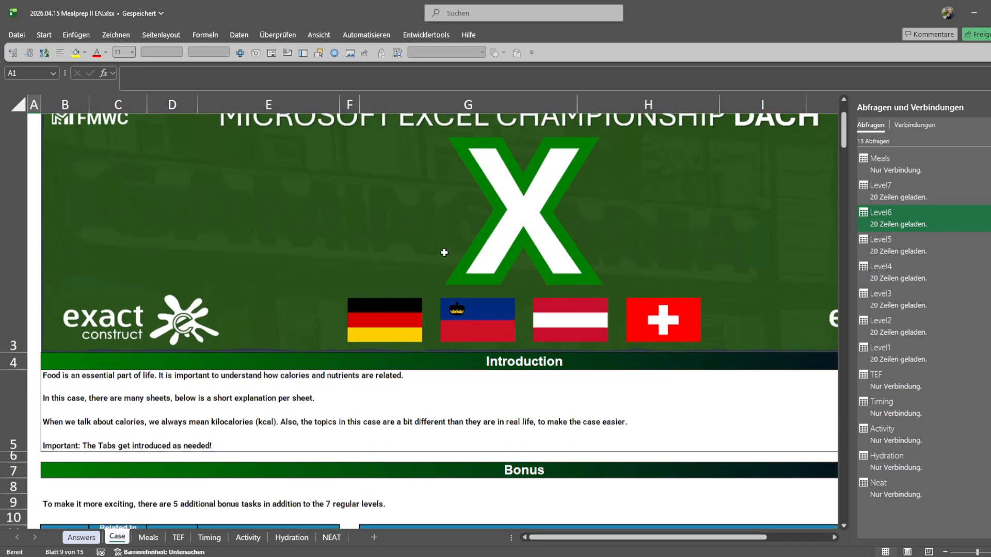
Review the introduction, bonus tasks and Level 1 question, and select Level1 to Level7 in the list of hidden sheets
{"action": "scroll", "coordinate": [436, 248], "scroll_direction": "down", "scroll_amount": 2}
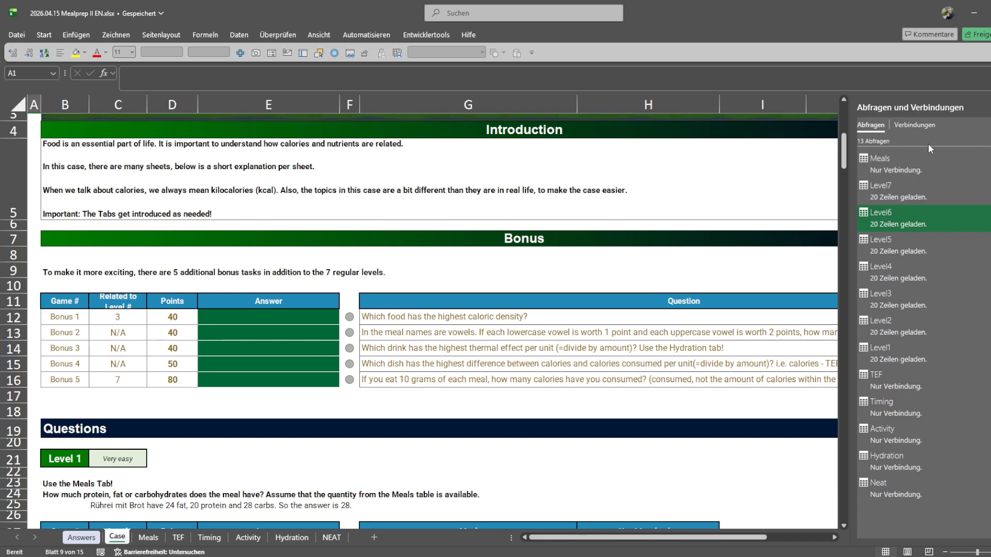
{"action": "scroll", "coordinate": [358, 498], "scroll_direction": "down", "scroll_amount": 6}
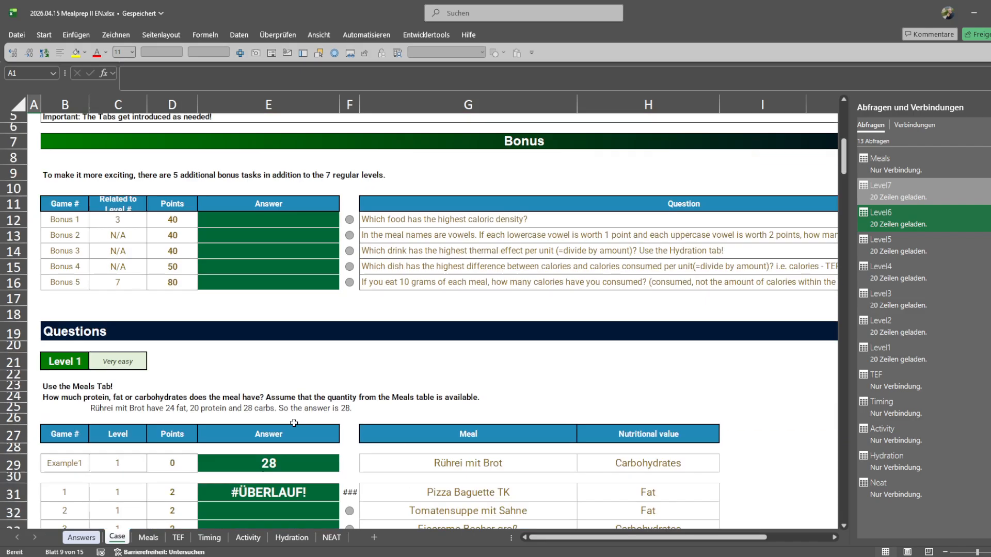
{"action": "right_click", "coordinate": [155, 537]}
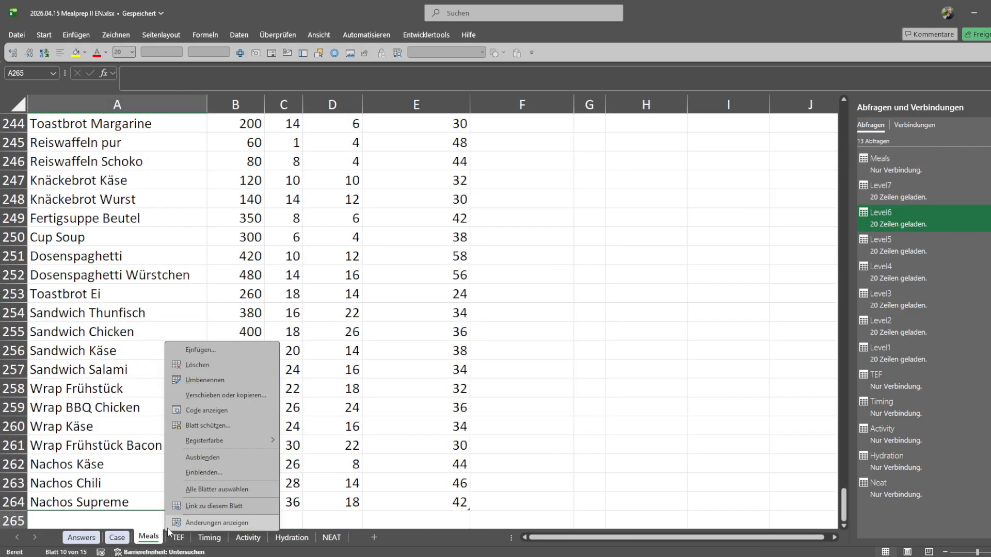
{"action": "left_click", "coordinate": [207, 472]}
{"action": "left_click", "coordinate": [152, 484], "text": "shift"}
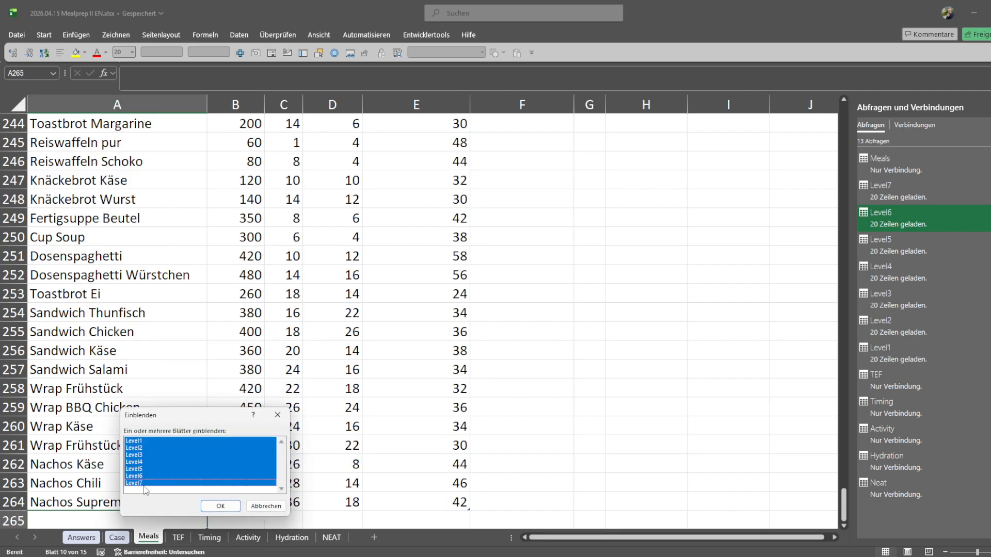
{"action": "key", "text": "Return"}
Examine the answer formula in E31 and the Level 1 range of meals and nutritional values on the Case sheet
{"action": "left_click", "coordinate": [117, 538]}
{"action": "left_click", "coordinate": [257, 392]}
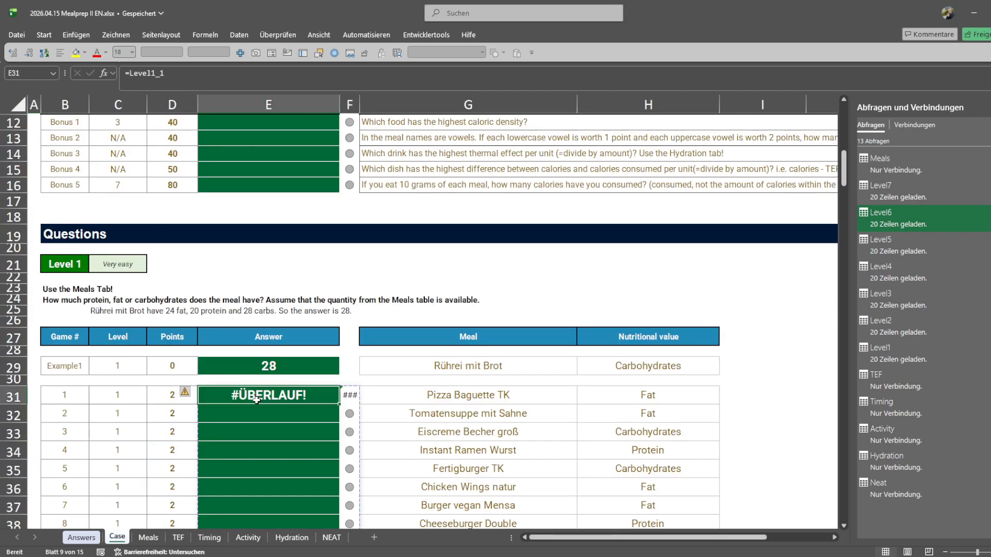
{"action": "left_click", "coordinate": [143, 78]}
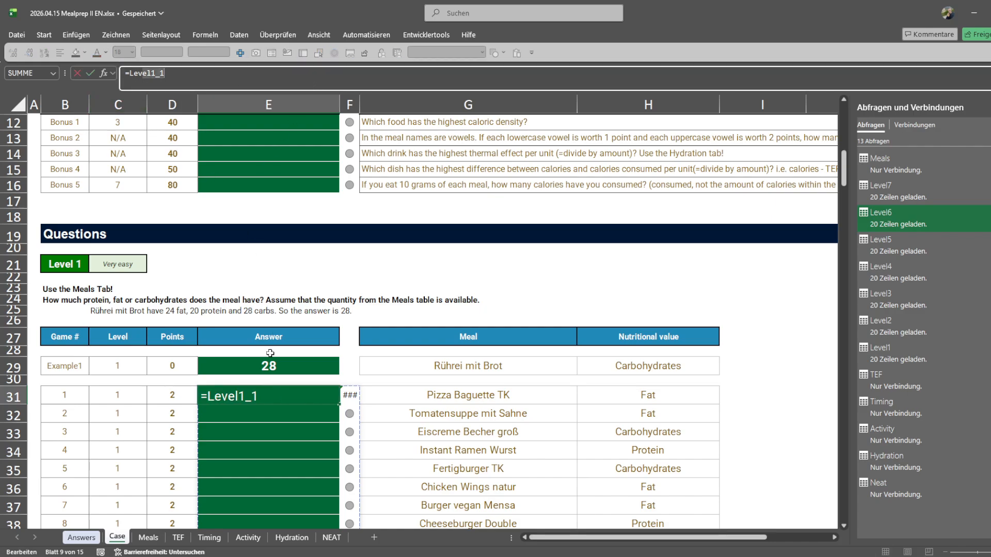
{"action": "key", "text": "Escape"}
{"action": "left_click", "coordinate": [455, 395]}
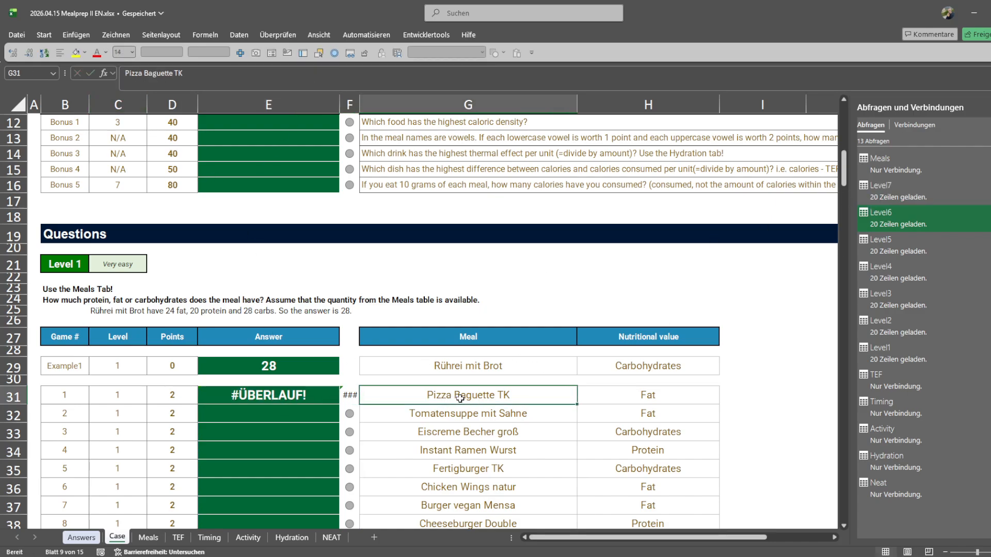
{"action": "scroll", "coordinate": [454, 377], "scroll_direction": "down", "scroll_amount": 5}
{"action": "key", "text": "ctrl+a"}
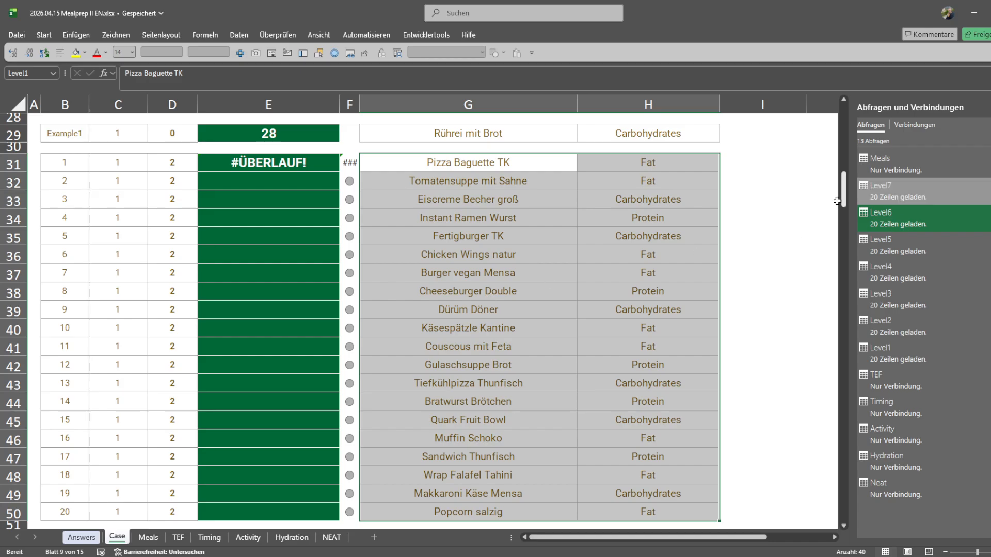
{"action": "left_click", "coordinate": [272, 162]}
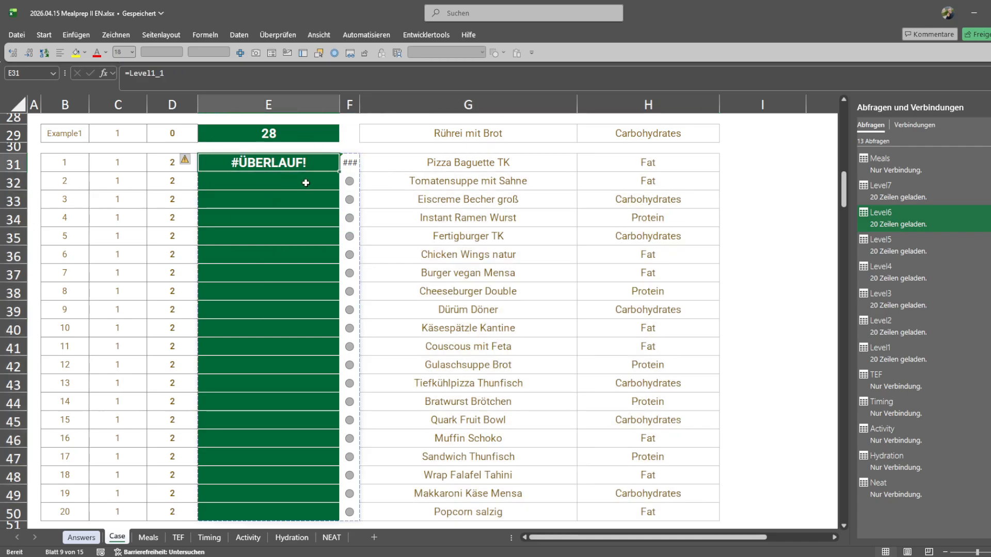
{"action": "scroll", "coordinate": [567, 228], "scroll_direction": "up", "scroll_amount": 3}
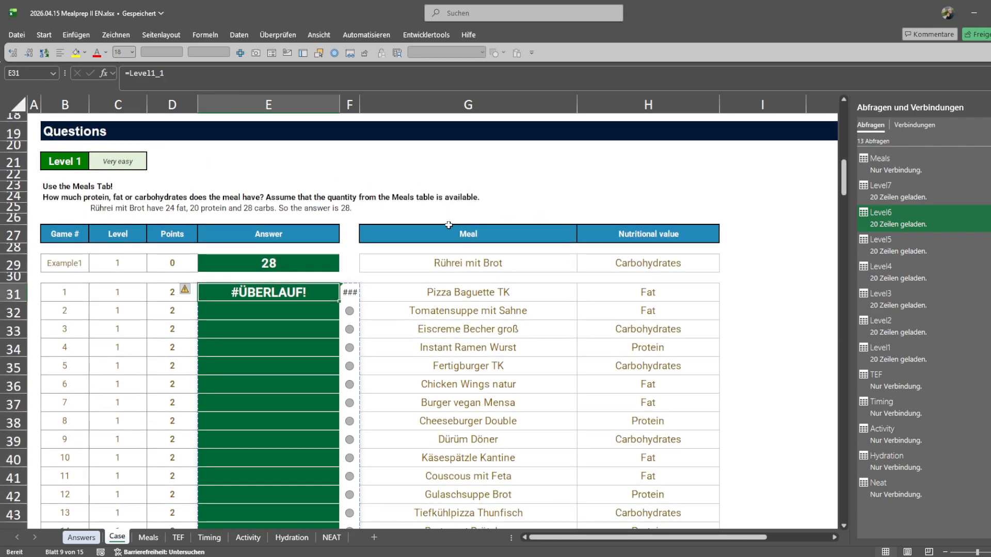
Open a second window of the workbook and move it to the other screen
{"action": "key", "text": "alt"}
{"action": "key", "text": "f"}
{"action": "key", "text": "n"}
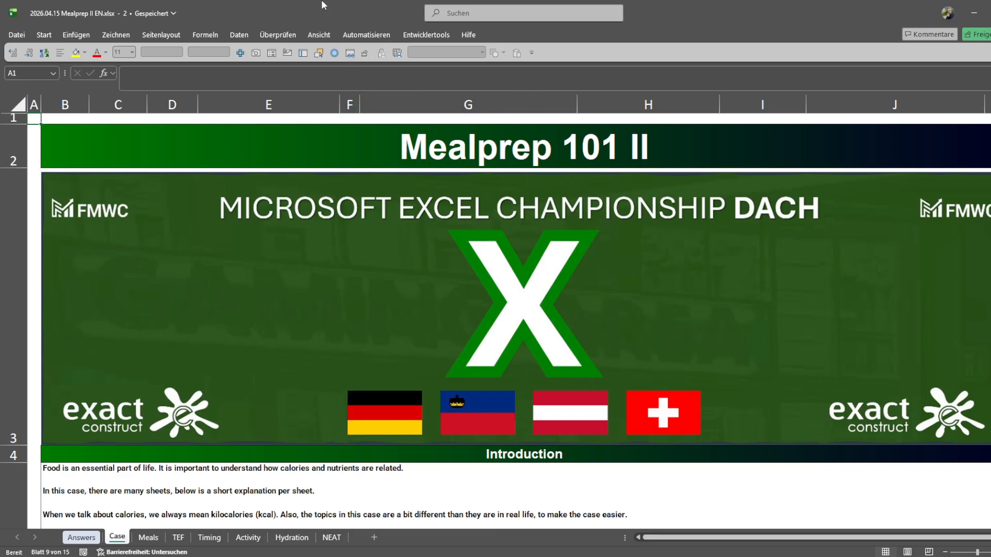
{"action": "left_click_drag", "start_coordinate": [324, 5], "coordinate": [0, 20]}
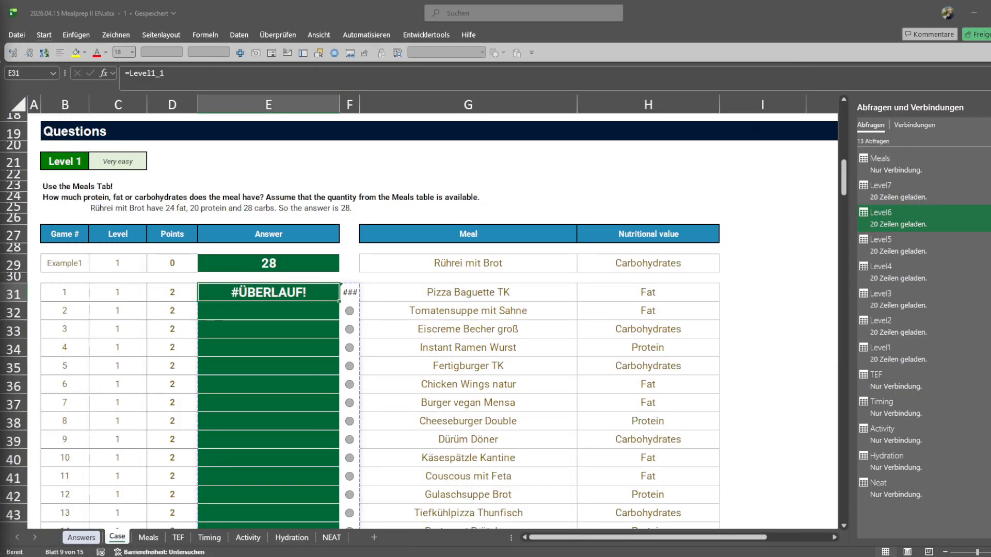
{"action": "left_click", "coordinate": [279, 339]}
{"action": "scroll", "coordinate": [402, 270], "scroll_direction": "down", "scroll_amount": 1}
{"action": "scroll", "coordinate": [408, 276], "scroll_direction": "up", "scroll_amount": 2}
{"action": "left_click", "coordinate": [434, 321]}
{"action": "left_click", "coordinate": [616, 282]}
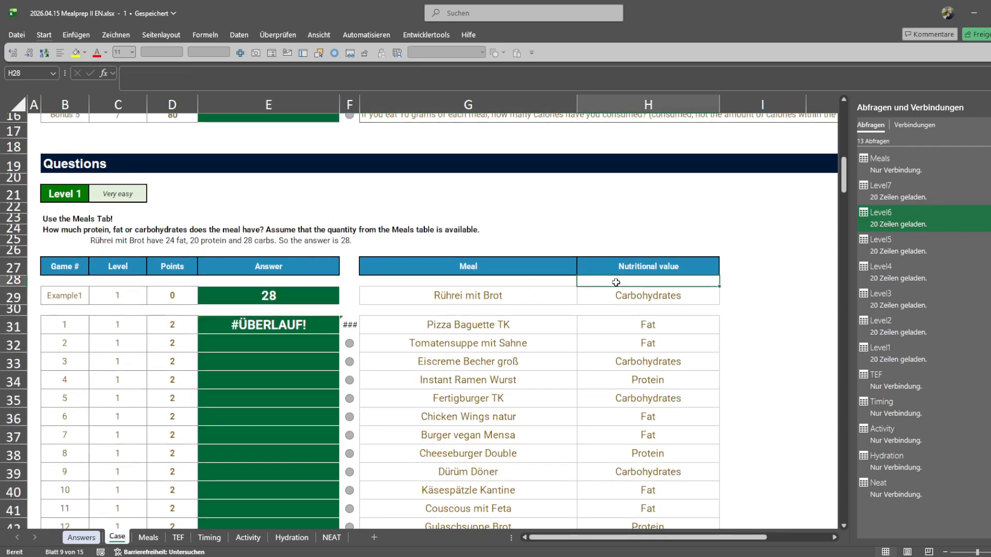
Open the Power Query Editor, compare the Level1 and Meals queries, and add a custom step to Level1
{"action": "key", "text": "alt+F12"}
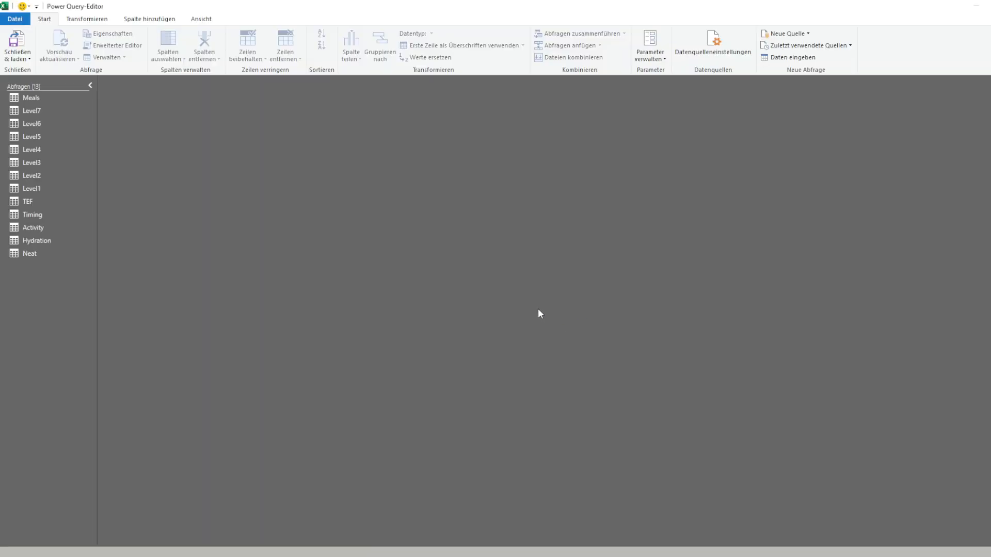
{"action": "left_click", "coordinate": [44, 188]}
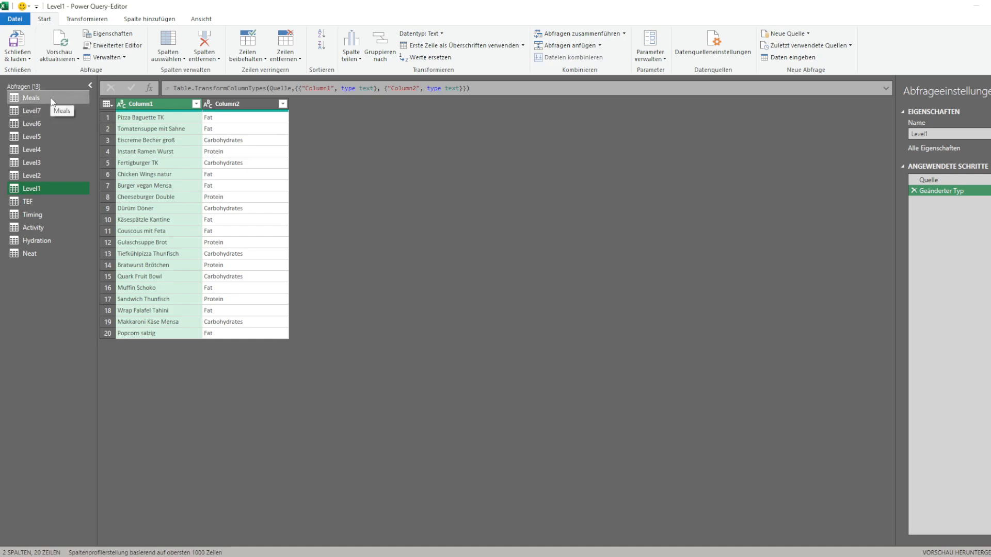
{"action": "left_click", "coordinate": [41, 98]}
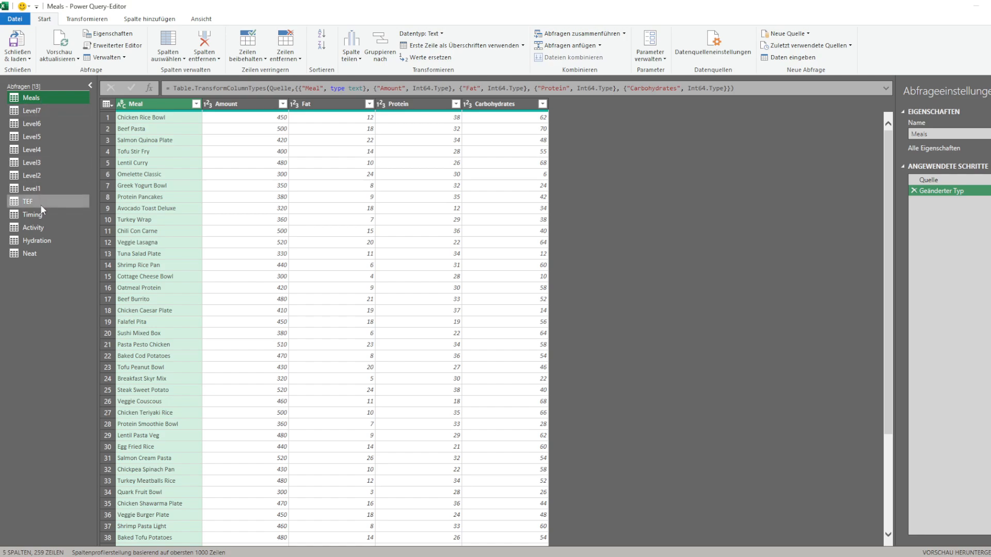
{"action": "left_click", "coordinate": [40, 189]}
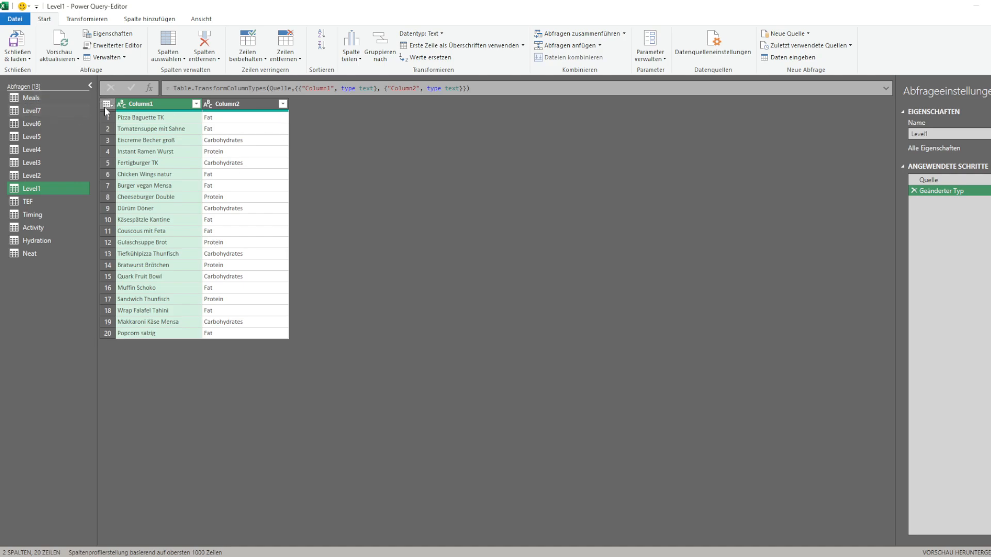
{"action": "left_click", "coordinate": [149, 89]}
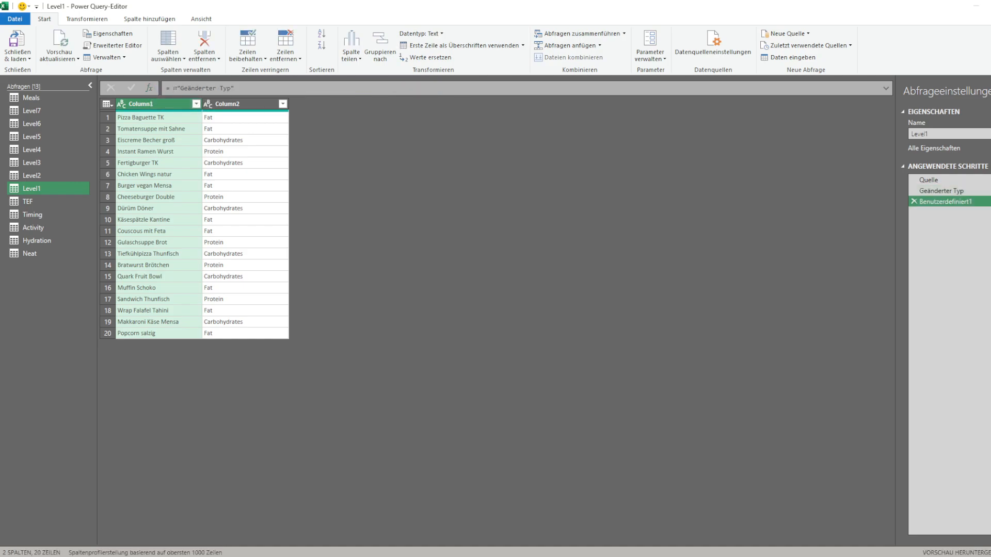
{"action": "type", "text": "tabletrans"}
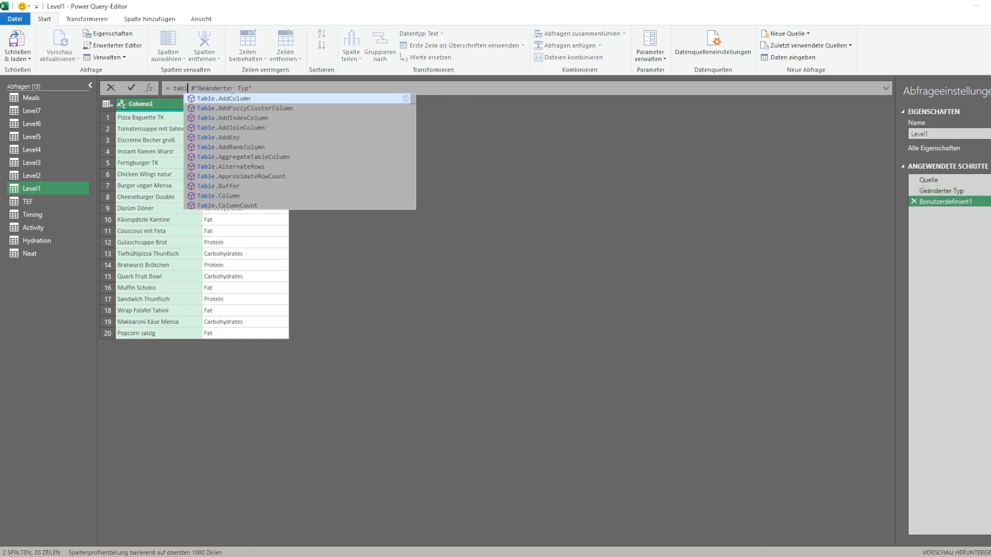
{"action": "key", "text": "Tab"}
{"action": "type", "text": "("}
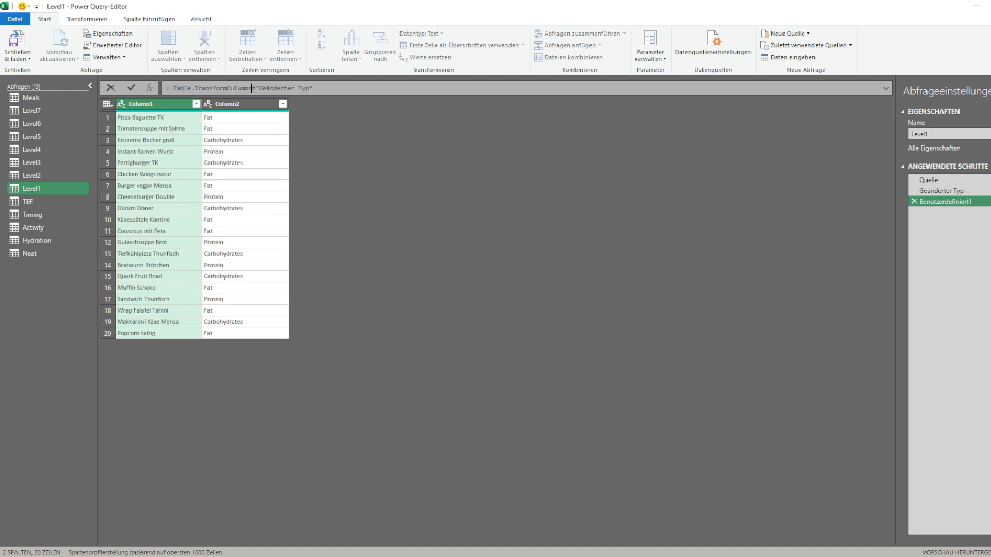
{"action": "key", "text": "BackSpace"}
{"action": "key", "text": "BackSpace"}
{"action": "type", "text": "("}
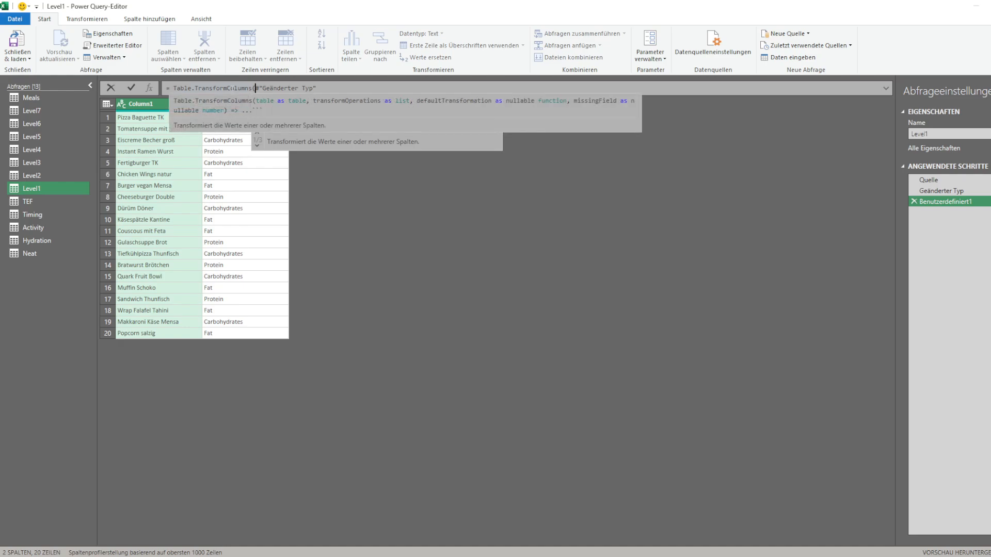
{"action": "key", "text": "Right"}
{"action": "key", "text": "Right"}
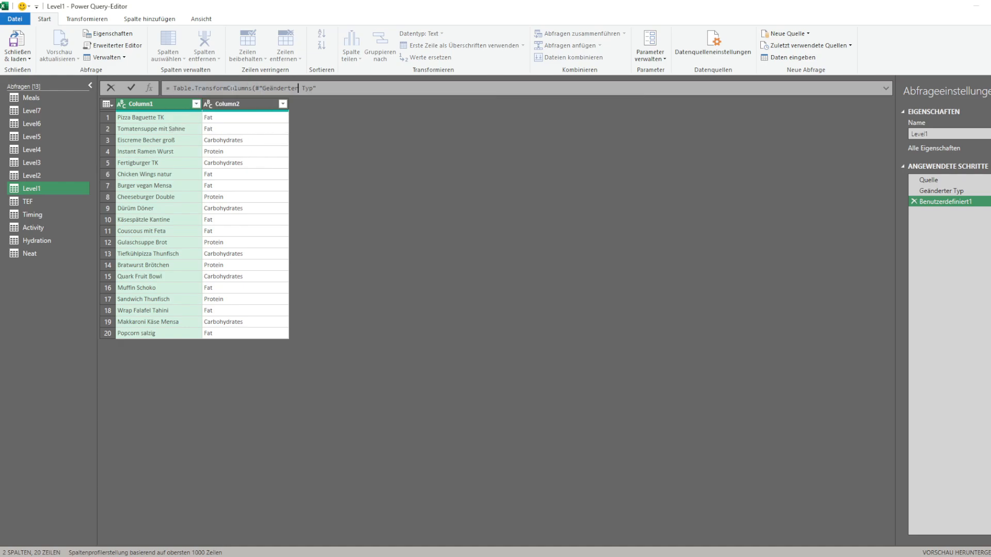
{"action": "type", "text": "{"}
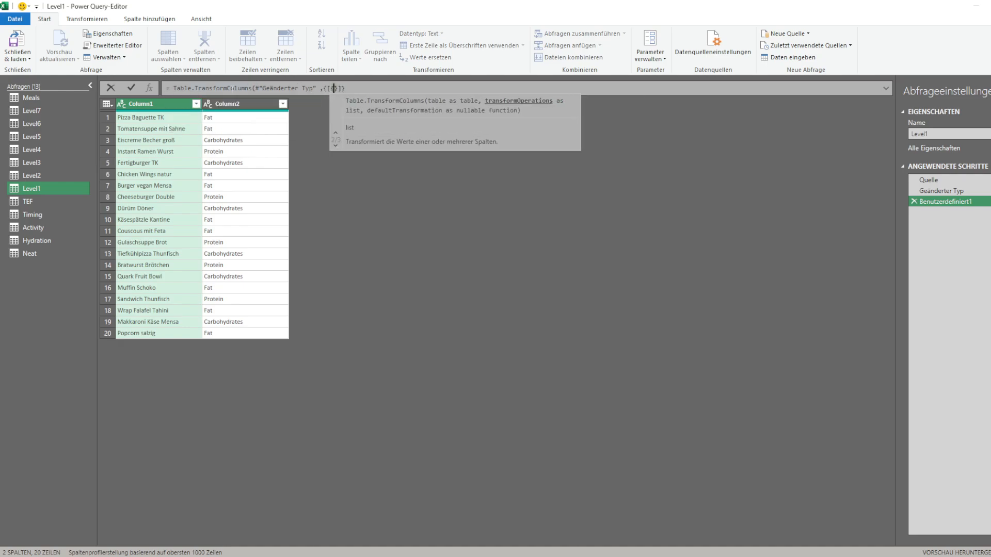
{"action": "type", "text": "{\""}
Replace the custom step's formula with a Table.AddColumn call on #"Geänderter Typ" that adds a column named "Solution"
{"action": "left_click_drag", "start_coordinate": [173, 88], "coordinate": [448, 87]}
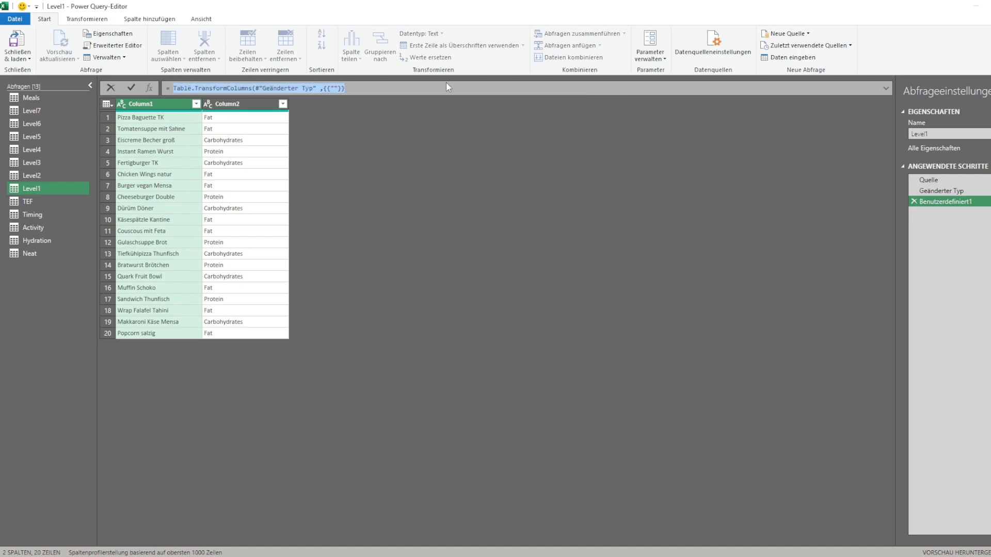
{"action": "type", "text": "Tableadd"}
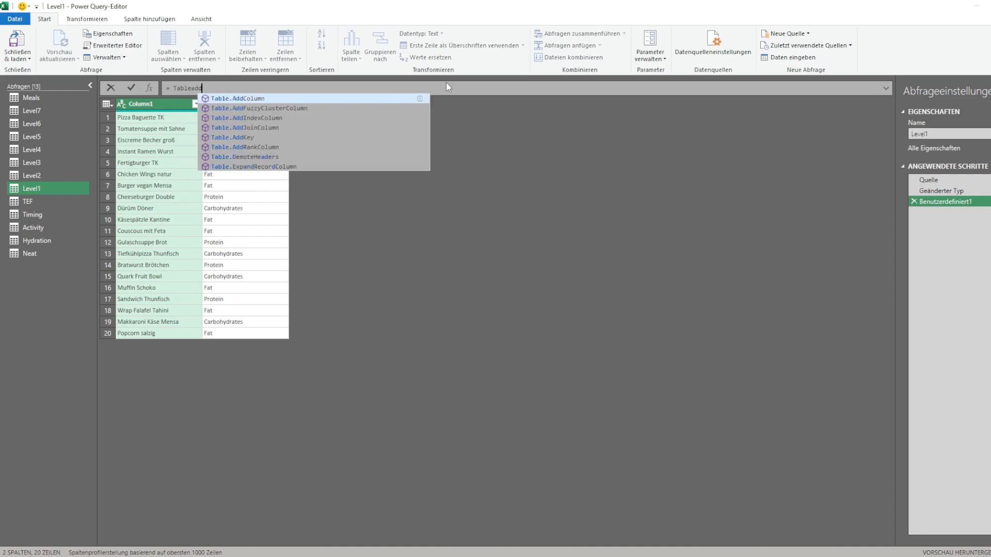
{"action": "key", "text": "Tab"}
{"action": "type", "text": "("}
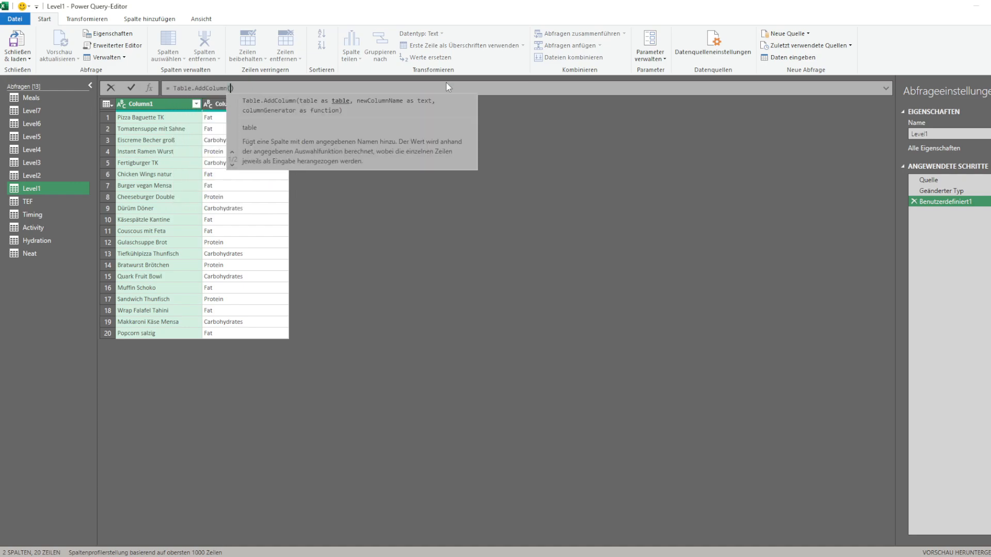
{"action": "type", "text": "#\"Geänderter Typ\""}
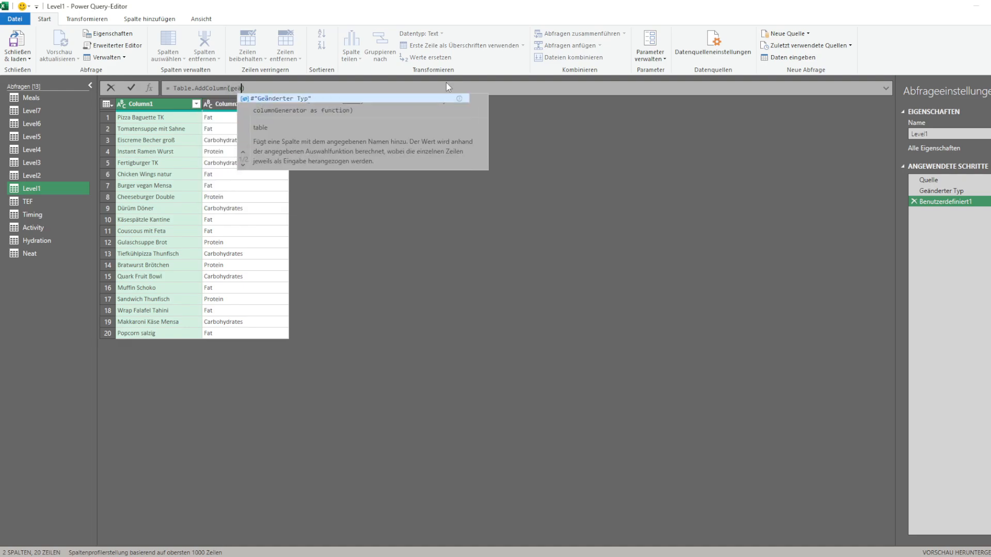
{"action": "type", "text": ","}
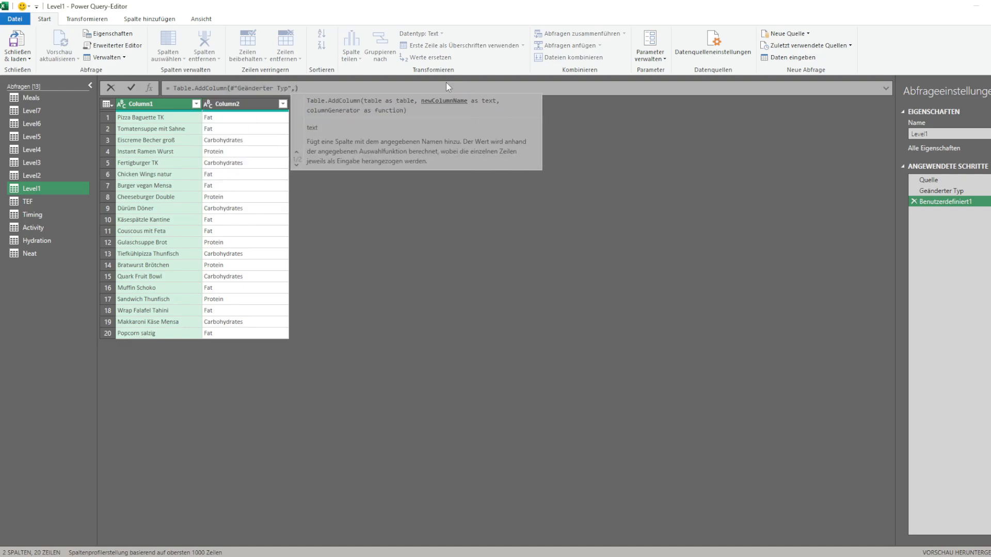
{"action": "type", "text": " \"Solu"}
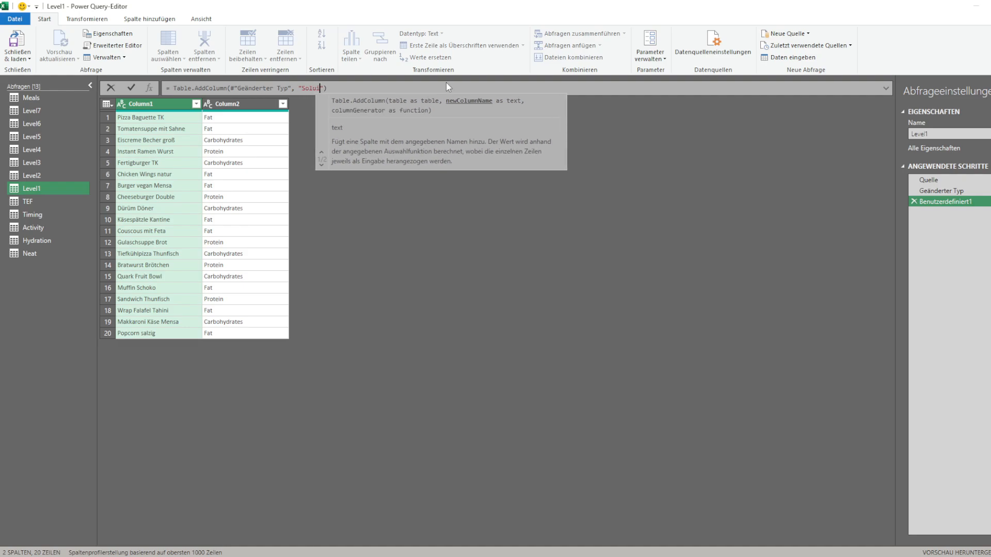
{"action": "type", "text": "tion\","}
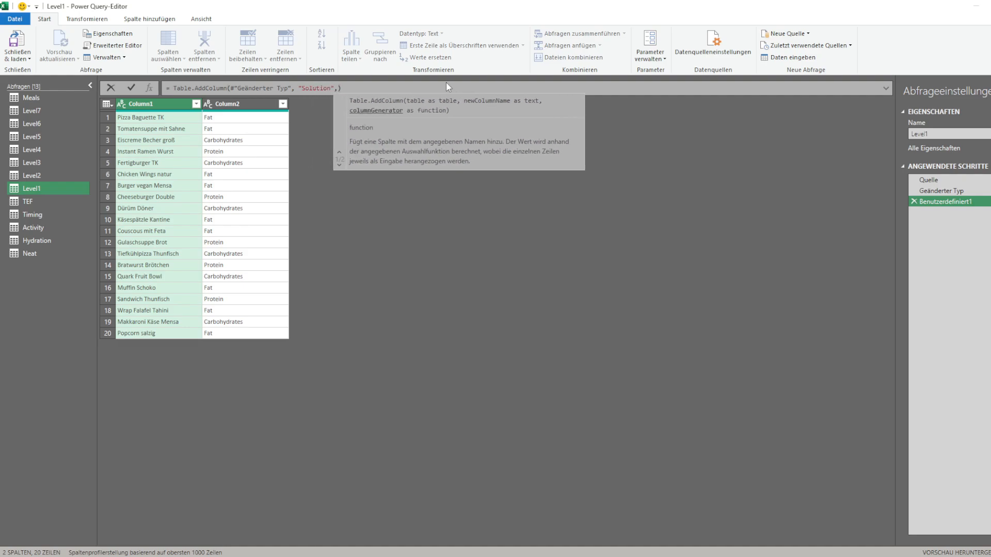
Complete the Solution column's formula with each Meals{[Meal =[Column1]]} to look up the matching Meals record for every row
{"action": "type", "text": " each "}
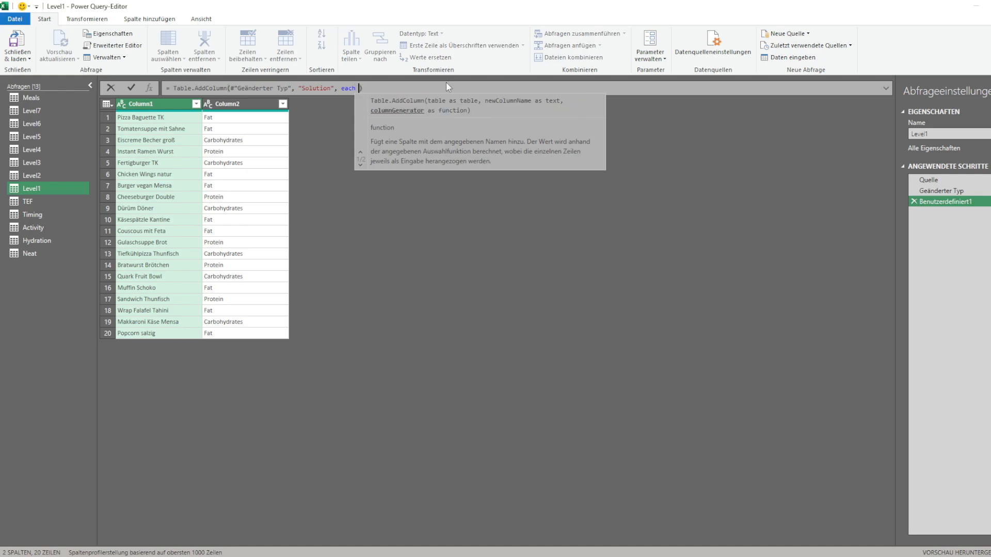
{"action": "type", "text": "Meals["}
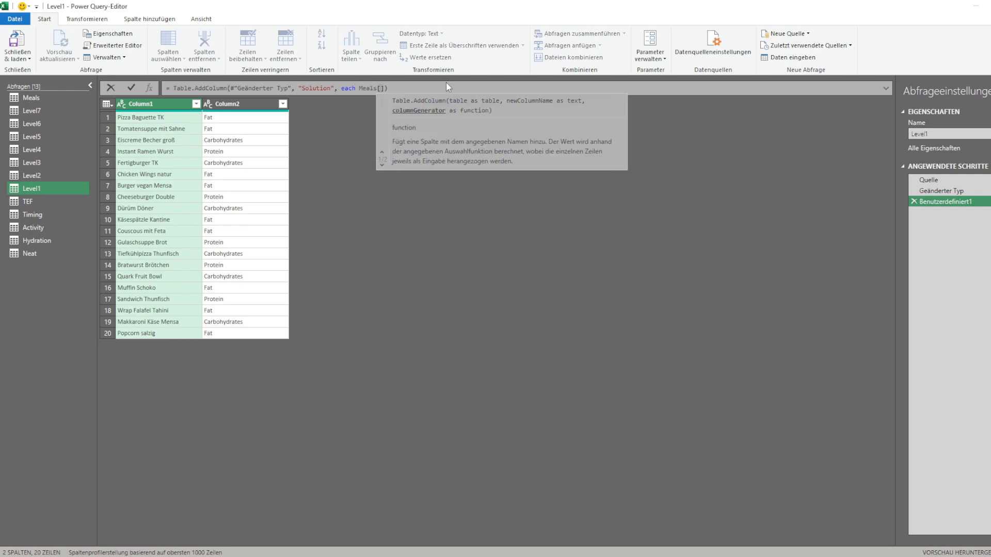
{"action": "key", "text": "BackSpace"}
{"action": "type", "text": "{["}
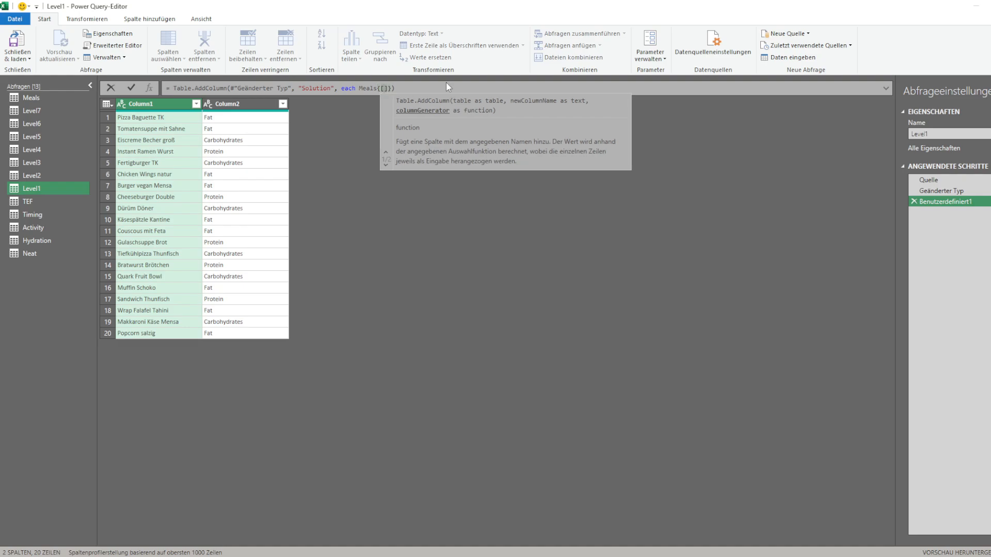
{"action": "left_click", "coordinate": [38, 99]}
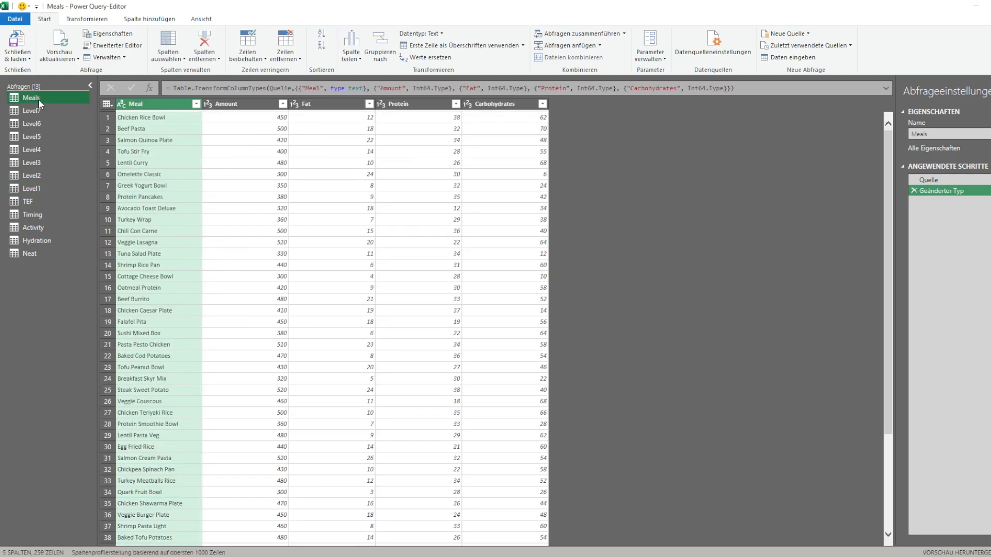
{"action": "left_click", "coordinate": [44, 188]}
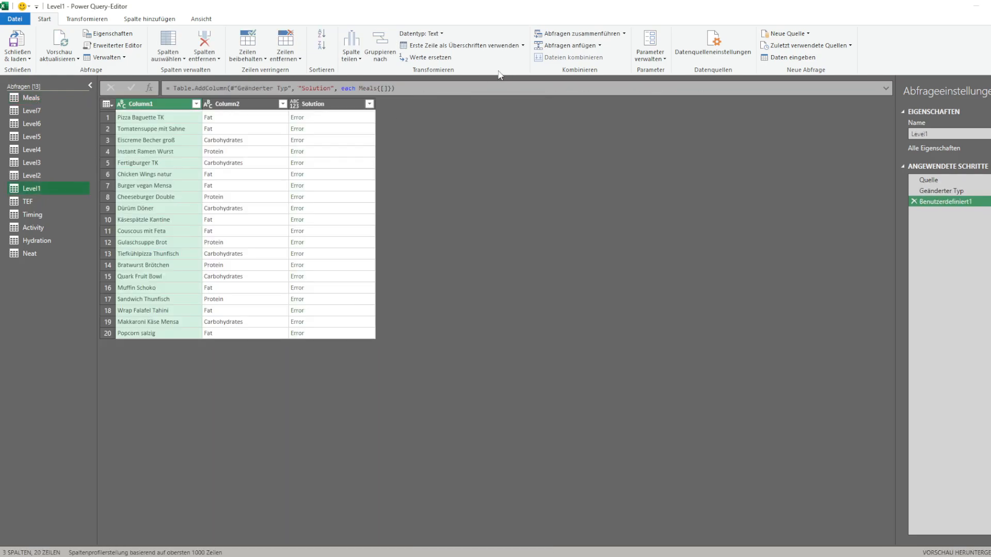
{"action": "left_click", "coordinate": [377, 88]}
{"action": "type", "text": "{["}
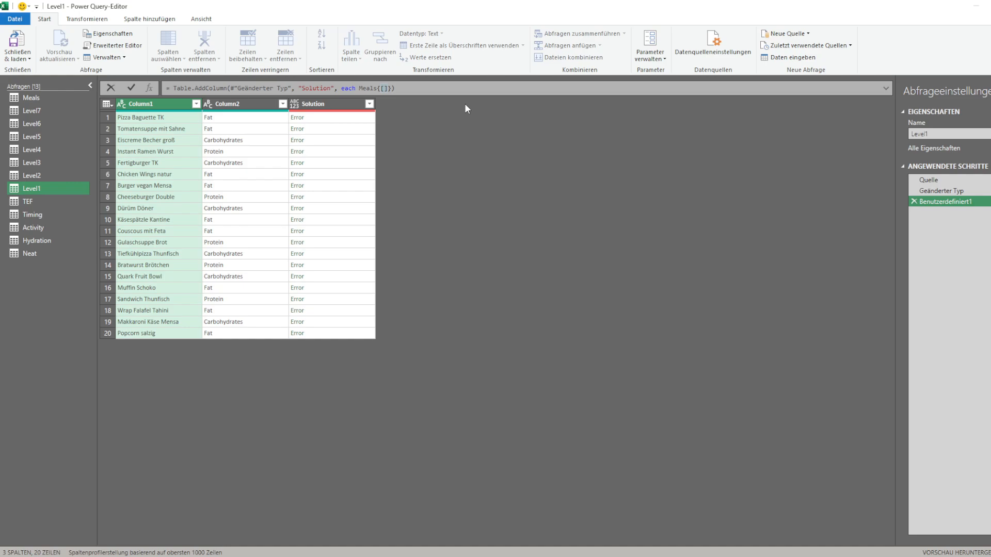
{"action": "type", "text": "Meal =[Column1"}
{"action": "key", "text": "Return"}
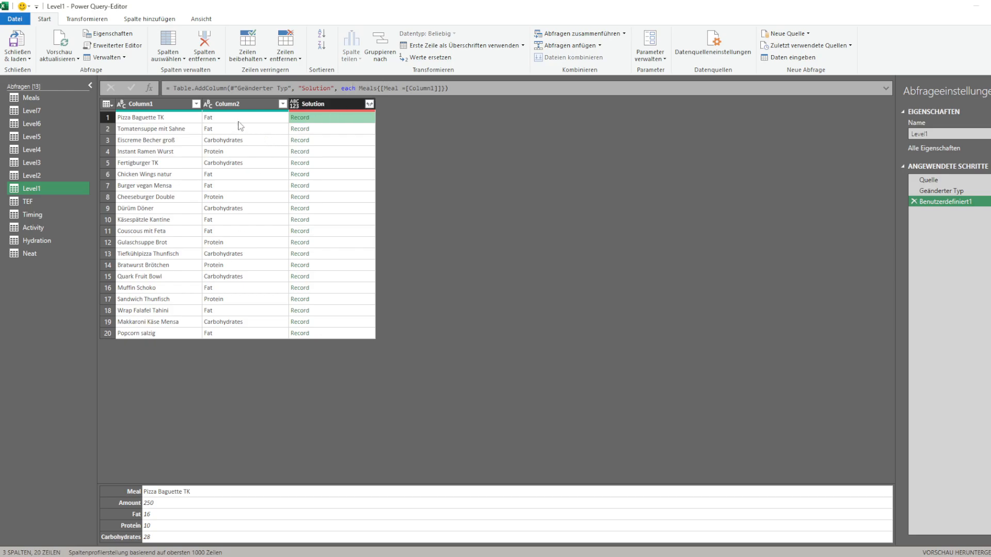
Append the field reference [Fat] to the Meals record lookup in the Solution column's formula
{"action": "left_click", "coordinate": [447, 88]}
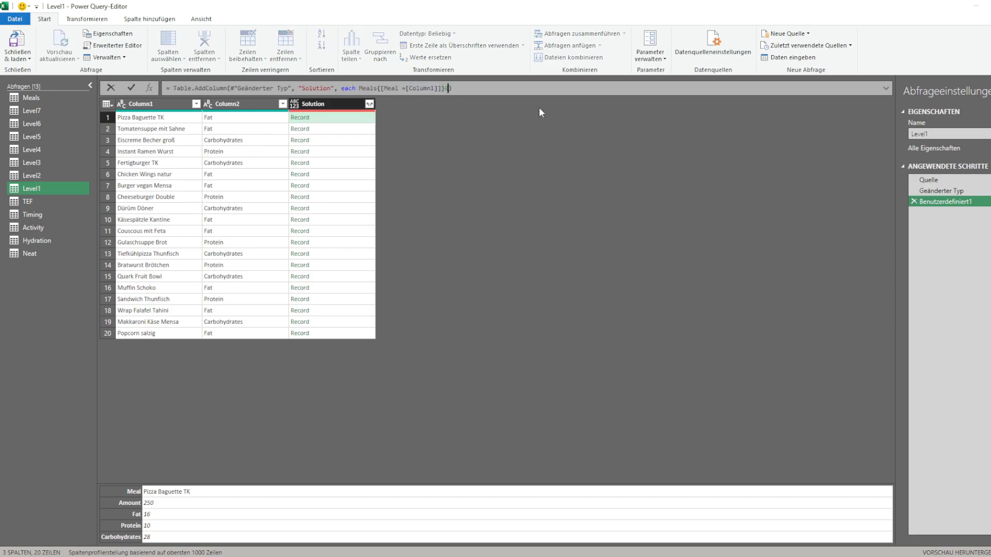
{"action": "type", "text": "[Fat]"}
{"action": "key", "text": "Return"}
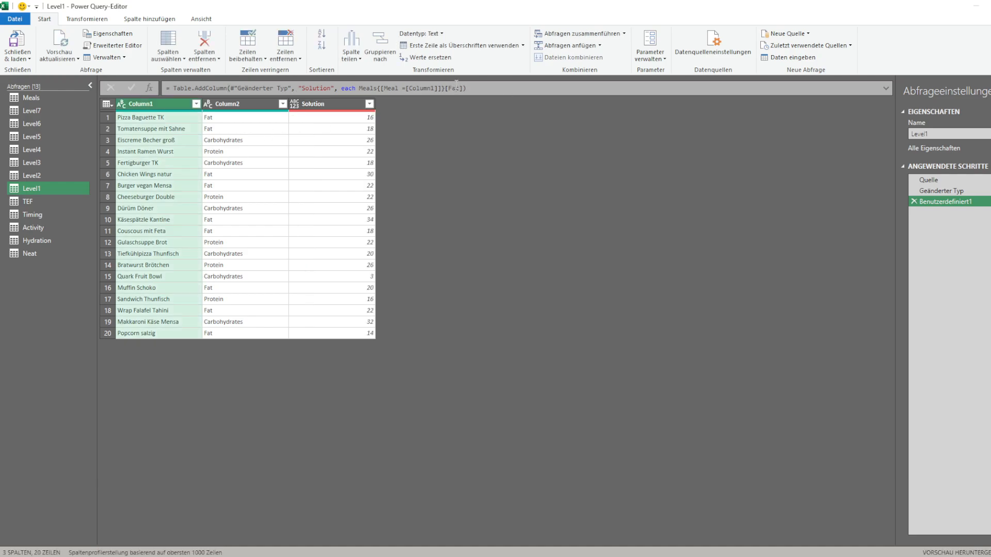
Try [Column2] in place of [Fat] as the field reference, and remove the reference from the lookup again
{"action": "double_click", "coordinate": [455, 88]}
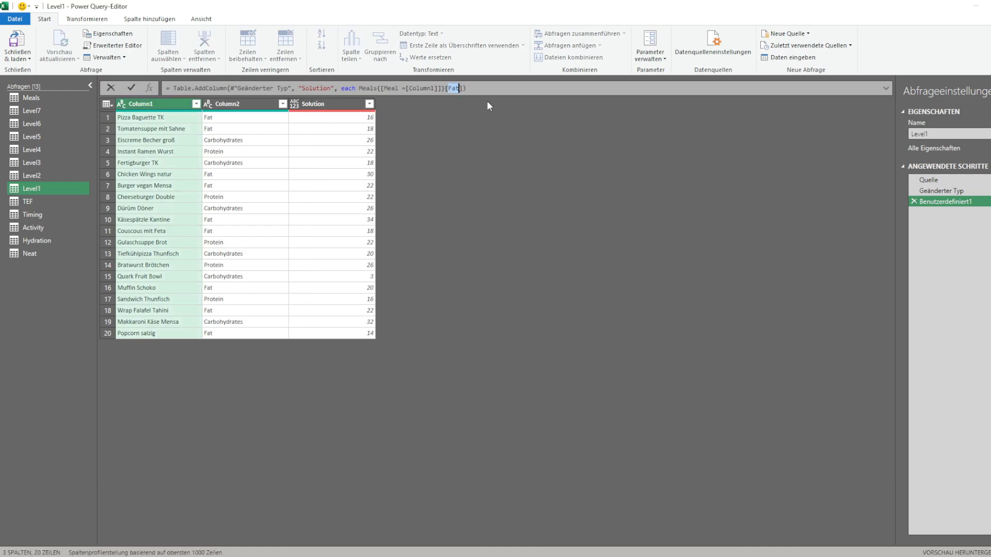
{"action": "type", "text": "Column2"}
{"action": "key", "text": "Return"}
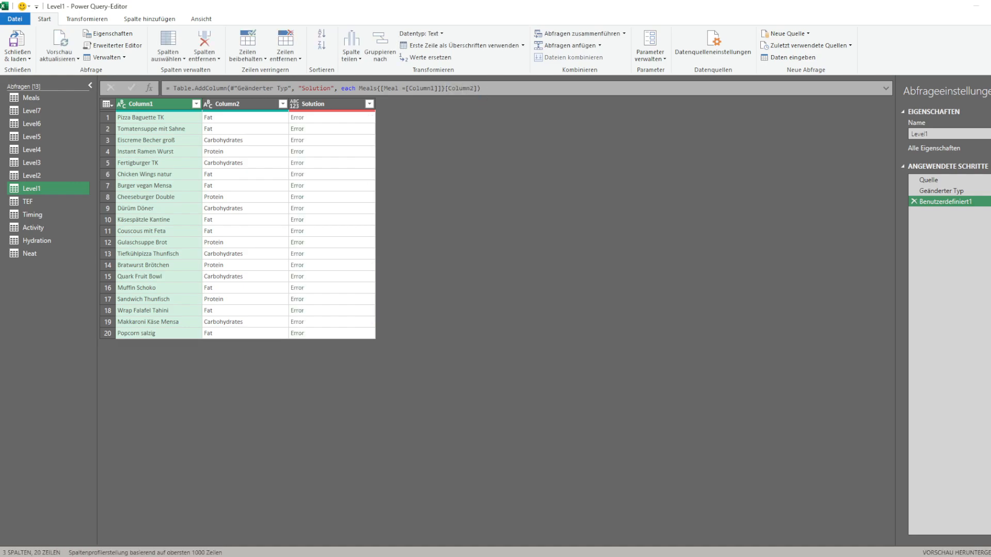
{"action": "left_click_drag", "start_coordinate": [445, 89], "coordinate": [480, 96]}
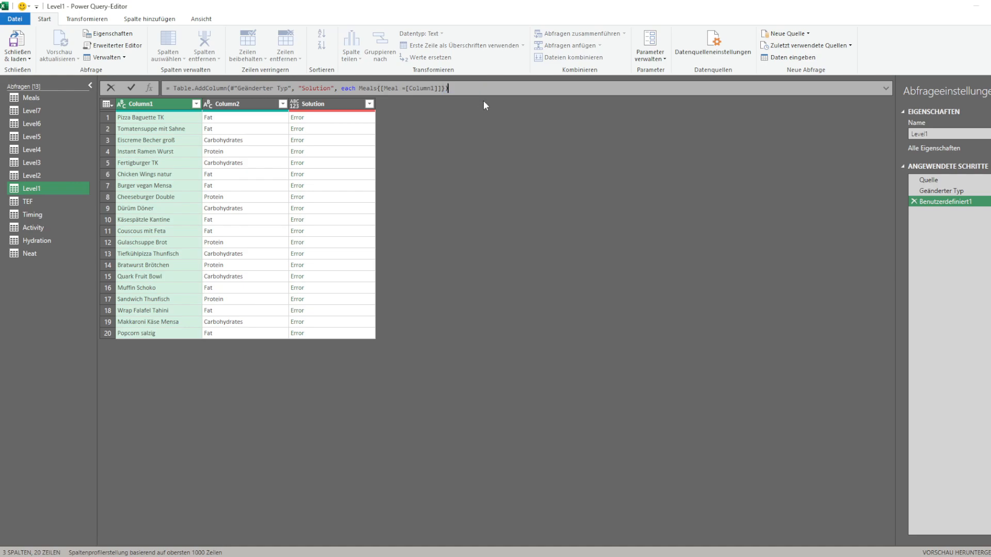
{"action": "key", "text": "Return"}
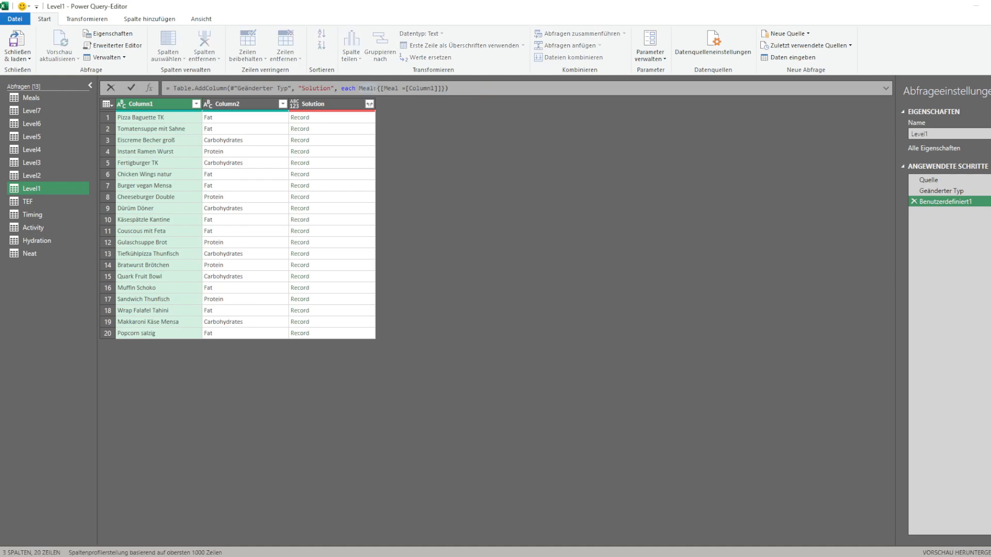
Wrap the Meals lookup in Record.Field with [Column2] as the field, giving Record.Field(Meals{[Meal =[Column1]]},[Column2])
{"action": "key", "text": "Left"}
{"action": "type", "text": "Recordf"}
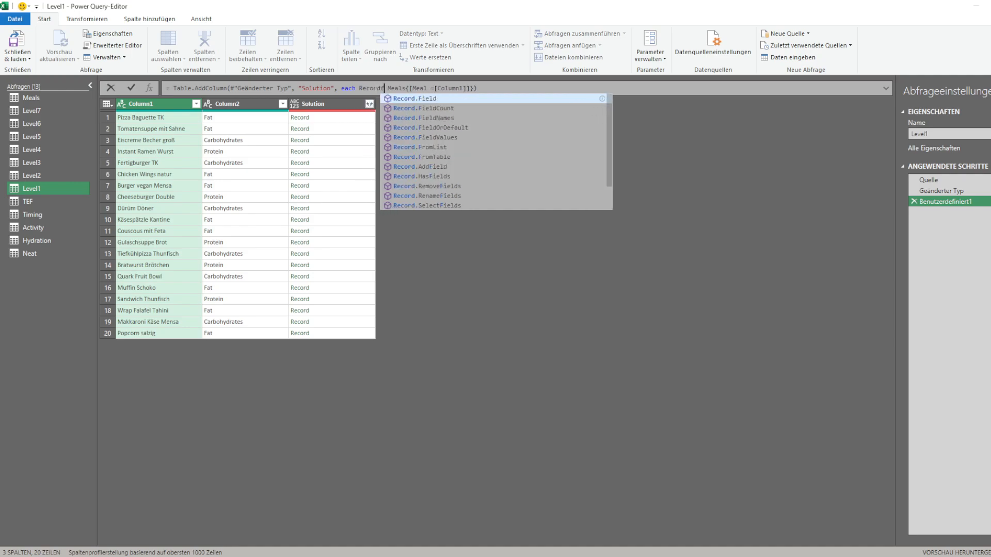
{"action": "key", "text": "Tab"}
{"action": "key", "text": "Delete"}
{"action": "type", "text": "("}
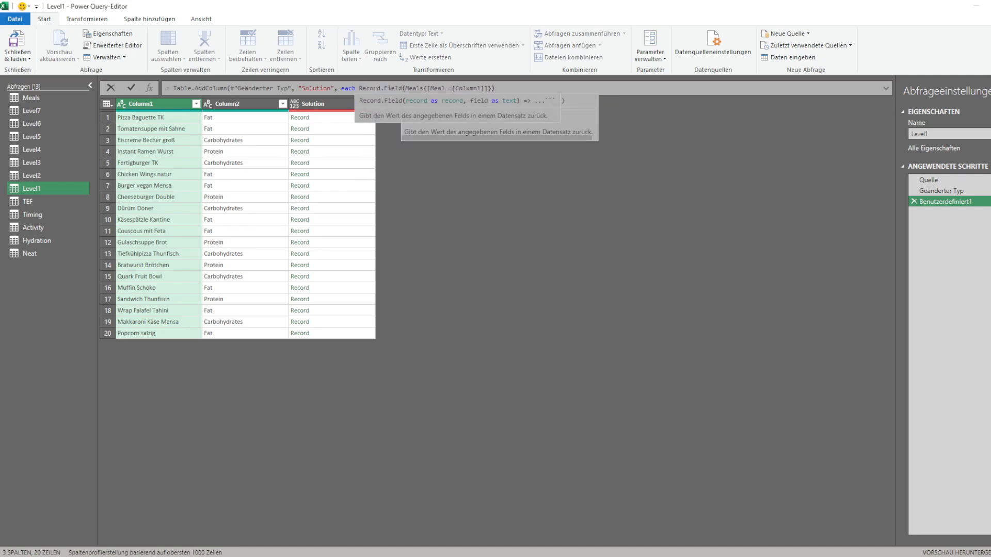
{"action": "key", "text": "End"}
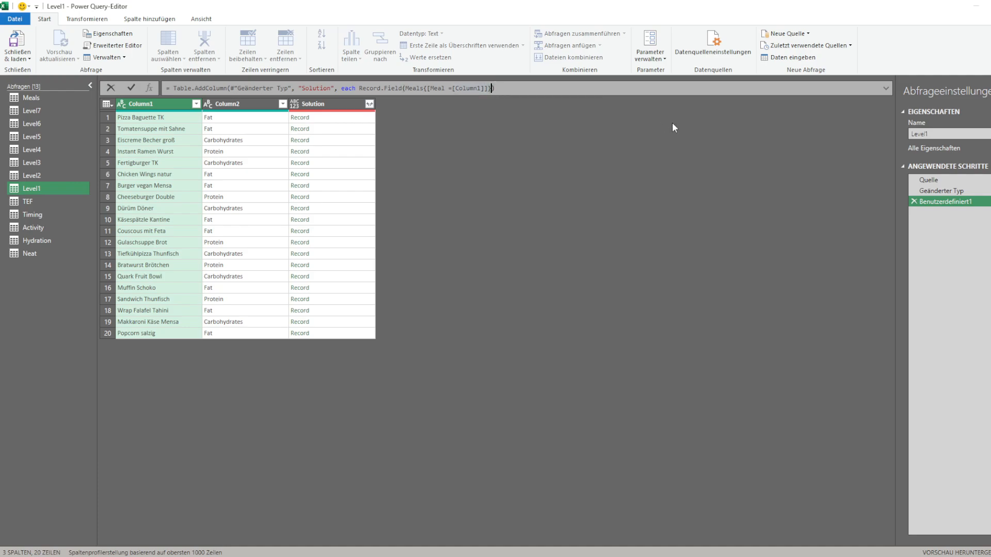
{"action": "type", "text": ","}
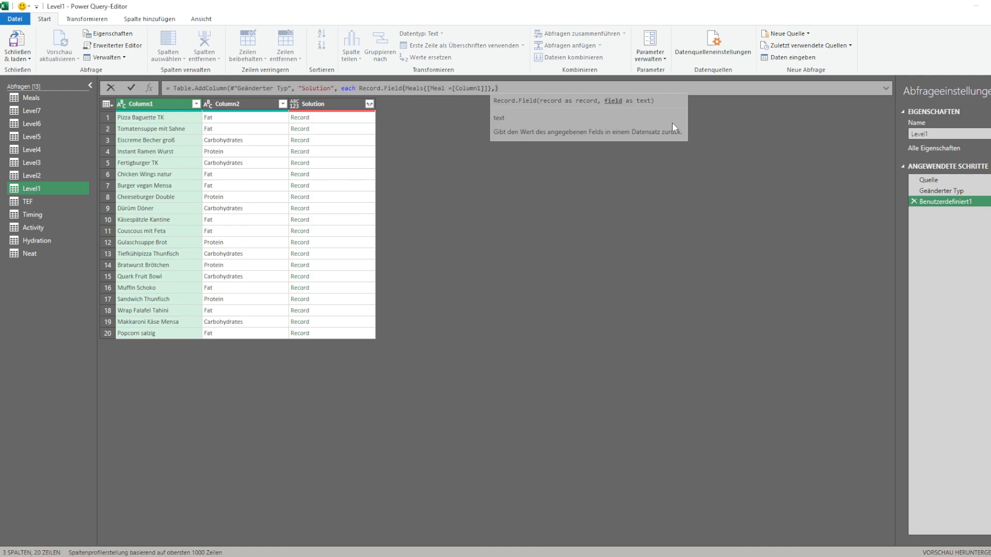
{"action": "type", "text": "[Column2]"}
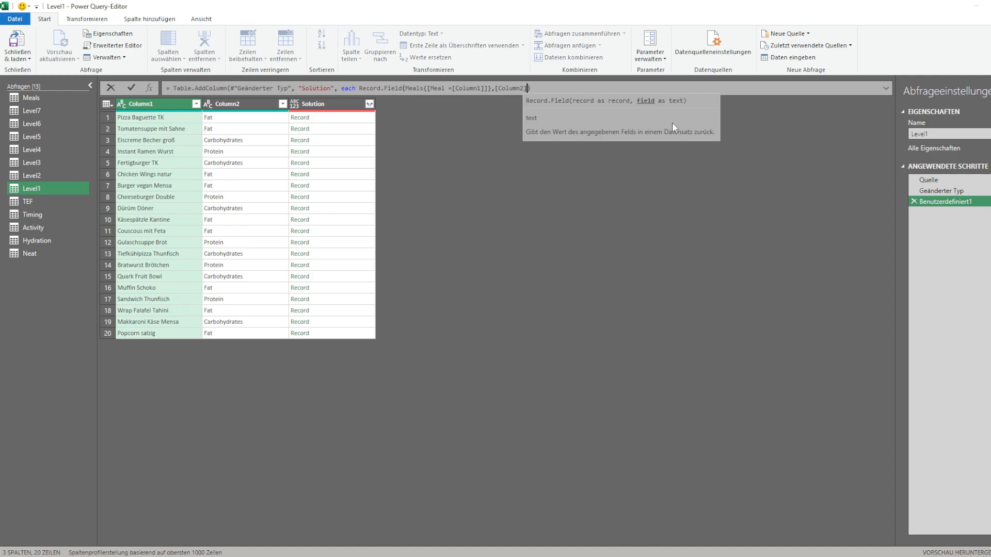
{"action": "type", "text": ")"}
{"action": "key", "text": "Escape"}
{"action": "key", "text": "Return"}
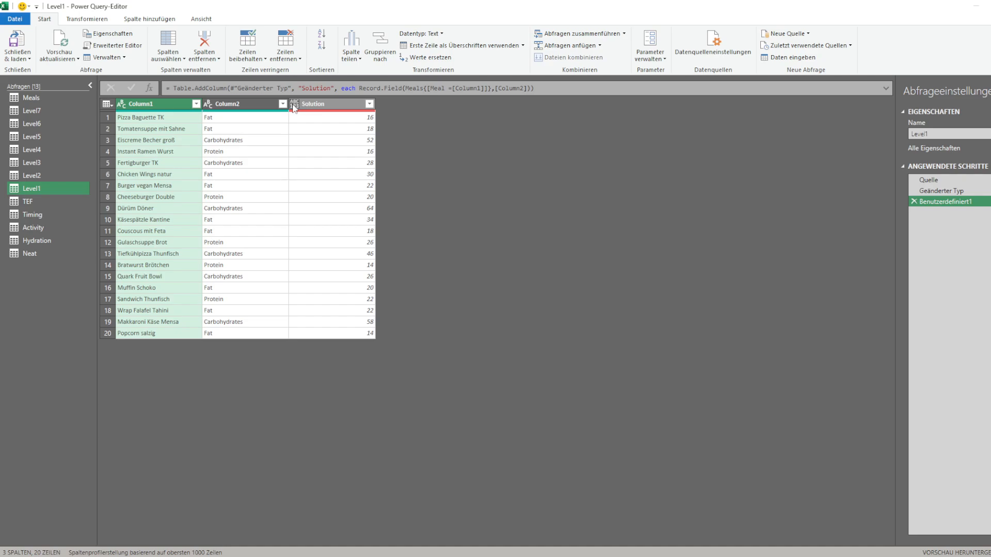
Add Int64.Type as the column type argument of the Solution column's Table.AddColumn formula
{"action": "left_click", "coordinate": [539, 88]}
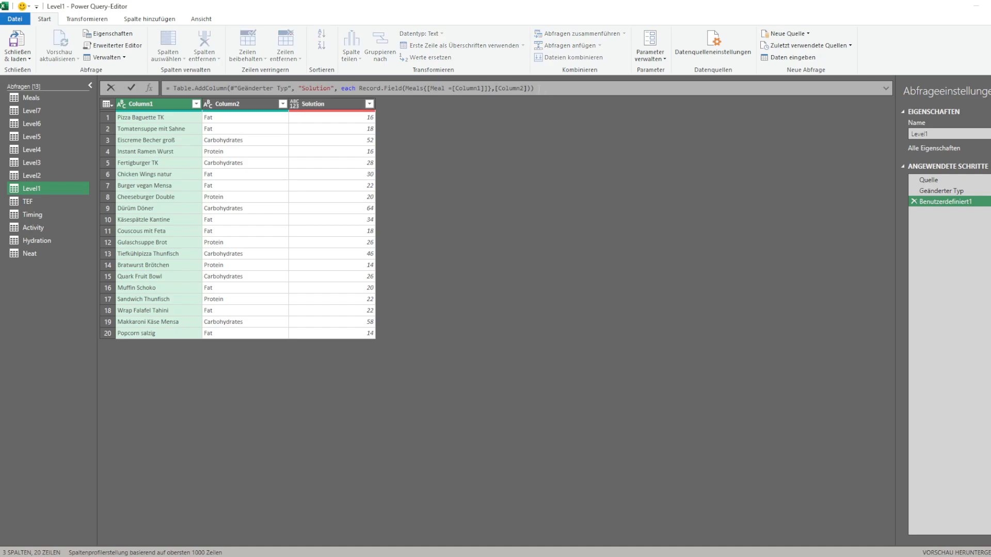
{"action": "type", "text": ", "}
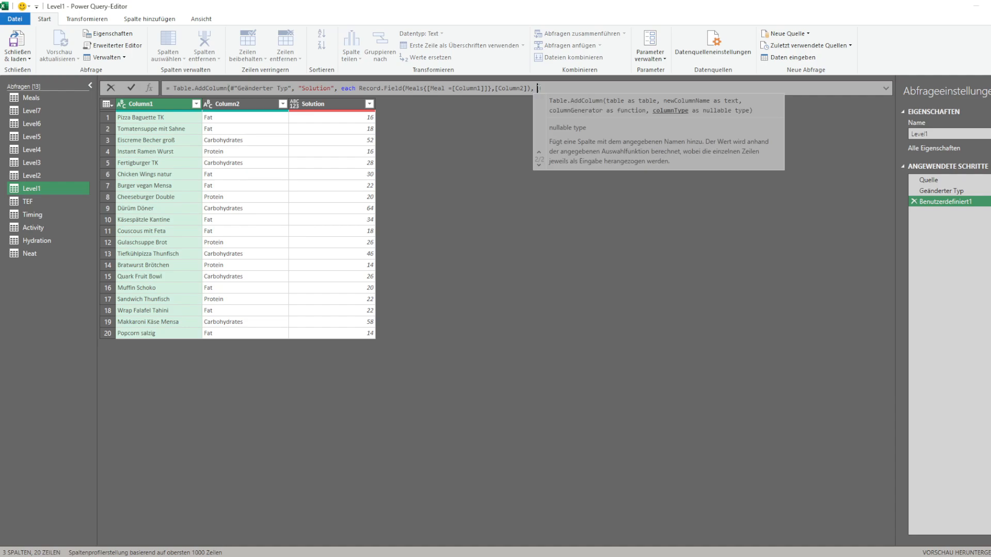
{"action": "type", "text": "Int"}
{"action": "key", "text": "Down"}
{"action": "key", "text": "Down"}
{"action": "key", "text": "Down"}
{"action": "key", "text": "Down"}
{"action": "key", "text": "Down"}
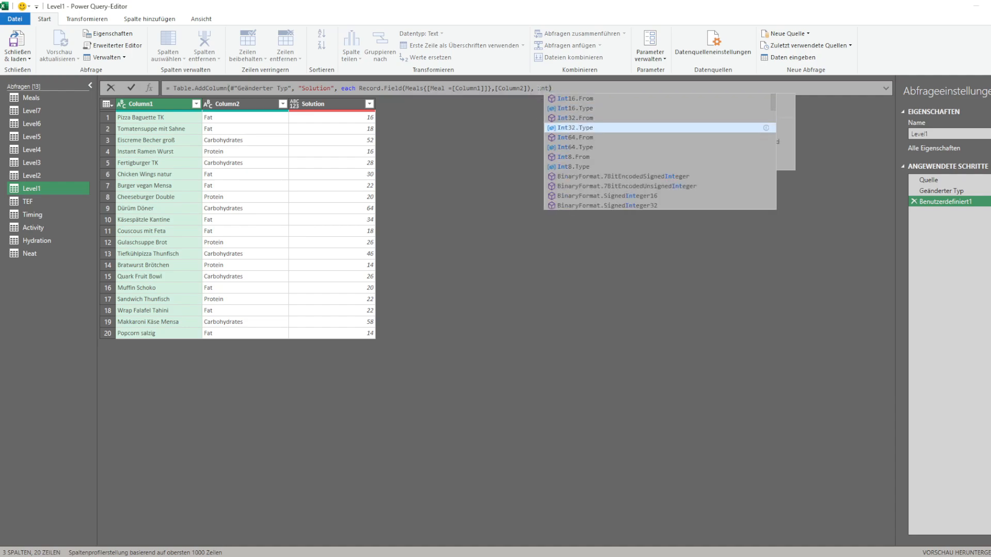
{"action": "key", "text": "Tab"}
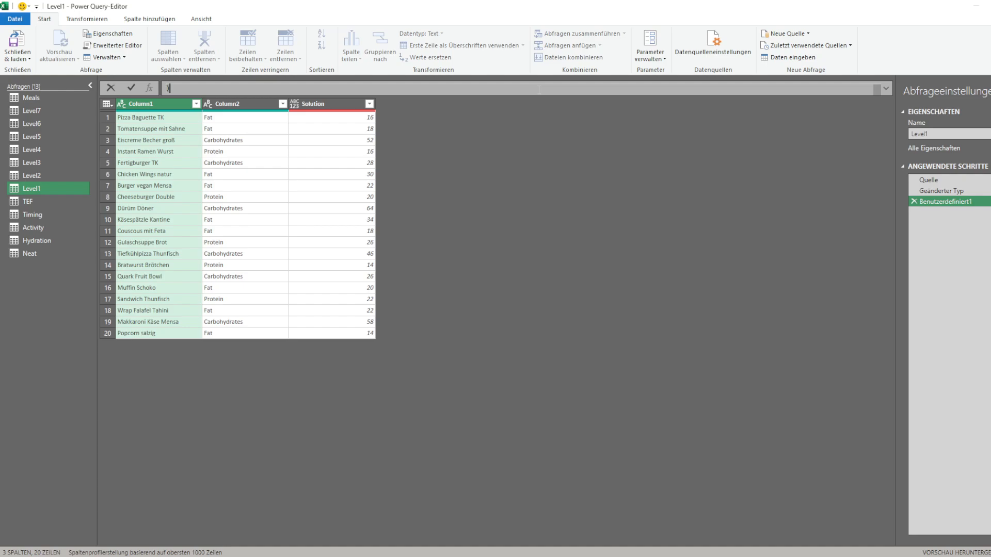
{"action": "key", "text": "Return"}
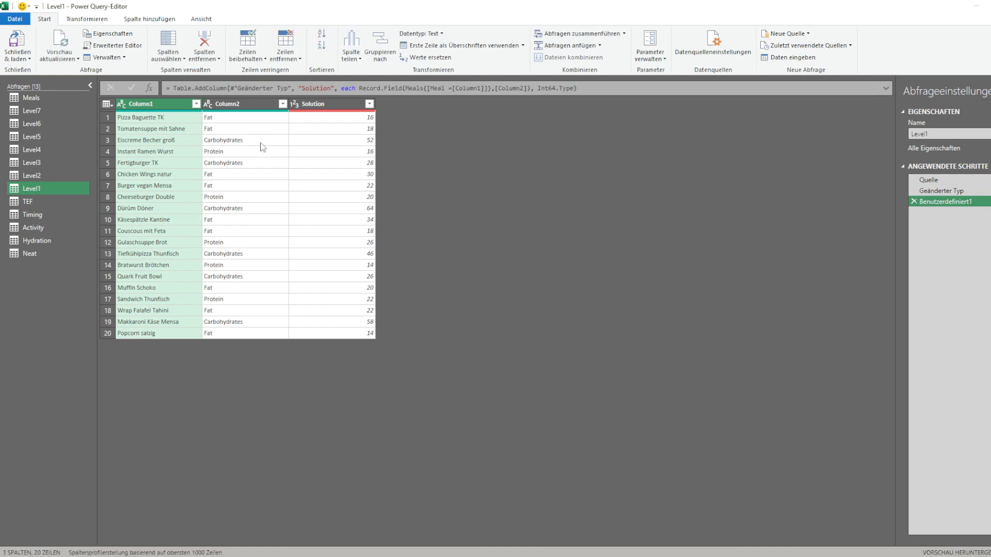
Remove all columns except Solution from the Level1 query, and close and load the result to the workbook
{"action": "right_click", "coordinate": [312, 104]}
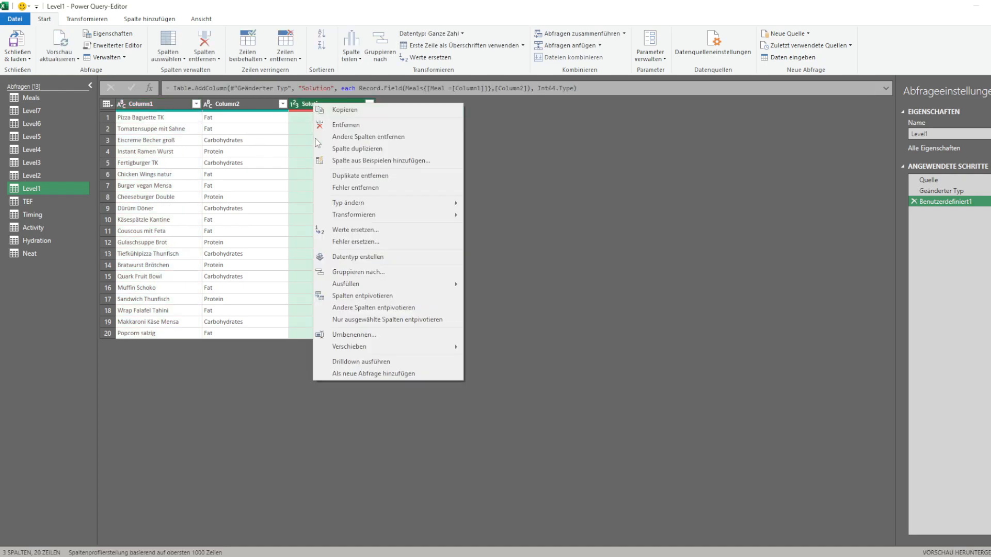
{"action": "left_click", "coordinate": [356, 135]}
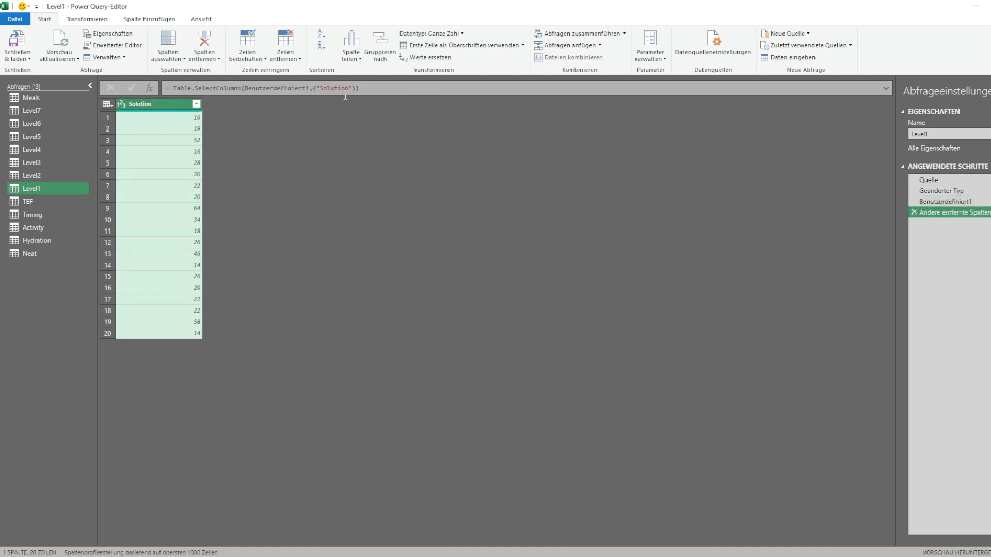
{"action": "left_click", "coordinate": [17, 44]}
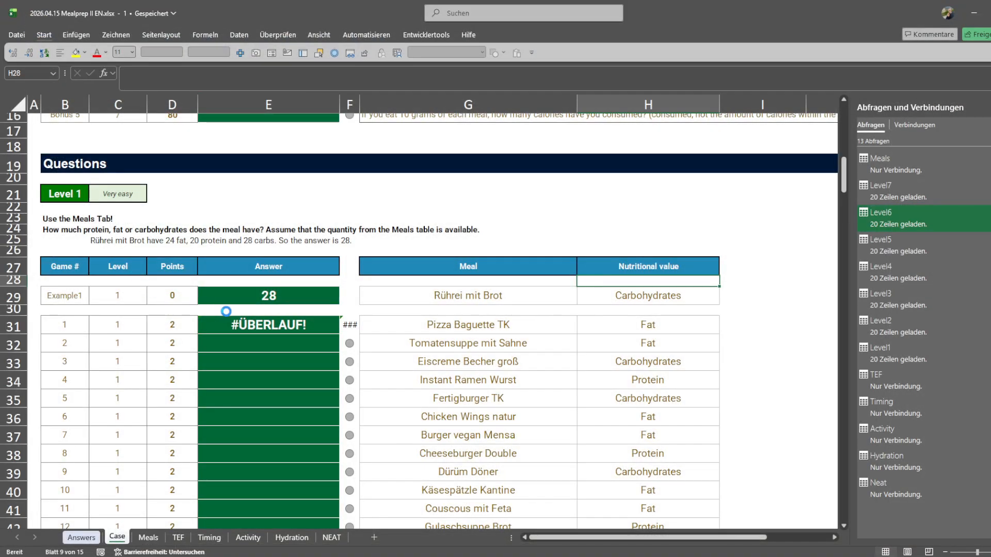
Read the Level 2 task on the Case sheet and open the Level2 query in the Power Query Editor
{"action": "scroll", "coordinate": [245, 304], "scroll_direction": "down", "scroll_amount": 11}
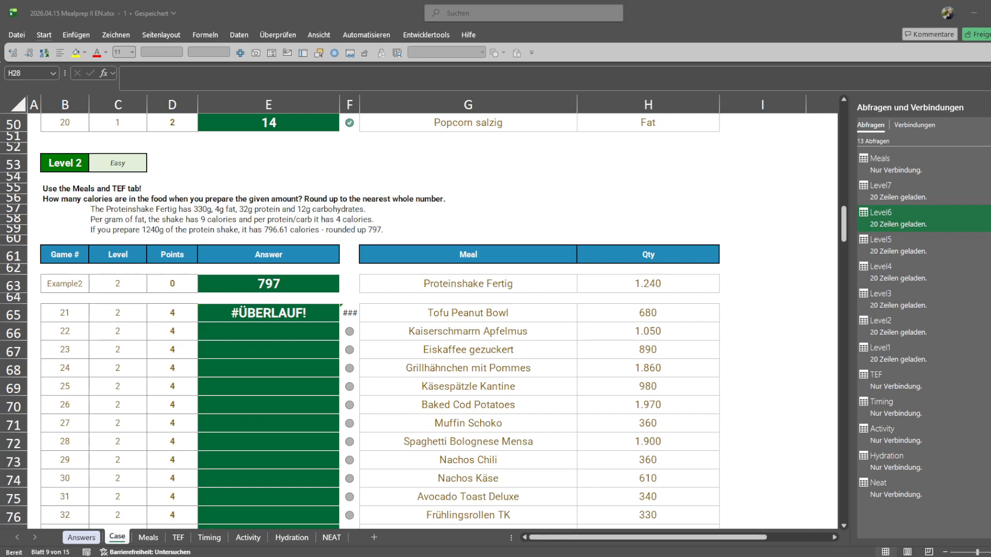
{"action": "double_click", "coordinate": [899, 330]}
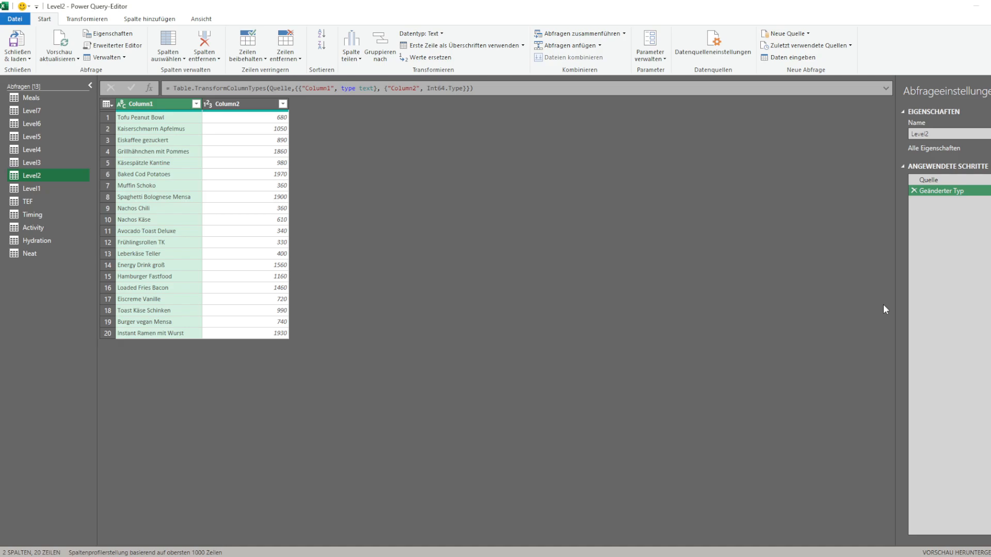
Examine the amount, fat, protein and carbohydrate columns in the Meals query and the kcal_pro_Gramm column in the TEF query
{"action": "left_click", "coordinate": [39, 99]}
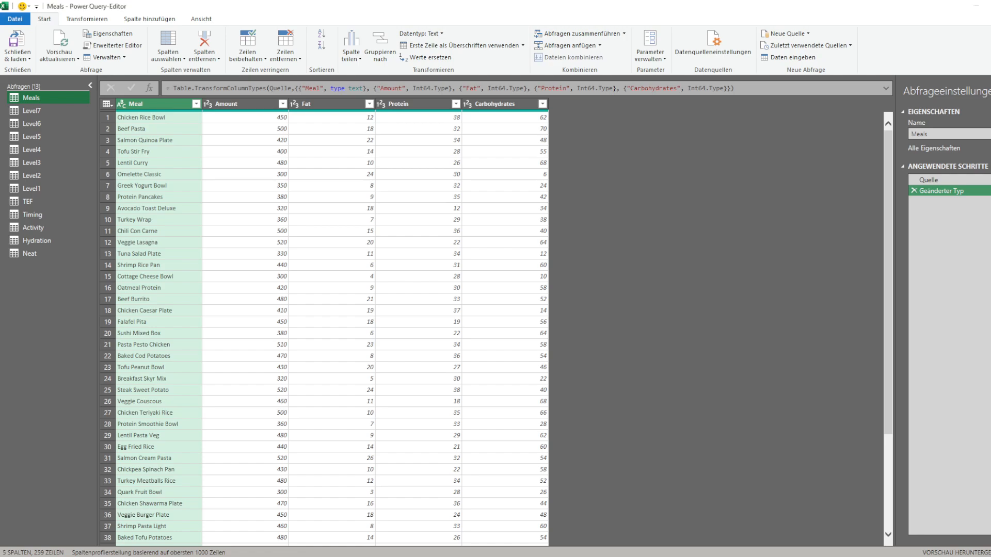
{"action": "left_click", "coordinate": [344, 140]}
{"action": "left_click", "coordinate": [540, 140]}
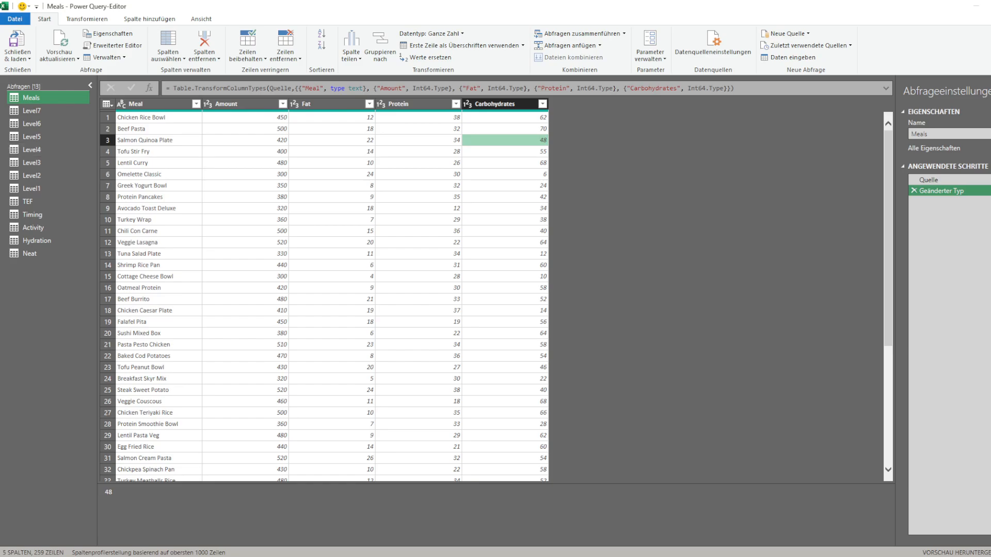
{"action": "left_click_drag", "start_coordinate": [238, 7], "coordinate": [276, 375]}
{"action": "left_click", "coordinate": [241, 122]}
{"action": "left_click", "coordinate": [329, 120]}
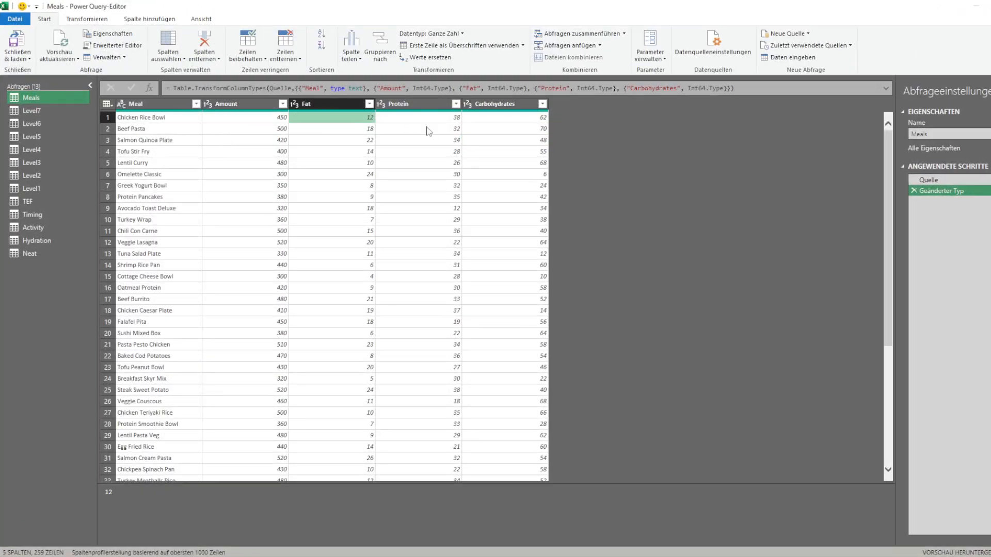
{"action": "left_click", "coordinate": [429, 121]}
{"action": "left_click", "coordinate": [508, 119]}
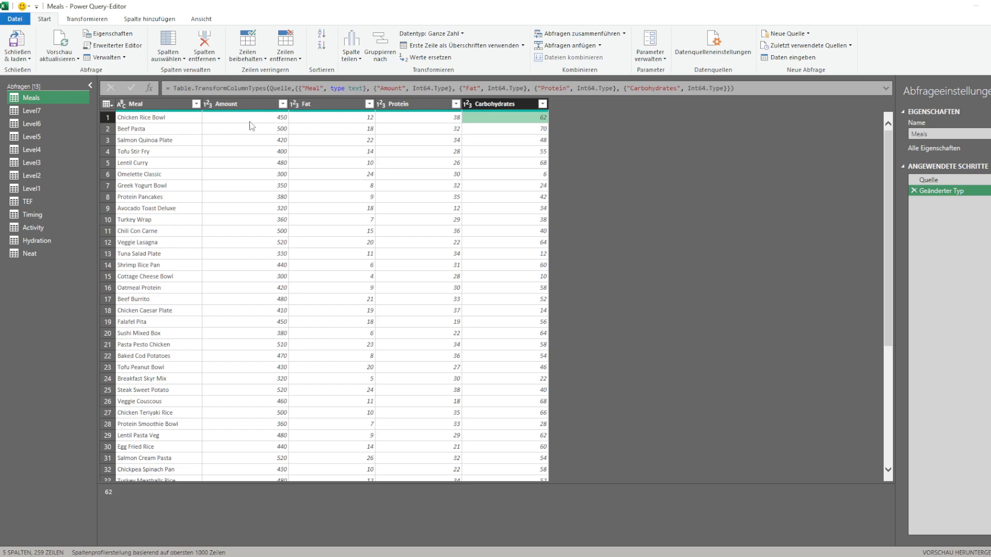
{"action": "left_click", "coordinate": [37, 202]}
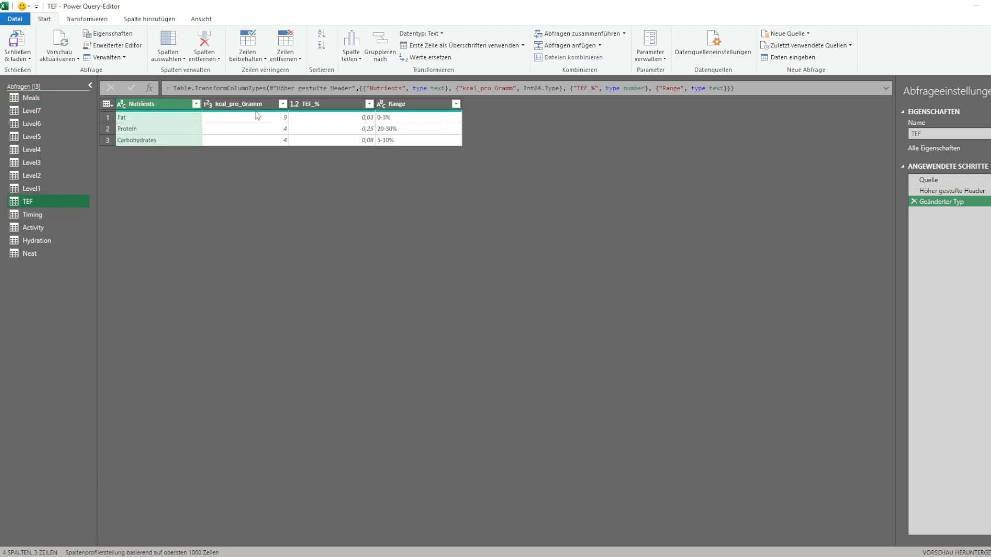
{"action": "left_click", "coordinate": [246, 123]}
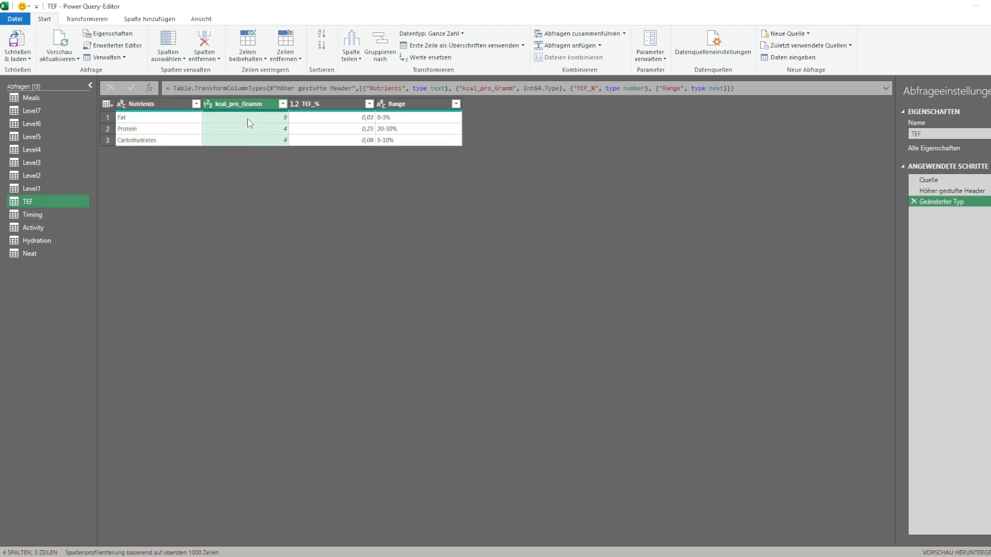
Check the kcal_pro_Gramm values for fat and protein in the TEF query, and return to the Meals query
{"action": "left_click", "coordinate": [249, 119]}
{"action": "left_click", "coordinate": [250, 129]}
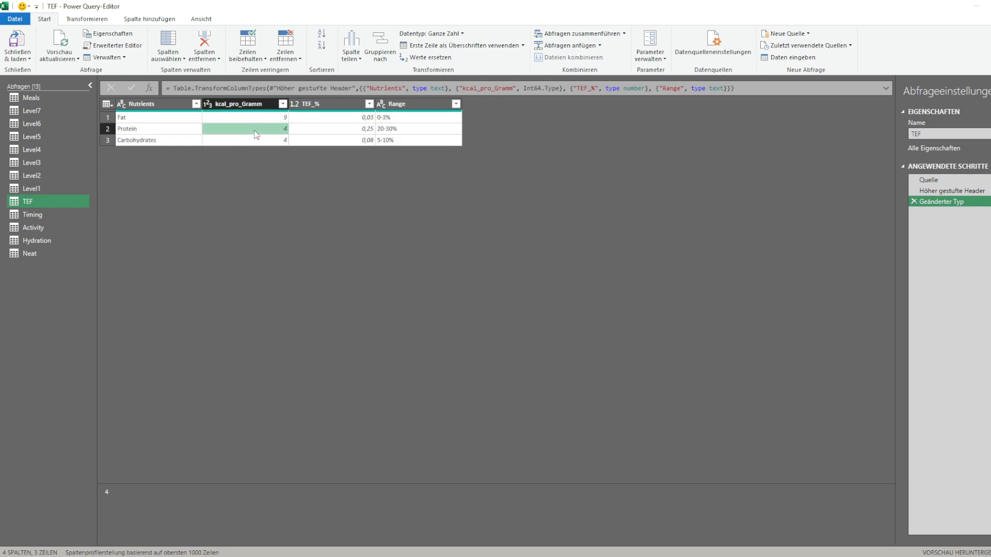
{"action": "left_click", "coordinate": [33, 97]}
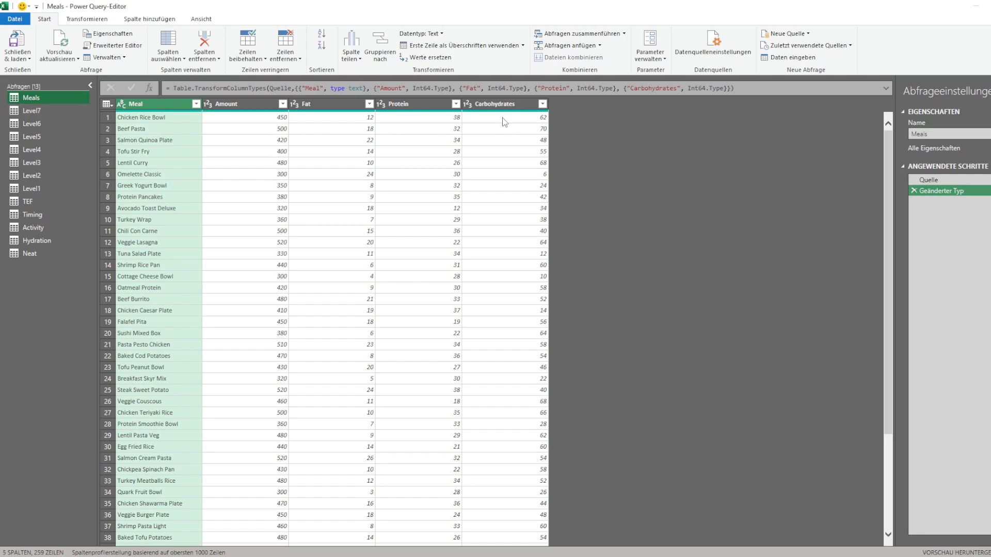
Add a custom step to the Meals query and wrap its #"Geänderter Typ" reference in a Table.AddColumn formula
{"action": "left_click", "coordinate": [158, 19]}
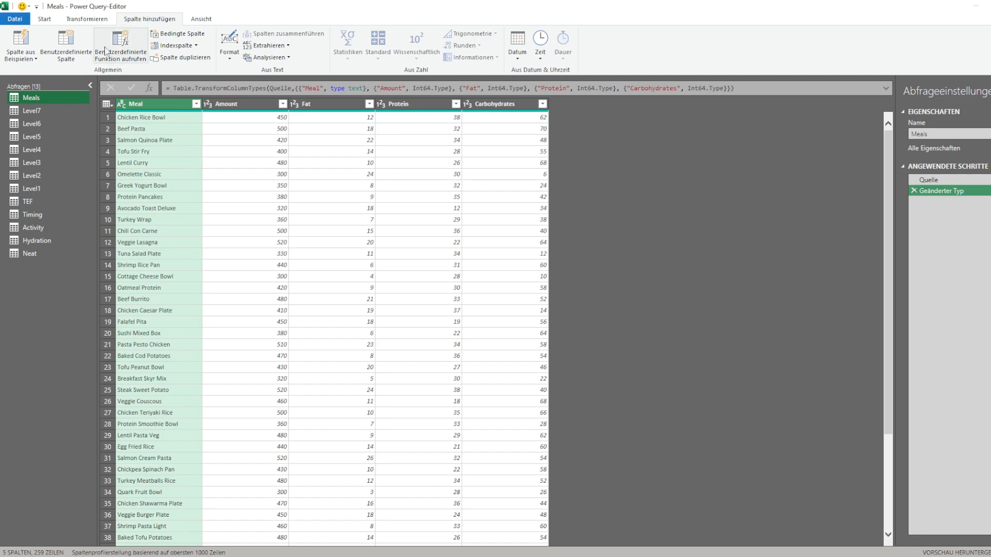
{"action": "left_click", "coordinate": [151, 87]}
{"action": "type", "text": "T"}
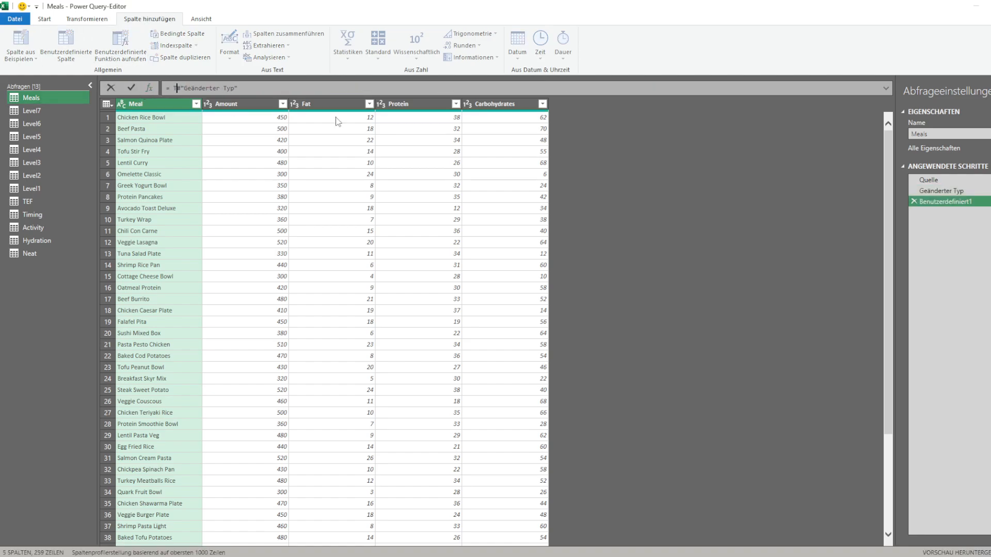
{"action": "type", "text": "able .AddColumn("}
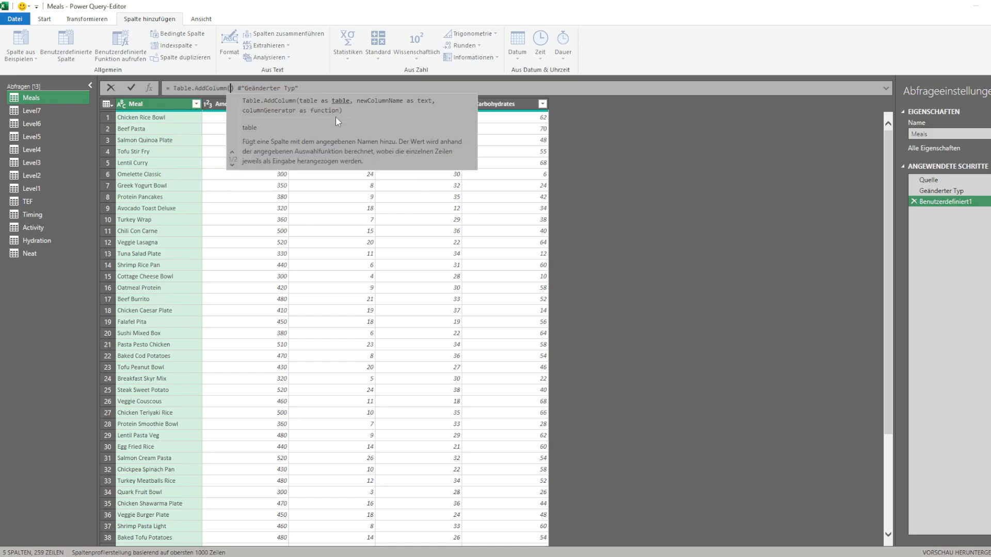
{"action": "key", "text": "Delete"}
{"action": "key", "text": "Delete"}
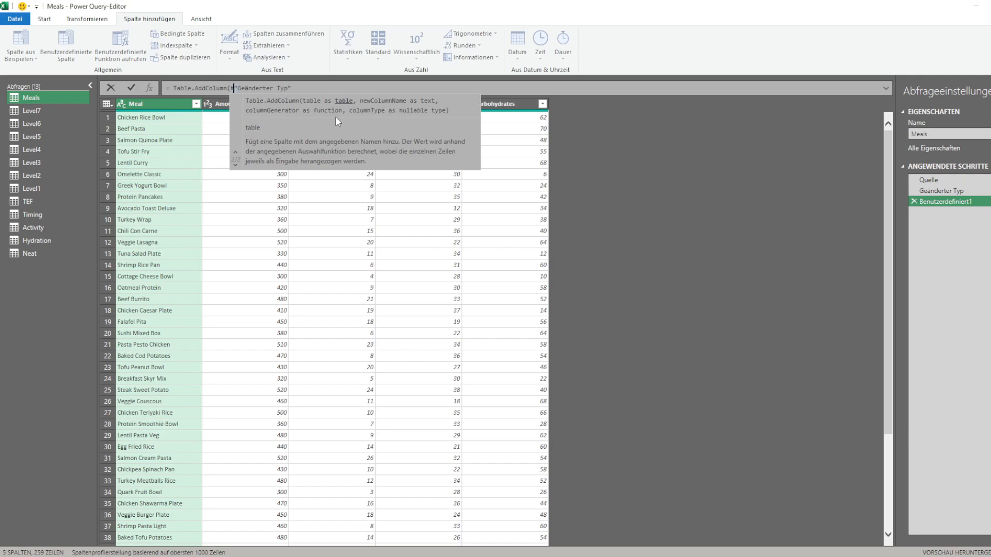
Complete the Table.AddColumn formula with column name "Calories" and generator each _, and inspect the first row's record
{"action": "key", "text": "End"}
{"action": "type", "text": ",\""}
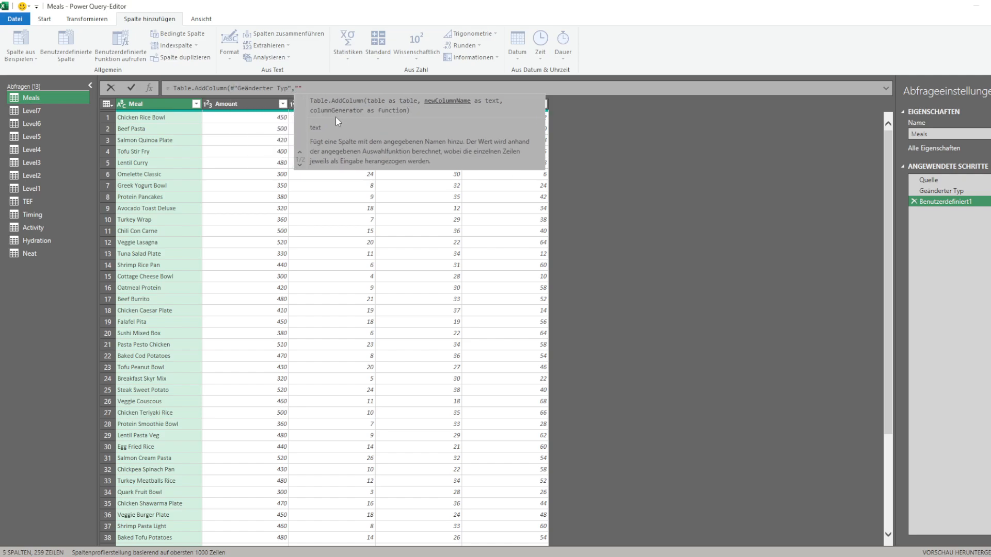
{"action": "type", "text": "Cal"}
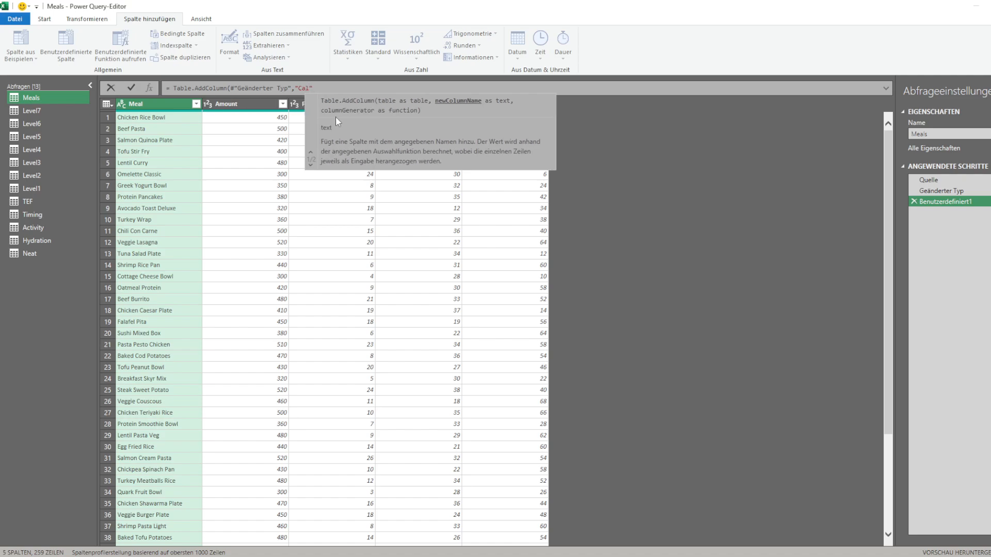
{"action": "type", "text": "ories\"m"}
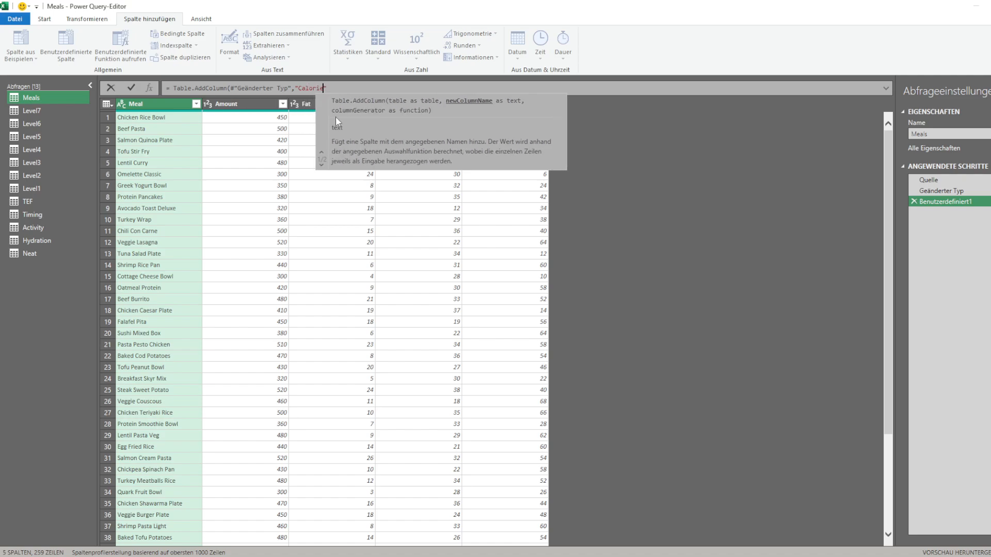
{"action": "key", "text": "BackSpace"}
{"action": "type", "text": ", "}
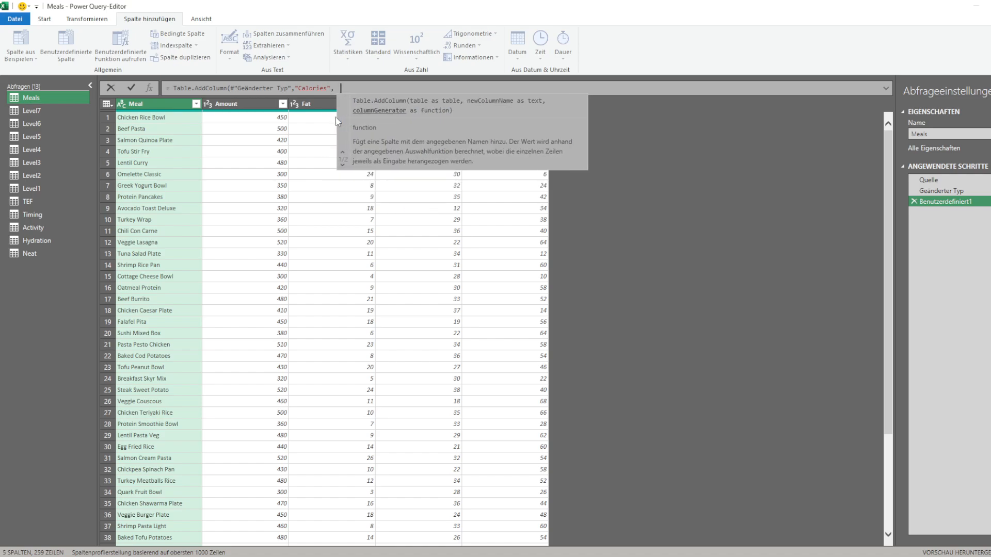
{"action": "type", "text": "each "}
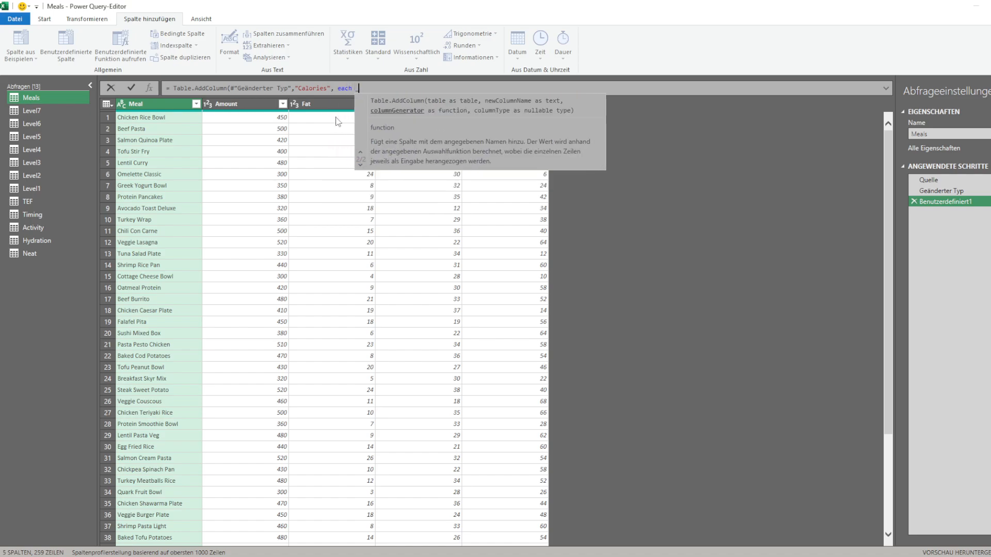
{"action": "type", "text": "_)"}
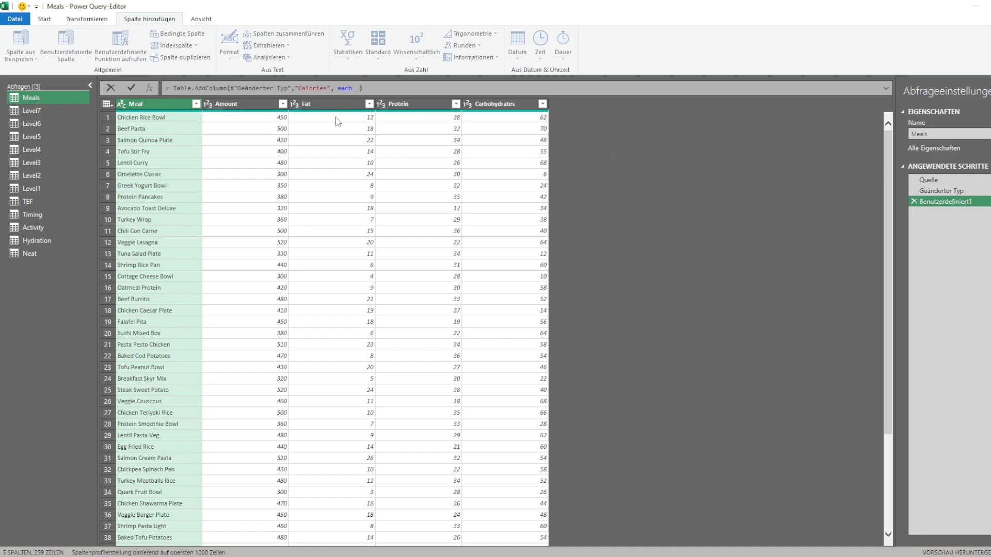
{"action": "key", "text": "Return"}
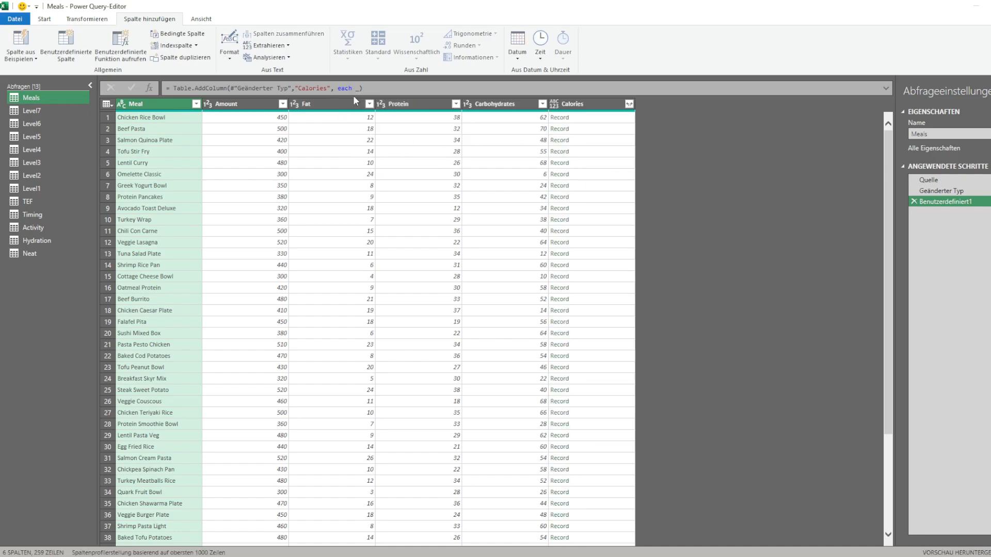
{"action": "left_click", "coordinate": [581, 123]}
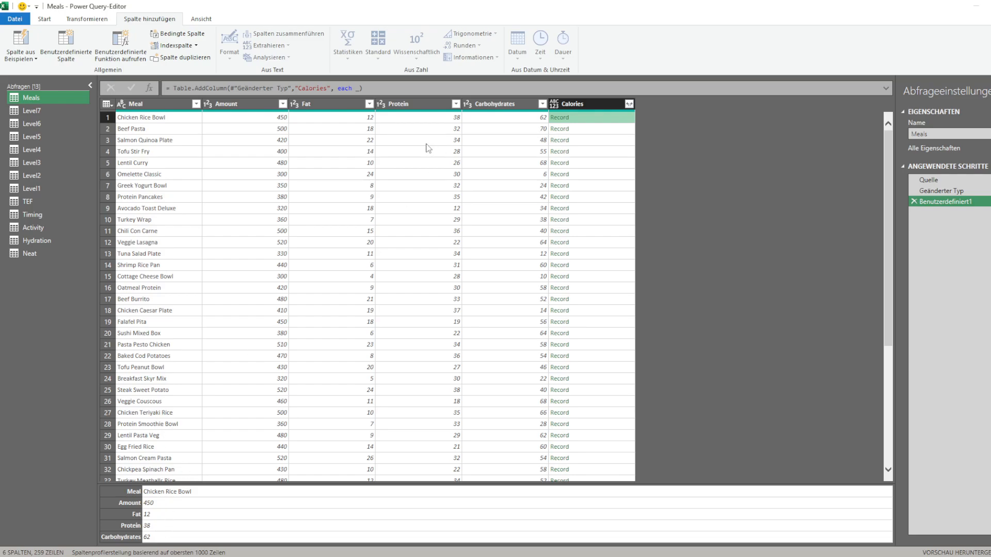
Rename the new column to CaloriesperGramm and set its generator to each [Fat]*9+[Protein]*4+[Carbohydrates]*4
{"action": "left_click", "coordinate": [356, 88]}
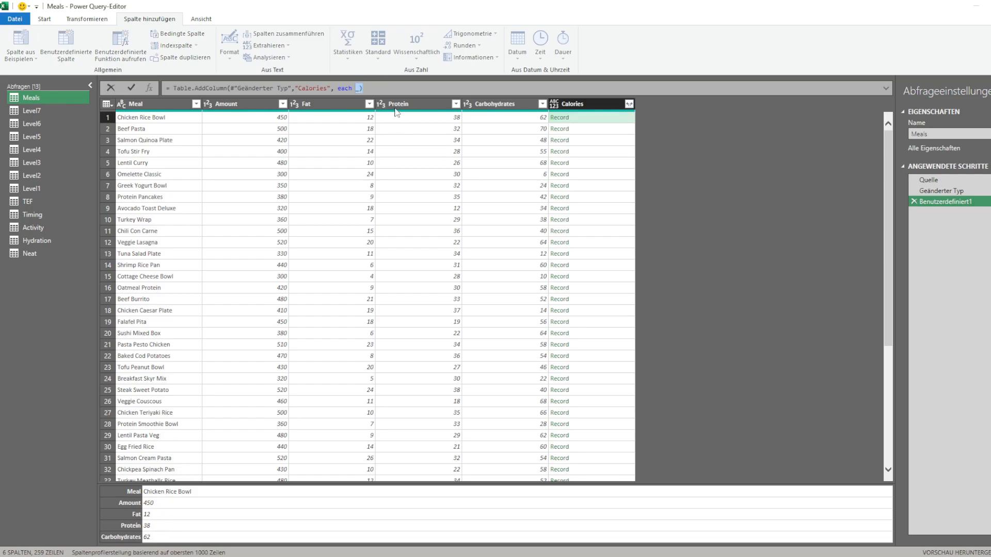
{"action": "left_click", "coordinate": [327, 88]}
{"action": "type", "text": "perGramm"}
{"action": "key", "text": "BackSpace"}
{"action": "type", "text": "[Fat]*9+[Protie"}
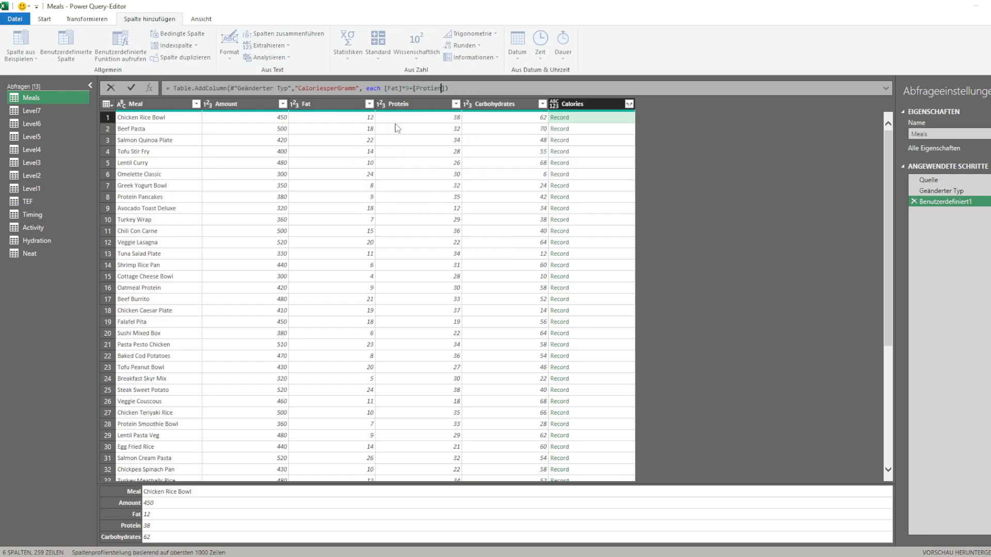
{"action": "key", "text": "BackSpace"}
{"action": "key", "text": "BackSpace"}
{"action": "type", "text": "ein]*4+"}
{"action": "type", "text": "[Carbohydrates]*4"}
{"action": "key", "text": "Return"}
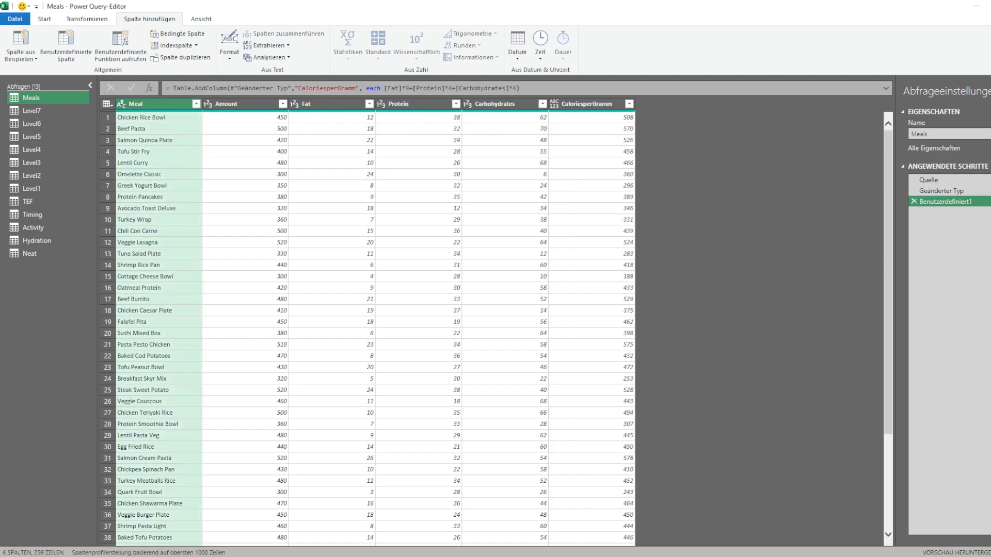
Enclose the CaloriesperGramm sum in parentheses and divide it by [Amount], and check the first row's result
{"action": "left_click", "coordinate": [386, 89]}
{"action": "type", "text": "("}
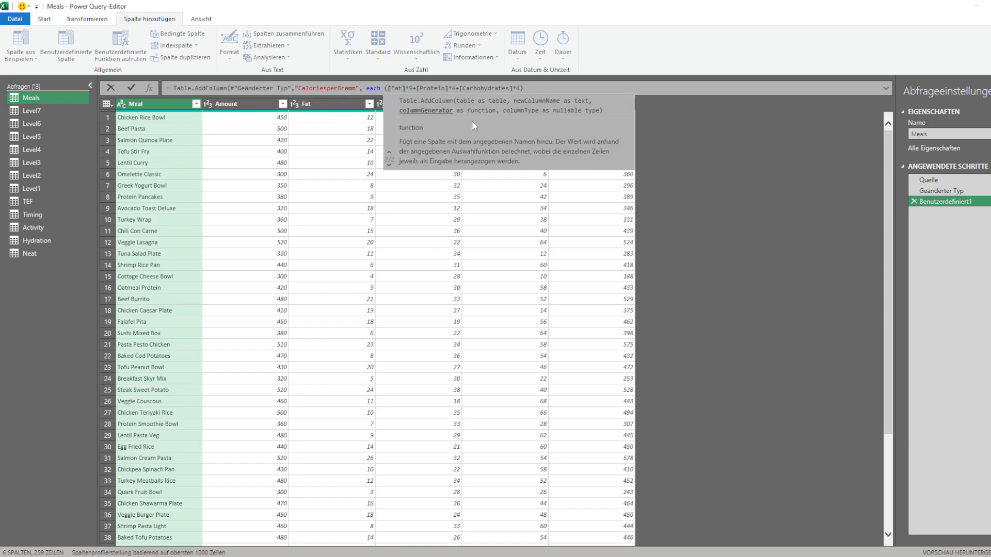
{"action": "type", "text": "/("}
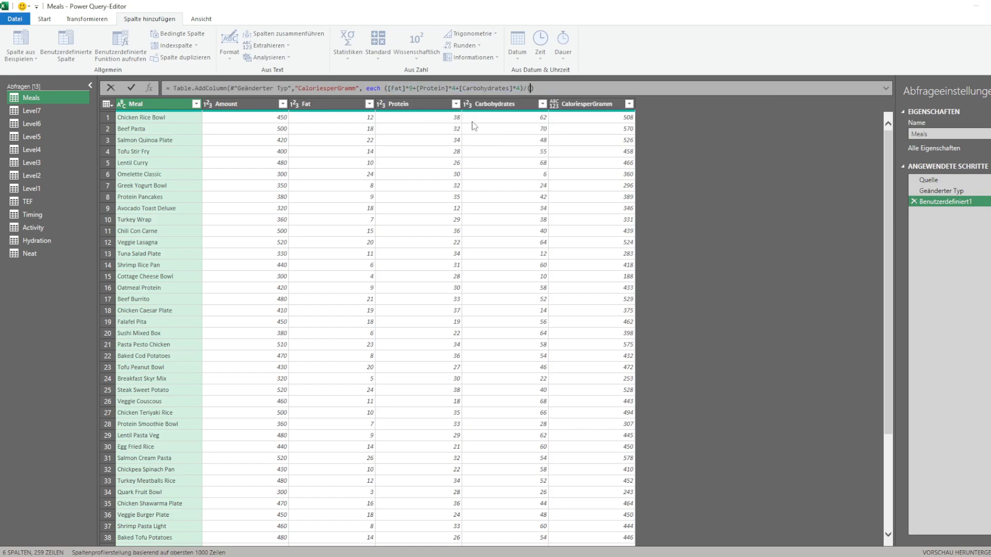
{"action": "key", "text": "BackSpace"}
{"action": "type", "text": "[Amount])"}
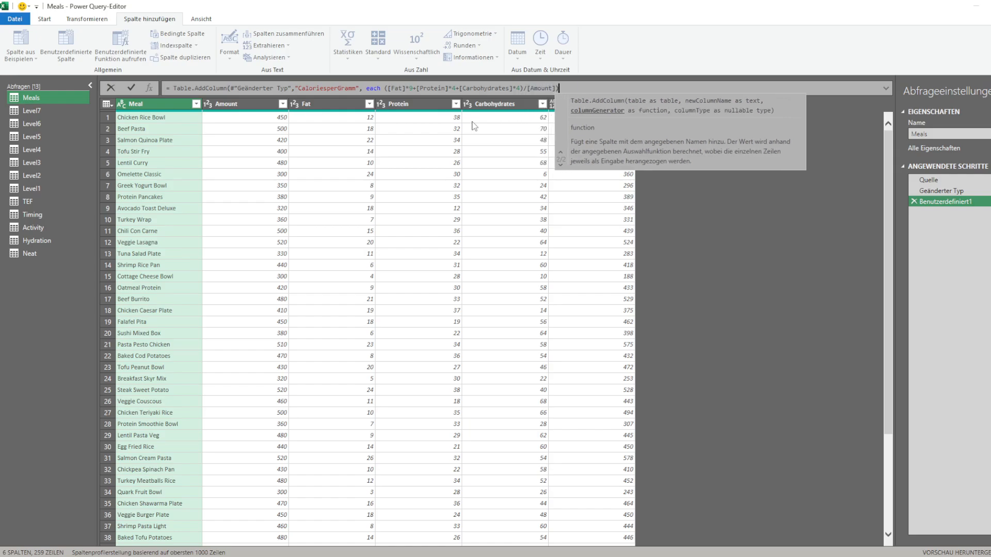
{"action": "key", "text": "Return"}
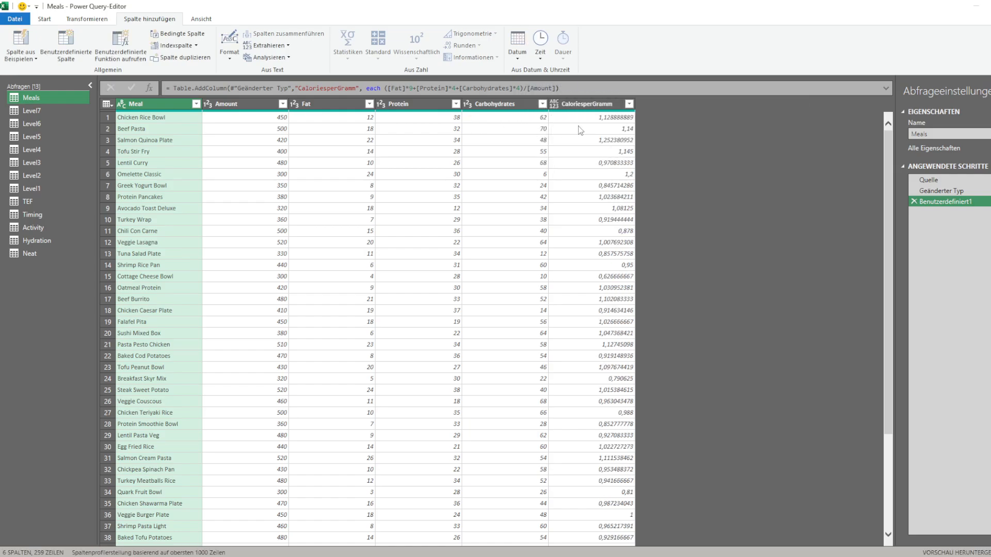
{"action": "left_click", "coordinate": [597, 118]}
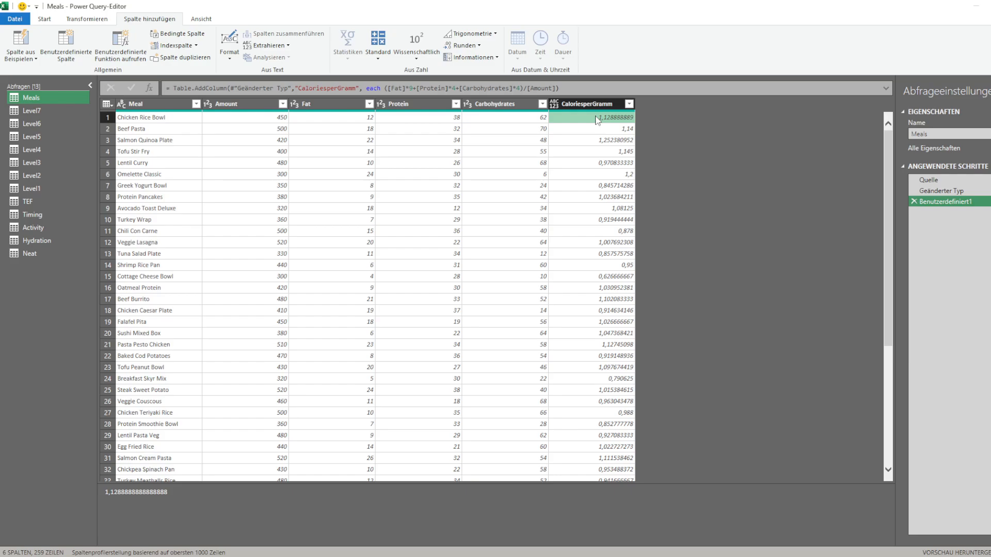
Add type number as the column type argument of the CaloriesperGramm formula
{"action": "left_click", "coordinate": [567, 87]}
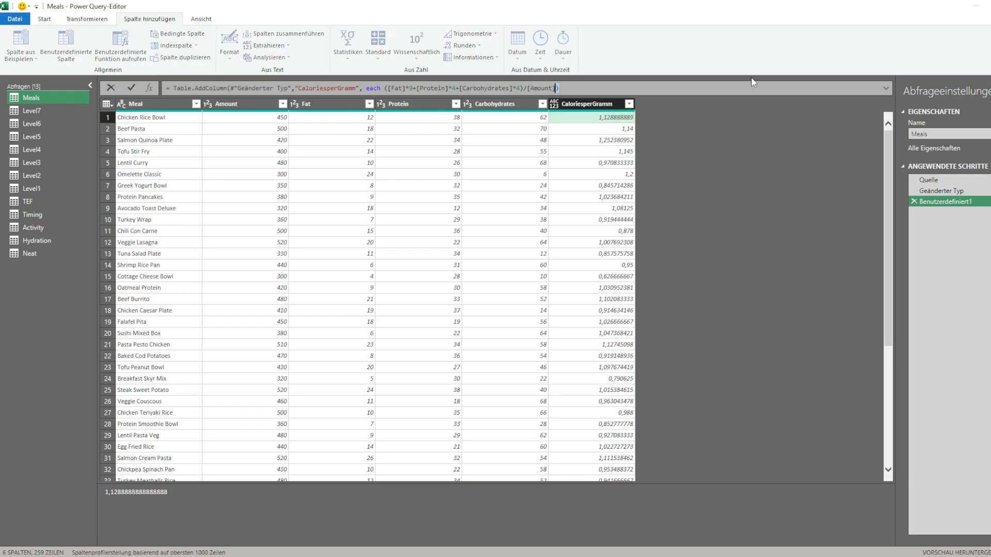
{"action": "type", "text": ","}
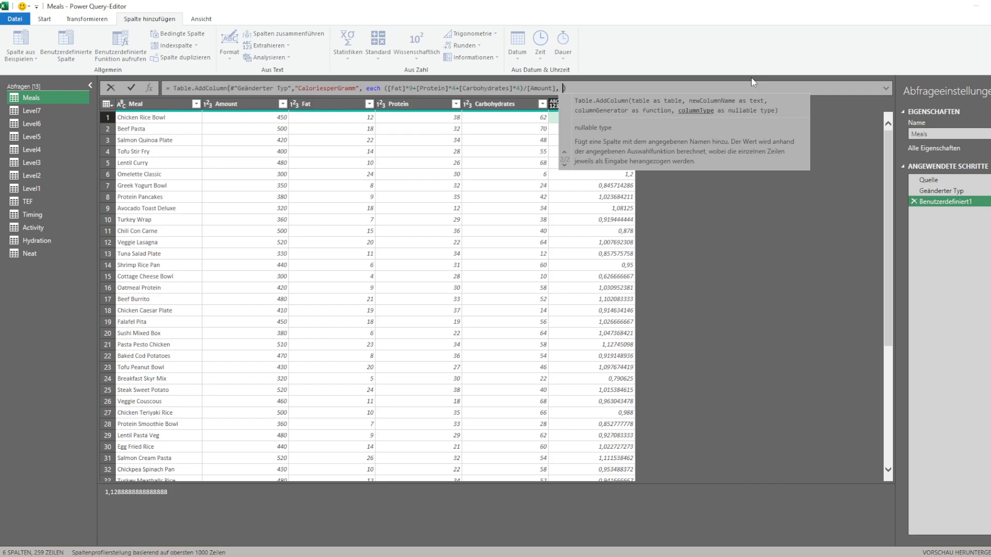
{"action": "type", "text": " type number"}
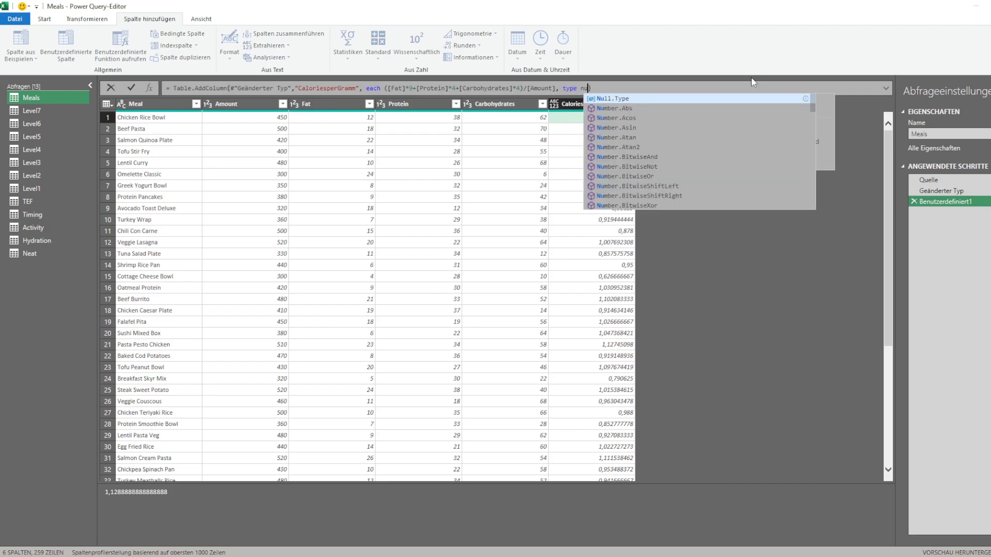
{"action": "key", "text": "Escape"}
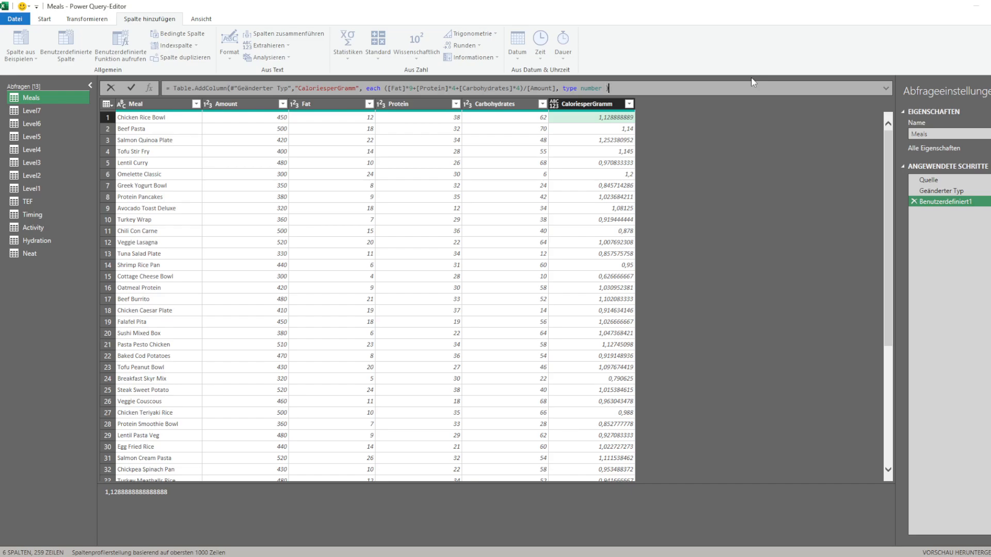
{"action": "key", "text": "Return"}
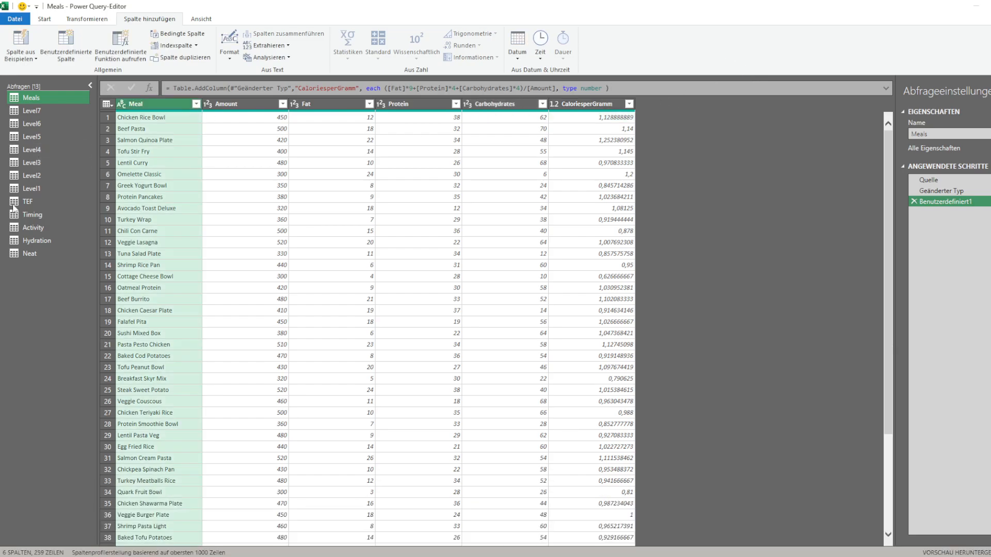
Add a custom step to the Level2 query that uses Table.AddColumn on #"Geänderter Typ" with the column name "Solution"
{"action": "left_click", "coordinate": [40, 175]}
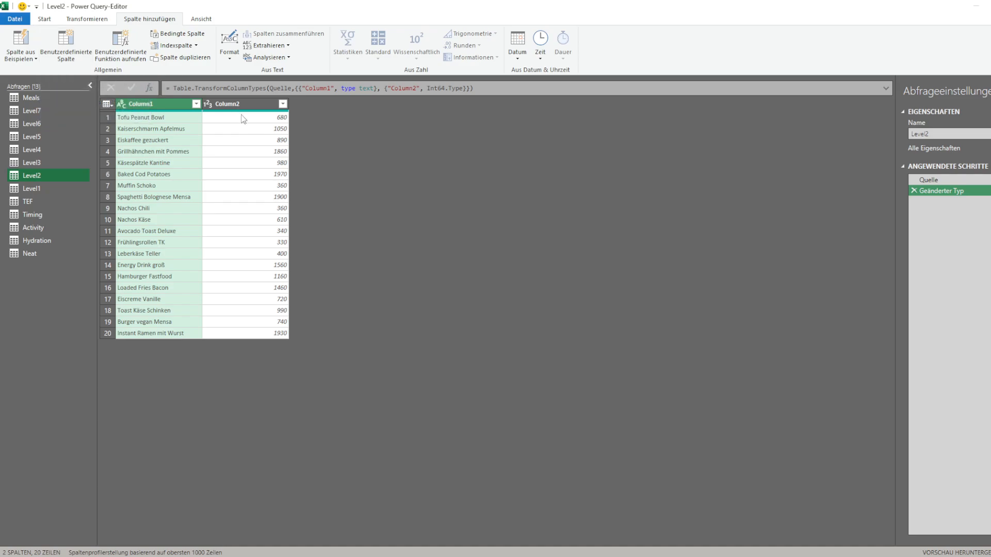
{"action": "left_click", "coordinate": [153, 90]}
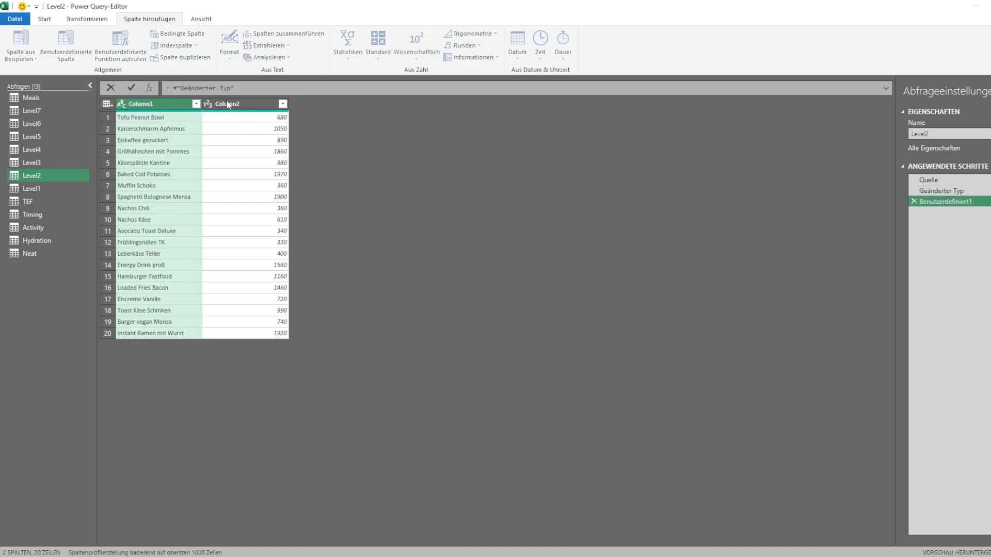
{"action": "type", "text": "Table.ad"}
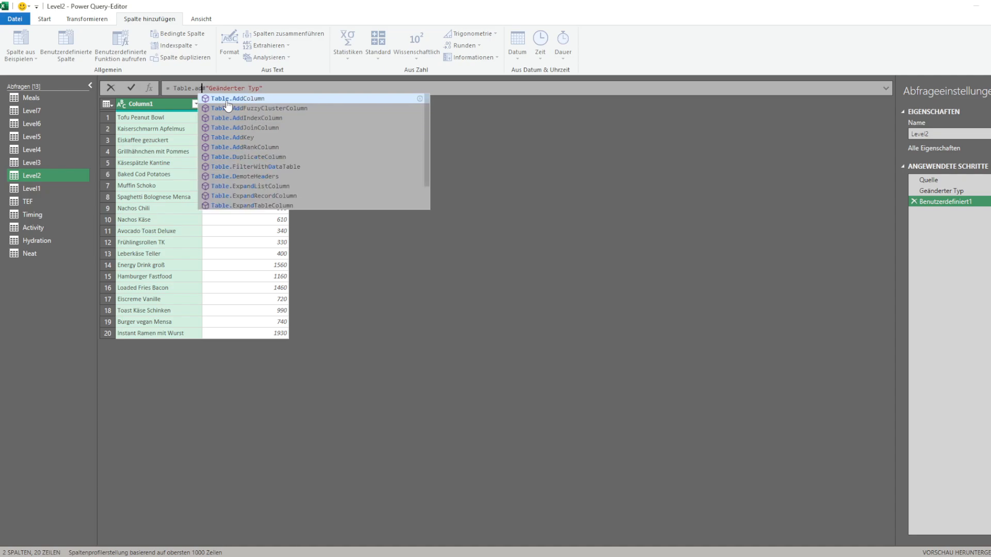
{"action": "left_click", "coordinate": [227, 100]}
{"action": "type", "text": "("}
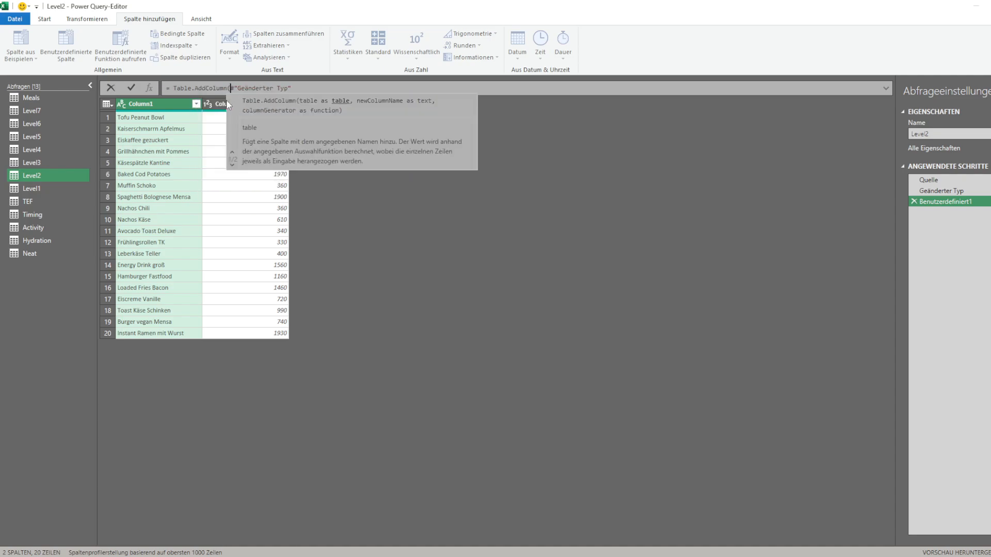
{"action": "key", "text": "End"}
{"action": "type", "text": ", \""}
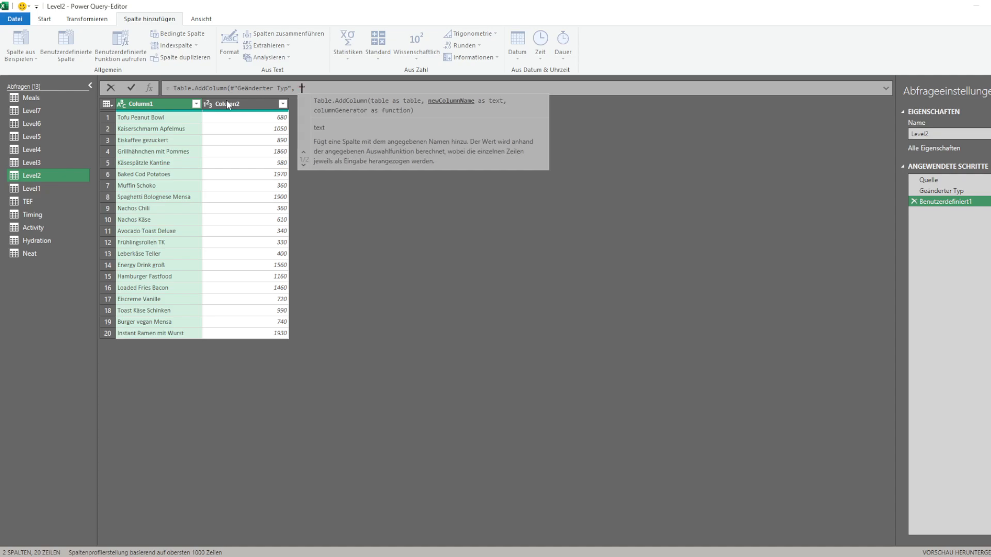
{"action": "type", "text": "Solution\", "}
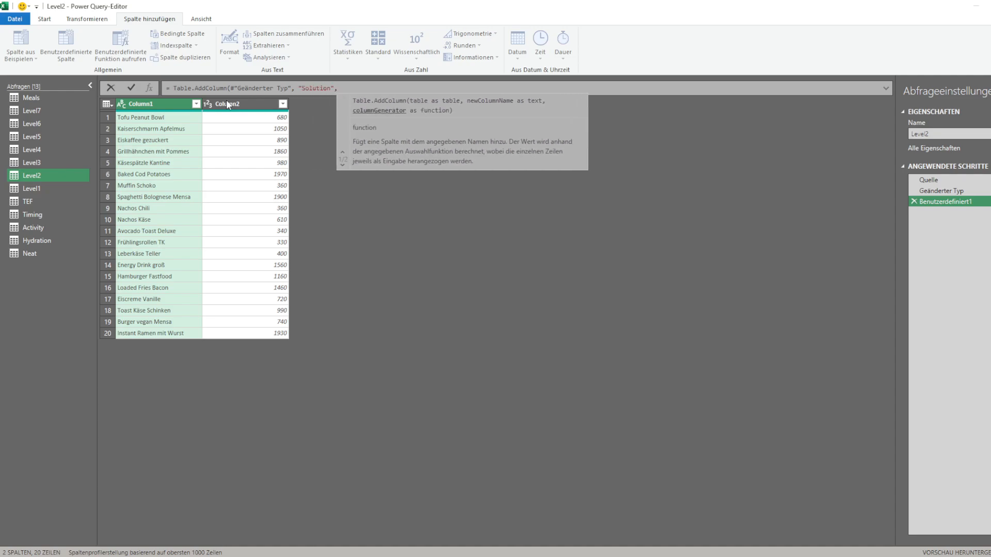
Enter a Meals row lookup matching [Meal =[Column1]] as the Solution column's generator and begin a calorie field reference behind it
{"action": "type", "text": "Meals{["}
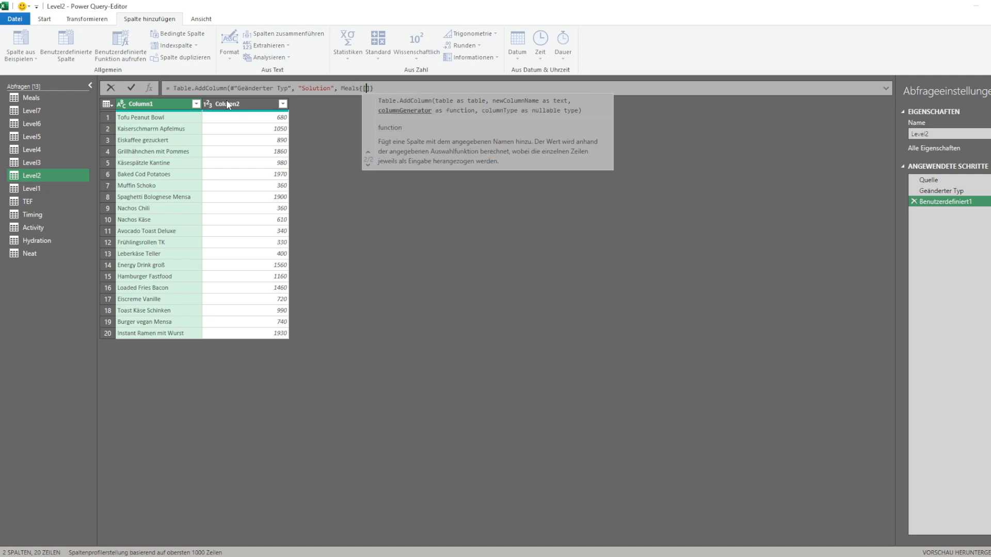
{"action": "type", "text": "Meal"}
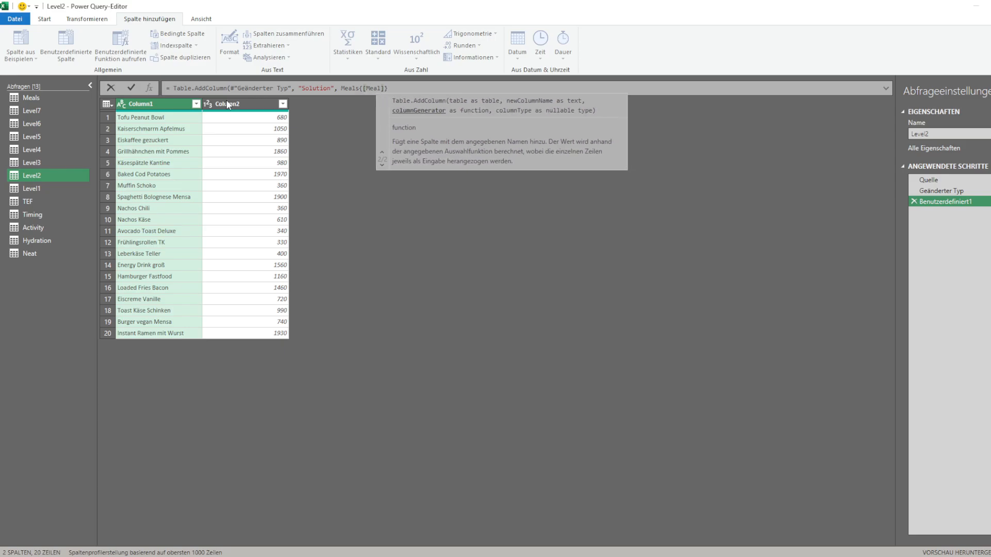
{"action": "type", "text": " ="}
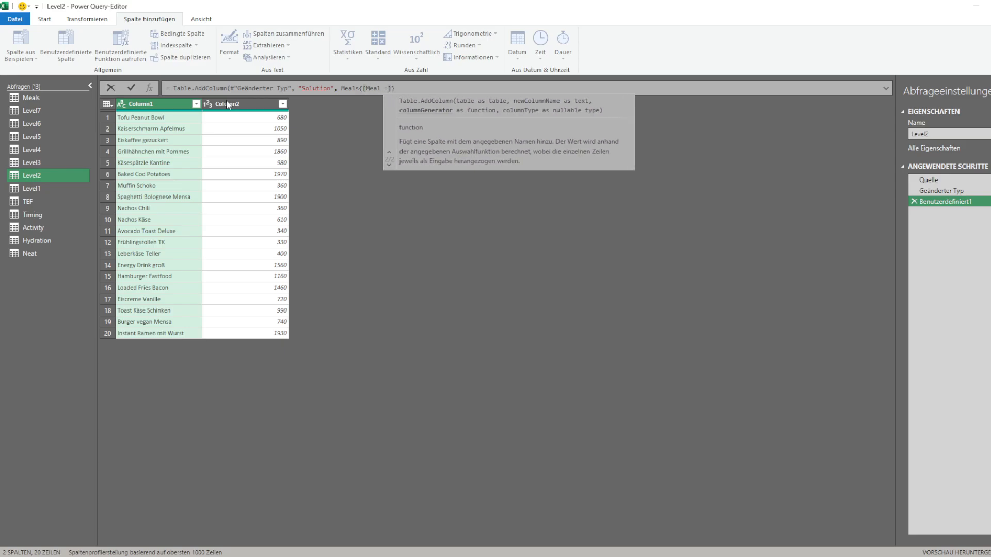
{"action": "type", "text": "[Column1]"}
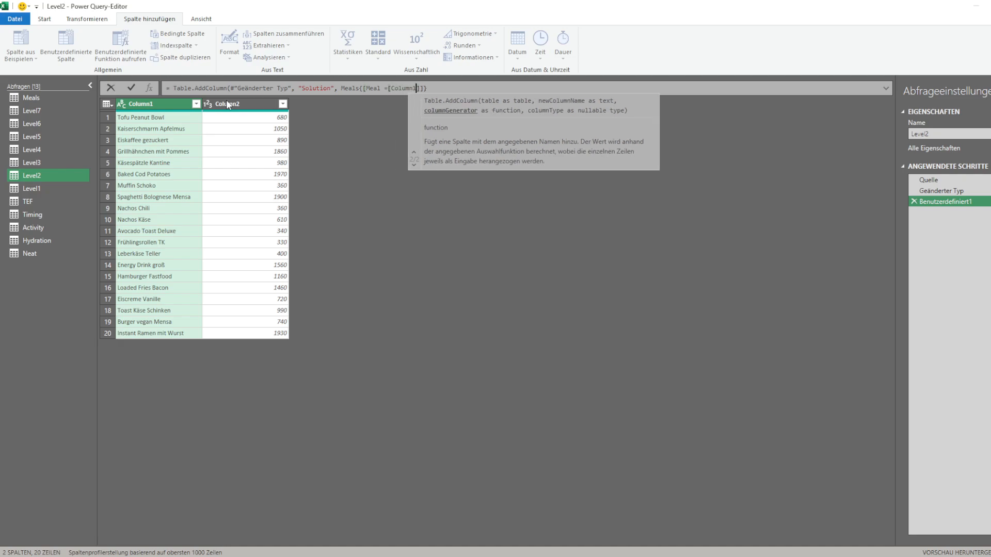
{"action": "key", "text": "Right"}
{"action": "key", "text": "Right"}
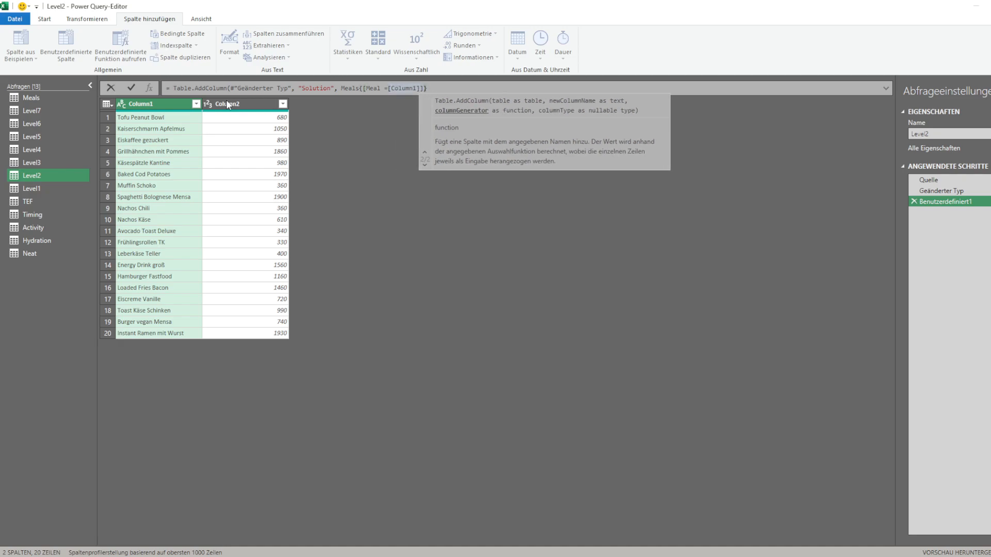
{"action": "key", "text": "Left"}
{"action": "key", "text": "Right"}
{"action": "type", "text": "["}
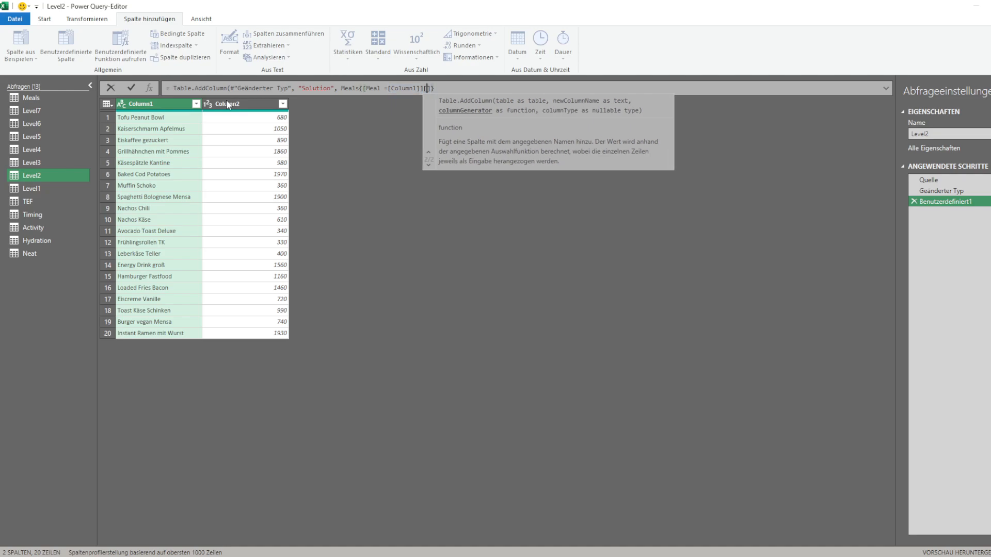
{"action": "type", "text": "Calori"}
Look up the calorie column's name in the Meals query and complete the field reference in Level2's formula as [CaloriesperGramm]
{"action": "left_click", "coordinate": [63, 98]}
{"action": "left_click", "coordinate": [602, 104]}
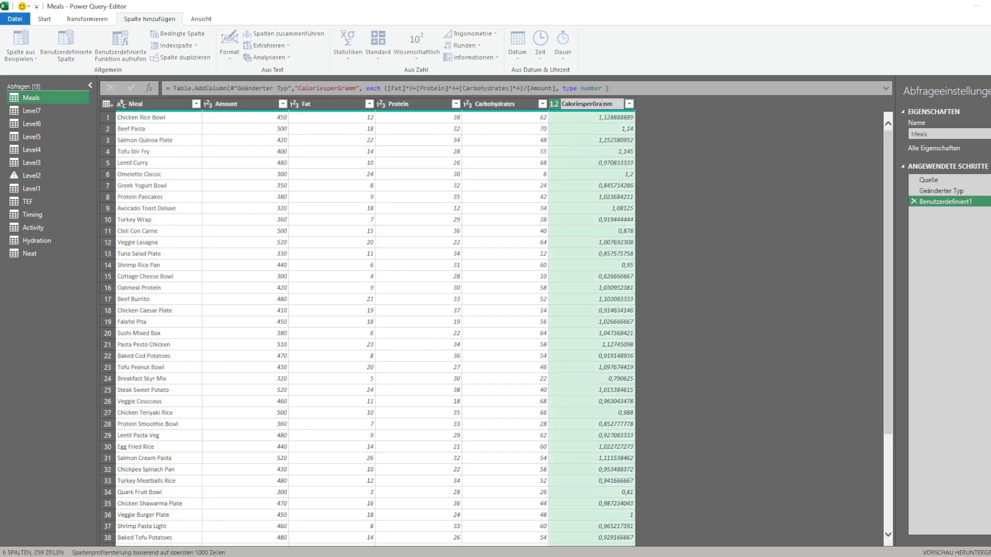
{"action": "left_click", "coordinate": [39, 175]}
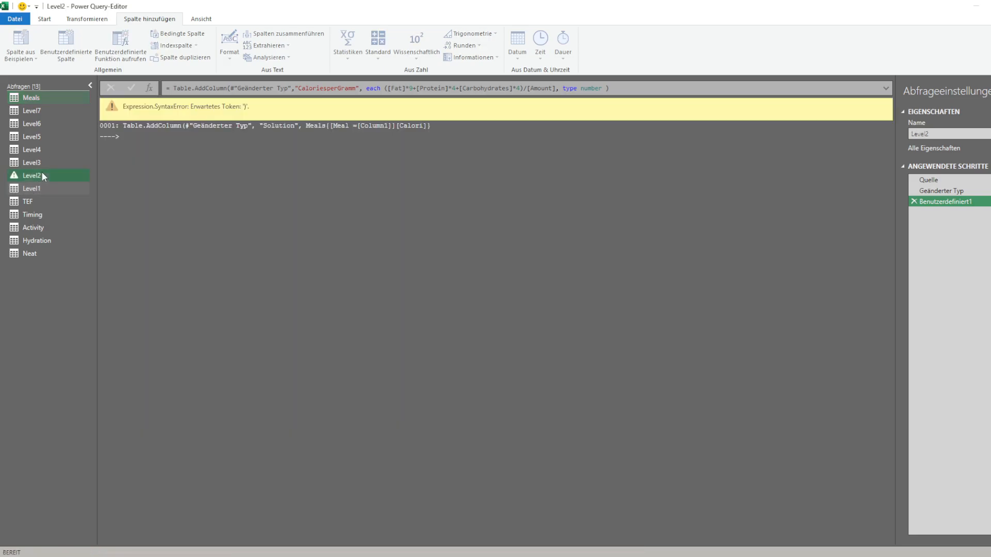
{"action": "double_click", "coordinate": [438, 89]}
{"action": "type", "text": "CaloriesperGramm]}"}
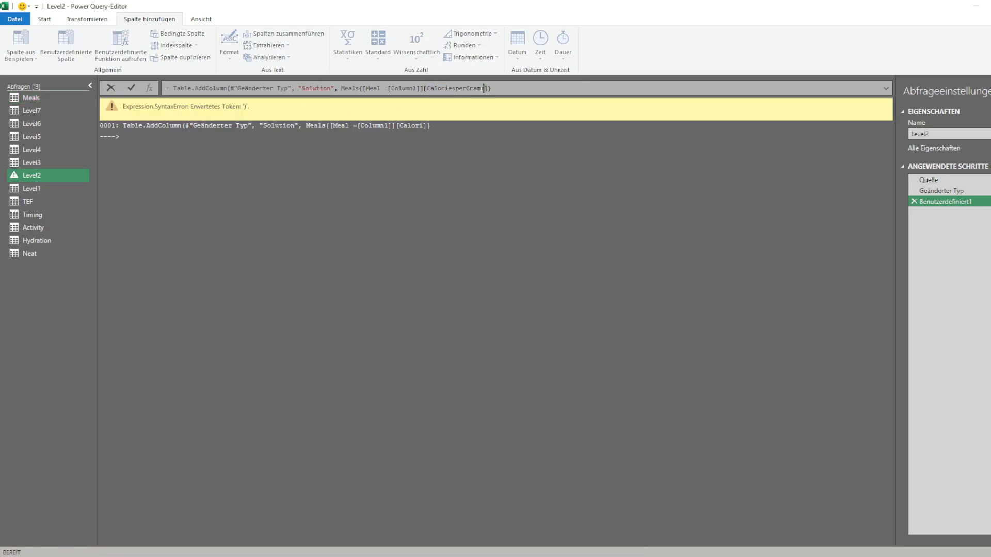
{"action": "type", "text": ")"}
{"action": "key", "text": "Return"}
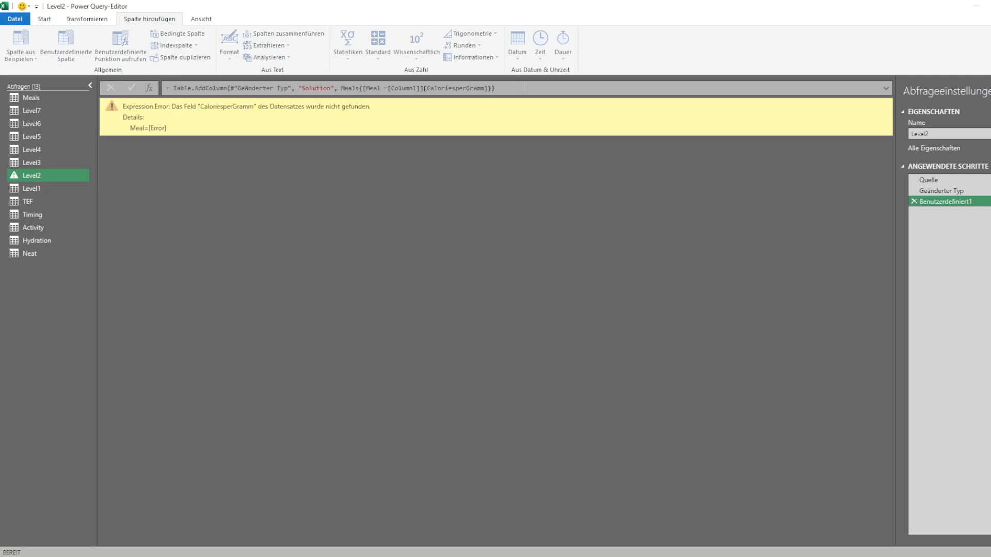
Try to place the [CaloriesperGramm] field reference outside the curly braces of the Meals lookup
{"action": "double_click", "coordinate": [469, 88]}
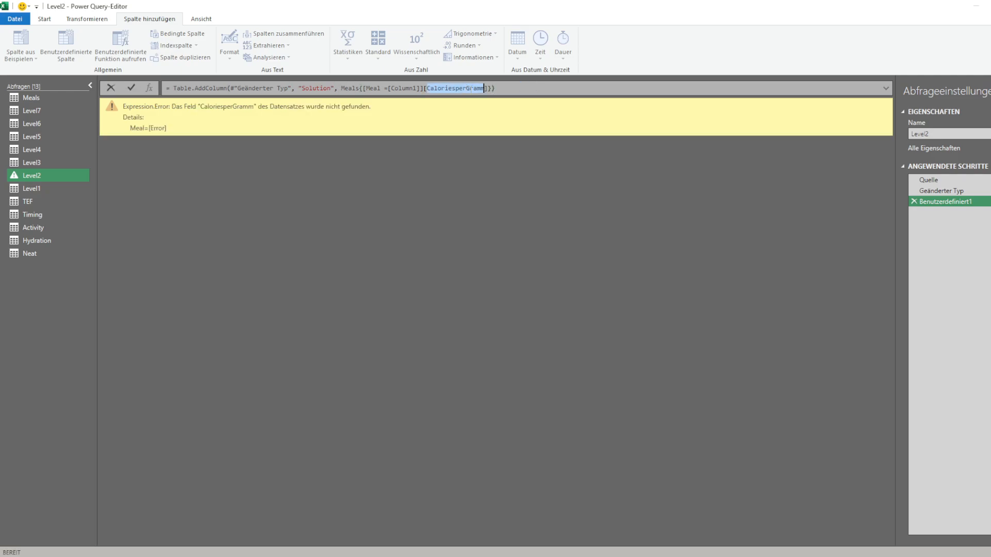
{"action": "key", "text": "BackSpace"}
{"action": "type", "text": "[CaloriesperGramm]"}
{"action": "key", "text": "Return"}
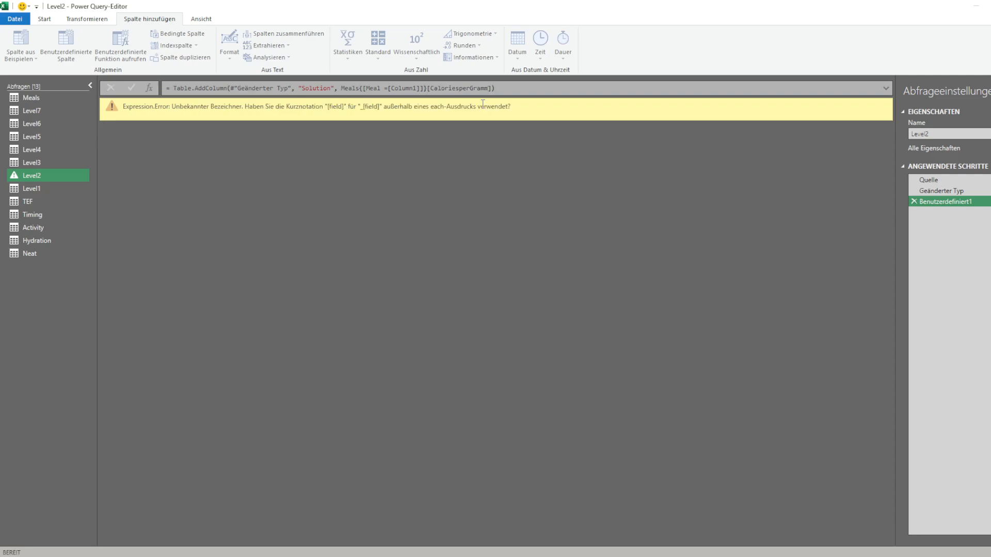
Reduce the Solution generator to the plain row lookup Meals{[Meal =[Column1]]} and put each in front of it
{"action": "left_click", "coordinate": [372, 89]}
{"action": "left_click", "coordinate": [416, 88]}
{"action": "key", "text": "Delete"}
{"action": "key", "text": "Return"}
{"action": "left_click", "coordinate": [340, 89]}
{"action": "type", "text": "each"}
{"action": "key", "text": "Return"}
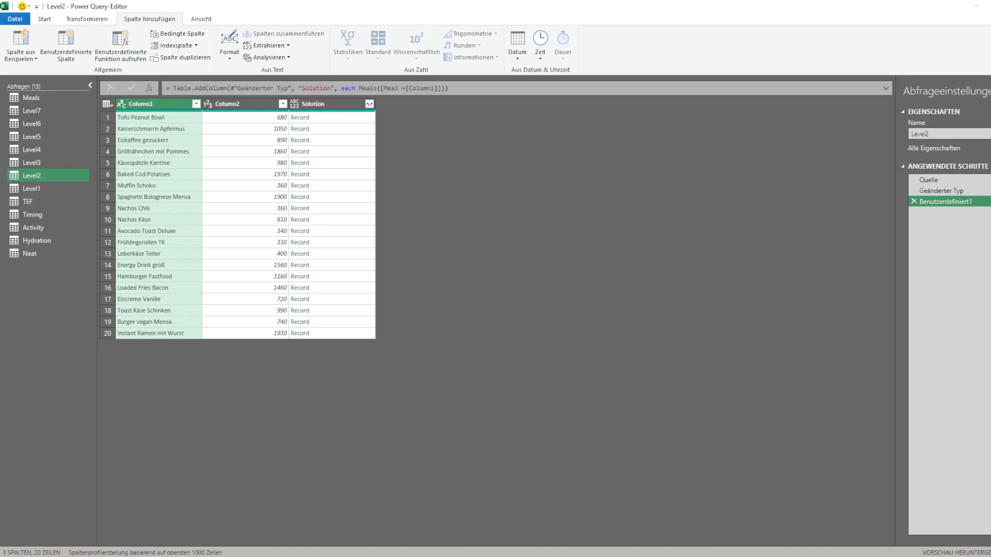
Append [CaloriesperGramm] to the Meals lookup and multiply it by [Column2]
{"action": "left_click", "coordinate": [448, 88]}
{"action": "type", "text": "[CaloriesperGramm]"}
{"action": "key", "text": "Return"}
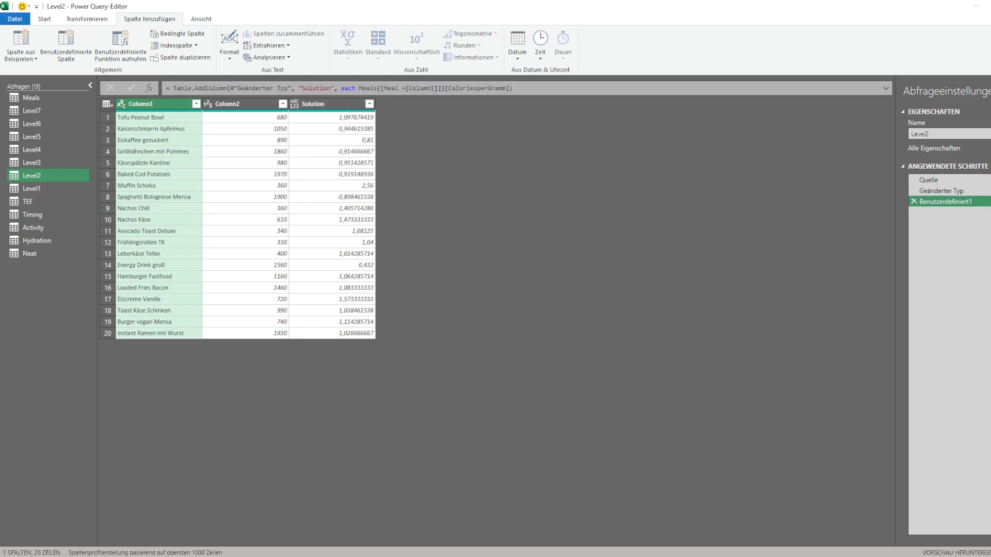
{"action": "left_click", "coordinate": [542, 88]}
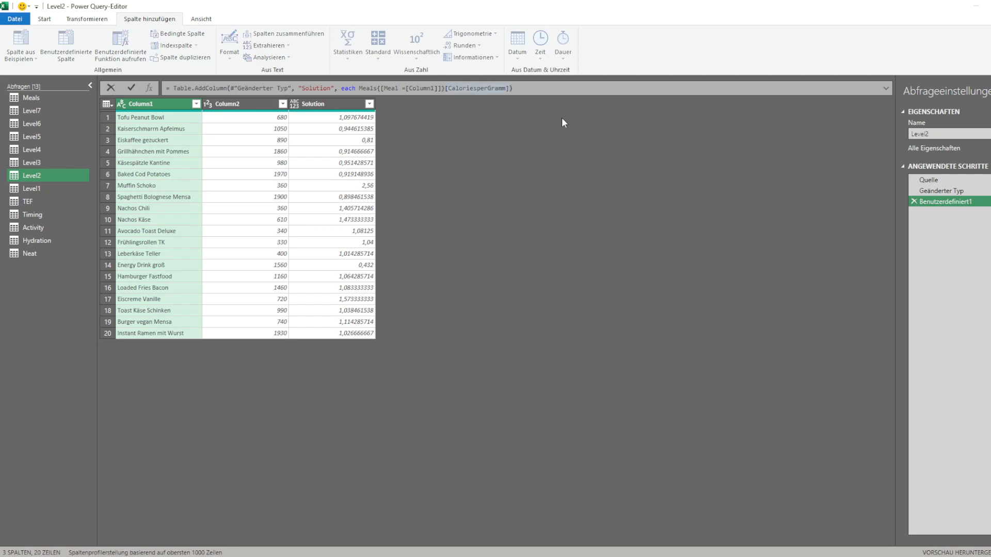
{"action": "type", "text": "* [Column2"}
{"action": "key", "text": "Return"}
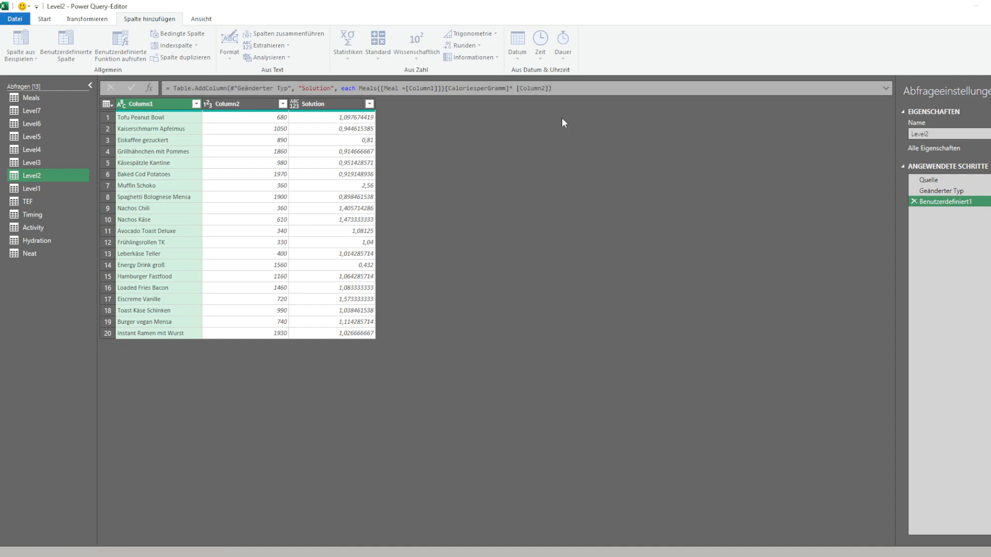
Remove all columns of the Level2 query except Solution
{"action": "left_click", "coordinate": [320, 104]}
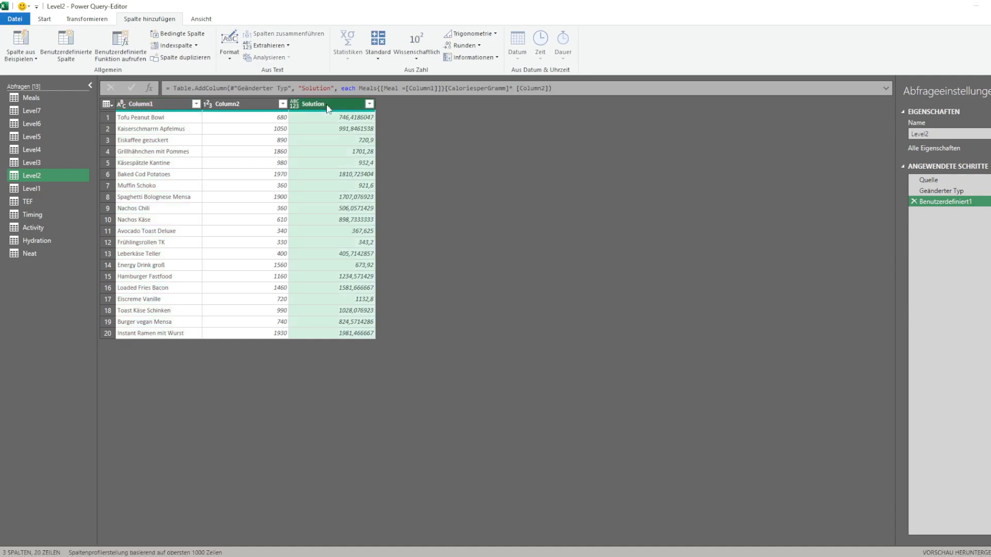
{"action": "right_click", "coordinate": [327, 104]}
{"action": "left_click", "coordinate": [375, 139]}
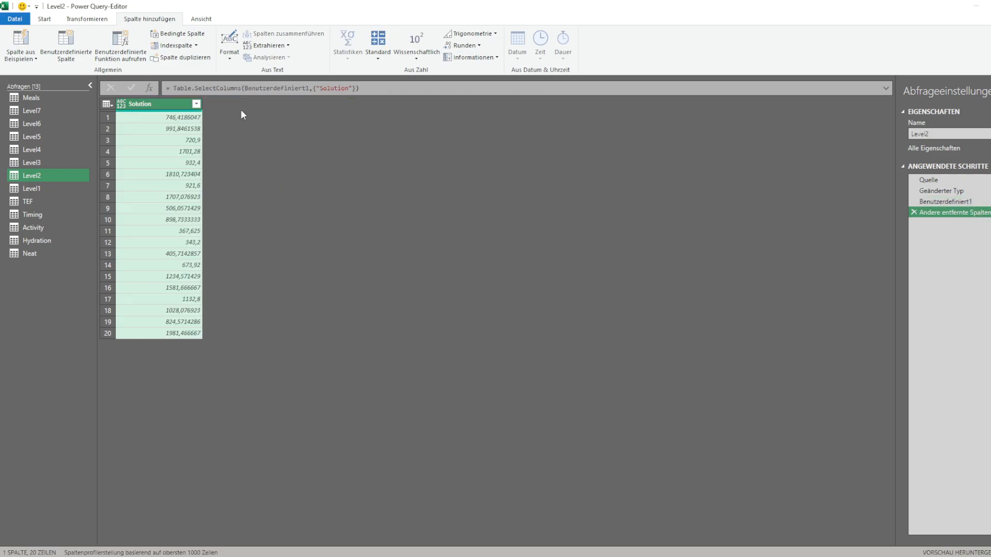
Wrap the calorie calculation in the Benutzerdefiniert1 step in Number.RoundUp
{"action": "left_click", "coordinate": [963, 202]}
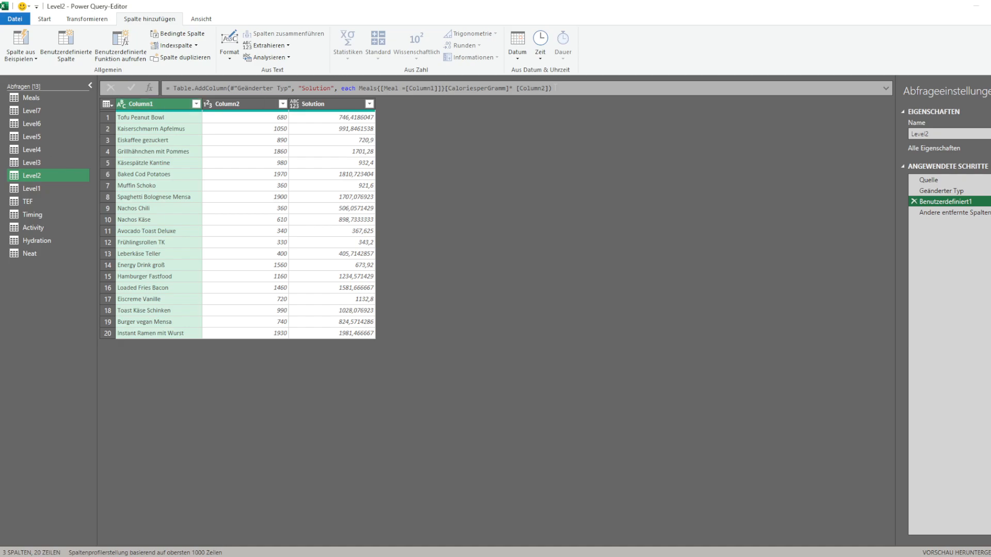
{"action": "left_click", "coordinate": [359, 88]}
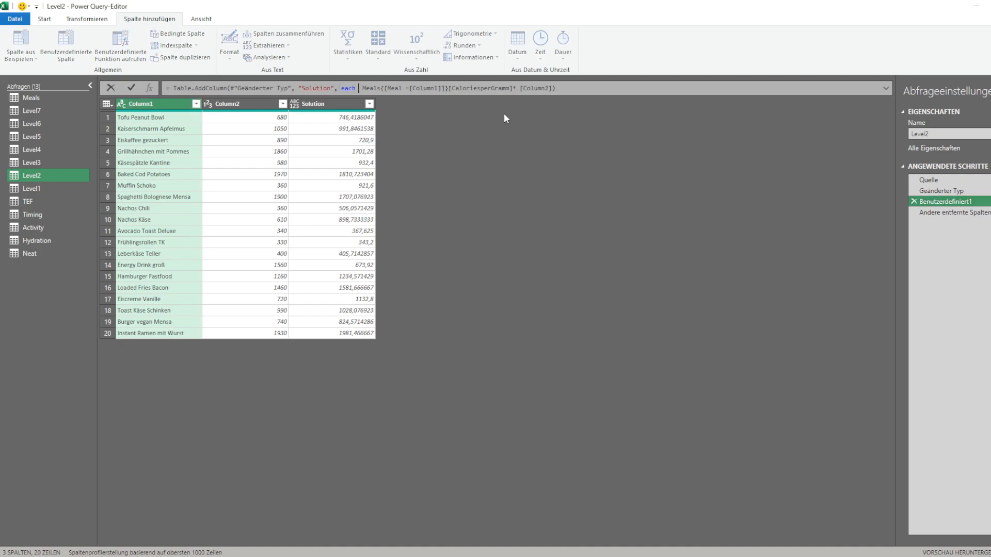
{"action": "type", "text": "round"}
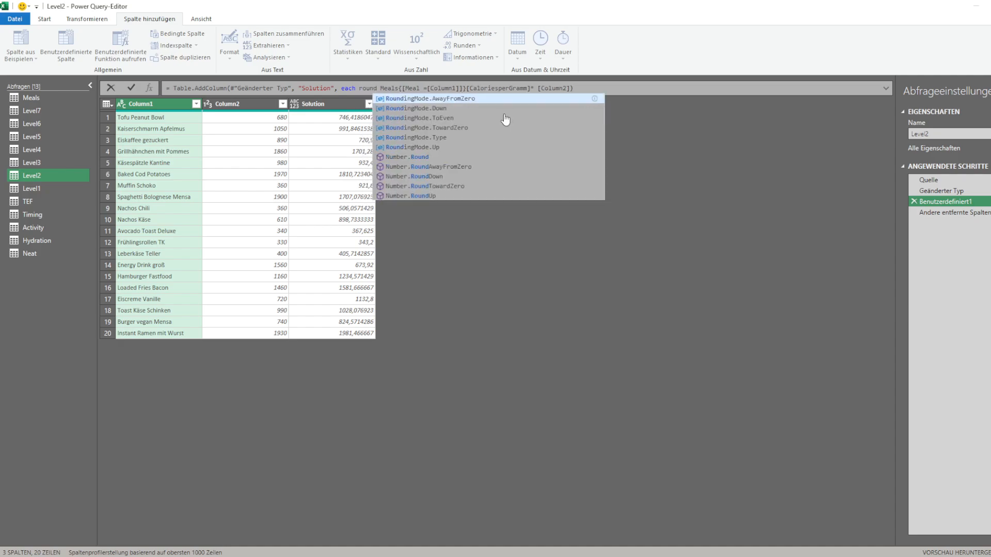
{"action": "key", "text": "Up"}
{"action": "key", "text": "Tab"}
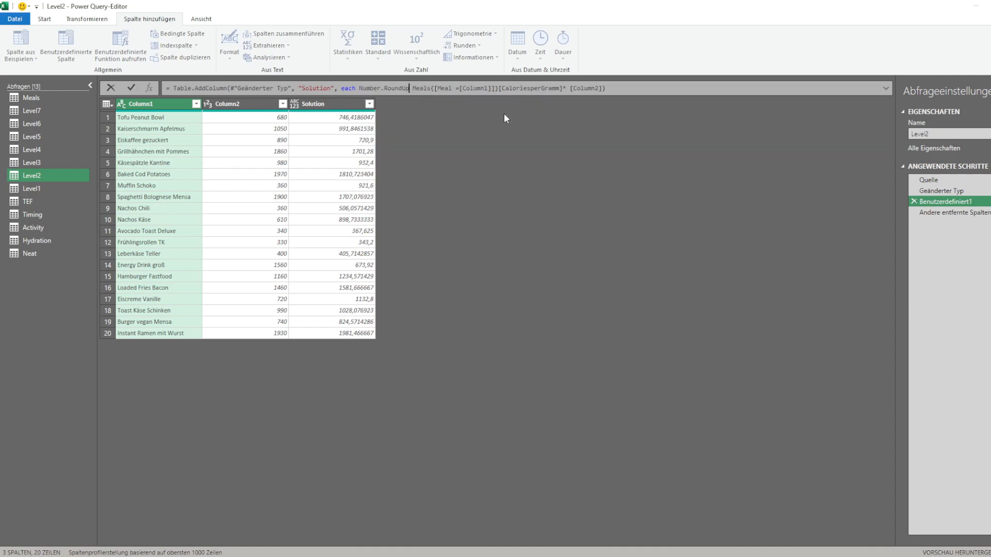
{"action": "key", "text": "Delete"}
{"action": "type", "text": "("}
{"action": "type", "text": ")"}
{"action": "key", "text": "Return"}
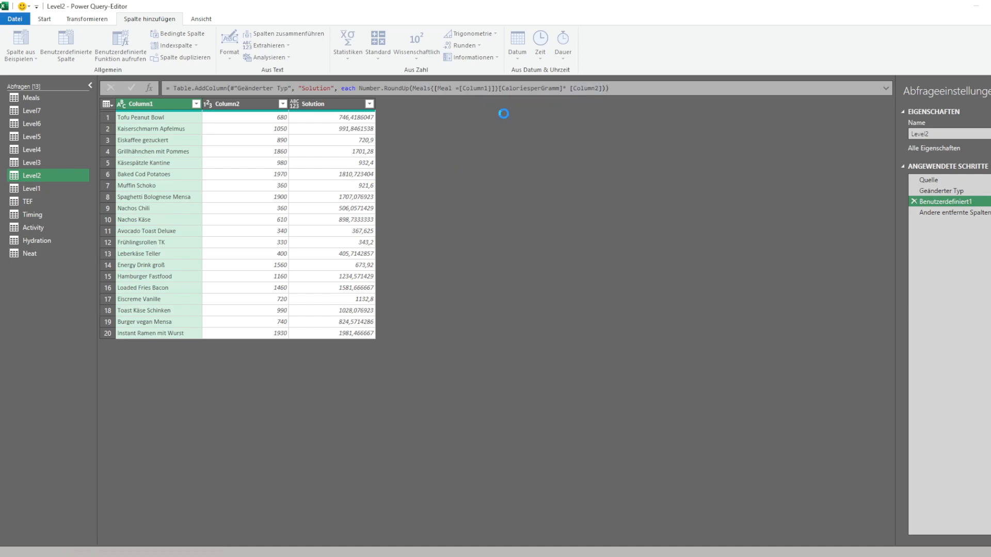
Add Int64.Type as the column type argument of the Solution formula
{"action": "left_click", "coordinate": [650, 90]}
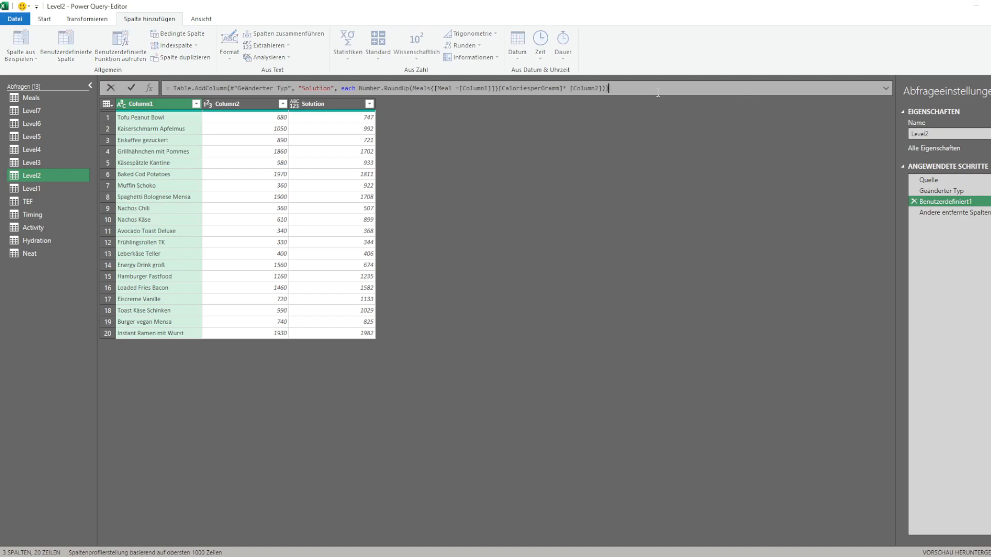
{"action": "key", "text": "Left"}
{"action": "type", "text": ","}
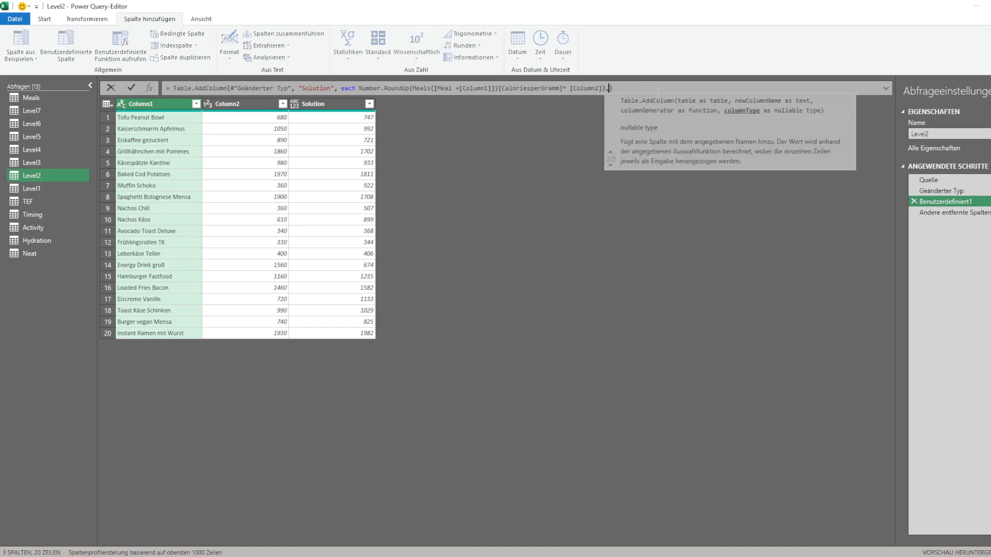
{"action": "type", "text": " Int64.Type"}
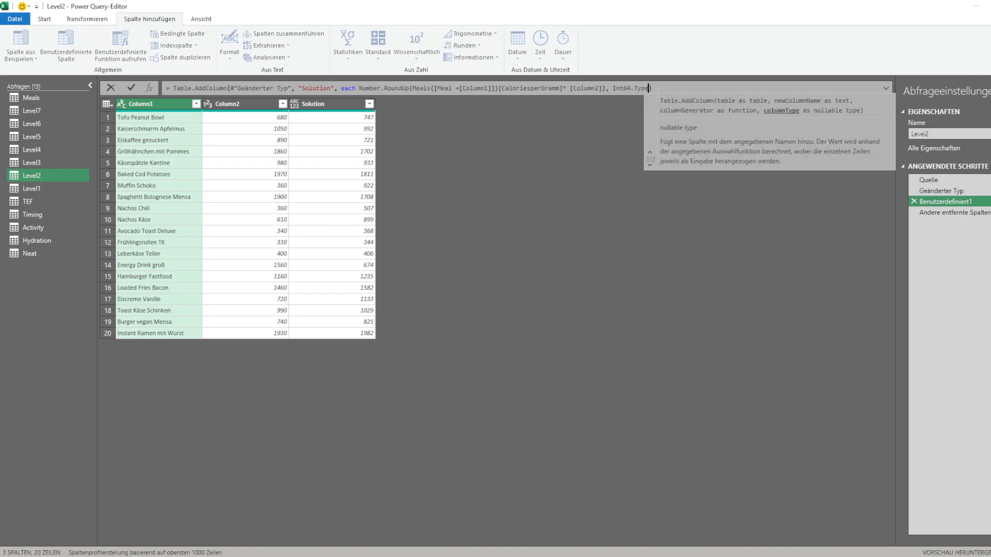
{"action": "key", "text": "Return"}
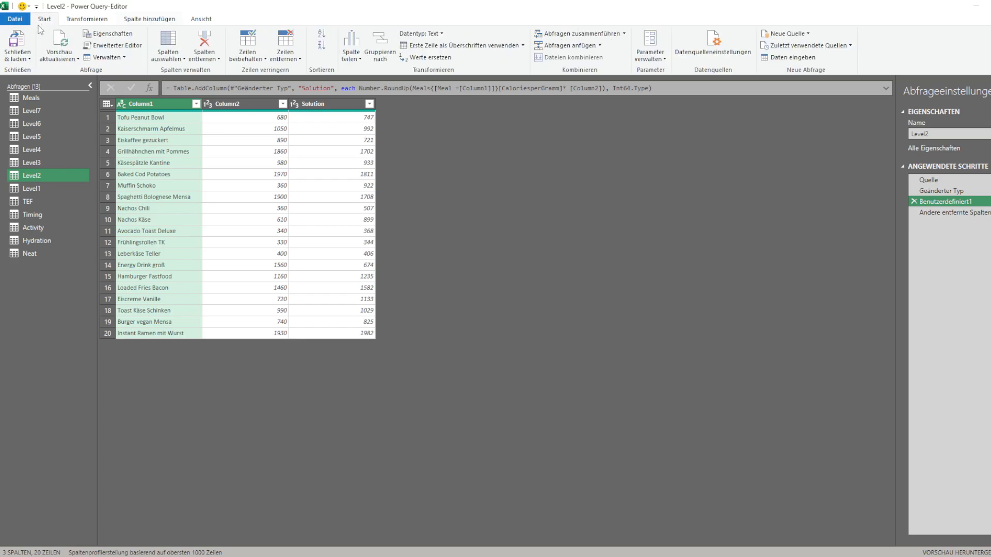
Close and load the queries to the workbook, check the Level 2 answers, and read the Level 3 instructions on the Case sheet
{"action": "left_click", "coordinate": [10, 39]}
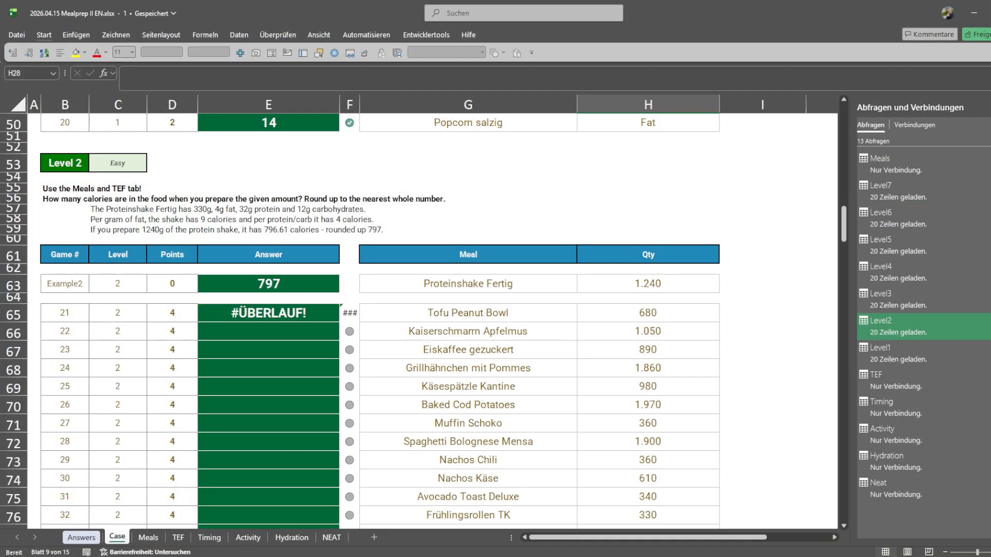
{"action": "left_click", "coordinate": [315, 254]}
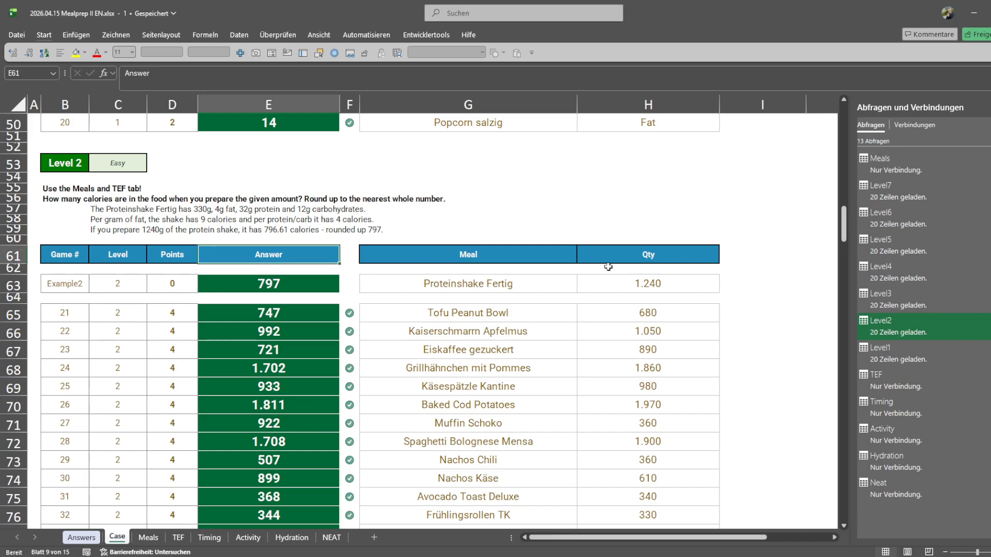
{"action": "scroll", "coordinate": [547, 238], "scroll_direction": "down", "scroll_amount": 13}
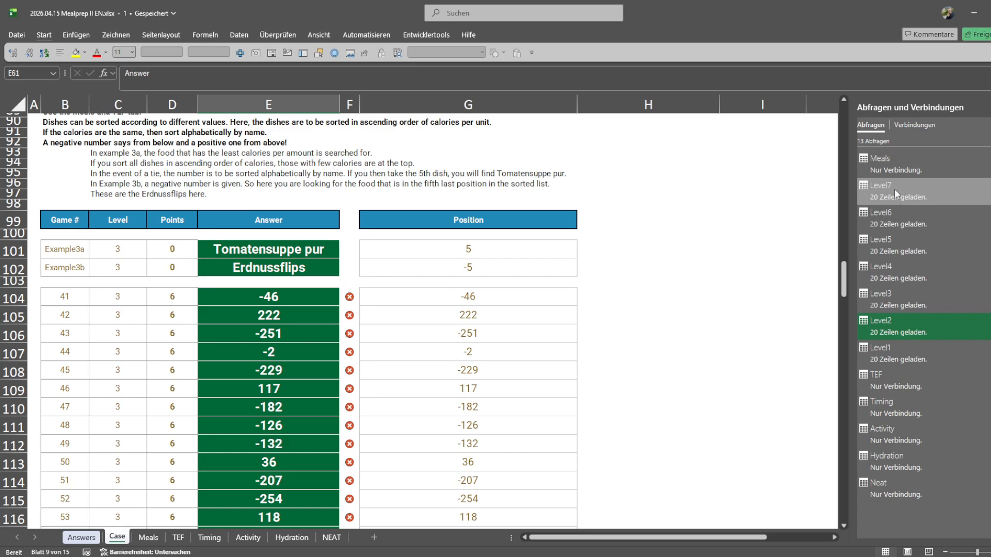
{"action": "double_click", "coordinate": [902, 174]}
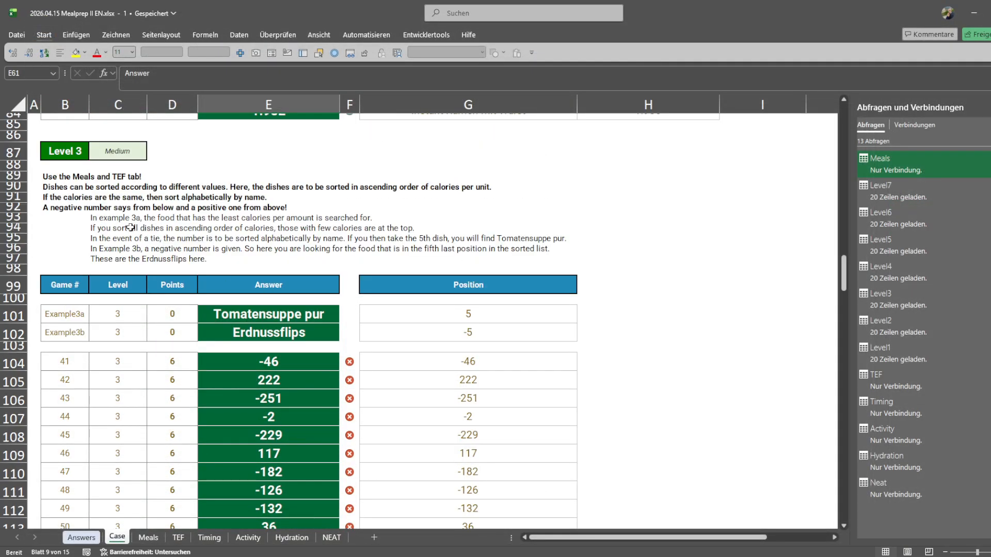
{"action": "left_click_drag", "start_coordinate": [71, 178], "coordinate": [385, 202]}
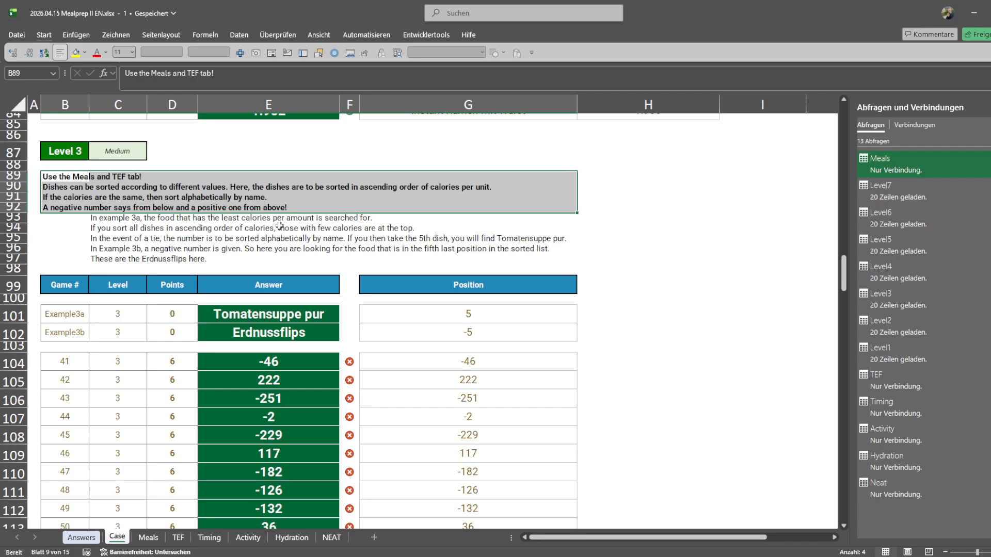
Open the Meals query in the Power Query editor and sort it by CaloriesperGramm in ascending order
{"action": "double_click", "coordinate": [923, 160]}
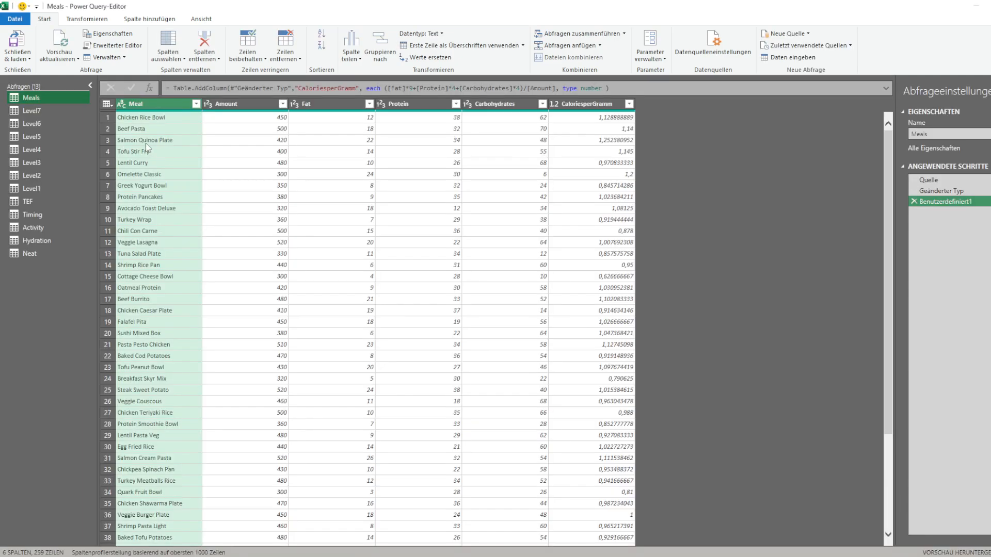
{"action": "left_click", "coordinate": [576, 165]}
{"action": "left_click", "coordinate": [628, 105]}
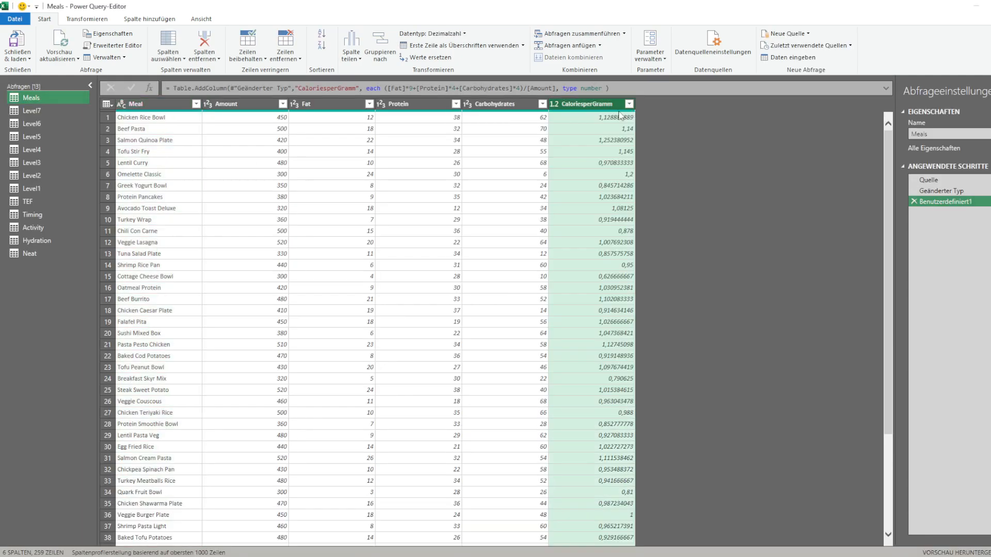
{"action": "left_click", "coordinate": [496, 117]}
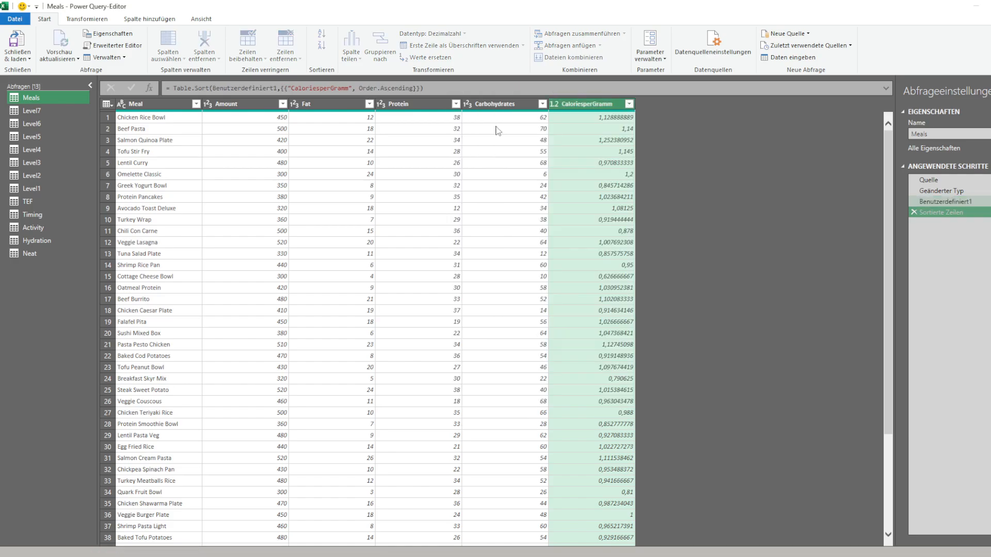
Add an ascending sort by the Meal column as the second sort key in the Meals query
{"action": "left_click", "coordinate": [196, 104]}
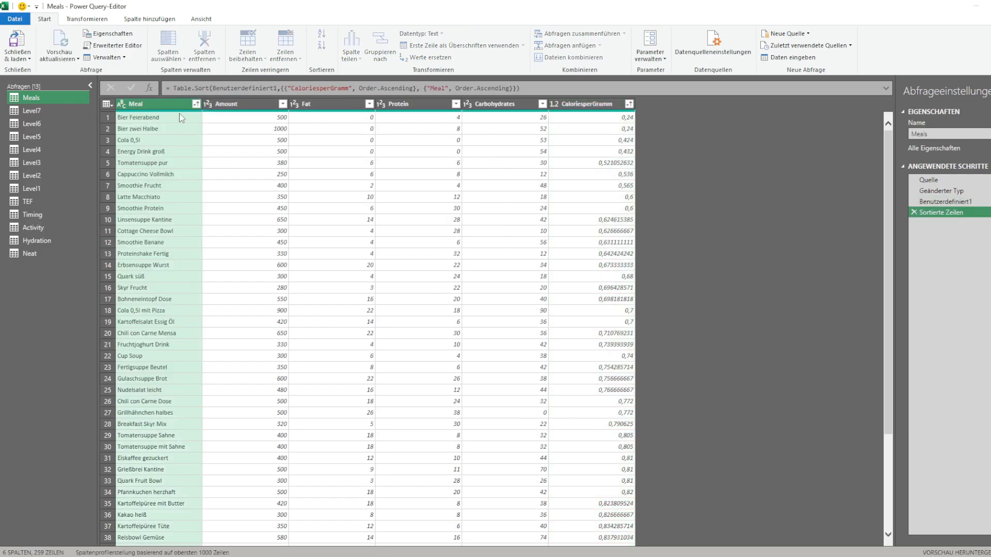
{"action": "left_click", "coordinate": [177, 116]}
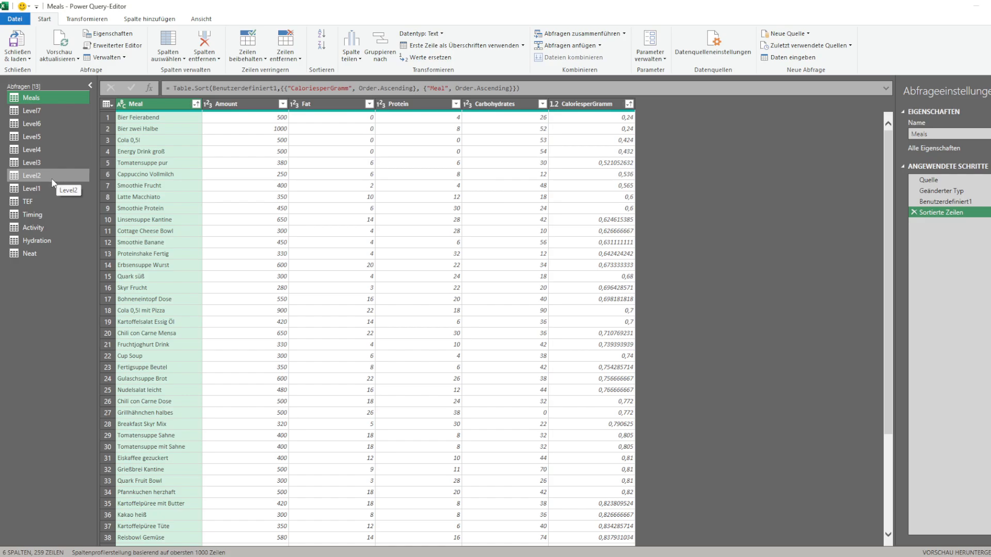
Add a custom step to the Level3 query that applies Table.TransformColumns to #"Geänderter Typ"
{"action": "left_click", "coordinate": [49, 164]}
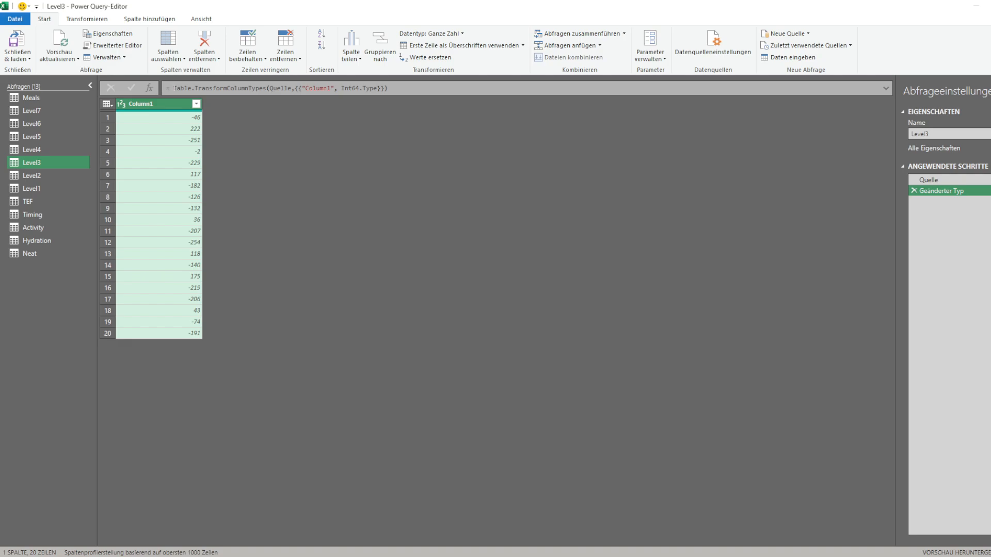
{"action": "left_click", "coordinate": [149, 89]}
{"action": "type", "text": "Tba"}
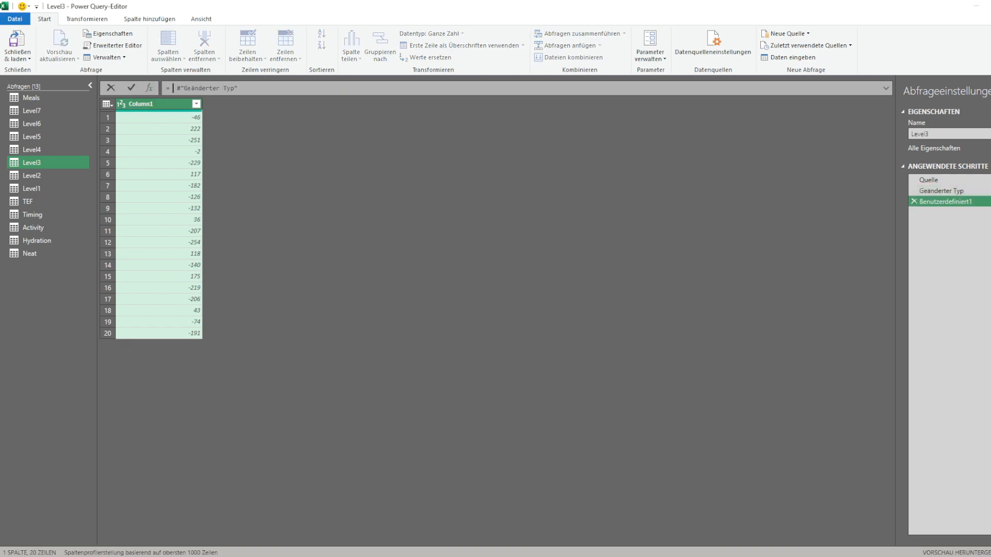
{"action": "key", "text": "BackSpace"}
{"action": "key", "text": "BackSpace"}
{"action": "type", "text": "able.TransformColumns"}
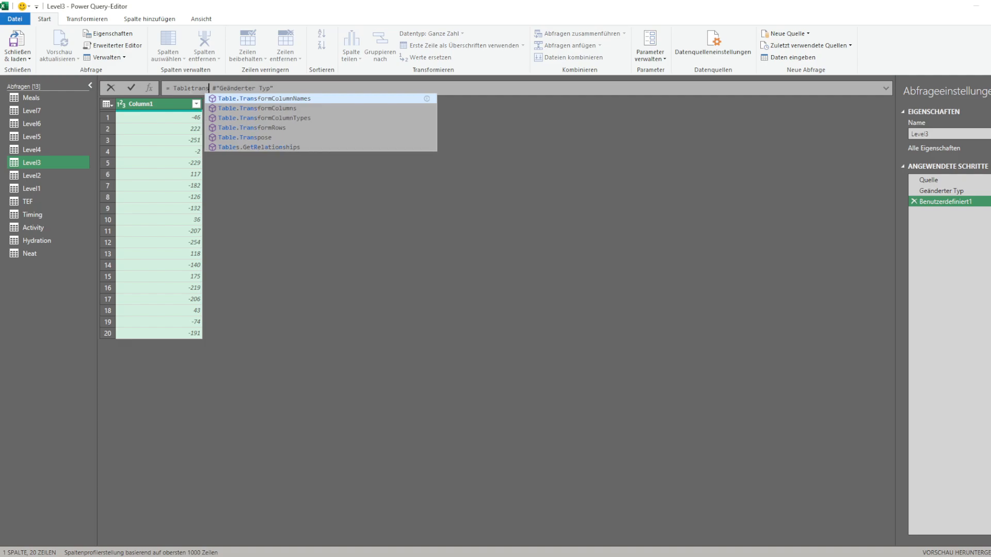
{"action": "key", "text": "Down"}
{"action": "key", "text": "Tab"}
{"action": "key", "text": "Delete"}
{"action": "type", "text": "("}
{"action": "left_click", "coordinate": [316, 88]}
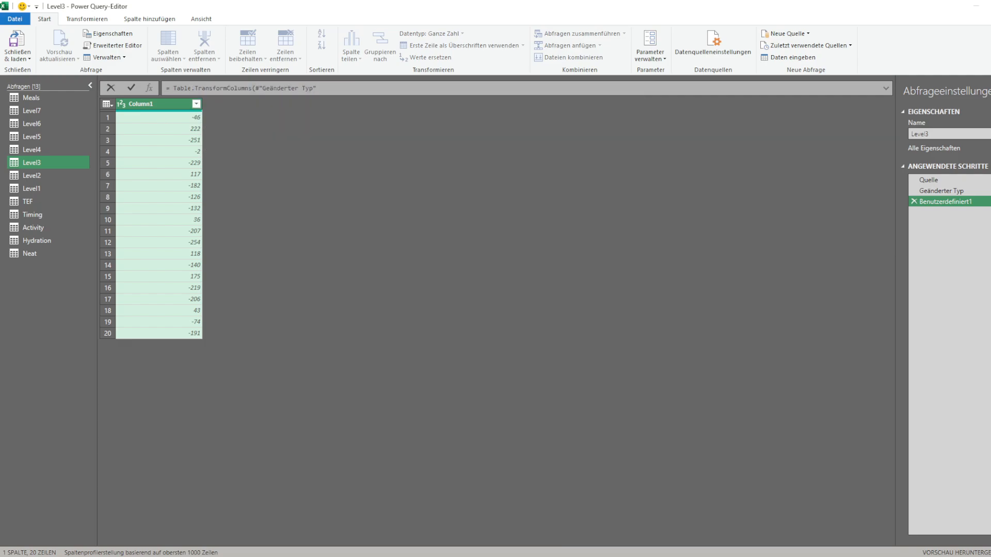
Complete the Table.TransformColumns arguments with {{"Column1", each _}} as the transformation list
{"action": "type", "text": ", {{\""}
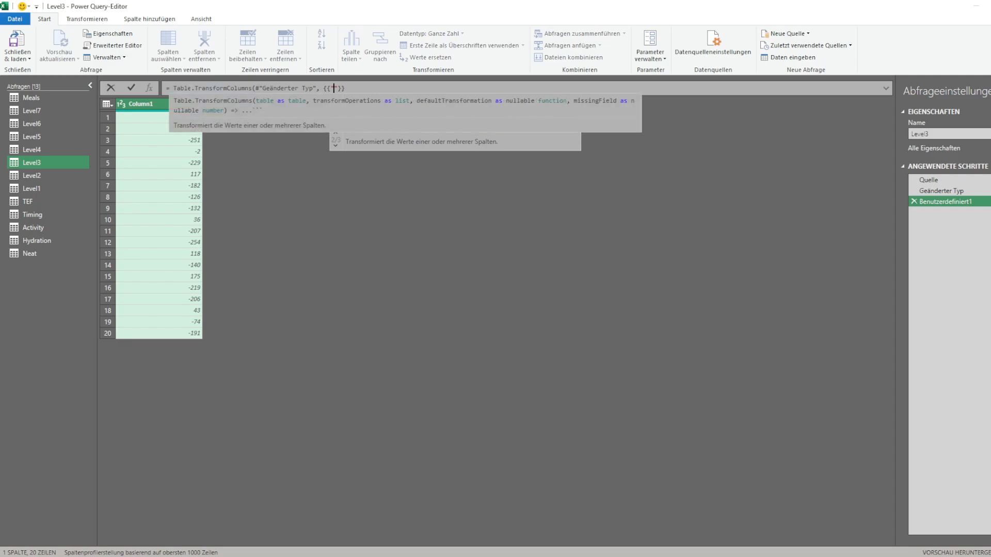
{"action": "type", "text": "Column1\","}
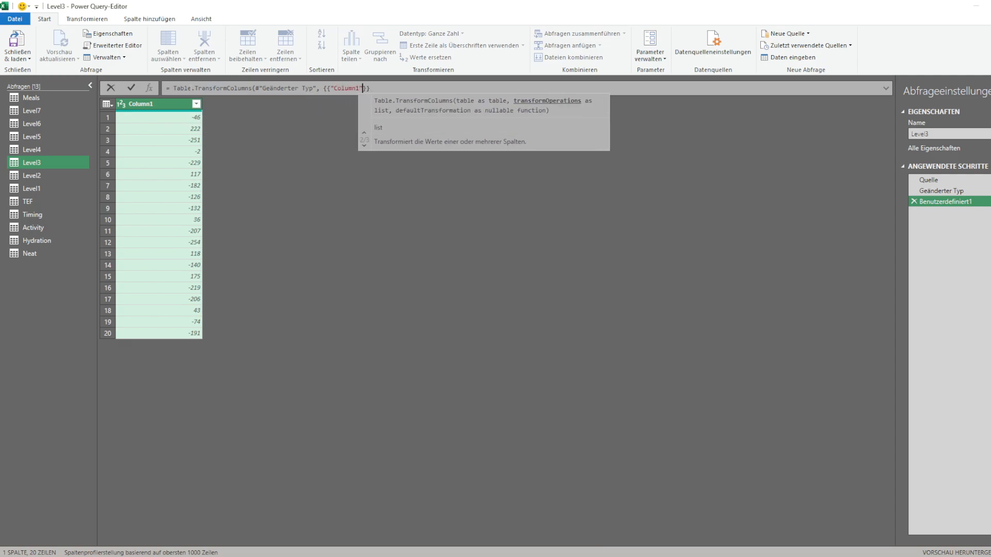
{"action": "type", "text": " each _"}
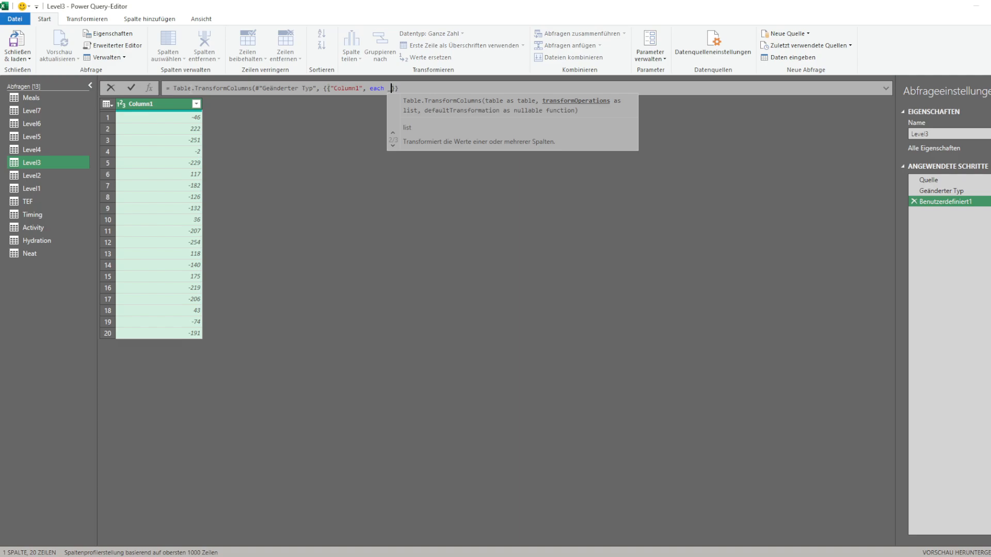
{"action": "key", "text": "End"}
{"action": "type", "text": ")"}
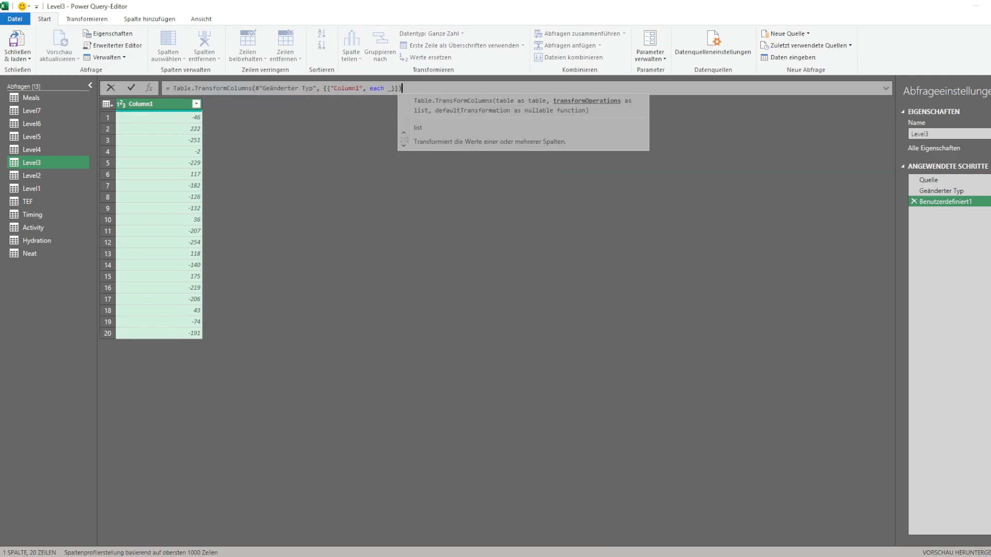
{"action": "key", "text": "Return"}
Replace the underscore in the Column1 transformation with a record containing ind = _ and the lookup Meals[Meal]{ind}
{"action": "left_click", "coordinate": [392, 88]}
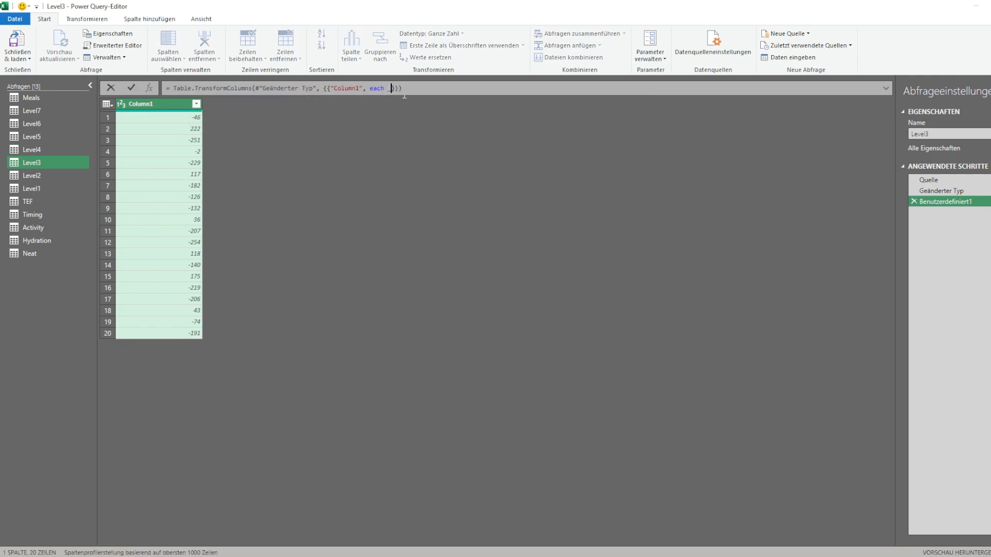
{"action": "key", "text": "BackSpace"}
{"action": "type", "text": "[ind = _,"}
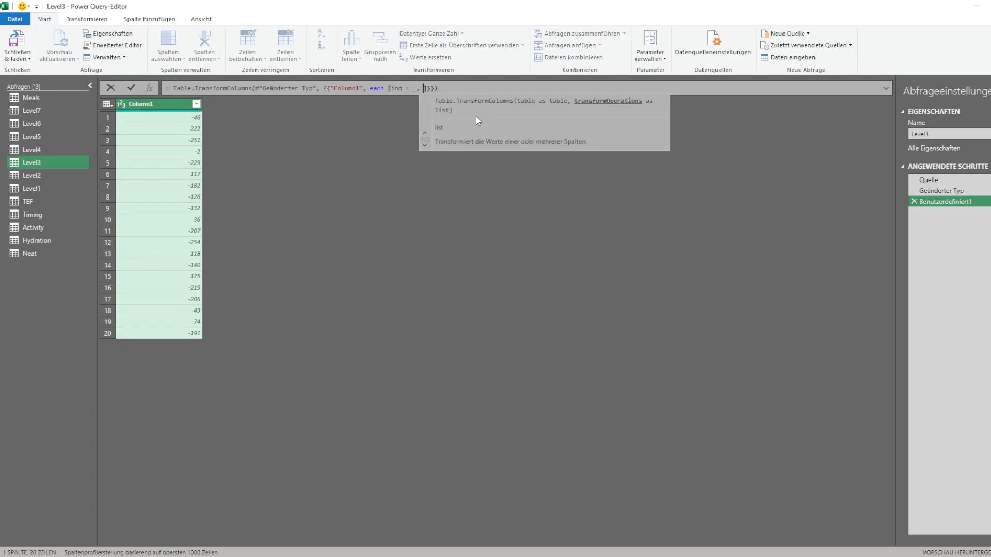
{"action": "type", "text": " Meals["}
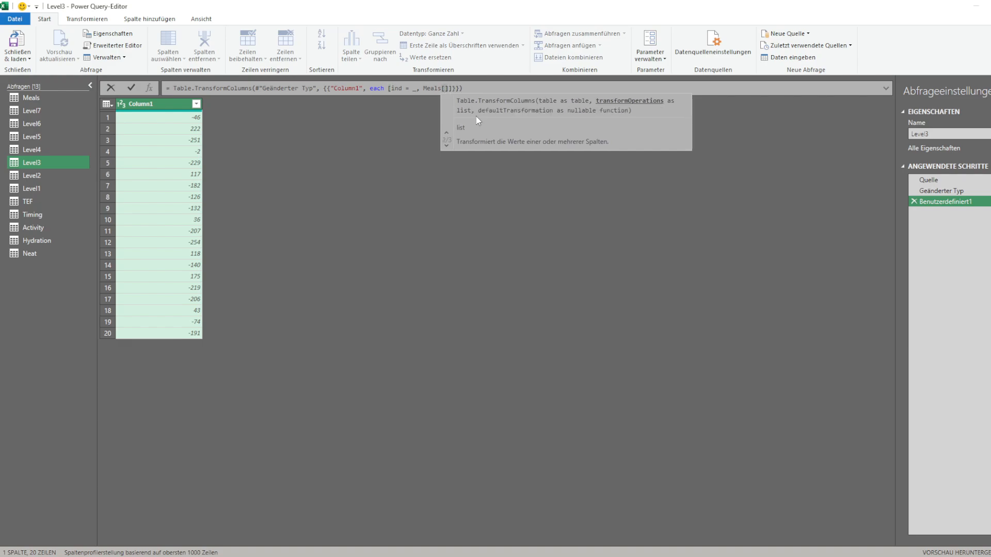
{"action": "type", "text": "Meal"}
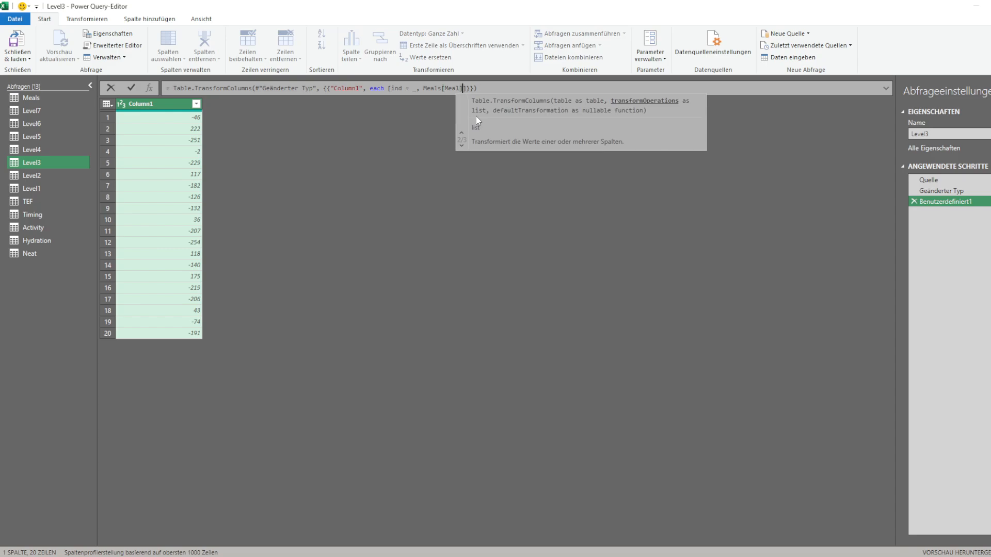
{"action": "type", "text": "]{"}
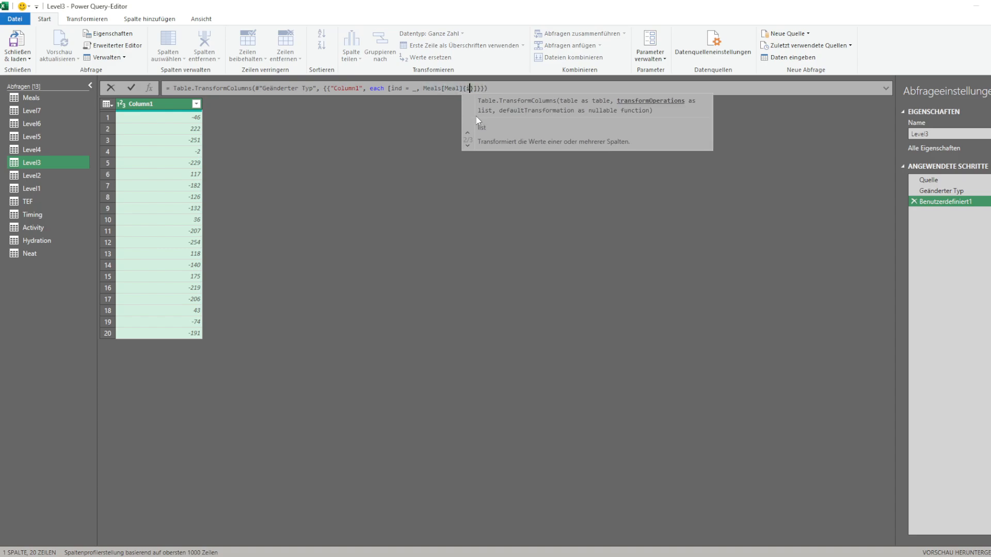
{"action": "type", "text": "ind}"}
{"action": "key", "text": "Return"}
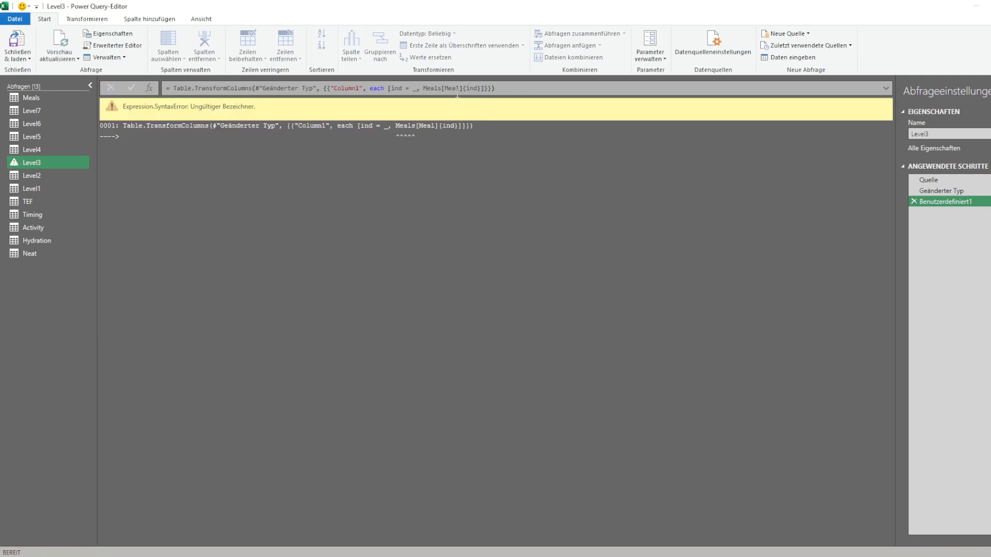
Try to shorten the lookup in the record to Meals[ind]
{"action": "left_click", "coordinate": [486, 88]}
{"action": "double_click", "coordinate": [456, 88]}
{"action": "key", "text": "BackSpace"}
{"action": "key", "text": "BackSpace"}
{"action": "key", "text": "Delete"}
{"action": "key", "text": "Delete"}
{"action": "type", "text": "["}
{"action": "key", "text": "Return"}
{"action": "double_click", "coordinate": [433, 89]}
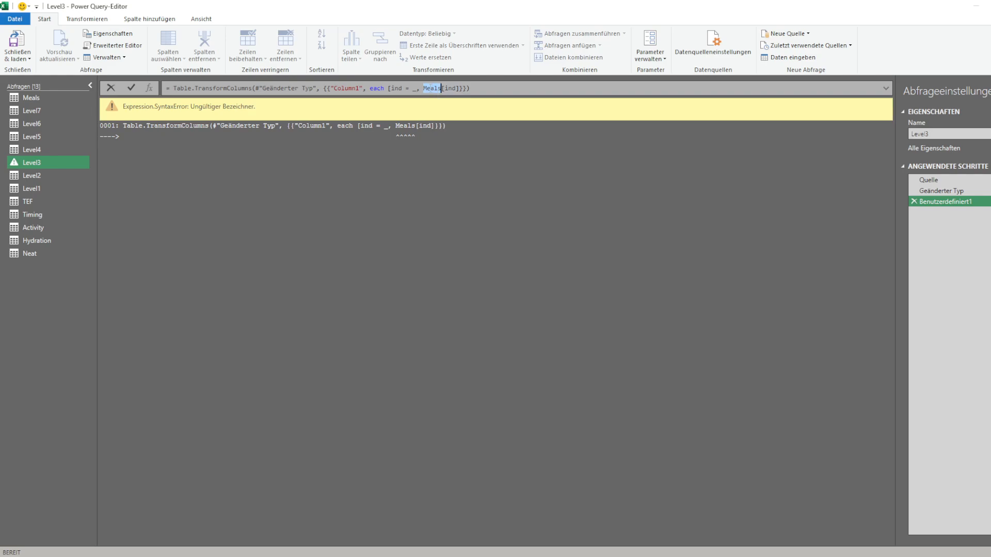
{"action": "key", "text": "Left"}
{"action": "key", "text": "Left"}
{"action": "key", "text": "Left"}
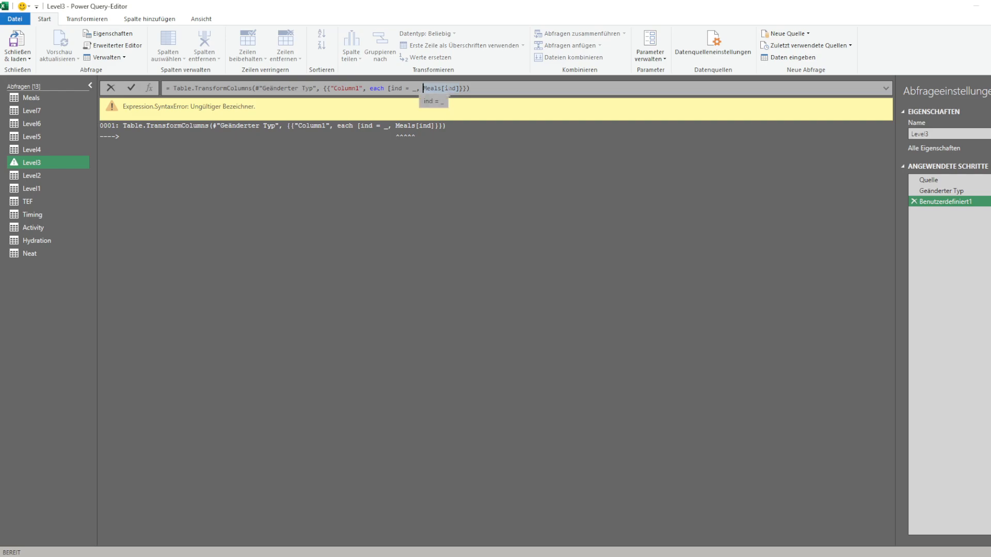
{"action": "key", "text": "Right"}
{"action": "key", "text": "Right"}
{"action": "key", "text": "Right"}
{"action": "key", "text": "shift+Right"}
{"action": "key", "text": "Right"}
{"action": "key", "text": "Right"}
{"action": "key", "text": "Right"}
{"action": "key", "text": "Left"}
Examine the Level3 query code in the advanced editor and close it without changes
{"action": "left_click", "coordinate": [113, 45]}
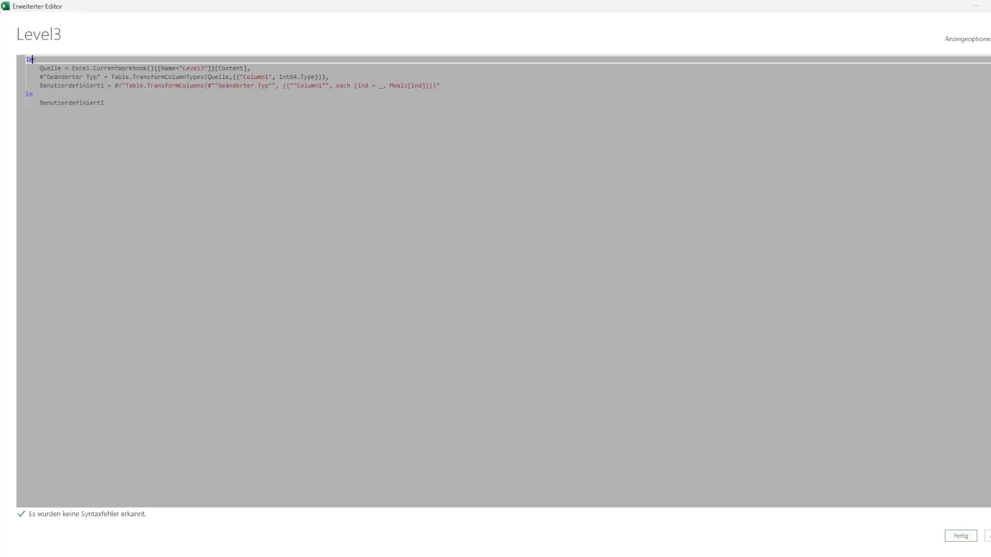
{"action": "left_click", "coordinate": [35, 94]}
{"action": "key", "text": "shift+Right"}
{"action": "key", "text": "shift+Right"}
{"action": "key", "text": "shift+Right"}
{"action": "key", "text": "shift+Right"}
{"action": "key", "text": "shift+Right"}
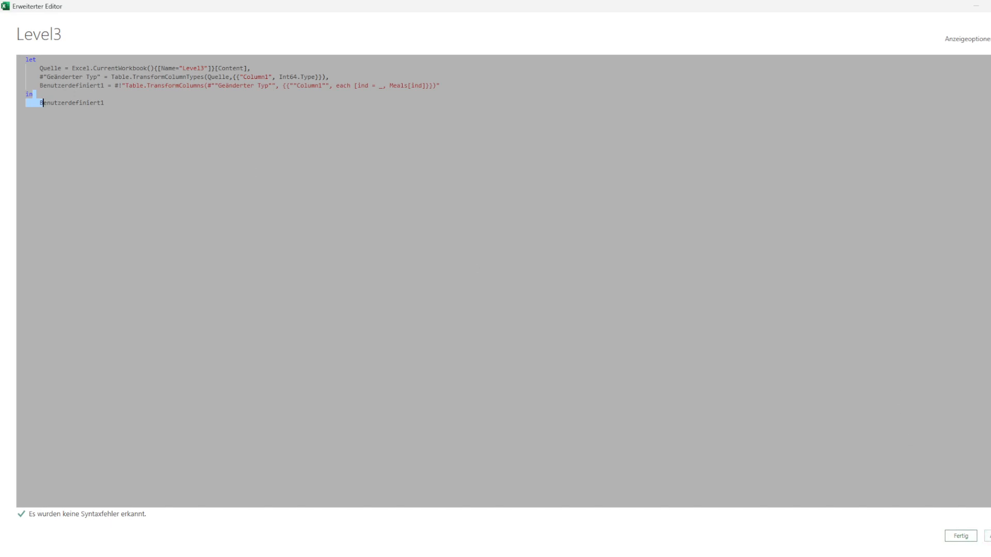
{"action": "left_click_drag", "start_coordinate": [36, 77], "coordinate": [86, 85]}
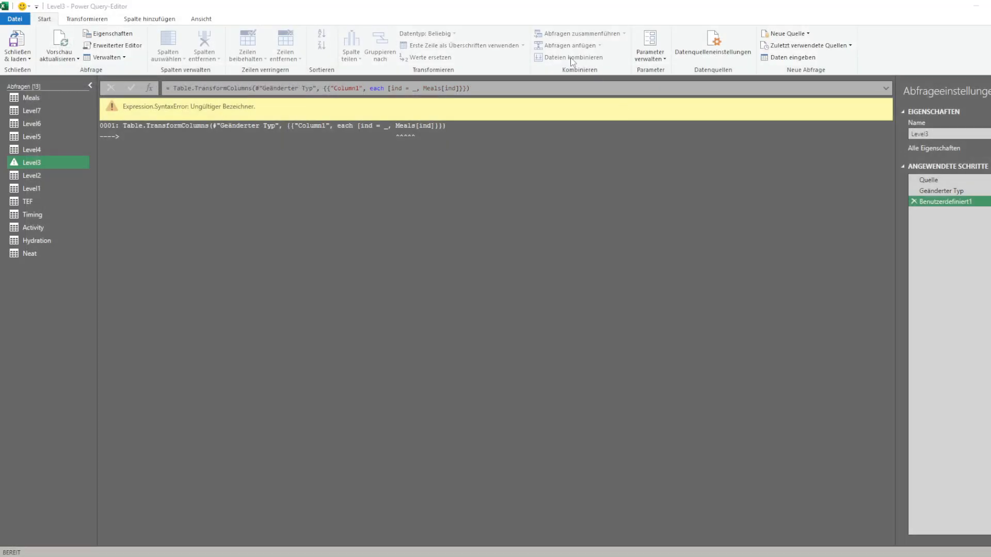
Name the lookup field sol in the record so that it reads sol = Meals[ind], and close the record bracket
{"action": "left_click", "coordinate": [424, 88]}
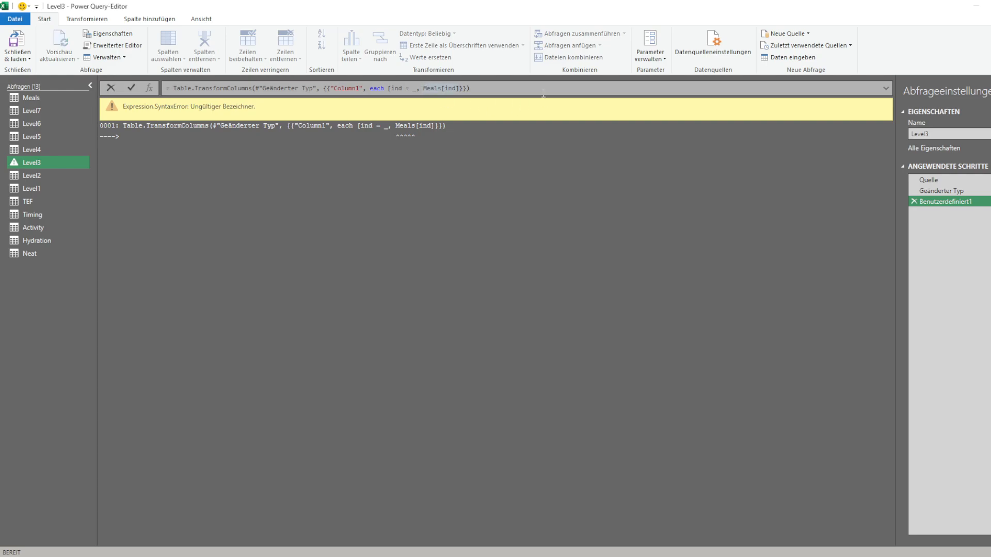
{"action": "type", "text": "sol ="}
{"action": "key", "text": "Right"}
{"action": "key", "text": "Right"}
{"action": "key", "text": "Right"}
{"action": "key", "text": "Right"}
{"action": "key", "text": "Right"}
{"action": "key", "text": "Right"}
{"action": "key", "text": "Right"}
{"action": "key", "text": "Right"}
{"action": "type", "text": "]]"}
{"action": "key", "text": "Return"}
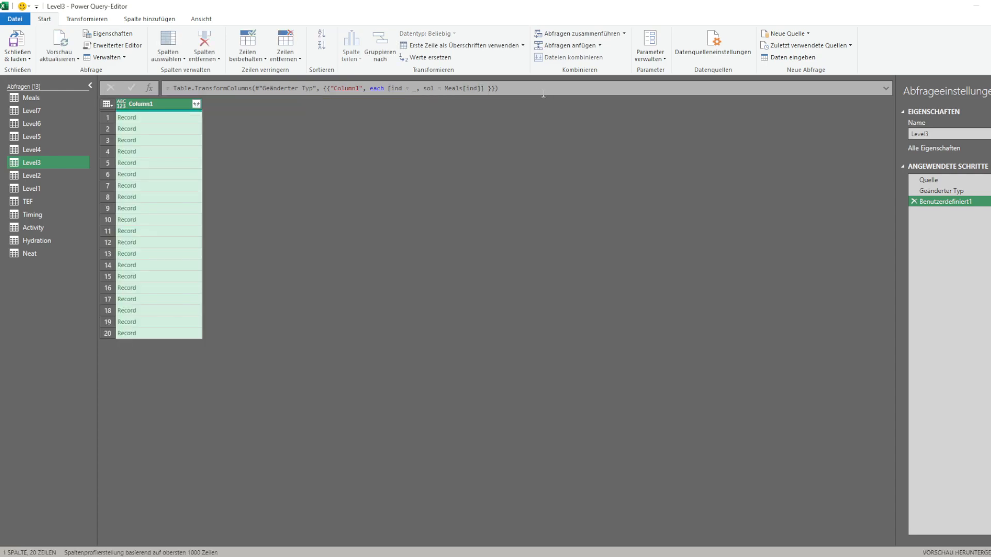
Preview the records in the first three rows of Column1
{"action": "left_click", "coordinate": [171, 120]}
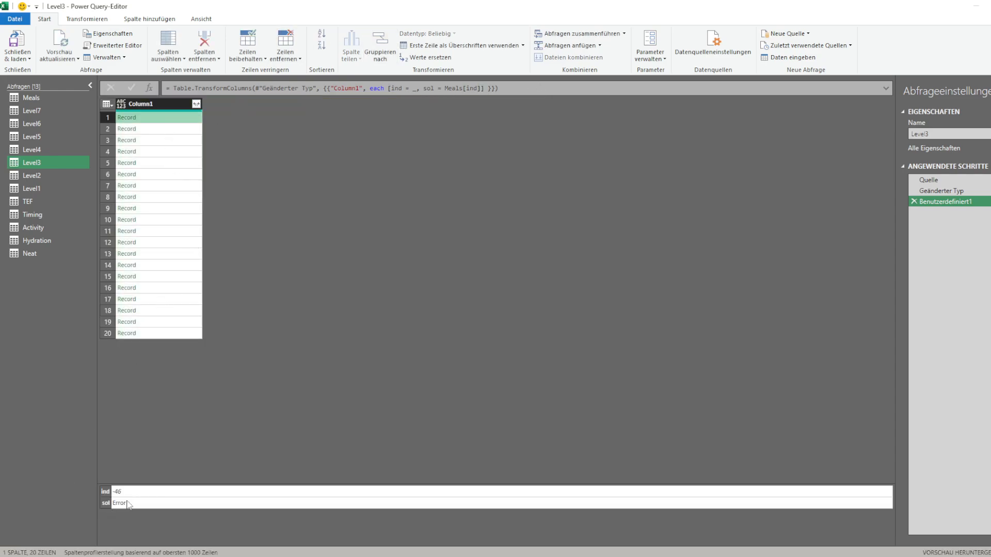
{"action": "left_click", "coordinate": [159, 129]}
{"action": "left_click", "coordinate": [167, 141]}
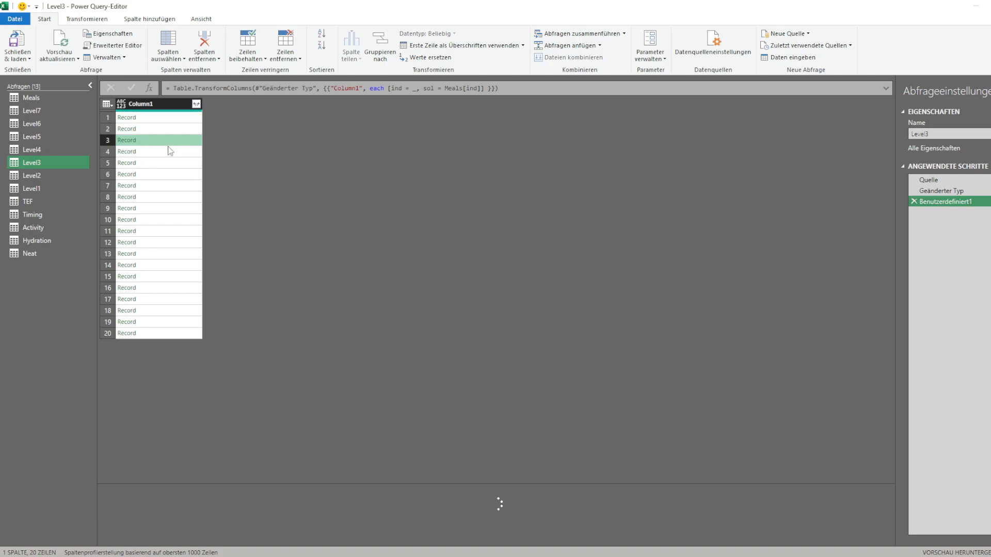
Replace the square brackets around ind with curly braces so sol reads Meals{ind}, and preview the first two records
{"action": "left_click", "coordinate": [467, 88]}
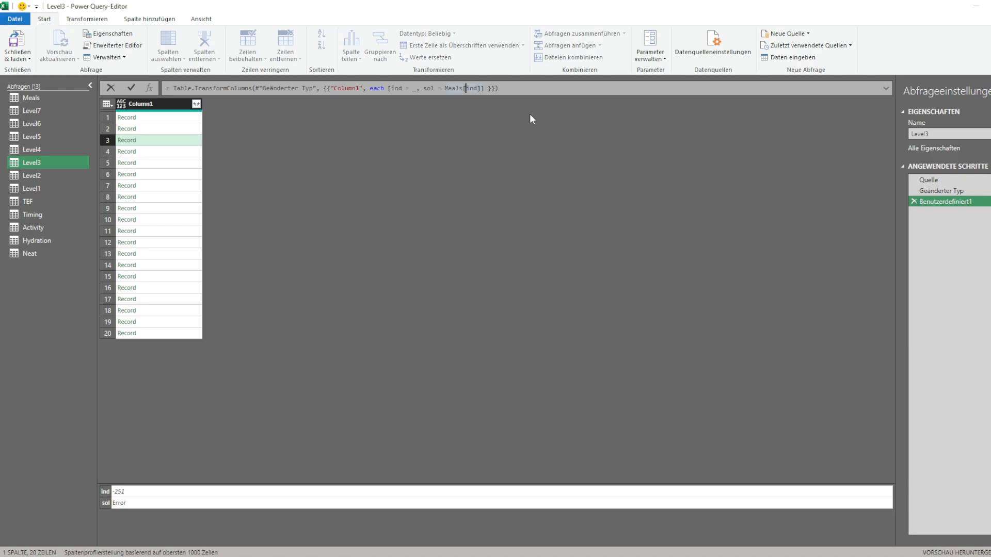
{"action": "key", "text": "BackSpace"}
{"action": "type", "text": "7"}
{"action": "key", "text": "Left"}
{"action": "key", "text": "Left"}
{"action": "key", "text": "Left"}
{"action": "key", "text": "BackSpace"}
{"action": "type", "text": "{"}
{"action": "key", "text": "Right"}
{"action": "key", "text": "Right"}
{"action": "key", "text": "Right"}
{"action": "key", "text": "Delete"}
{"action": "type", "text": "}"}
{"action": "key", "text": "Return"}
{"action": "left_click", "coordinate": [155, 118]}
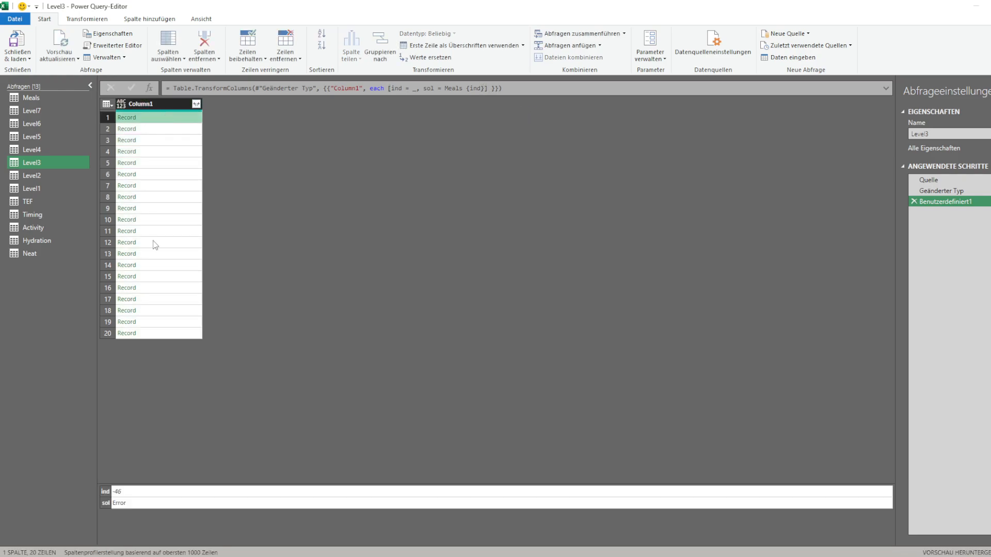
{"action": "left_click", "coordinate": [149, 130]}
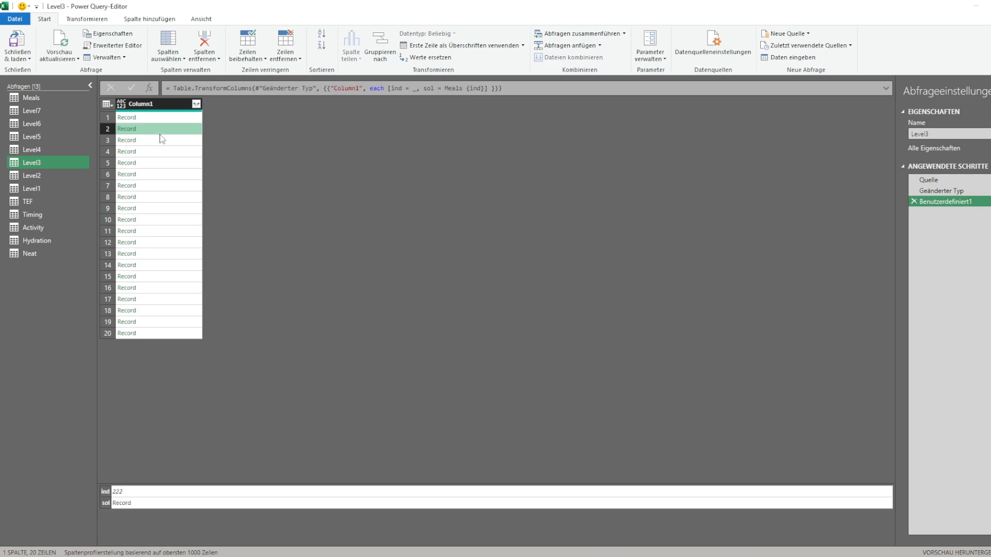
Insert [Meal] into the sol lookup so it reads Meals[Meal]{ind}, and preview the records in the first rows
{"action": "left_click", "coordinate": [467, 88]}
{"action": "type", "text": "[Meal"}
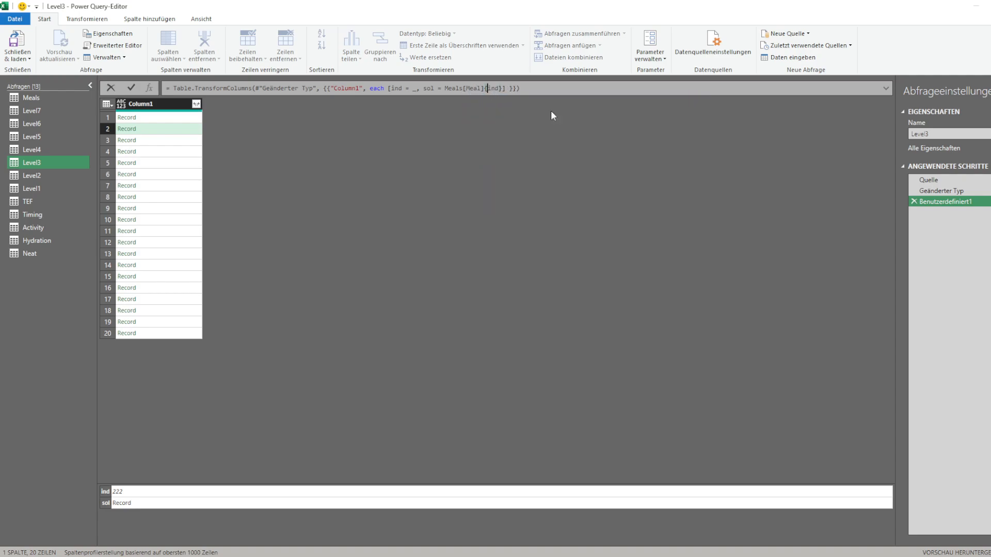
{"action": "key", "text": "Return"}
{"action": "left_click", "coordinate": [184, 118]}
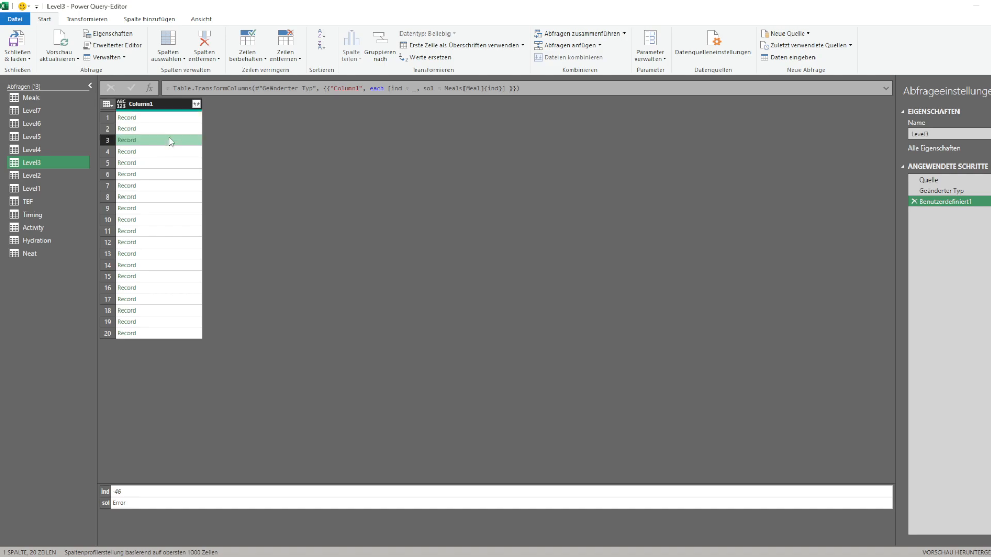
{"action": "left_click", "coordinate": [172, 140]}
{"action": "left_click", "coordinate": [169, 149]}
{"action": "left_click", "coordinate": [169, 130]}
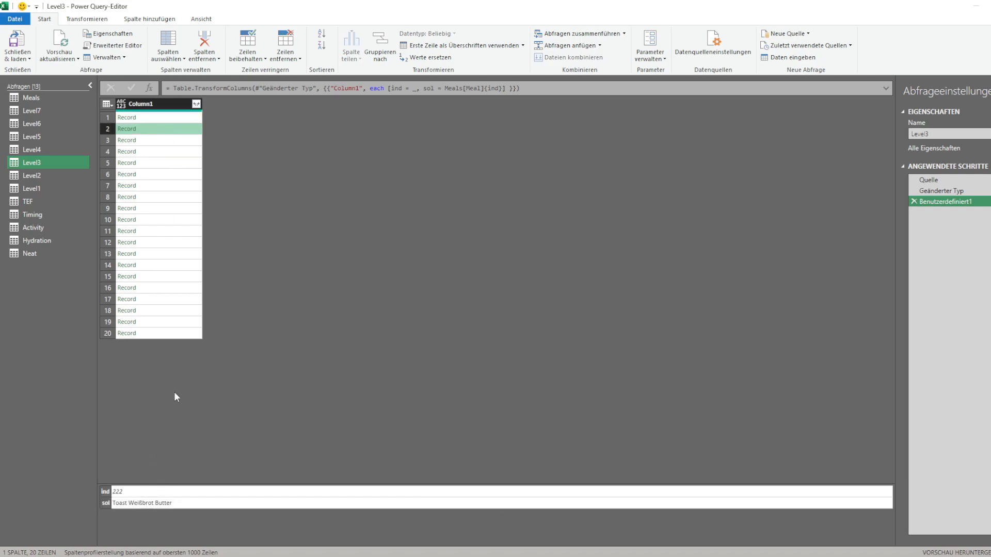
Compare the fifth meal in the sorted Meals query with Example3a in the Level 3 section of the worksheet
{"action": "left_click", "coordinate": [416, 88]}
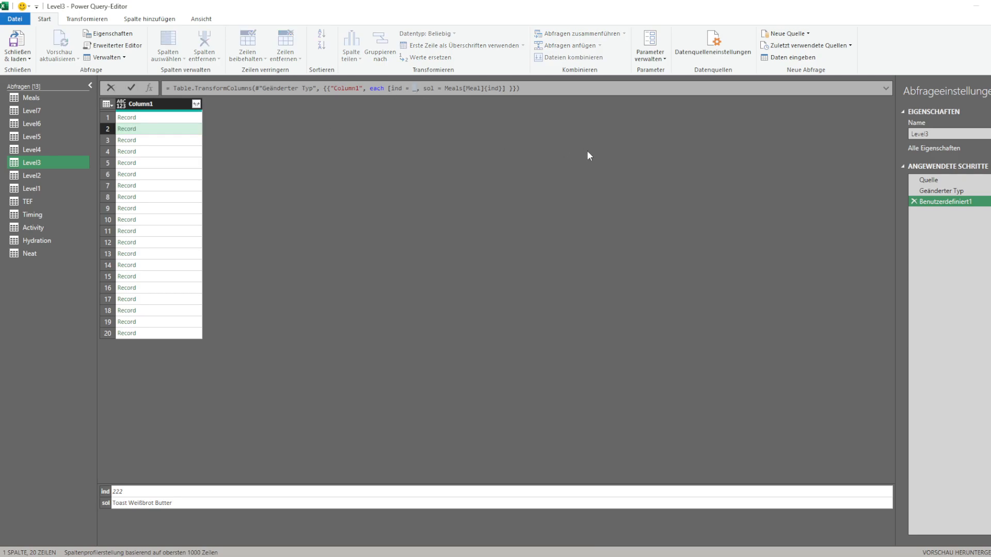
{"action": "left_click", "coordinate": [50, 99]}
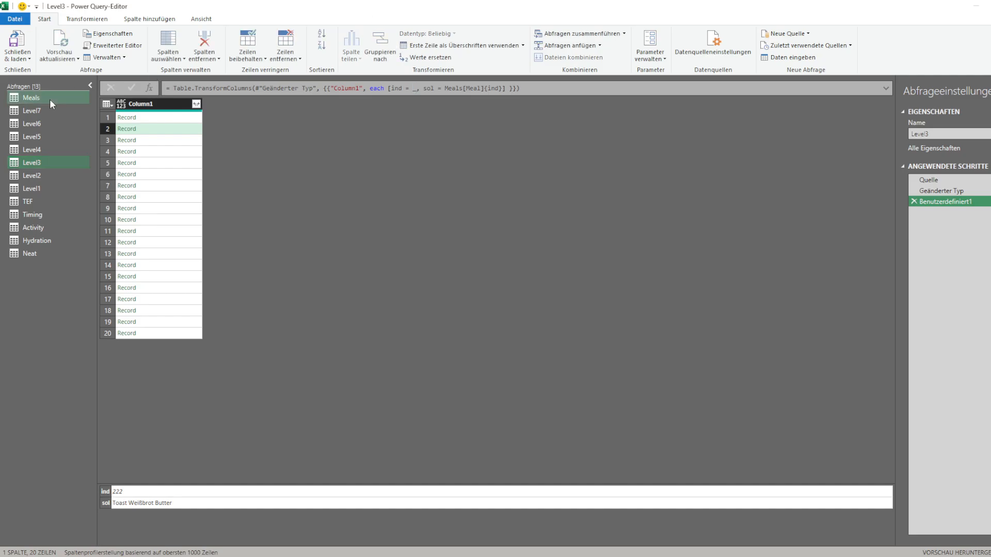
{"action": "left_click", "coordinate": [153, 167]}
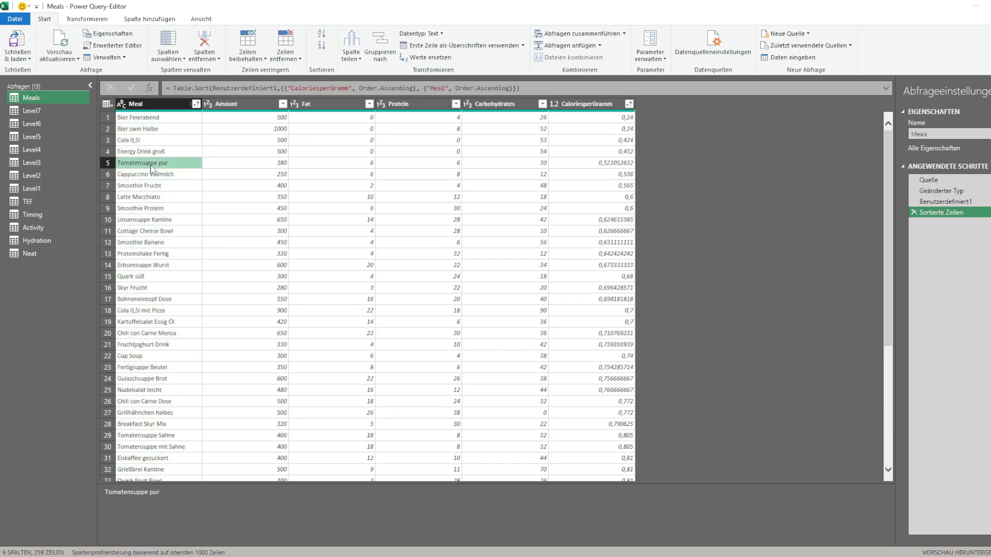
{"action": "left_click_drag", "start_coordinate": [418, 7], "coordinate": [411, 379]}
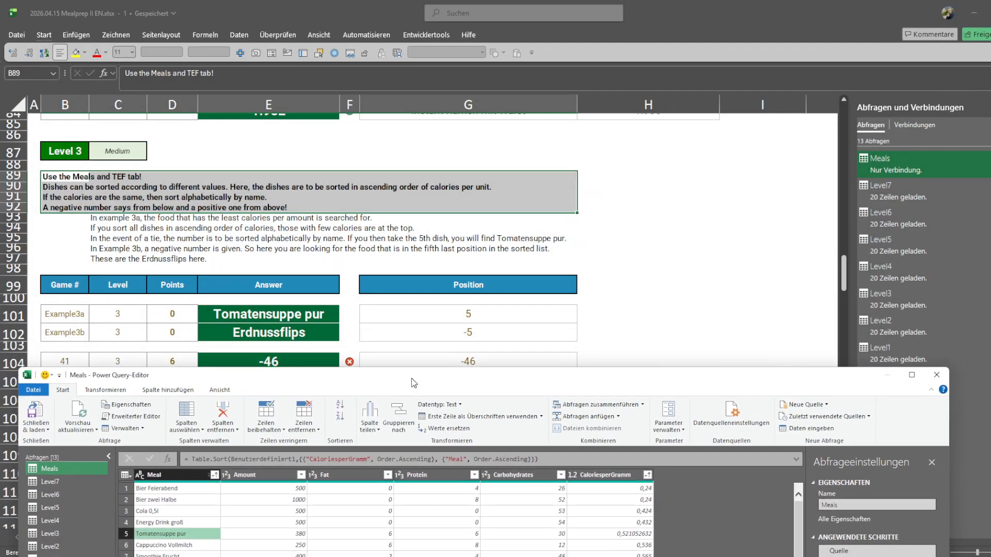
In the Level3 query, subtract 1 from the position so ind reads _-1
{"action": "double_click", "coordinate": [412, 378]}
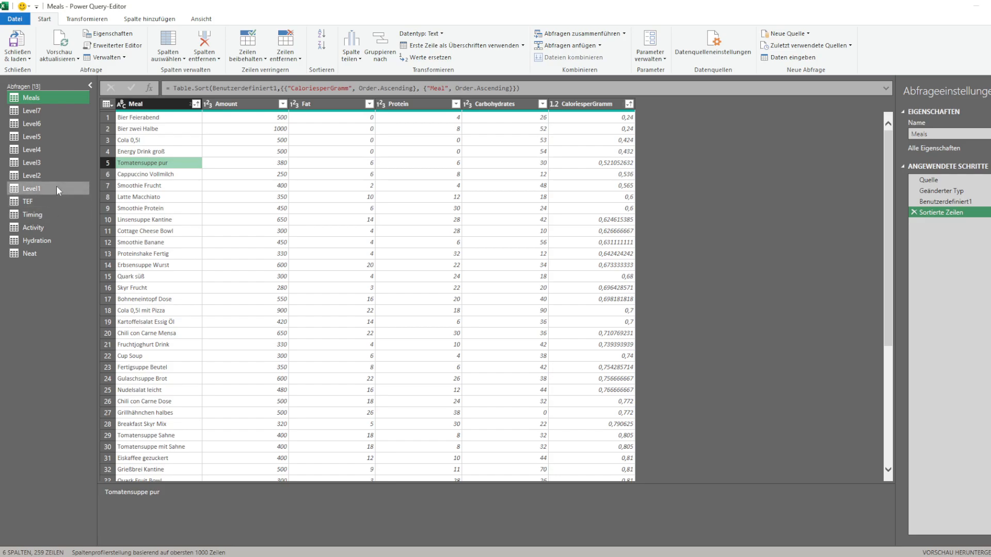
{"action": "left_click", "coordinate": [41, 164]}
{"action": "left_click", "coordinate": [418, 88]}
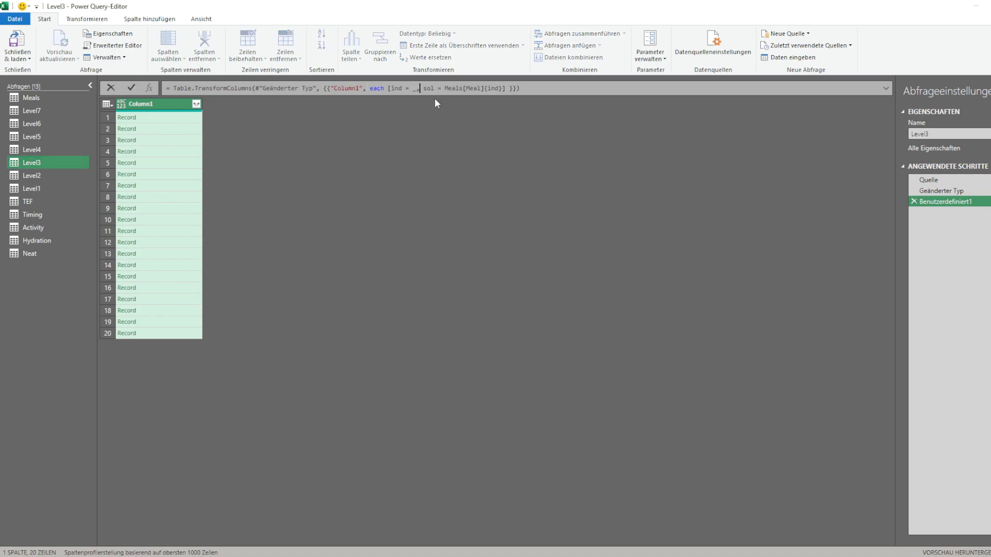
{"action": "type", "text": "-1"}
Insert the condition if _ < 0 then Table.RowCount(Meals) at the start of the ind expression
{"action": "left_click", "coordinate": [494, 88]}
{"action": "type", "text": "if _ < 0 then ro"}
{"action": "key", "text": "Left"}
{"action": "type", "text": "wc"}
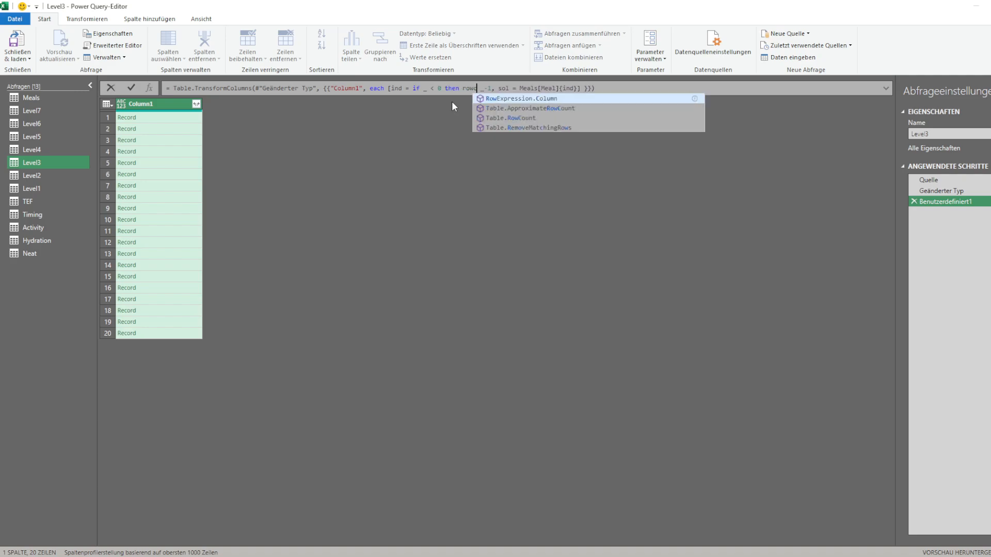
{"action": "key", "text": "Down"}
{"action": "key", "text": "Down"}
{"action": "key", "text": "Tab"}
{"action": "type", "text": "(Meals)"}
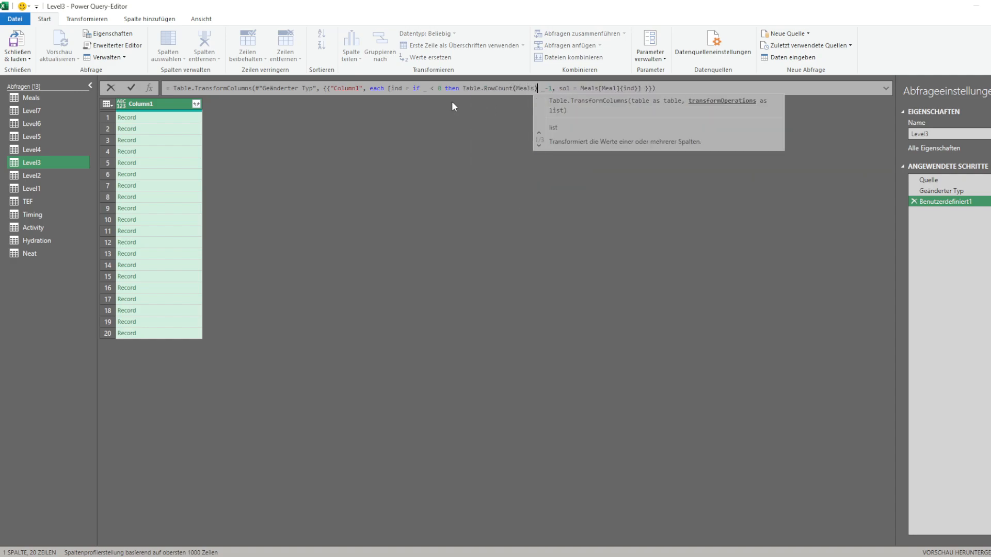
Complete the ind condition as Table.RowCount(Meals)-_ else _-1, apply it, and preview the first record
{"action": "type", "text": "-"}
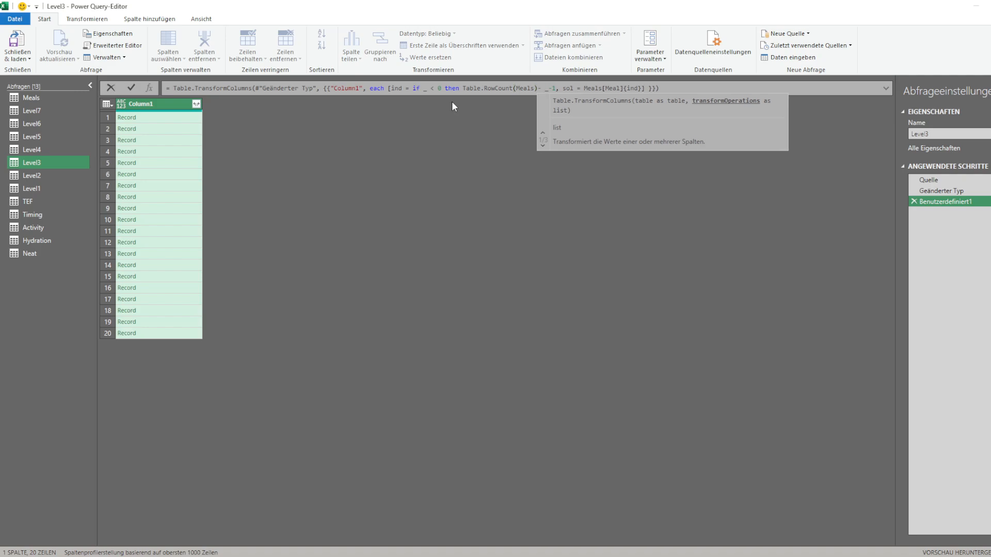
{"action": "type", "text": "_ else"}
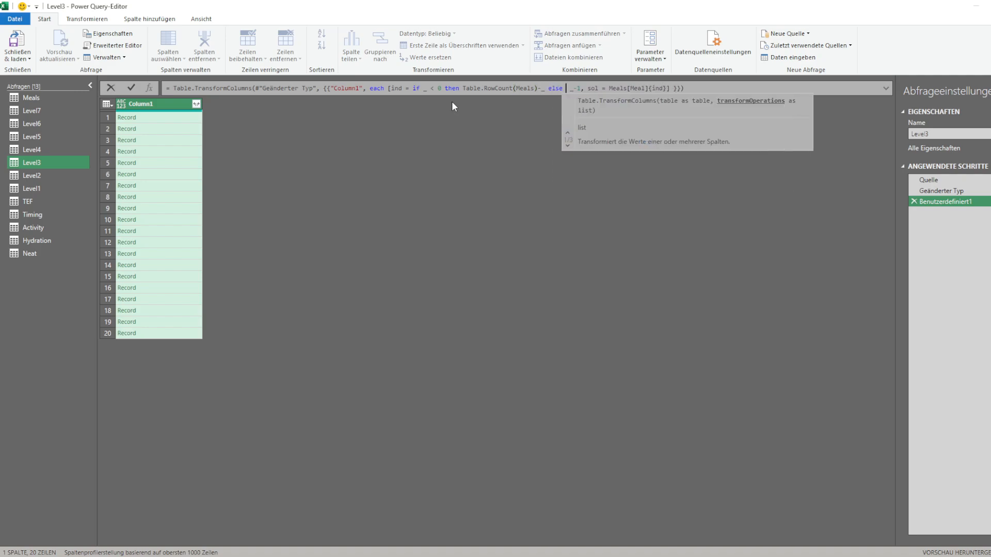
{"action": "key", "text": "Right"}
{"action": "key", "text": "Right"}
{"action": "key", "text": "Right"}
{"action": "key", "text": "Right"}
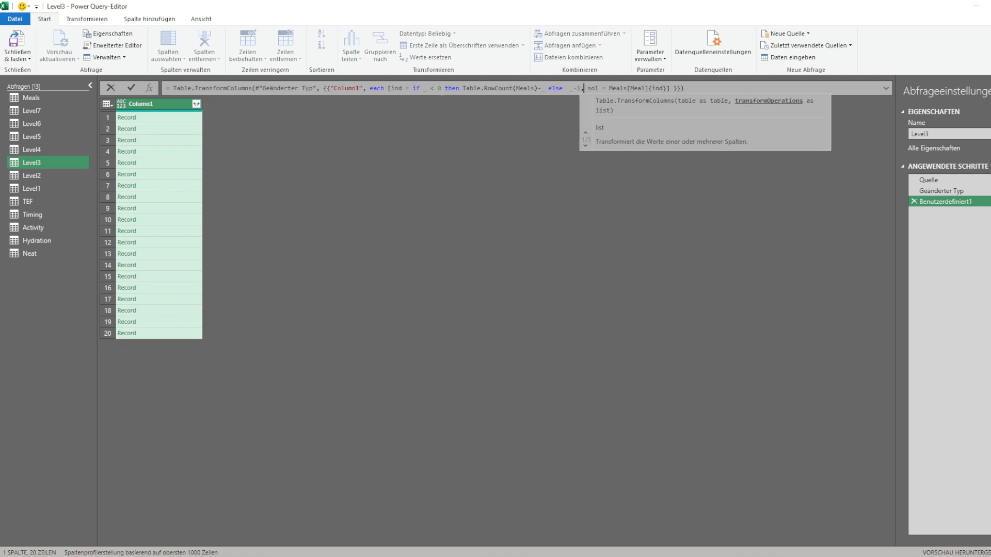
{"action": "key", "text": "Return"}
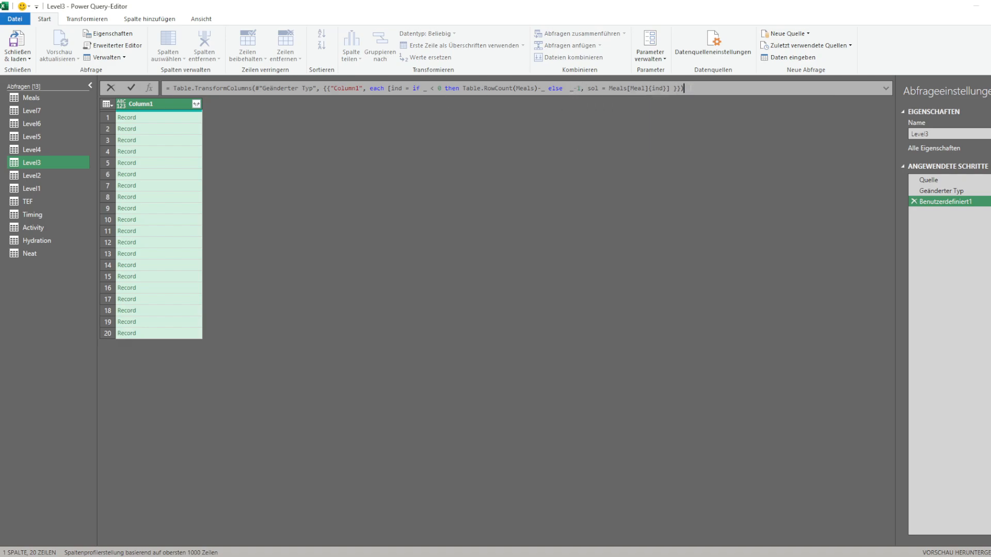
{"action": "left_click", "coordinate": [177, 119]}
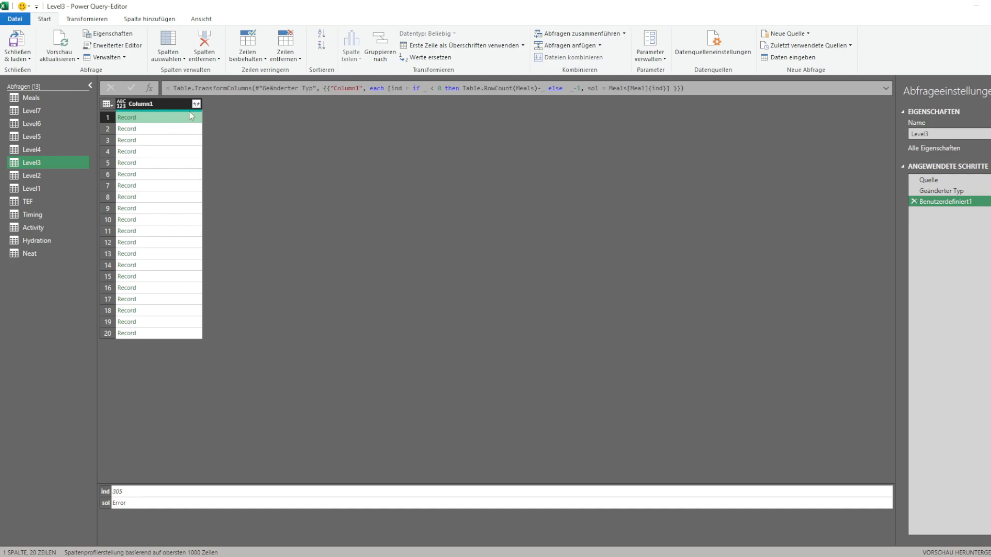
Change the negative-position branch of ind to Table.RowCount(Meals)+_, and preview the records in the first three rows
{"action": "mouse_move", "coordinate": [186, 112]}
{"action": "key", "text": "Delete"}
{"action": "type", "text": "{"}
{"action": "left_click", "coordinate": [438, 89]}
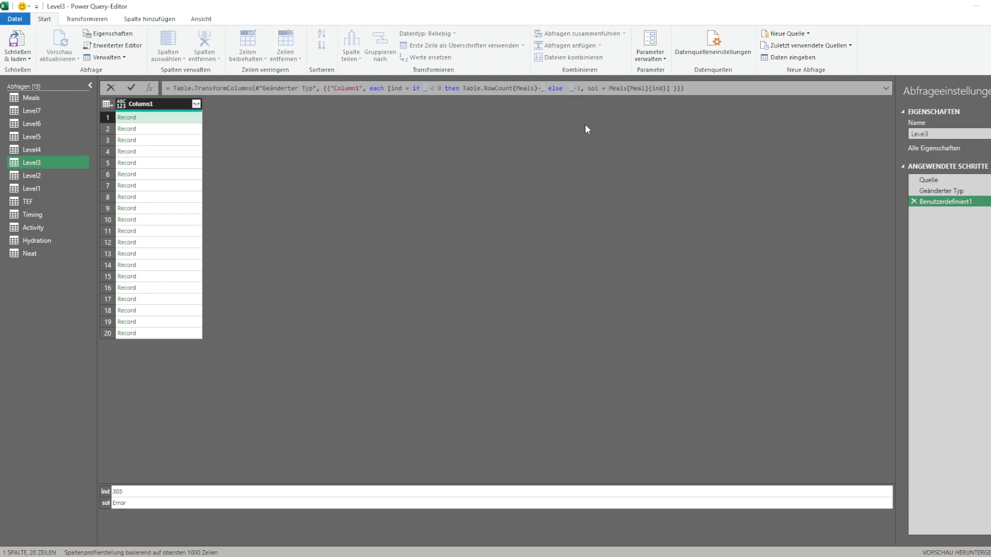
{"action": "key", "text": "Left"}
{"action": "key", "text": "Return"}
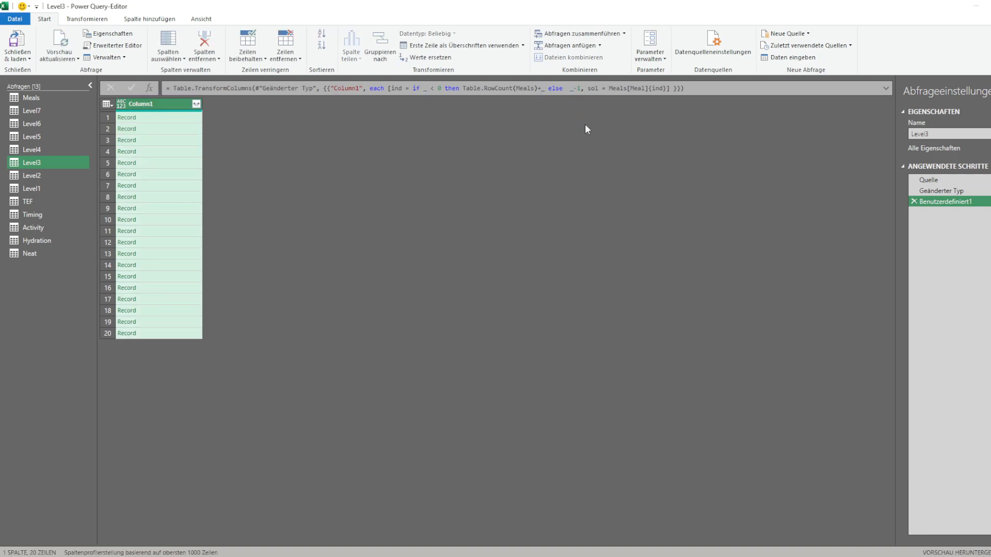
{"action": "left_click", "coordinate": [177, 118]}
{"action": "left_click", "coordinate": [177, 129]}
{"action": "left_click", "coordinate": [177, 141]}
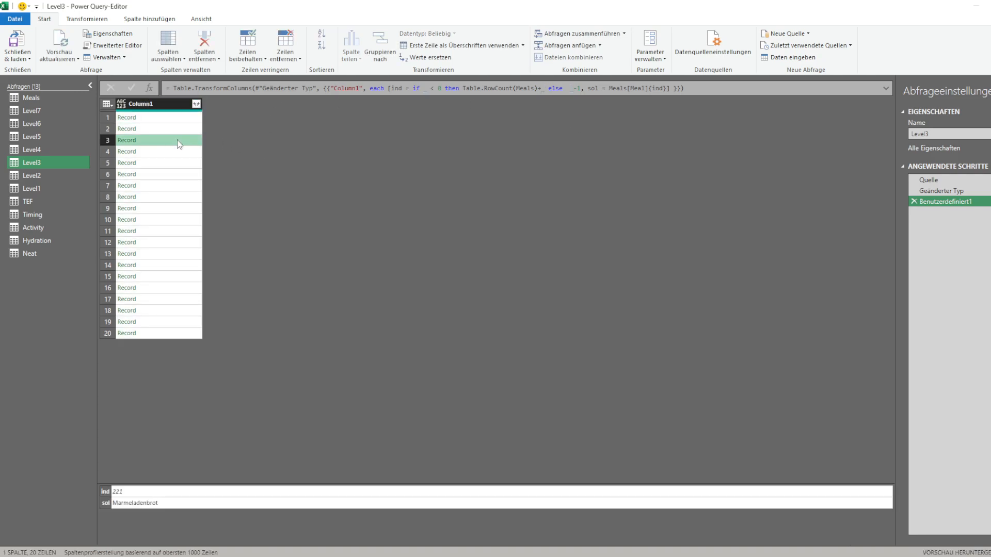
{"action": "left_click", "coordinate": [178, 129]}
Append [sol] to the record so Column1 returns only the meal name, and load the queries into the worksheet
{"action": "left_click", "coordinate": [669, 89]}
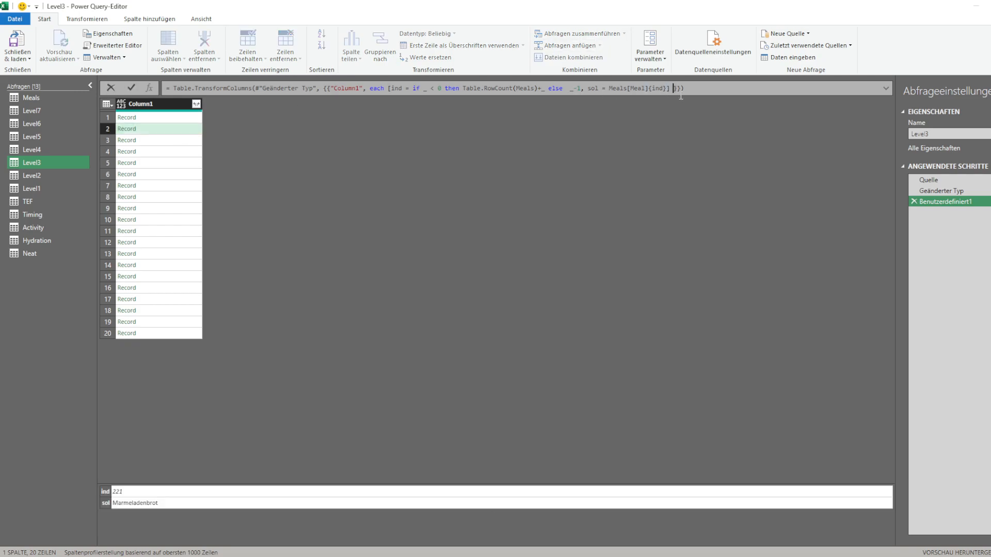
{"action": "type", "text": "[sol"}
{"action": "key", "text": "Return"}
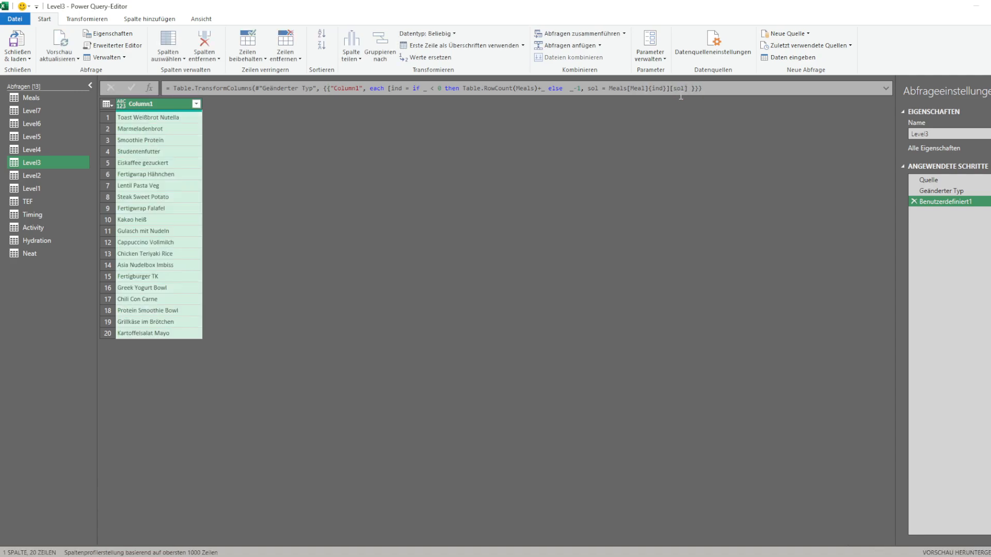
{"action": "left_click", "coordinate": [26, 37]}
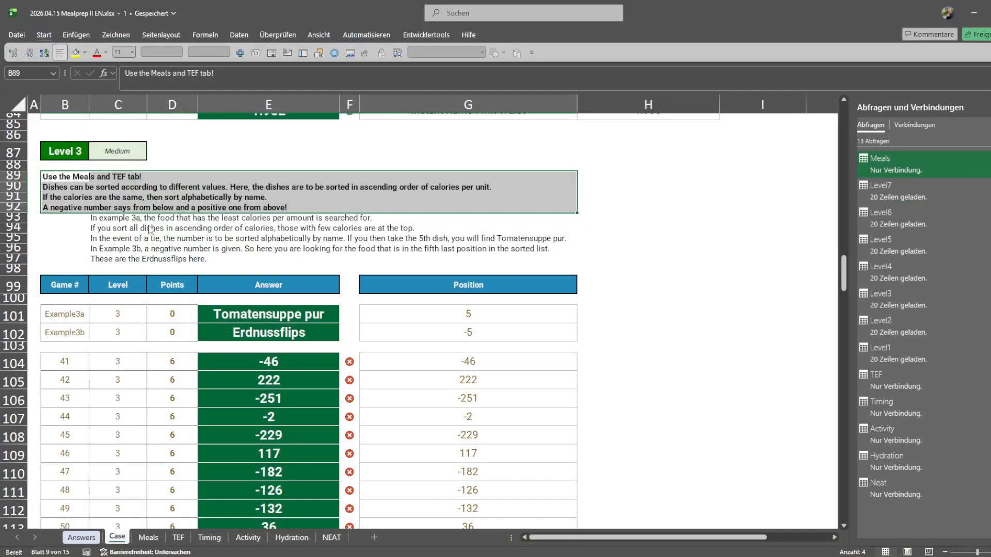
Check the Level 3 answers in the worksheet and read the Level 4 task with its worked example
{"action": "scroll", "coordinate": [150, 230], "scroll_direction": "down", "scroll_amount": 8}
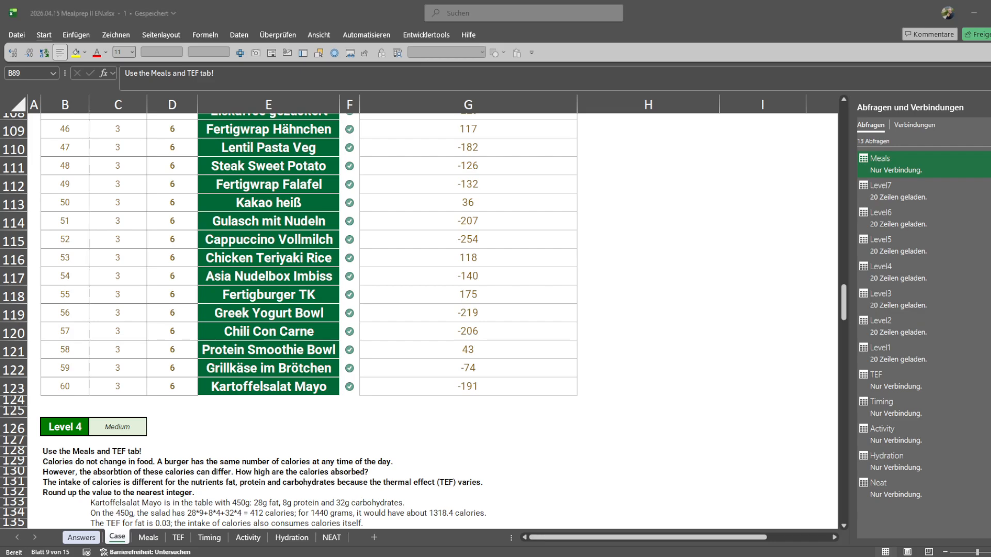
{"action": "scroll", "coordinate": [353, 319], "scroll_direction": "down", "scroll_amount": 3}
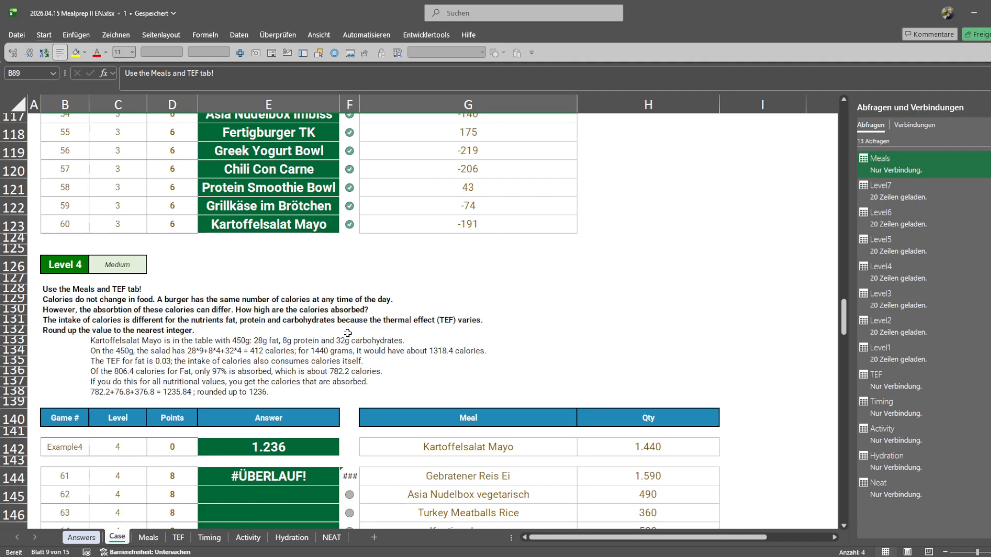
{"action": "left_click", "coordinate": [280, 351]}
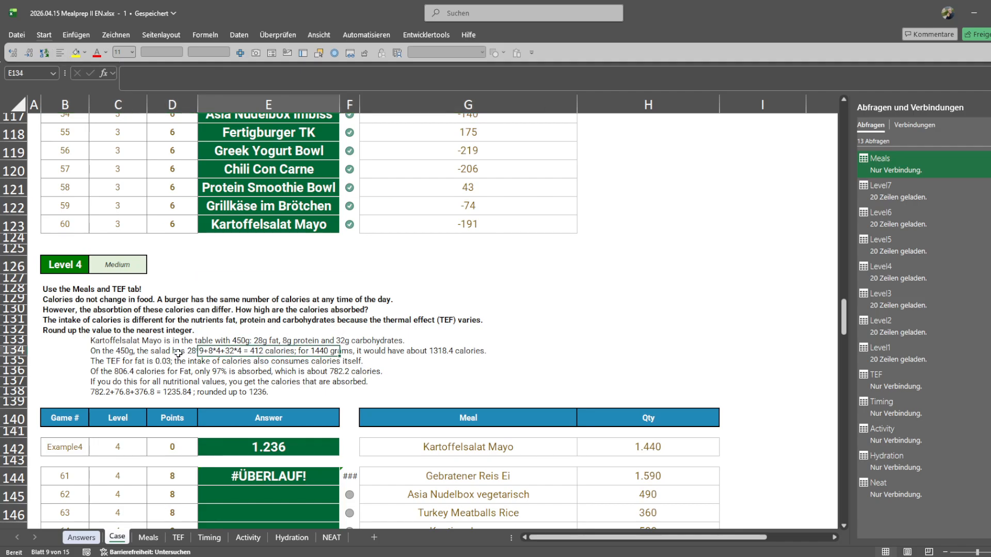
{"action": "left_click", "coordinate": [127, 380]}
{"action": "left_click", "coordinate": [138, 372]}
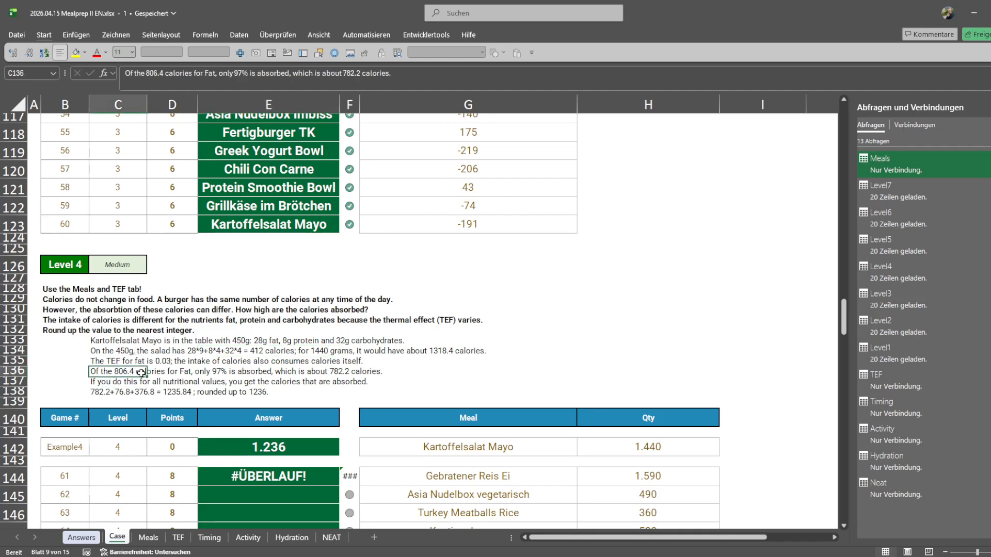
Examine the CaloriesperGramm column in the Meals query and the TEF_% value of each nutrient in the TEF query
{"action": "double_click", "coordinate": [899, 165]}
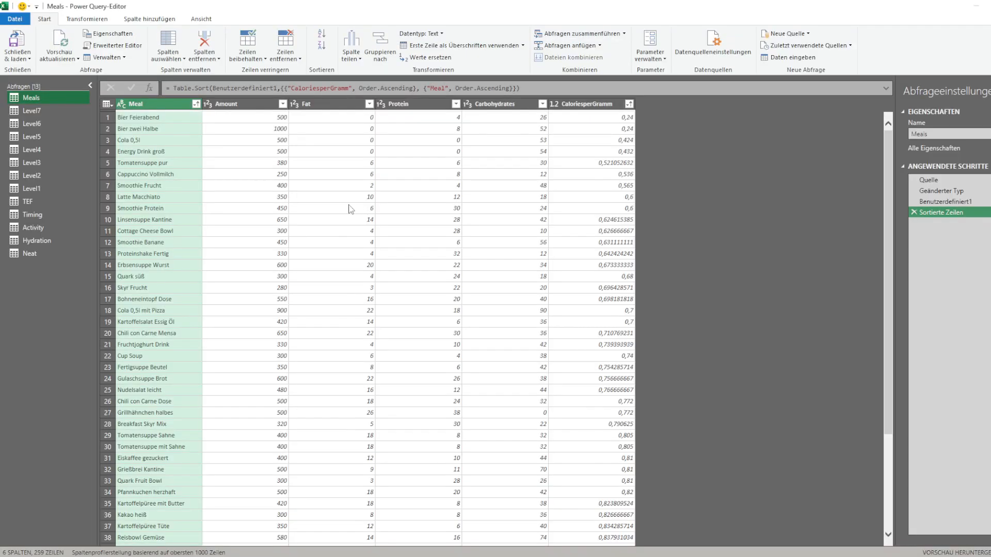
{"action": "left_click", "coordinate": [584, 102]}
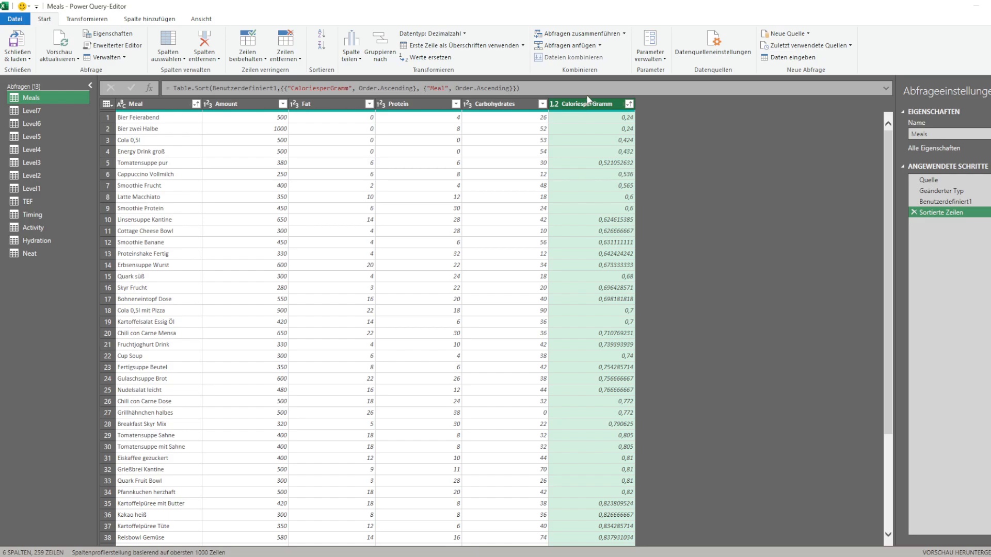
{"action": "left_click", "coordinate": [51, 200]}
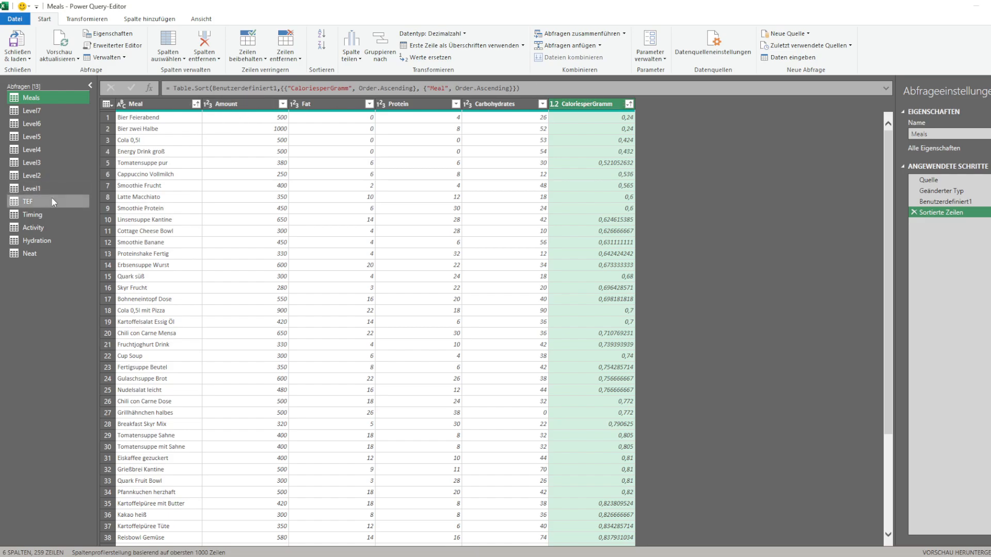
{"action": "left_click", "coordinate": [330, 118]}
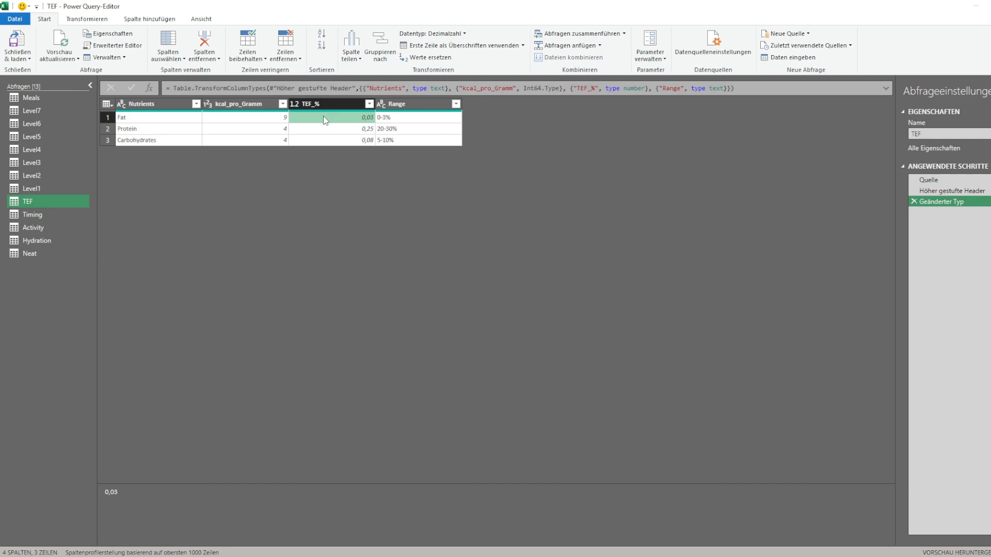
{"action": "left_click", "coordinate": [327, 128]}
{"action": "left_click", "coordinate": [329, 140]}
{"action": "left_click", "coordinate": [330, 116]}
{"action": "left_click", "coordinate": [329, 129]}
{"action": "left_click", "coordinate": [329, 120]}
{"action": "left_click", "coordinate": [128, 119]}
{"action": "left_click", "coordinate": [318, 130]}
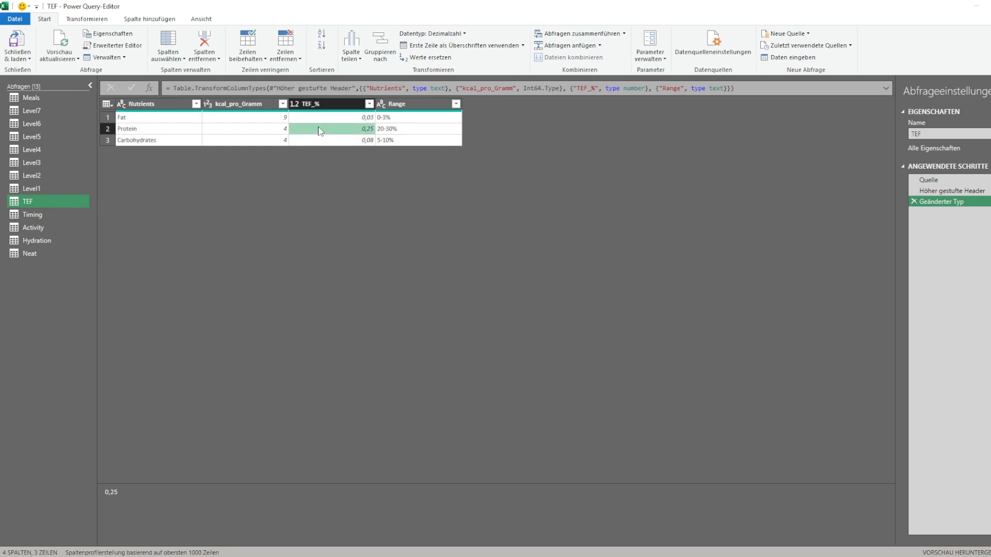
{"action": "left_click", "coordinate": [337, 138]}
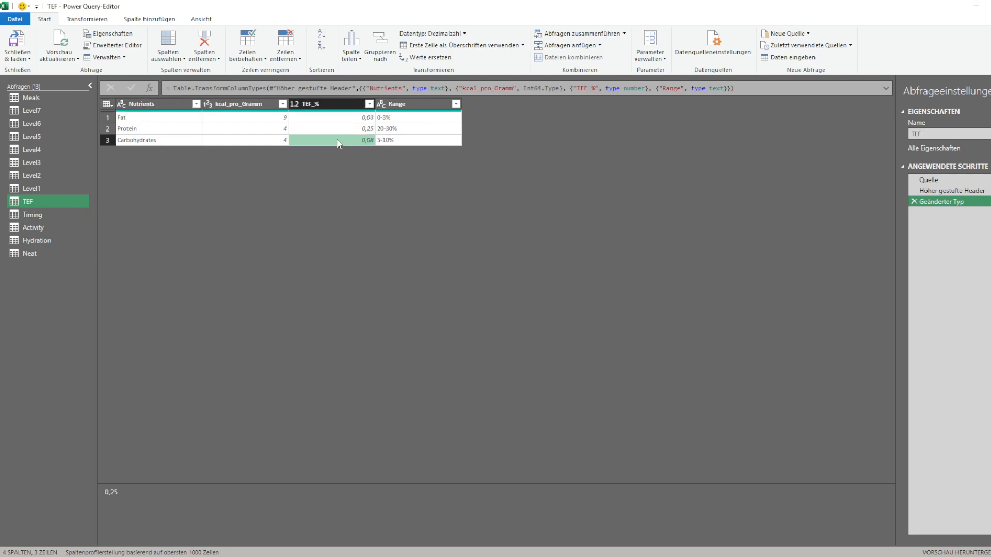
Add a custom step to the Meals query using Table.AddColumn on #"Sortierte Zeilen" with the new column name CaloriesAbsorbed
{"action": "left_click", "coordinate": [47, 97]}
{"action": "left_click", "coordinate": [596, 106]}
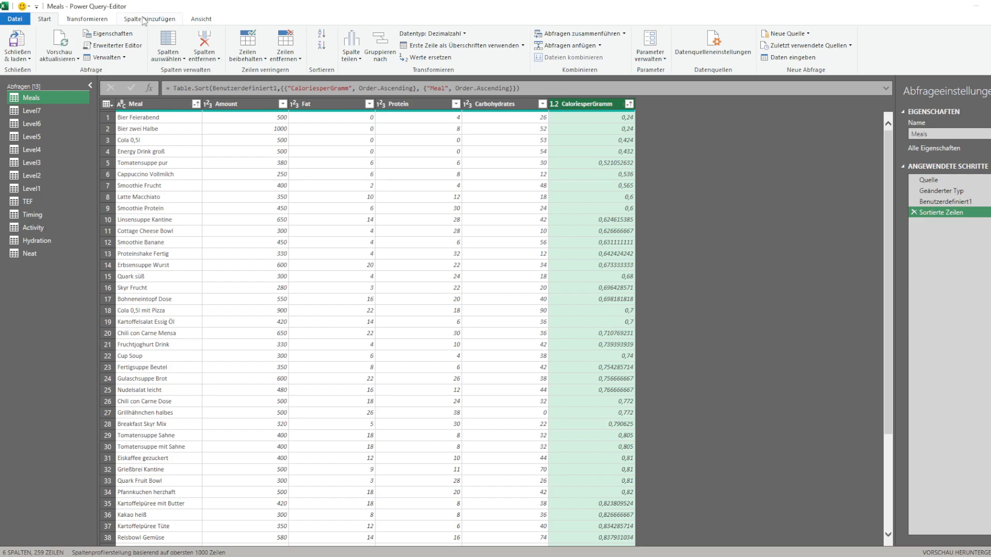
{"action": "left_click", "coordinate": [150, 88]}
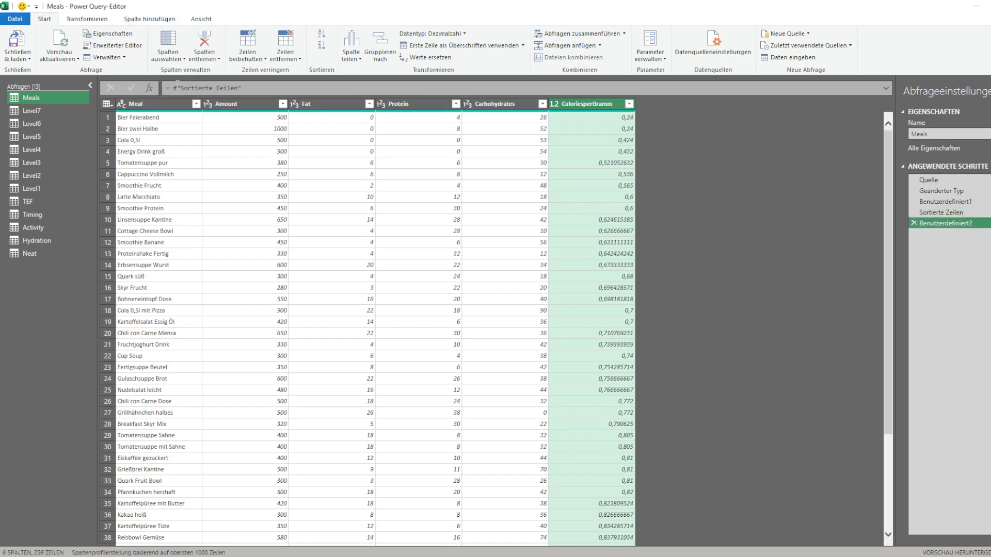
{"action": "type", "text": "Tableadd"}
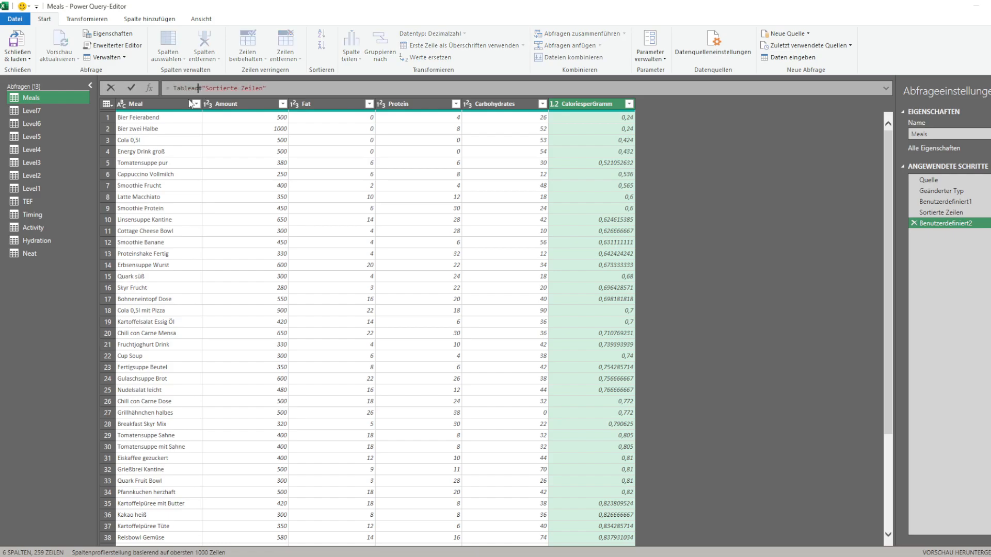
{"action": "key", "text": "Tab"}
{"action": "type", "text": "(#\"Sortierte Zeilen\",\""}
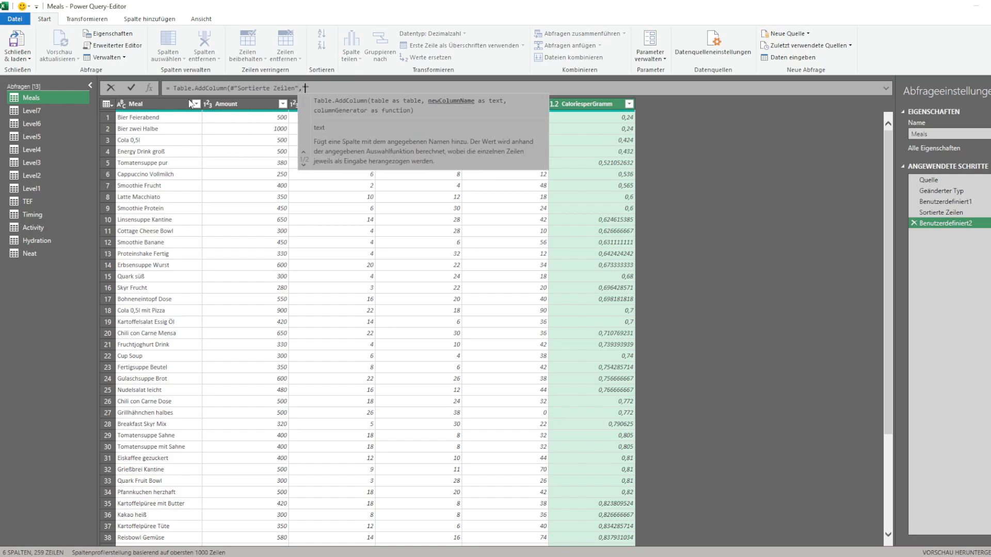
{"action": "type", "text": "Calories"}
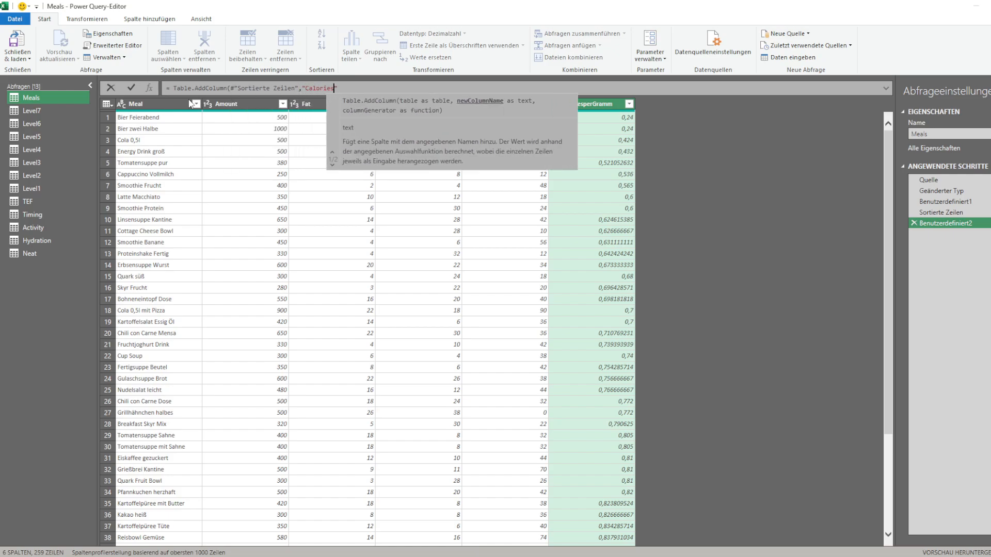
{"action": "type", "text": "Absorbed\""}
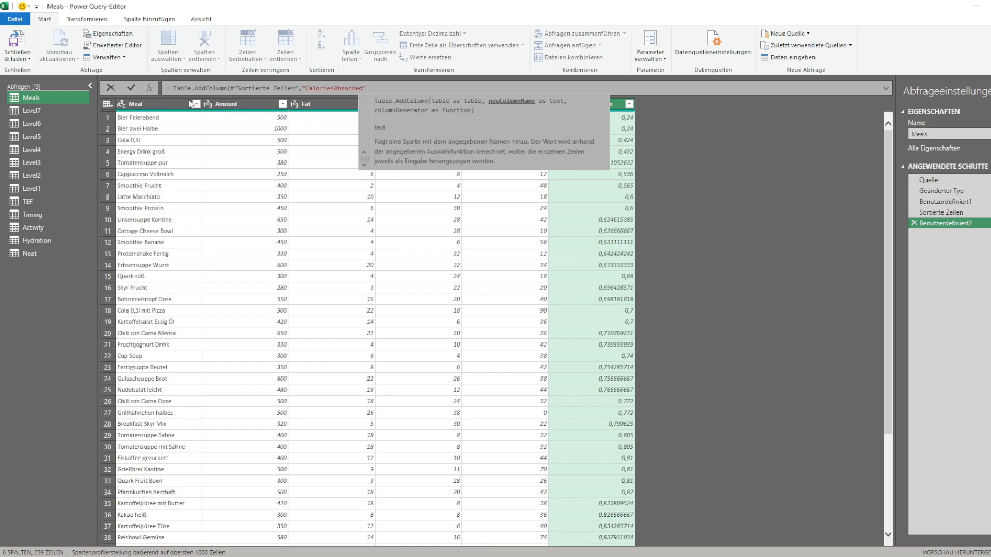
Start the column generator with each [Fat]*9*0.97+[Protein]*4*0.75 in the CaloriesAbsorbed formula
{"action": "type", "text": ", eac"}
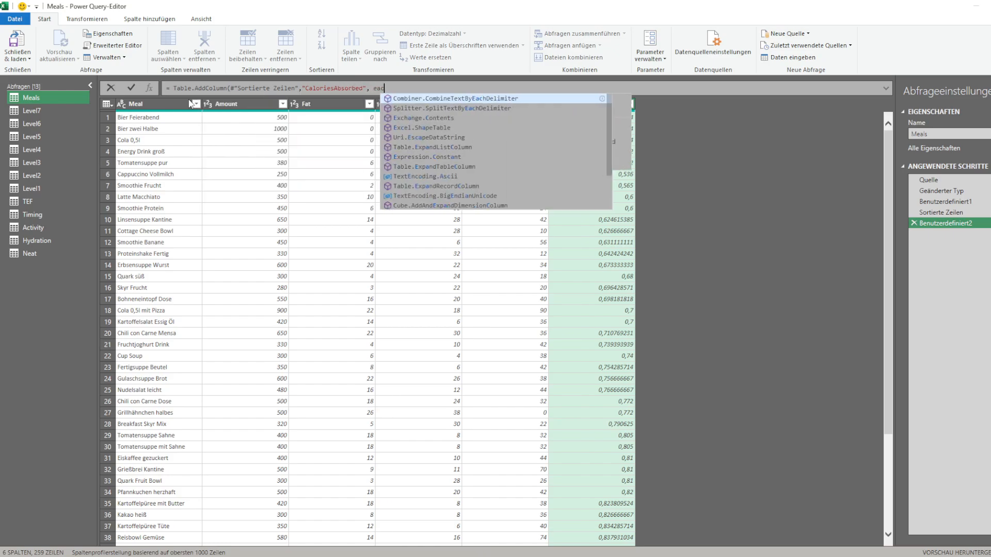
{"action": "type", "text": "h [Fat*9"}
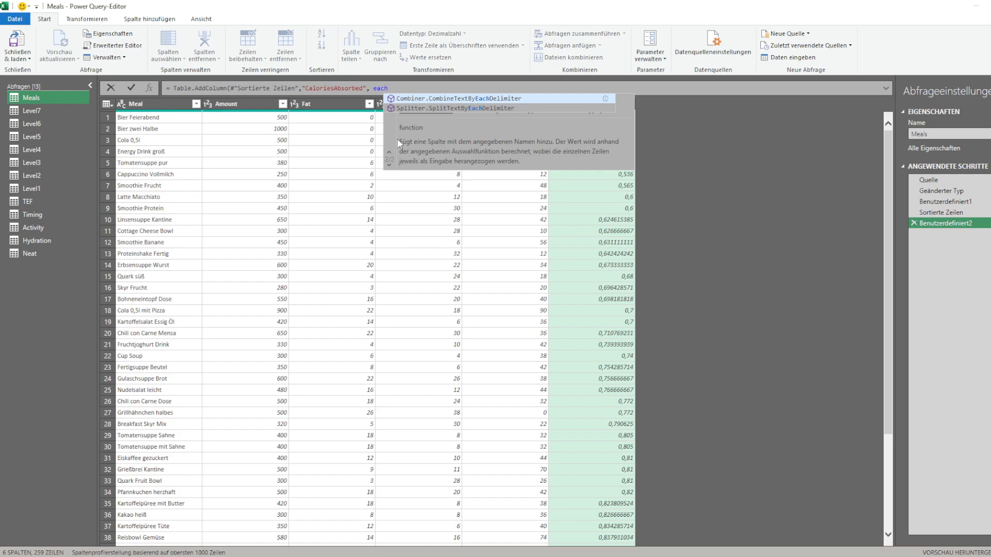
{"action": "type", "text": "["}
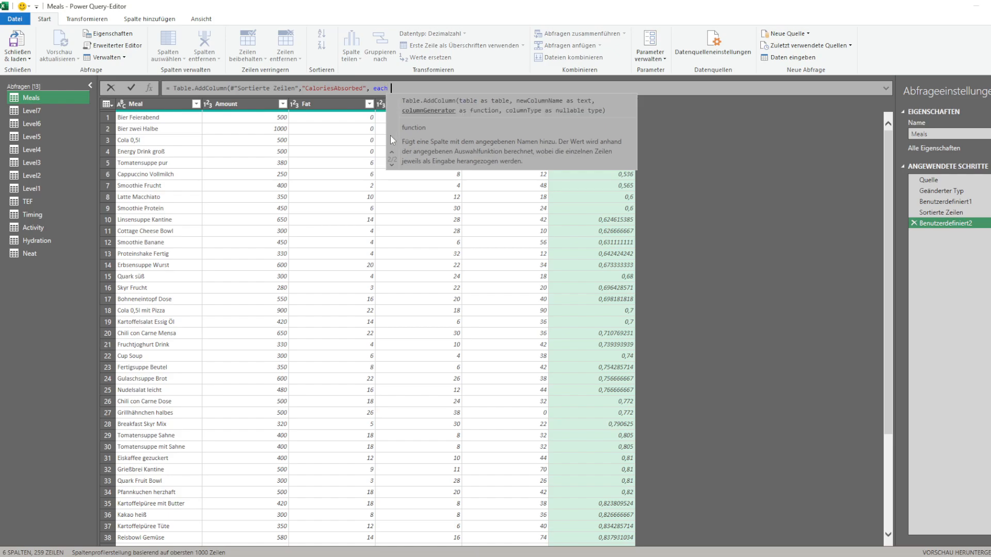
{"action": "type", "text": "Fat*9"}
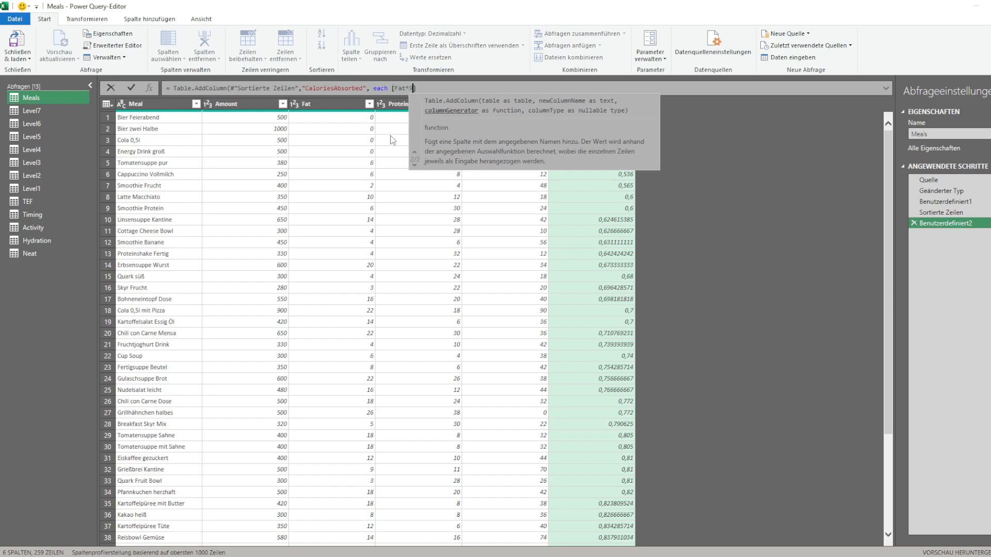
{"action": "key", "text": "Left"}
{"action": "key", "text": "Left"}
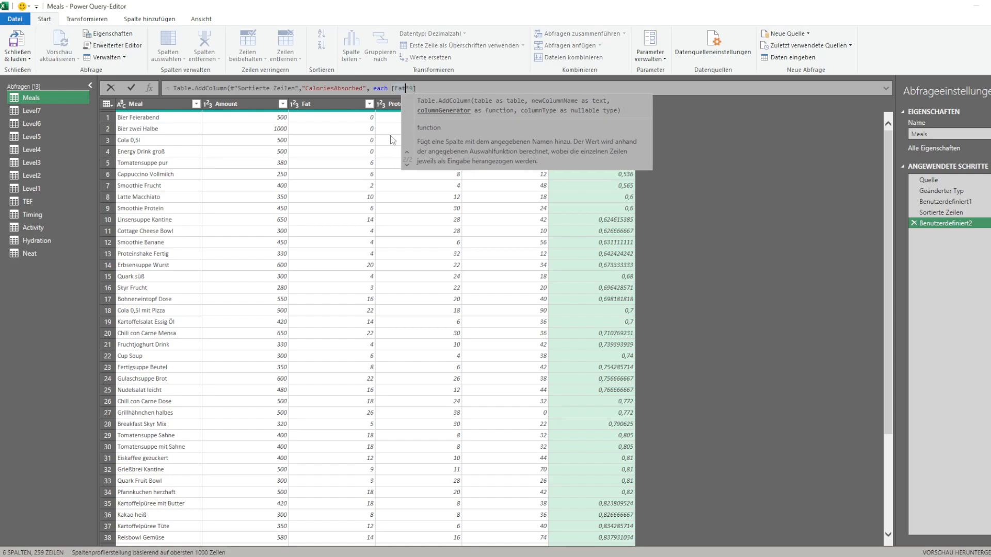
{"action": "type", "text": "]"}
{"action": "key", "text": "Right"}
{"action": "key", "text": "Right"}
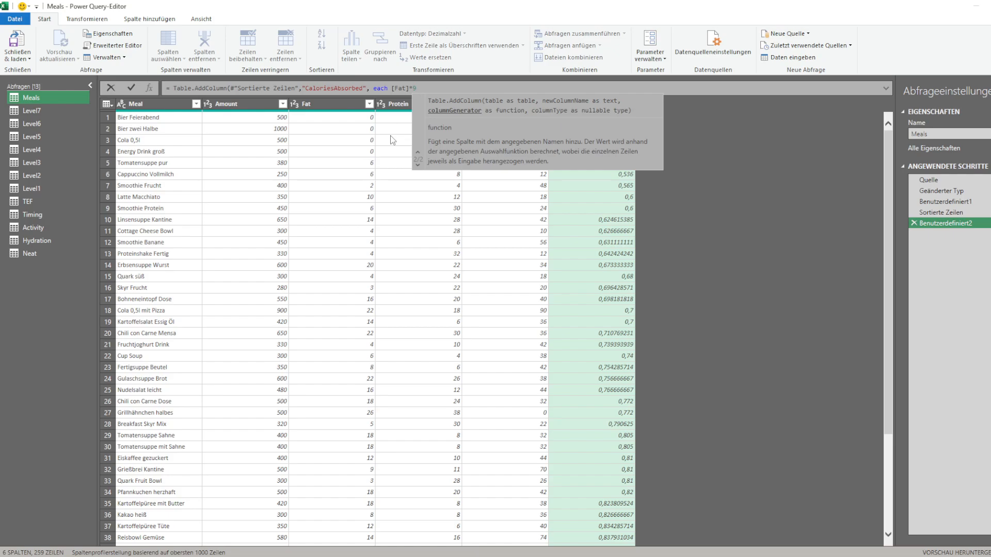
{"action": "type", "text": "*"}
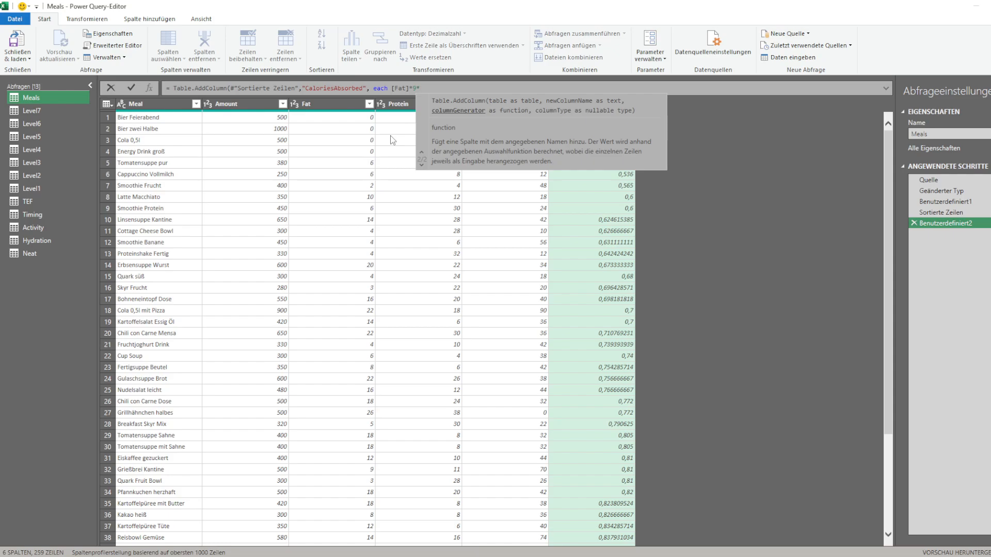
{"action": "type", "text": "("}
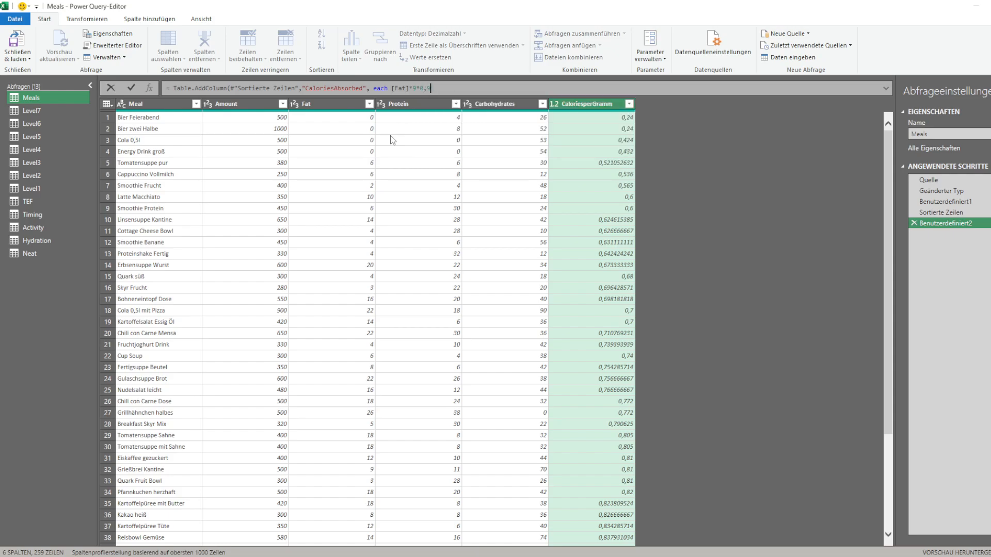
{"action": "type", "text": ".97+[Protein]*4*0.75"}
Check the carbohydrate TEF_% in the TEF query and append +[Carbohydrates]*4*0.92 to the CaloriesAbsorbed formula in Meals
{"action": "left_click", "coordinate": [30, 203]}
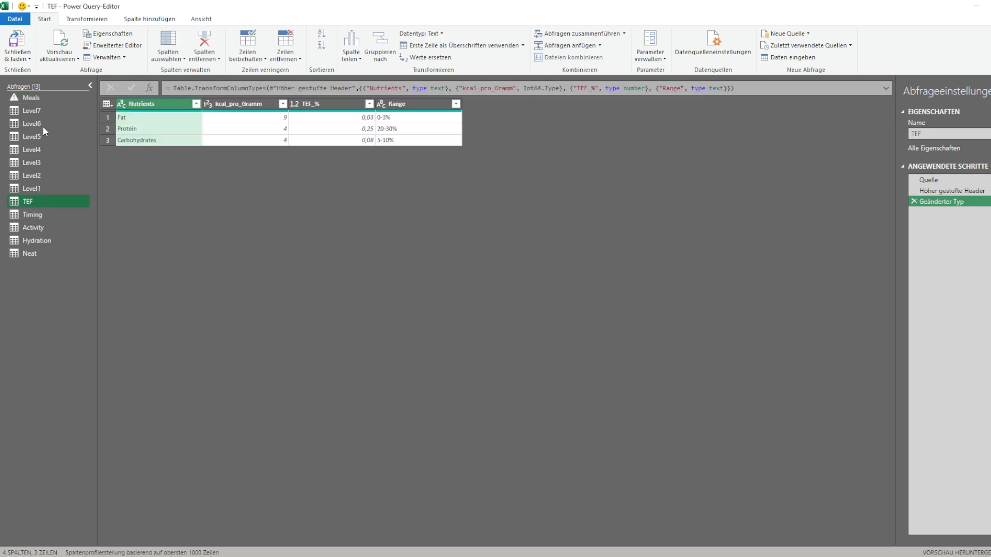
{"action": "left_click", "coordinate": [31, 98]}
{"action": "left_click", "coordinate": [524, 88]}
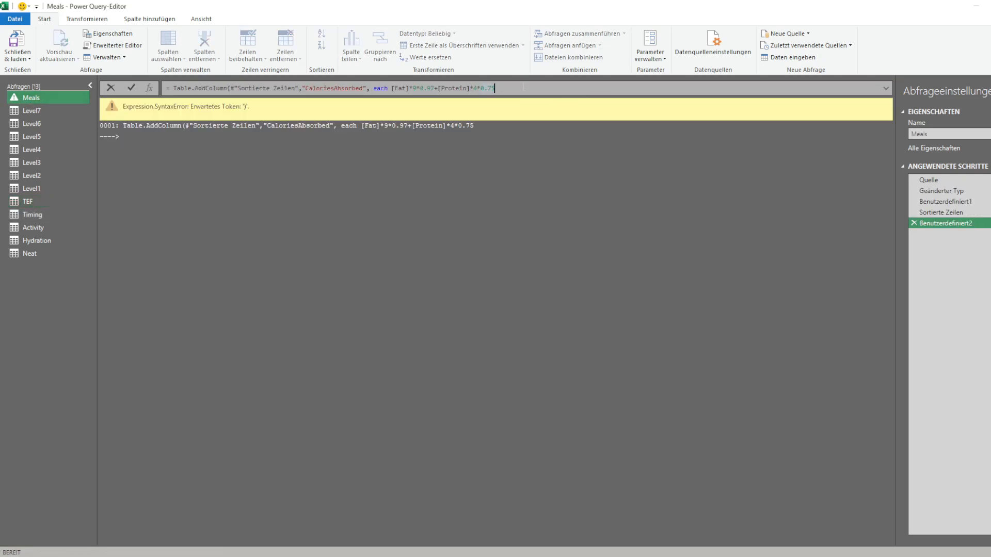
{"action": "type", "text": "+"}
{"action": "type", "text": " carbo"}
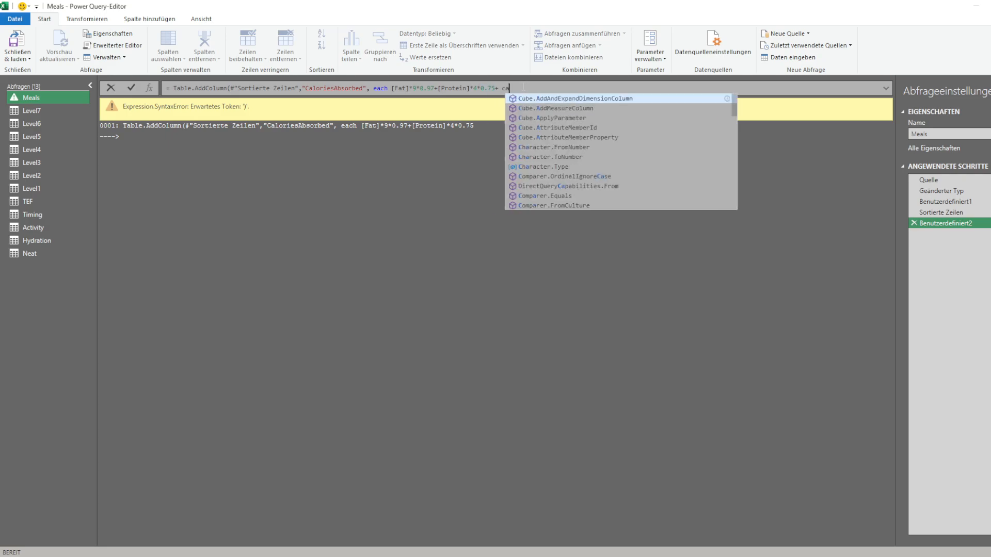
{"action": "key", "text": "BackSpace"}
{"action": "key", "text": "BackSpace"}
{"action": "key", "text": "BackSpace"}
{"action": "key", "text": "BackSpace"}
{"action": "key", "text": "BackSpace"}
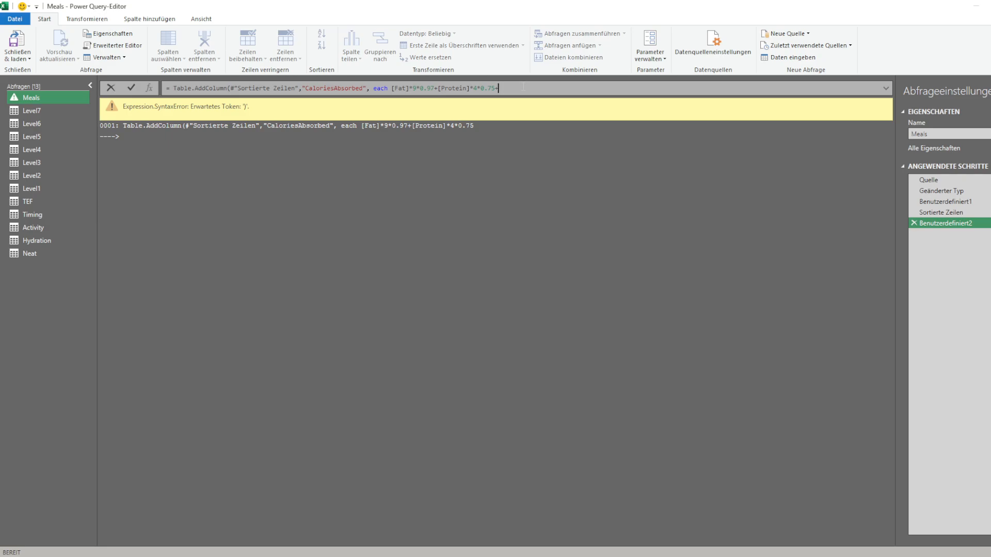
{"action": "type", "text": "[Carbohydrates]*4*0,"}
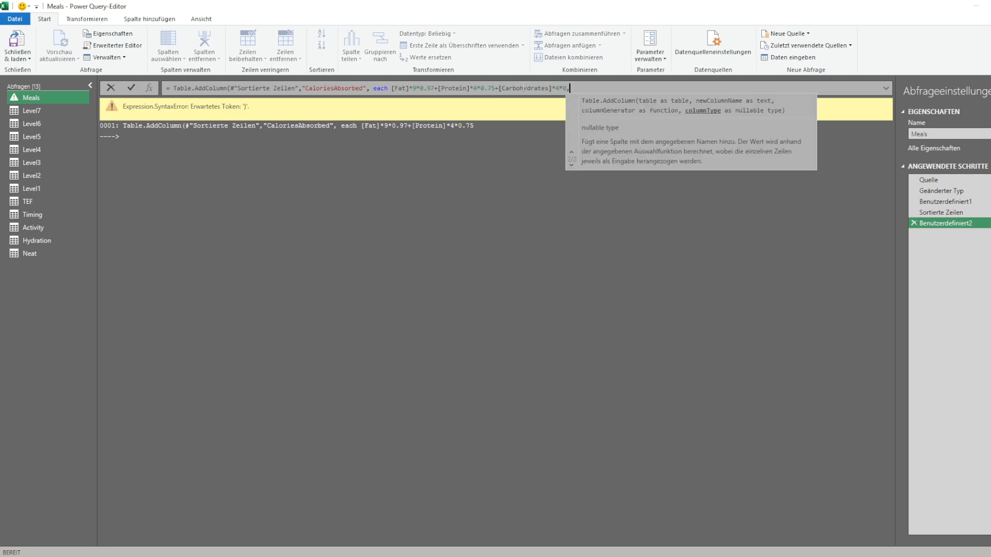
{"action": "key", "text": "BackSpace"}
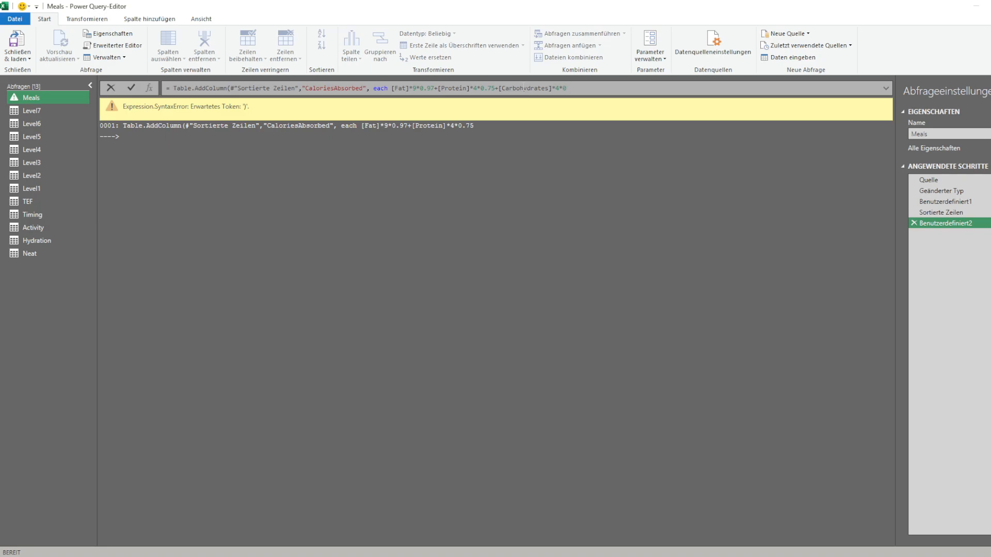
{"action": "type", "text": ".92"}
{"action": "key", "text": "Return"}
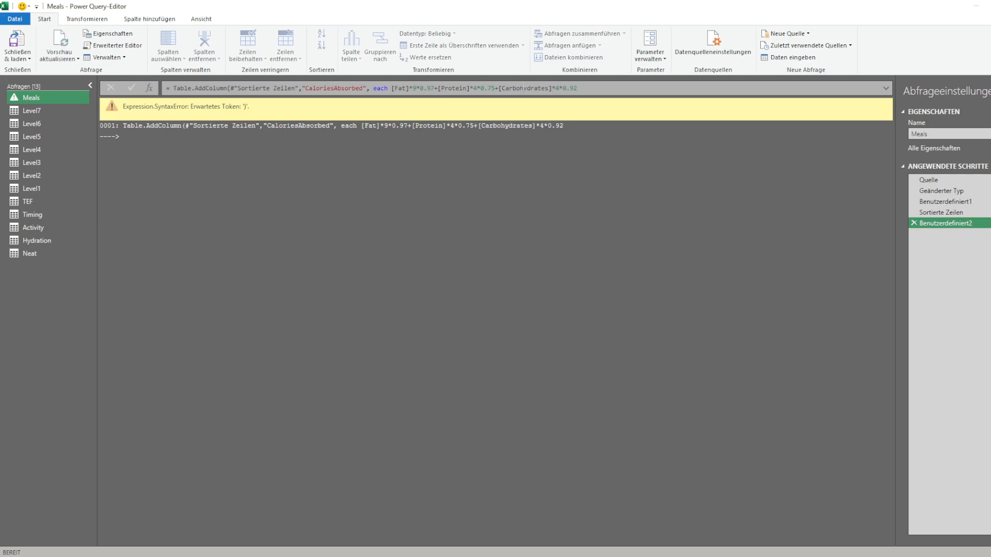
Close the Table.AddColumn call of the CaloriesAbsorbed step with a parenthesis and apply the formula
{"action": "left_click", "coordinate": [615, 88]}
{"action": "type", "text": ")"}
{"action": "key", "text": "Return"}
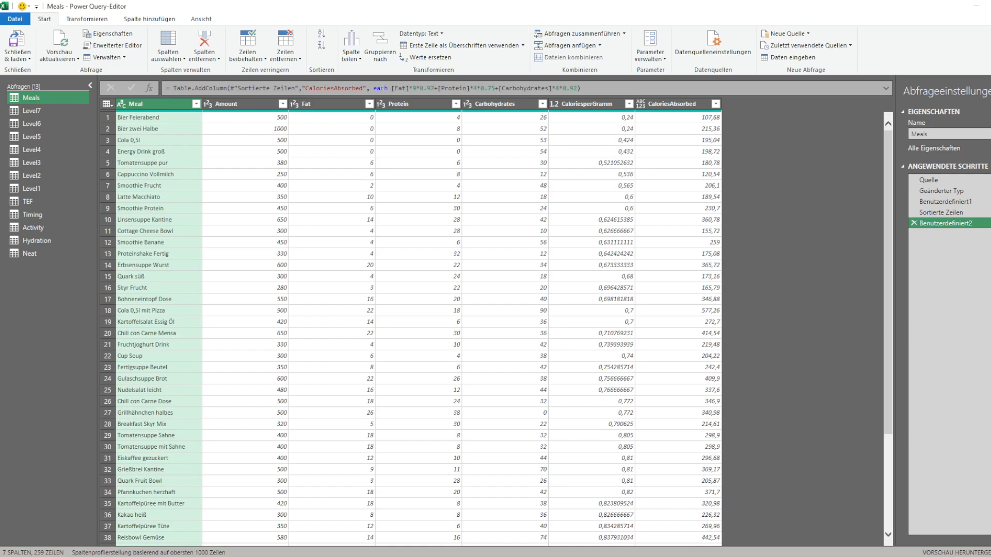
Enclose the three nutrient terms in parentheses and divide them by [Amount] to get absorbed calories per gram
{"action": "left_click", "coordinate": [392, 88]}
{"action": "type", "text": "("}
{"action": "key", "text": "End"}
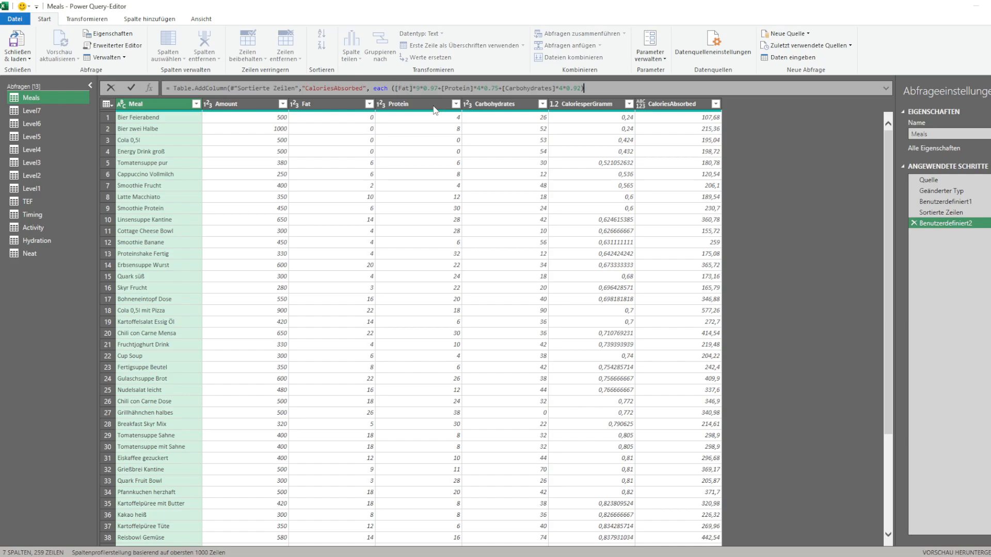
{"action": "type", "text": "Amount])"}
{"action": "key", "text": "Return"}
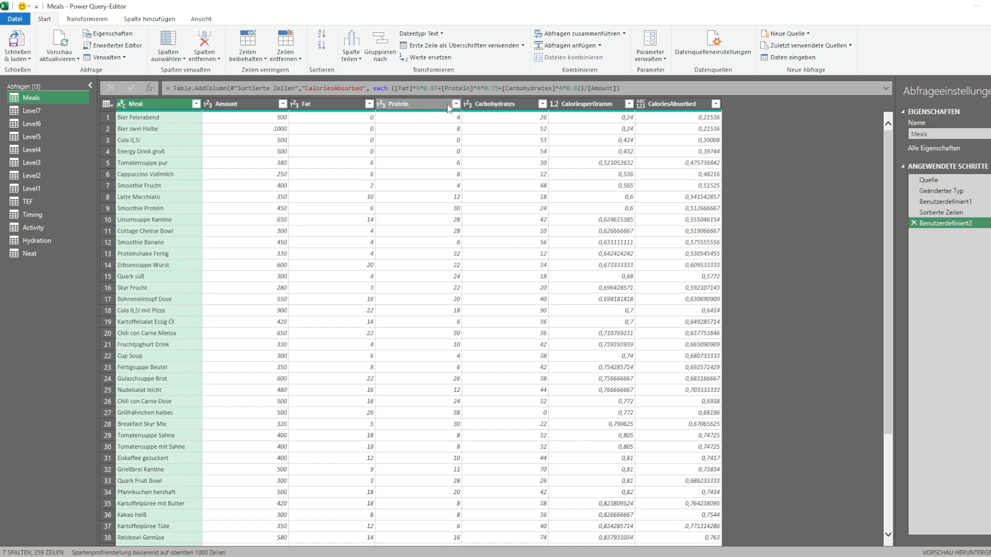
{"action": "left_click", "coordinate": [675, 118]}
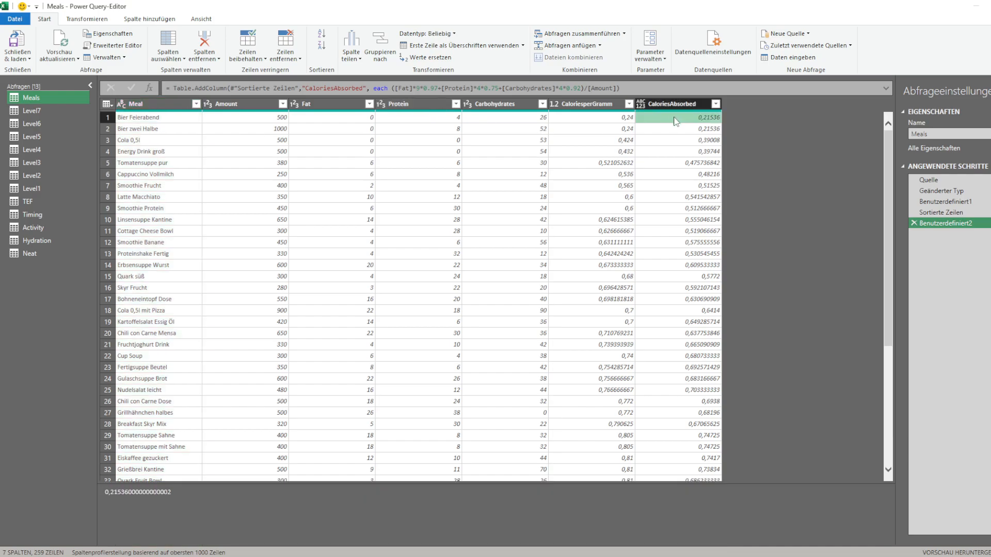
Add a custom step to the Level4 query using Table.AddColumn on #"Geänderter Typ" with the new column name Solution
{"action": "left_click", "coordinate": [47, 153]}
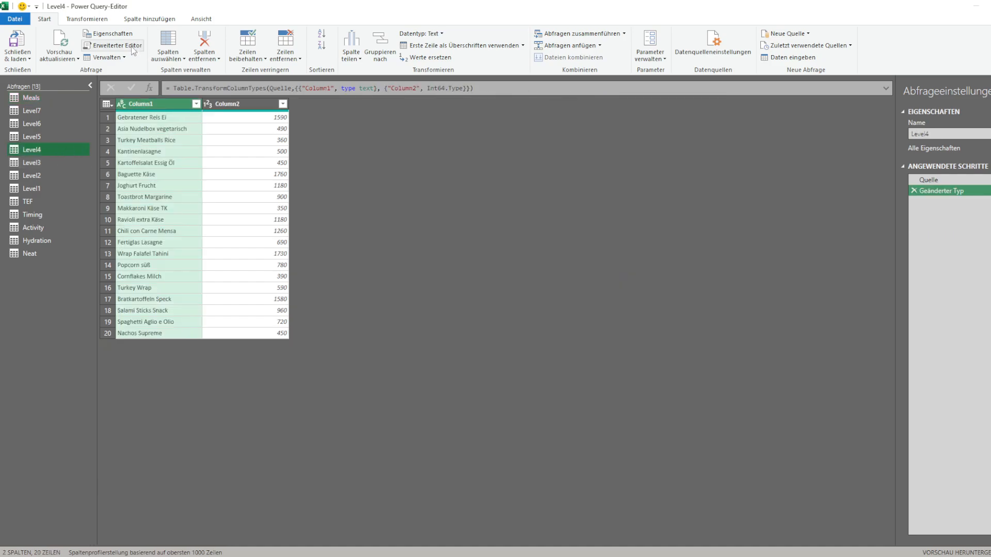
{"action": "left_click", "coordinate": [150, 88]}
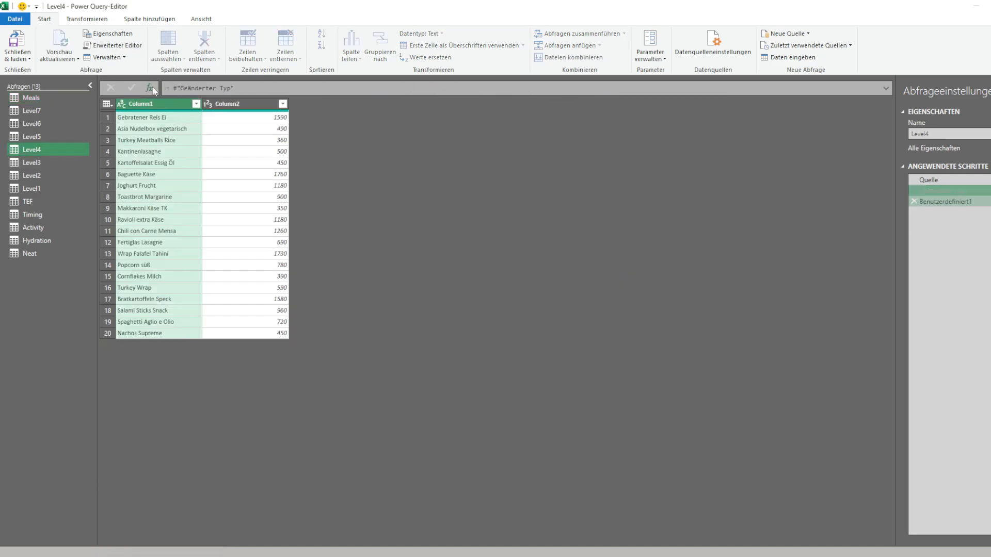
{"action": "left_click", "coordinate": [173, 88]}
{"action": "type", "text": "Table."}
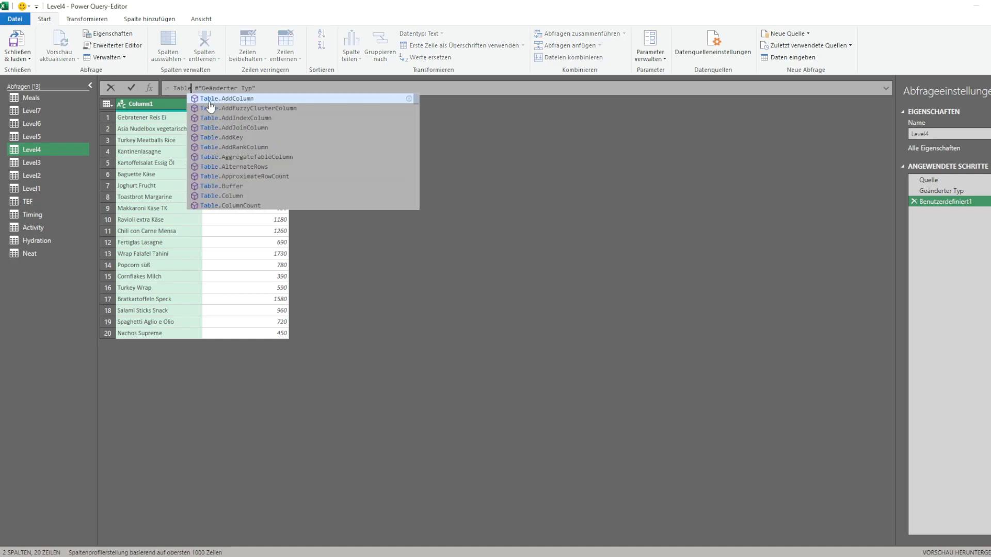
{"action": "left_click", "coordinate": [210, 102]}
{"action": "type", "text": "("}
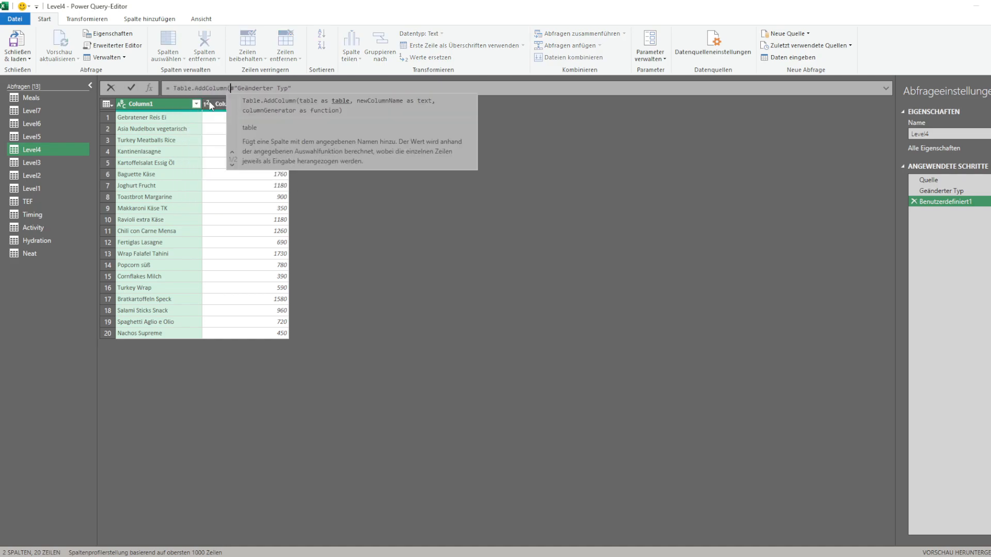
{"action": "type", "text": ", "}
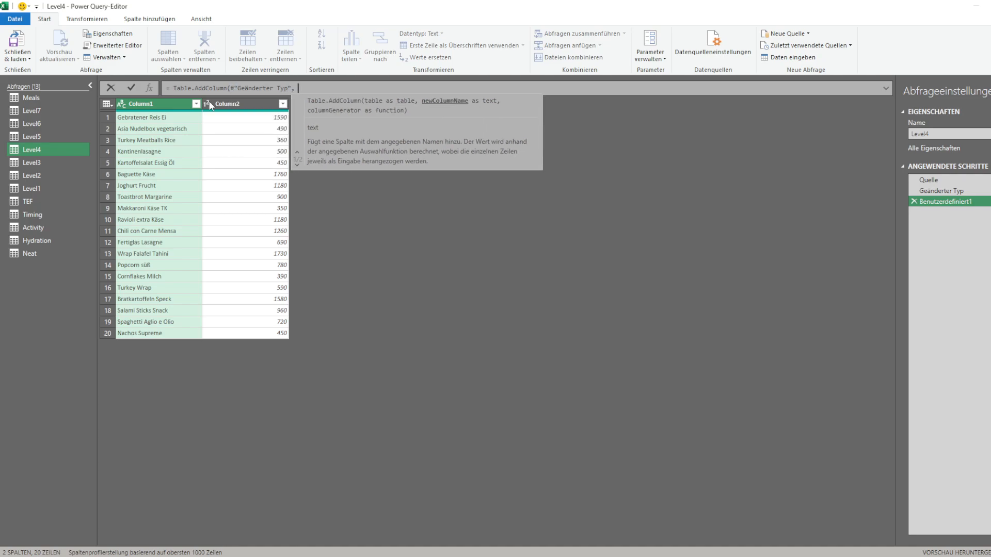
{"action": "type", "text": "\"Solution\", "}
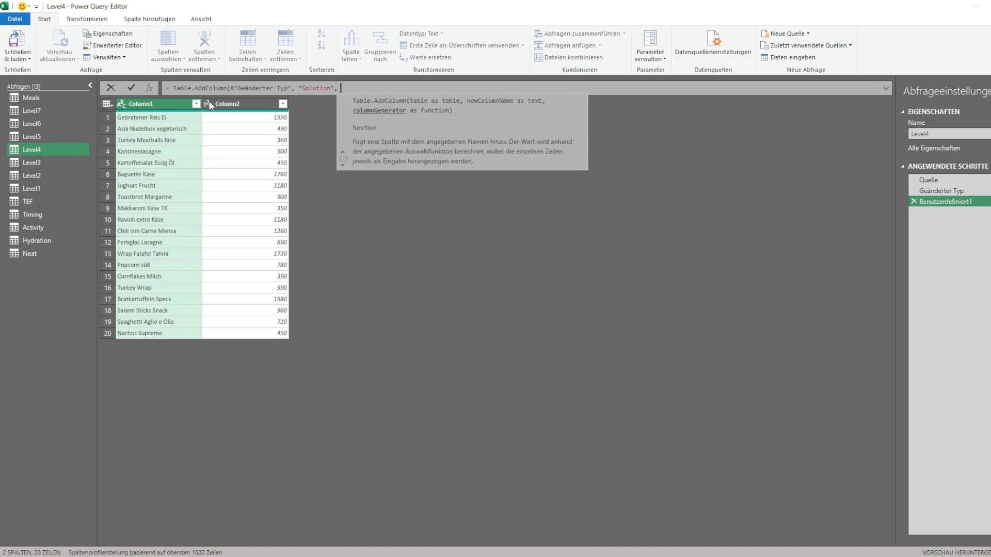
Enter each Meals{[Meal=[Column1]]} as the column generator to look up each row's meal, followed by an empty bracket pair
{"action": "type", "text": "ea"}
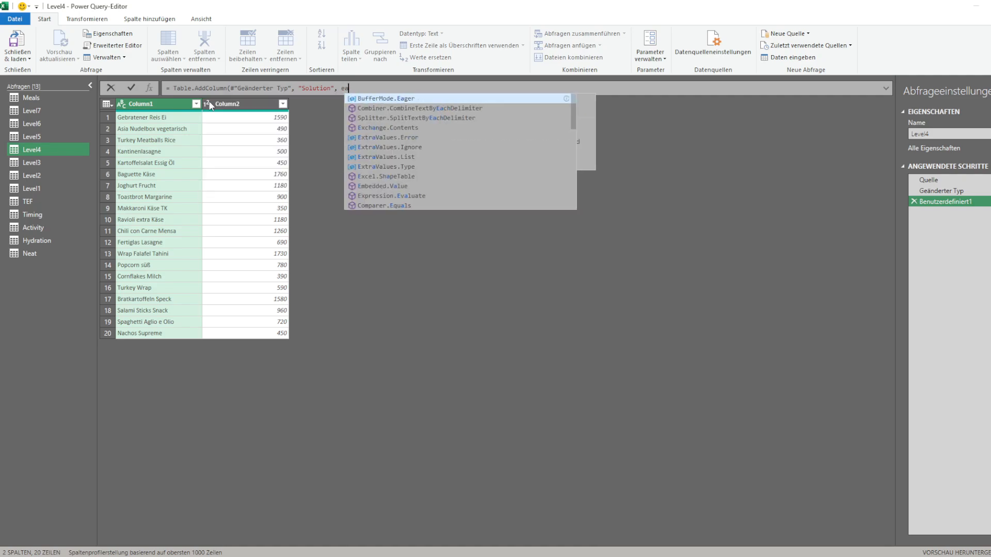
{"action": "type", "text": "ch Mea"}
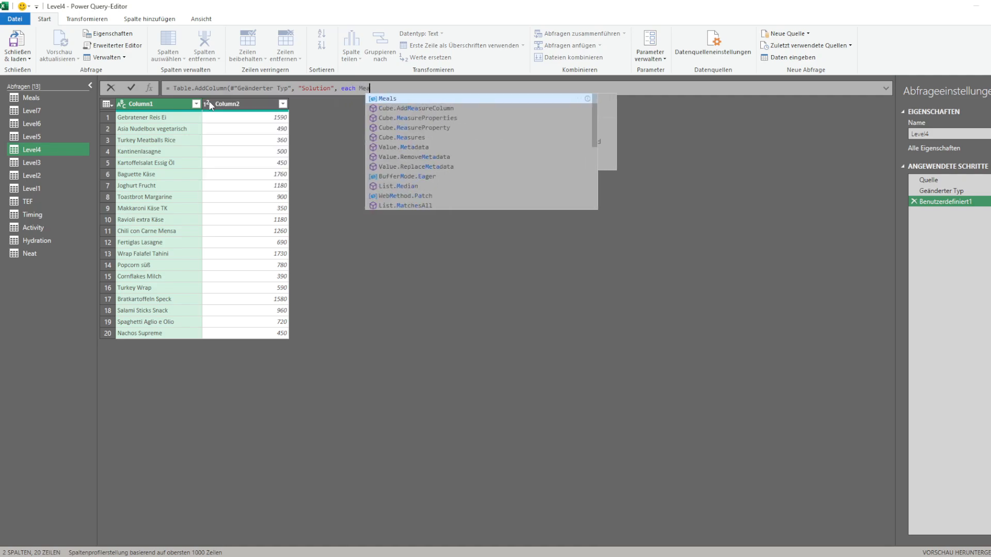
{"action": "type", "text": "ls["}
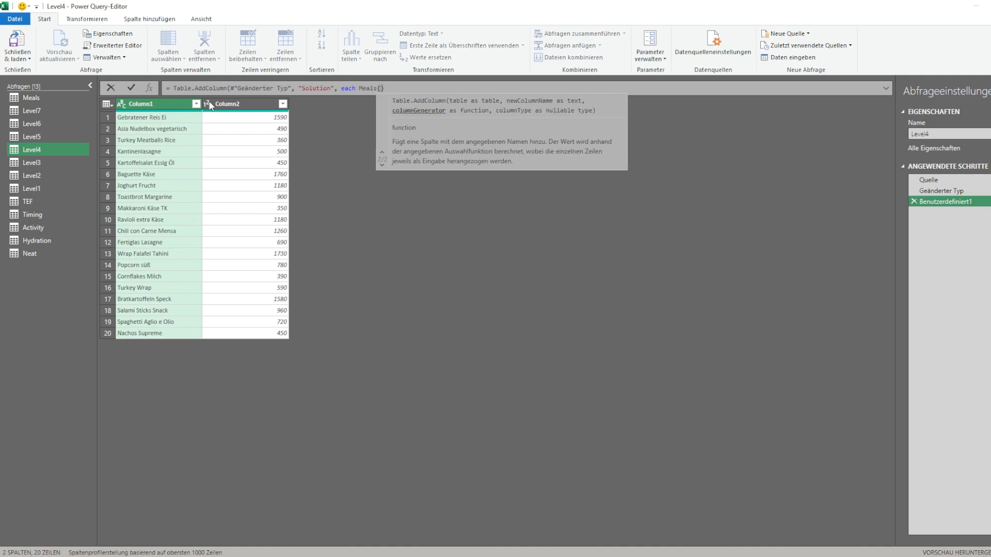
{"action": "type", "text": "[Meal="}
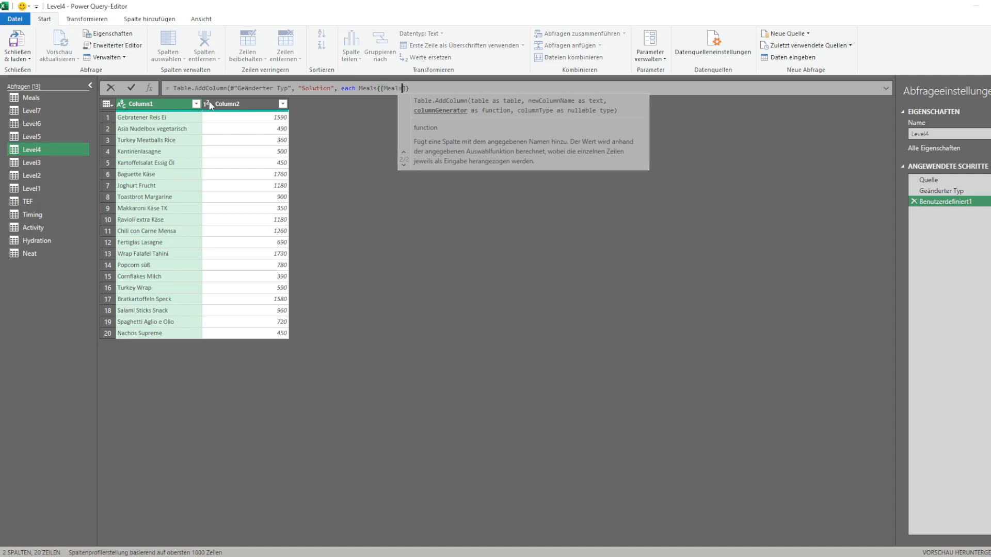
{"action": "type", "text": "[Column1"}
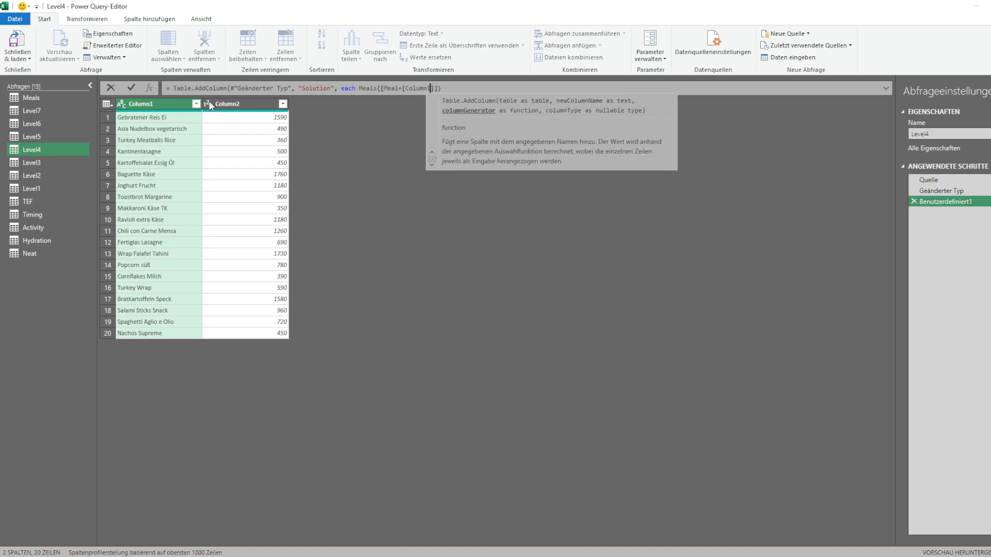
{"action": "type", "text": "]"}
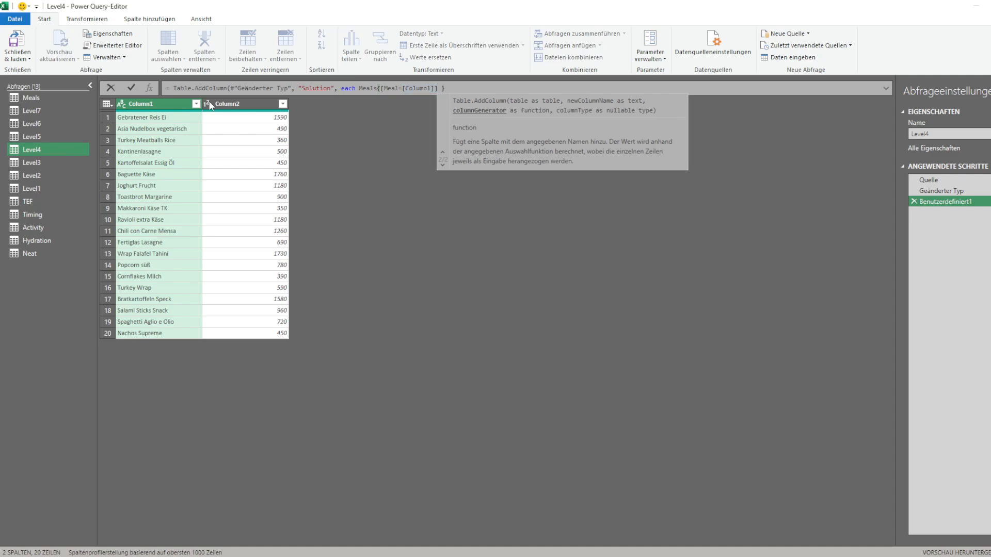
{"action": "key", "text": "BackSpace"}
{"action": "type", "text": "{"}
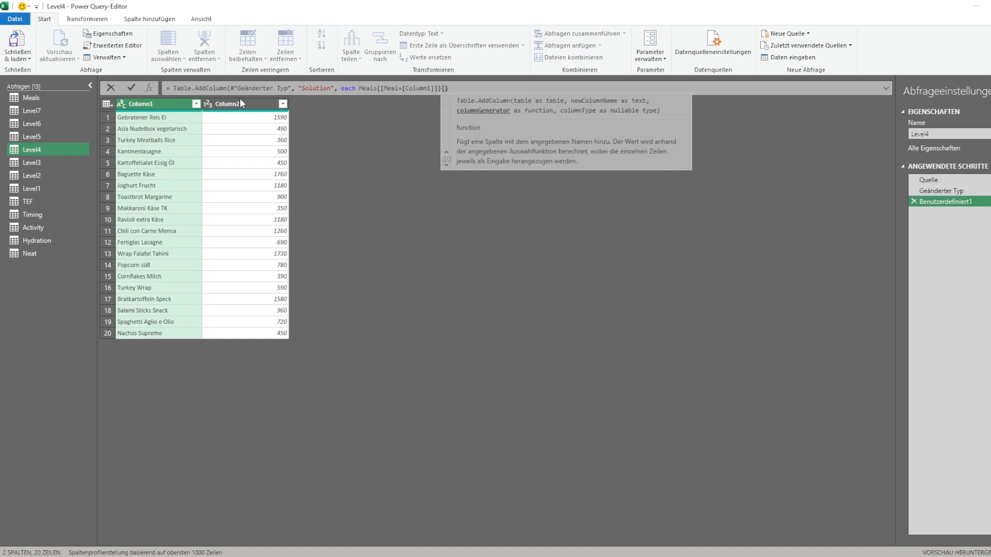
Complete the Level4 Solution lookup by replacing the empty brackets with the Meals field [CaloriesAbsorbed], close the call and apply it
{"action": "left_click", "coordinate": [31, 98]}
{"action": "double_click", "coordinate": [672, 104]}
{"action": "key", "text": "ctrl+c"}
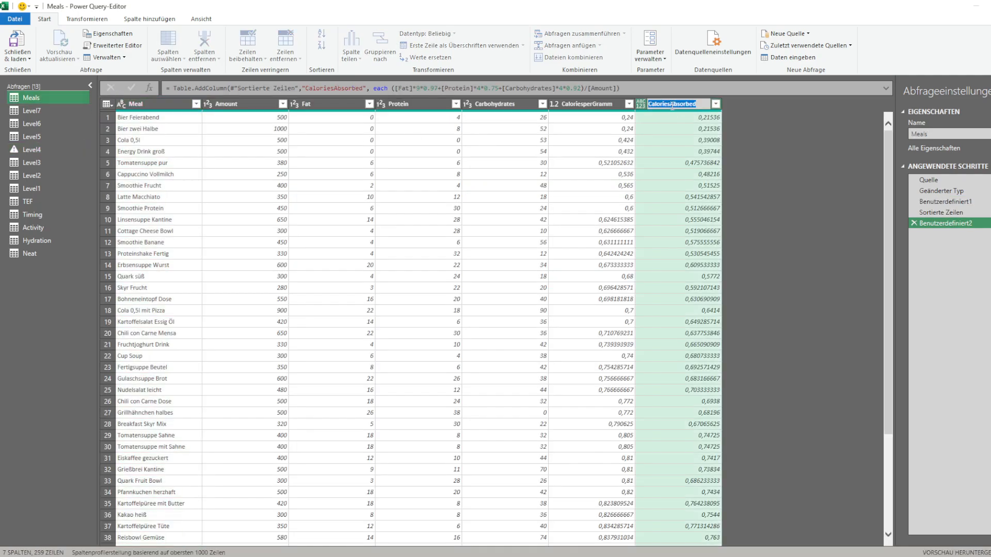
{"action": "left_click", "coordinate": [31, 150]}
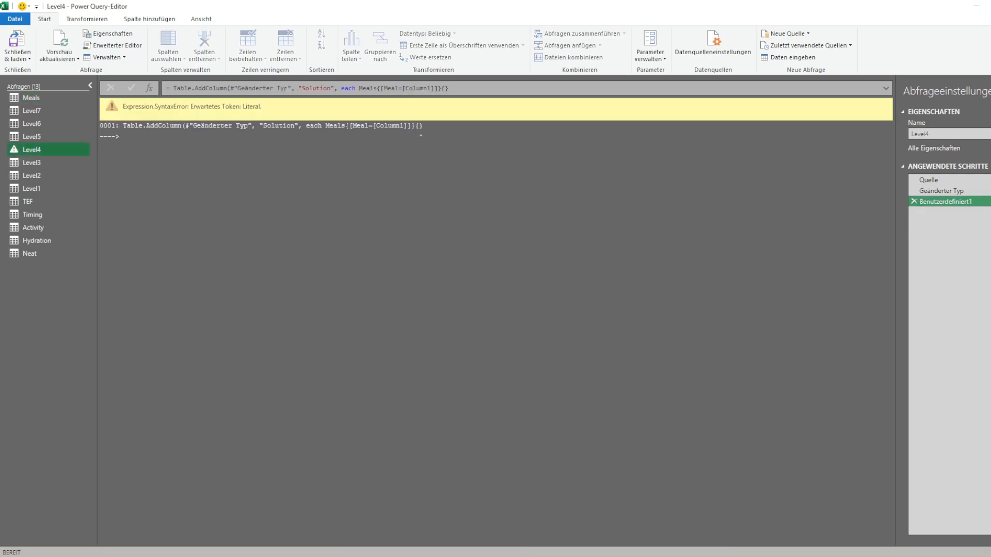
{"action": "left_click", "coordinate": [447, 89]}
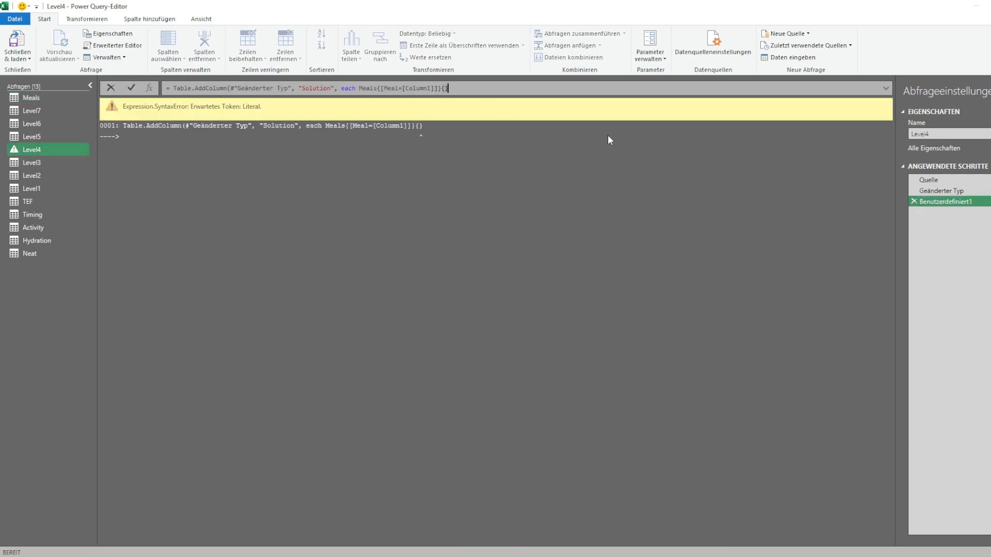
{"action": "key", "text": "BackSpace"}
{"action": "key", "text": "BackSpace"}
{"action": "type", "text": "["}
{"action": "key", "text": "ctrl+v"}
{"action": "type", "text": "])"}
{"action": "key", "text": "Return"}
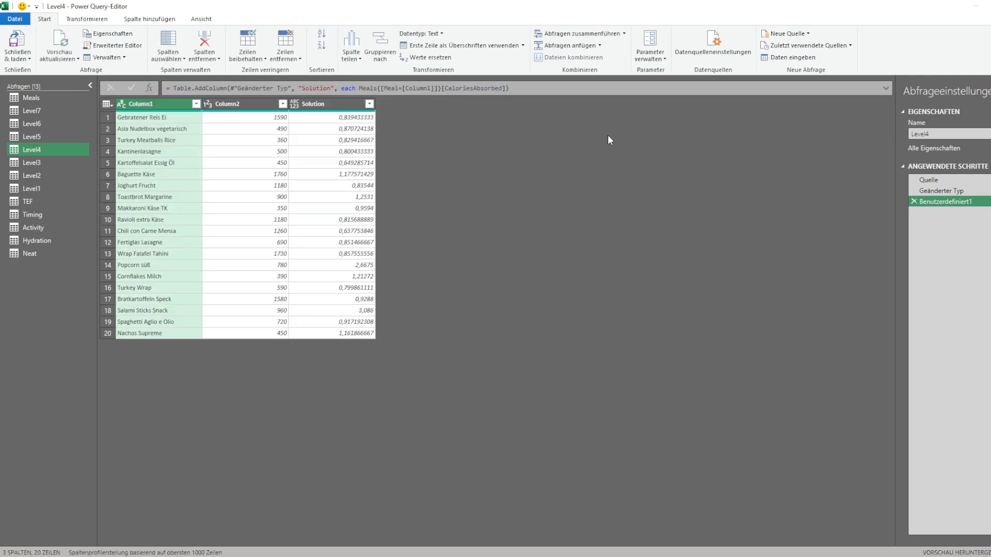
Multiply the looked-up CaloriesAbsorbed value by [Column2] in the Level4 Solution formula and apply it
{"action": "left_click", "coordinate": [333, 130]}
{"action": "left_click", "coordinate": [333, 120]}
{"action": "left_click", "coordinate": [511, 89]}
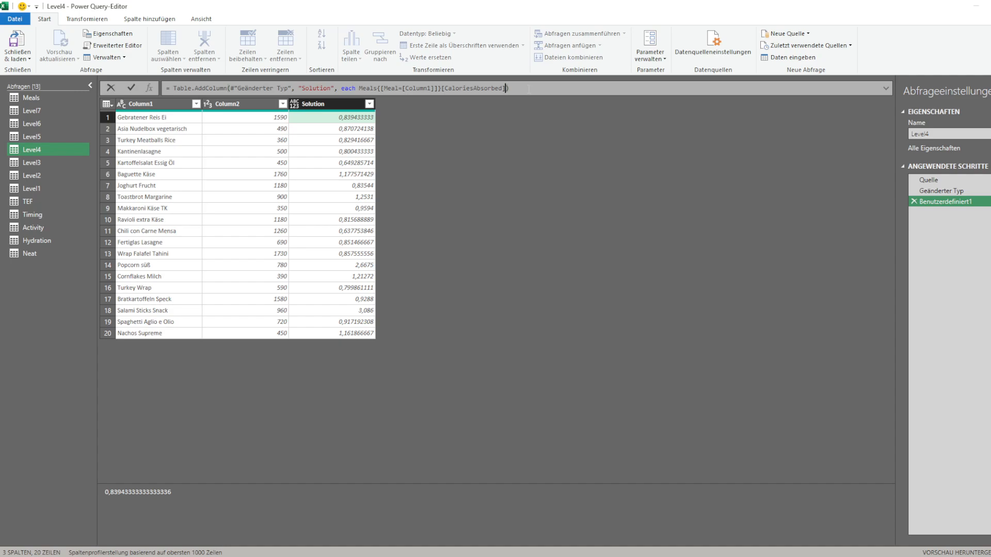
{"action": "type", "text": "* [Column2]"}
{"action": "key", "text": "Return"}
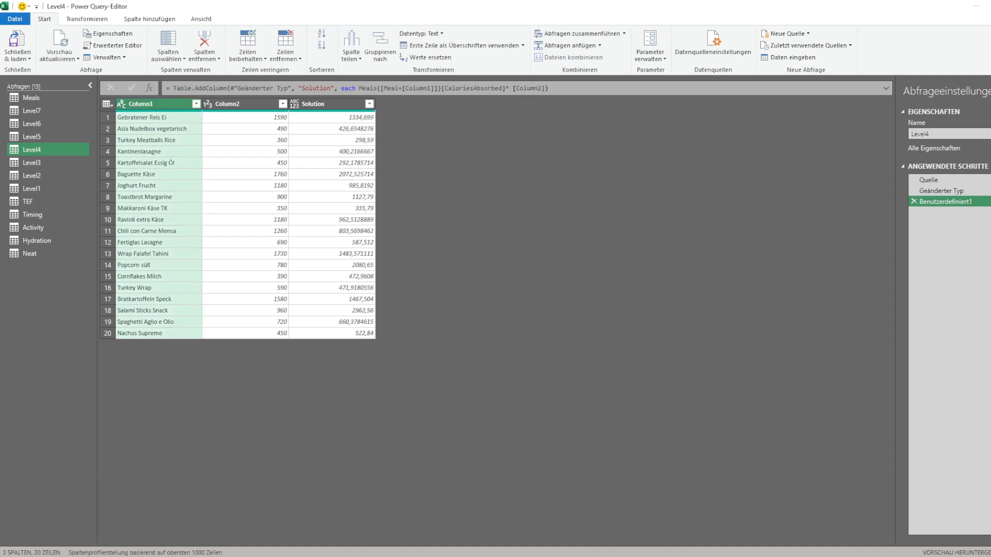
Wrap the Level4 Solution calculation in Number.RoundUp, enclosing the lookup and the multiplication in its parentheses
{"action": "left_click", "coordinate": [360, 88]}
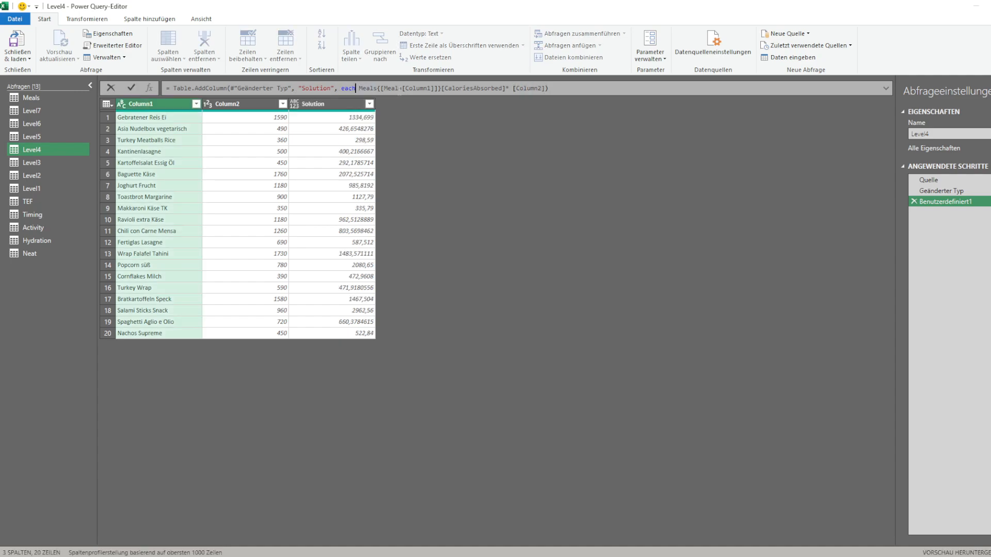
{"action": "type", "text": "Number.Round"}
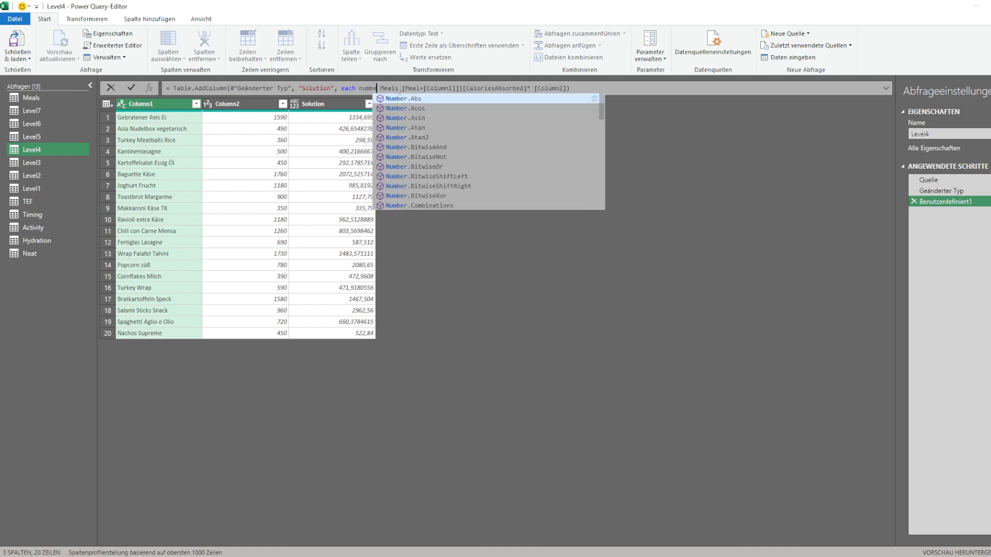
{"action": "type", "text": "Up"}
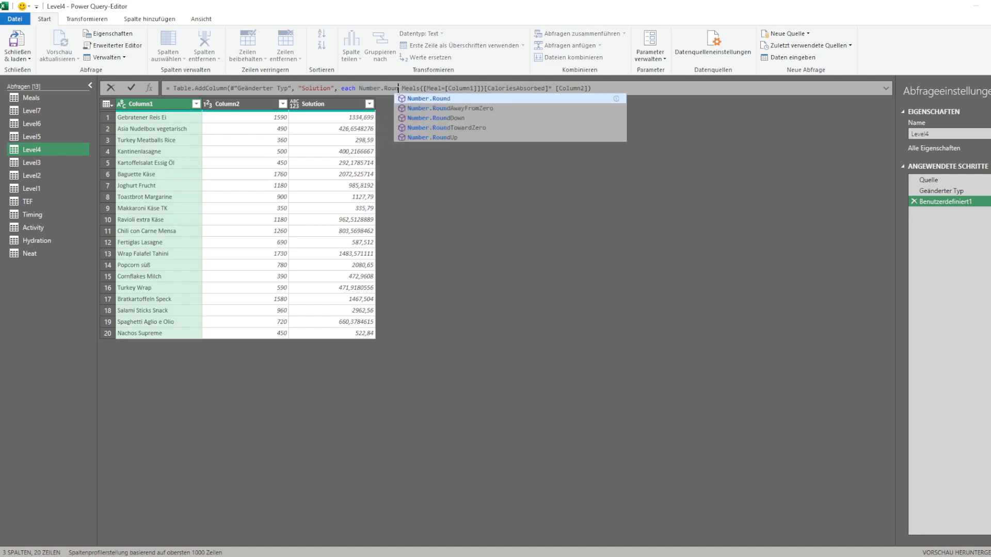
{"action": "type", "text": "("}
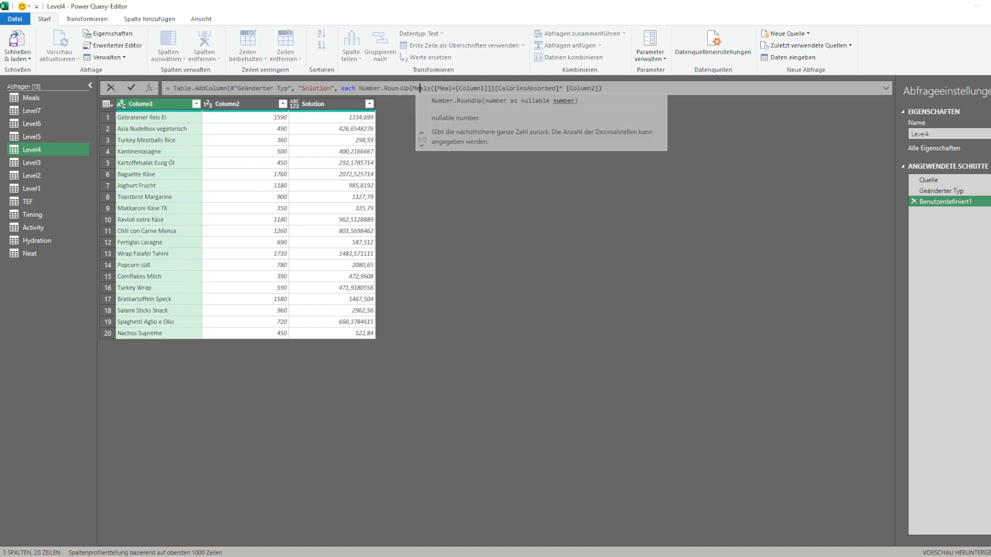
{"action": "key", "text": "End"}
{"action": "type", "text": ")"}
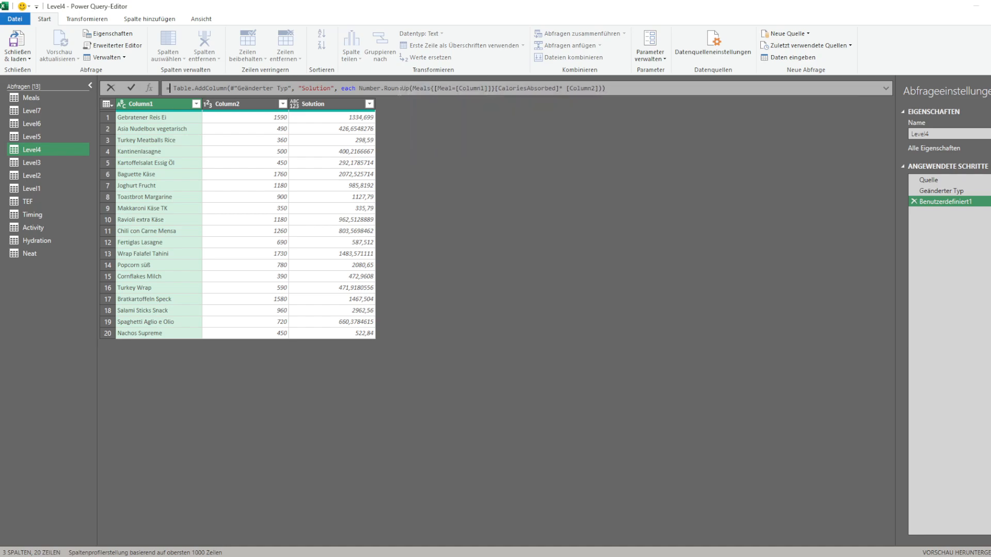
Wrap the Level4 Table.AddColumn call in Table.SelectColumns to keep only the "Solution" column, and apply the formula
{"action": "key", "text": "Home"}
{"action": "key", "text": "Right"}
{"action": "type", "text": "tablese"}
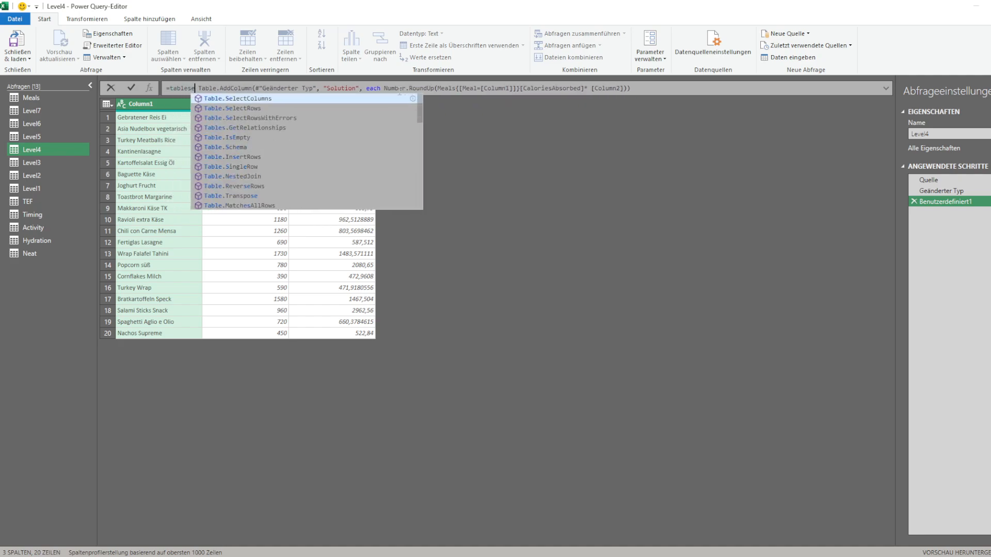
{"action": "key", "text": "Tab"}
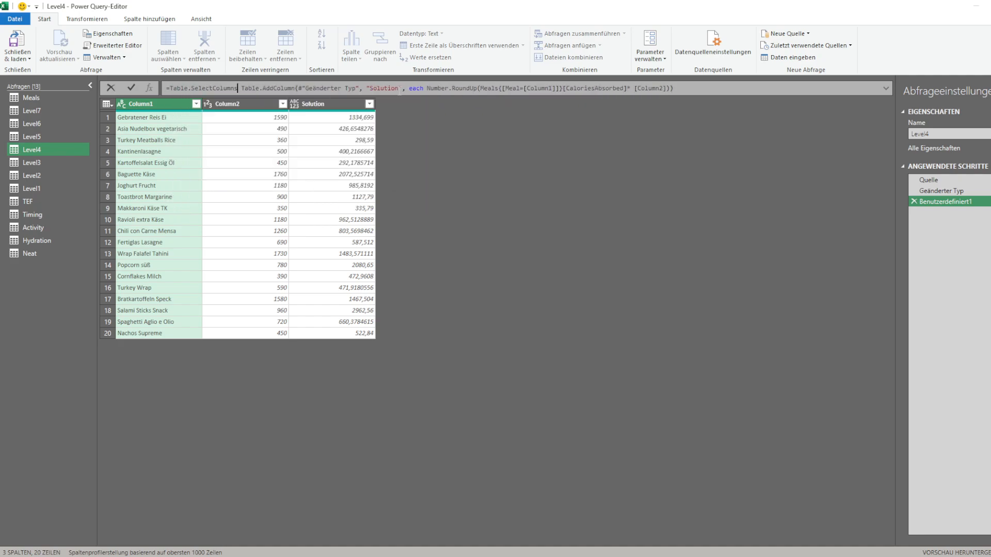
{"action": "type", "text": "("}
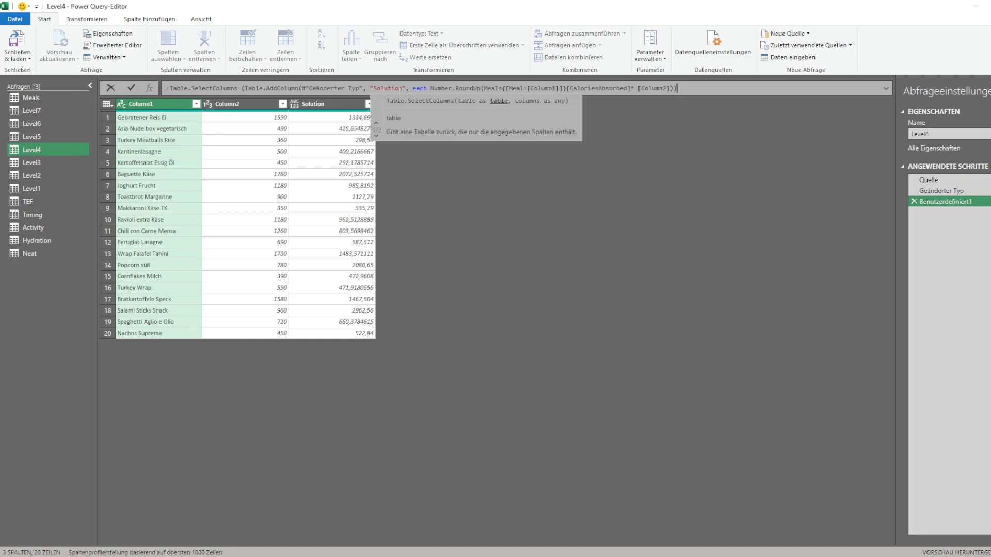
{"action": "key", "text": "End"}
{"action": "type", "text": "m"}
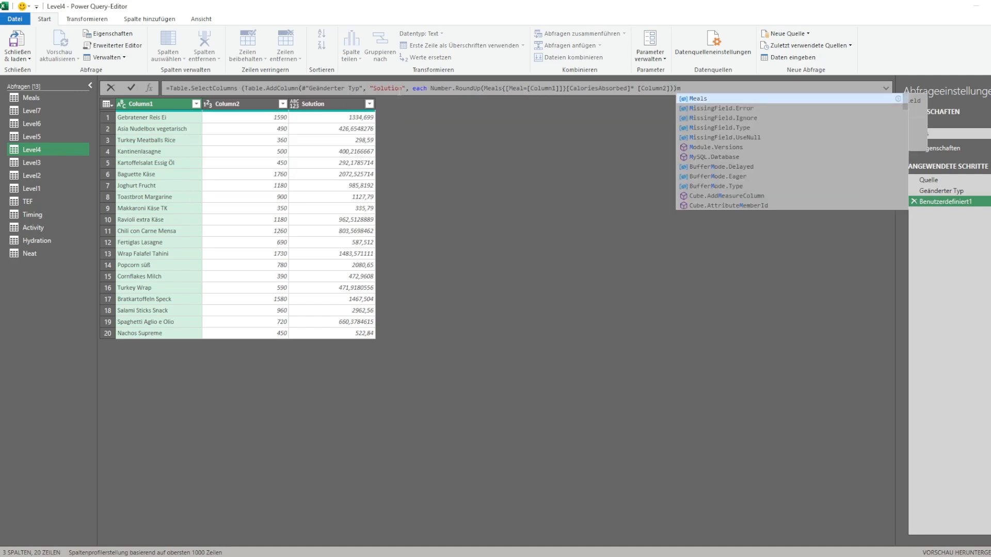
{"action": "key", "text": "BackSpace"}
{"action": "type", "text": ",\"Solu"}
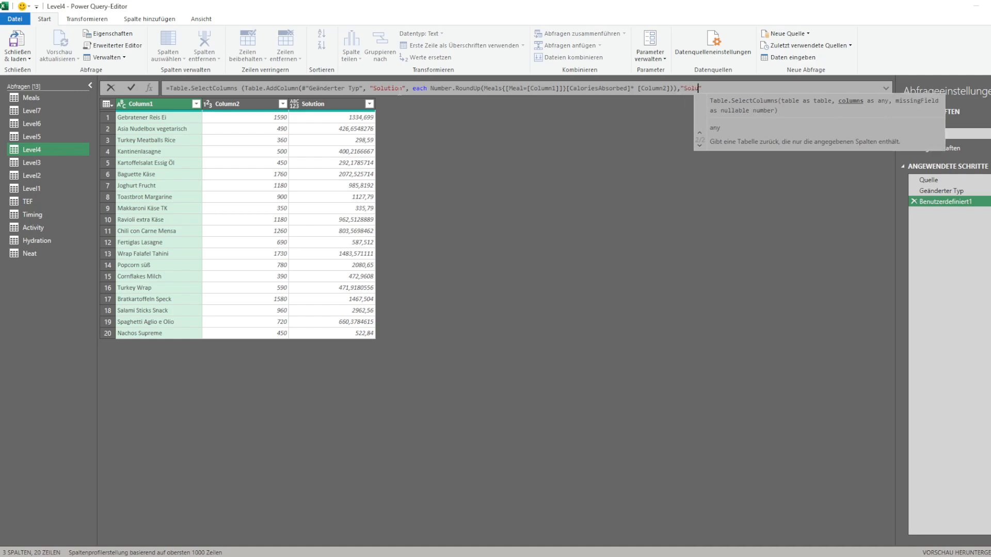
{"action": "type", "text": "tion\")"}
{"action": "key", "text": "Return"}
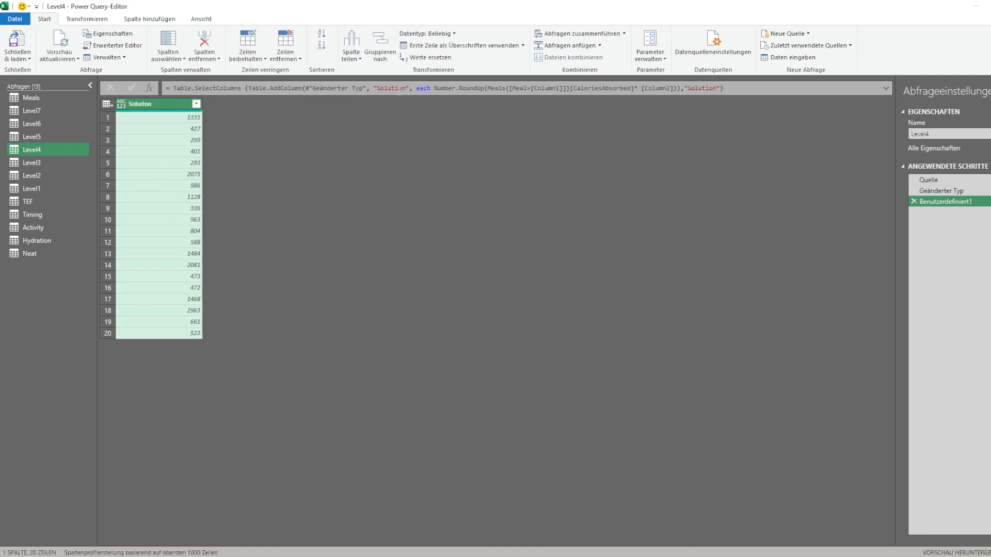
Add Int64.Type as the column type of the Level4 Table.AddColumn call and apply the formula
{"action": "left_click", "coordinate": [674, 88]}
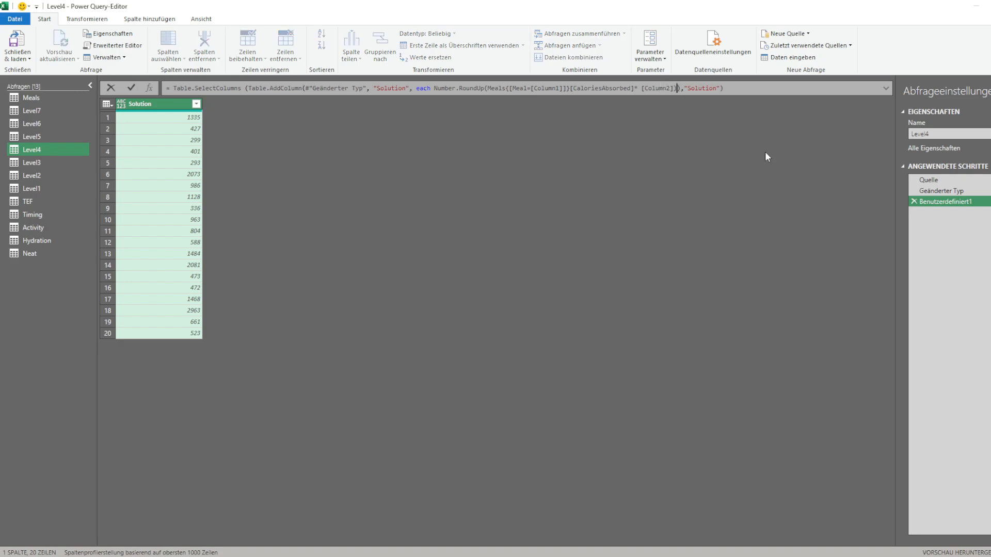
{"action": "type", "text": ","}
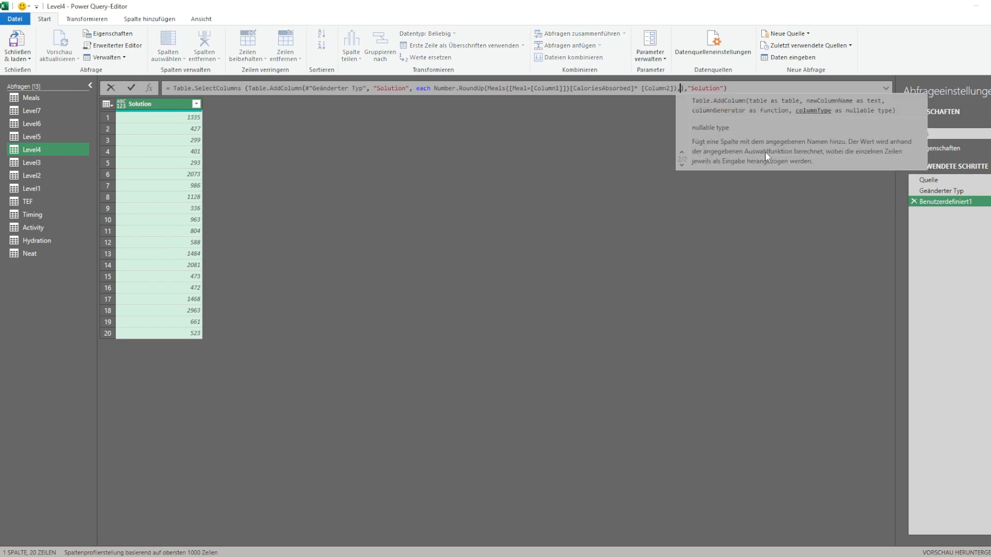
{"action": "type", "text": "int"}
{"action": "key", "text": "Down"}
{"action": "key", "text": "Down"}
{"action": "key", "text": "Down"}
{"action": "key", "text": "Down"}
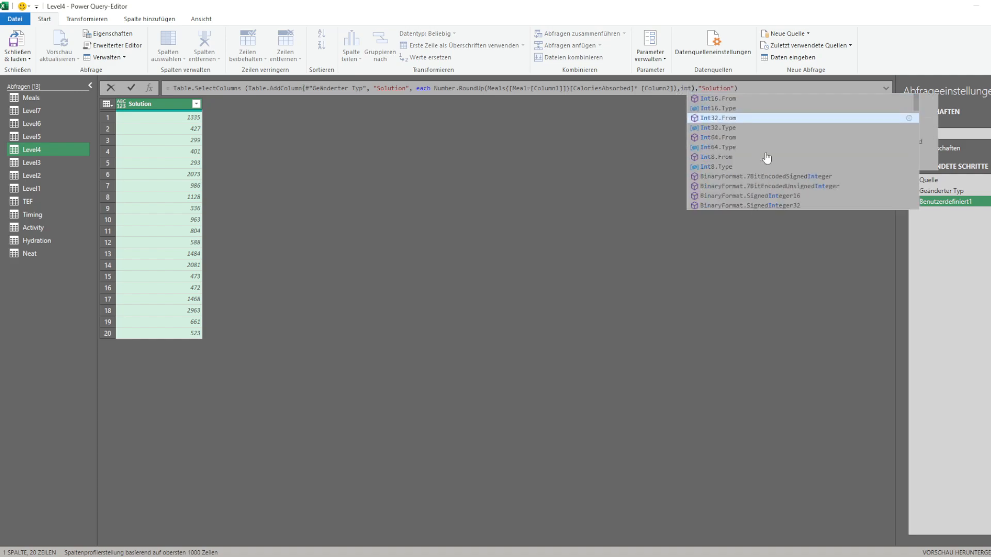
{"action": "key", "text": "Down"}
{"action": "key", "text": "Tab"}
{"action": "key", "text": "Right"}
{"action": "key", "text": "Right"}
{"action": "key", "text": "Right"}
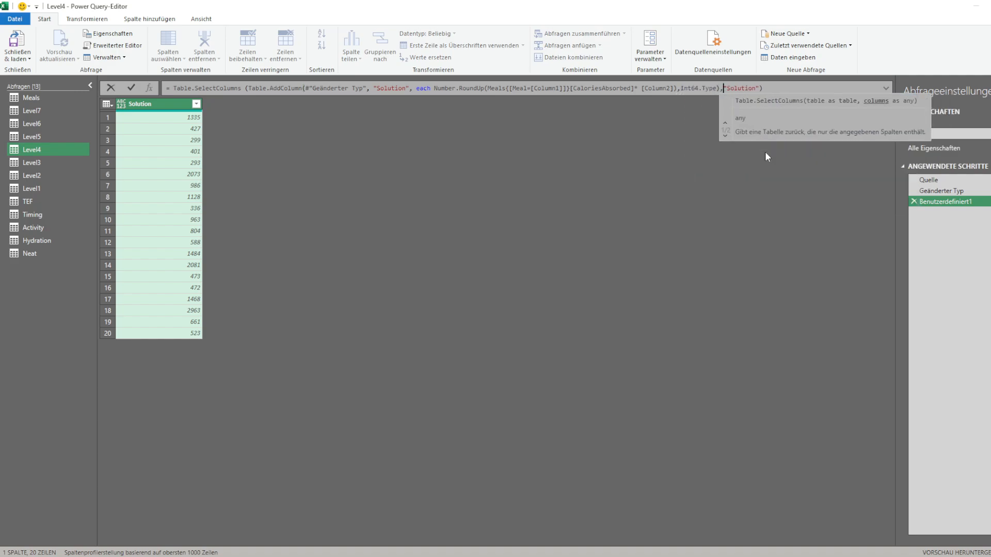
{"action": "key", "text": "Return"}
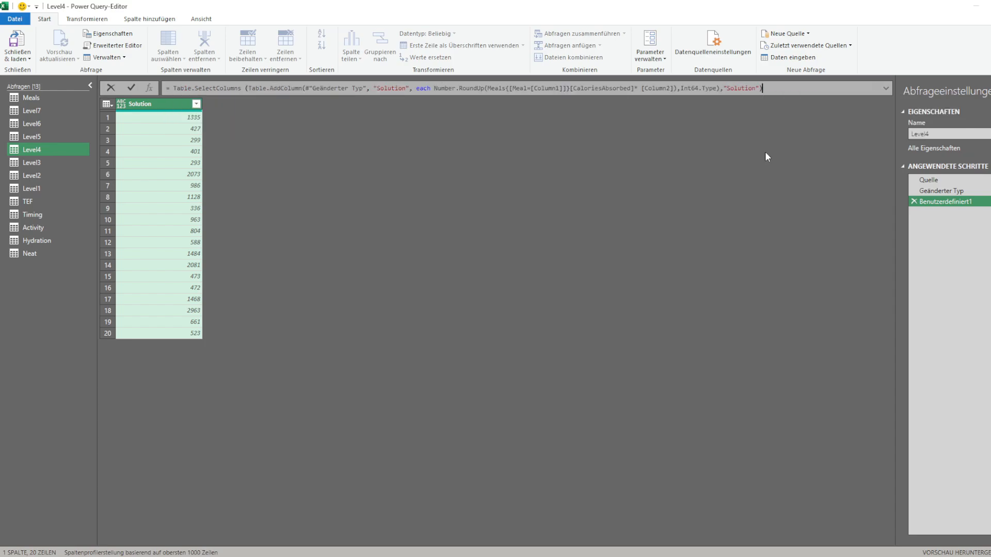
Close and load the queries into the Excel workbook, then review the Level 4 answers and the Level 5 task on the Case sheet
{"action": "left_click", "coordinate": [17, 45]}
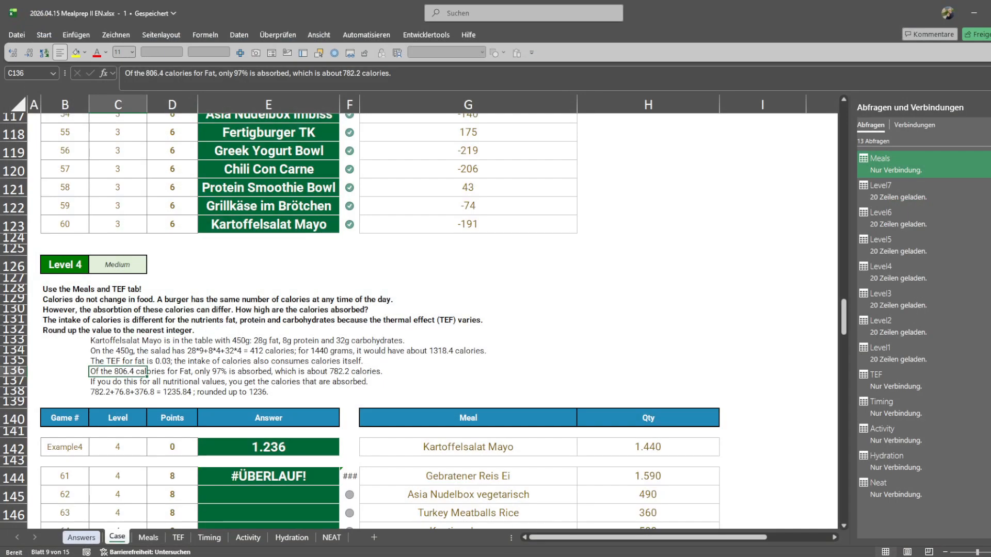
{"action": "left_click", "coordinate": [311, 293]}
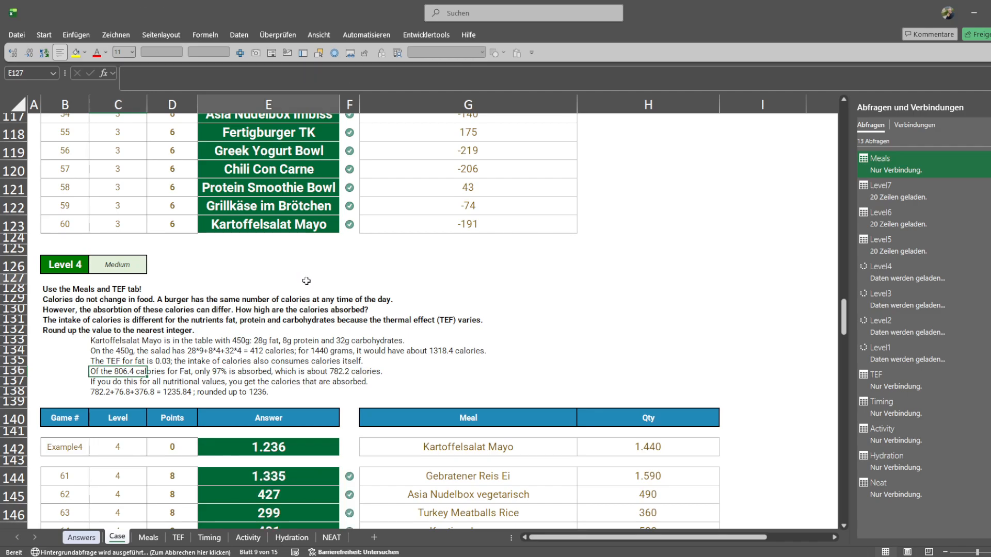
{"action": "scroll", "coordinate": [311, 287], "scroll_direction": "down", "scroll_amount": 10}
{"action": "left_click", "coordinate": [312, 281]}
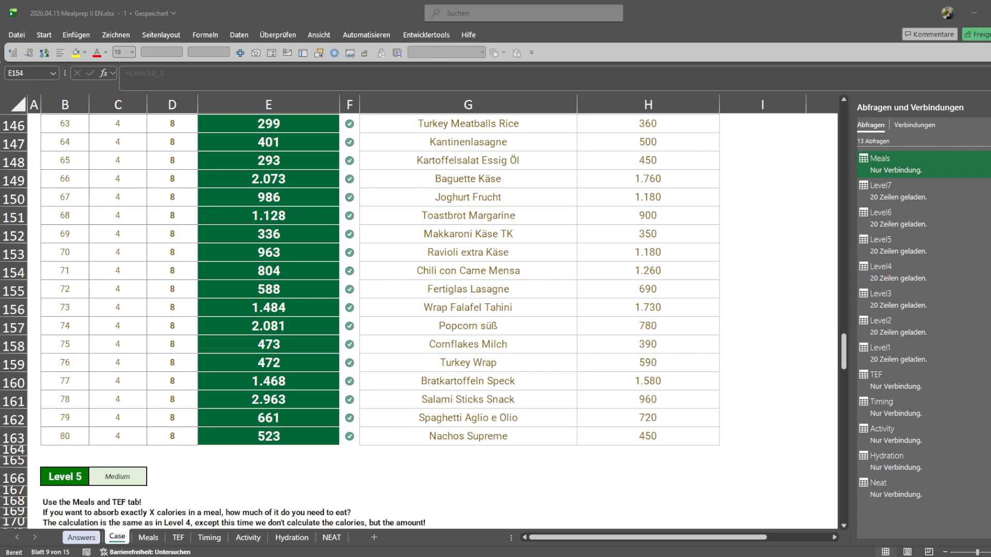
{"action": "key", "text": "ctrl+Down"}
{"action": "scroll", "coordinate": [361, 320], "scroll_direction": "down", "scroll_amount": 2}
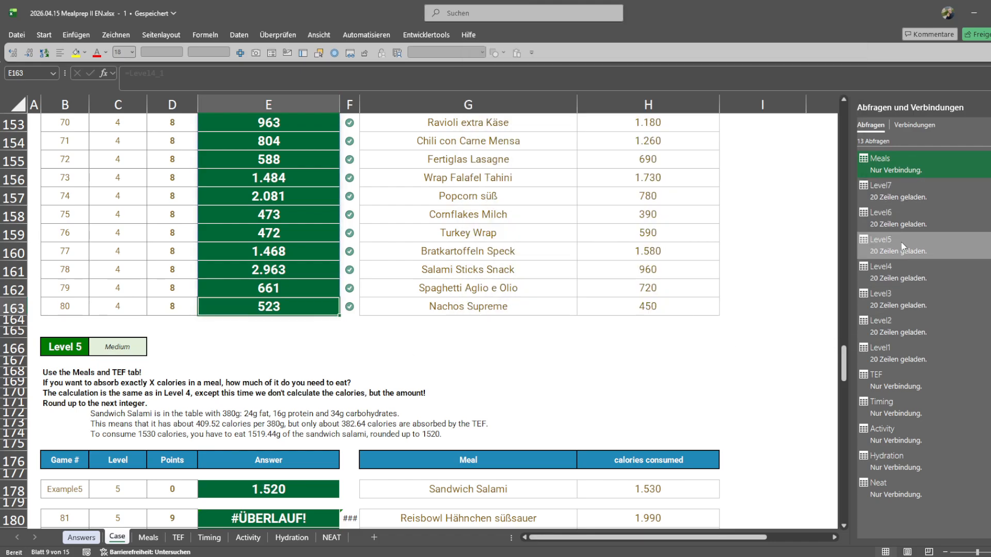
Reopen the Power Query editor and view the Level5 query alongside the columns of the Meals query
{"action": "double_click", "coordinate": [907, 264]}
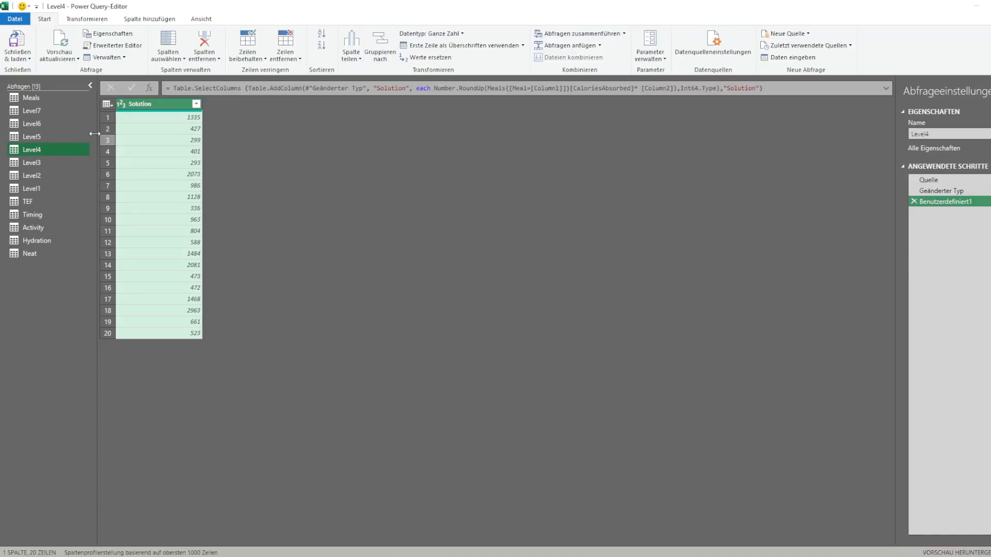
{"action": "left_click", "coordinate": [44, 139]}
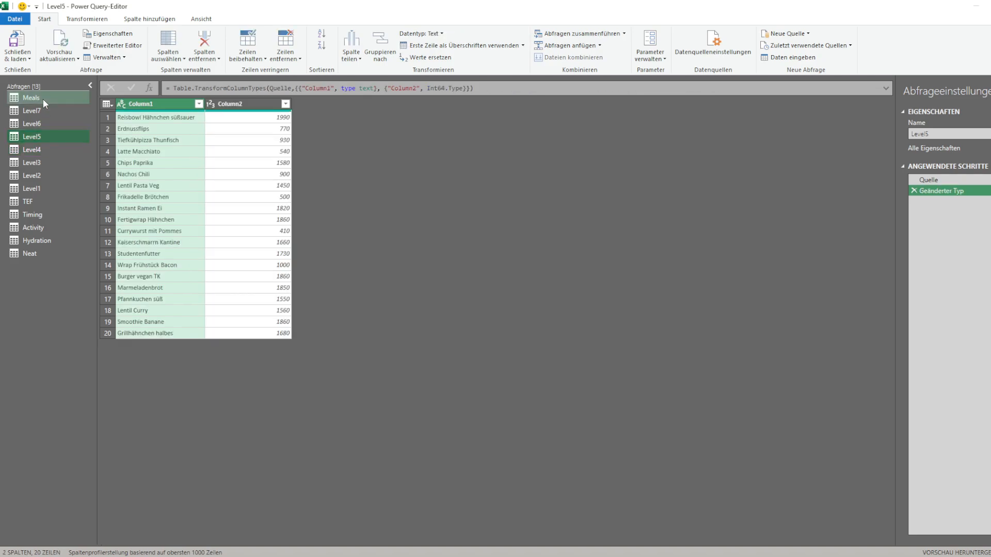
{"action": "left_click", "coordinate": [42, 98]}
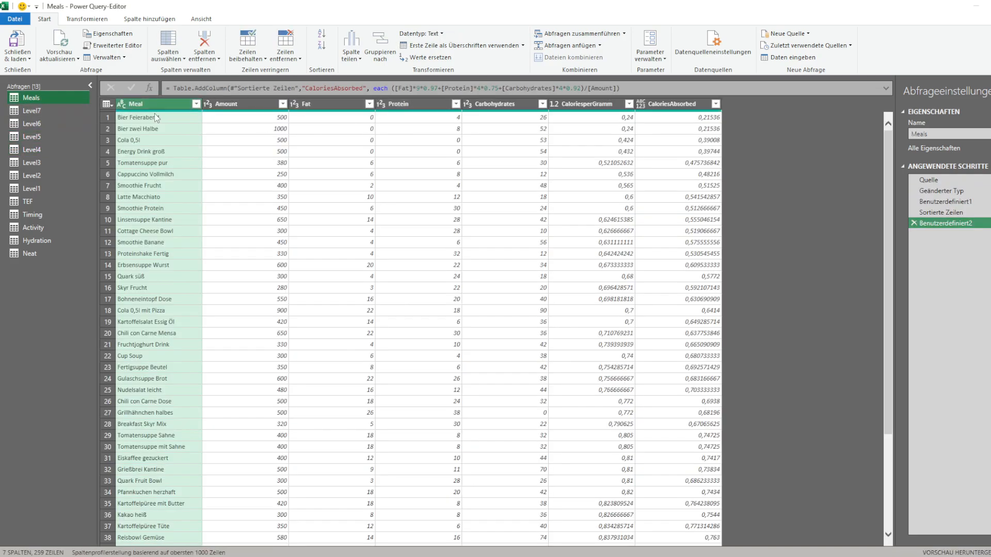
{"action": "left_click", "coordinate": [46, 139]}
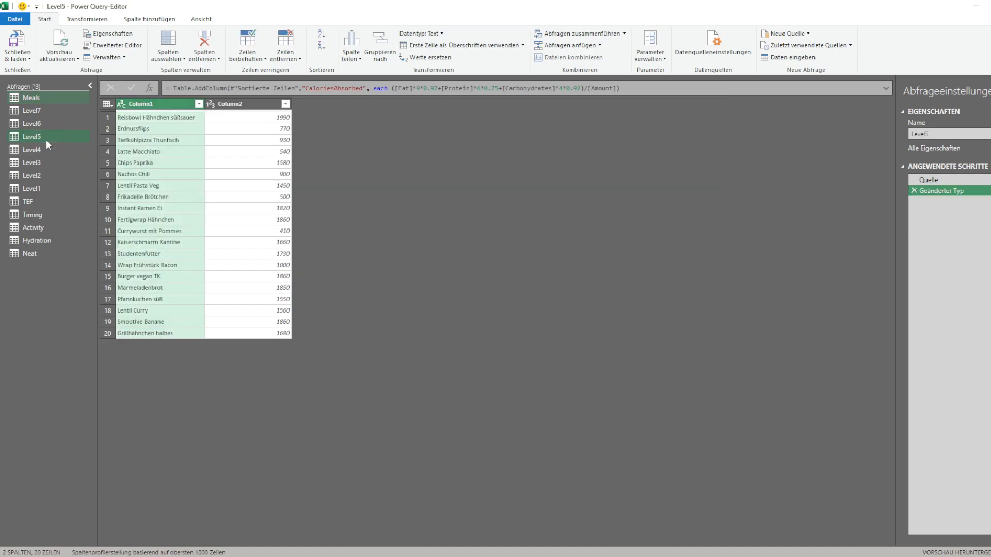
Add a custom step to the Level5 query that calls Table.AddColumn on #"Geänderter Typ" with the new column name "Solution"
{"action": "left_click", "coordinate": [197, 129]}
{"action": "left_click", "coordinate": [132, 20]}
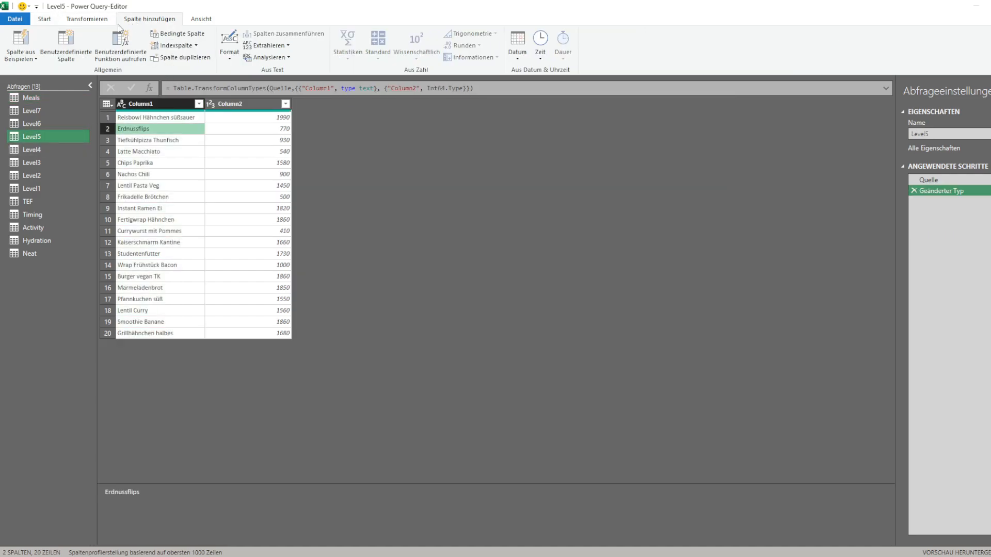
{"action": "left_click", "coordinate": [149, 88]}
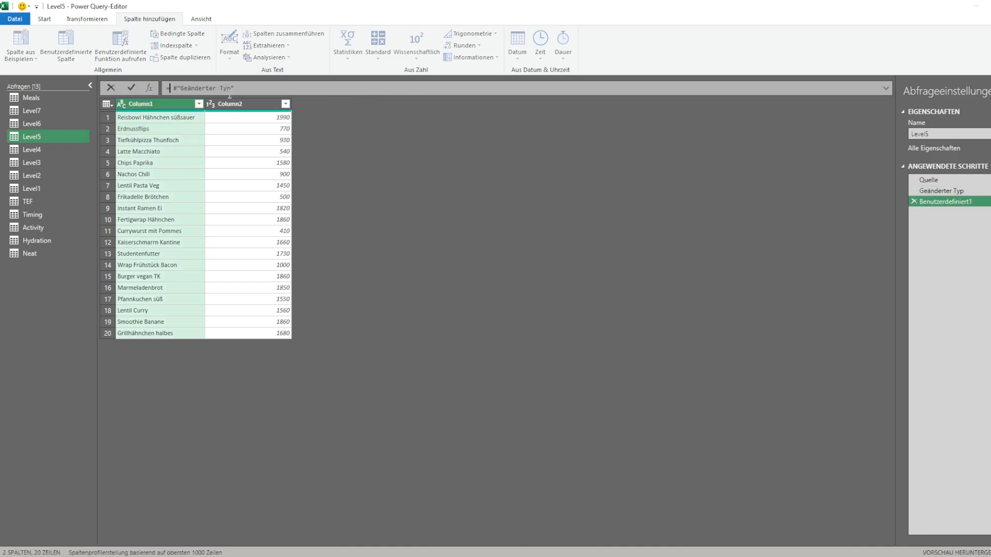
{"action": "type", "text": "Tableadd"}
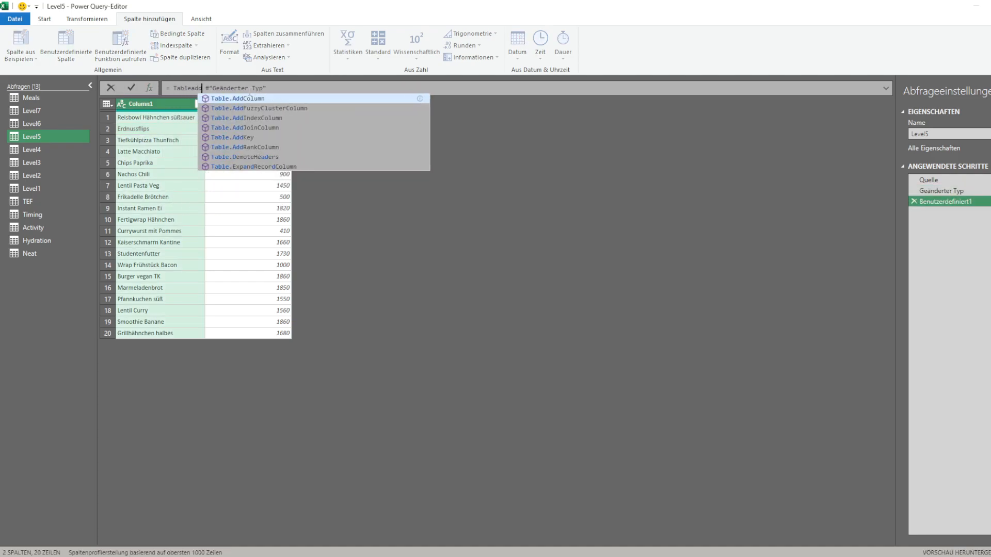
{"action": "left_click", "coordinate": [250, 98]}
{"action": "type", "text": "()"}
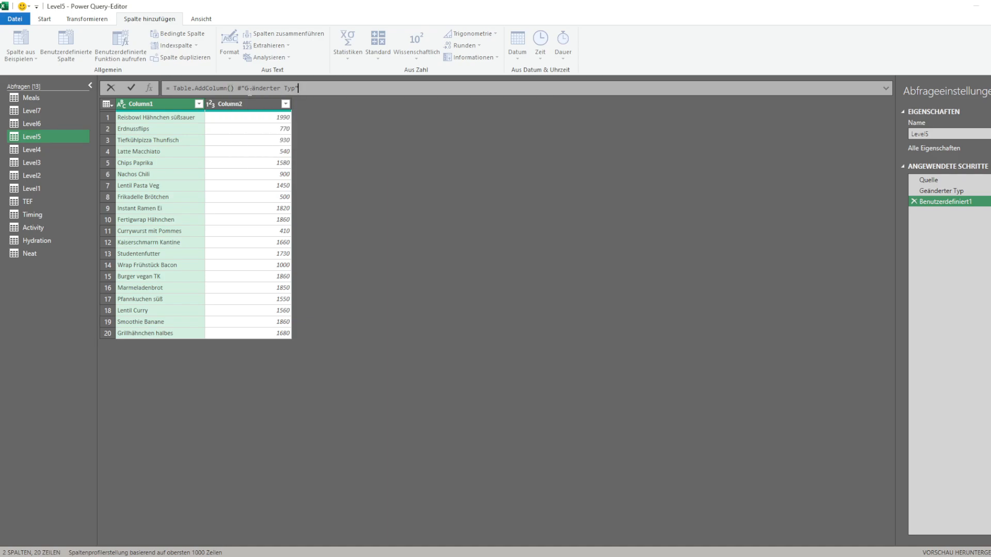
{"action": "key", "text": "Delete"}
{"action": "key", "text": "End"}
{"action": "type", "text": ", \"So"}
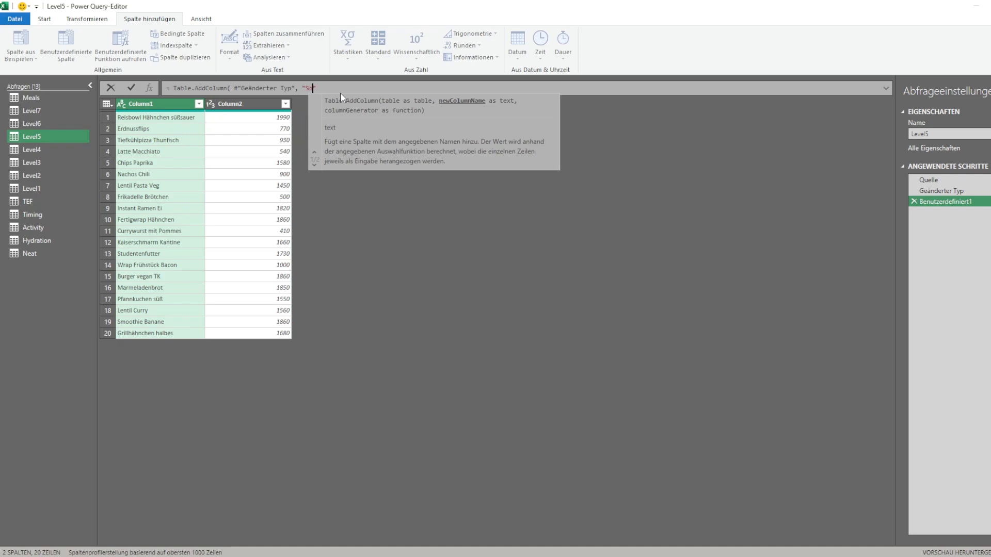
{"action": "type", "text": "lution\" ,"}
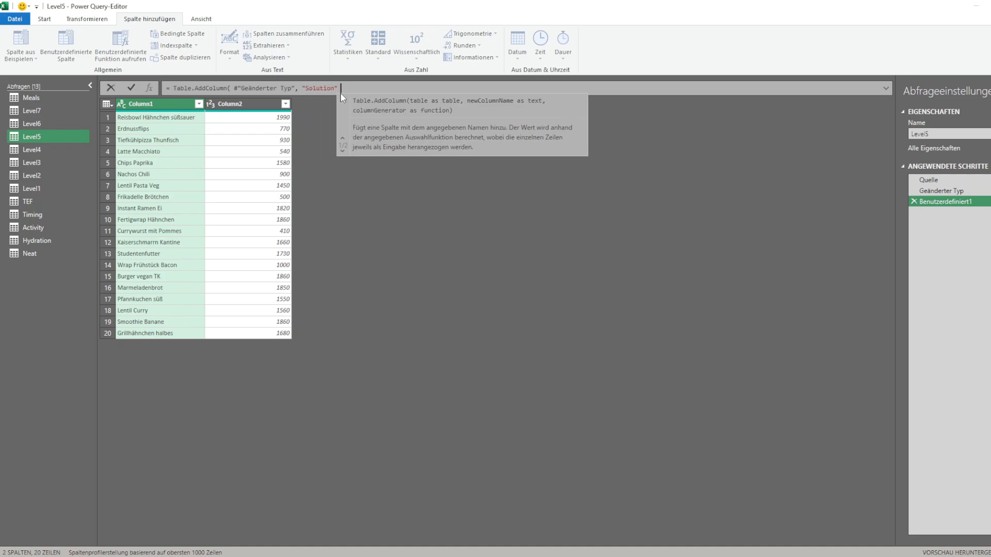
Complete the column generator as each Meals{[Meal =[Column1]]}, close the function call and apply the formula
{"action": "type", "text": " Mea"}
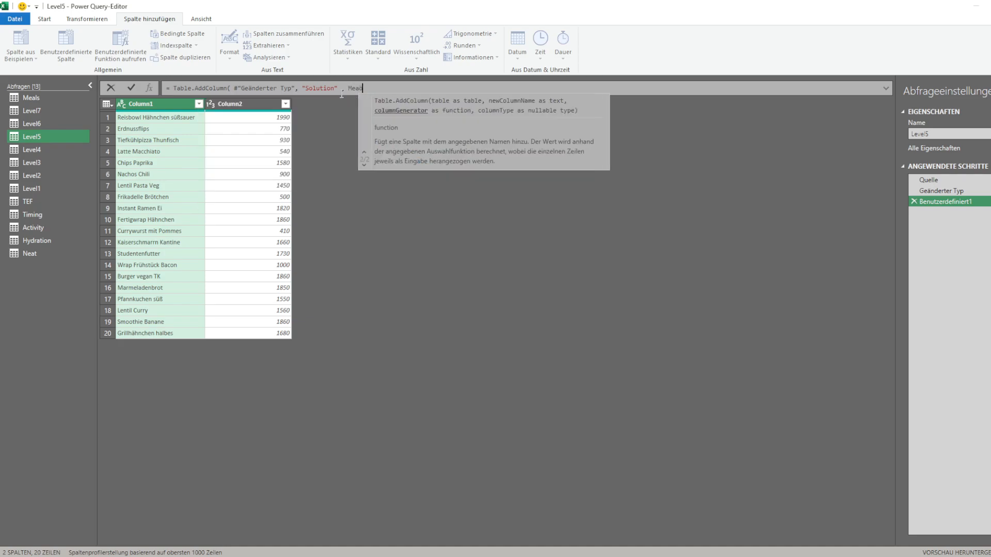
{"action": "key", "text": "BackSpace"}
{"action": "key", "text": "BackSpace"}
{"action": "key", "text": "BackSpace"}
{"action": "type", "text": "each "}
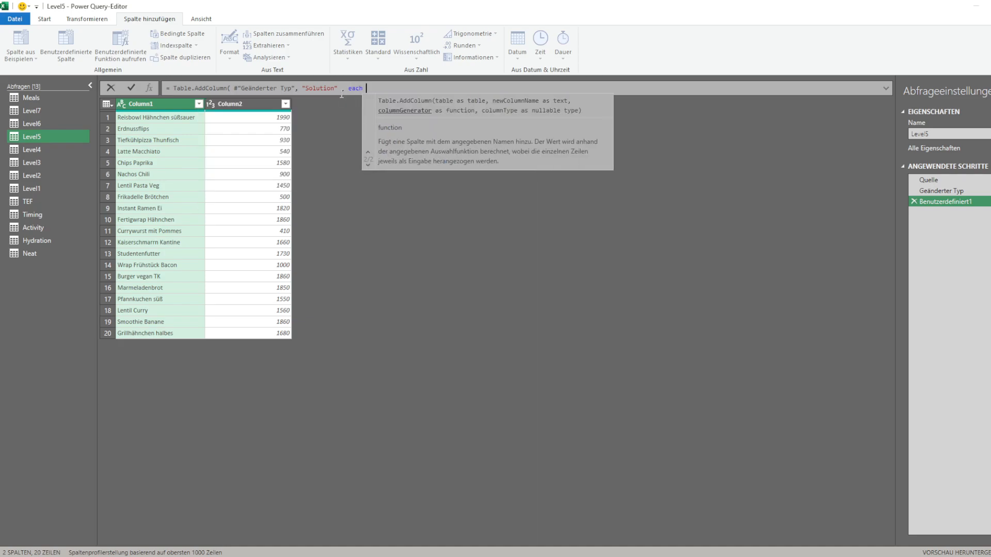
{"action": "type", "text": "Meals"}
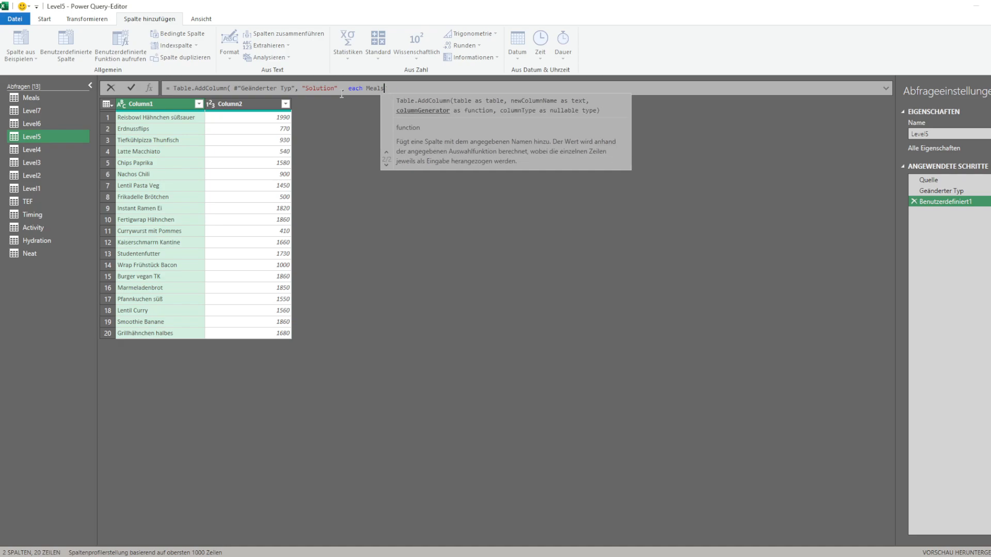
{"action": "type", "text": "(["}
{"action": "type", "text": "Meal ="}
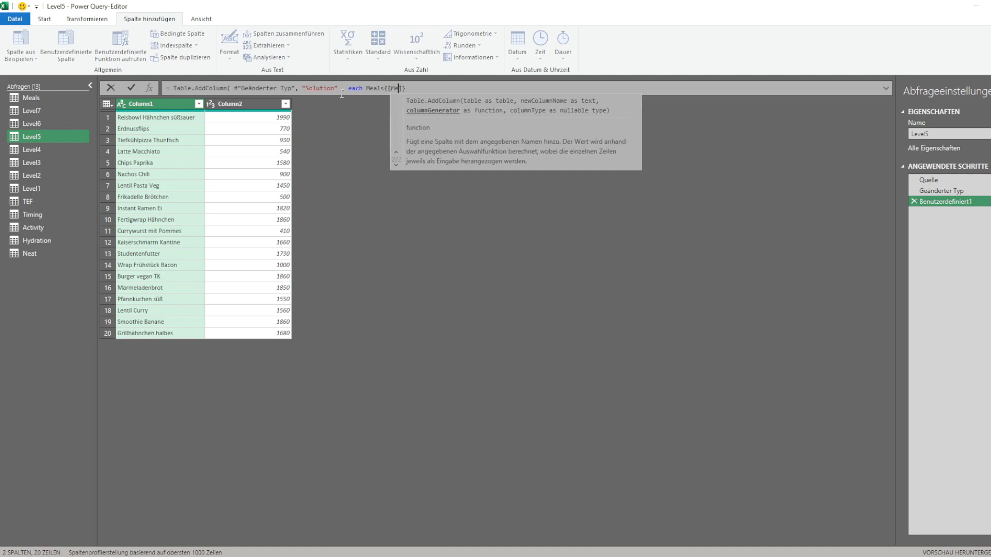
{"action": "type", "text": "["}
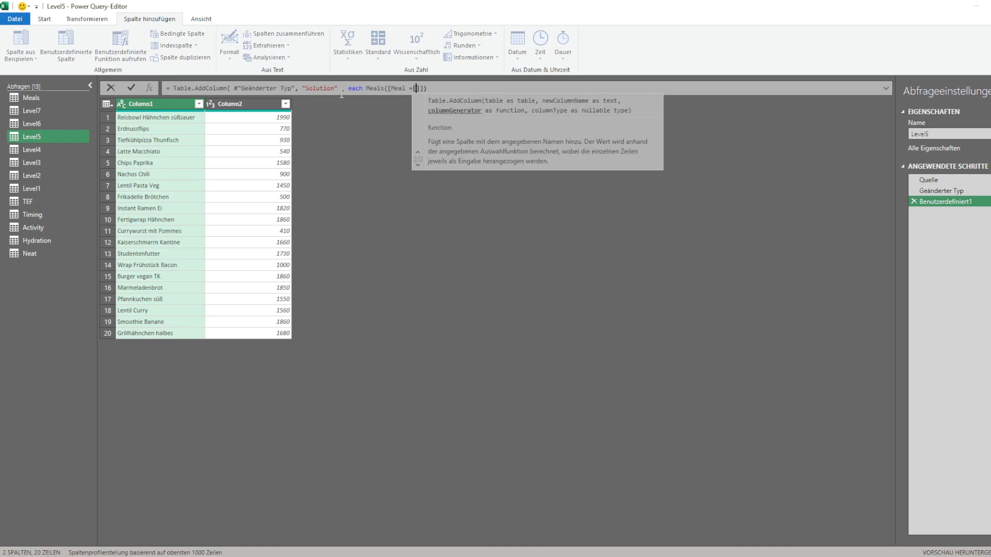
{"action": "type", "text": "Column1"}
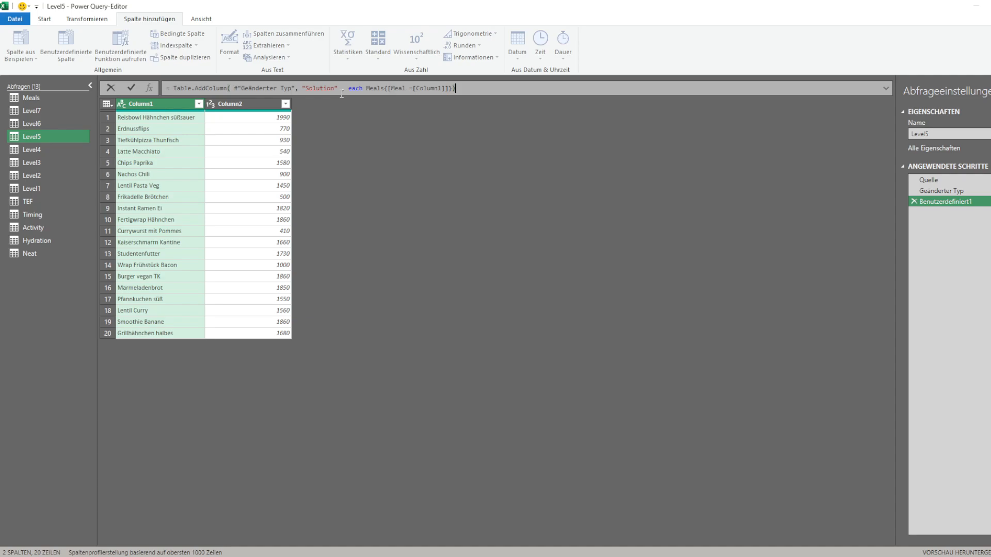
{"action": "key", "text": "Return"}
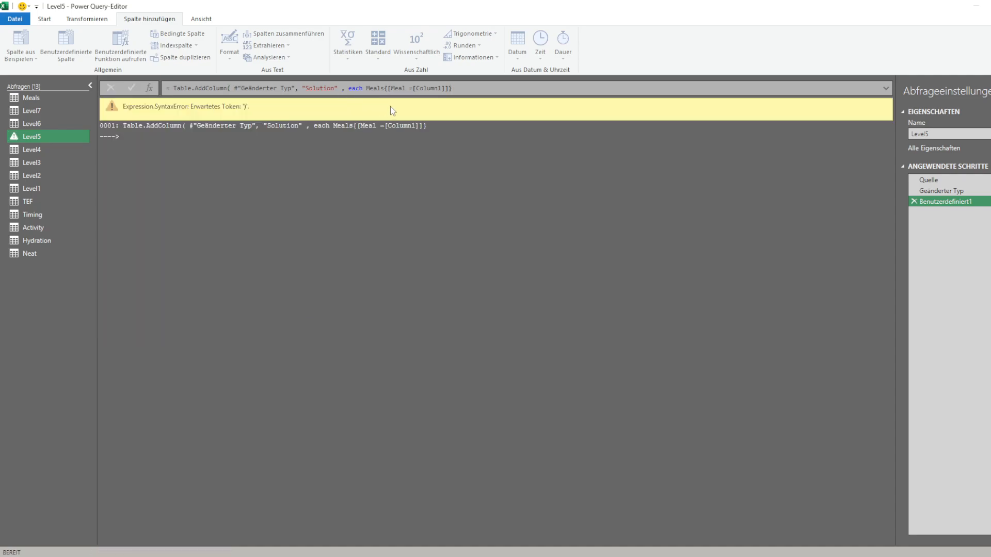
{"action": "left_click", "coordinate": [468, 88]}
{"action": "type", "text": ")"}
{"action": "key", "text": "Return"}
Inspect the first looked-up Meals record, append [CaloriesAbsorbed] to the lookup and apply the formula
{"action": "left_click", "coordinate": [329, 118]}
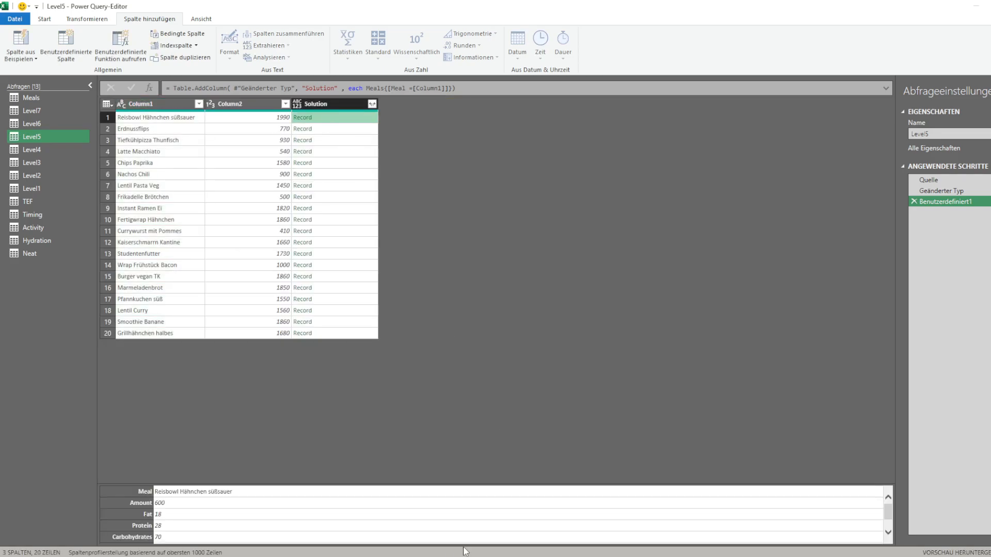
{"action": "scroll", "coordinate": [182, 524], "scroll_direction": "down", "scroll_amount": 1}
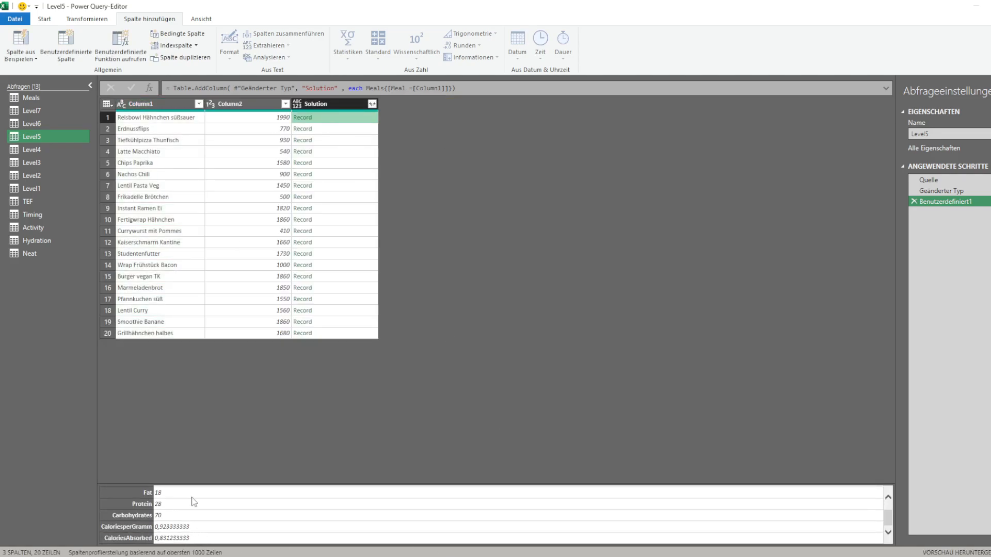
{"action": "left_click", "coordinate": [451, 89]}
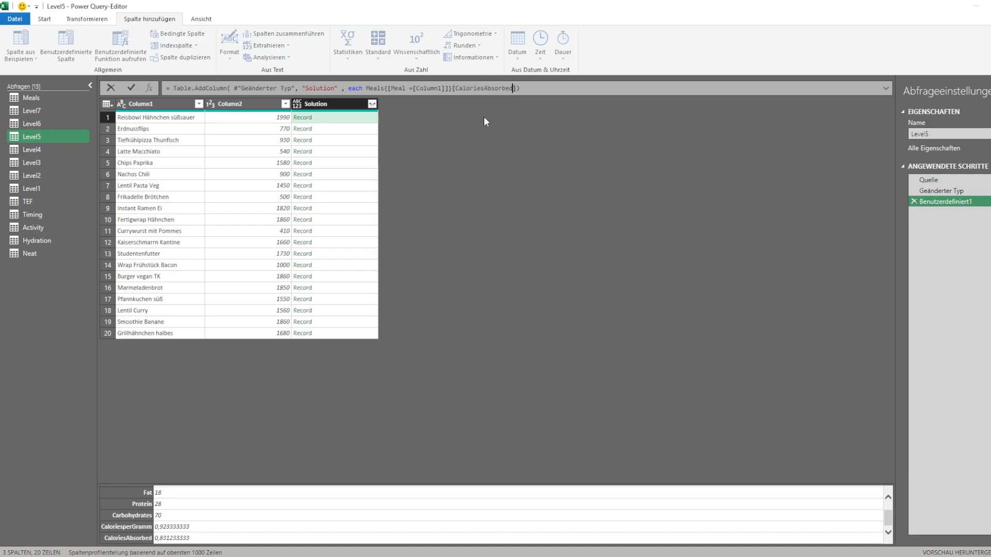
{"action": "key", "text": "Return"}
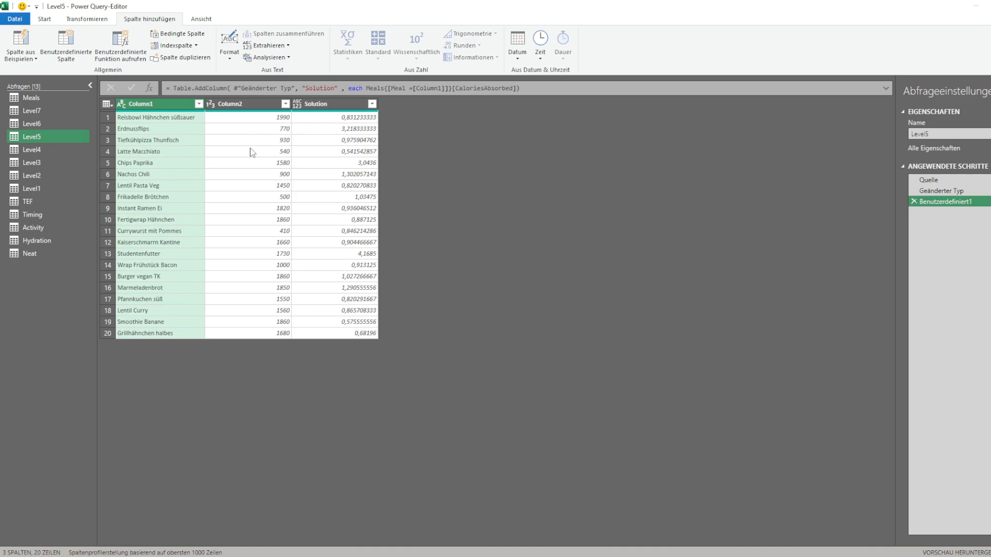
Change the Solution calculation to [Column2] divided by the looked-up CaloriesAbsorbed value, bracketing the divisor, and apply the formula
{"action": "left_click", "coordinate": [49, 97]}
{"action": "left_click", "coordinate": [48, 137]}
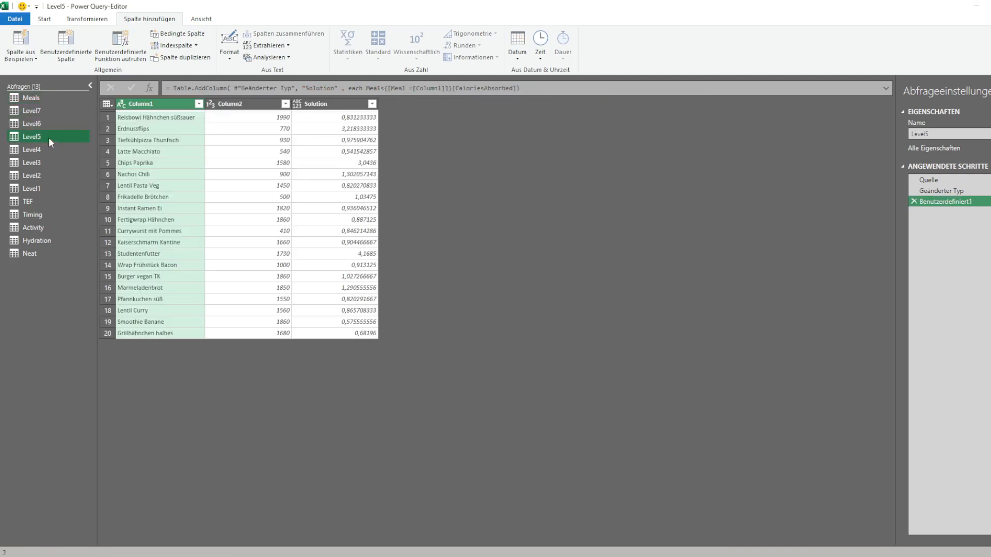
{"action": "left_click", "coordinate": [262, 120]}
{"action": "left_click", "coordinate": [317, 119]}
{"action": "left_click", "coordinate": [259, 116]}
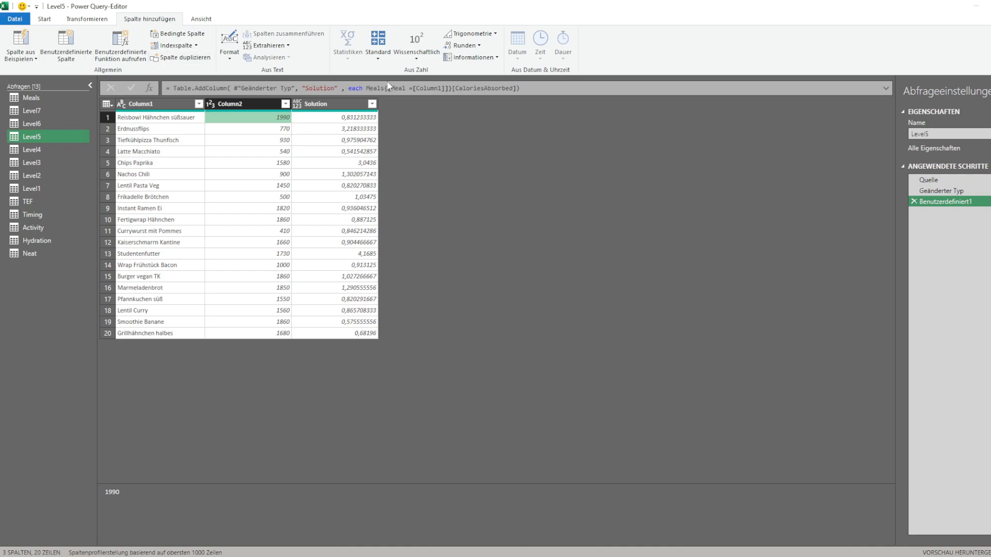
{"action": "left_click", "coordinate": [367, 88]}
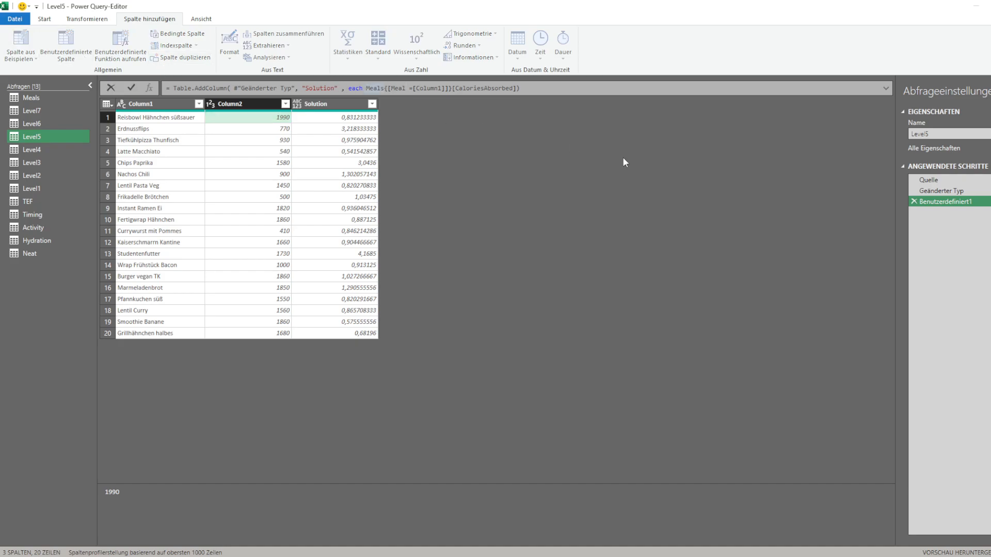
{"action": "type", "text": "[Column2]/("}
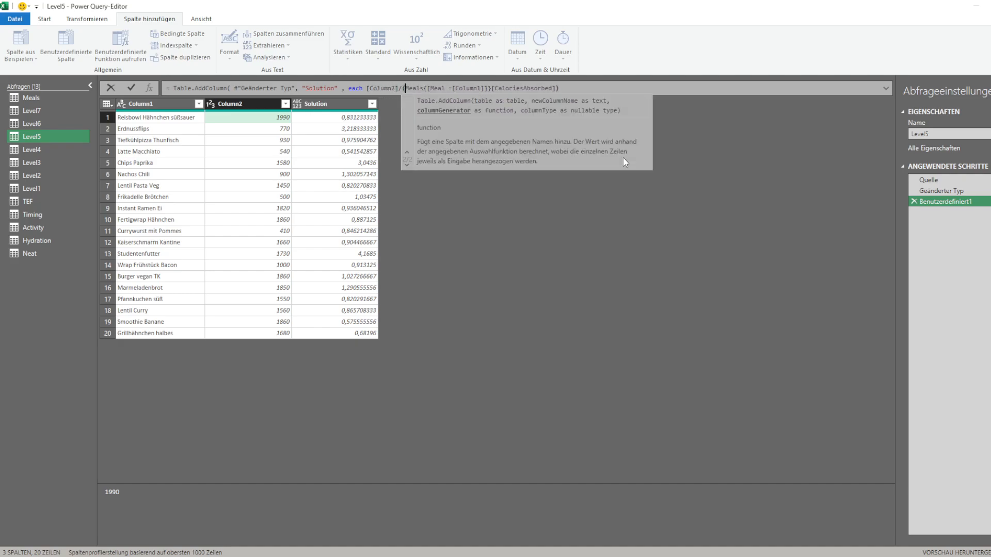
{"action": "key", "text": "End"}
{"action": "type", "text": ")"}
{"action": "key", "text": "Return"}
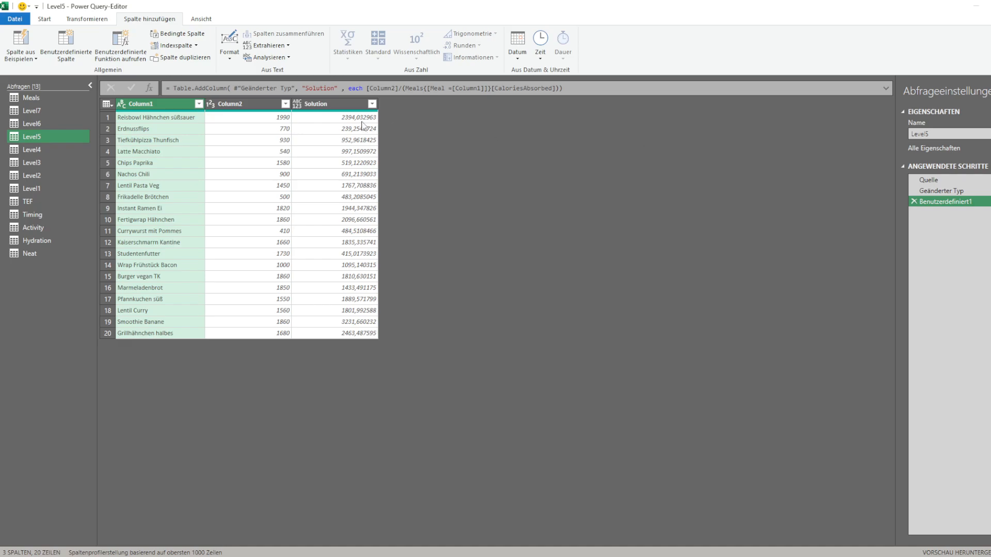
Wrap the [Column2] division in Number.RoundUp in the Level5 formula
{"action": "left_click", "coordinate": [367, 88]}
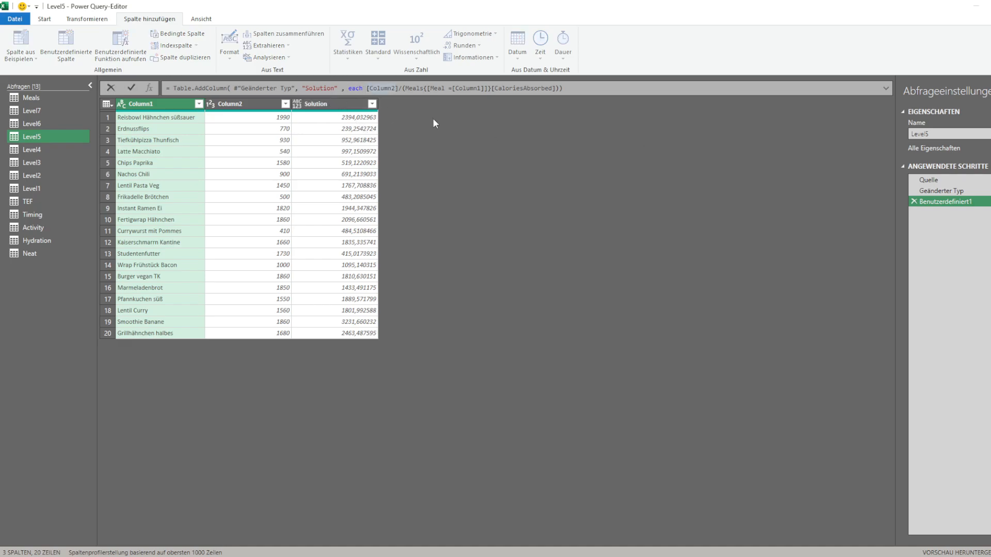
{"action": "type", "text": "Number.RoundUp"}
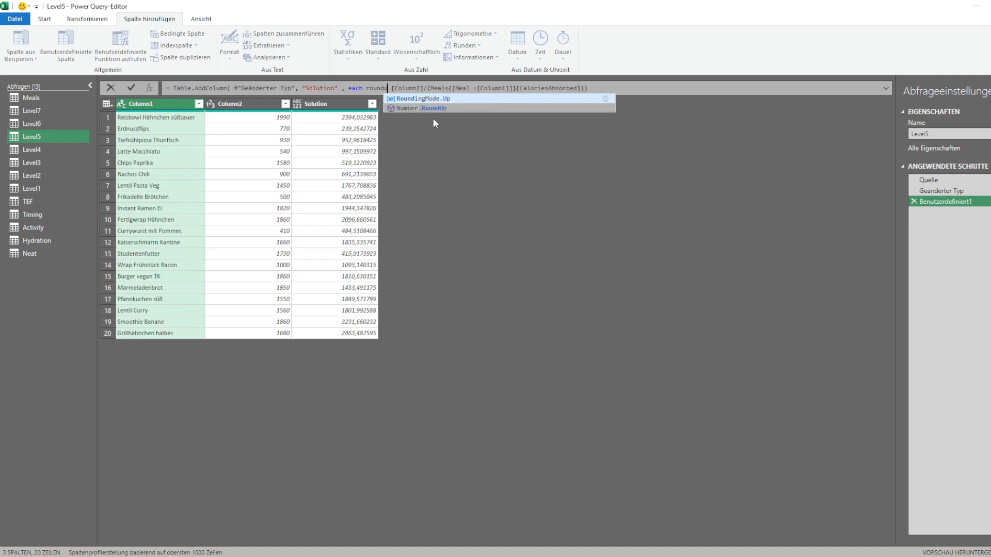
{"action": "key", "text": "Delete"}
{"action": "type", "text": "("}
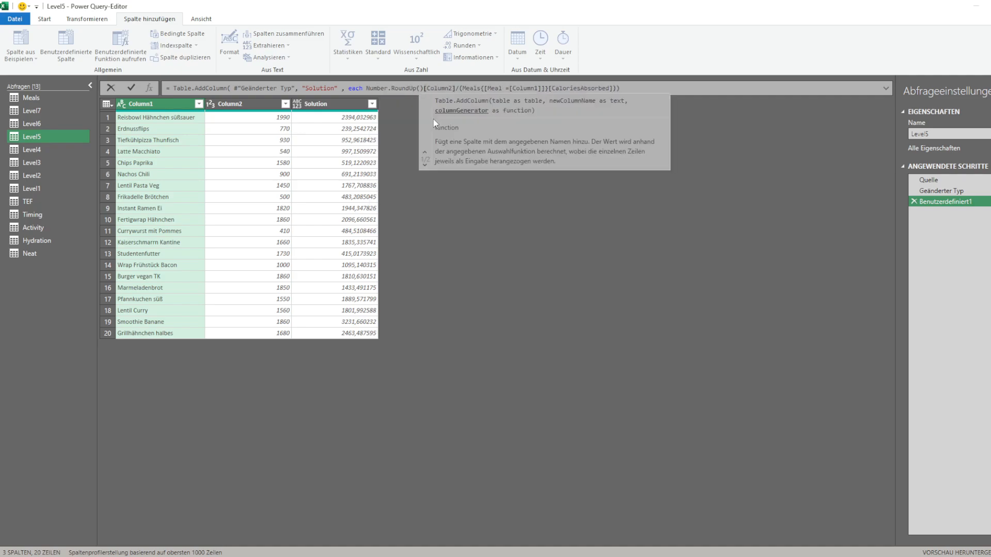
{"action": "key", "text": "End"}
{"action": "type", "text": ")"}
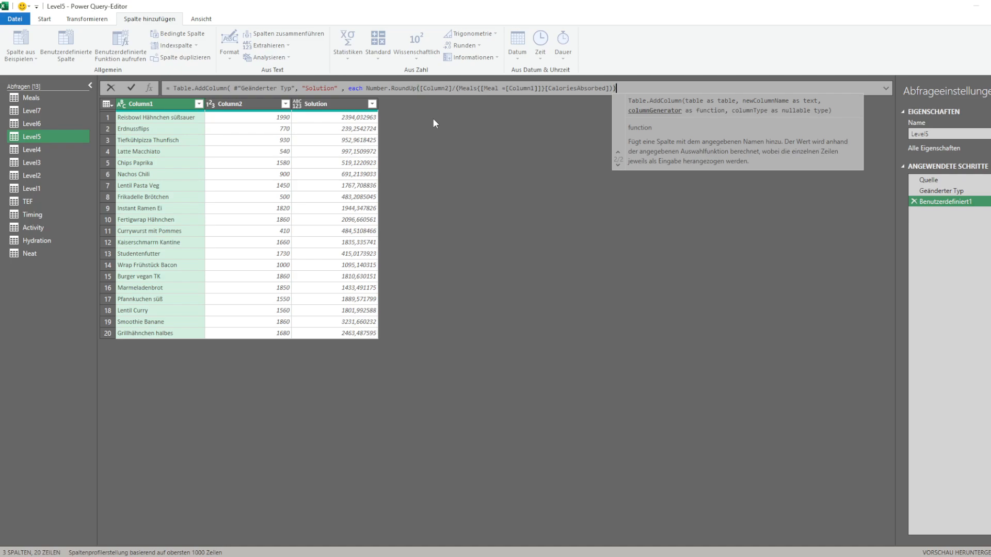
Add Int64.Type as the column type of the Level5 Table.AddColumn call
{"action": "type", "text": "Int64.Type"}
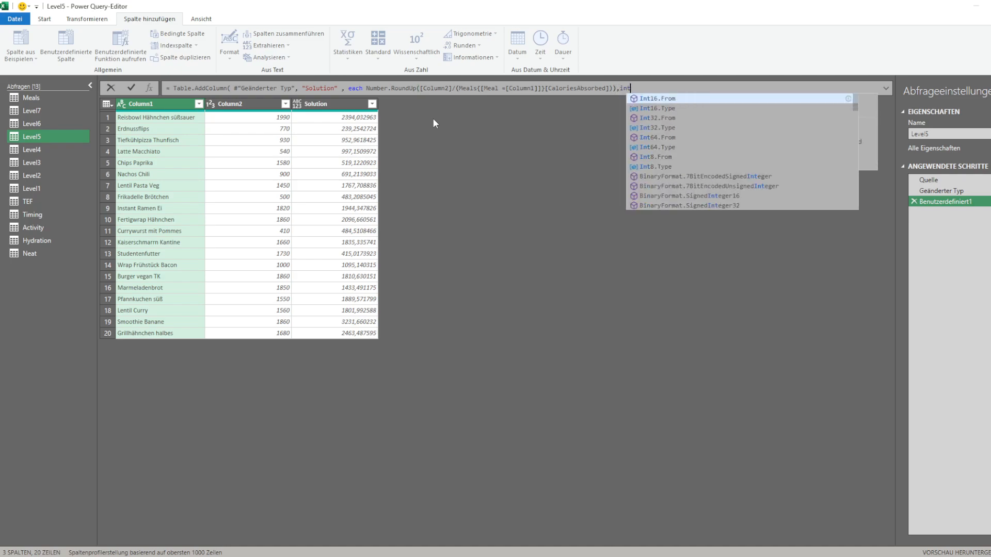
{"action": "key", "text": "Down"}
{"action": "key", "text": "Down"}
{"action": "key", "text": "Down"}
{"action": "key", "text": "Down"}
{"action": "key", "text": "Down"}
{"action": "key", "text": "Tab"}
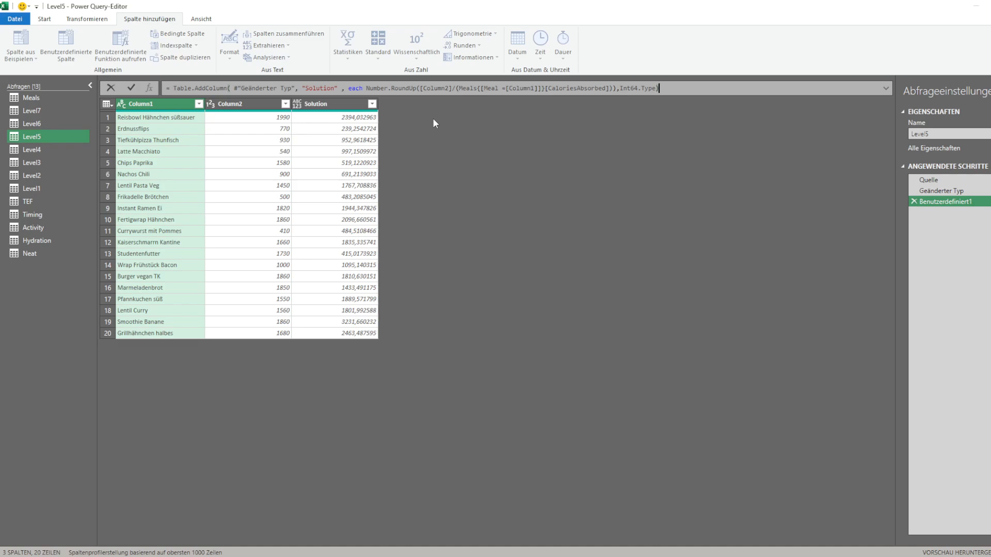
Put Table.SelectColumns in front of the Level5 Table.AddColumn call with "Solution" as the column to keep, and apply the formula
{"action": "type", "text": "),"}
{"action": "key", "text": "BackSpace"}
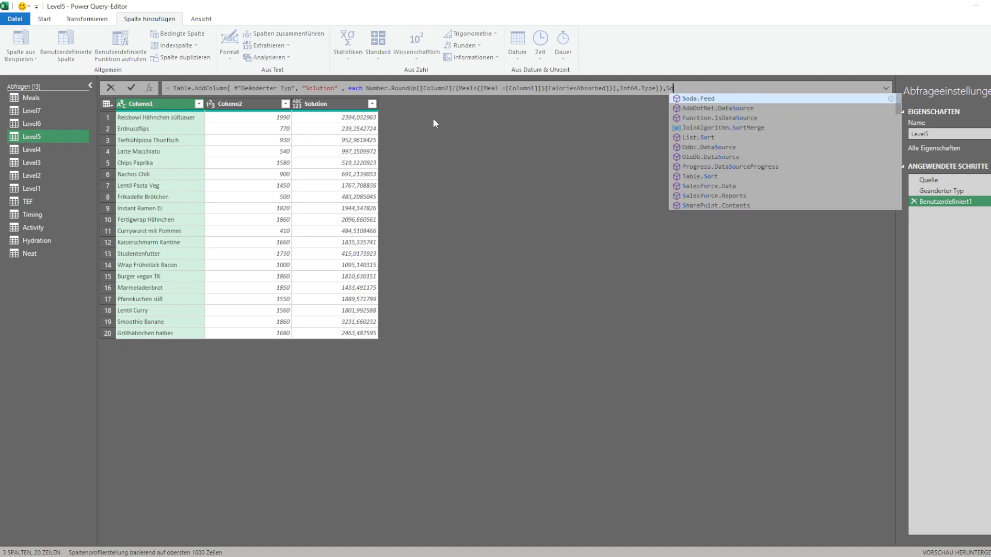
{"action": "type", "text": "\"Soltuio"}
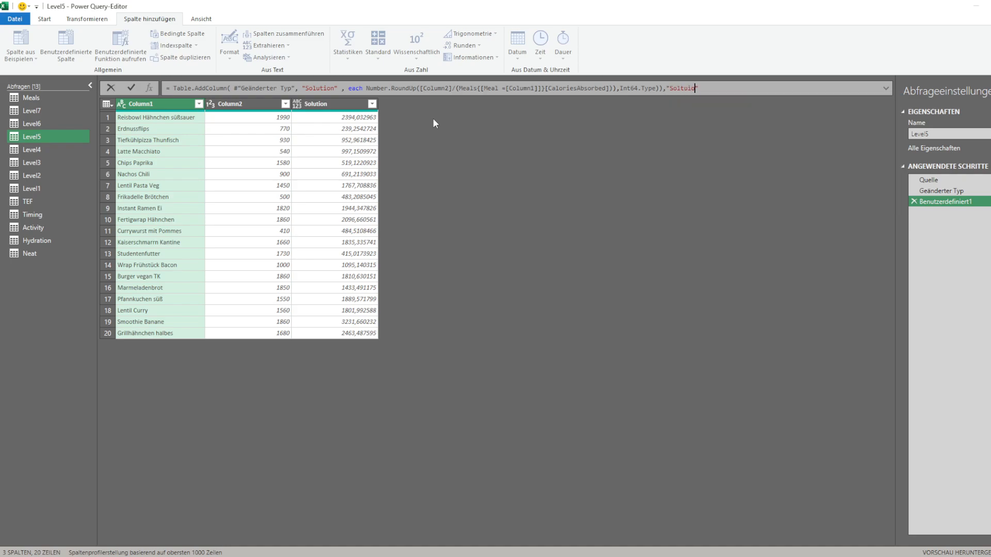
{"action": "key", "text": "BackSpace"}
{"action": "key", "text": "BackSpace"}
{"action": "type", "text": "ution"}
{"action": "type", "text": "Table.SelectColumns"}
{"action": "type", "text": "()"}
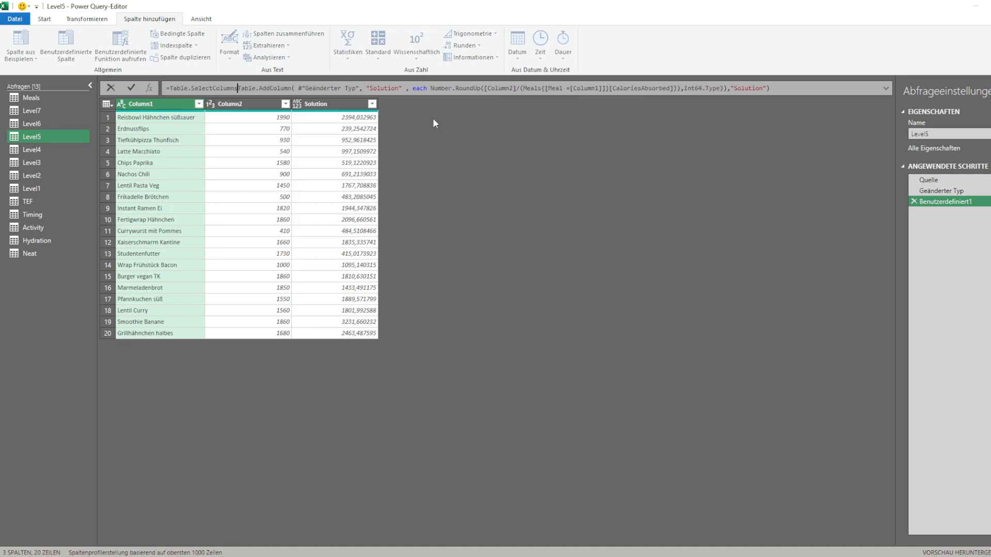
{"action": "key", "text": "Return"}
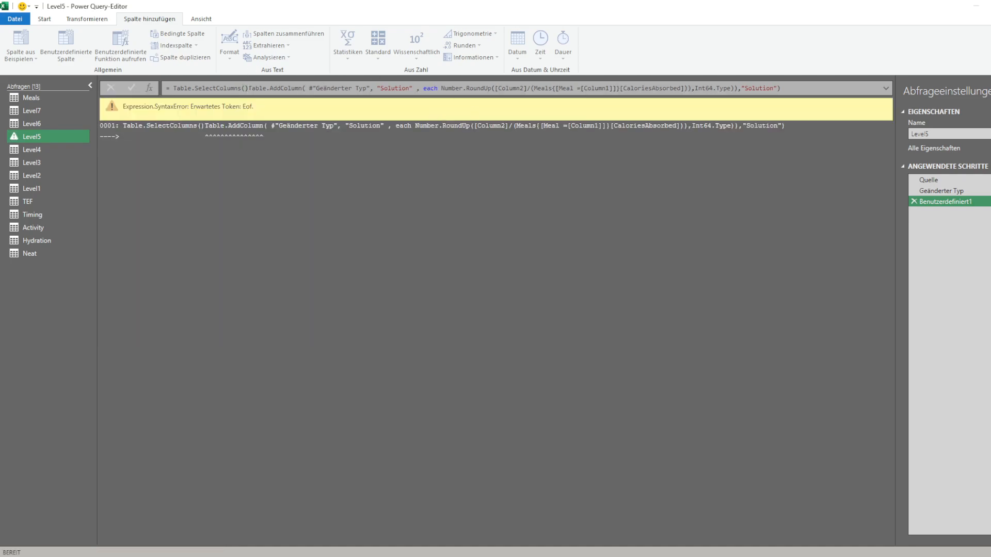
Remove the surplus closing parentheses after Table.SelectColumns( and after Int64.Type, and apply the corrected Level5 formula
{"action": "left_click", "coordinate": [250, 88]}
{"action": "key", "text": "BackSpace"}
{"action": "key", "text": "Return"}
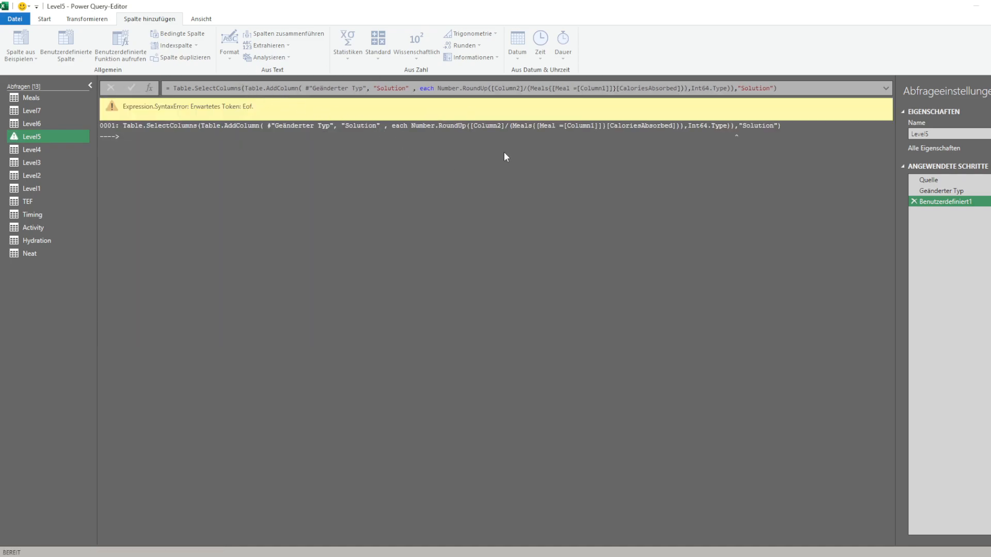
{"action": "left_click", "coordinate": [734, 89]}
{"action": "key", "text": "BackSpace"}
{"action": "key", "text": "Return"}
{"action": "left_click", "coordinate": [777, 88]}
{"action": "key", "text": "BackSpace"}
{"action": "key", "text": "Return"}
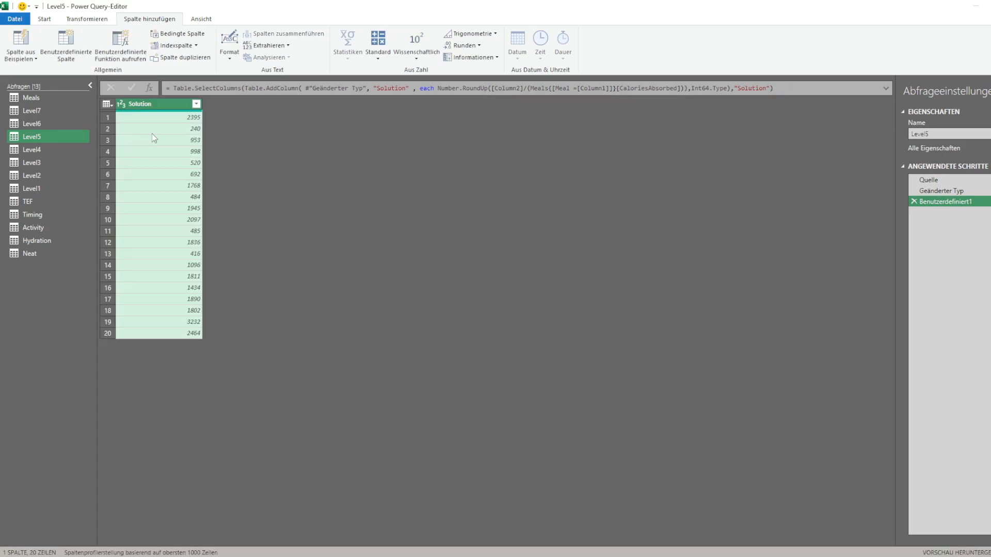
Close and load the queries into the Excel workbook
{"action": "left_click", "coordinate": [44, 18]}
{"action": "left_click", "coordinate": [16, 44]}
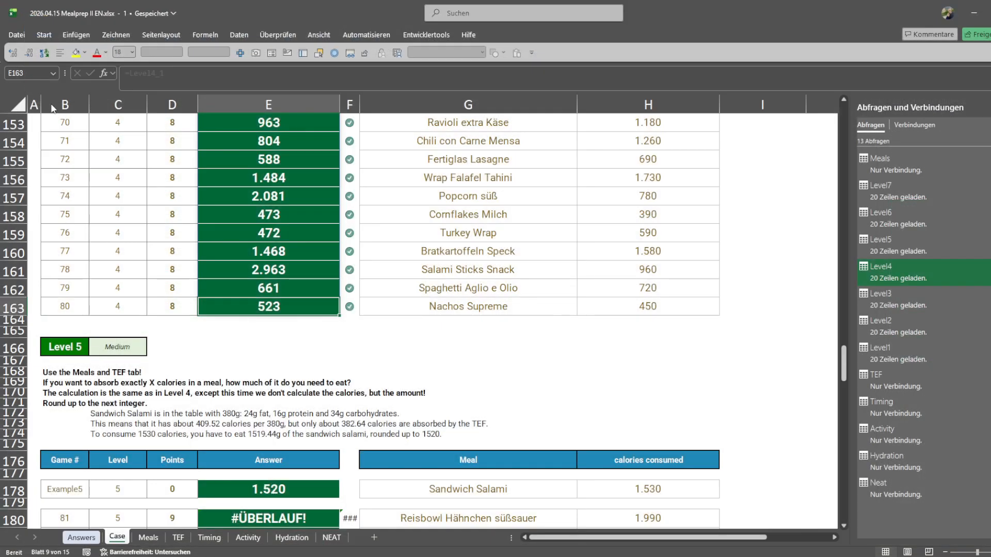
Check the loaded Level 5 answers on the Case sheet against their check marks
{"action": "scroll", "coordinate": [267, 268], "scroll_direction": "down", "scroll_amount": 10}
{"action": "left_click", "coordinate": [274, 262]}
{"action": "scroll", "coordinate": [263, 245], "scroll_direction": "up", "scroll_amount": 2}
{"action": "key", "text": "alt+Tab"}
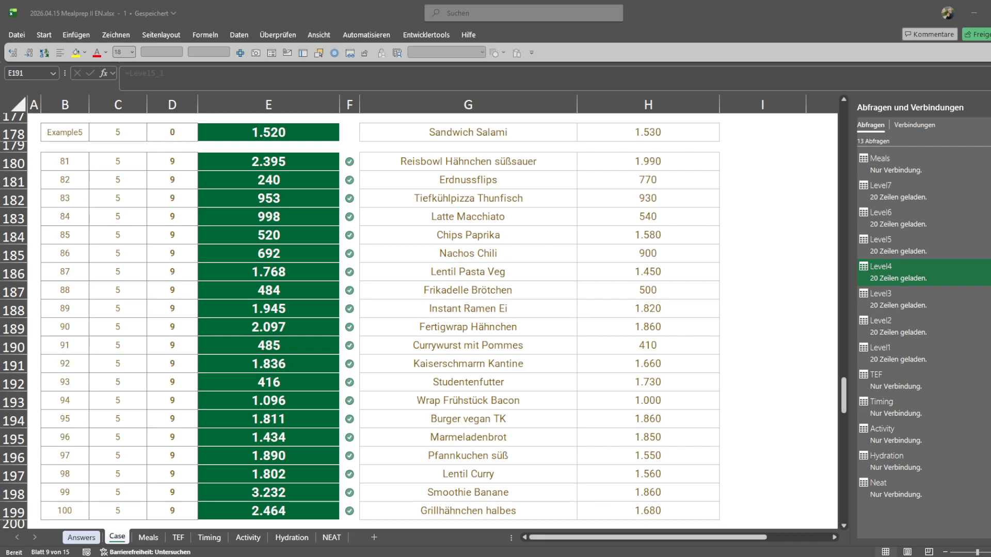
{"action": "key", "text": "alt+Tab"}
Read the Level 6 task on the Case sheet and examine its example row with meal, quantity, wake time and activity
{"action": "scroll", "coordinate": [516, 328], "scroll_direction": "down", "scroll_amount": 7}
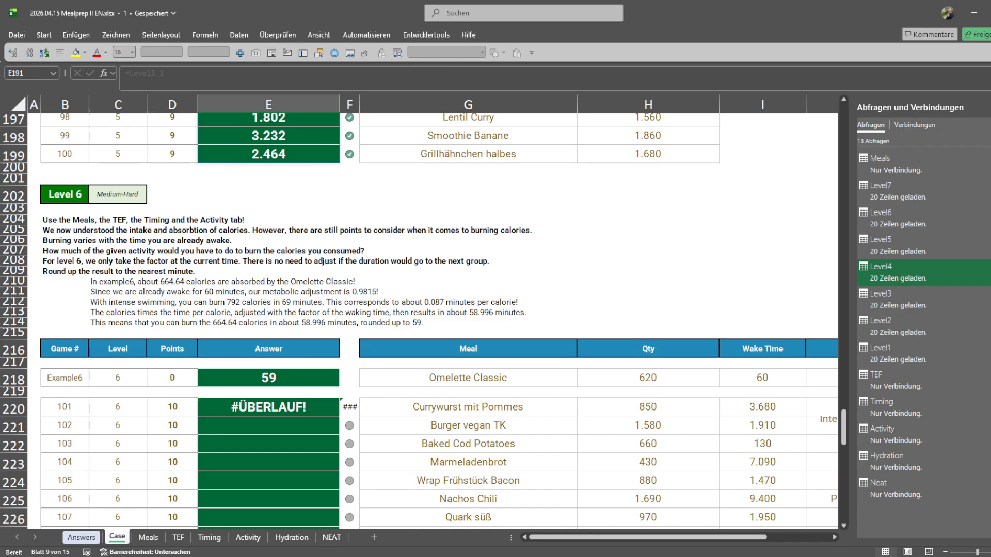
{"action": "left_click", "coordinate": [990, 107]}
{"action": "left_click", "coordinate": [481, 272]}
{"action": "scroll", "coordinate": [408, 314], "scroll_direction": "down", "scroll_amount": 1}
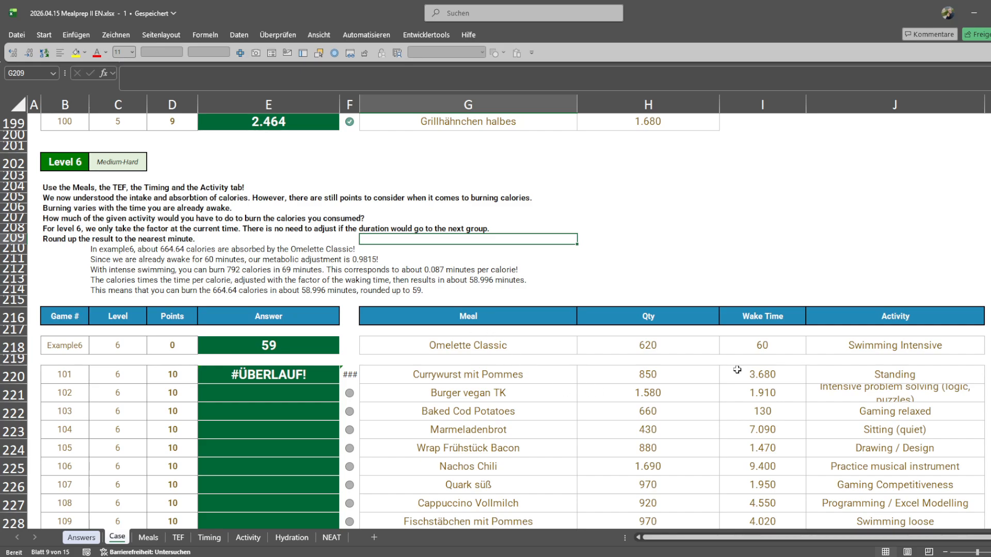
{"action": "left_click", "coordinate": [751, 347]}
{"action": "left_click", "coordinate": [852, 342]}
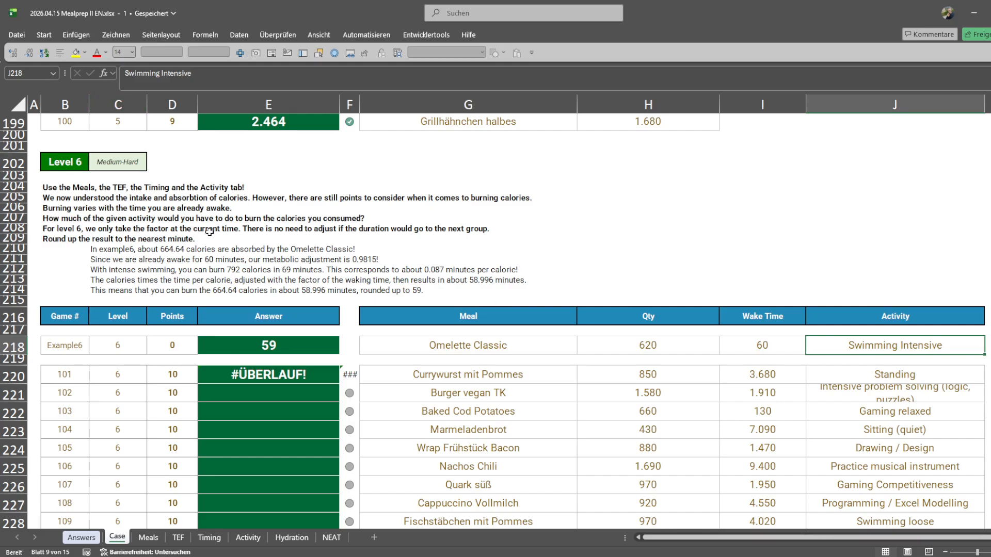
{"action": "left_click", "coordinate": [450, 342]}
{"action": "left_click", "coordinate": [438, 310]}
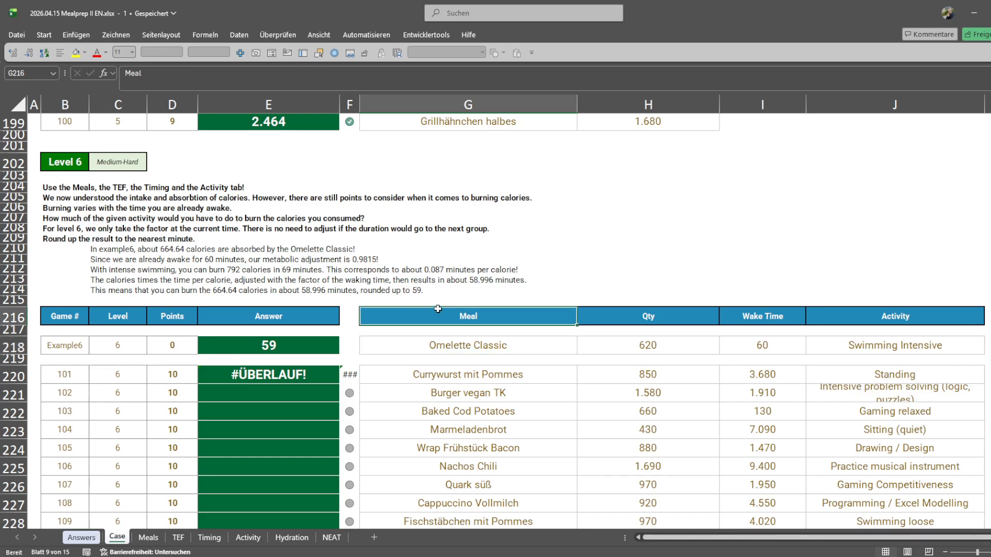
Open the Level6 query in the Power Query editor and add a custom step after #"Geänderter Typ"
{"action": "key", "text": "alt+F12"}
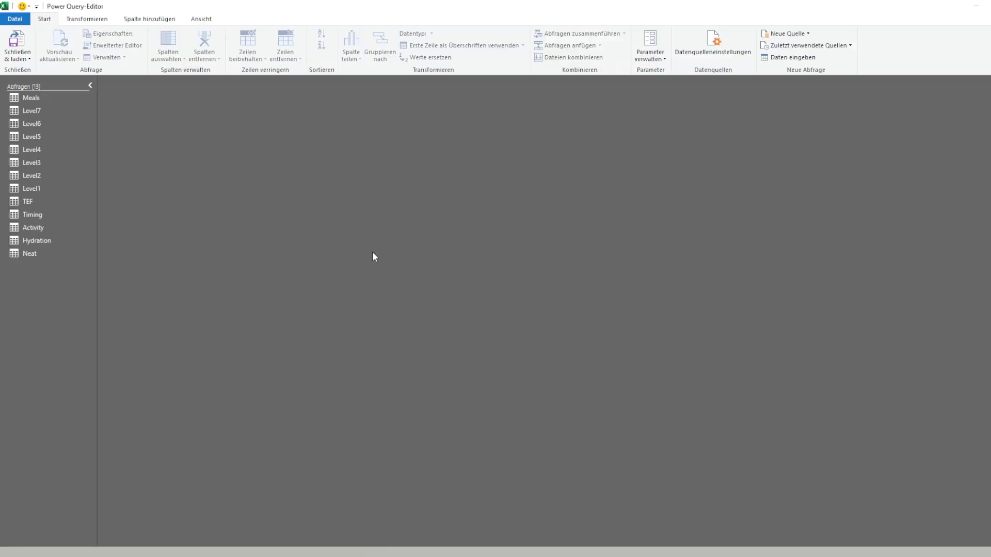
{"action": "left_click", "coordinate": [48, 100]}
{"action": "left_click", "coordinate": [49, 124]}
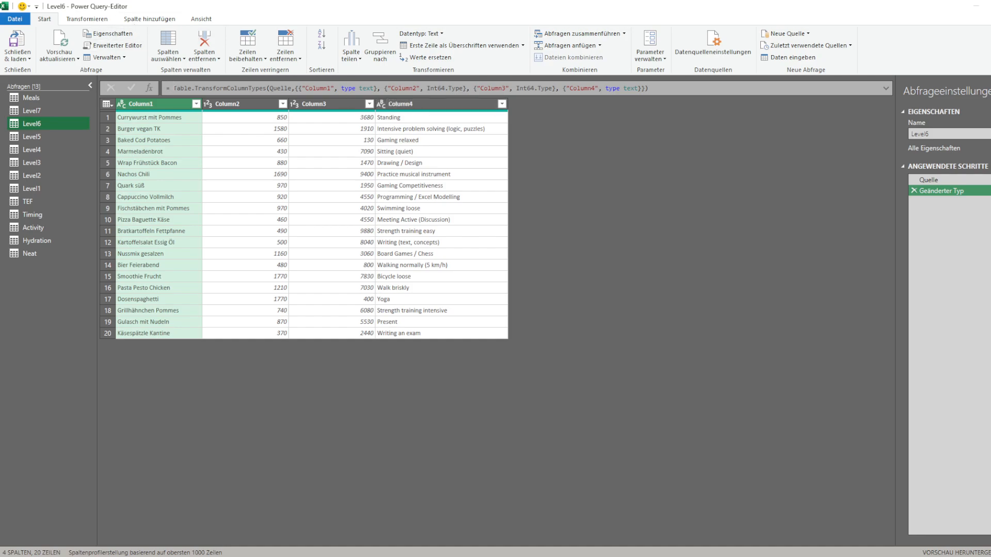
{"action": "left_click", "coordinate": [150, 90]}
{"action": "left_click", "coordinate": [174, 88]}
{"action": "type", "text": "Tabl#\"Geänderter Typ"}
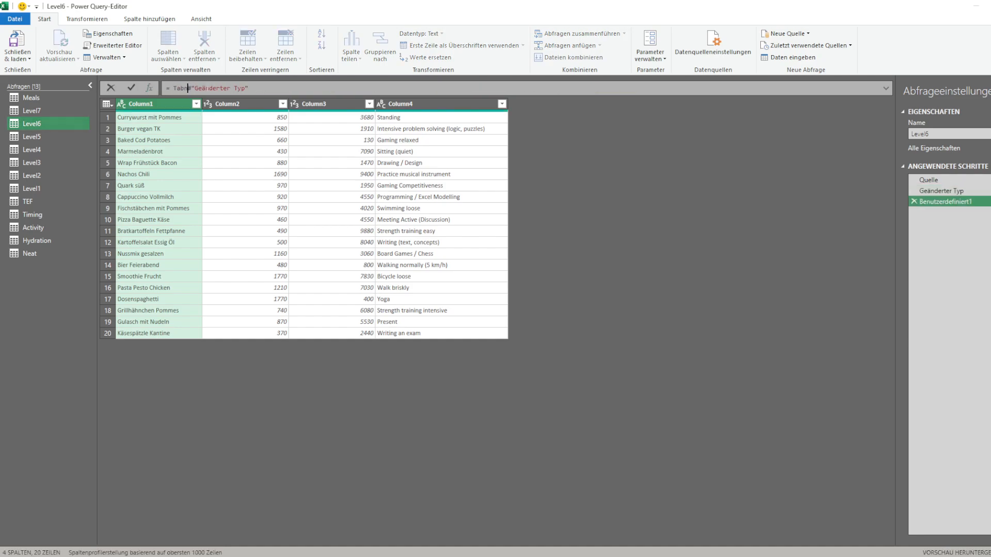
{"action": "key", "text": "BackSpace"}
{"action": "key", "text": "BackSpace"}
{"action": "key", "text": "BackSpace"}
{"action": "key", "text": "BackSpace"}
Open the Level6 code in the advanced editor and put Table.AddColumn in front of #"Geänderter Typ" in the Benutzerdefiniert1 step
{"action": "left_click", "coordinate": [106, 45]}
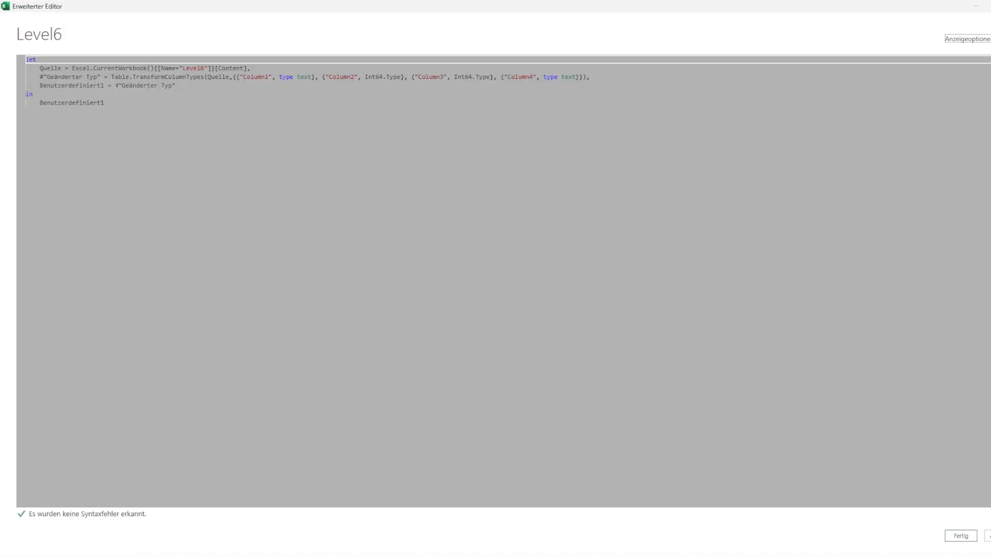
{"action": "left_click", "coordinate": [115, 86]}
{"action": "type", "text": "Table."}
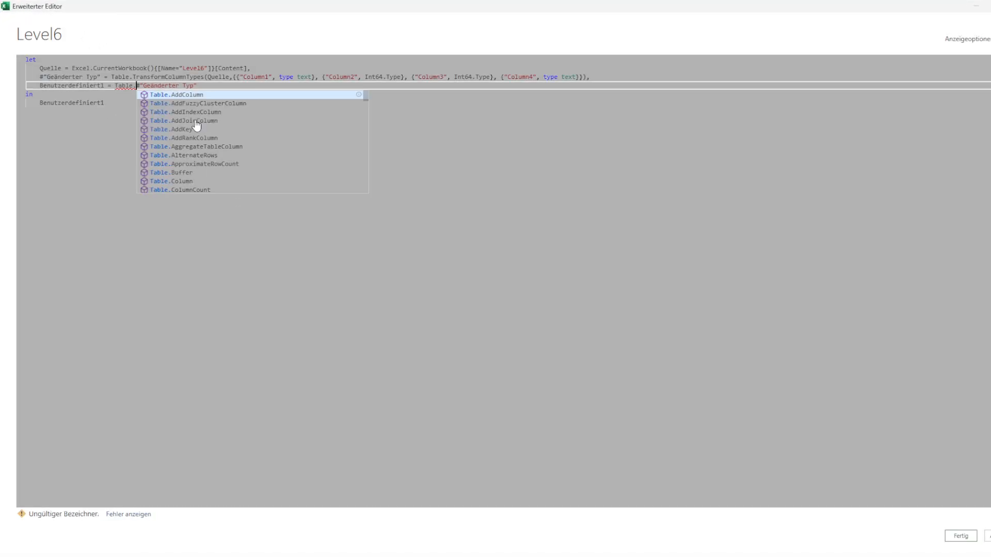
{"action": "key", "text": "Left"}
{"action": "type", "text": "AddColumn"}
{"action": "key", "text": "Tab"}
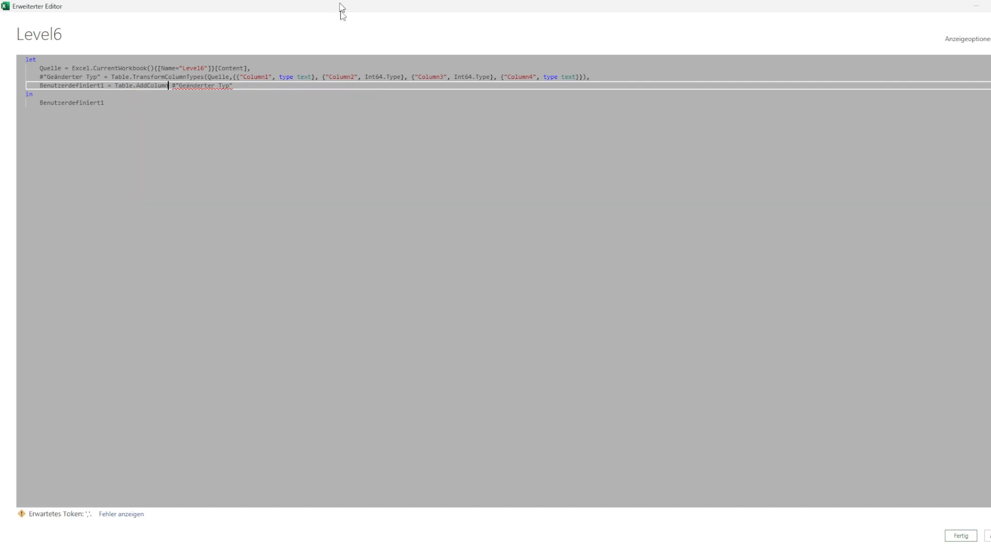
Complete the Table.AddColumn call with "Solution" as the new column and each _ as its generator, apply it, and preview the first row's record
{"action": "left_click_drag", "start_coordinate": [341, 10], "coordinate": [230, 41]}
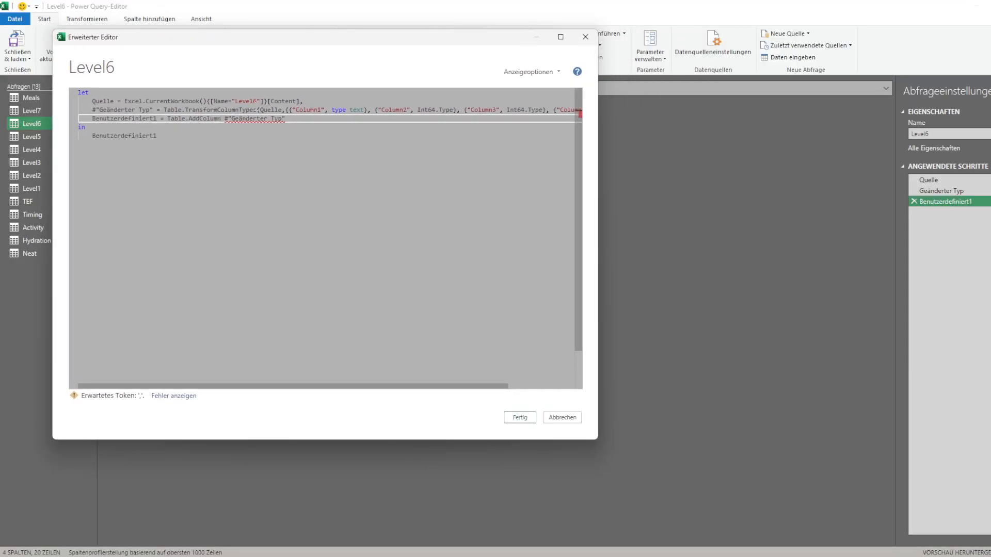
{"action": "type", "text": "("}
{"action": "key", "text": "Delete"}
{"action": "left_click", "coordinate": [318, 119]}
{"action": "type", "text": ", \"Solution\""}
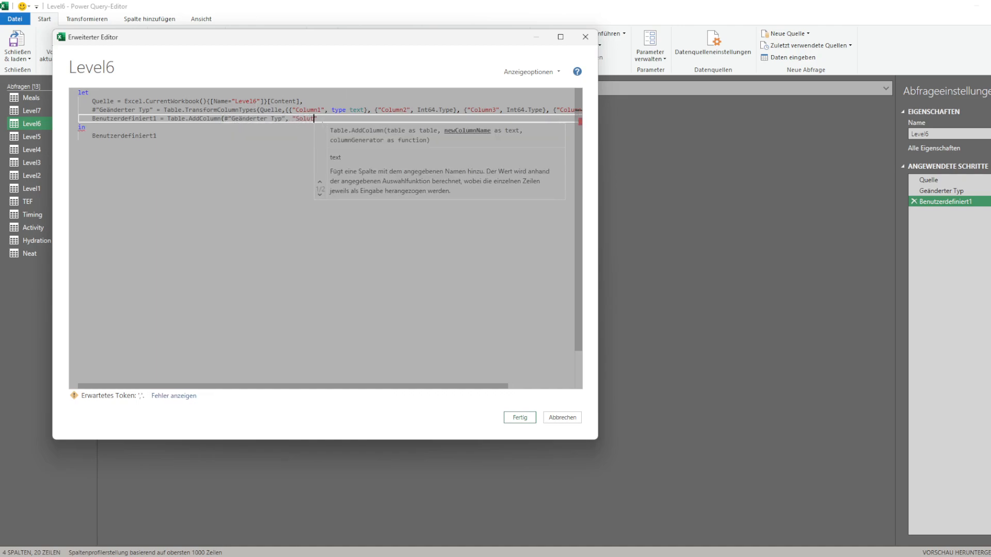
{"action": "type", "text": ", eac"}
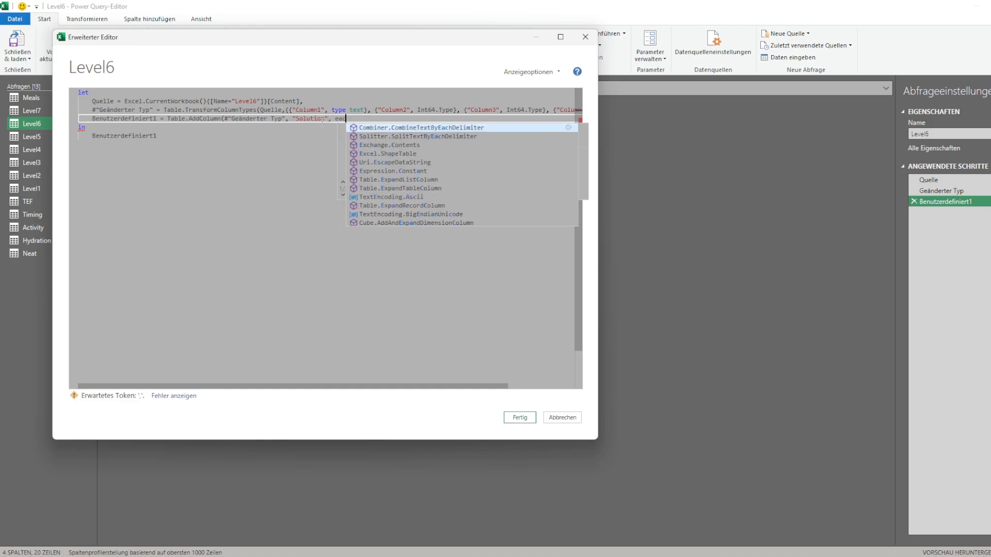
{"action": "type", "text": "h _ )"}
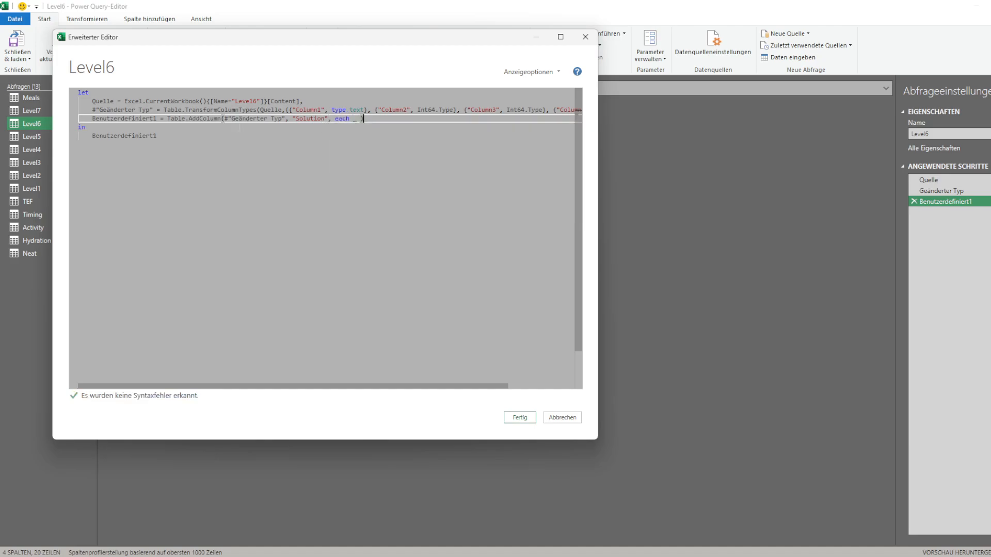
{"action": "left_click", "coordinate": [519, 418]}
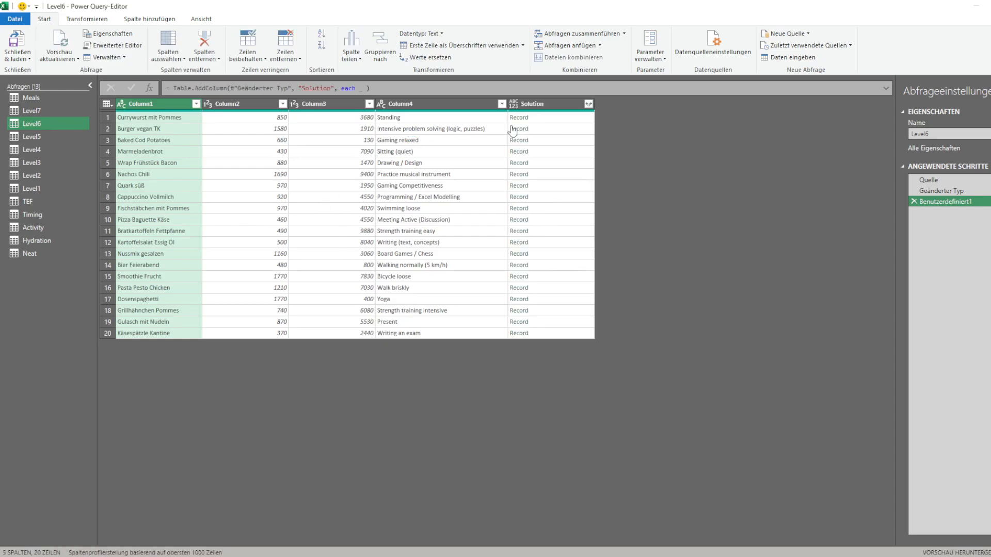
{"action": "left_click", "coordinate": [556, 118]}
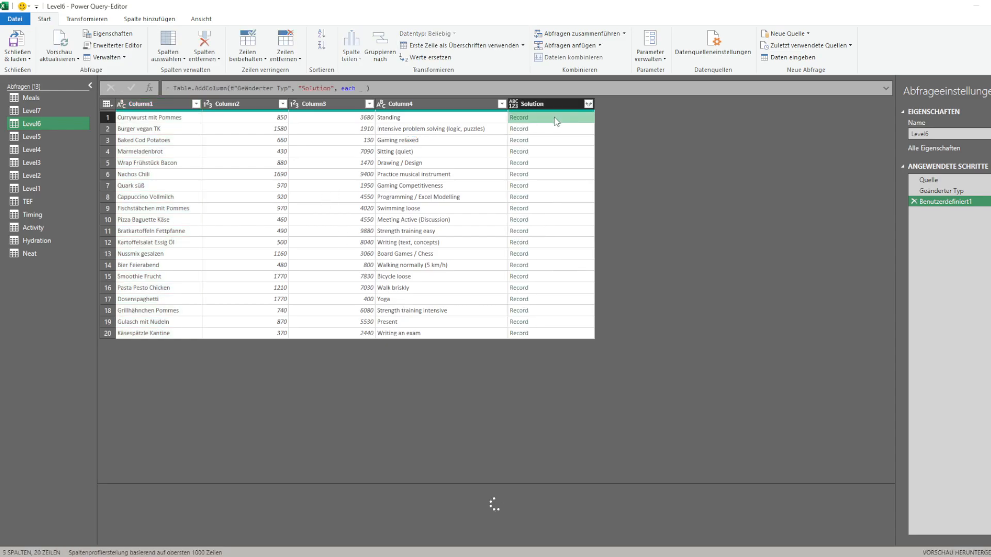
Replace the underscore after each in the Level6 Table.AddColumn call with a let block on separate lines
{"action": "left_click", "coordinate": [128, 47]}
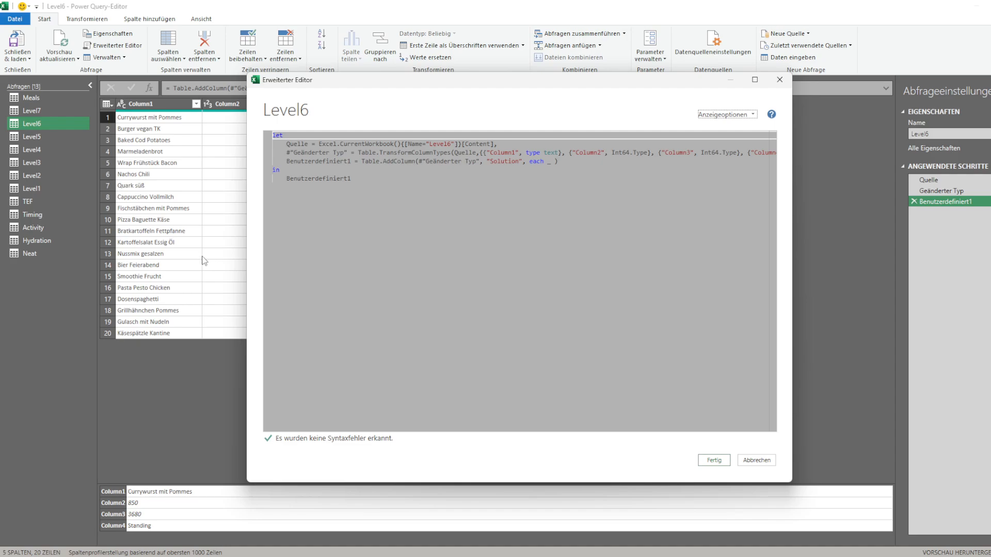
{"action": "left_click", "coordinate": [550, 161]}
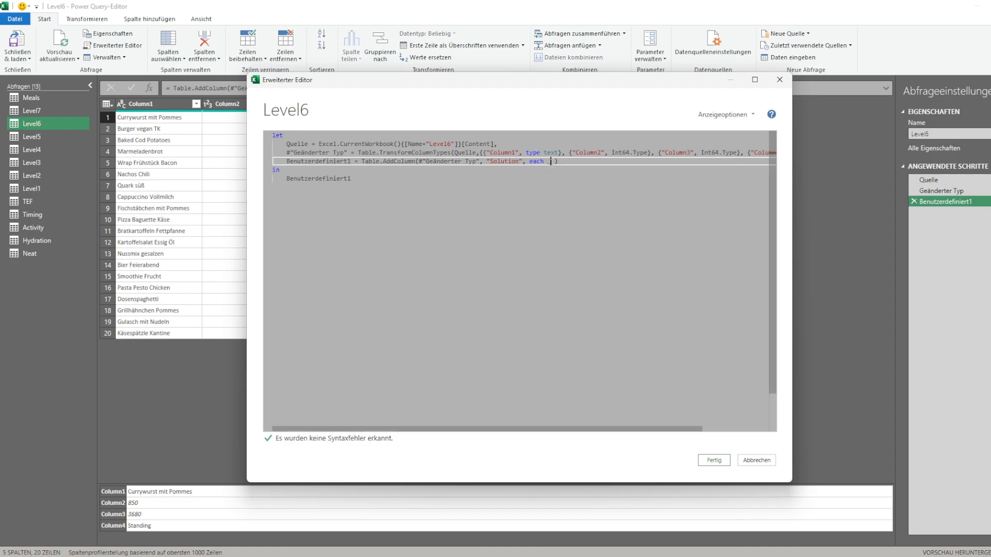
{"action": "key", "text": "BackSpace"}
{"action": "key", "text": "Return"}
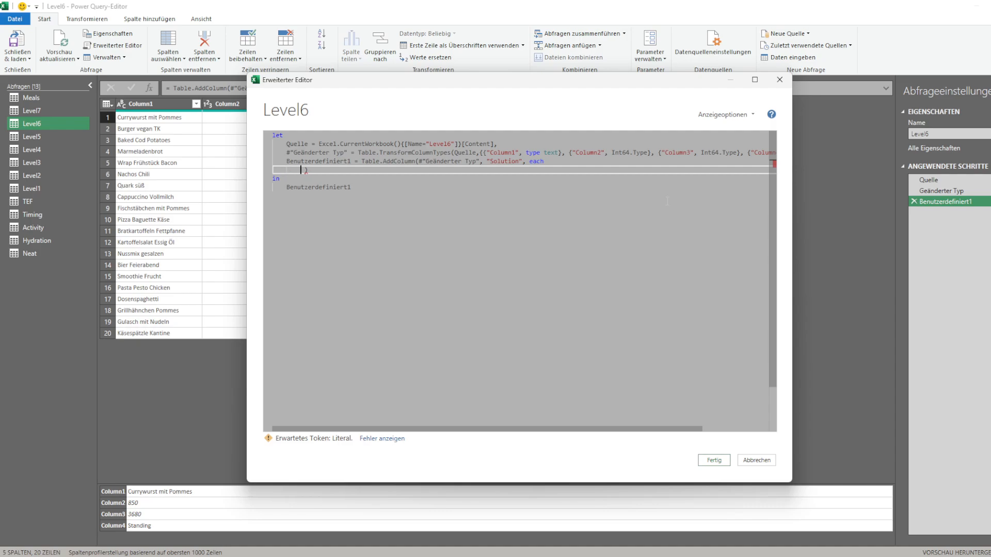
{"action": "key", "text": "Return"}
{"action": "key", "text": "Return"}
{"action": "key", "text": "Up"}
{"action": "key", "text": "Up"}
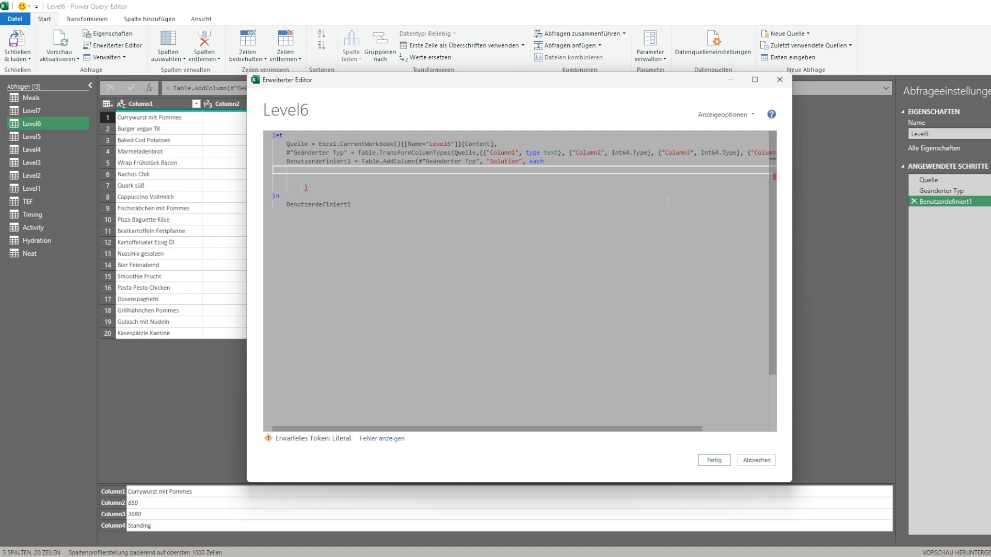
{"action": "type", "text": "let"}
{"action": "key", "text": "Return"}
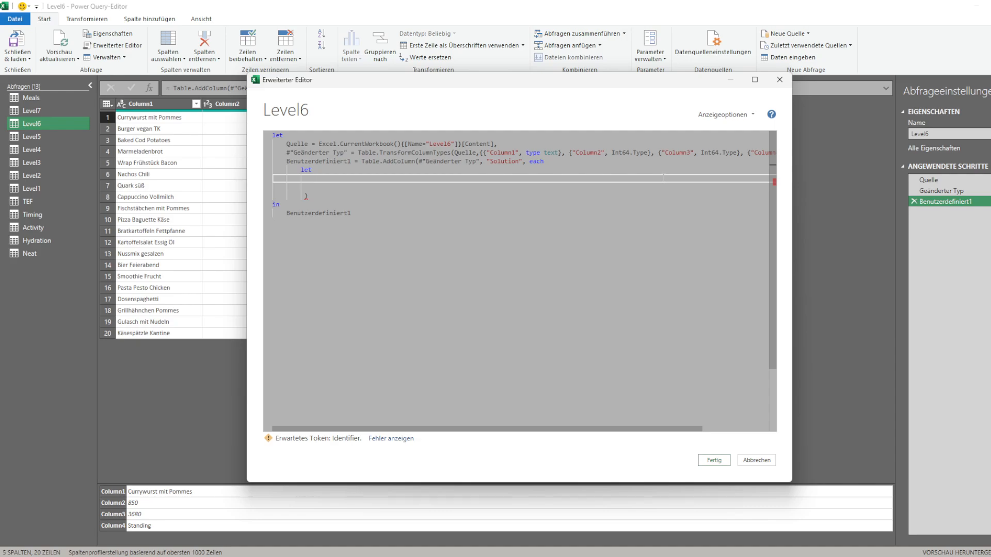
Define the variable abs in the let block as the matching meal row with Meals{[Meal = [Column1]]}
{"action": "left_click_drag", "start_coordinate": [468, 88], "coordinate": [321, 151]}
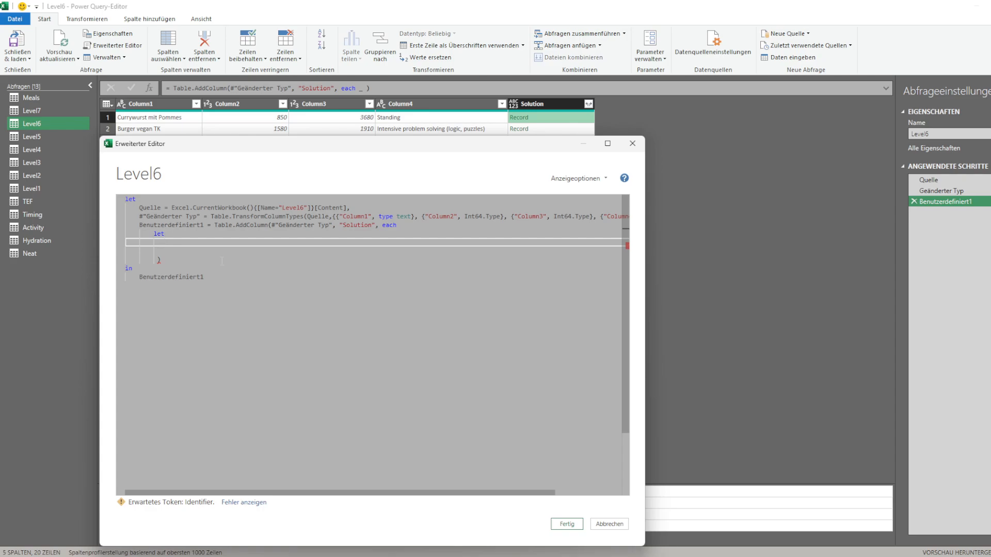
{"action": "type", "text": "#"}
{"action": "key", "text": "Escape"}
{"action": "type", "text": "= Meals["}
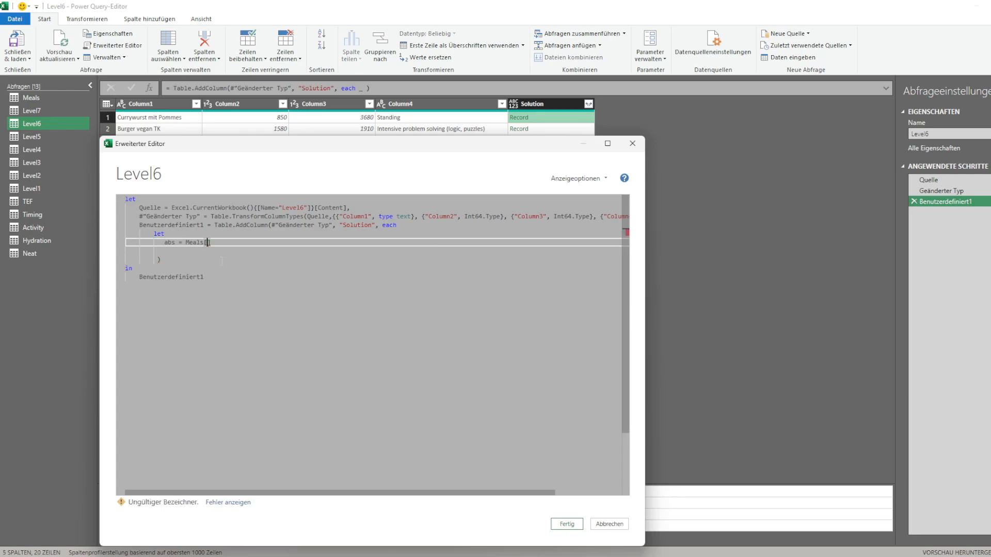
{"action": "type", "text": "[M"}
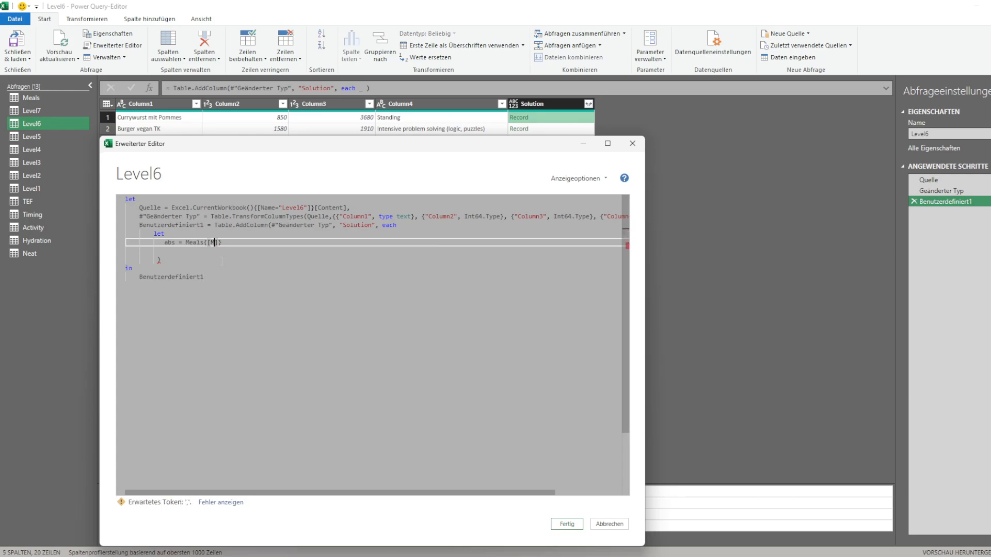
{"action": "type", "text": "eal"}
{"action": "key", "text": "BackSpace"}
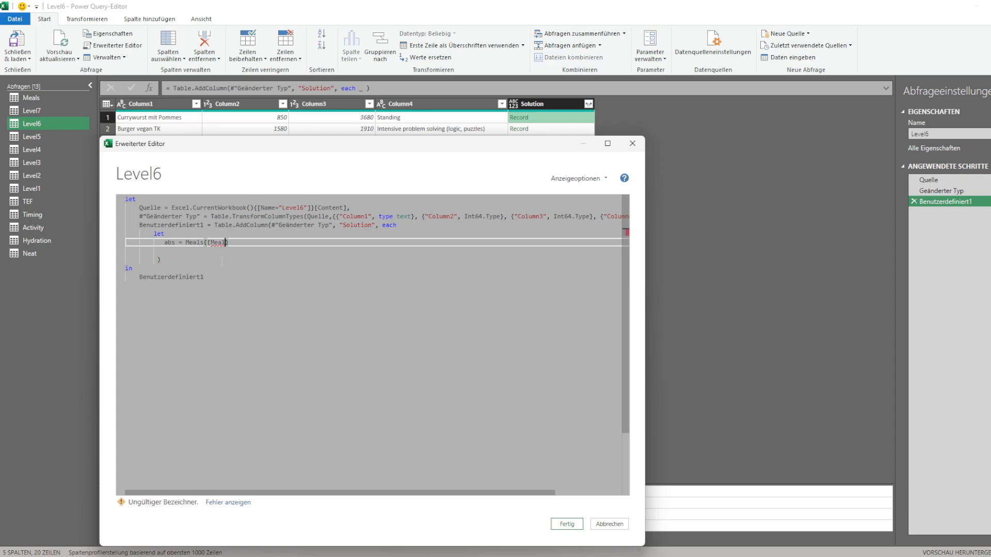
{"action": "type", "text": "]"}
{"action": "key", "text": "Left"}
{"action": "type", "text": "= "}
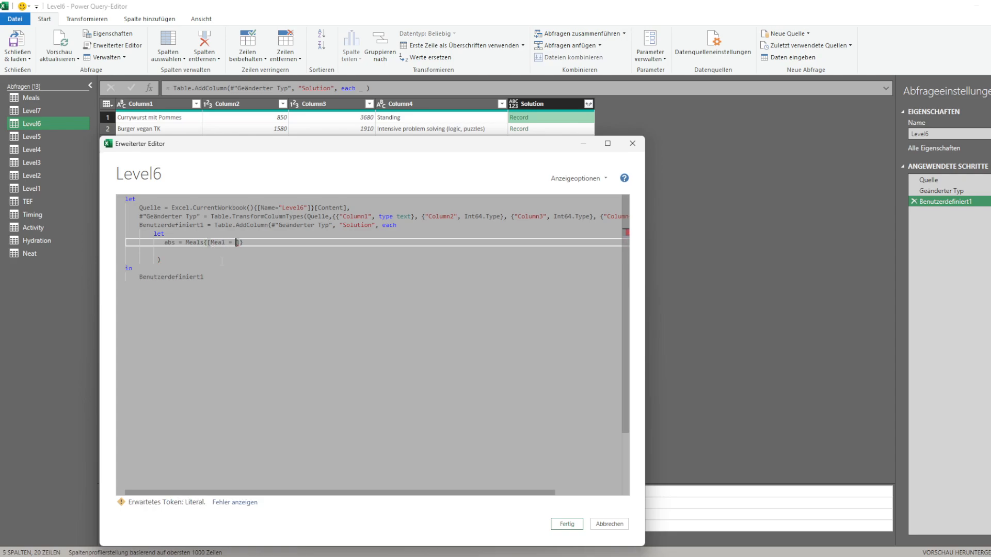
{"action": "type", "text": "[Column1"}
{"action": "key", "text": "Right"}
{"action": "key", "text": "Right"}
{"action": "key", "text": "Down"}
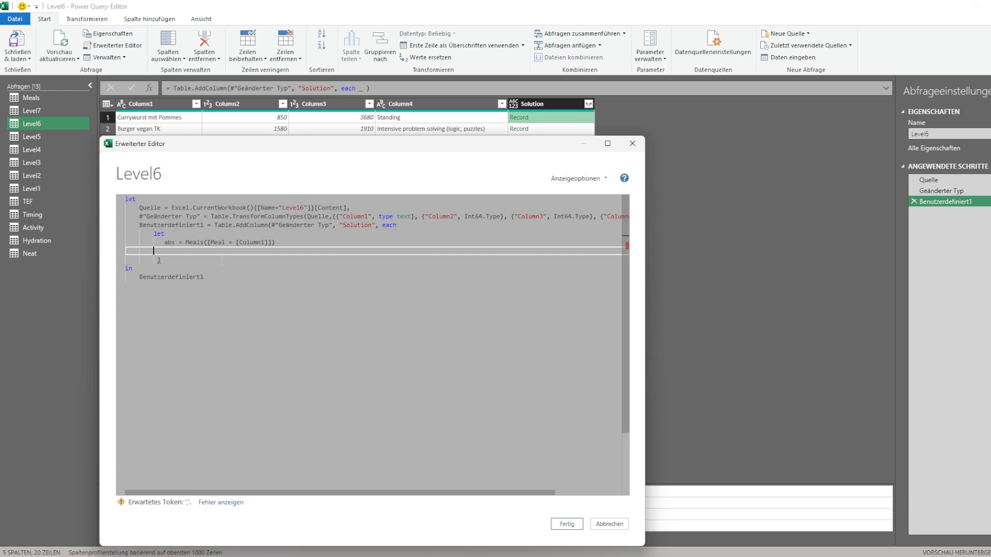
Close the inner let block with in abs, apply the Level6 code, and preview the first row's meal record
{"action": "type", "text": "a"}
{"action": "key", "text": "Tab"}
{"action": "key", "text": "ctrl+BackSpace"}
{"action": "key", "text": "ctrl+BackSpace"}
{"action": "key", "text": "ctrl+BackSpace"}
{"action": "type", "text": "in"}
{"action": "key", "text": "Return"}
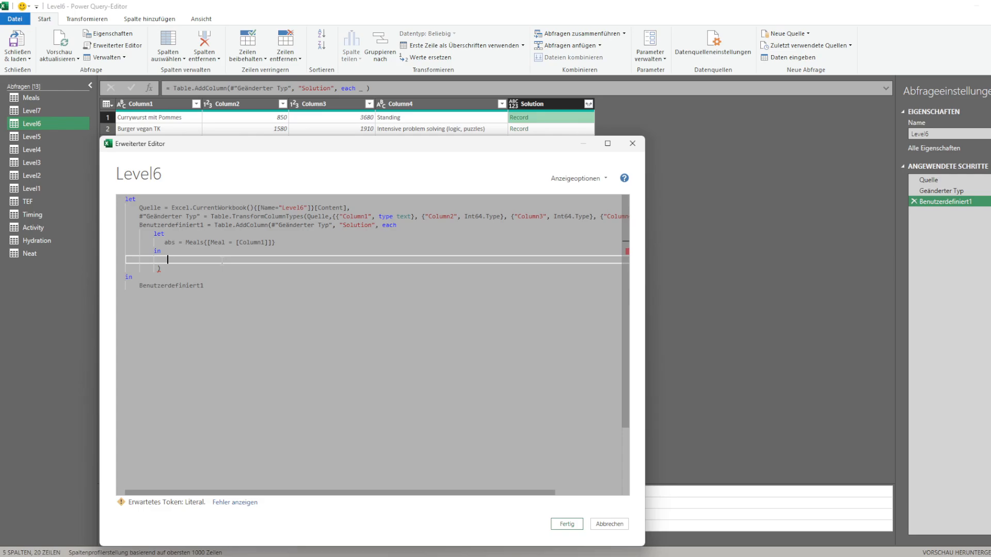
{"action": "type", "text": "abs"}
{"action": "left_click", "coordinate": [268, 217]}
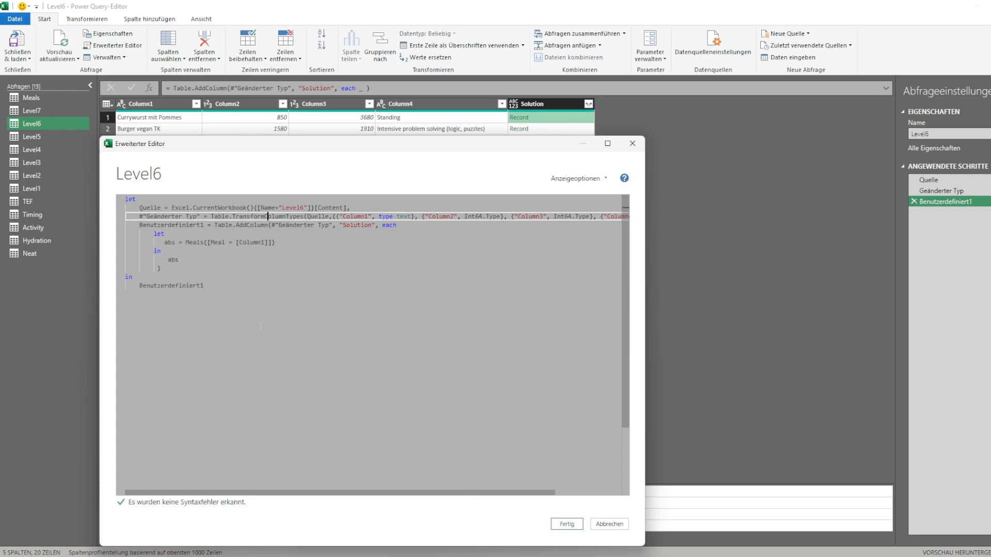
{"action": "left_click", "coordinate": [561, 525]}
{"action": "left_click", "coordinate": [542, 121]}
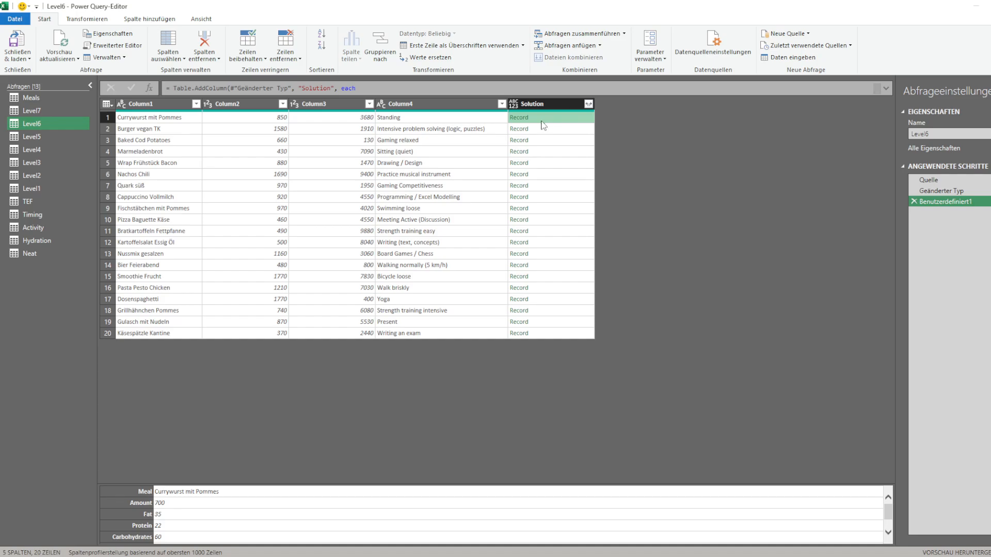
Extend the abs definition in the Level6 code to return the meal's [CaloriesAbsorbed] field, and apply the code
{"action": "left_click", "coordinate": [125, 49]}
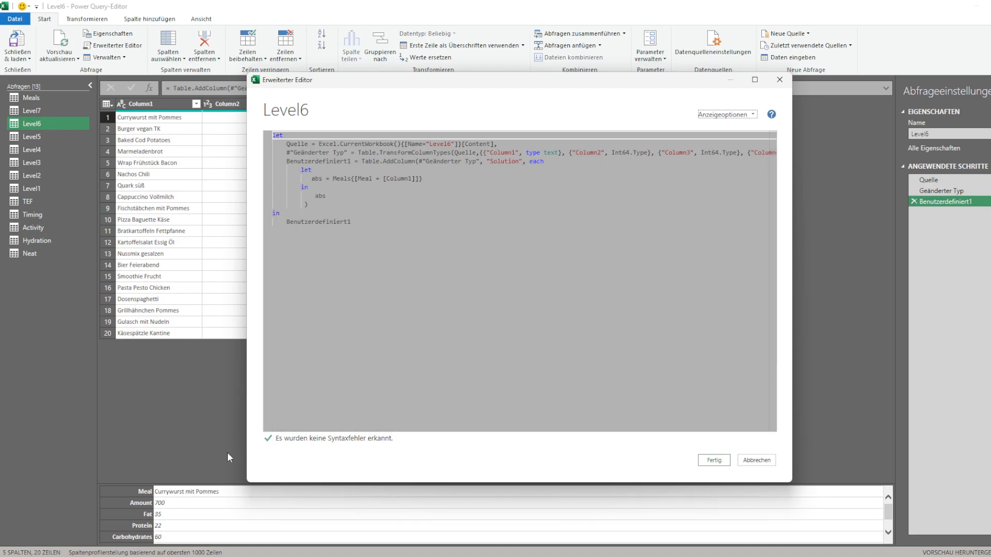
{"action": "left_click", "coordinate": [420, 179]}
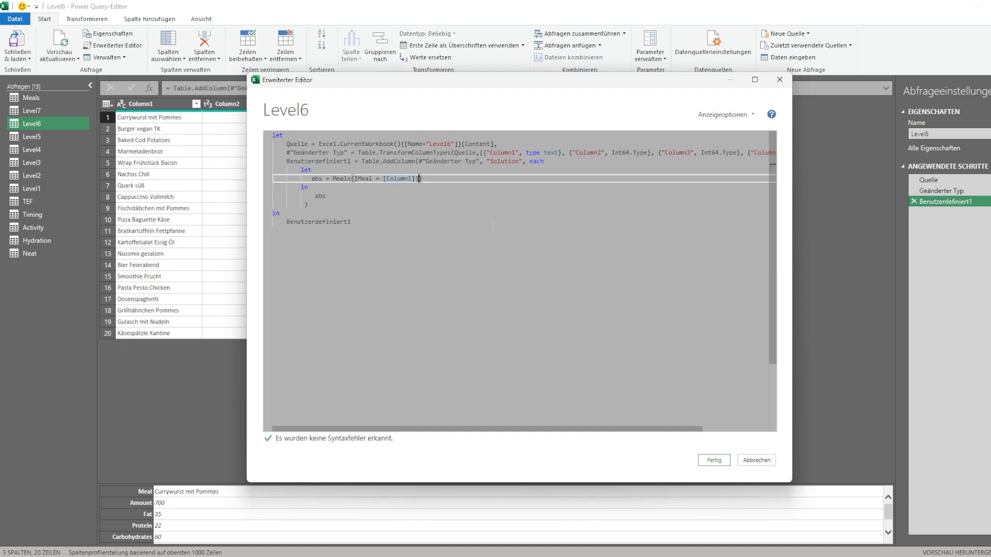
{"action": "left_click_drag", "start_coordinate": [416, 83], "coordinate": [296, 179]}
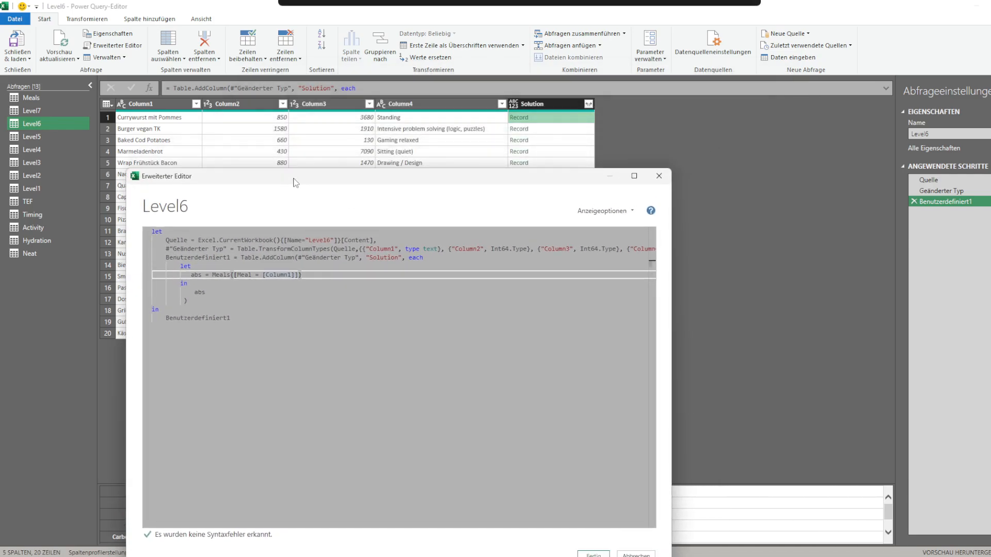
{"action": "left_click", "coordinate": [193, 293]}
{"action": "left_click", "coordinate": [189, 275]}
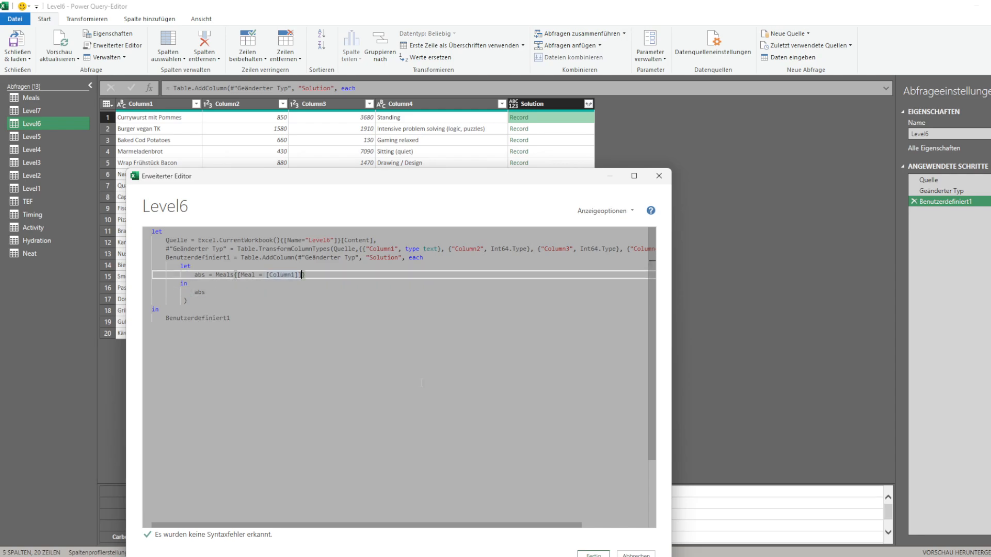
{"action": "type", "text": "[Absorbed"}
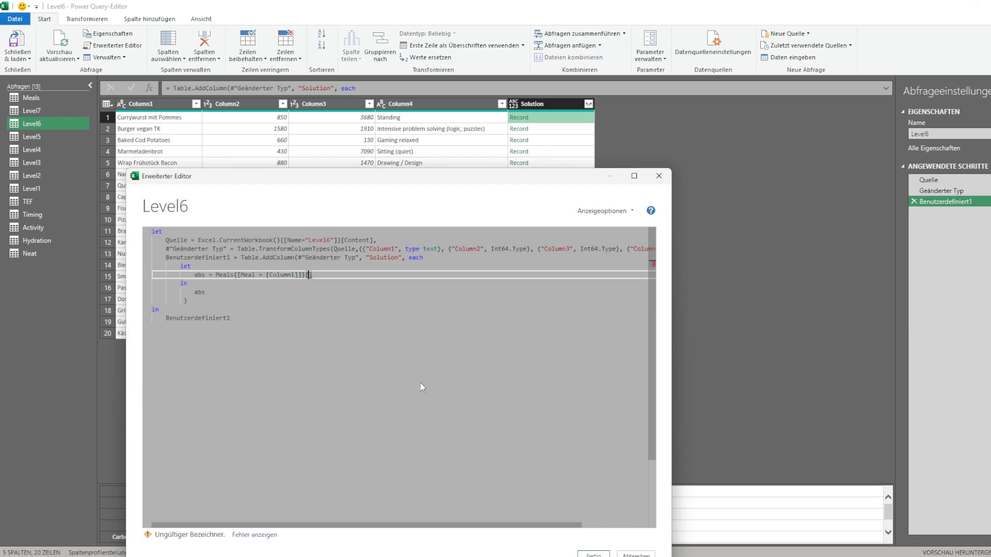
{"action": "key", "text": "BackSpace"}
{"action": "key", "text": "BackSpace"}
{"action": "key", "text": "BackSpace"}
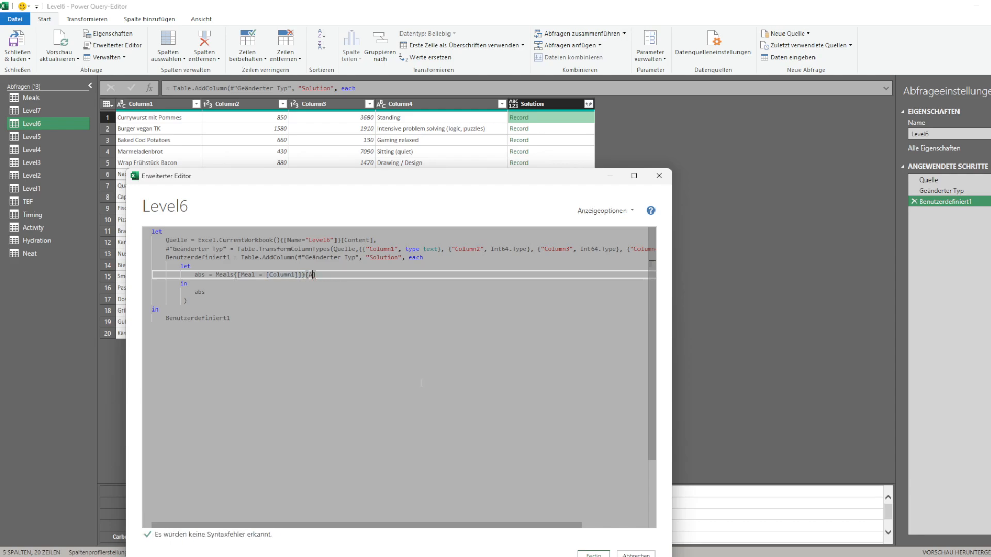
{"action": "key", "text": "Tab"}
{"action": "left_click", "coordinate": [594, 555]}
{"action": "left_click", "coordinate": [112, 45]}
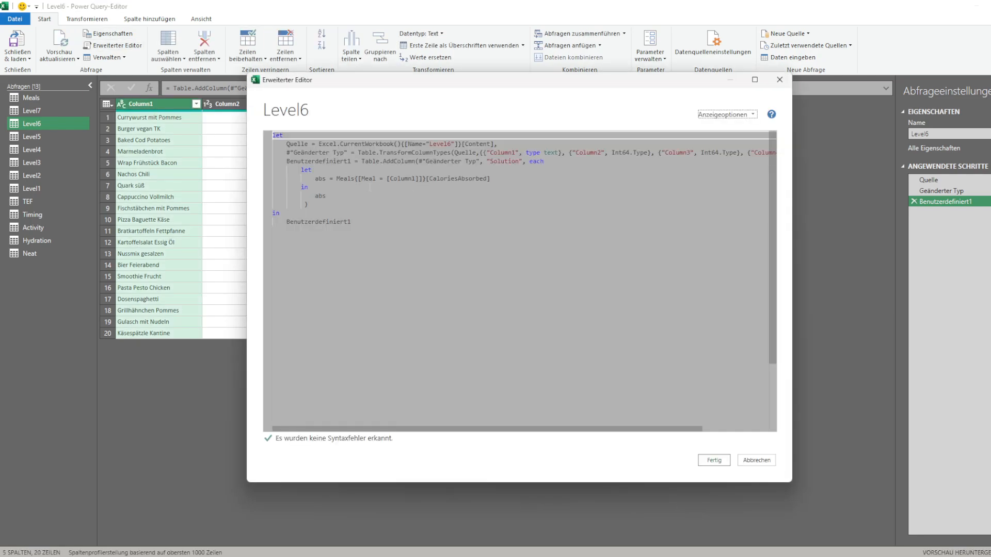
{"action": "left_click", "coordinate": [500, 179]}
{"action": "type", "text": ","}
{"action": "key", "text": "Return"}
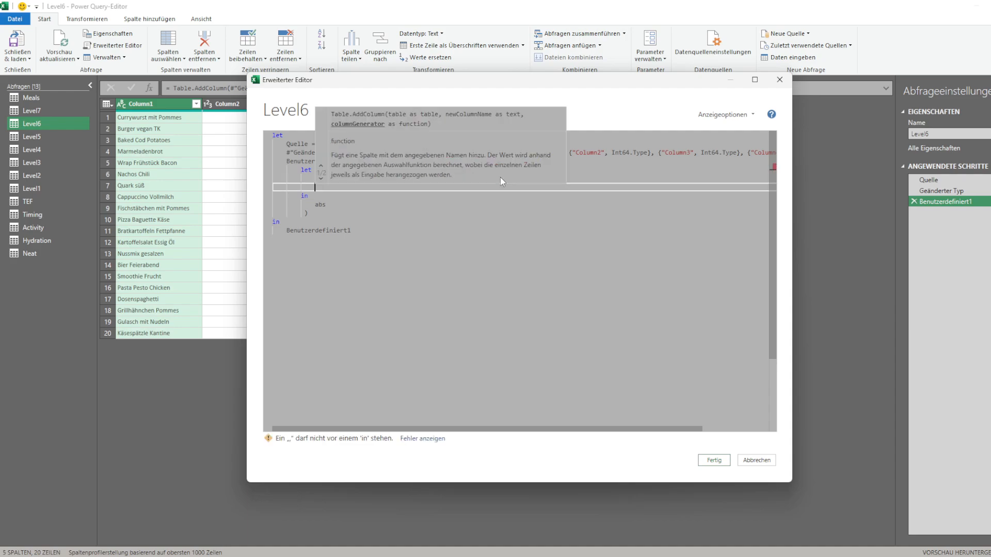
{"action": "type", "text": "act"}
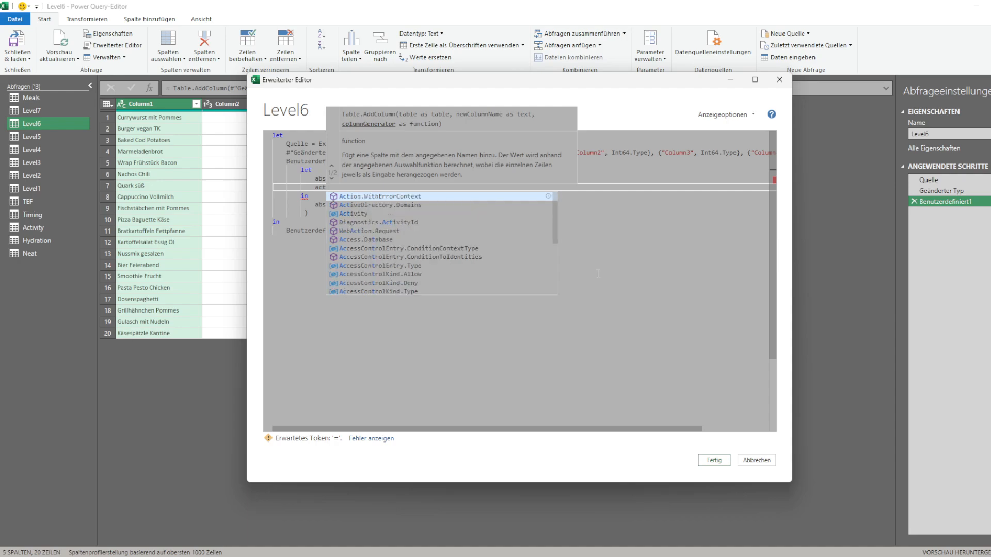
{"action": "key", "text": "BackSpace"}
{"action": "key", "text": "BackSpace"}
{"action": "key", "text": "BackSpace"}
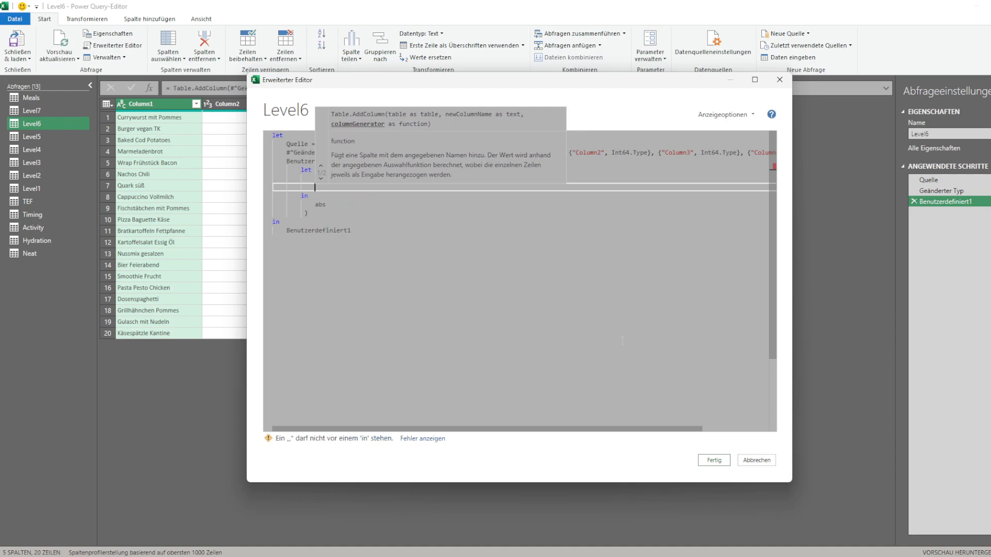
{"action": "key", "text": "ctrl+v"}
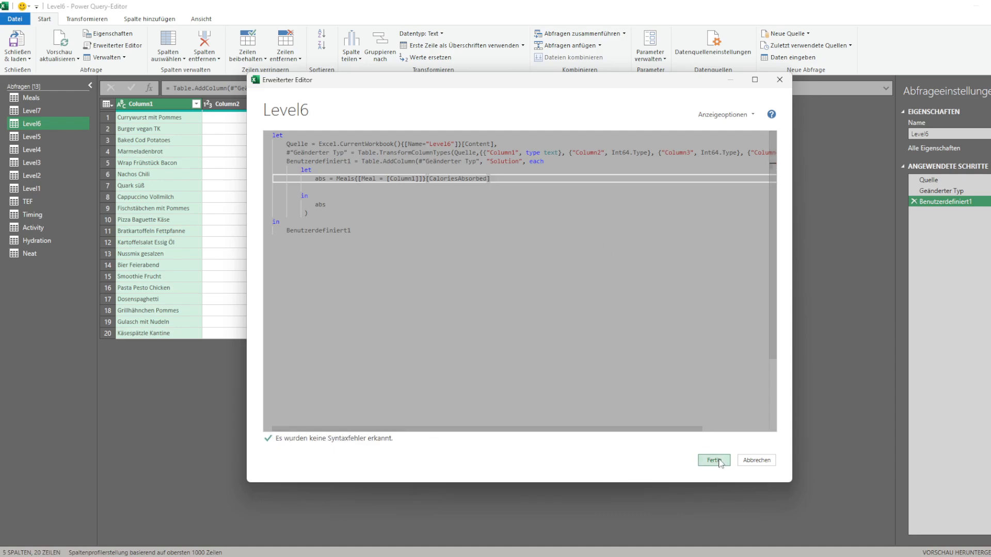
{"action": "left_click", "coordinate": [714, 460]}
Open the Activity query and examine how the first row's activity, Duration_min and kcal values relate
{"action": "left_click", "coordinate": [15, 215]}
{"action": "left_click", "coordinate": [40, 226]}
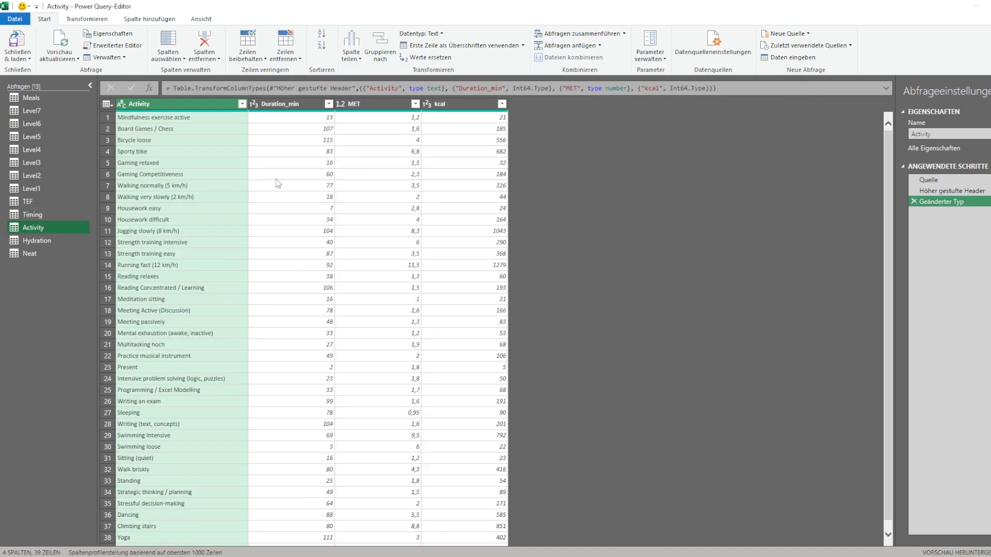
{"action": "left_click", "coordinate": [484, 118]}
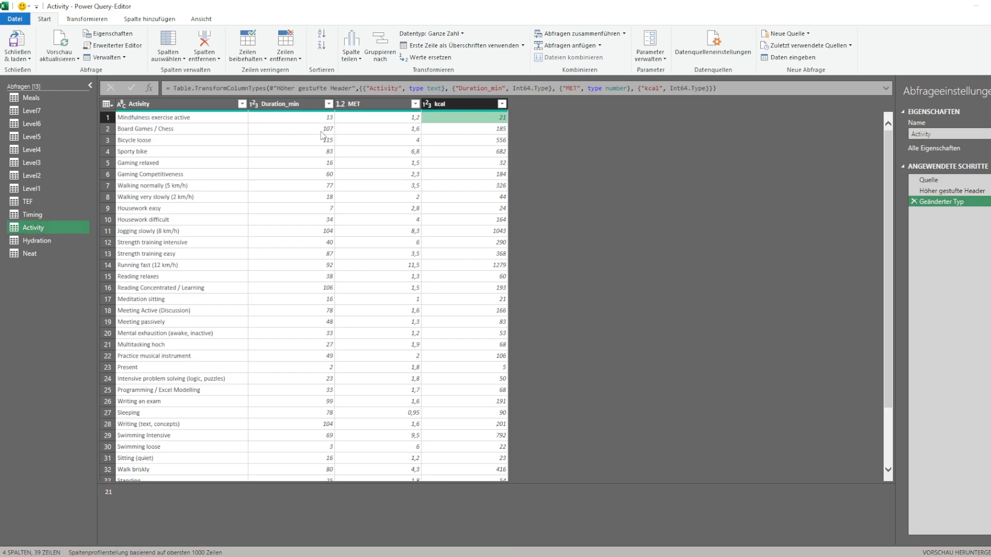
{"action": "left_click", "coordinate": [303, 119]}
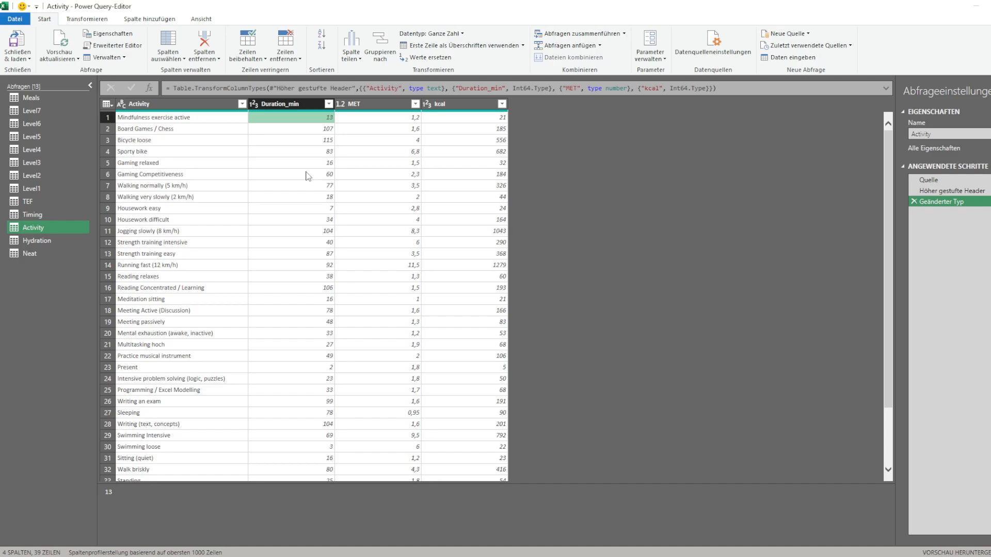
{"action": "left_click", "coordinate": [456, 120]}
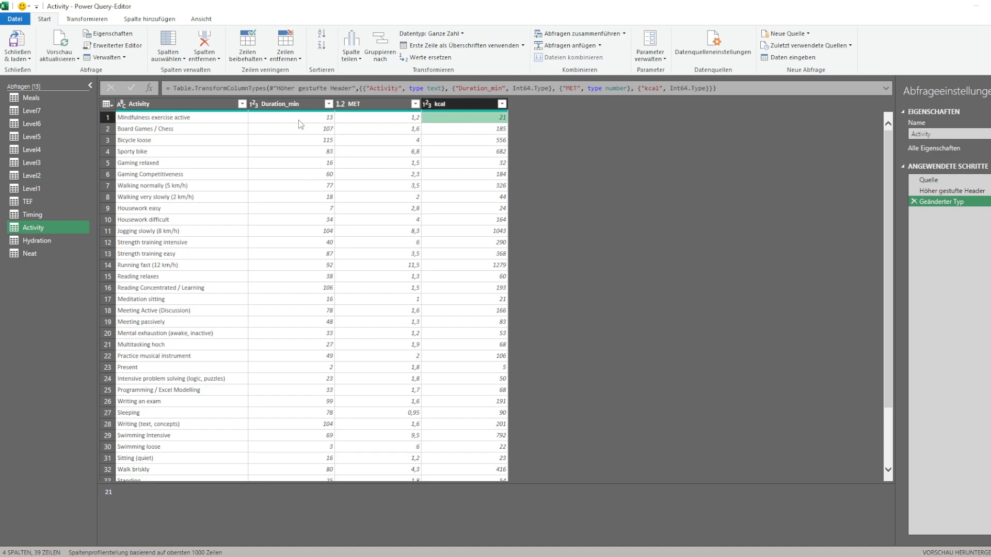
{"action": "left_click", "coordinate": [178, 129]}
{"action": "left_click", "coordinate": [222, 119]}
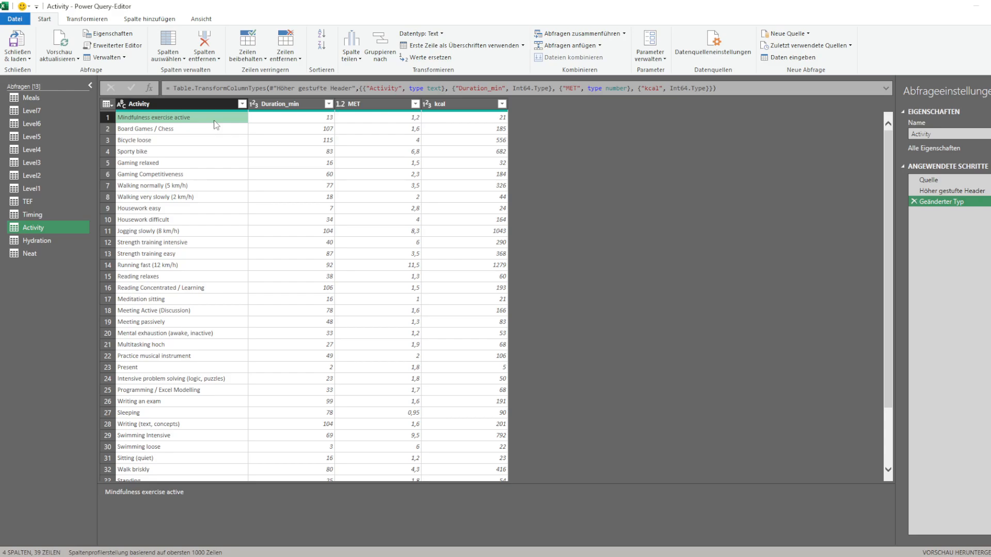
{"action": "left_click", "coordinate": [287, 117]}
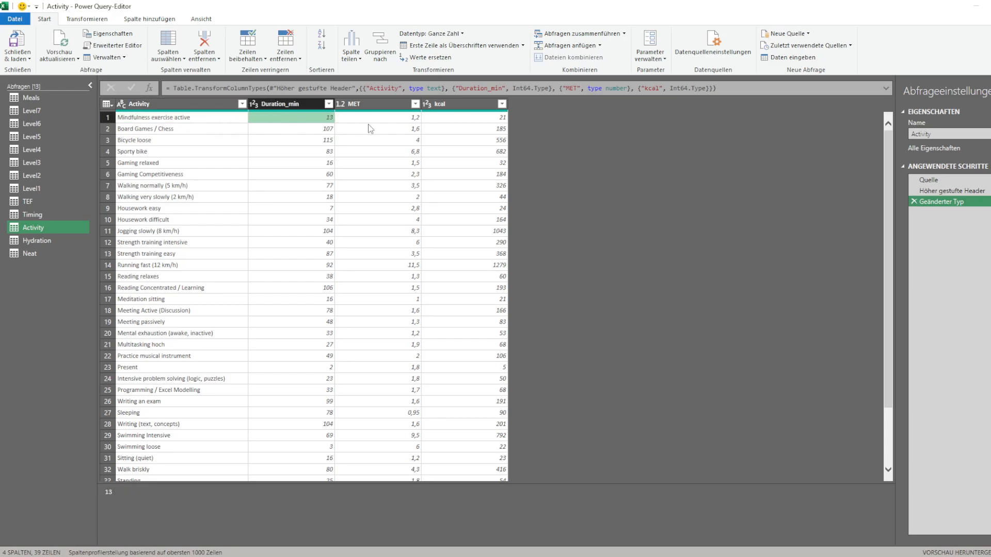
{"action": "left_click", "coordinate": [480, 119]}
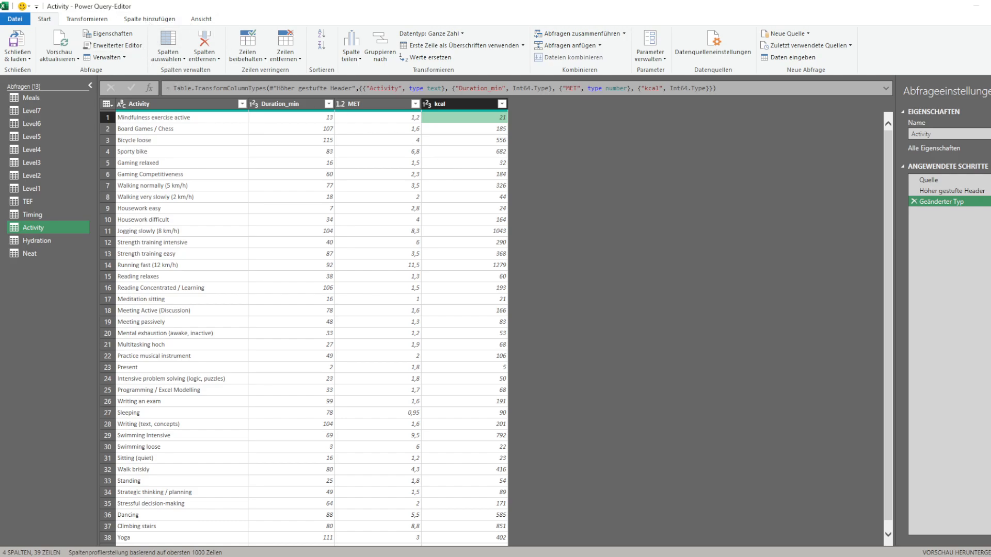
Add a column to the Activity query that divides kcal by Duration_min
{"action": "left_click", "coordinate": [145, 19]}
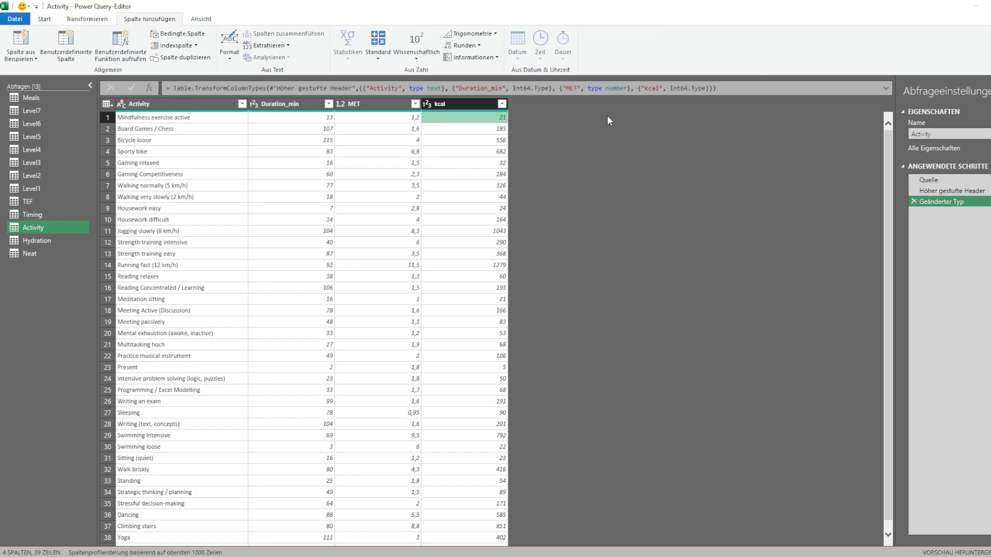
{"action": "left_click", "coordinate": [462, 105]}
{"action": "left_click", "coordinate": [281, 104], "text": "ctrl"}
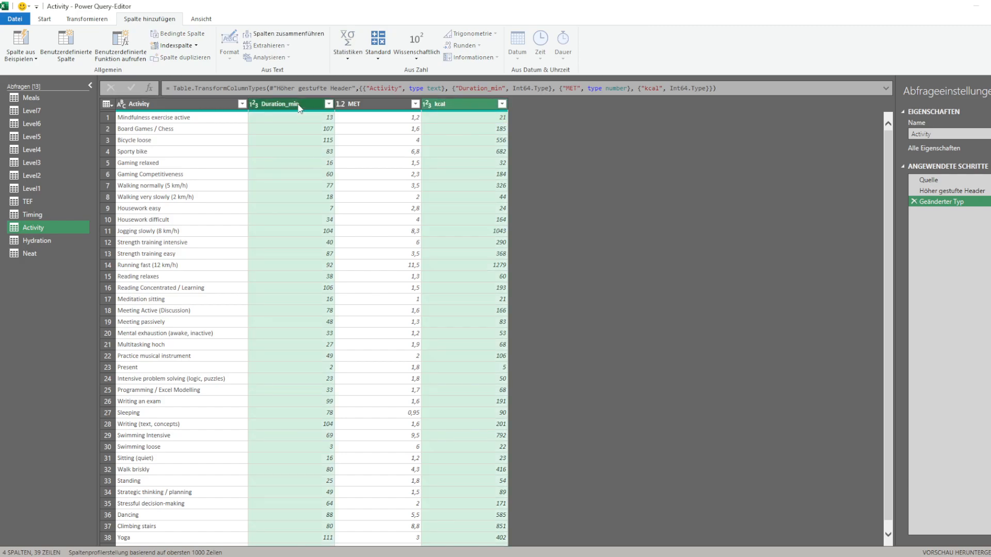
{"action": "left_click", "coordinate": [378, 56]}
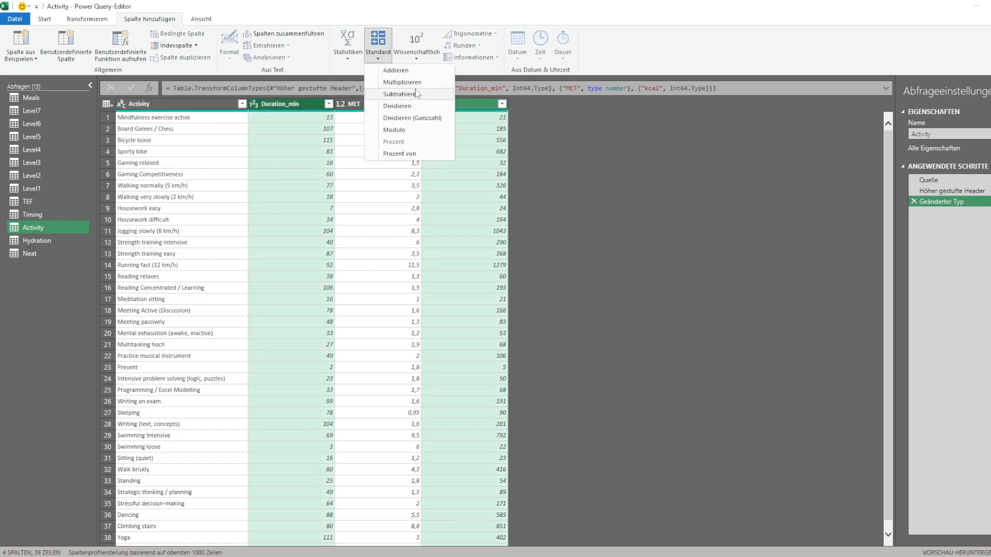
{"action": "left_click", "coordinate": [413, 106]}
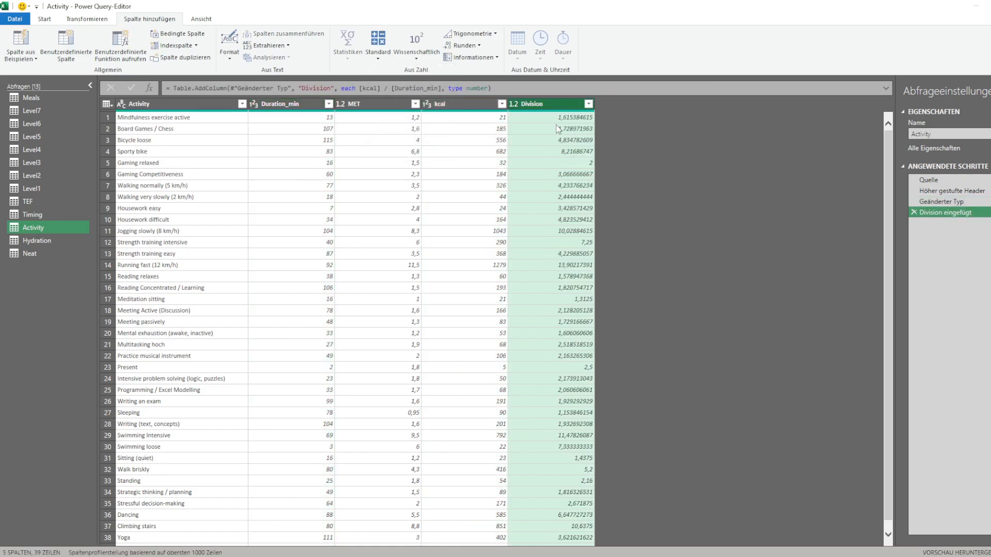
Rename the new division column to KalperMin within its Table.AddColumn formula
{"action": "double_click", "coordinate": [316, 88]}
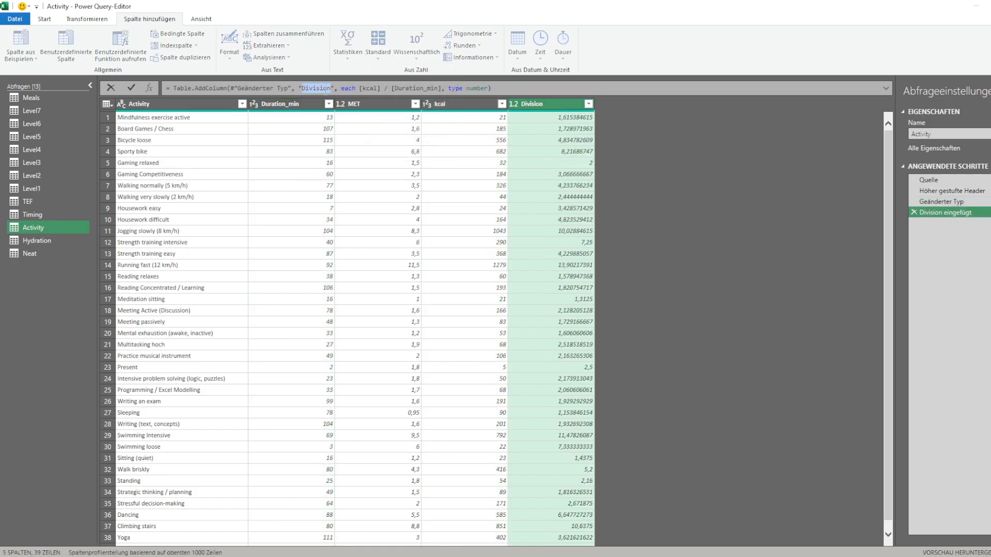
{"action": "type", "text": "Kal"}
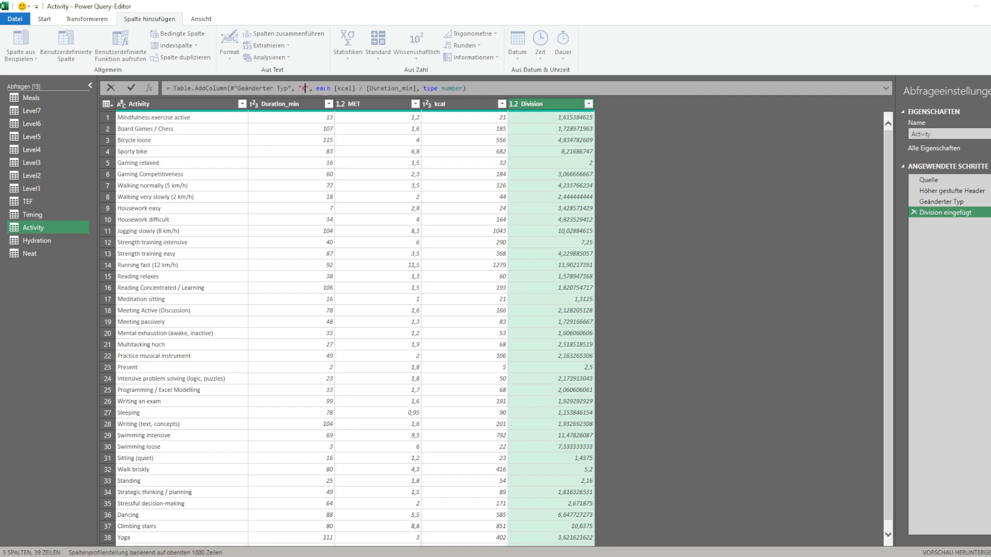
{"action": "type", "text": "perMin"}
{"action": "key", "text": "Return"}
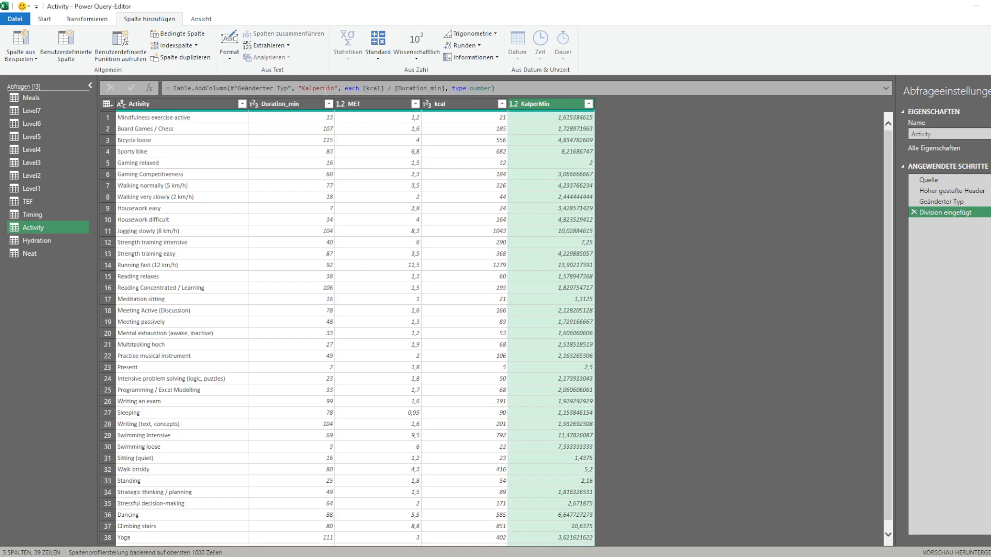
Check the first row's kcal, Duration_min and KalperMin values in Activity, and return to the Level6 query
{"action": "left_click", "coordinate": [464, 122]}
{"action": "left_click", "coordinate": [324, 121]}
{"action": "left_click", "coordinate": [534, 119]}
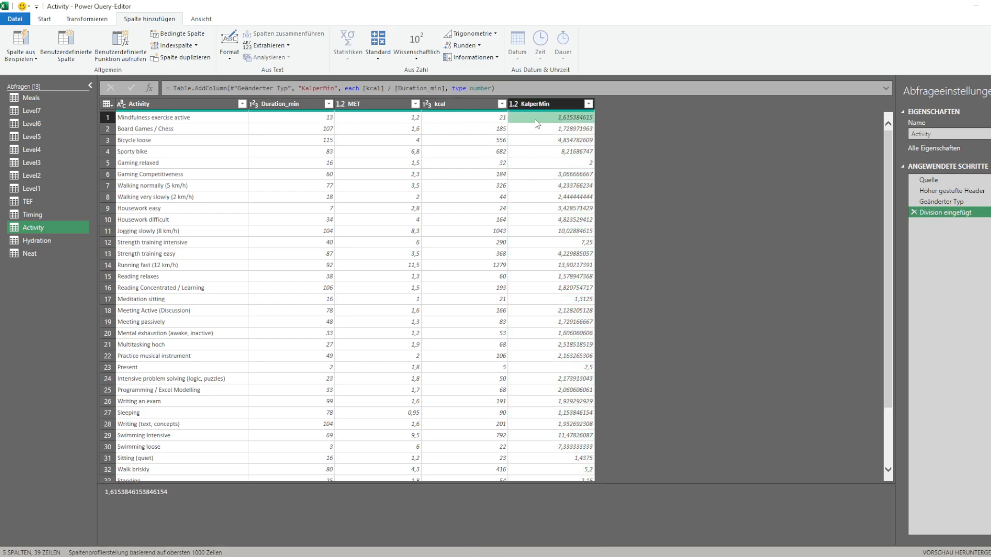
{"action": "left_click", "coordinate": [287, 118]}
{"action": "left_click", "coordinate": [516, 118]}
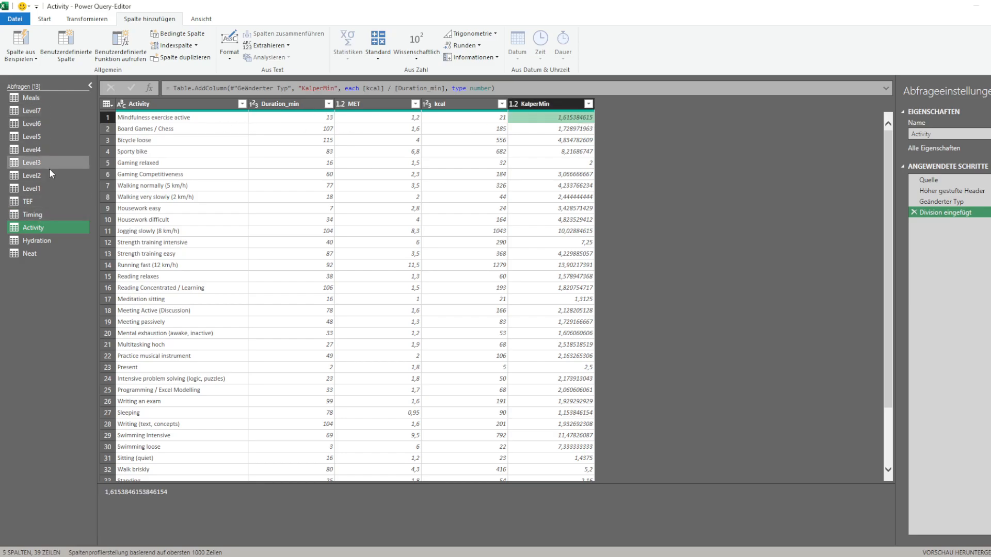
{"action": "left_click", "coordinate": [44, 126]}
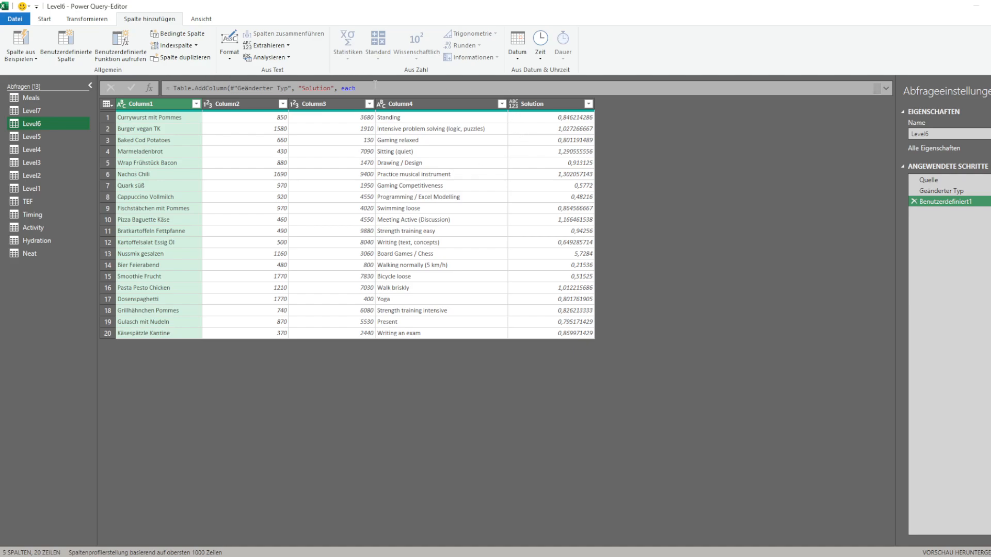
In the Level6 query code, add a new variable act after abs that references the Activity query
{"action": "left_click", "coordinate": [48, 19]}
{"action": "left_click", "coordinate": [112, 46]}
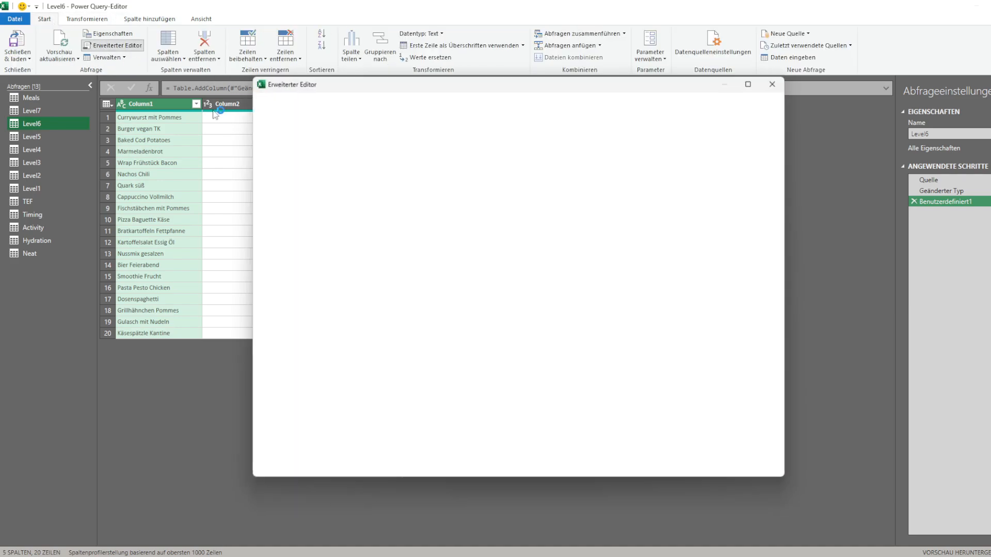
{"action": "left_click", "coordinate": [493, 179]}
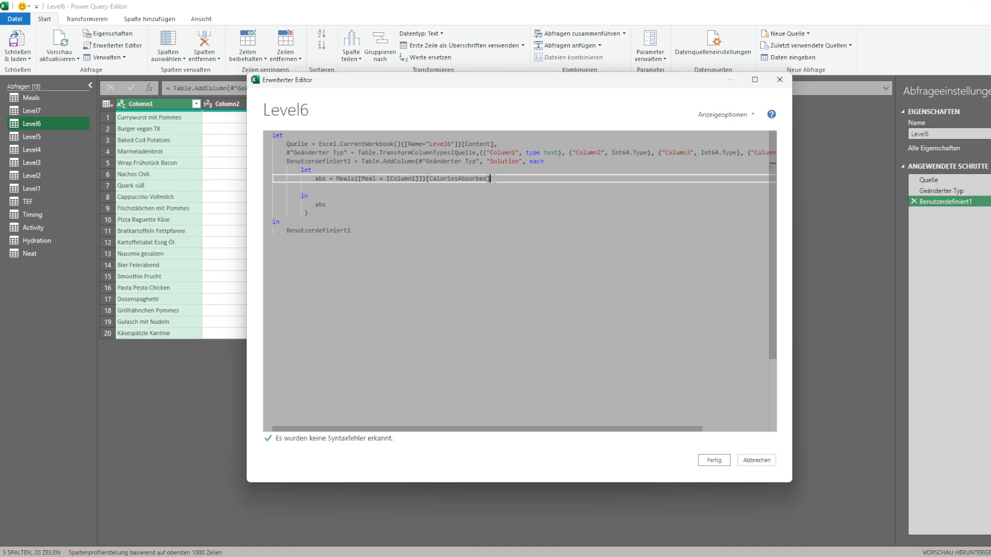
{"action": "type", "text": ","}
{"action": "key", "text": "Return"}
{"action": "type", "text": "act = "}
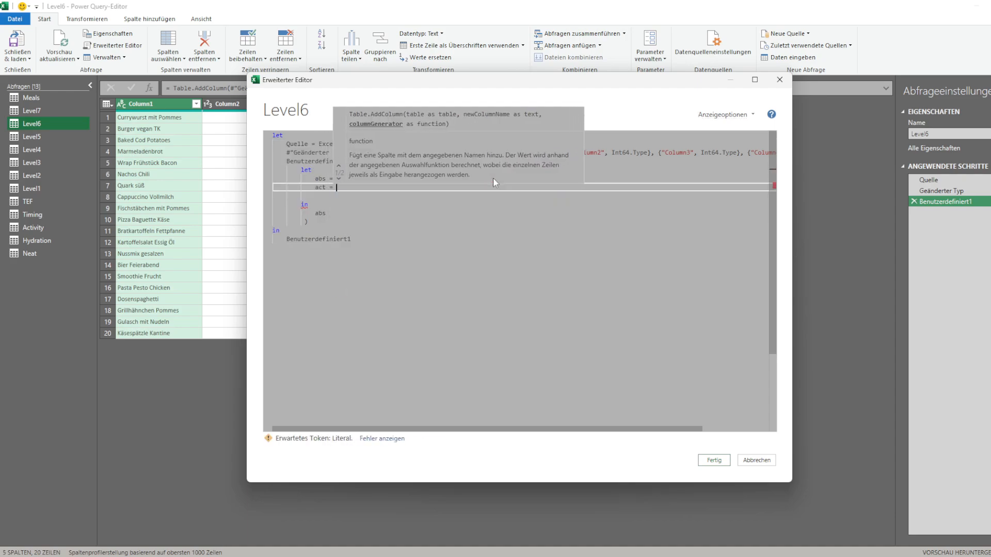
{"action": "type", "text": "Acti"}
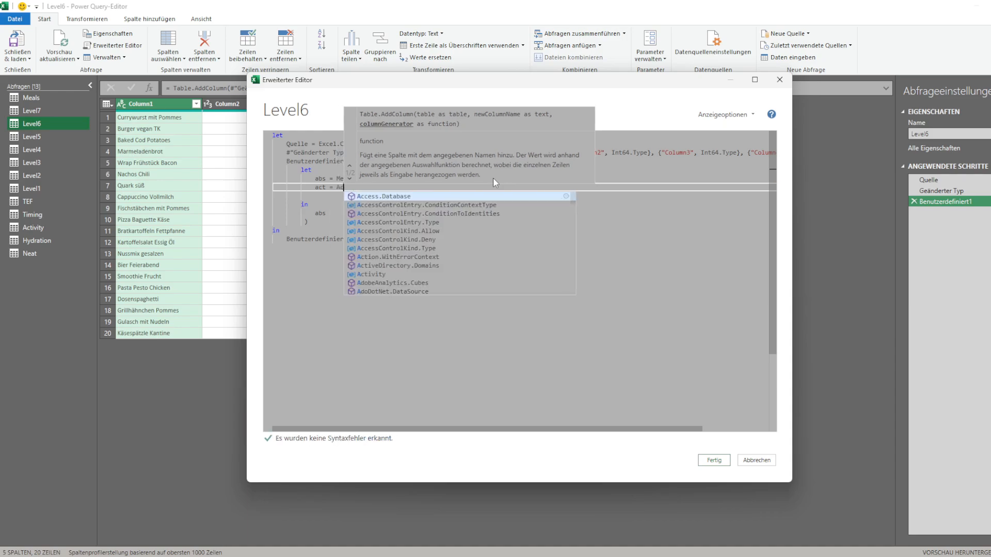
{"action": "key", "text": "Down"}
{"action": "key", "text": "Down"}
{"action": "key", "text": "Return"}
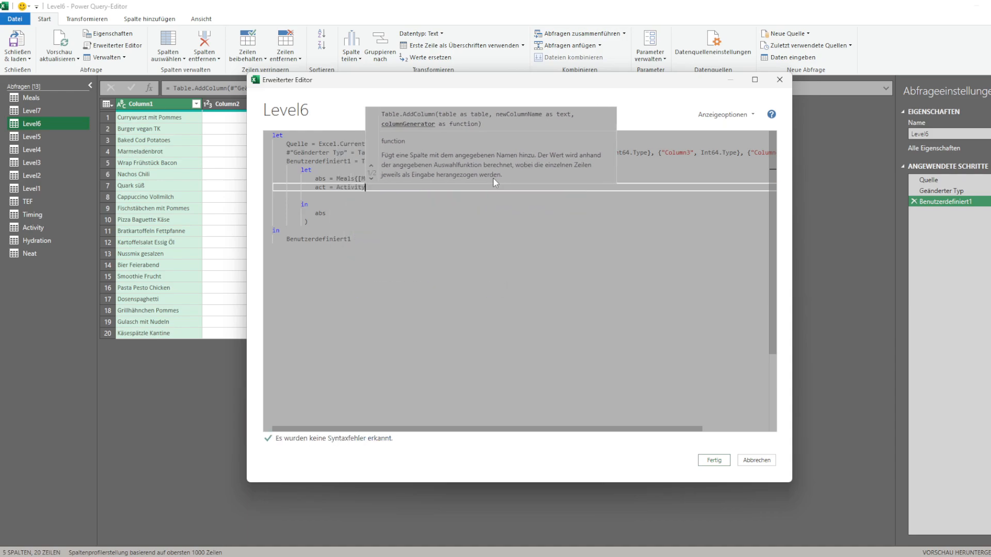
Complete the act expression with the row lookup {[Activity = [Column4]]}
{"action": "type", "text": "{["}
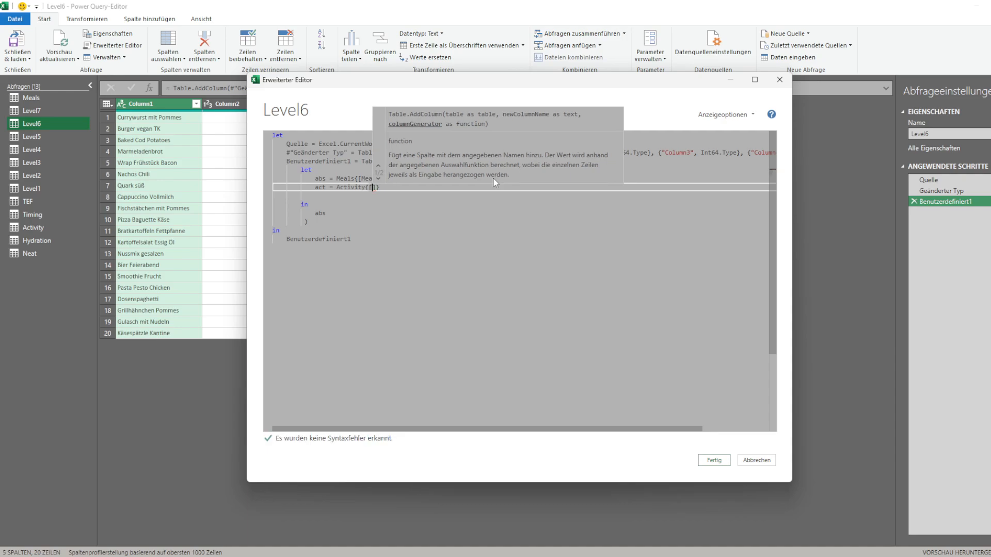
{"action": "type", "text": "Activit"}
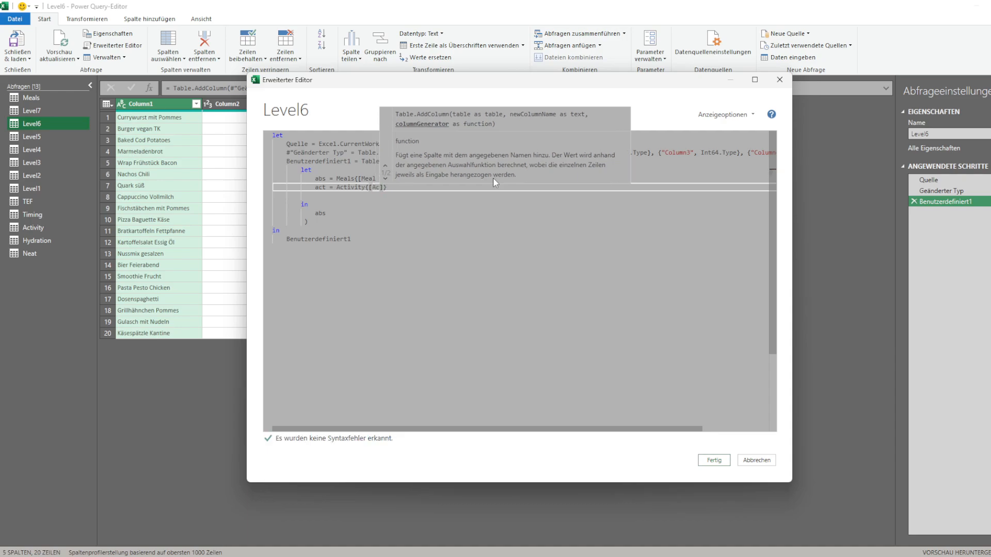
{"action": "type", "text": "y"}
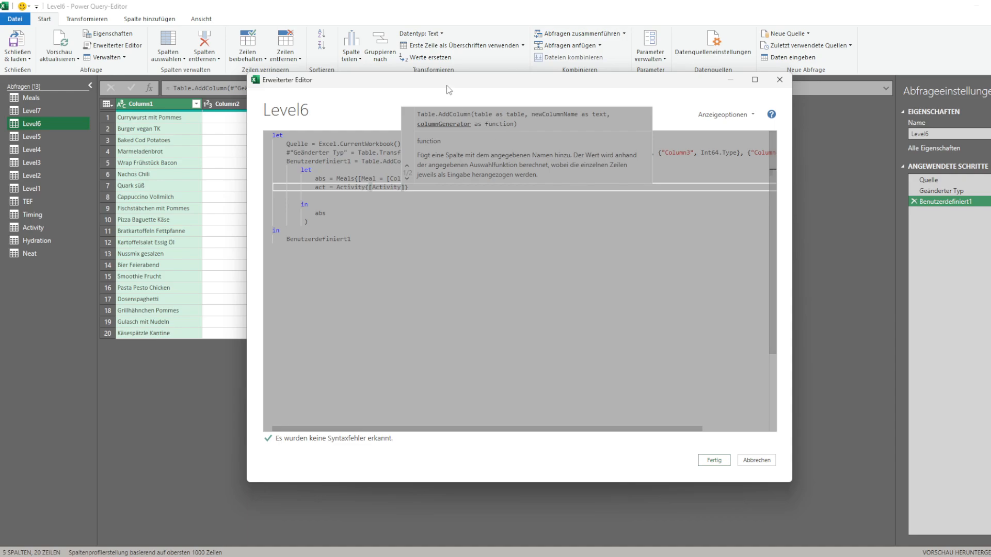
{"action": "left_click_drag", "start_coordinate": [447, 84], "coordinate": [375, 163]}
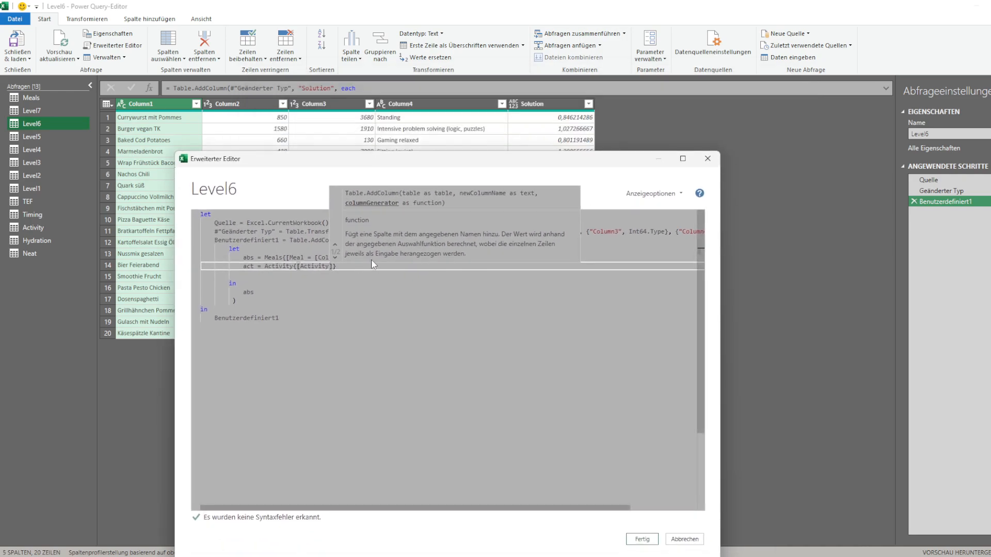
{"action": "type", "text": "= "}
{"action": "type", "text": "[Column4"}
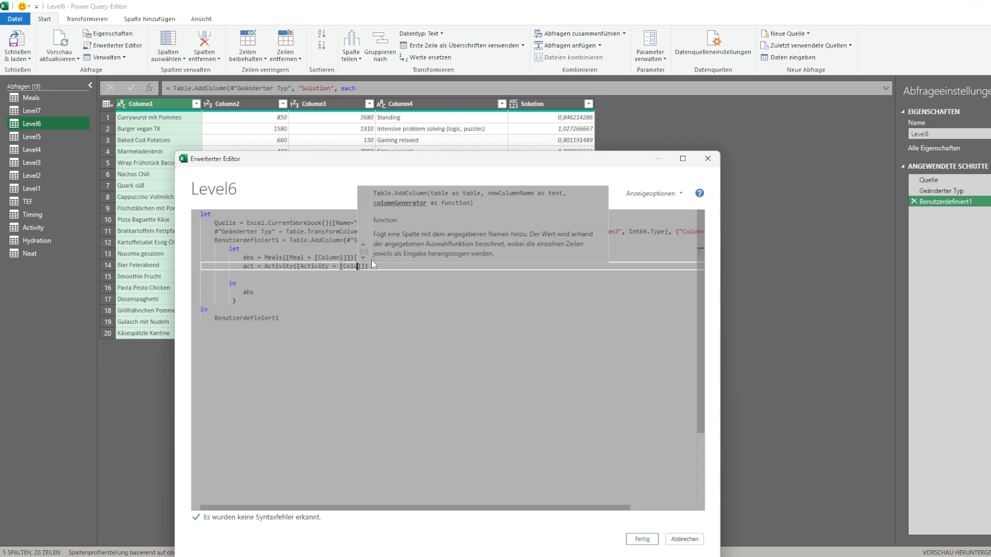
Return act instead of abs in the inner let expression and apply the query code
{"action": "double_click", "coordinate": [246, 266]}
{"action": "key", "text": "ctrl+c"}
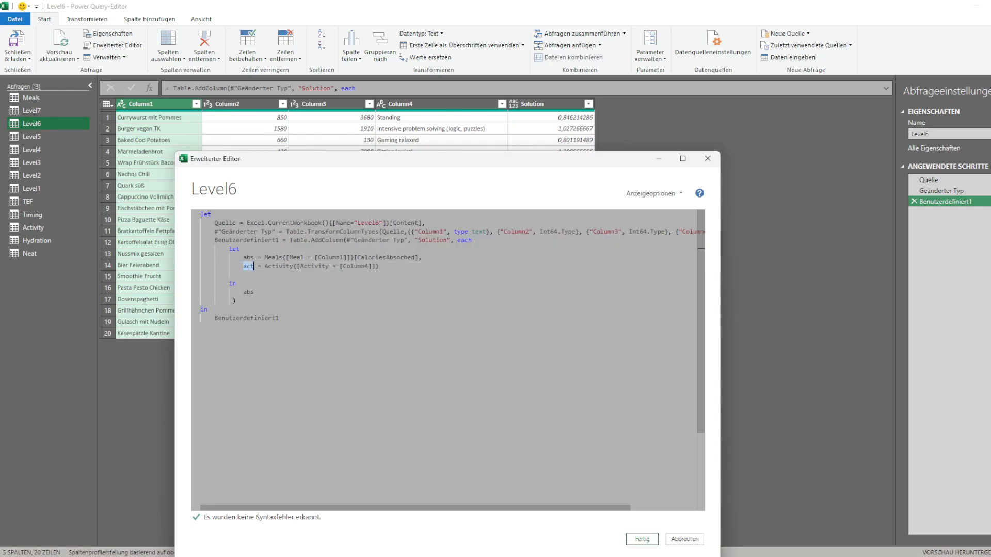
{"action": "double_click", "coordinate": [249, 292]}
{"action": "key", "text": "ctrl+v"}
{"action": "left_click", "coordinate": [377, 267]}
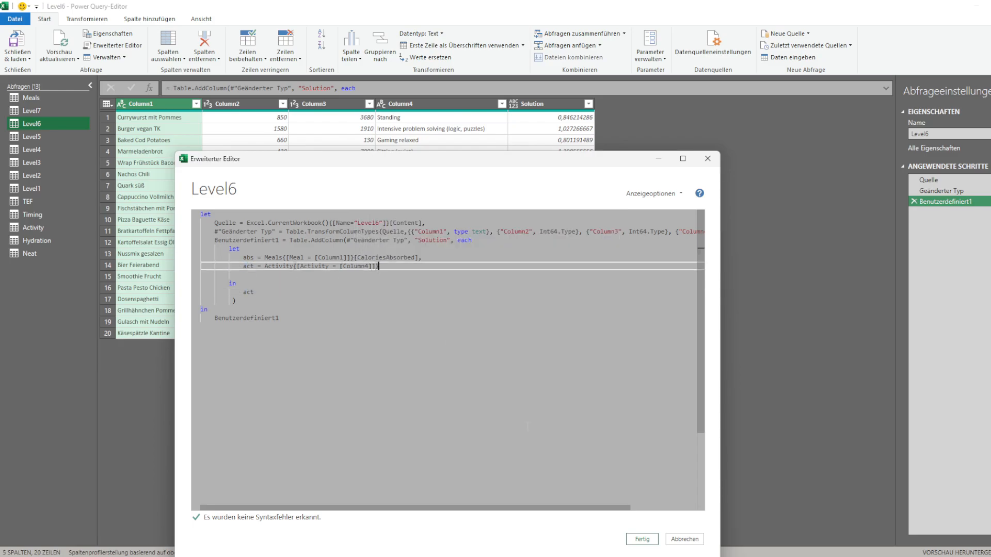
{"action": "left_click", "coordinate": [640, 539]}
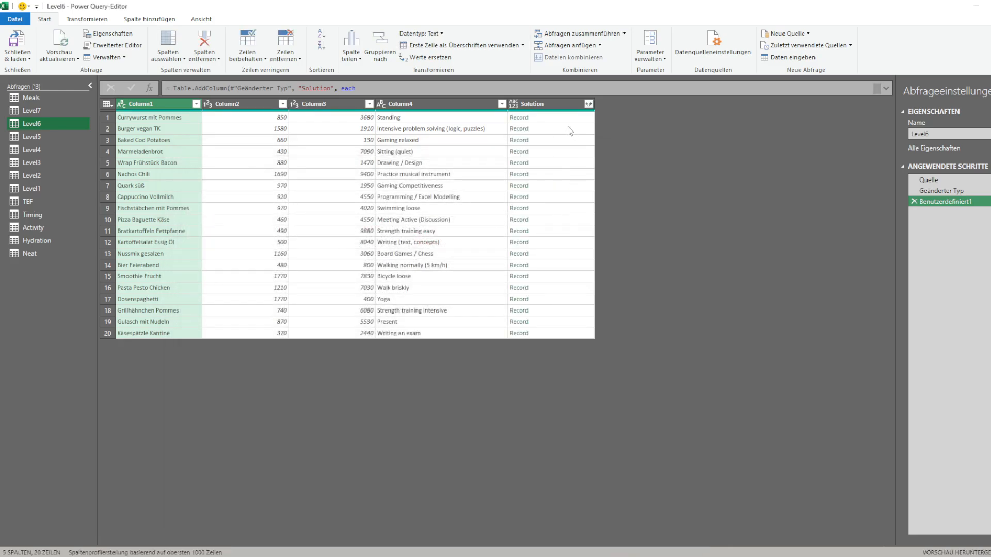
Preview the first Solution record, then append [KalperMin] to the act lookup and apply the code
{"action": "left_click", "coordinate": [566, 119]}
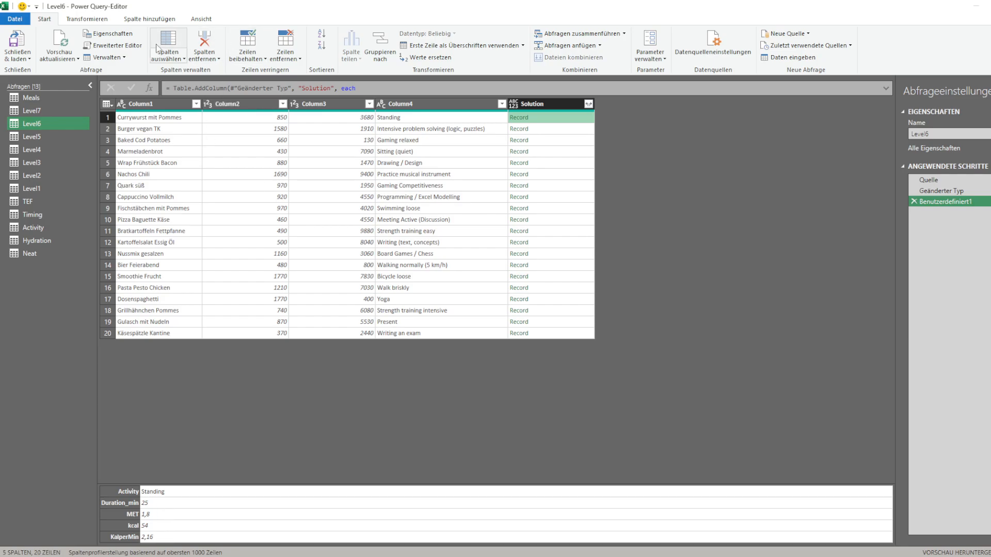
{"action": "left_click", "coordinate": [113, 45]}
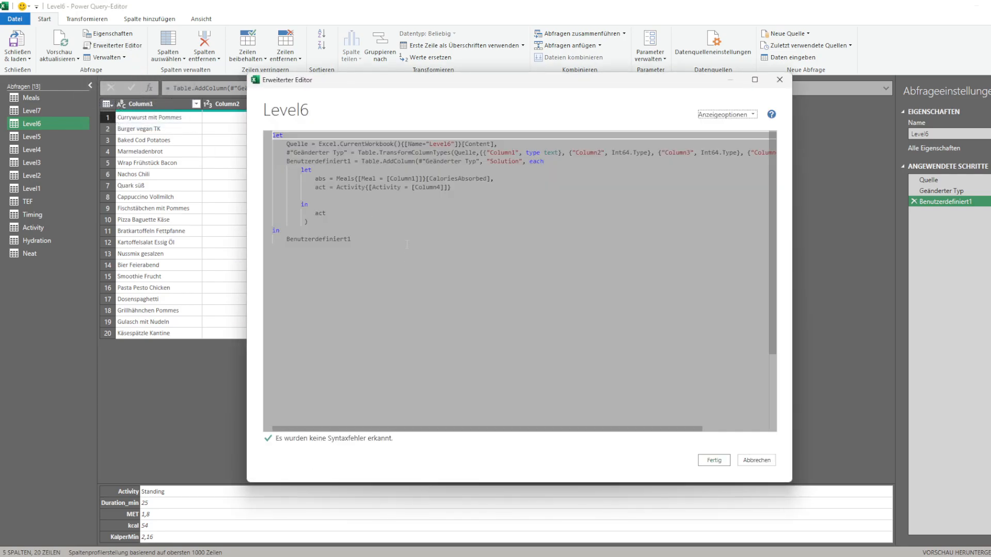
{"action": "left_click", "coordinate": [477, 189]}
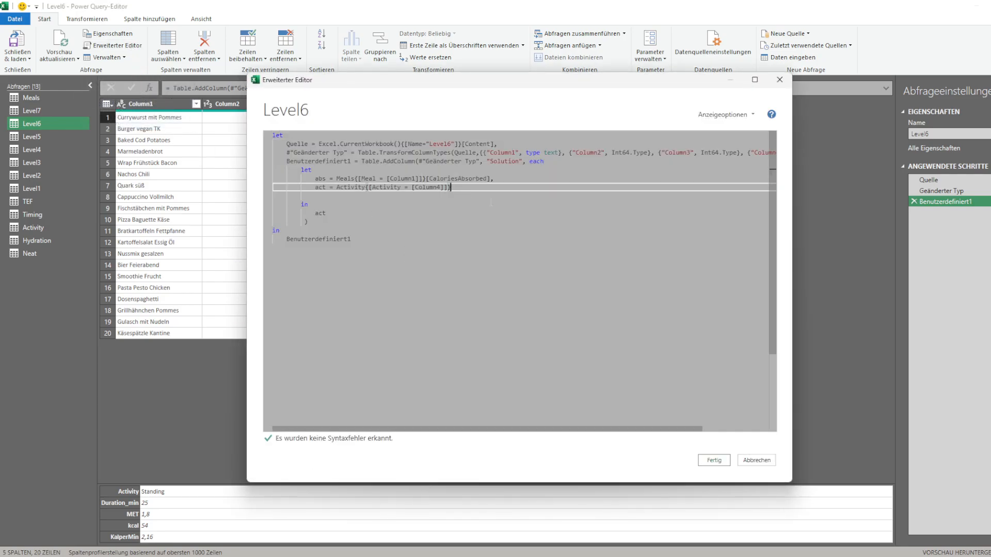
{"action": "type", "text": "[KalperMin"}
{"action": "left_click", "coordinate": [714, 460]}
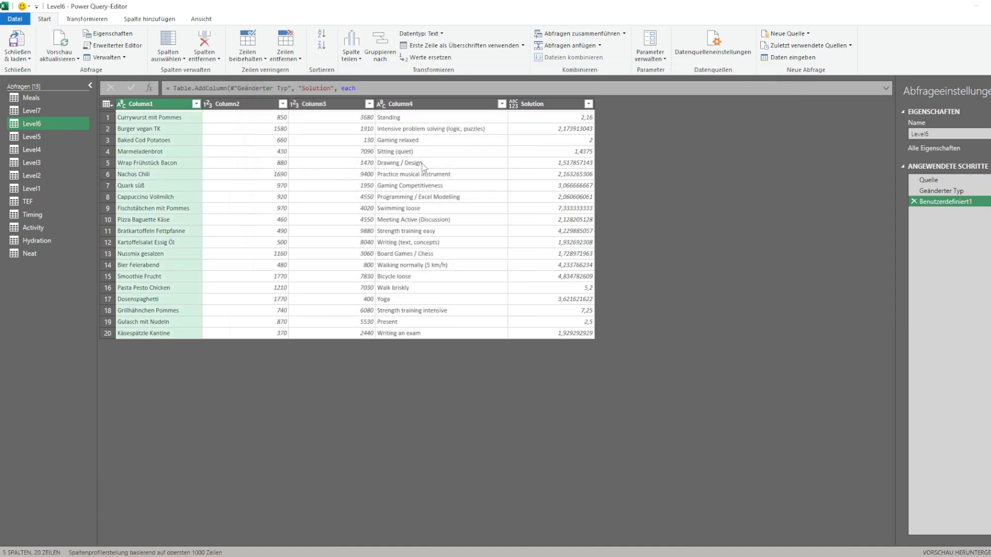
{"action": "left_click", "coordinate": [584, 118]}
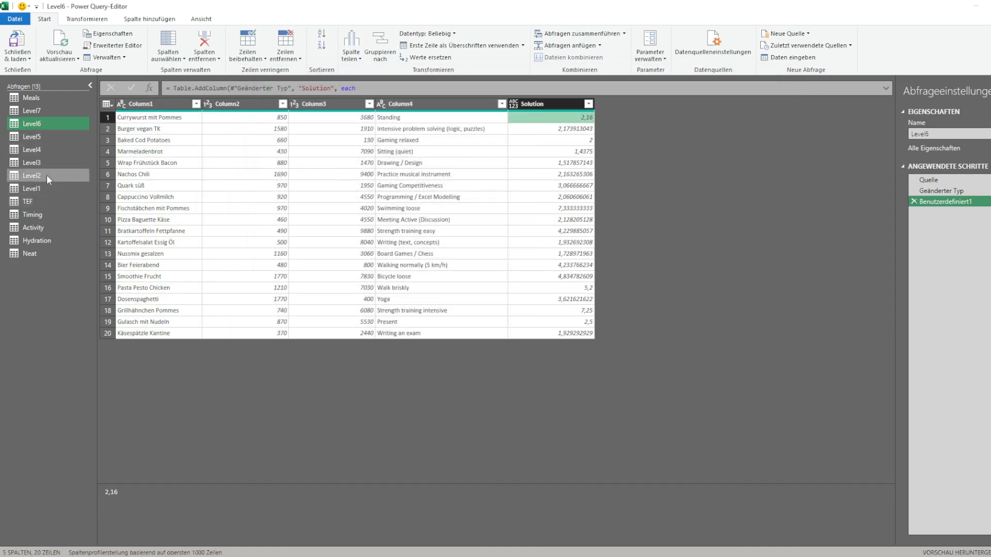
Examine the Waketime and Factor columns of the Timing query
{"action": "left_click", "coordinate": [45, 213]}
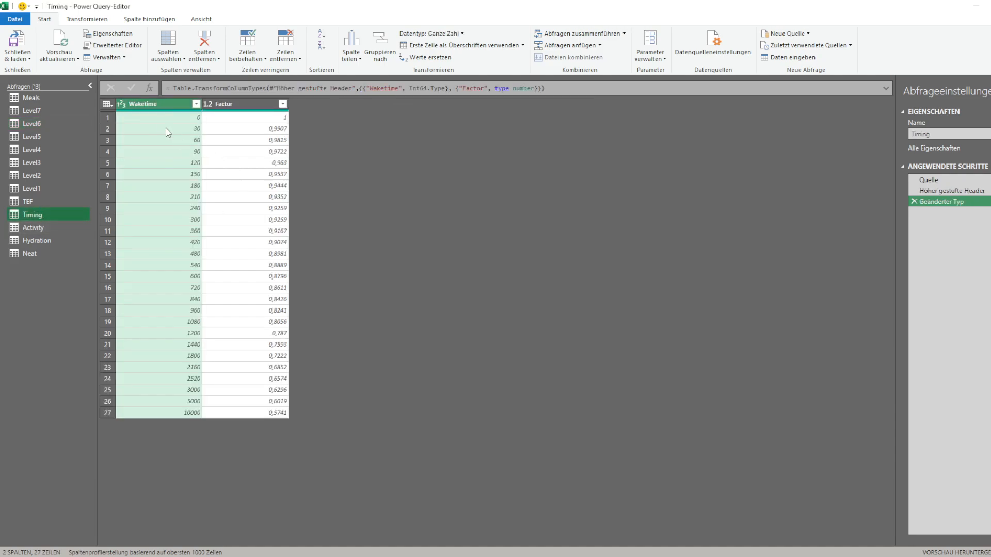
{"action": "left_click", "coordinate": [162, 141]}
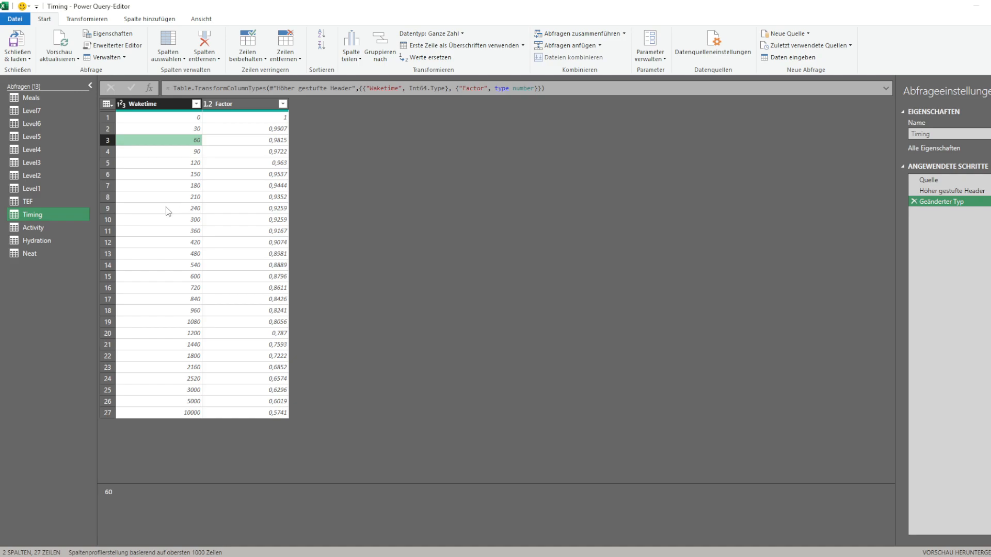
{"action": "left_click", "coordinate": [246, 119]}
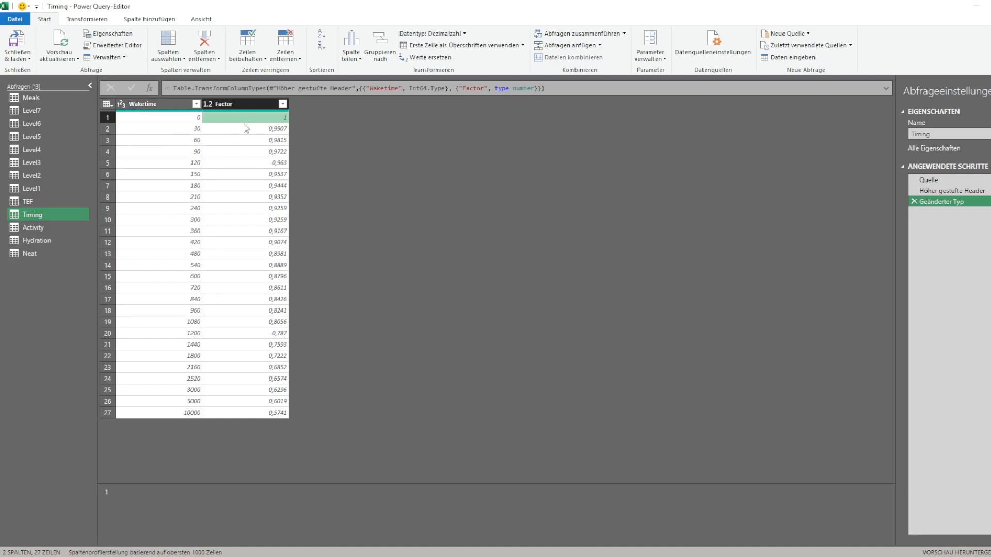
Reopen the Level6 query code and start a new variable fac on the line below act
{"action": "left_click", "coordinate": [43, 125]}
{"action": "left_click", "coordinate": [112, 46]}
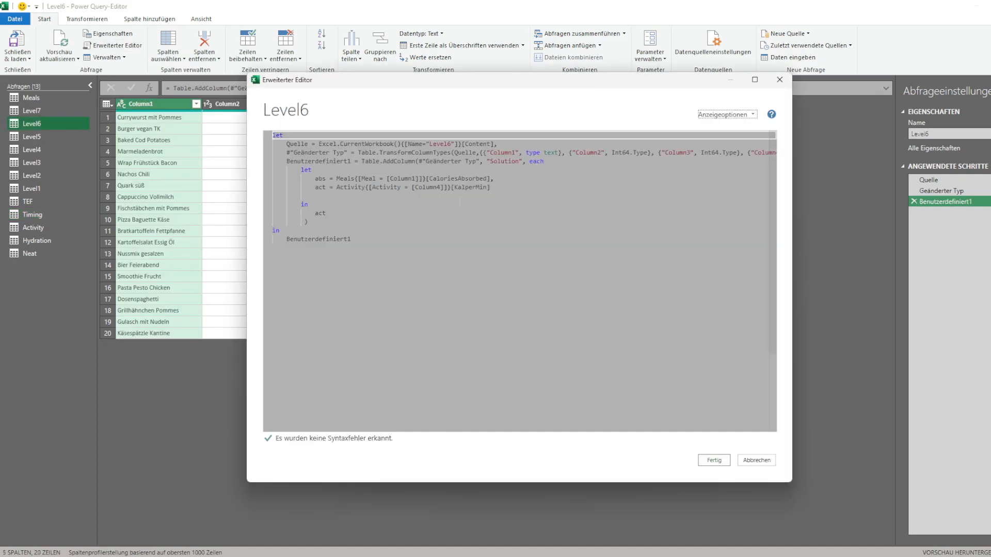
{"action": "left_click", "coordinate": [541, 188]}
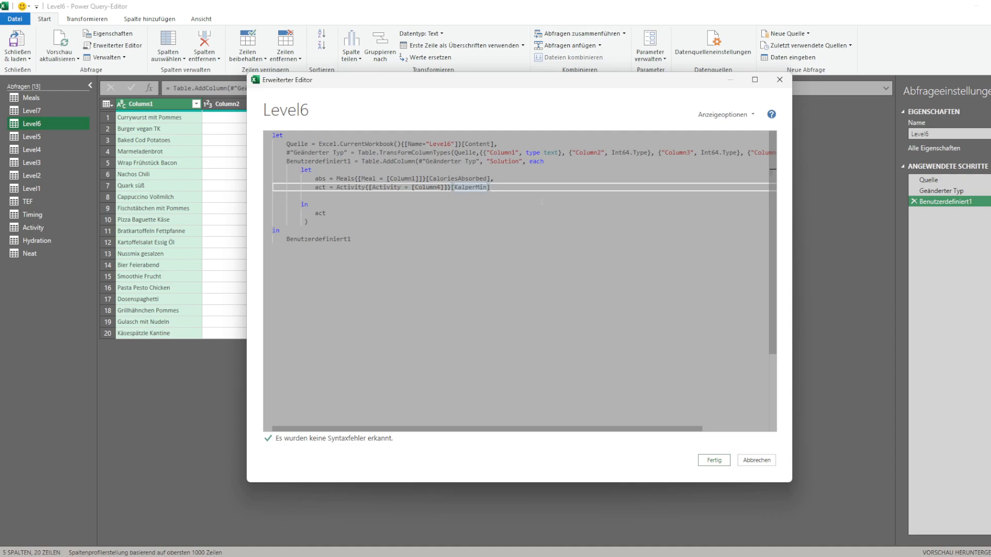
{"action": "type", "text": ","}
{"action": "key", "text": "Return"}
{"action": "type", "text": "fac ="}
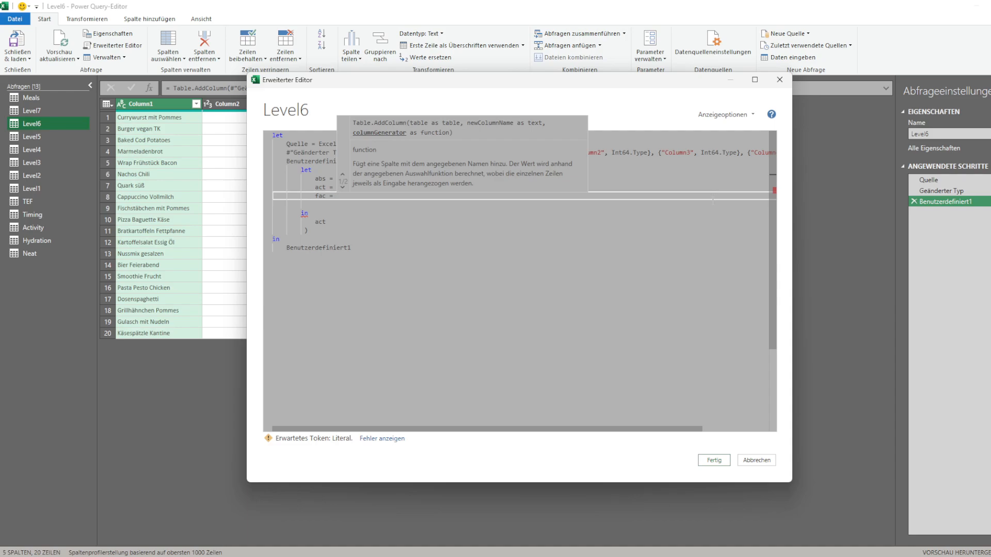
Insert the Table.SelectRows function as the expression for fac, with its parentheses open for arguments
{"action": "type", "text": " selectorc"}
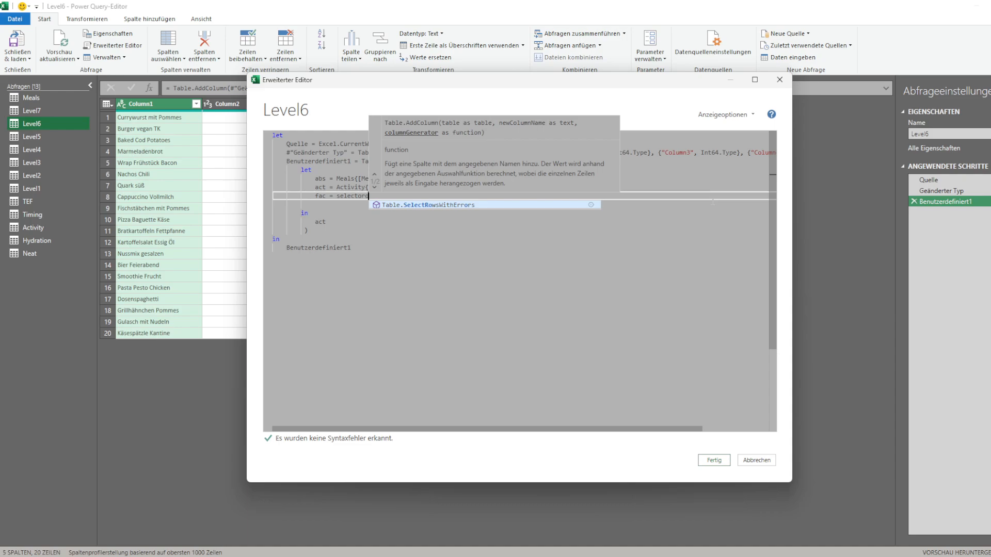
{"action": "key", "text": "BackSpace"}
{"action": "key", "text": "BackSpace"}
{"action": "key", "text": "BackSpace"}
{"action": "key", "text": "BackSpace"}
{"action": "key", "text": "BackSpace"}
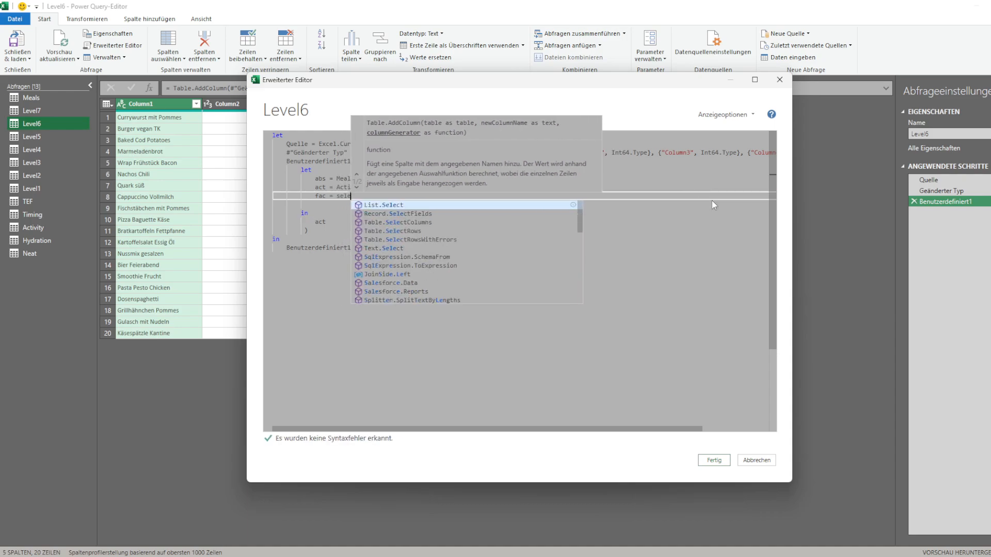
{"action": "key", "text": "Down"}
{"action": "key", "text": "Down"}
{"action": "key", "text": "Down"}
{"action": "key", "text": "Tab"}
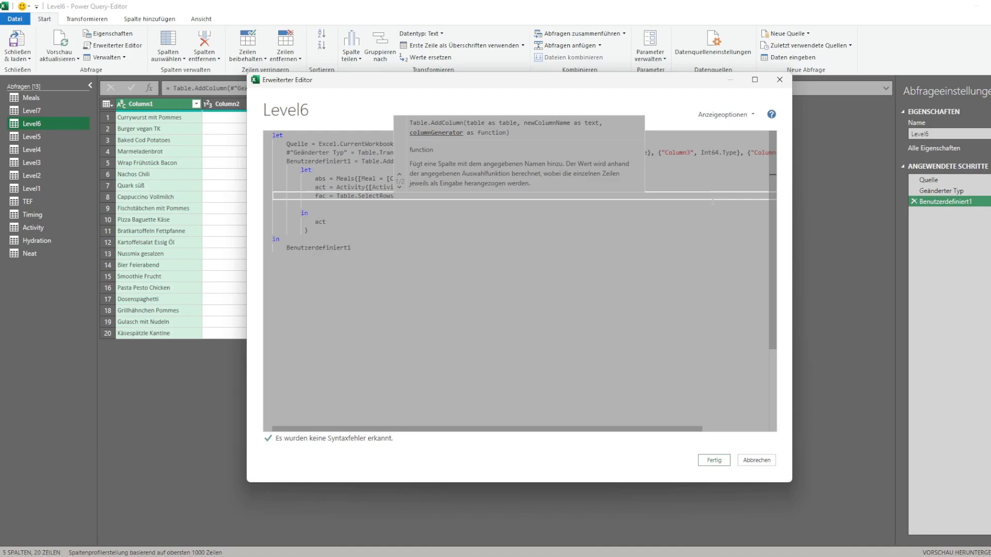
{"action": "type", "text": "( "}
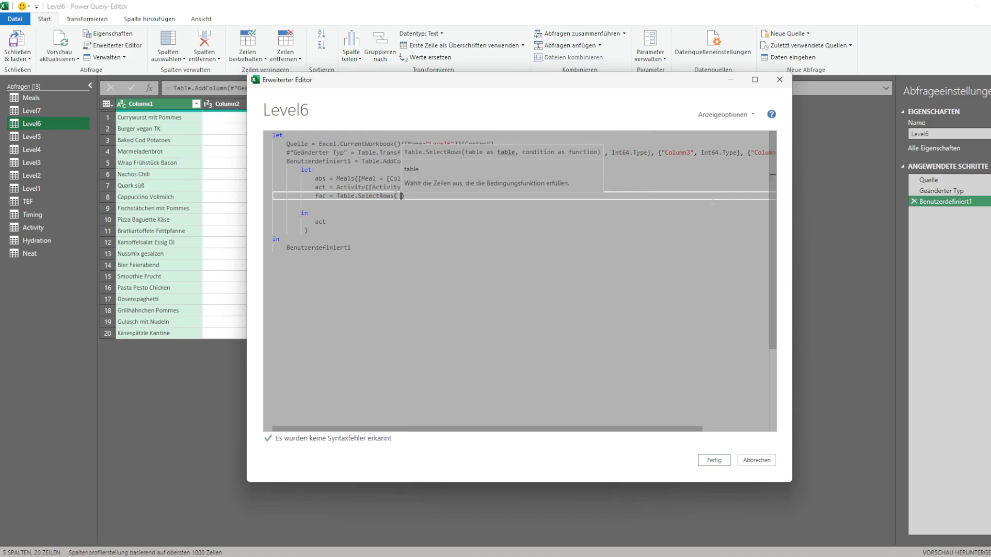
Enter Timing as the table argument of Table.SelectRows and start its condition as the custom function (x) =>
{"action": "type", "text": "Timing, eac"}
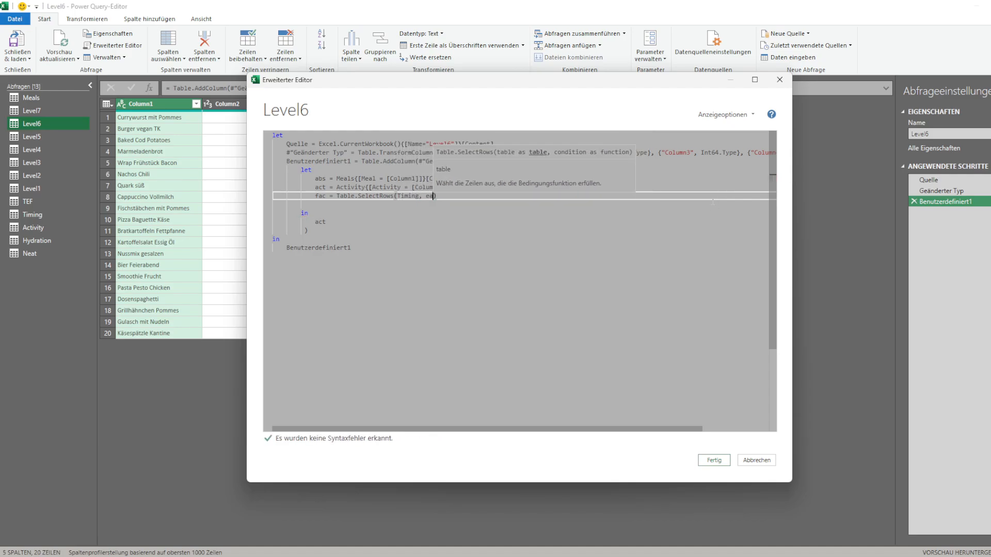
{"action": "key", "text": "BackSpace"}
{"action": "key", "text": "BackSpace"}
{"action": "key", "text": "BackSpace"}
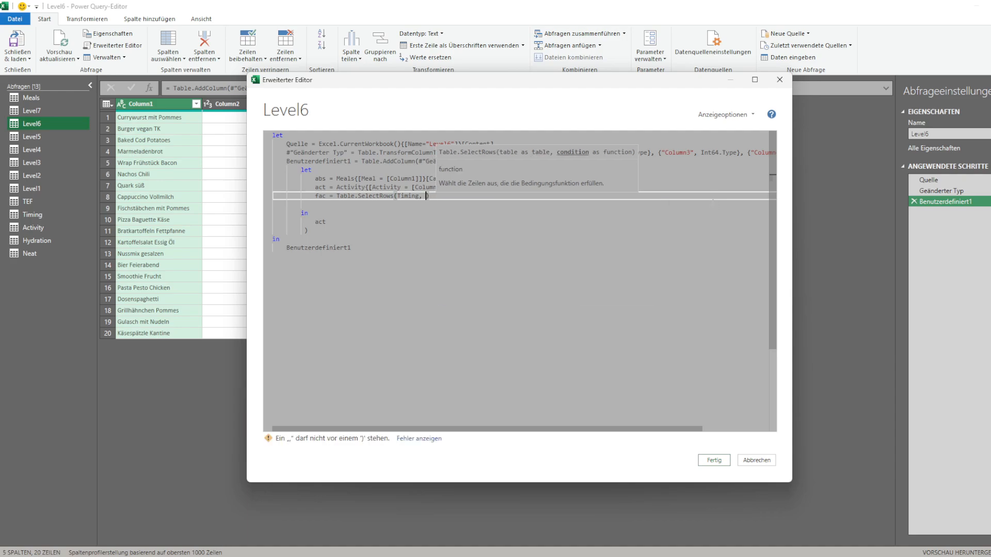
{"action": "type", "text": "(x) =>)"}
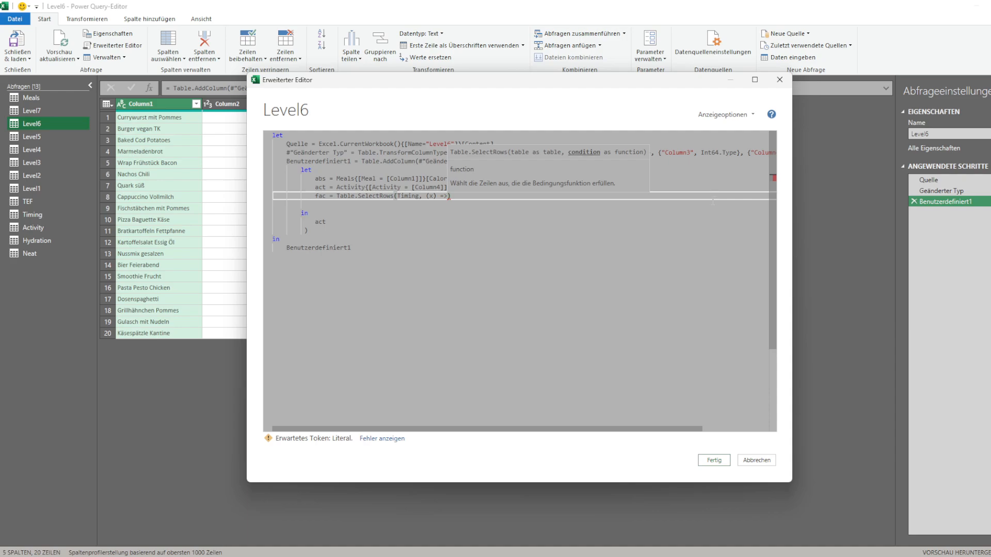
{"action": "left_click", "coordinate": [546, 212]}
{"action": "left_click", "coordinate": [547, 161]}
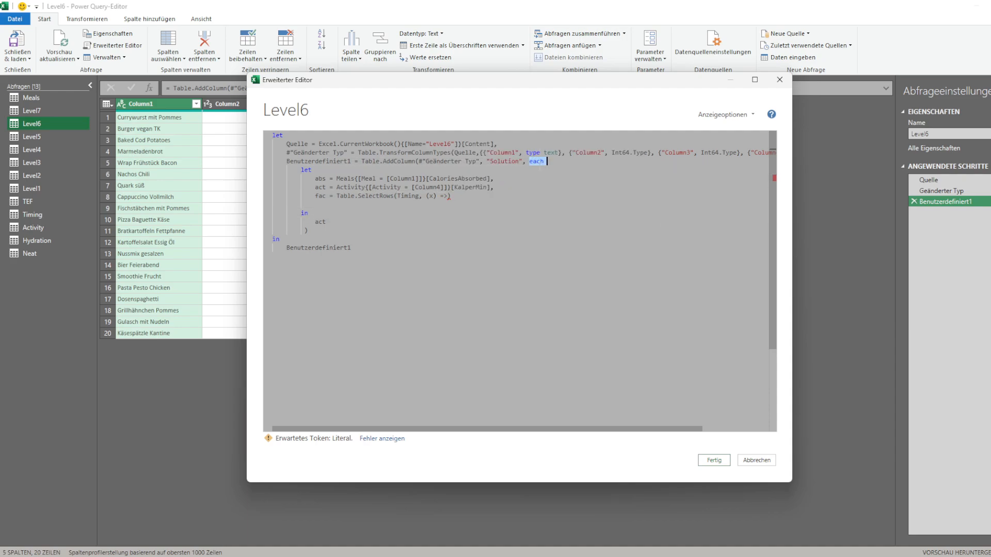
{"action": "left_click", "coordinate": [445, 196]}
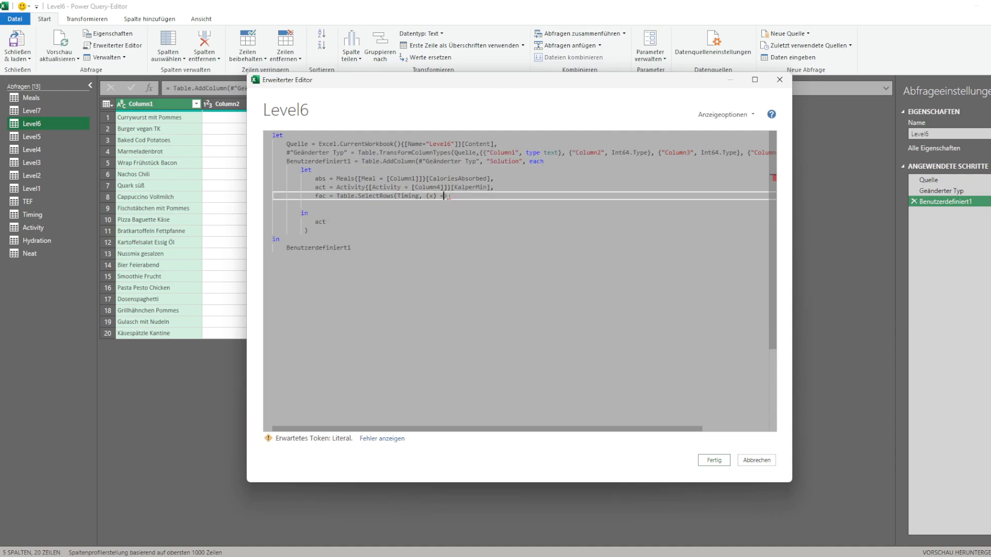
{"action": "left_click", "coordinate": [447, 196]}
Apply the partial Level6 code, check the column names in the Timing query and return to Level6
{"action": "left_click", "coordinate": [724, 460]}
{"action": "left_click", "coordinate": [51, 212]}
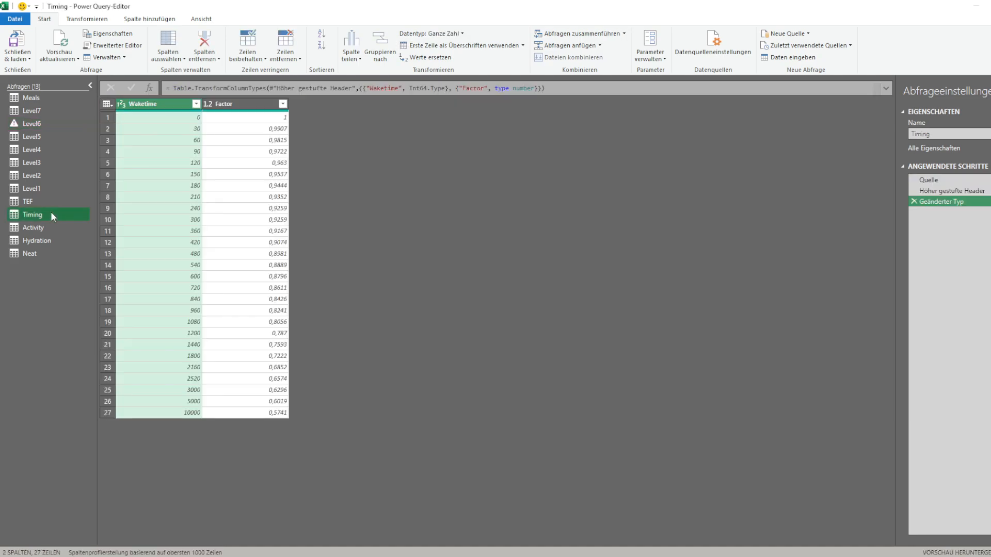
{"action": "left_click", "coordinate": [36, 123]}
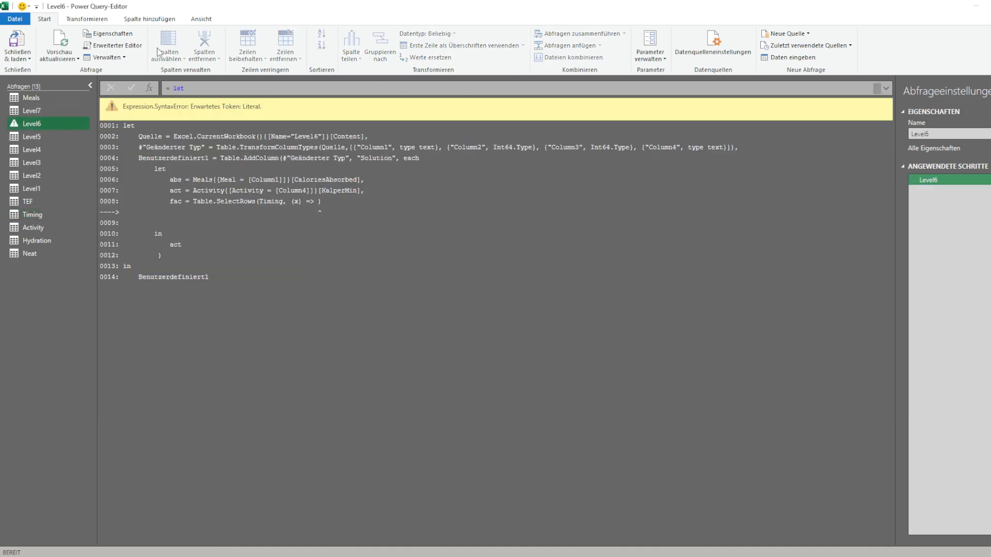
Reopen the Level6 query code and complete the fac filter condition as x[Waketime]<=[Column3]
{"action": "left_click", "coordinate": [115, 45]}
{"action": "left_click", "coordinate": [458, 198]}
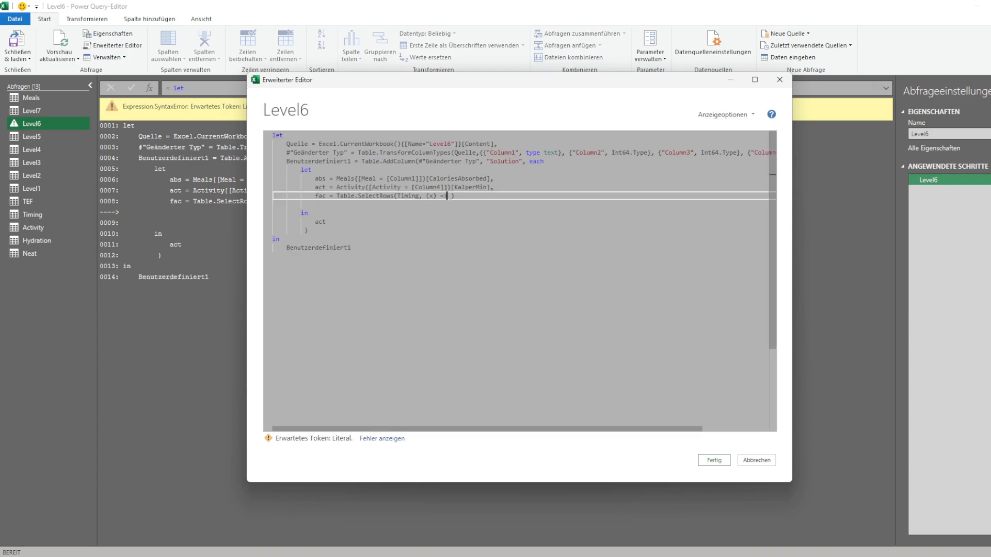
{"action": "type", "text": "x[Waje"}
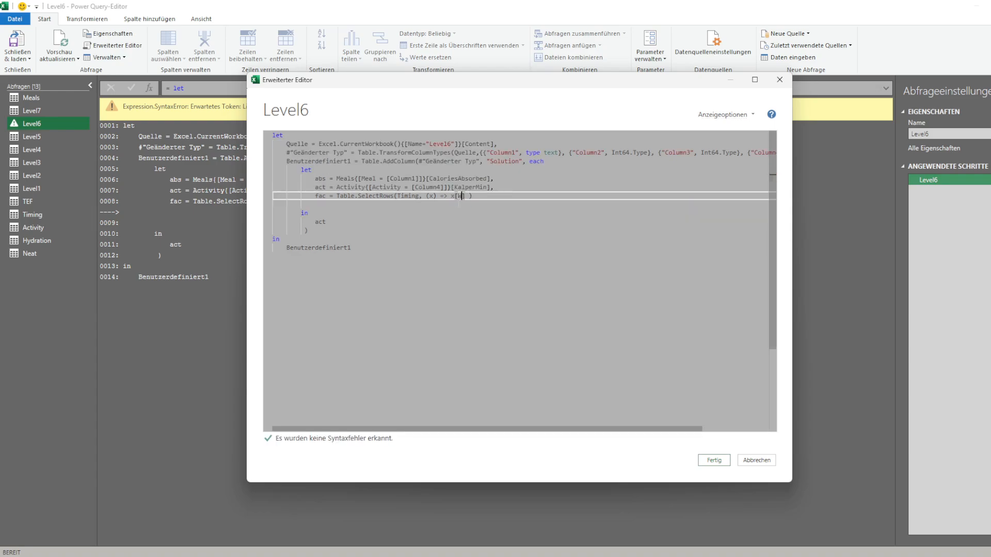
{"action": "key", "text": "BackSpace"}
{"action": "key", "text": "BackSpace"}
{"action": "type", "text": "ketime]<="}
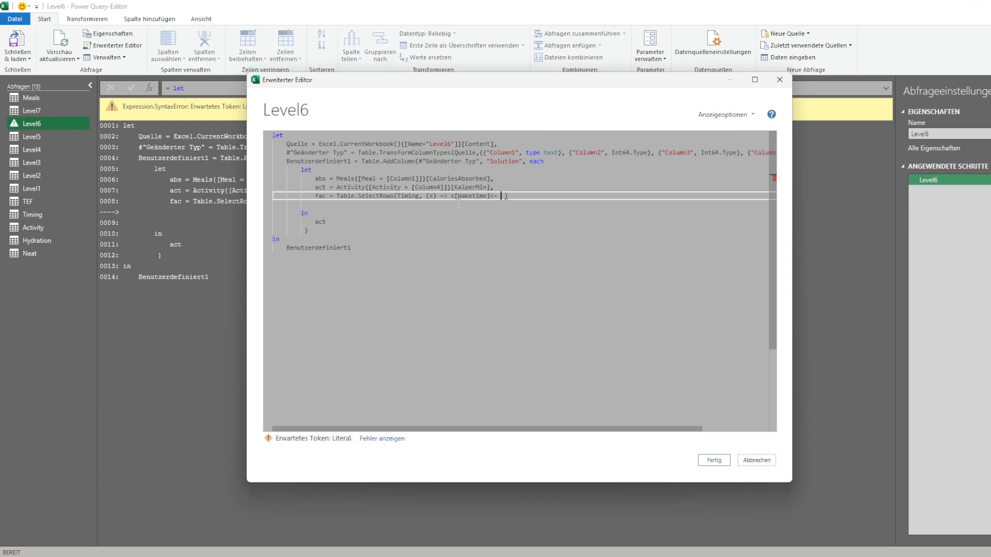
{"action": "key", "text": "BackSpace"}
{"action": "type", "text": "[Column3"}
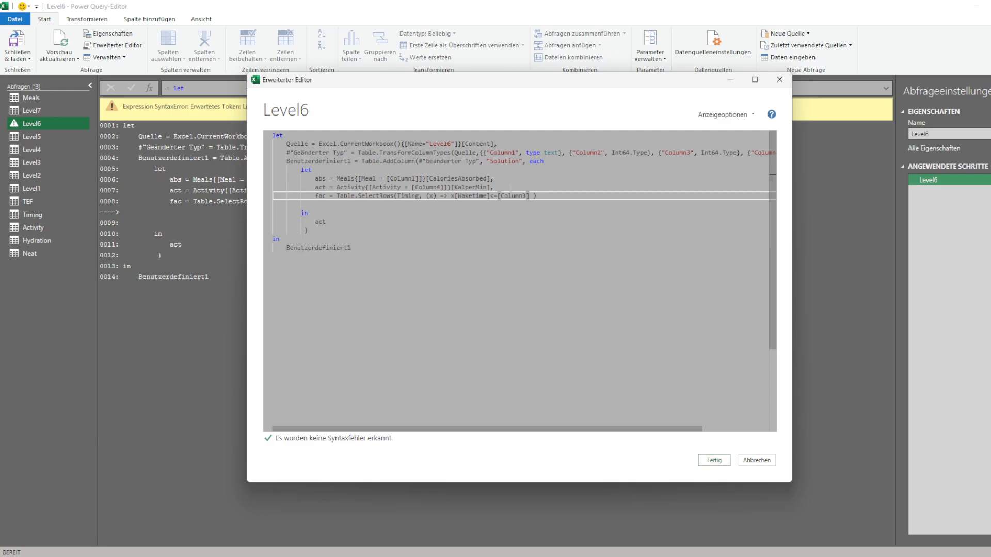
Return fac instead of act as the result of the inner let expression and apply the code
{"action": "double_click", "coordinate": [320, 196]}
{"action": "key", "text": "ctrl+c"}
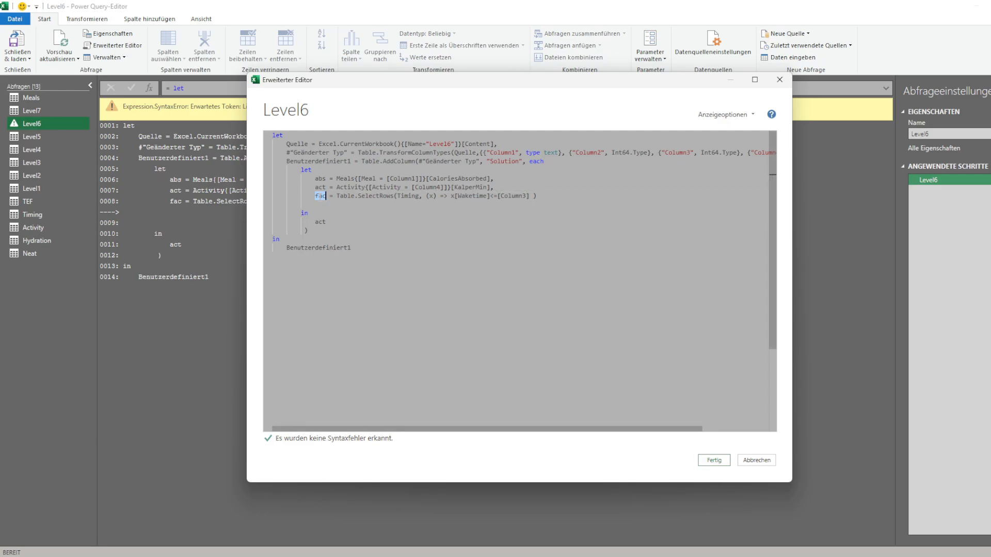
{"action": "double_click", "coordinate": [320, 221]}
{"action": "key", "text": "ctrl+v"}
{"action": "left_click", "coordinate": [707, 458]}
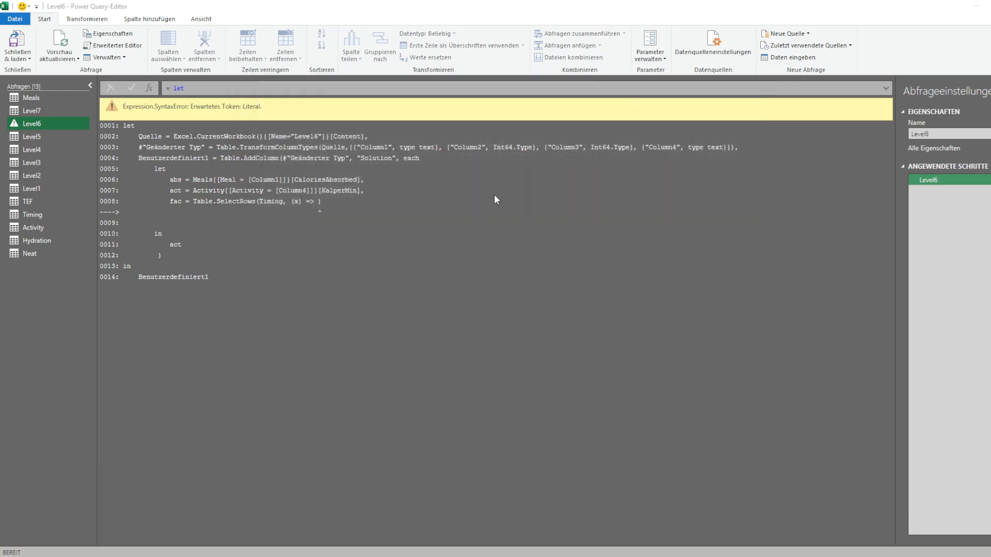
Examine the filtered tables in the Level6 Solution column and compare their Waketime rows with the Timing query
{"action": "left_click", "coordinate": [552, 118]}
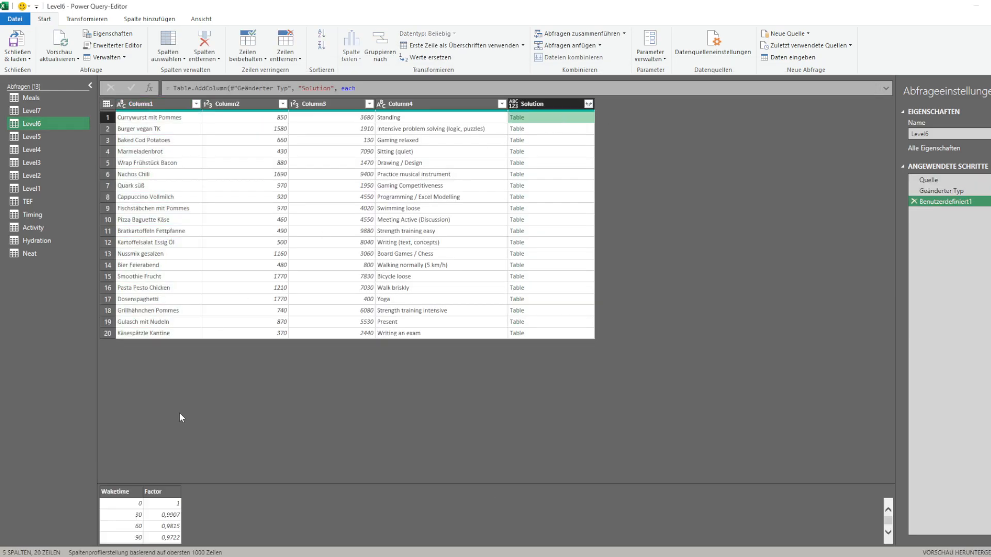
{"action": "scroll", "coordinate": [150, 521], "scroll_direction": "up", "scroll_amount": 2}
{"action": "scroll", "coordinate": [175, 527], "scroll_direction": "down", "scroll_amount": 9}
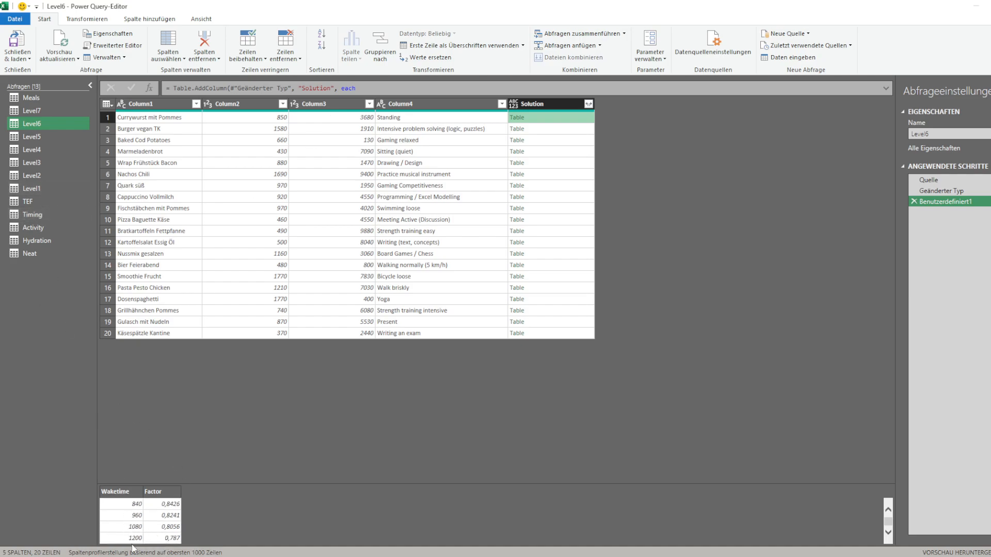
{"action": "left_click", "coordinate": [43, 217]}
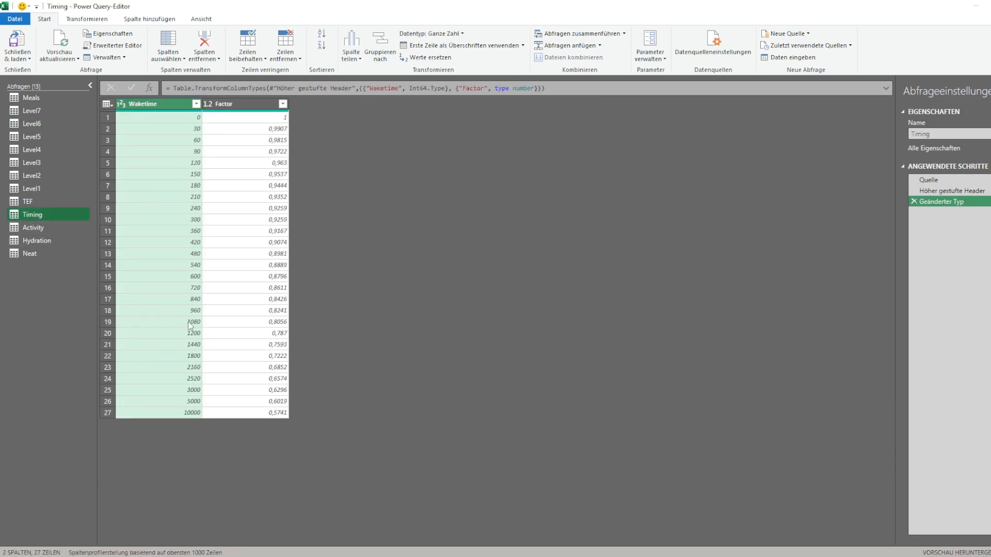
{"action": "left_click", "coordinate": [192, 344]}
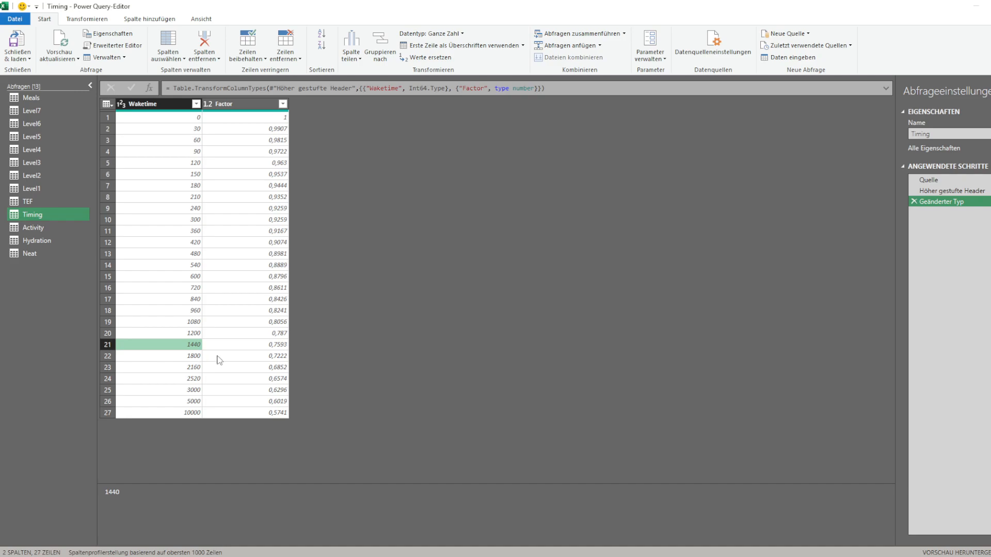
{"action": "left_click", "coordinate": [33, 98]}
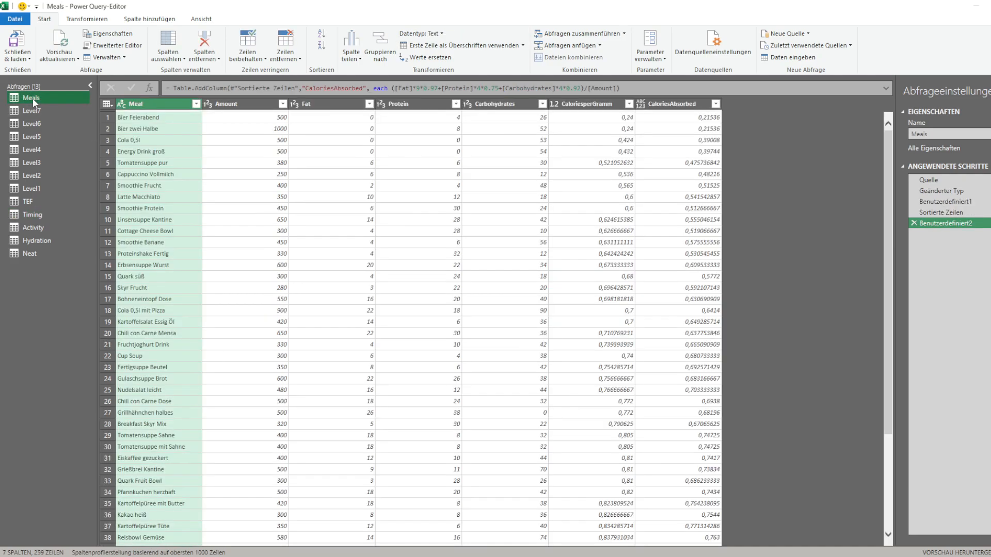
{"action": "left_click", "coordinate": [43, 125]}
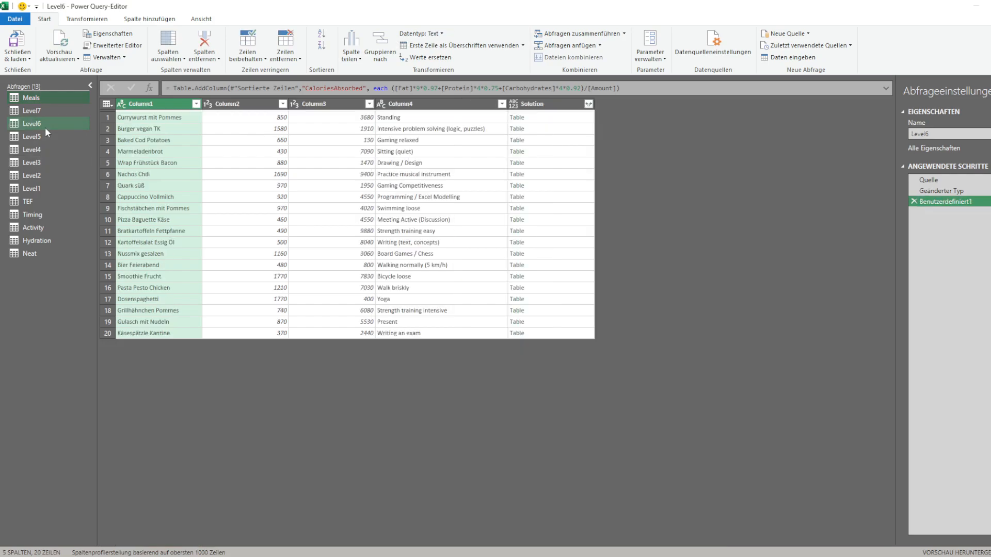
{"action": "left_click", "coordinate": [546, 118]}
{"action": "left_click", "coordinate": [533, 143]}
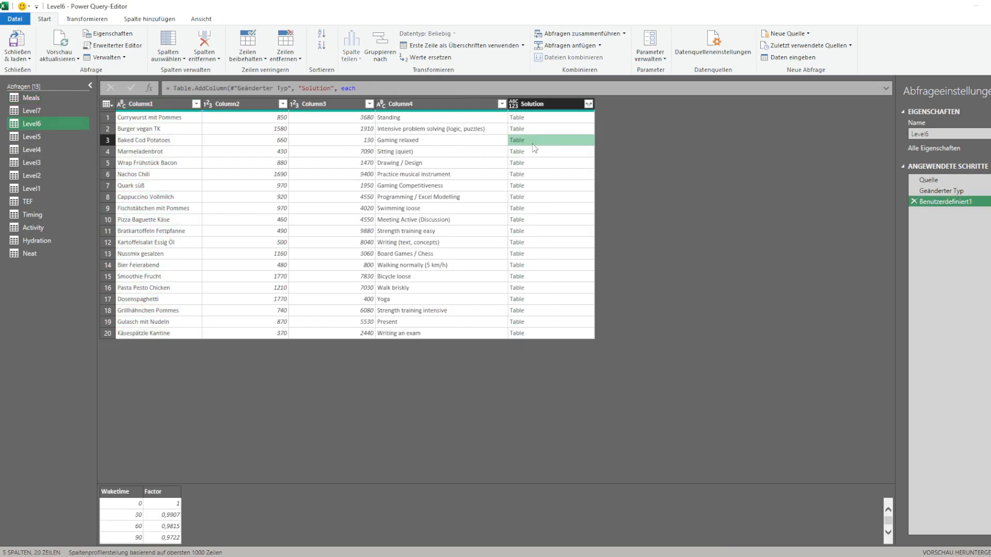
{"action": "scroll", "coordinate": [214, 525], "scroll_direction": "down", "scroll_amount": 1}
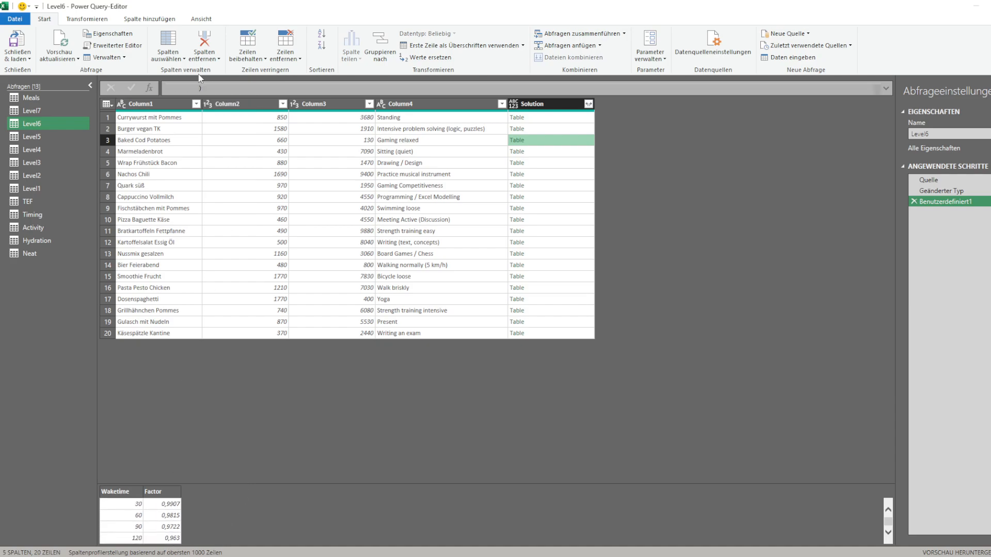
Reopen the Level6 query code and append the [Factor] column reference to the Table.SelectRows expression in fac
{"action": "left_click", "coordinate": [201, 18]}
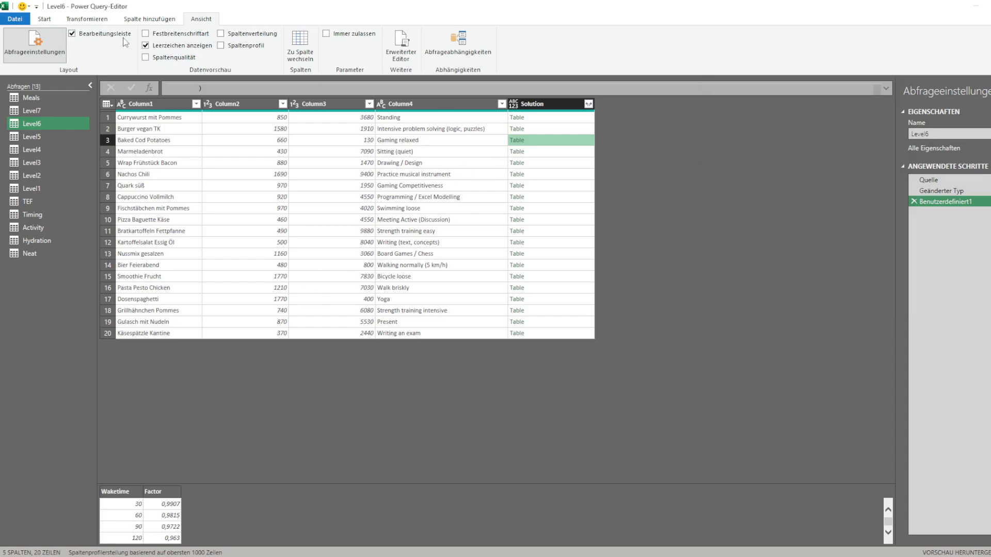
{"action": "left_click", "coordinate": [56, 21]}
{"action": "left_click", "coordinate": [112, 45]}
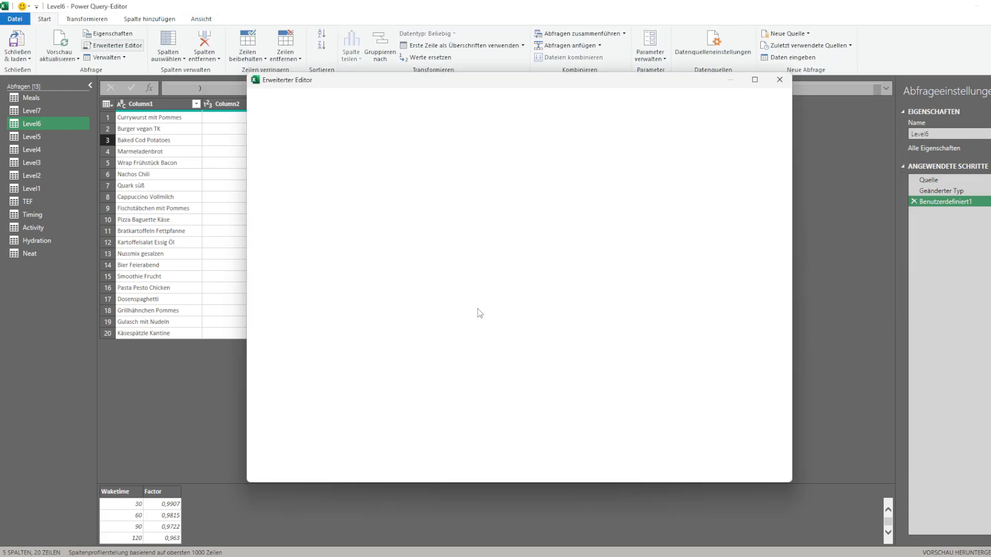
{"action": "left_click", "coordinate": [529, 196]}
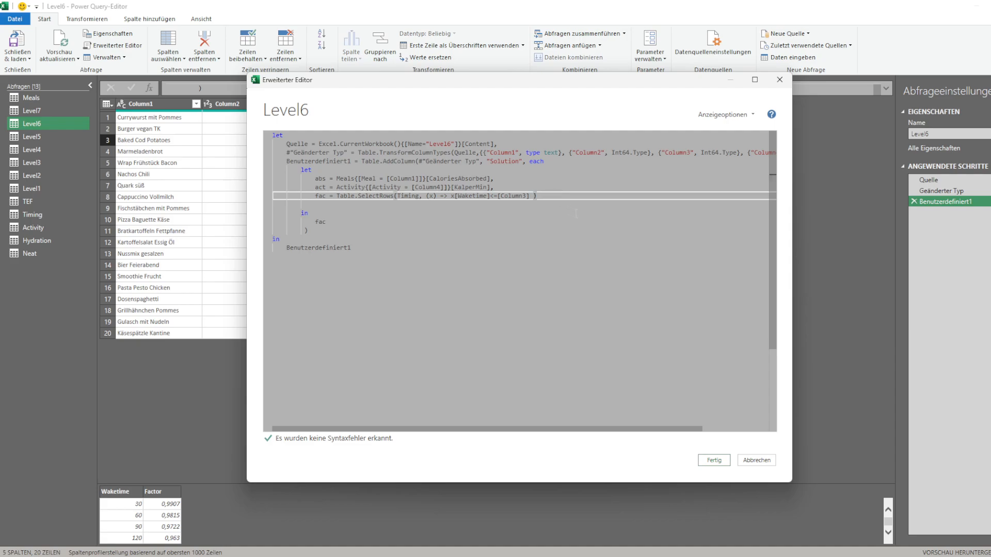
{"action": "key", "text": "BackSpace"}
{"action": "type", "text": "["}
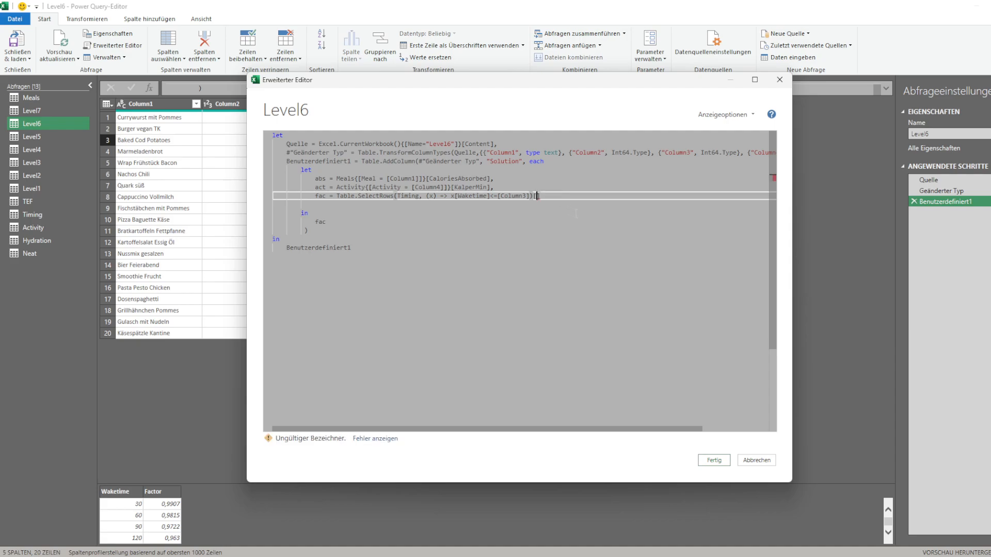
{"action": "type", "text": "Factor"}
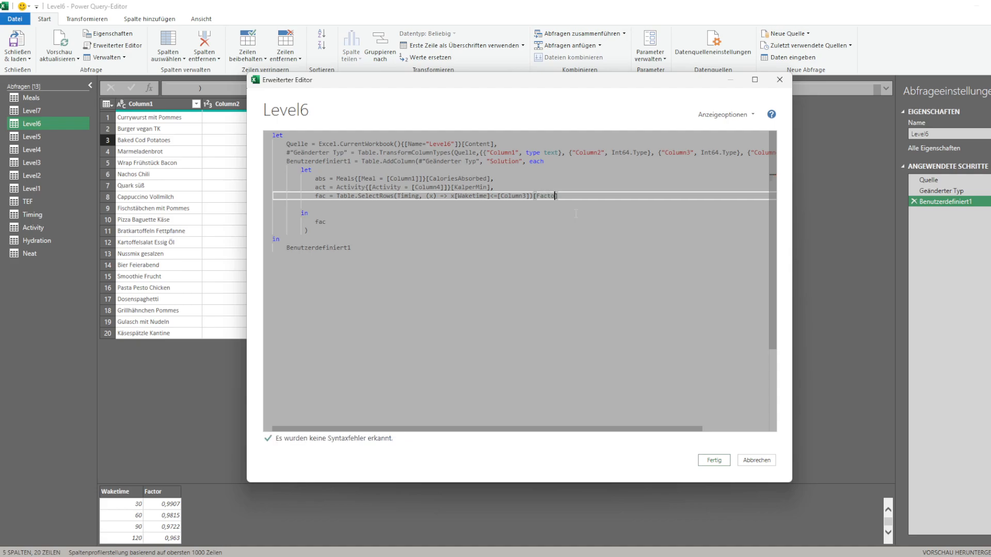
Wrap the fac expression in List.Last and apply the code
{"action": "left_click", "coordinate": [337, 195]}
{"action": "type", "text": "List.Last("}
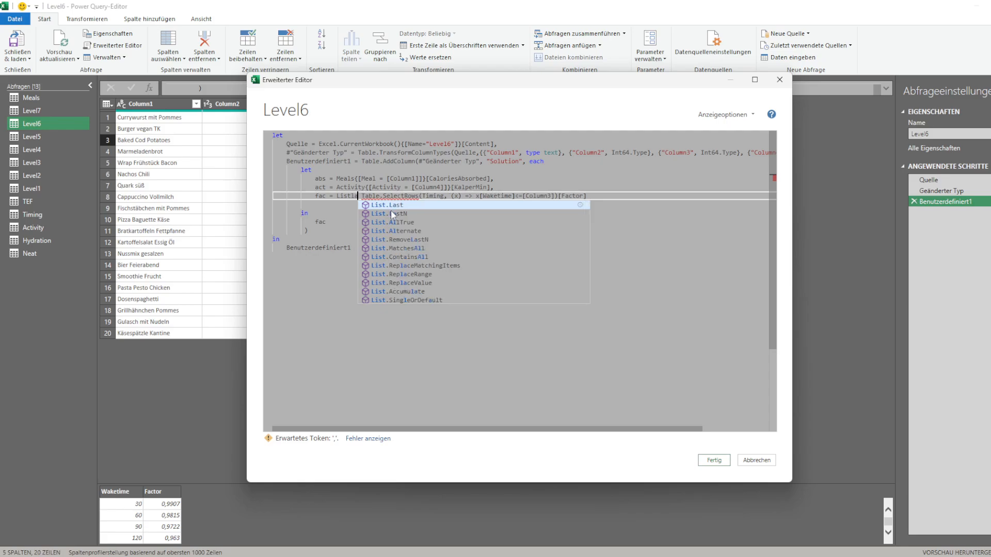
{"action": "key", "text": "BackSpace"}
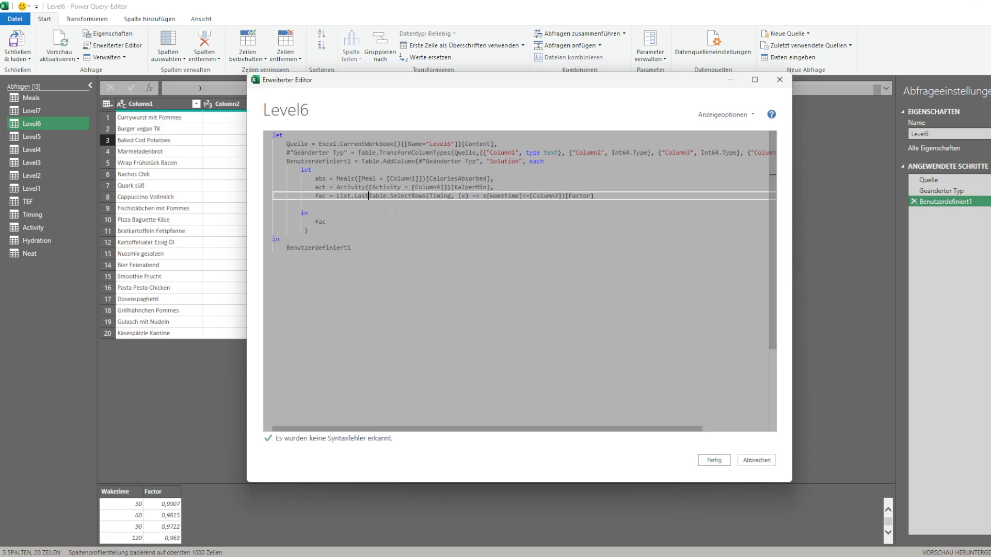
{"action": "type", "text": "("}
{"action": "key", "text": "End"}
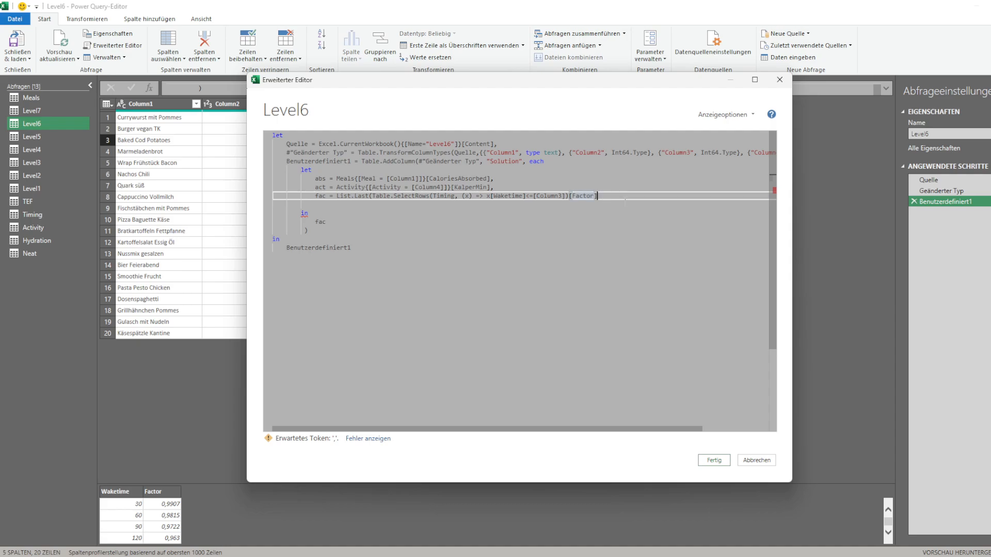
{"action": "type", "text": ")"}
{"action": "left_click", "coordinate": [717, 459]}
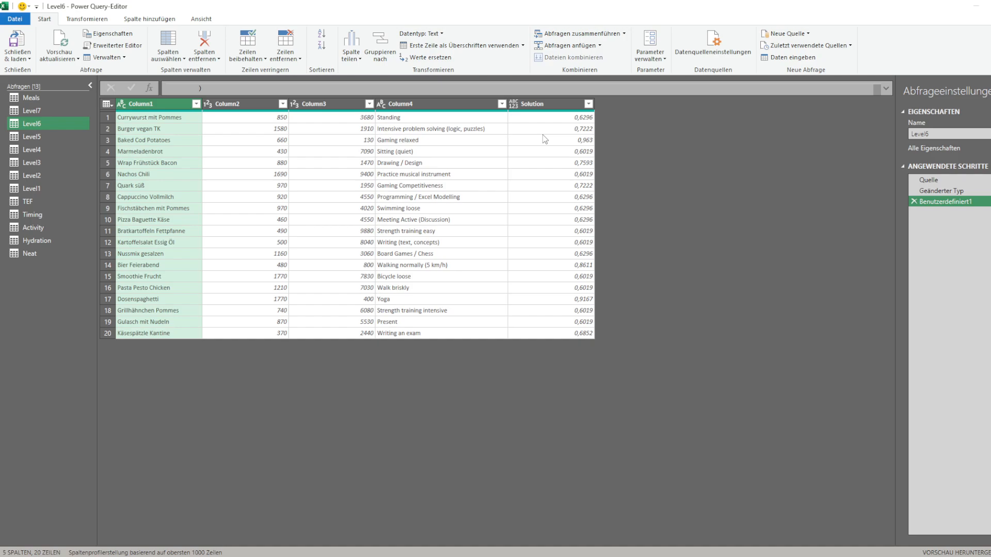
Reopen the Level6 query code, replace the blank line below fac, and start a new variable calc there
{"action": "left_click", "coordinate": [116, 46]}
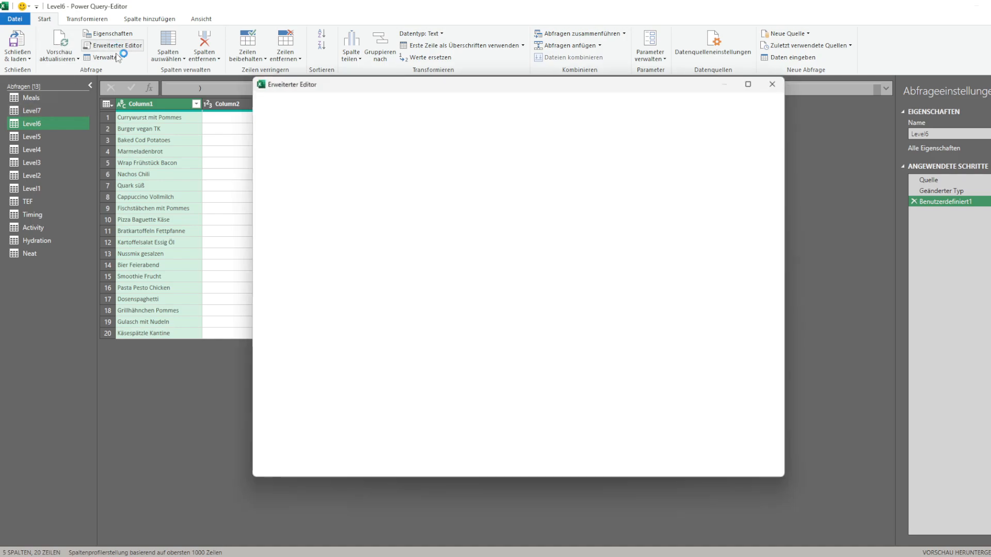
{"action": "left_click", "coordinate": [338, 205]}
{"action": "key", "text": "shift+Home"}
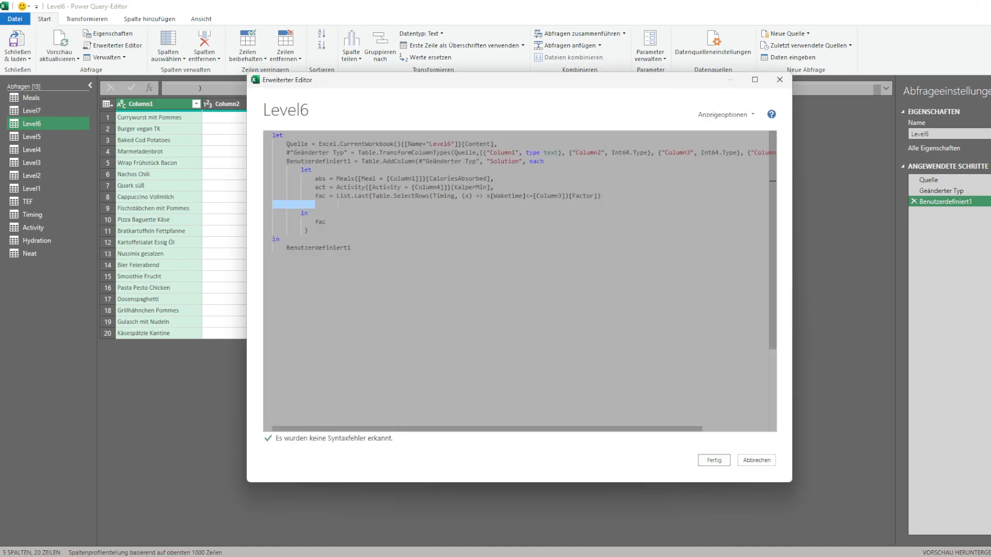
{"action": "key", "text": "BackSpace"}
{"action": "key", "text": "BackSpace"}
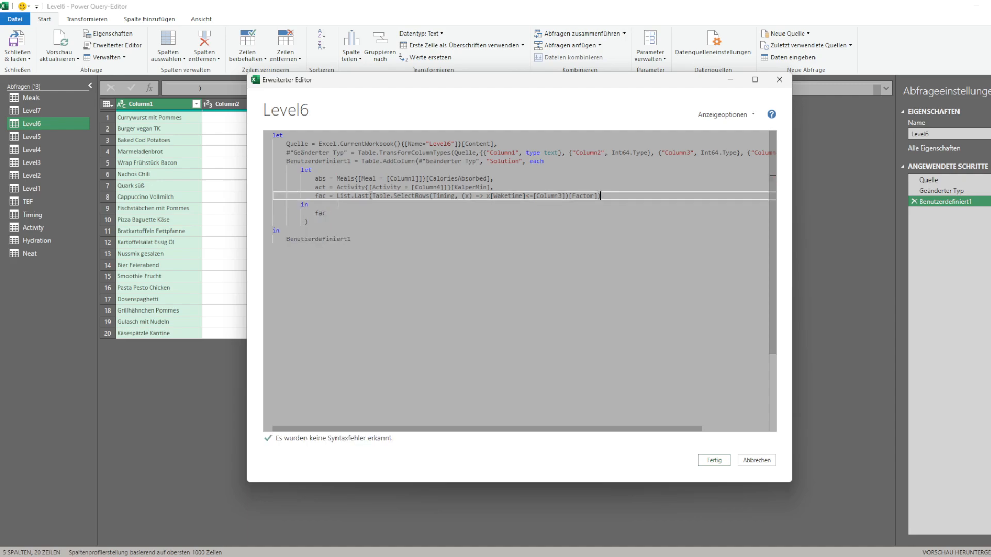
{"action": "type", "text": ","}
{"action": "key", "text": "Return"}
{"action": "type", "text": "cal"}
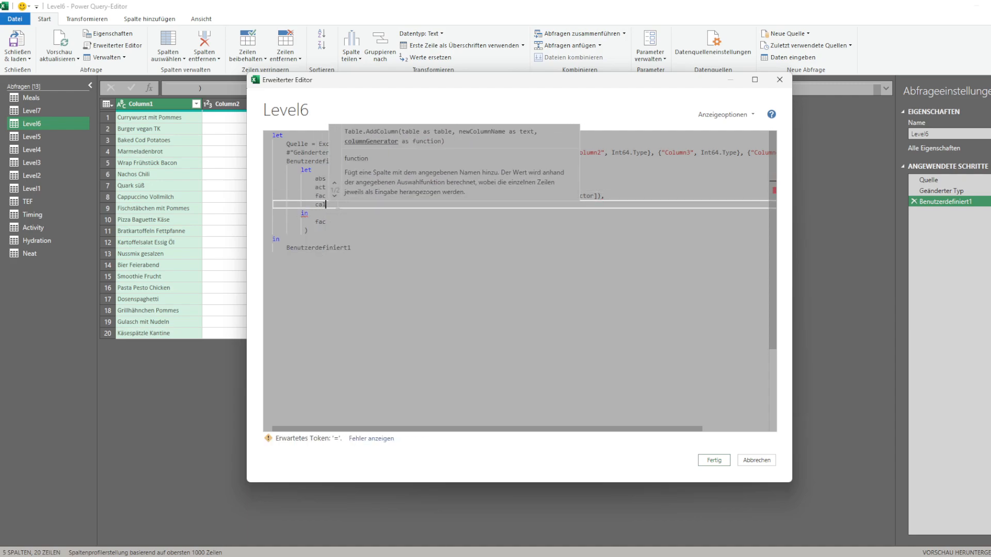
{"action": "type", "text": "c ="}
Move the code window clear of the table preview and enter (act*fac) as the expression for calc
{"action": "left_click", "coordinate": [353, 222]}
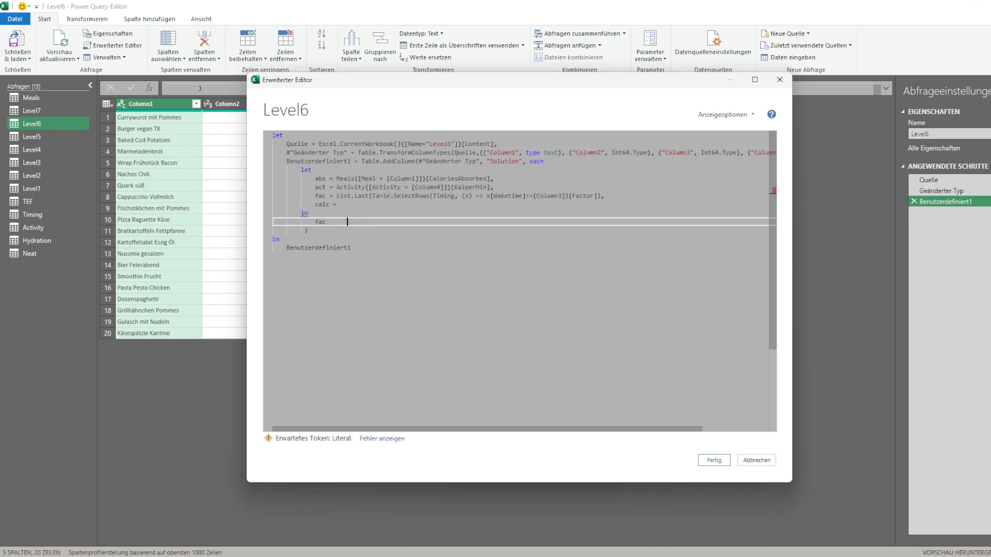
{"action": "left_click_drag", "start_coordinate": [401, 83], "coordinate": [293, 193]}
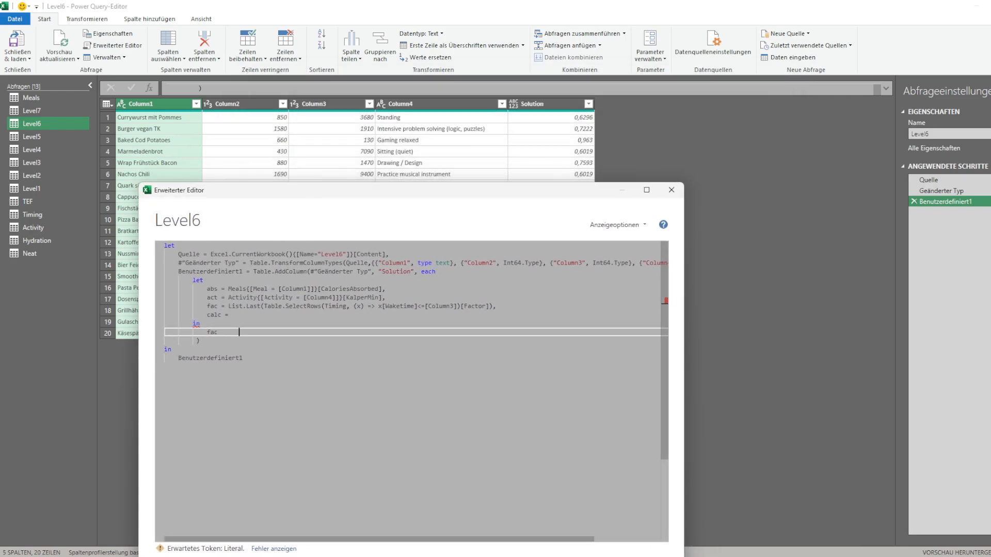
{"action": "key", "text": "Up"}
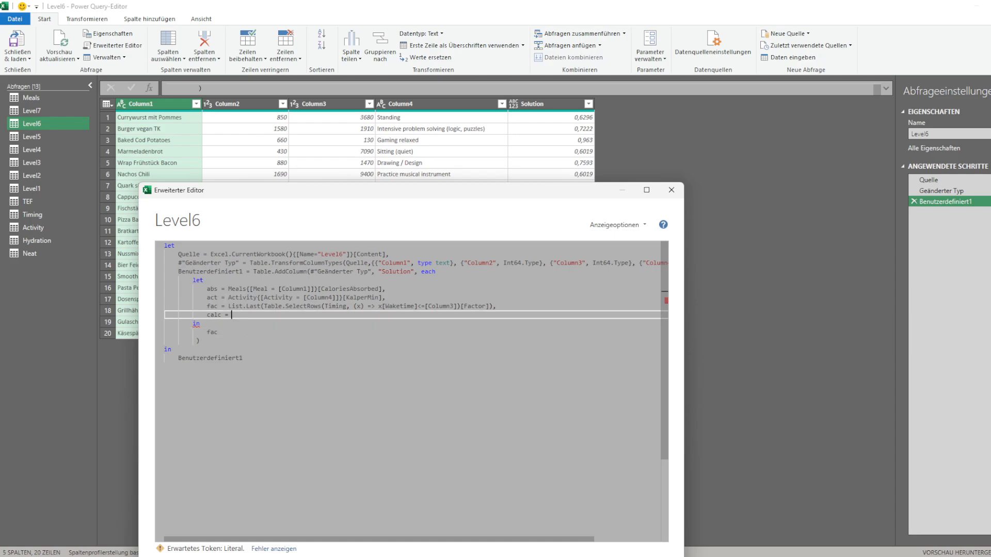
{"action": "left_click_drag", "start_coordinate": [222, 298], "coordinate": [228, 298]}
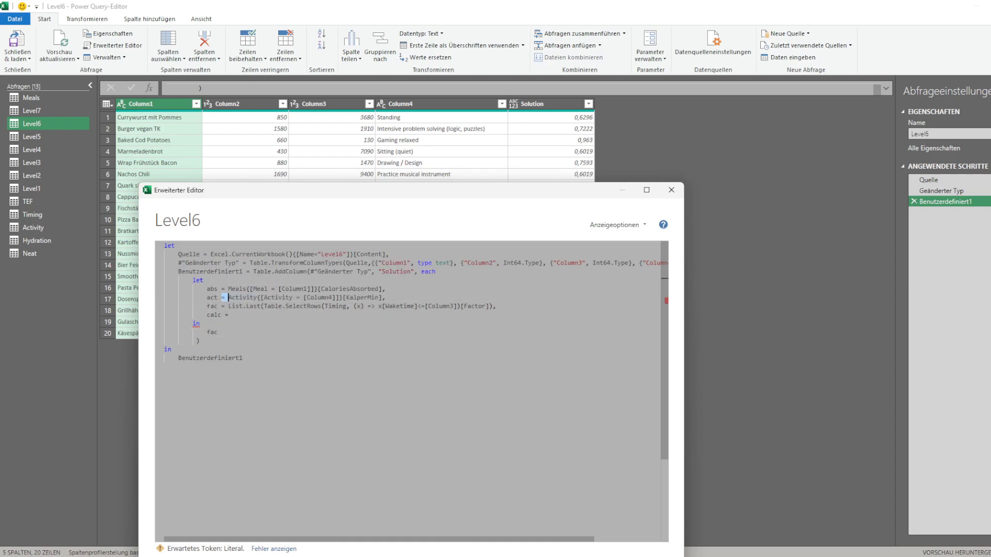
{"action": "left_click", "coordinate": [242, 314]}
{"action": "type", "text": "(act"}
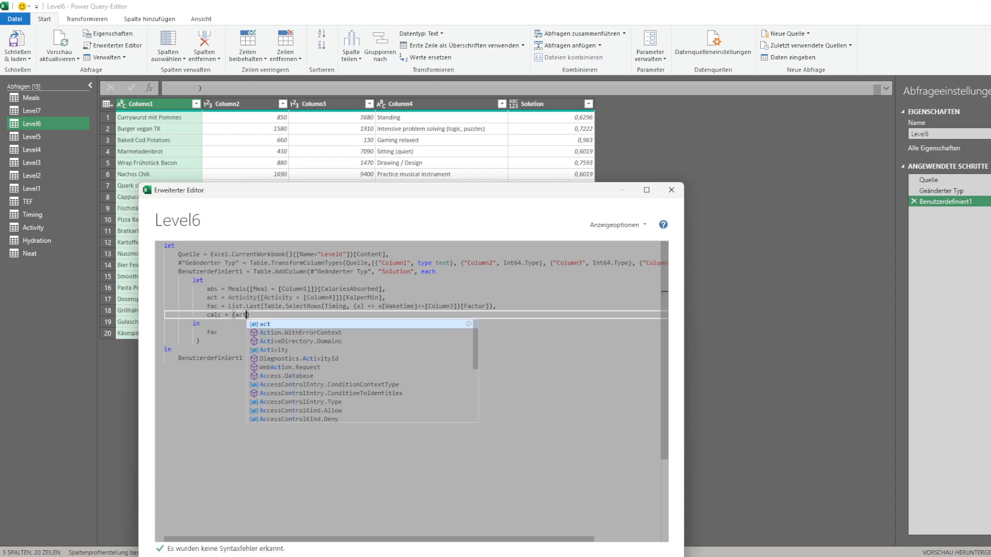
{"action": "type", "text": "*fac)"}
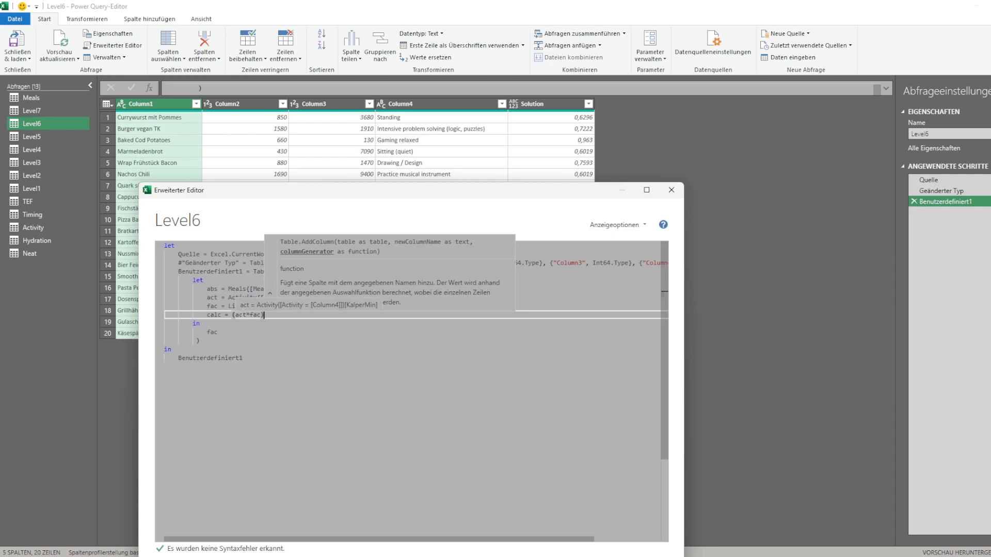
Insert [Column2] * in front of the Meals lookup in the abs expression
{"action": "left_click", "coordinate": [211, 298]}
{"action": "left_click", "coordinate": [235, 289]}
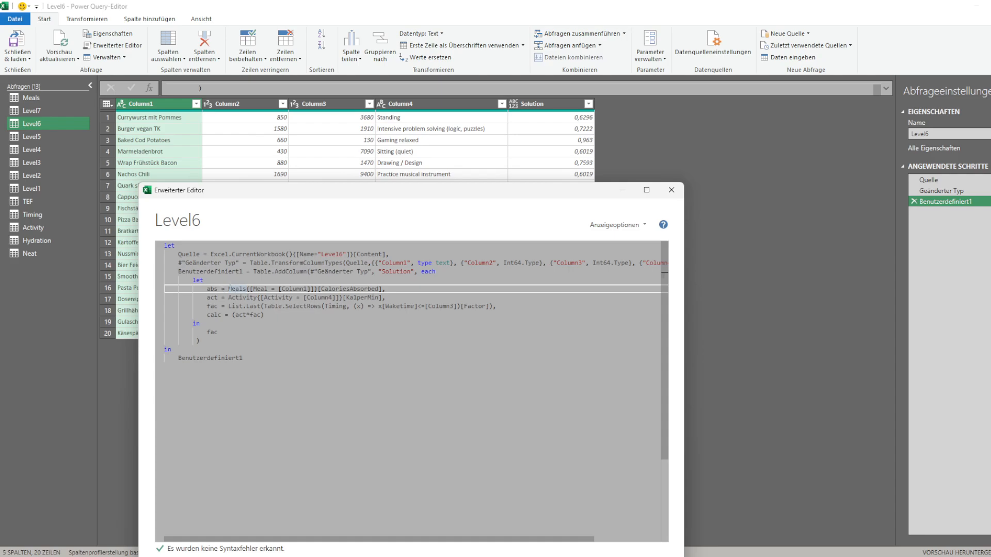
{"action": "left_click", "coordinate": [228, 290]}
{"action": "type", "text": "["}
{"action": "type", "text": "Column2]"}
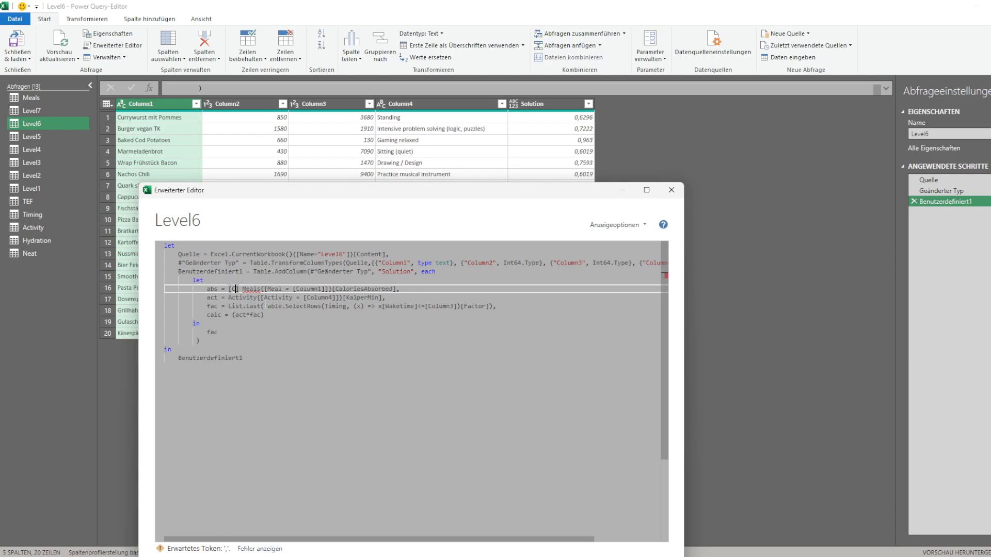
{"action": "type", "text": "*"}
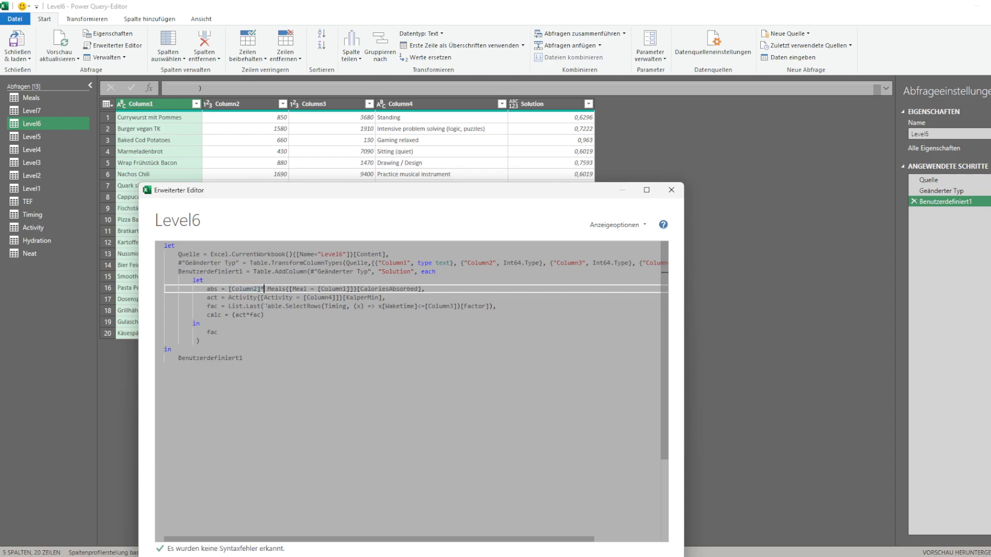
{"action": "key", "text": "BackSpace"}
{"action": "key", "text": "Right"}
{"action": "type", "text": "*"}
Extend the calc expression to abs/(act*fac)
{"action": "left_click", "coordinate": [269, 315]}
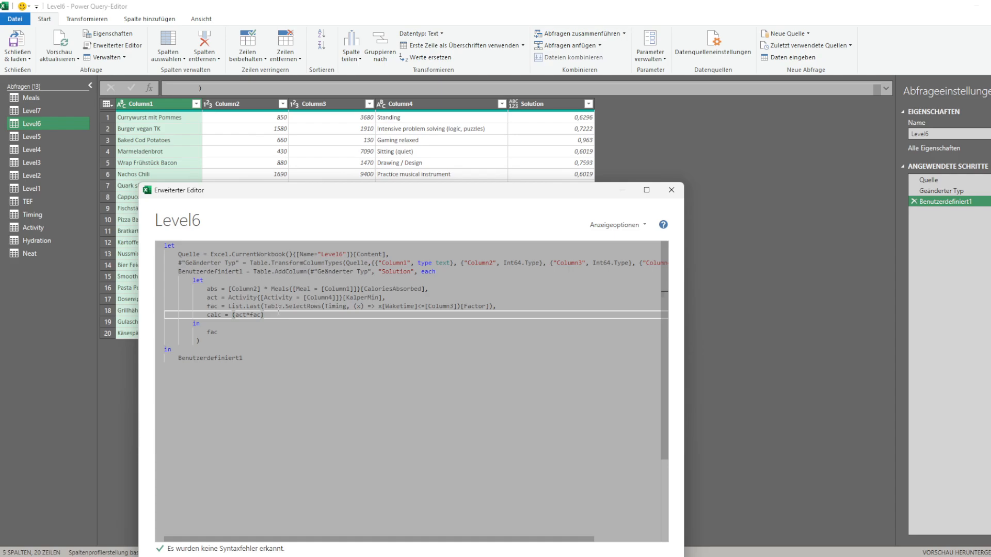
{"action": "key", "text": "Left"}
{"action": "key", "text": "Left"}
{"action": "key", "text": "Left"}
{"action": "key", "text": "Left"}
{"action": "key", "text": "Left"}
{"action": "key", "text": "Left"}
{"action": "key", "text": "Left"}
{"action": "key", "text": "Left"}
{"action": "type", "text": "abs/"}
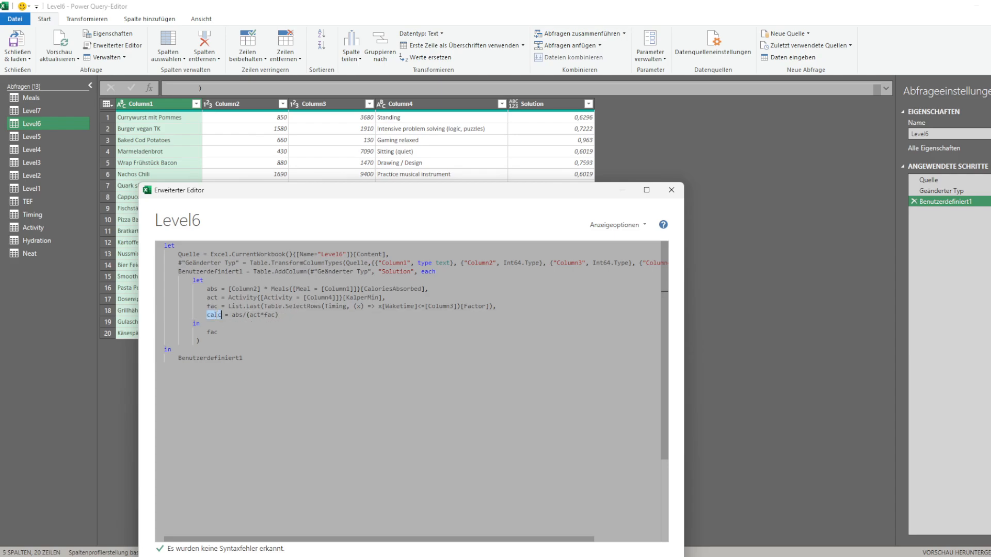
Replace fac with calc as the value returned by the inner let block
{"action": "key", "text": "ctrl+a"}
{"action": "left_click", "coordinate": [213, 332]}
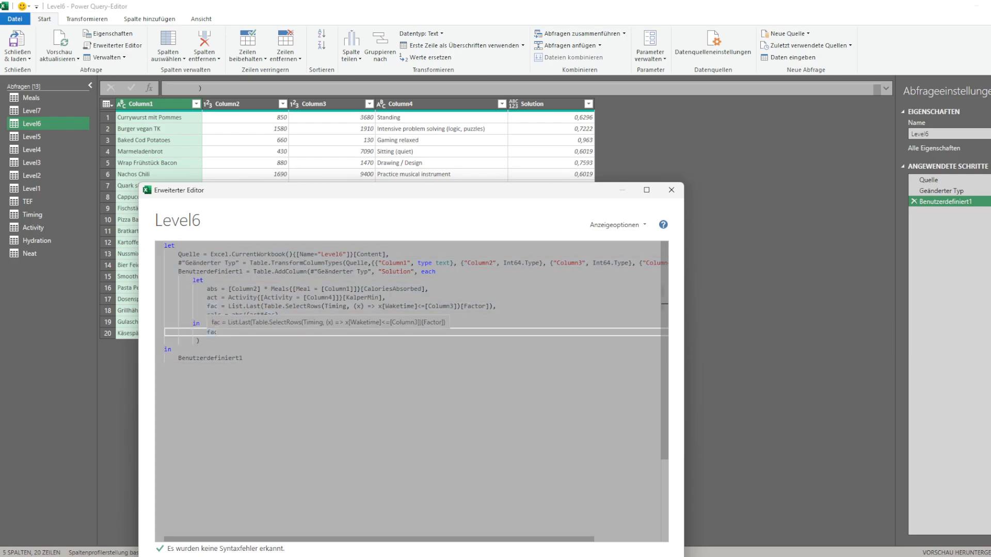
{"action": "double_click", "coordinate": [212, 332]}
{"action": "type", "text": "calc"}
Wrap the abs/(act*fac) expression of calc in Number.RoundUp
{"action": "left_click", "coordinate": [232, 314]}
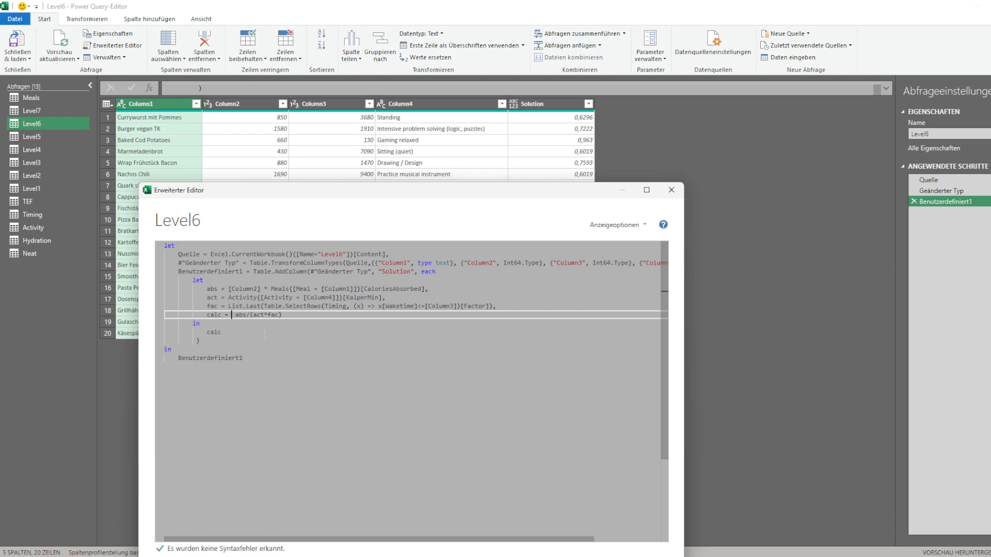
{"action": "type", "text": "roundu"}
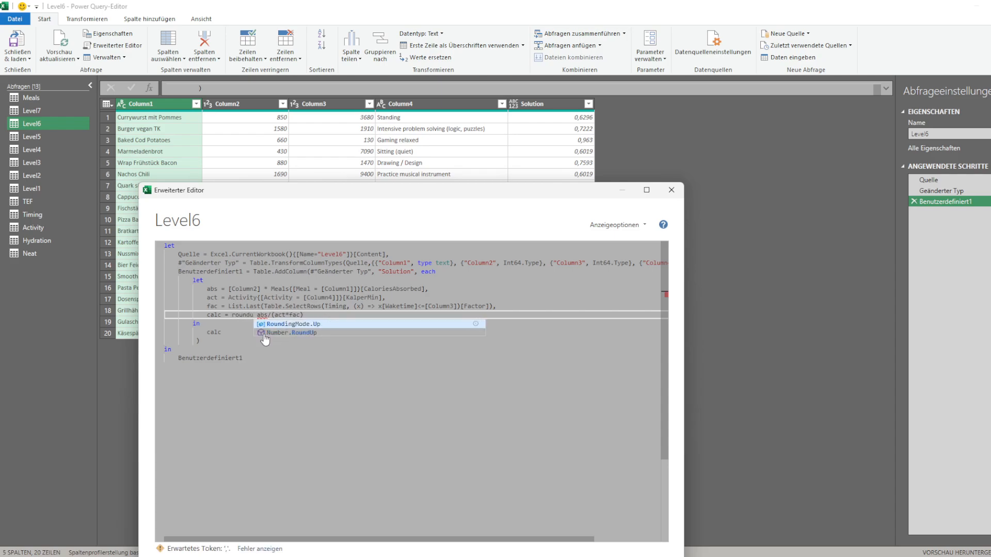
{"action": "left_click", "coordinate": [264, 333]}
{"action": "type", "text": "("}
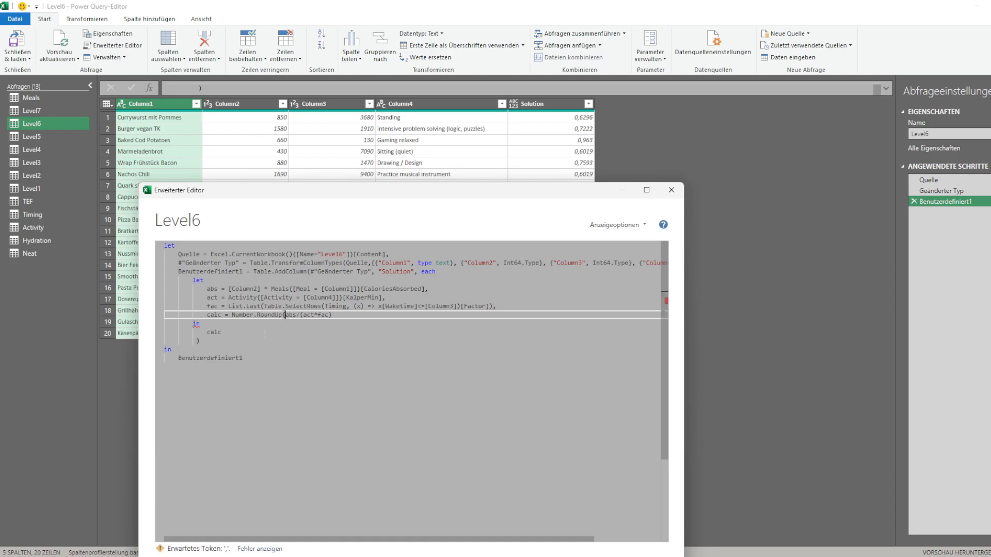
{"action": "left_click", "coordinate": [372, 316]}
{"action": "type", "text": ")"}
Add Int64.Type as the column type argument of Table.AddColumn and apply the code
{"action": "left_click", "coordinate": [197, 340]}
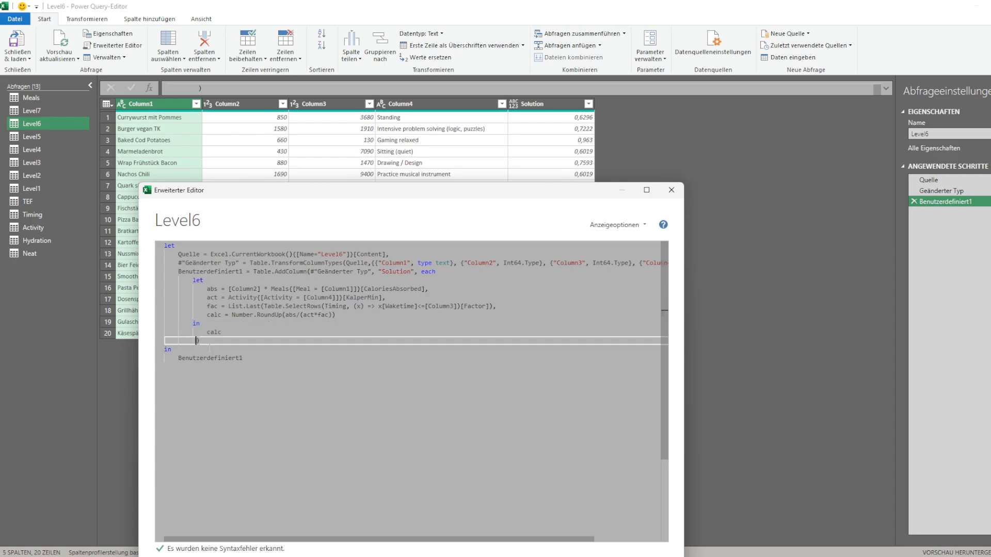
{"action": "type", "text": ","}
{"action": "type", "text": " int"}
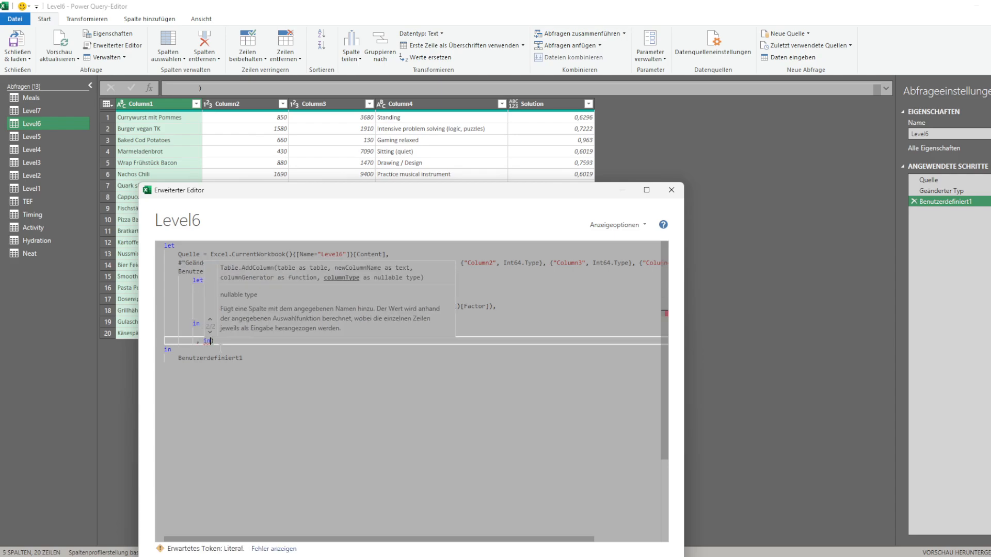
{"action": "key", "text": "Down"}
{"action": "key", "text": "Down"}
{"action": "key", "text": "Down"}
{"action": "key", "text": "Down"}
{"action": "key", "text": "Down"}
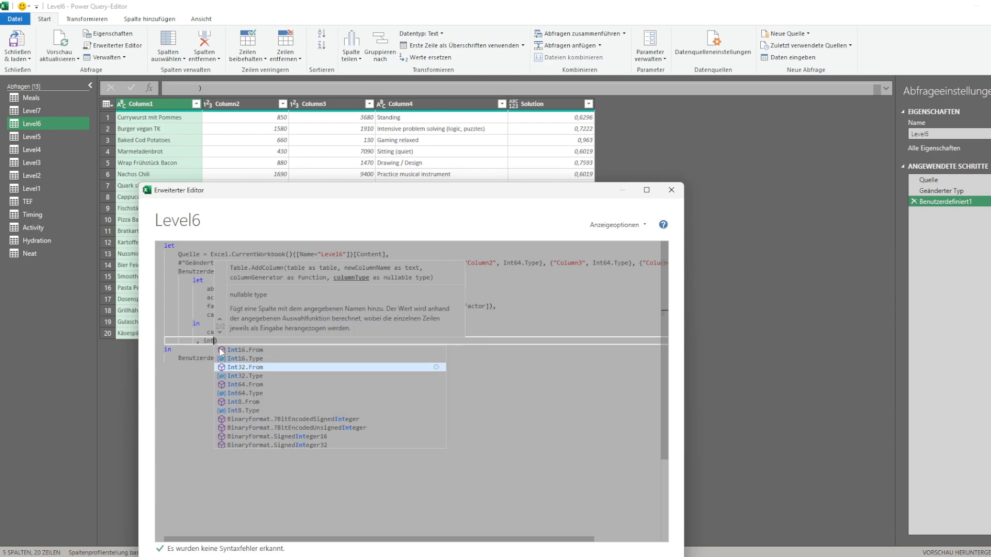
{"action": "key", "text": "Return"}
{"action": "scroll", "coordinate": [620, 480], "scroll_direction": "down", "scroll_amount": 3}
{"action": "left_click_drag", "start_coordinate": [674, 500], "coordinate": [654, 522]}
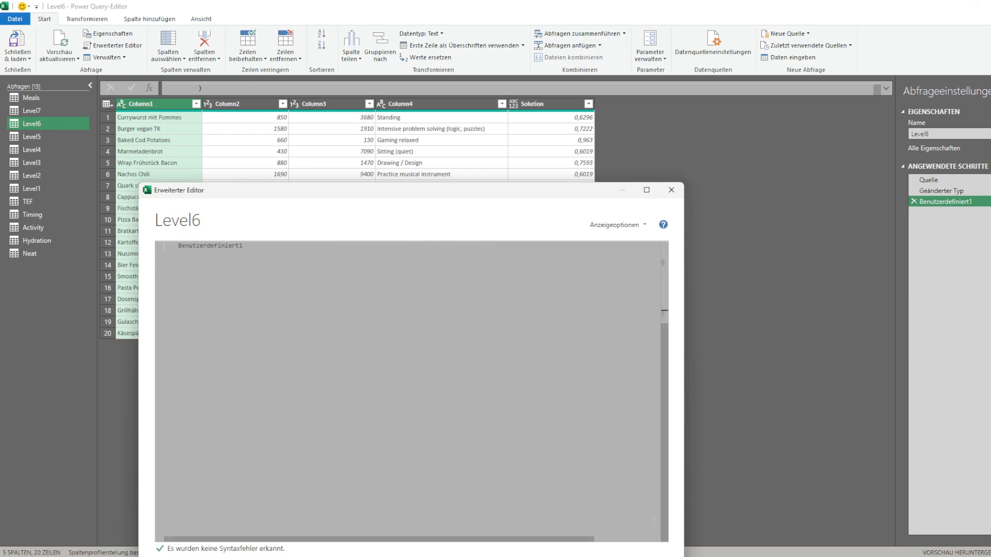
{"action": "left_click_drag", "start_coordinate": [485, 194], "coordinate": [484, 130]}
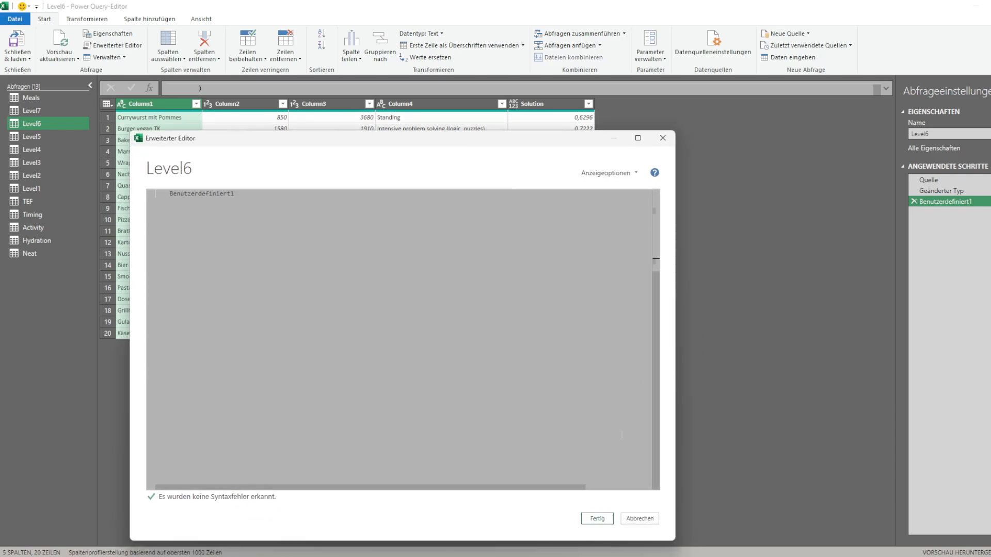
{"action": "left_click", "coordinate": [598, 524]}
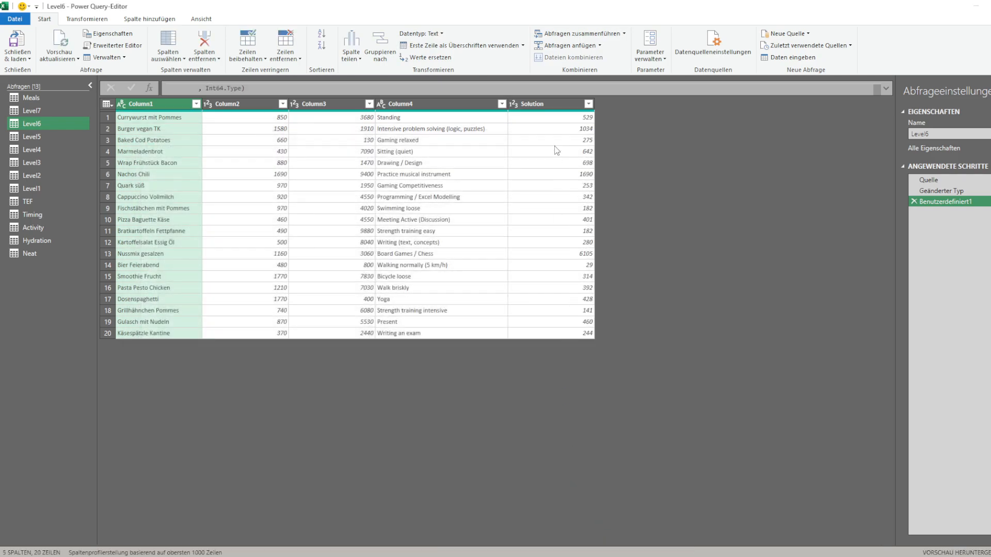
Remove every column of the Level6 query except Solution
{"action": "left_click", "coordinate": [568, 107]}
{"action": "right_click", "coordinate": [568, 108]}
{"action": "left_click", "coordinate": [614, 144]}
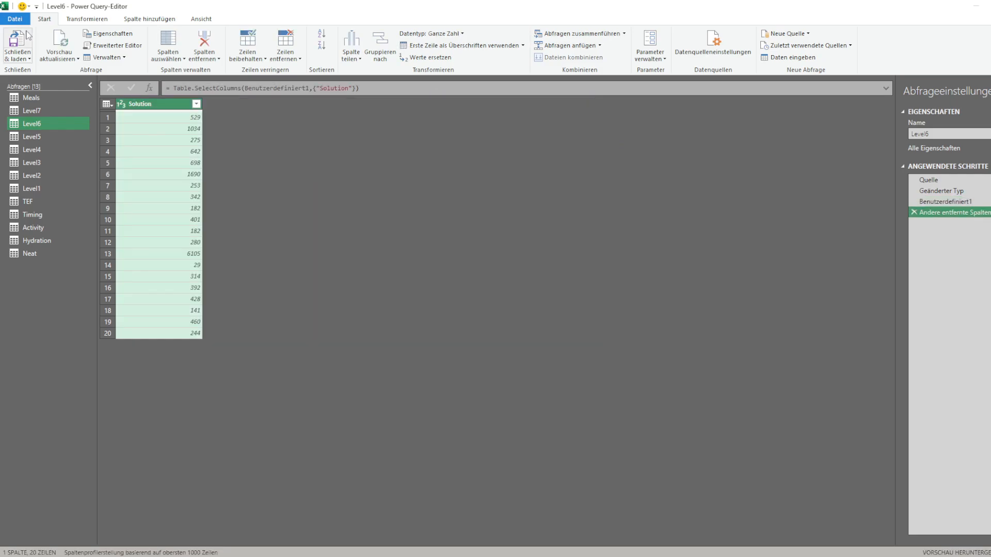
Load the result back into the Excel workbook and review the Level 6 answers down to the Level 7 task
{"action": "key", "text": "alt+Tab"}
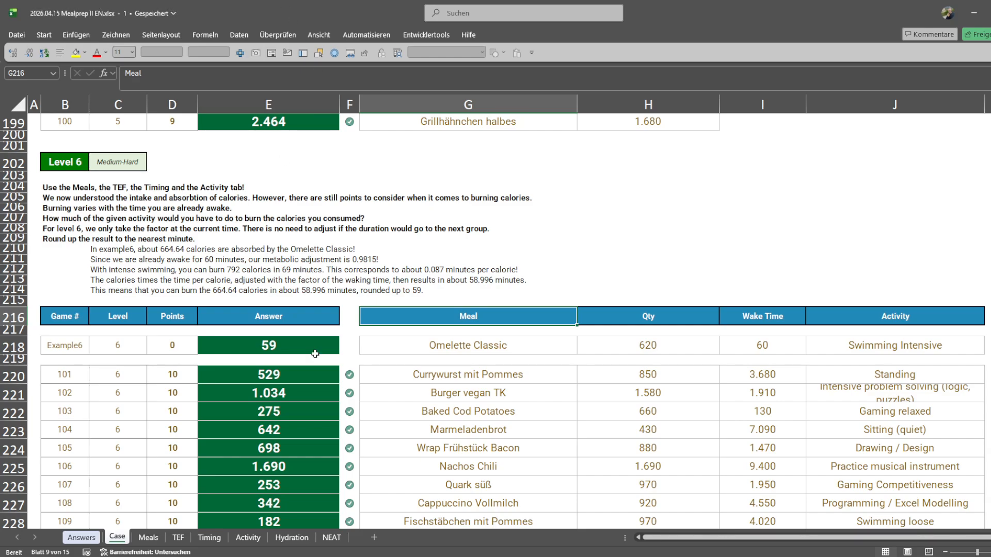
{"action": "scroll", "coordinate": [279, 467], "scroll_direction": "down", "scroll_amount": 10}
{"action": "scroll", "coordinate": [279, 467], "scroll_direction": "down", "scroll_amount": 2}
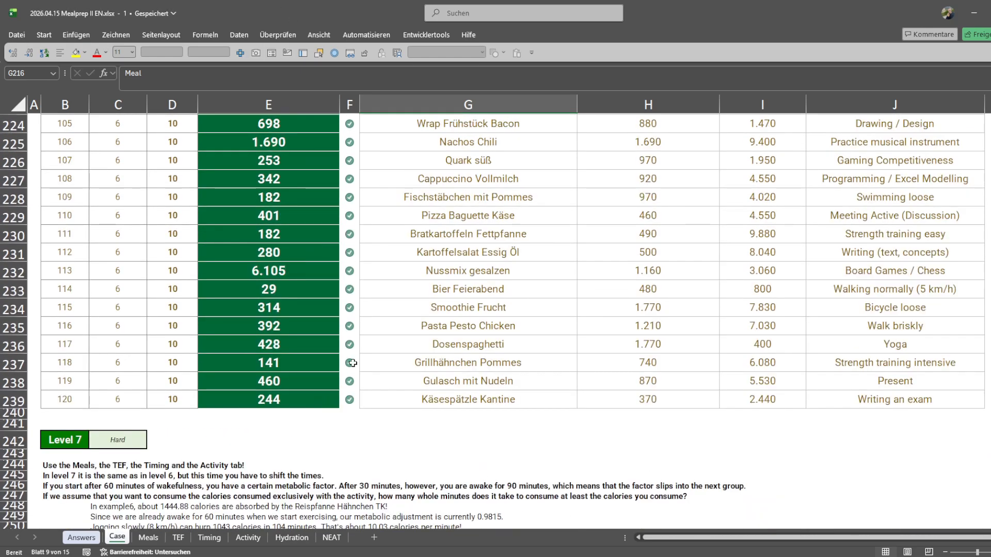
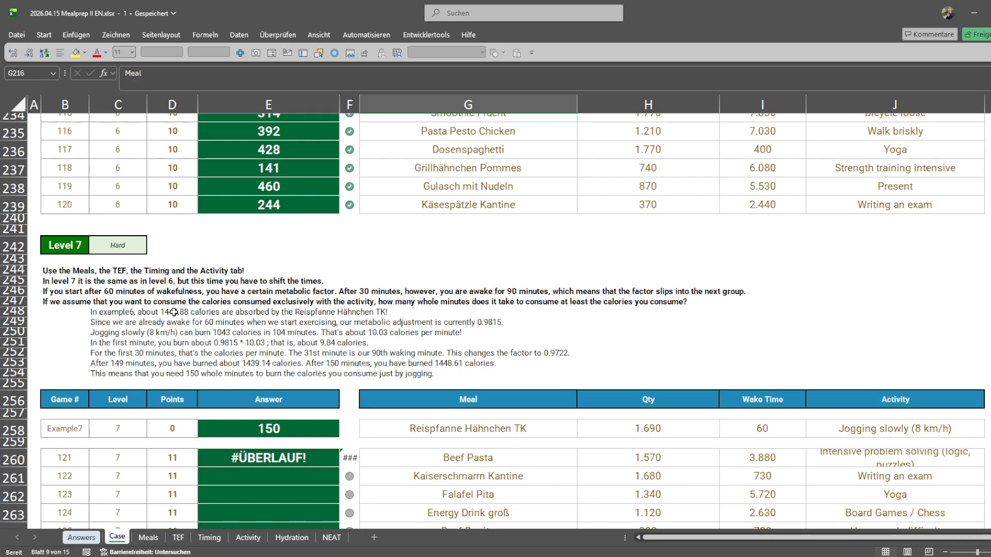
Return to the Power Query Editor and display the Level7 query
{"action": "left_click", "coordinate": [290, 266]}
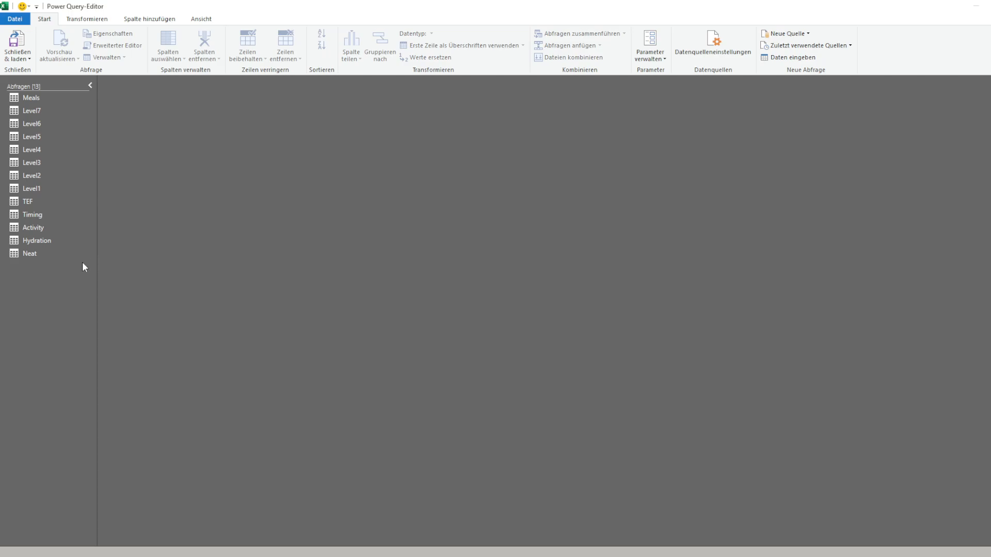
{"action": "right_click", "coordinate": [40, 274]}
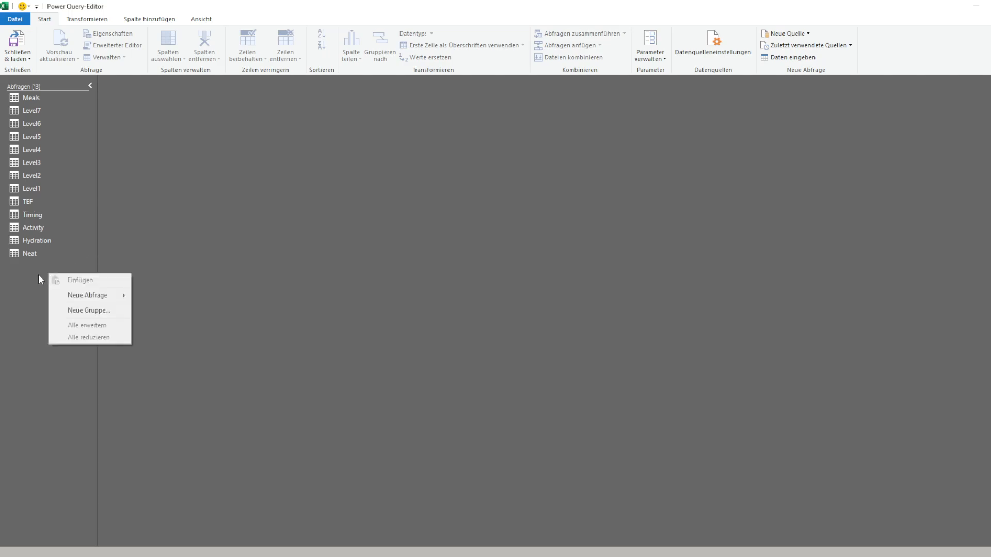
{"action": "mouse_move", "coordinate": [105, 300]}
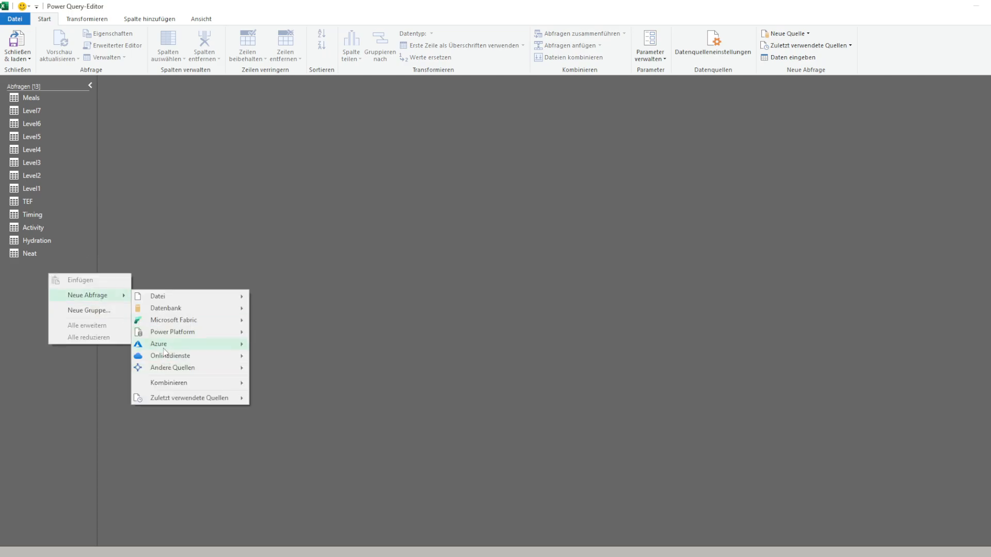
{"action": "double_click", "coordinate": [48, 110]}
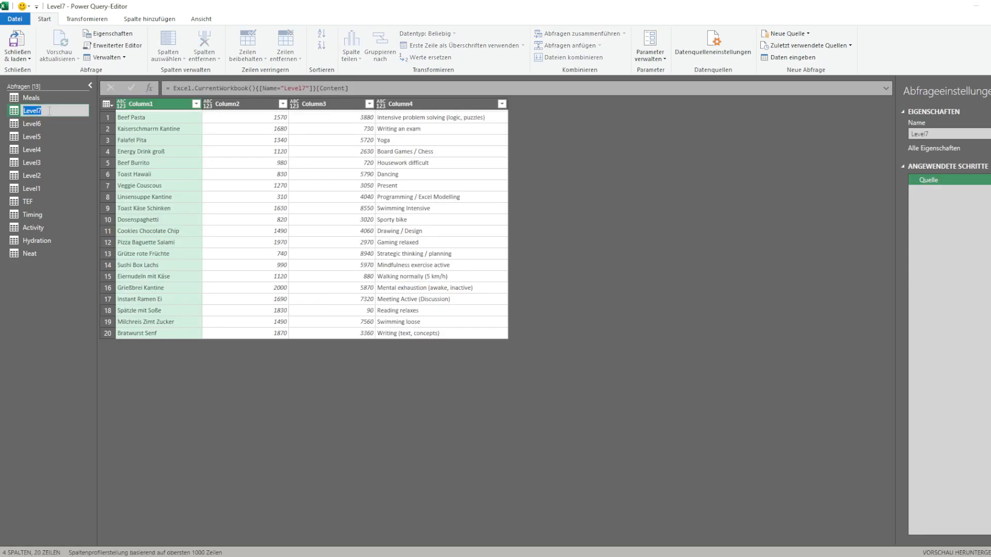
Copy the Level6 code from the Benutzerdefiniert1 line to the end and close its code window without changes
{"action": "left_click", "coordinate": [53, 121]}
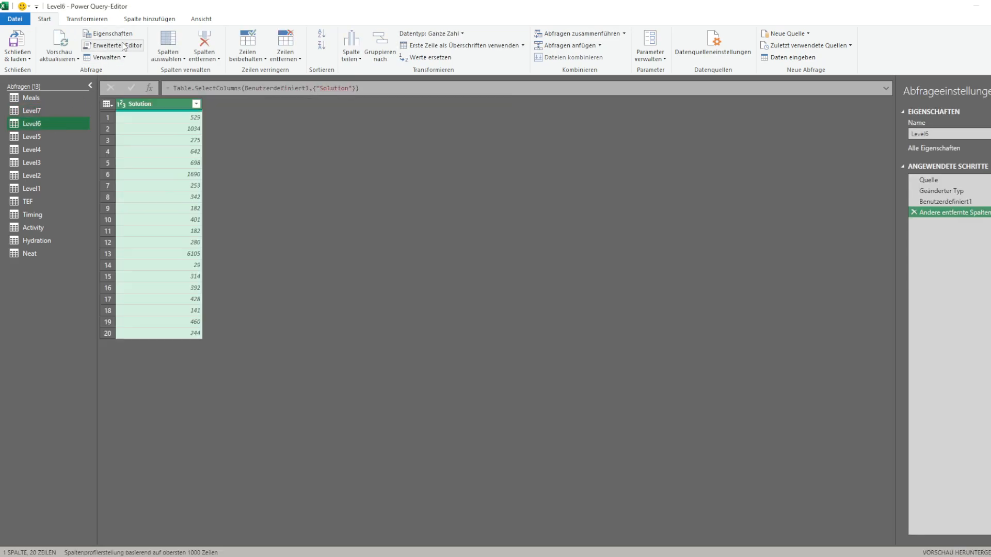
{"action": "left_click", "coordinate": [118, 46]}
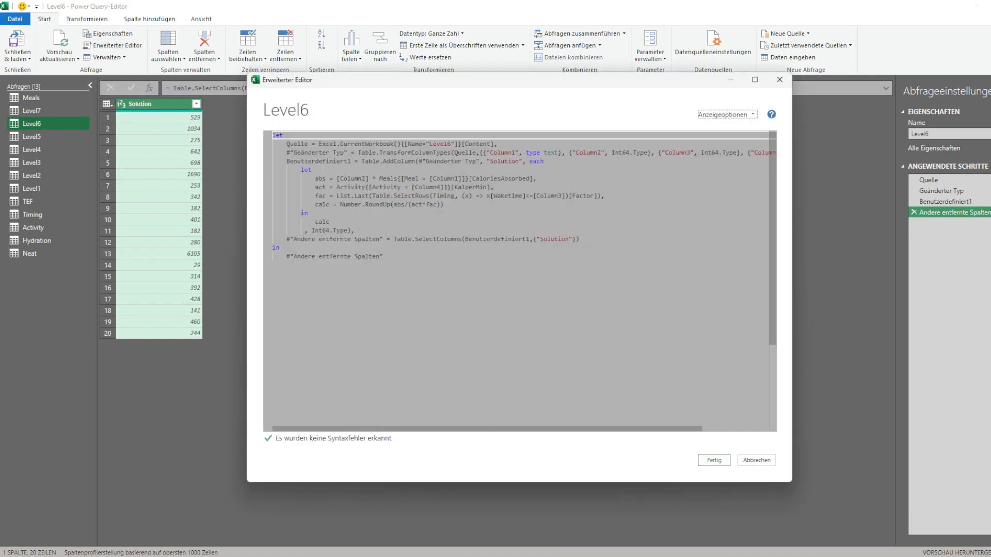
{"action": "left_click_drag", "start_coordinate": [409, 254], "coordinate": [206, 164]}
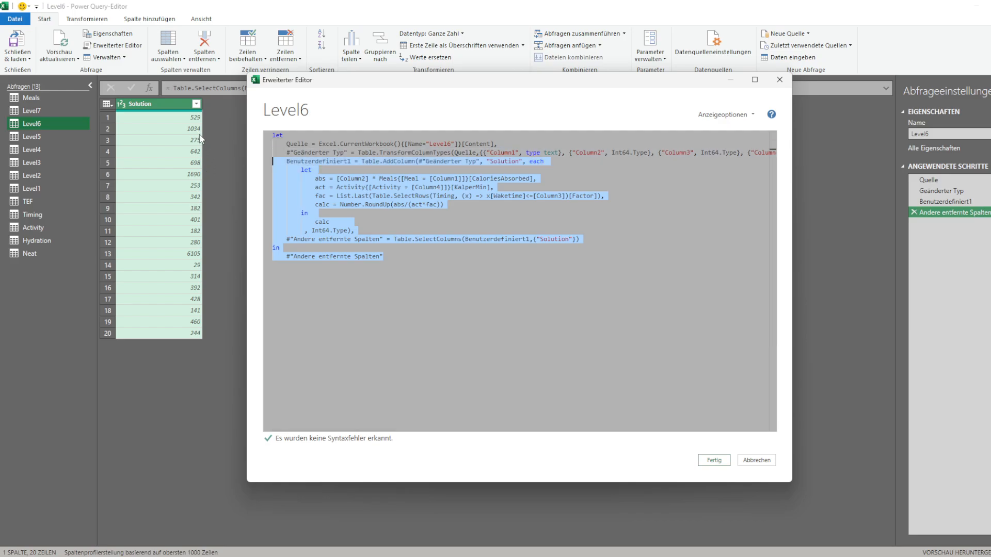
{"action": "left_click", "coordinate": [232, 154]}
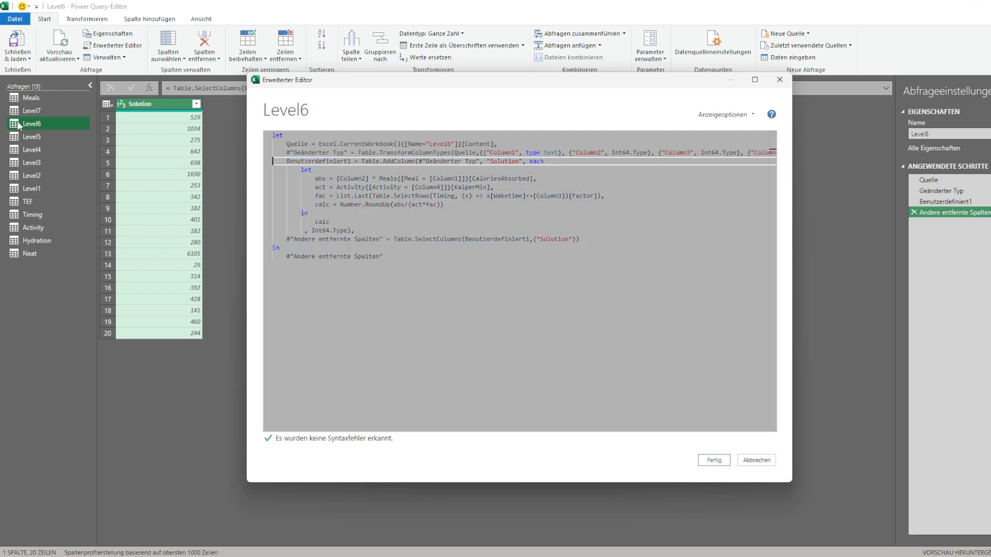
{"action": "key", "text": "Escape"}
Replace the closing in block of the Level7 code with the copied Level6 code and add a comma after the Quelle line
{"action": "left_click", "coordinate": [44, 111]}
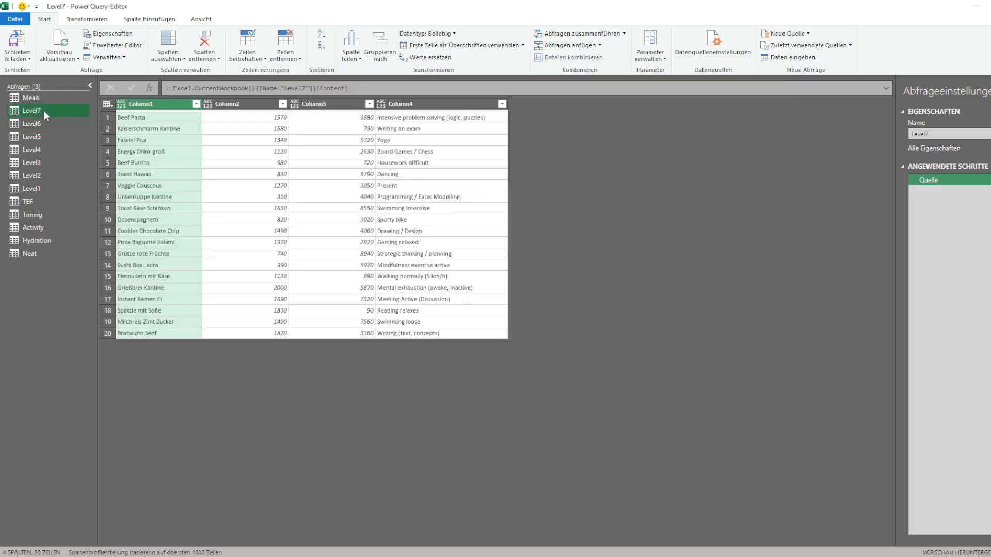
{"action": "left_click", "coordinate": [113, 45]}
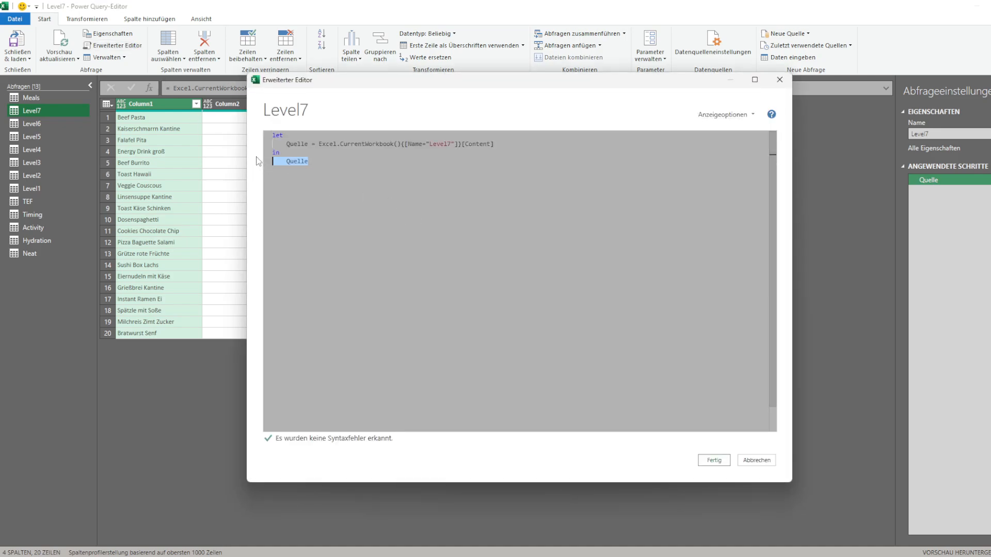
{"action": "key", "text": "ctrl+a"}
{"action": "type", "text": "let     Quelle = Excel.CurrentWorkbook(){[Name=\"Level7\"]}[Content]     Benutzerdefiniert1 = Table.AddColumn(#\"Geänderter Typ\", \"Solution\", each         let             abs = [Column2] * Meals{[Meal = [Column1]]}[CaloriesAbsorbed],             act = Activity{[Activity = [Column4]]}[KalperMin],             fac = List.Last(Table.SelectRows(Timing, (x) => x[Waketime]<=[Column3])[Factor]),             calc = Number.RoundUp(abs/(act*fac))         in             calc       , Int64.Type),     #\"Andere entfernte Spalten\" = Table.SelectColumns(Benutzerdefiniert1,{\"Solution\"}) in     #\"Andere entfernte Spalten\""}
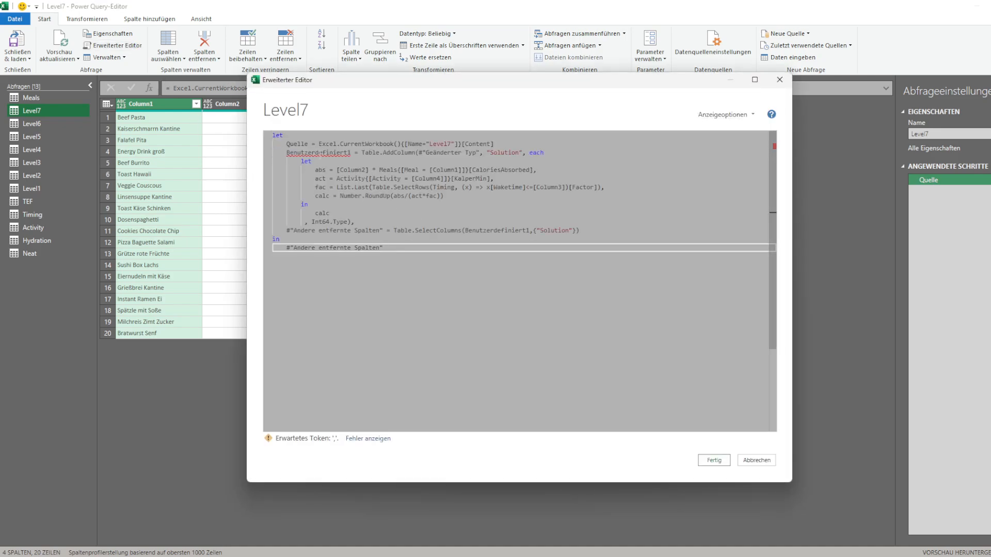
{"action": "double_click", "coordinate": [320, 153]}
{"action": "left_click", "coordinate": [521, 144]}
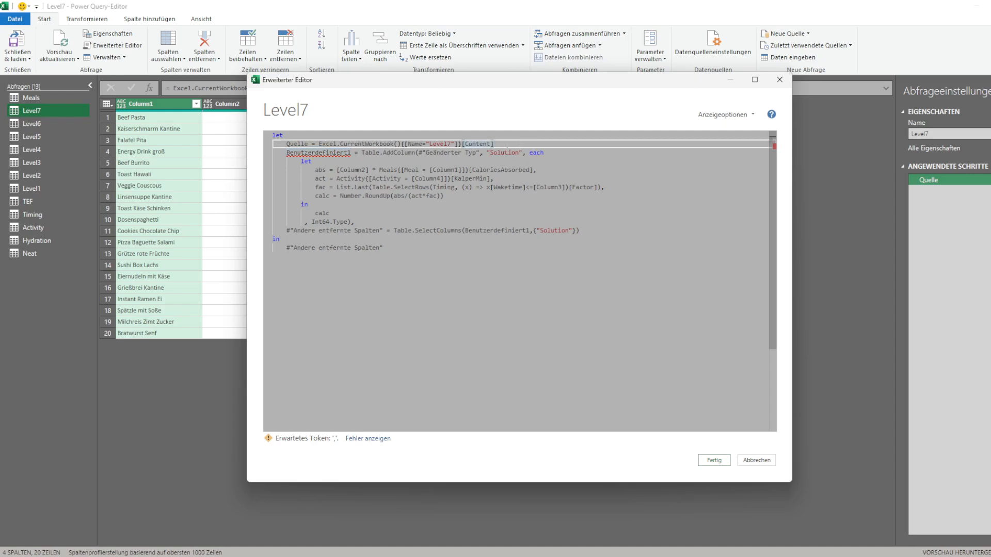
{"action": "type", "text": ","}
Replace #"Geänderter Typ" with Quelle as the source table of Table.AddColumn in the Level7 code
{"action": "double_click", "coordinate": [295, 144]}
{"action": "key", "text": "ctrl+c"}
{"action": "left_click", "coordinate": [429, 153]}
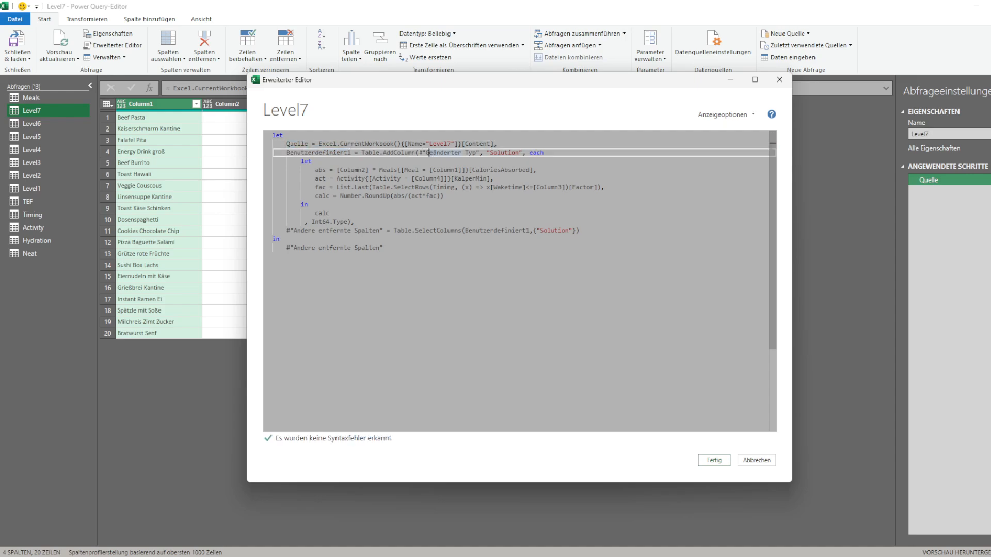
{"action": "left_click_drag", "start_coordinate": [418, 153], "coordinate": [479, 153]}
{"action": "key", "text": "ctrl+v"}
Delete the #"Andere entfernte Spalten" line and the comma preceding it from the Level7 code
{"action": "left_click", "coordinate": [589, 221]}
{"action": "key", "text": "shift+Down"}
{"action": "key", "text": "shift+End"}
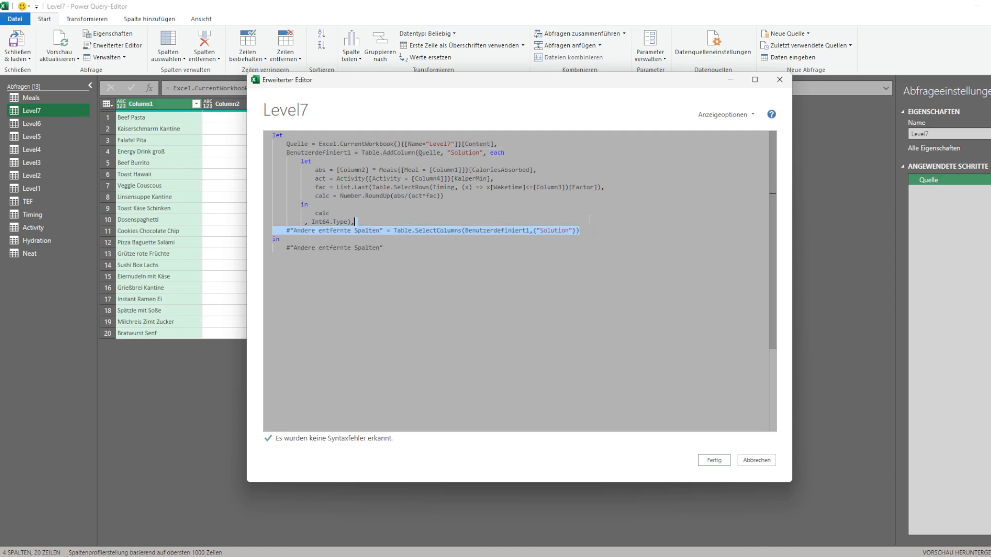
{"action": "key", "text": "BackSpace"}
{"action": "key", "text": "BackSpace"}
Make Benutzerdefiniert1 the final output of the Level7 query and apply the code
{"action": "double_click", "coordinate": [317, 153]}
{"action": "key", "text": "ctrl+c"}
{"action": "left_click", "coordinate": [383, 239]}
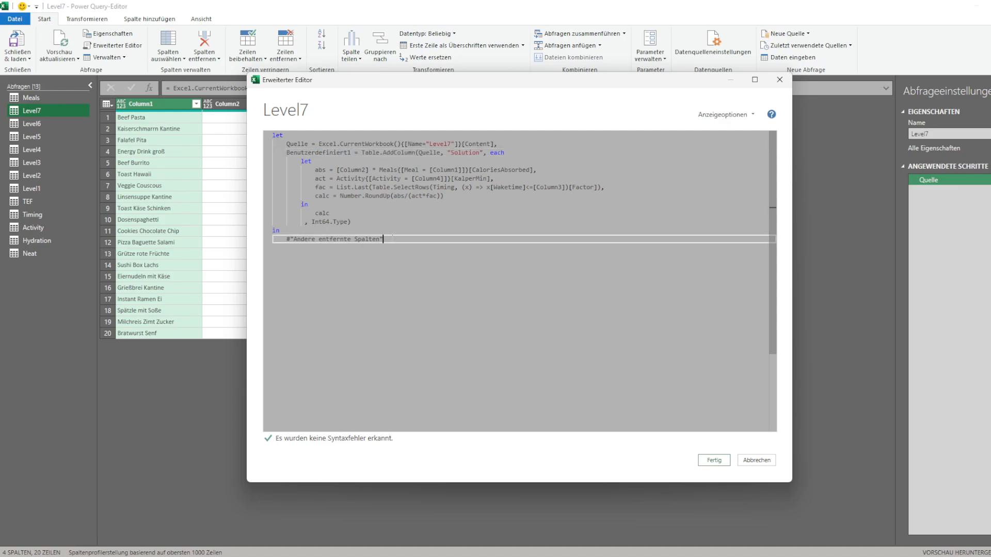
{"action": "left_click_drag", "start_coordinate": [383, 239], "coordinate": [279, 239]}
{"action": "key", "text": "ctrl+v"}
{"action": "left_click", "coordinate": [714, 460]}
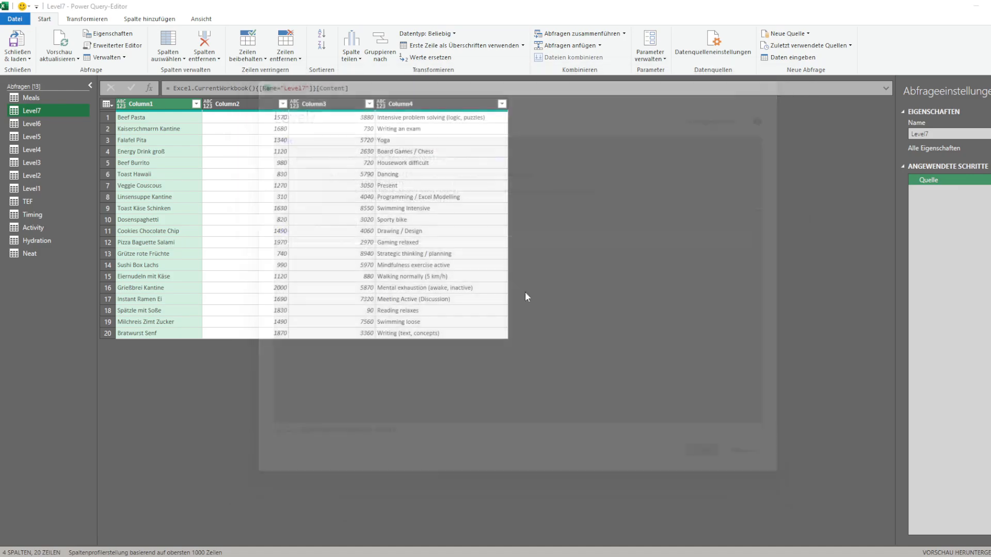
Inspect the first Solution value of Level7 and review the act and fac lines in the query's code
{"action": "left_click", "coordinate": [564, 120]}
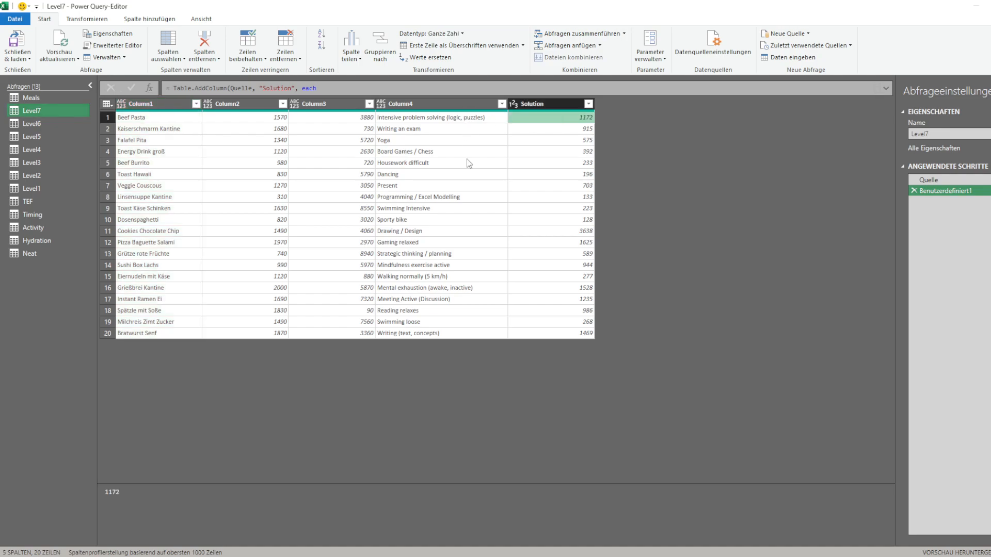
{"action": "left_click", "coordinate": [112, 46]}
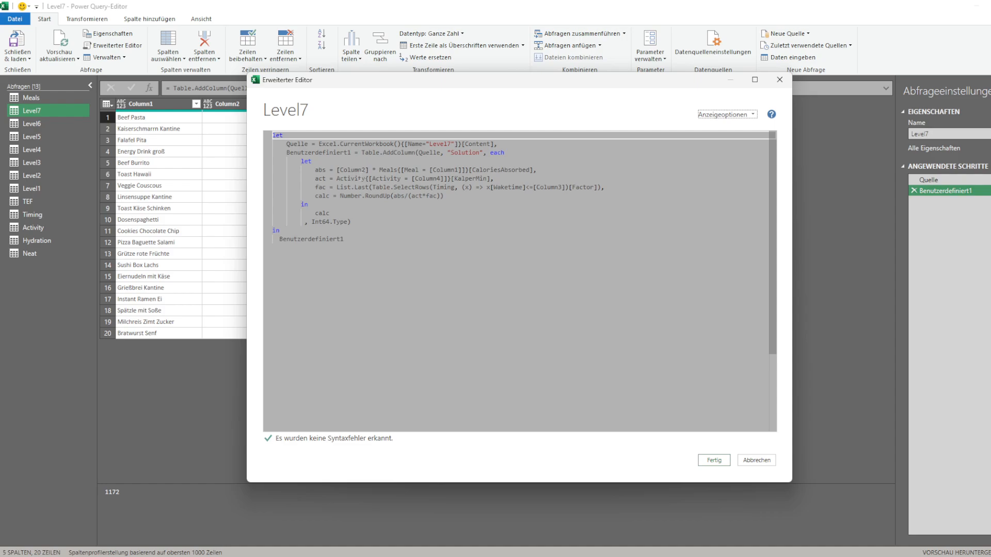
{"action": "left_click_drag", "start_coordinate": [473, 83], "coordinate": [442, 186]}
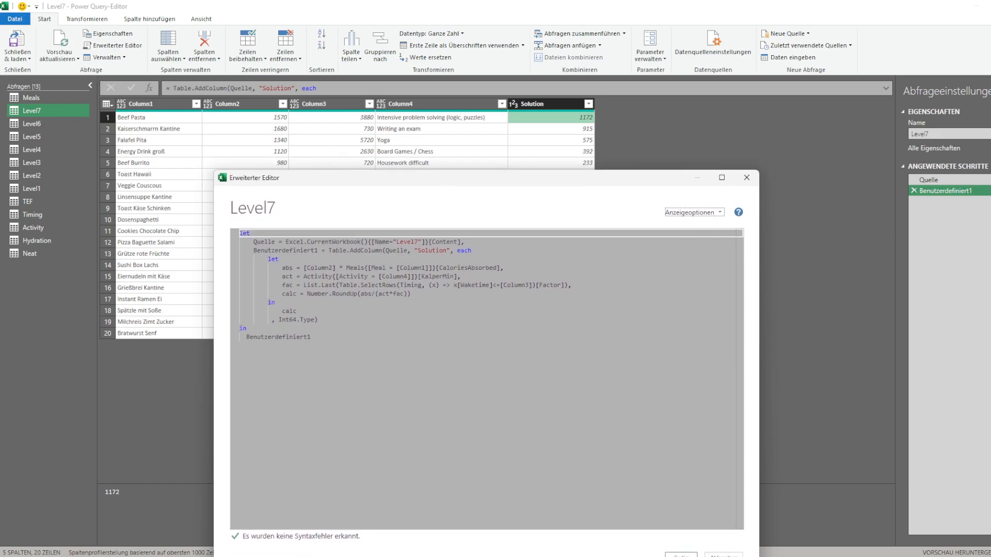
{"action": "scroll", "coordinate": [564, 248], "scroll_direction": "down", "scroll_amount": 1}
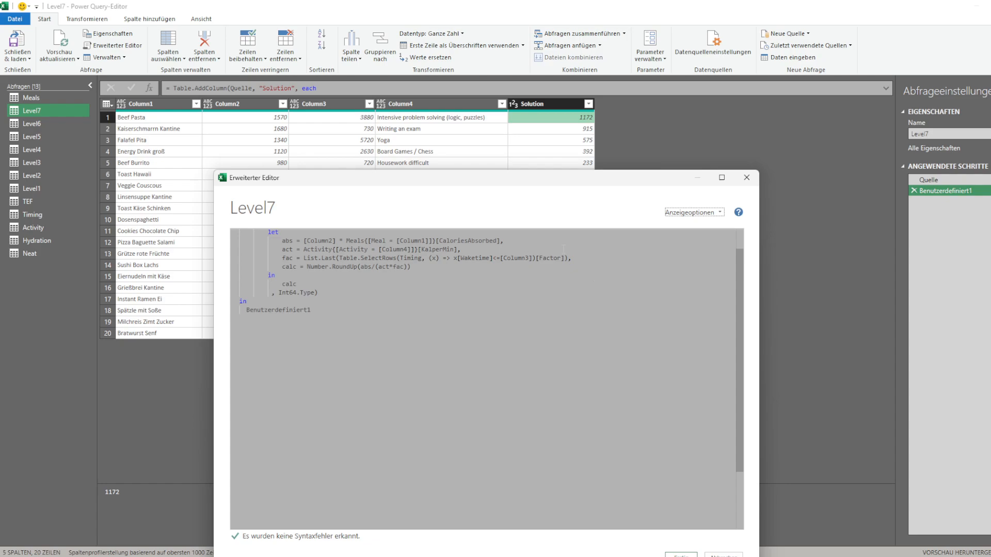
{"action": "scroll", "coordinate": [563, 249], "scroll_direction": "up", "scroll_amount": 1}
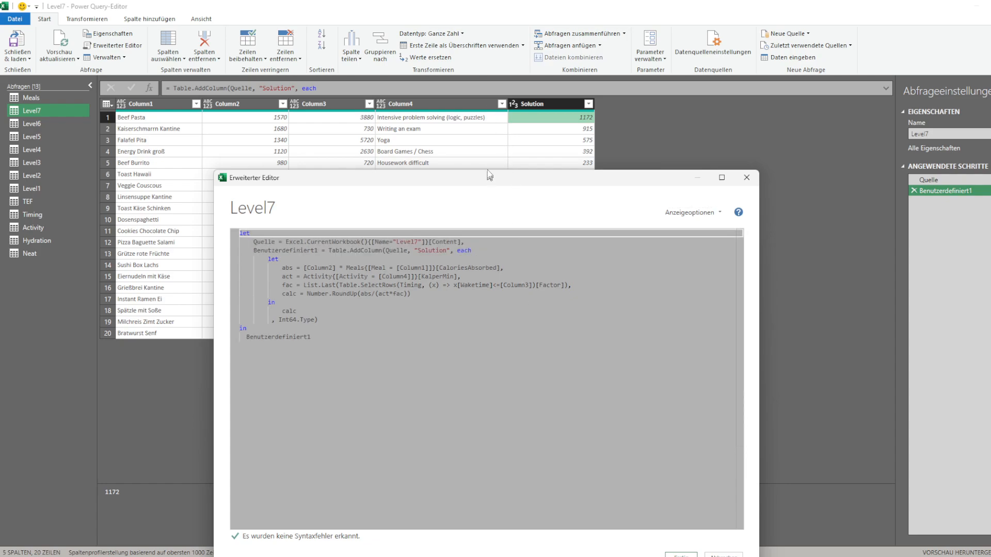
{"action": "left_click_drag", "start_coordinate": [488, 172], "coordinate": [480, 111]}
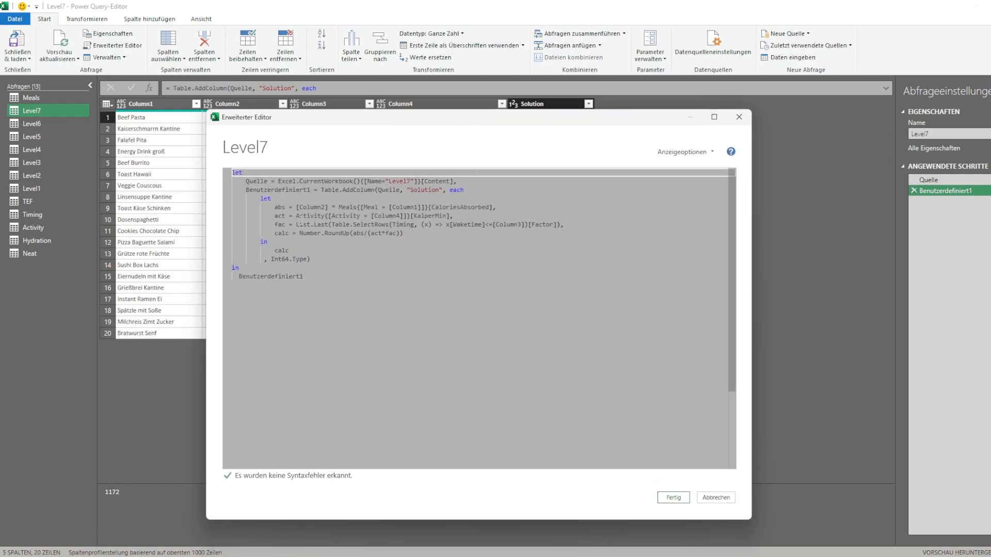
{"action": "left_click_drag", "start_coordinate": [306, 225], "coordinate": [424, 216]}
{"action": "left_click", "coordinate": [424, 216]}
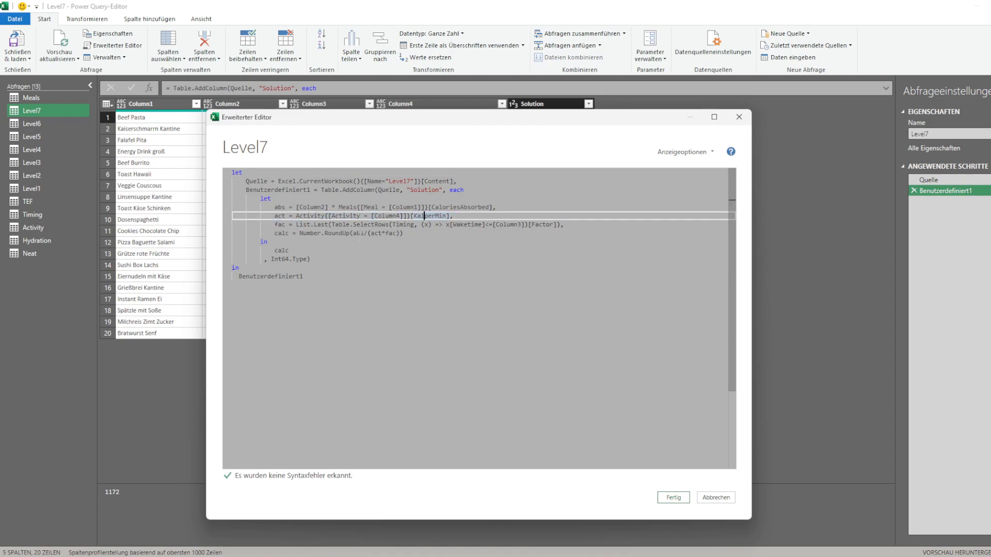
{"action": "mouse_move", "coordinate": [424, 216]}
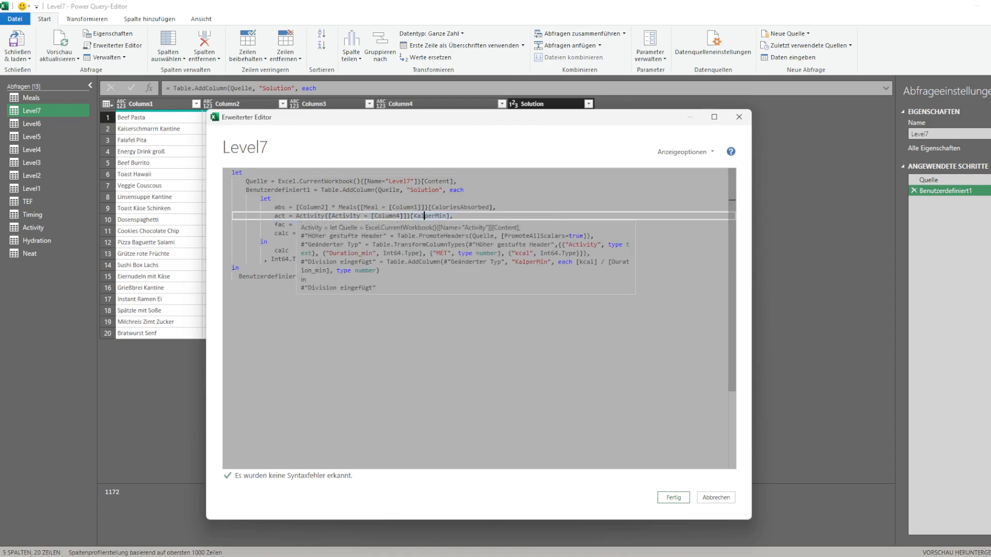
{"action": "left_click", "coordinate": [347, 225]}
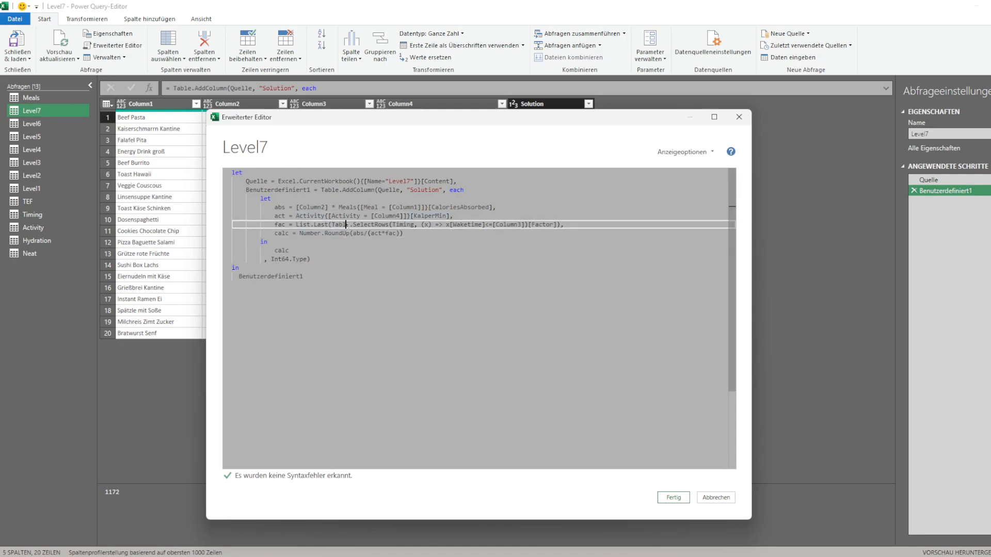
{"action": "left_click", "coordinate": [389, 225]}
Below the act line, add a variable minut that calls List.Generate with [Column3] as its initial argument
{"action": "left_click", "coordinate": [459, 215]}
{"action": "key", "text": "Return"}
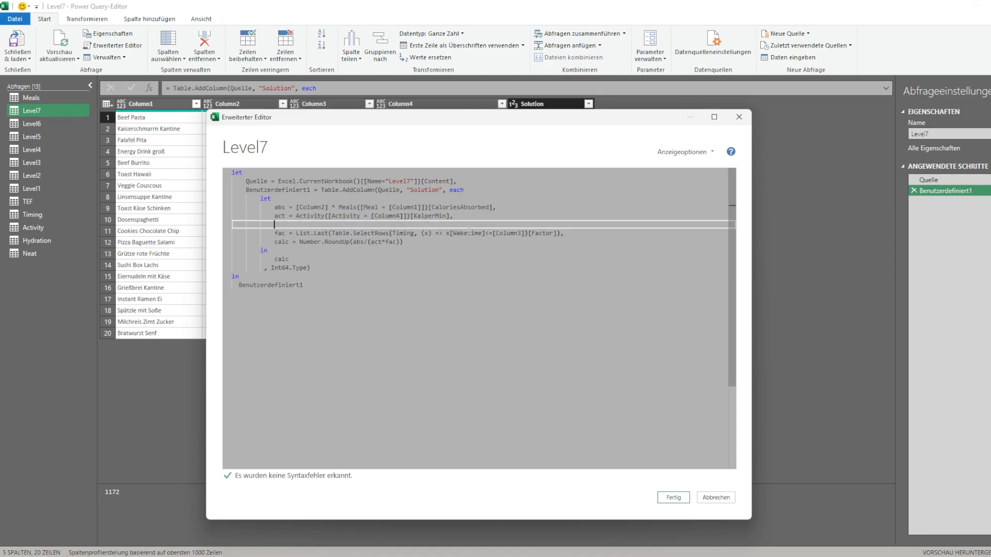
{"action": "type", "text": "min"}
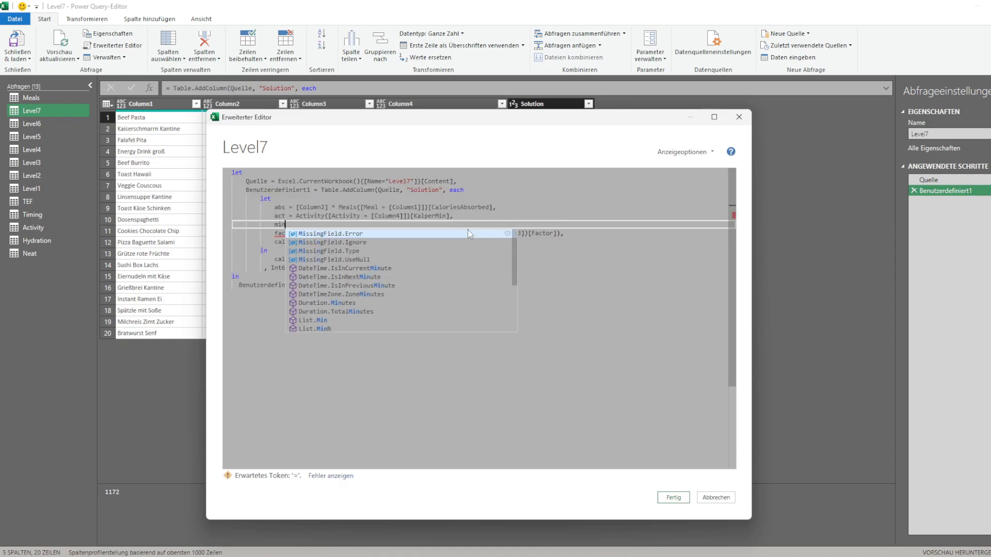
{"action": "type", "text": "ut = "}
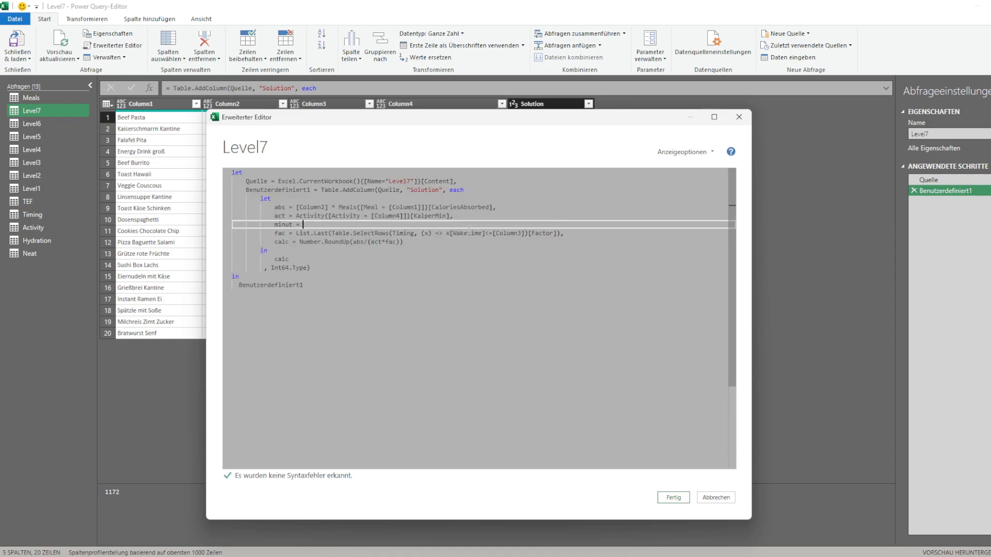
{"action": "type", "text": "List.Generate("}
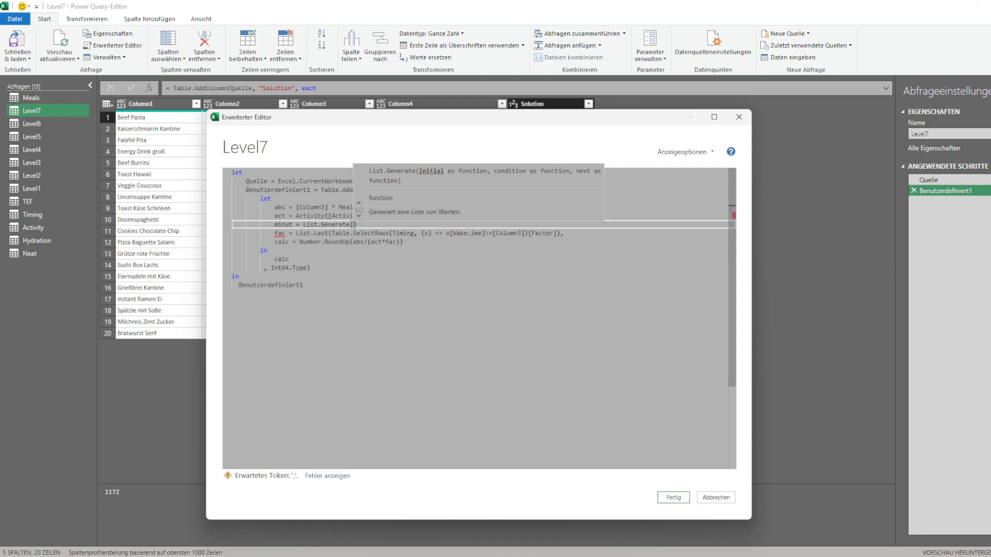
{"action": "type", "text": "[Column3"}
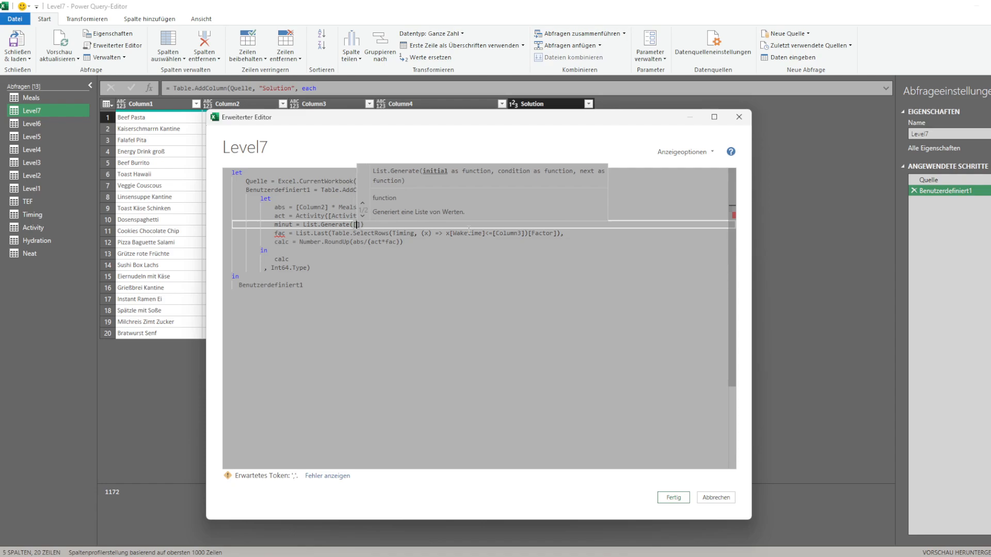
{"action": "type", "text": "],"}
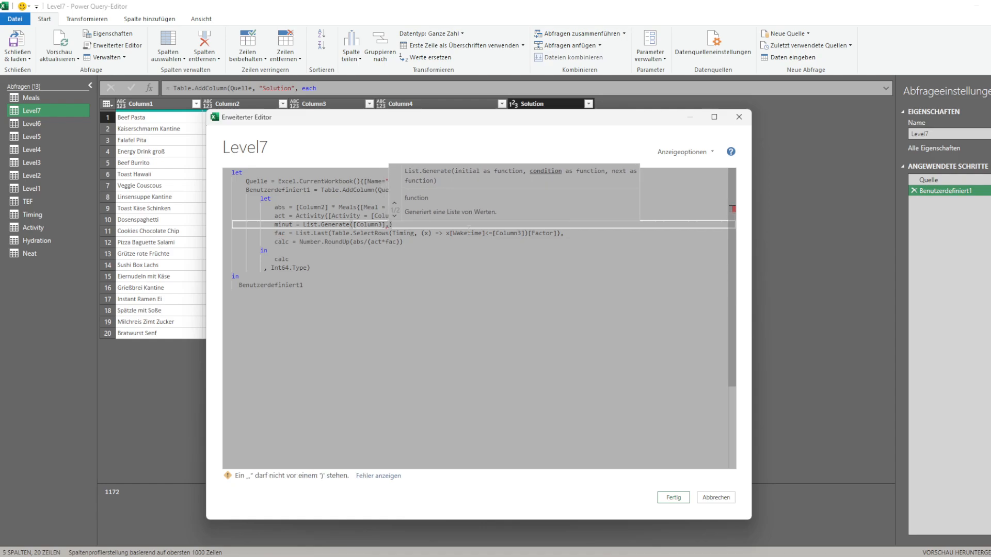
Complete the List.Generate call with condition (x) => _< 10000 and next function (x)=> +1, ending the line with a comma
{"action": "type", "text": "(x)"}
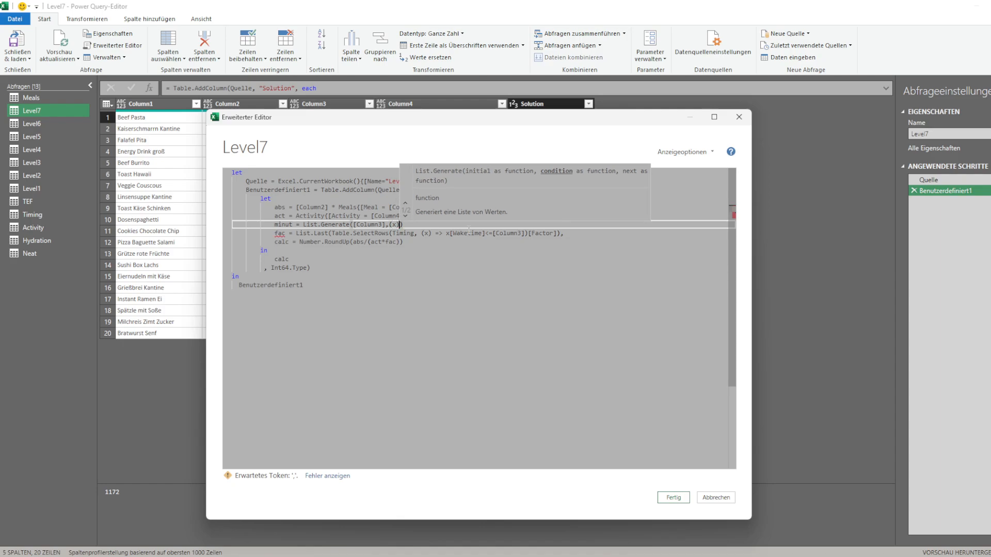
{"action": "type", "text": " => "}
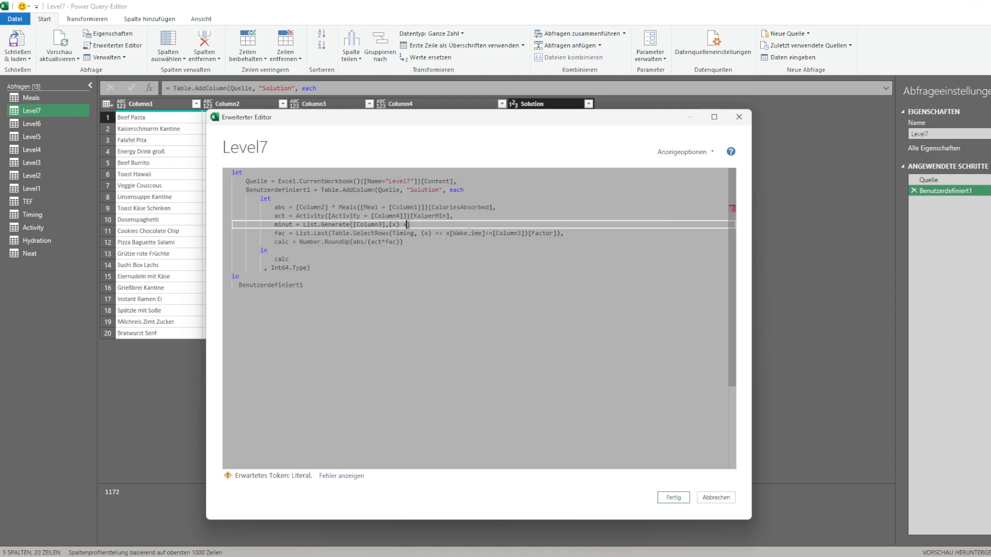
{"action": "type", "text": "_< 10000"}
{"action": "type", "text": ","}
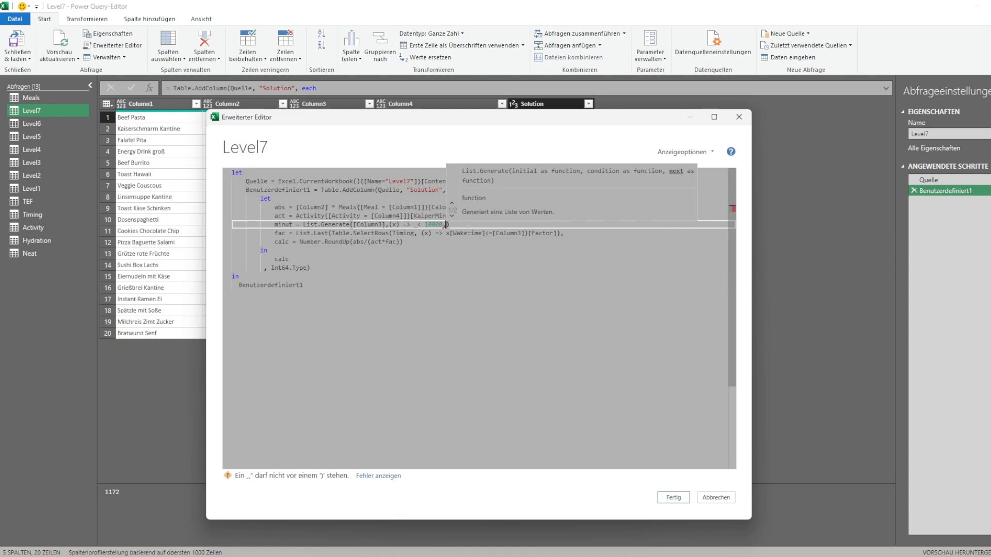
{"action": "type", "text": " (x)"}
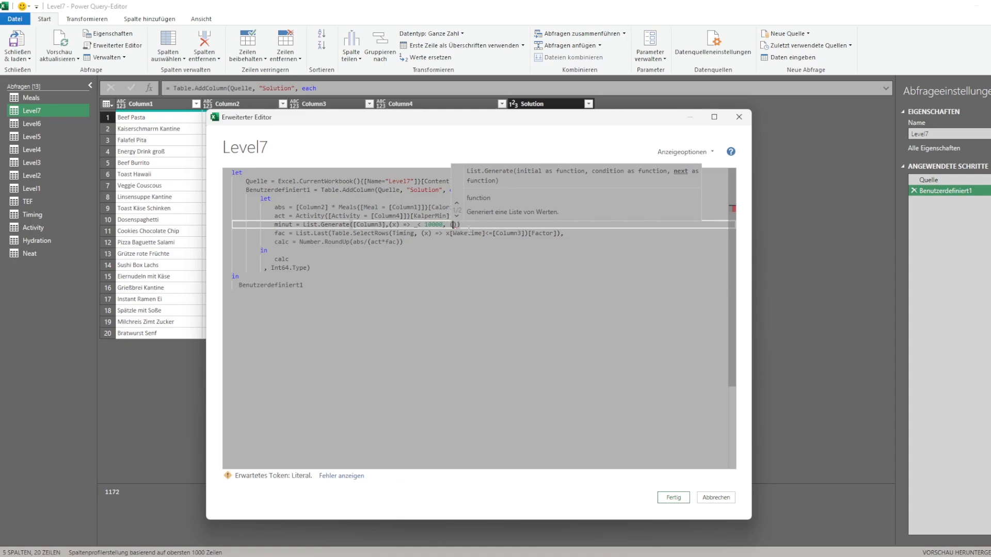
{"action": "key", "text": "BackSpace"}
{"action": "type", "text": "=> +x"}
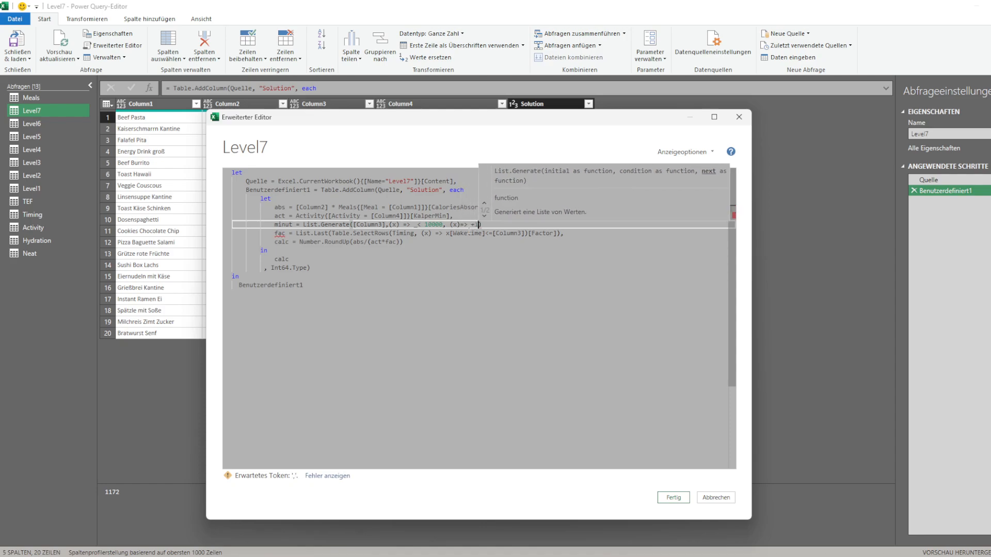
{"action": "left_click", "coordinate": [285, 224]}
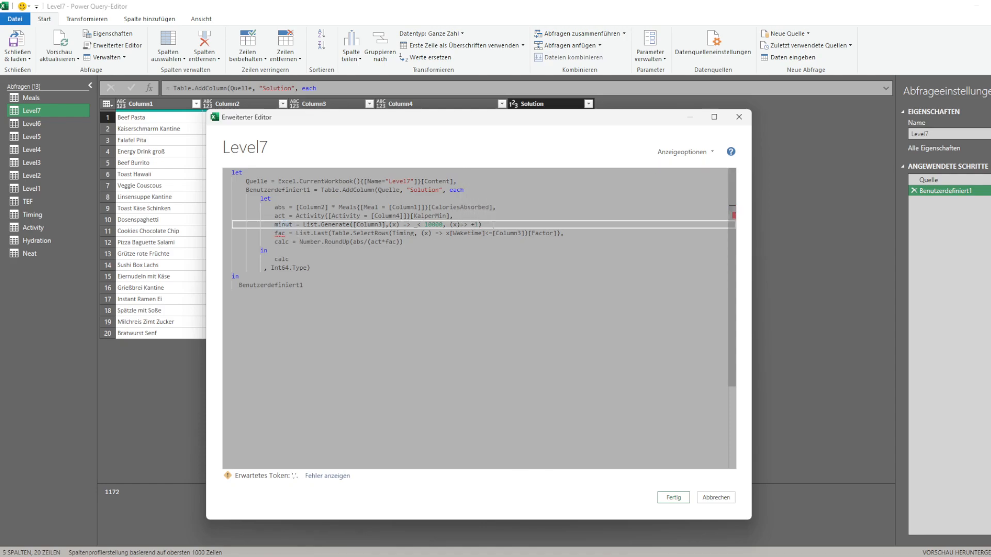
{"action": "type", "text": ","}
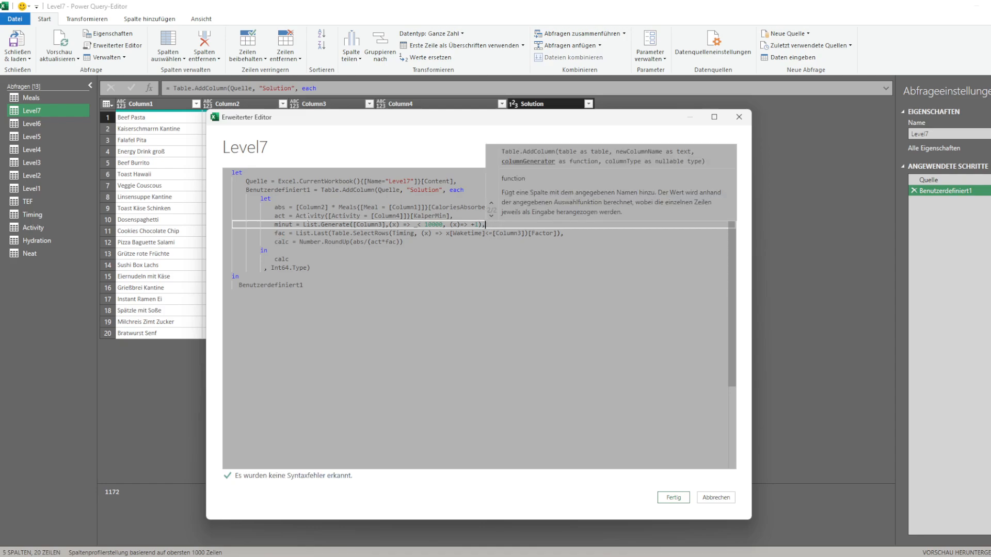
Return minut instead of calc from the inner let block, apply the code and inspect the first Solution cell
{"action": "double_click", "coordinate": [283, 224]}
{"action": "key", "text": "ctrl+c"}
{"action": "double_click", "coordinate": [282, 259]}
{"action": "key", "text": "ctrl+v"}
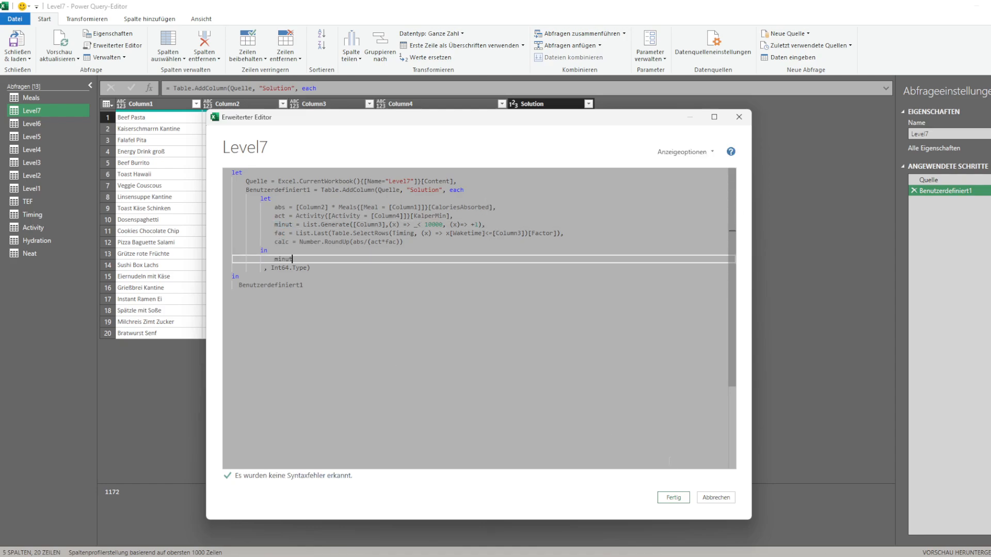
{"action": "left_click", "coordinate": [674, 498]}
{"action": "left_click", "coordinate": [572, 121]}
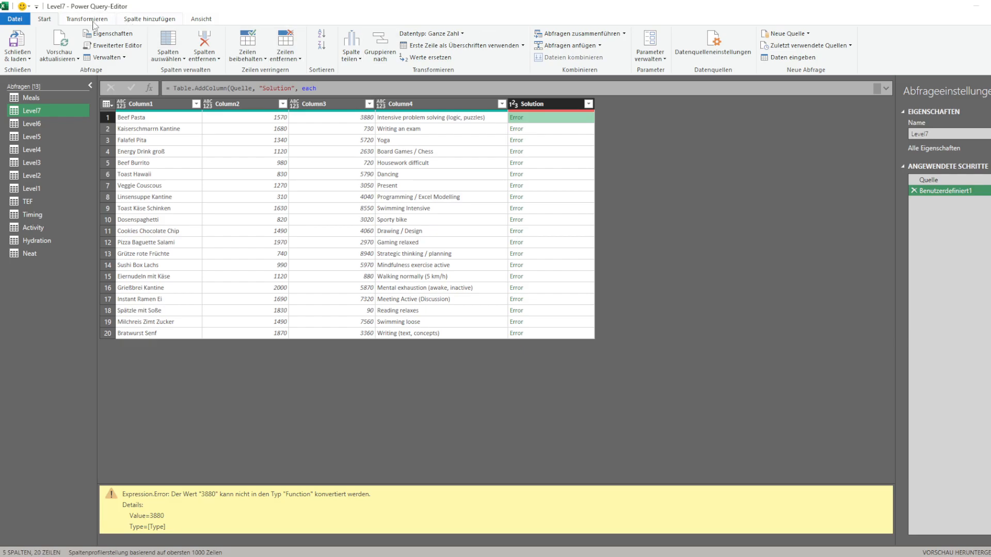
Turn the initial argument of List.Generate into the function (x) => [Column3], apply the code and preview lists in the Solution column
{"action": "left_click", "coordinate": [123, 46]}
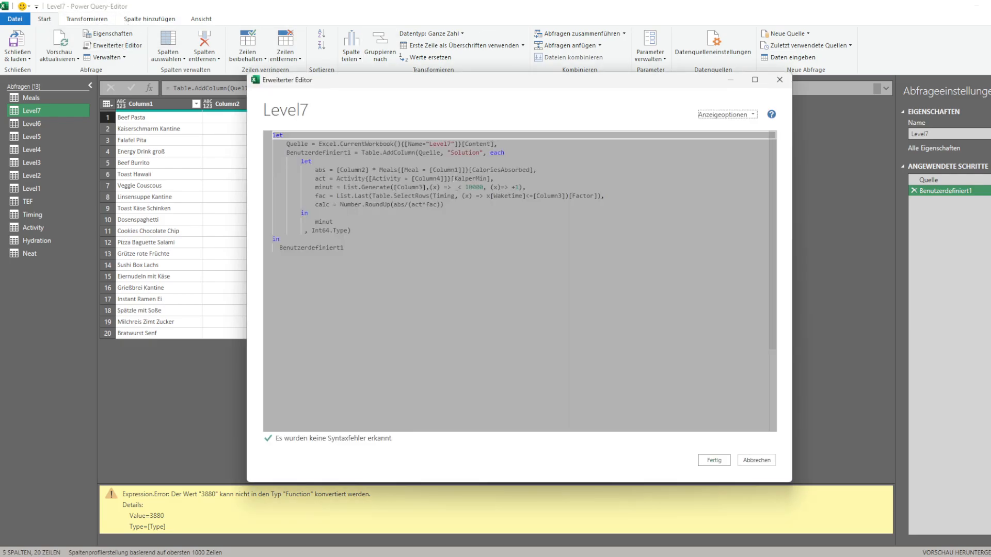
{"action": "left_click", "coordinate": [405, 187]}
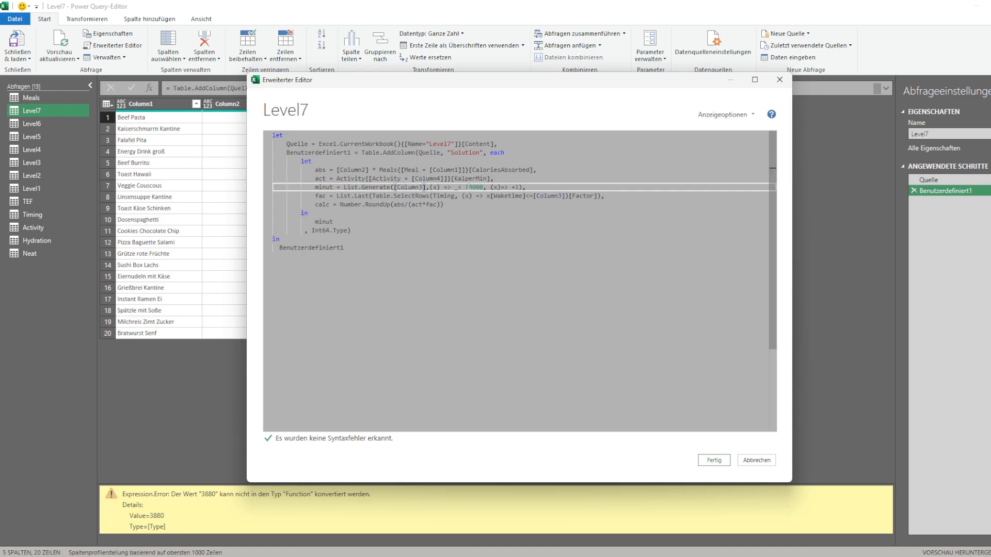
{"action": "type", "text": "(x) =>"}
{"action": "left_click", "coordinate": [716, 460]}
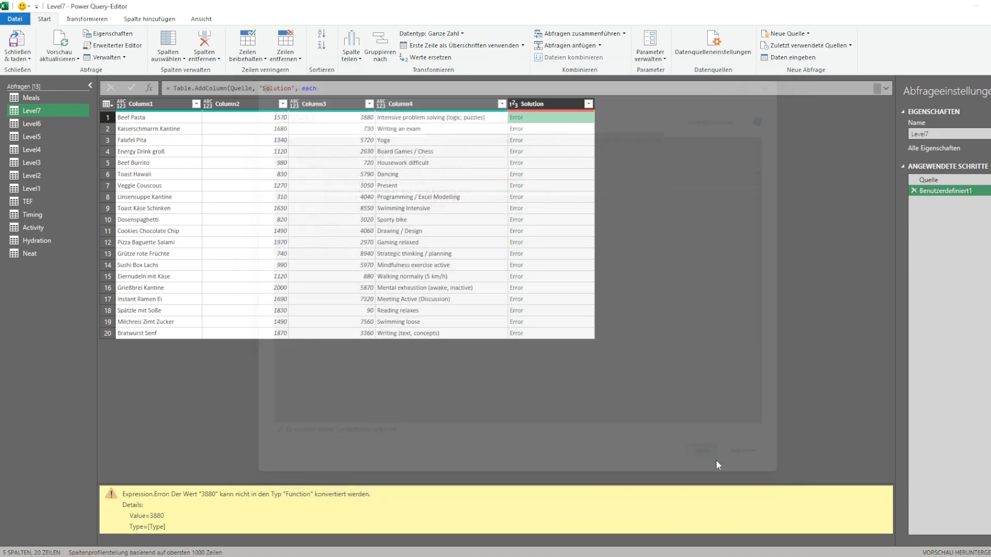
{"action": "left_click", "coordinate": [553, 117]}
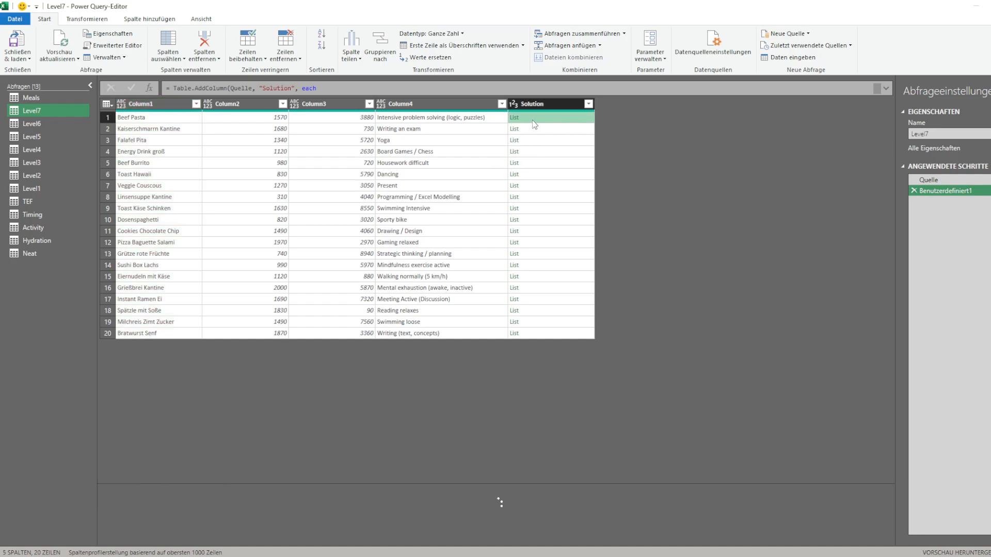
{"action": "left_click", "coordinate": [538, 137]}
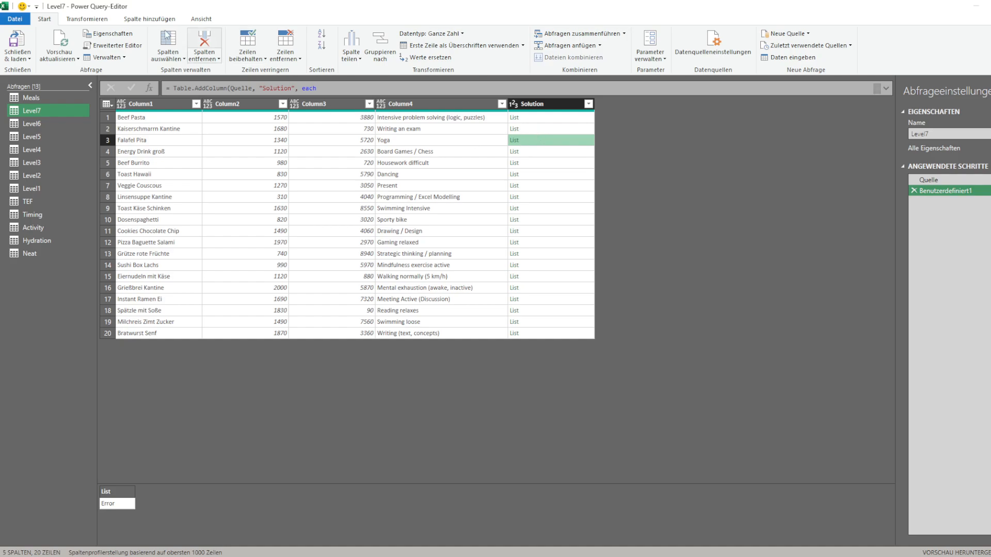
Correct the List.Generate condition to x < 10000 and its next function to x+1, and apply the code
{"action": "left_click", "coordinate": [131, 47]}
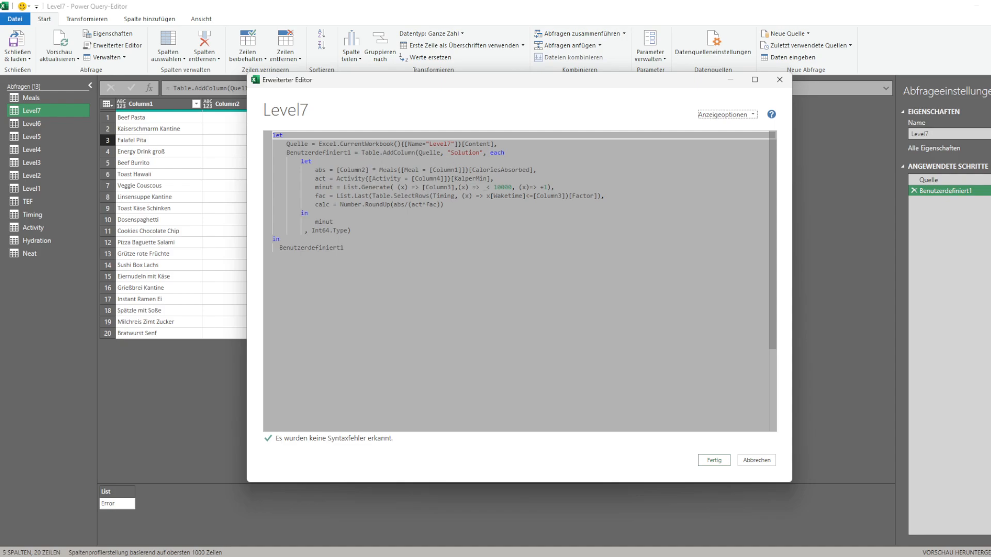
{"action": "left_click", "coordinate": [355, 187]}
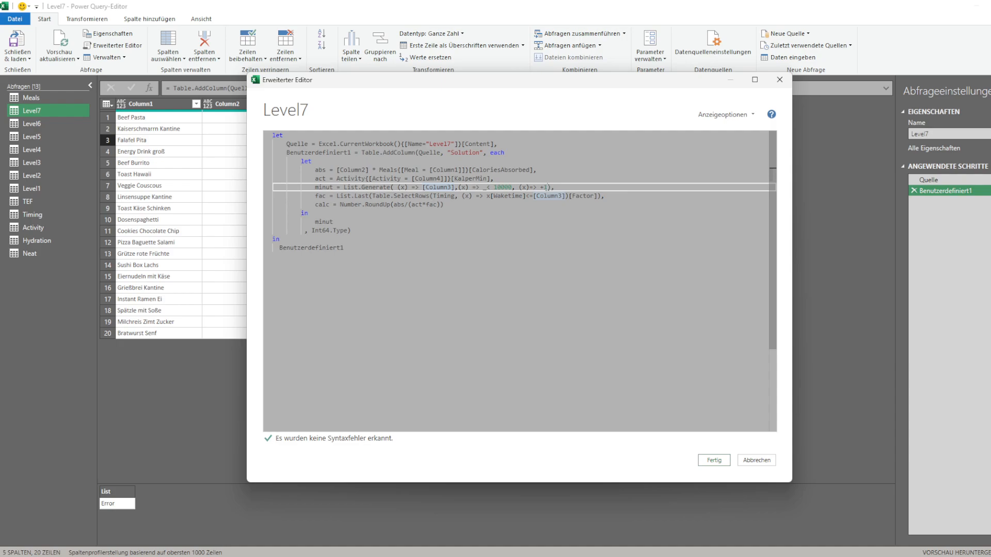
{"action": "left_click", "coordinate": [541, 187]}
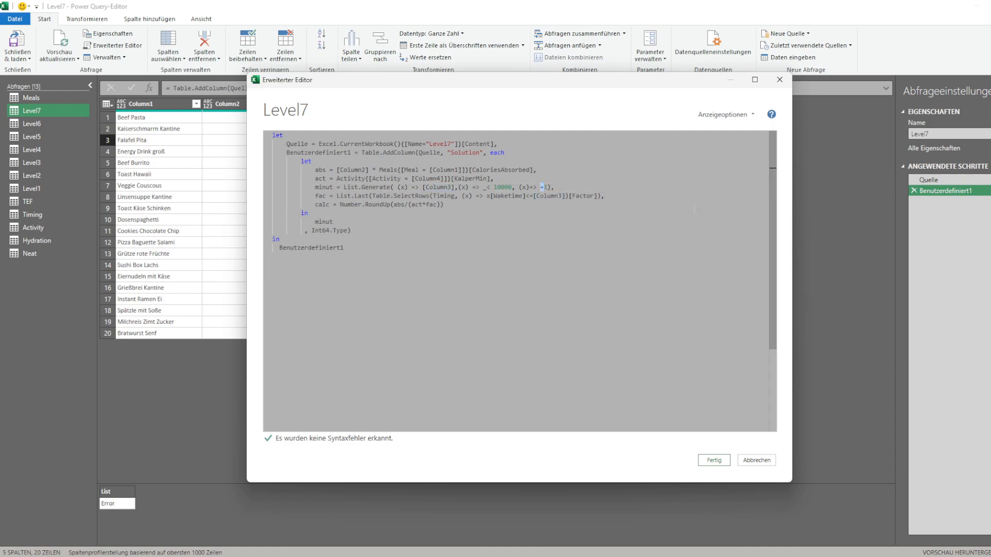
{"action": "type", "text": "x"}
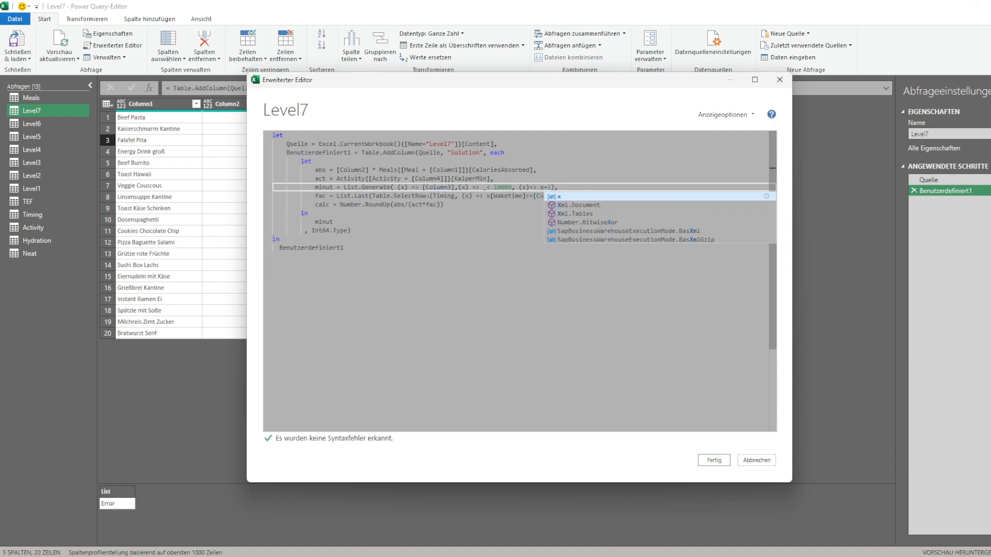
{"action": "left_click", "coordinate": [494, 187]}
{"action": "left_click_drag", "start_coordinate": [487, 187], "coordinate": [483, 187]}
{"action": "type", "text": "x"}
{"action": "left_click", "coordinate": [499, 161]}
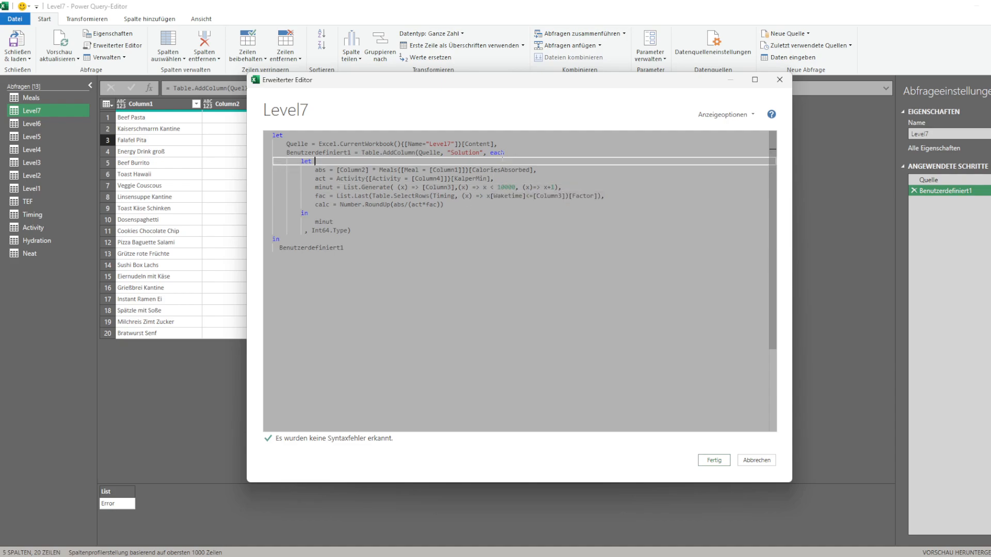
{"action": "left_click", "coordinate": [500, 153]}
{"action": "left_click", "coordinate": [550, 187]}
{"action": "left_click", "coordinate": [714, 460]}
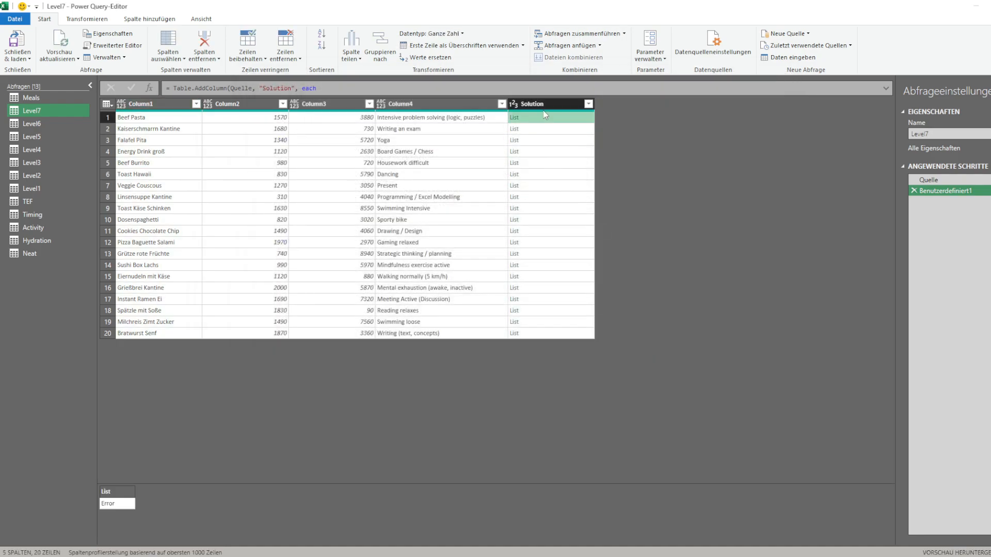
Drill into the first Solution list and its error entry to read the error details, and return to the Benutzerdefiniert1 step
{"action": "left_click", "coordinate": [515, 118]}
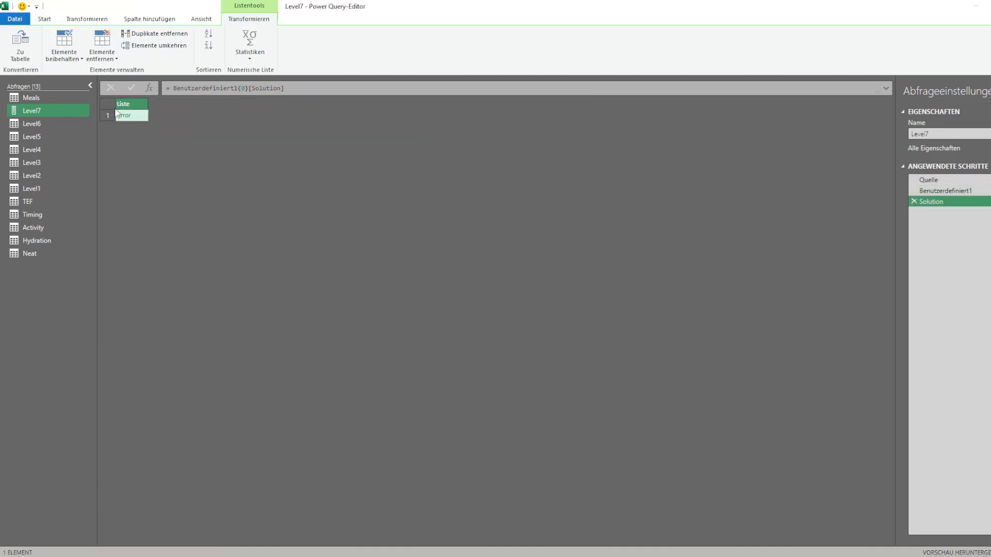
{"action": "left_click", "coordinate": [118, 115]}
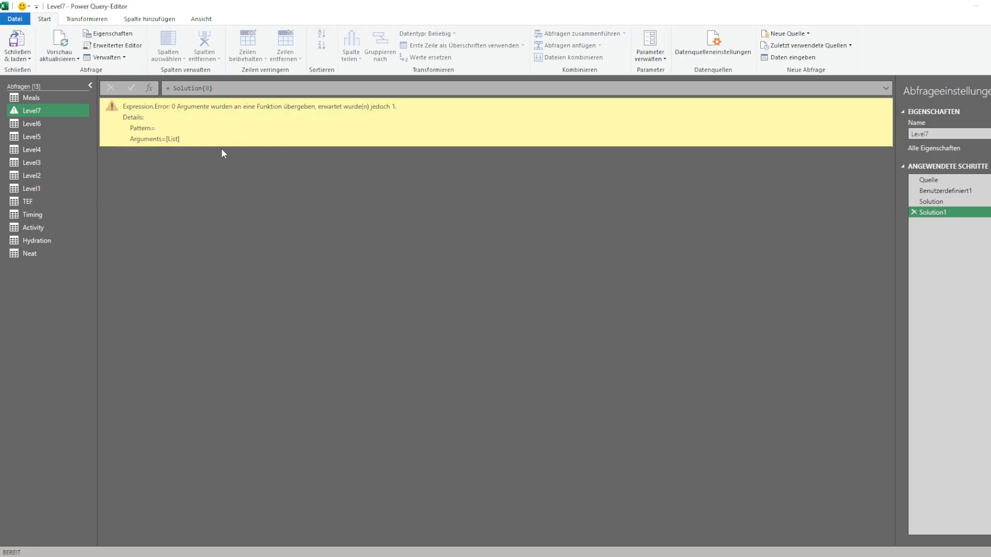
{"action": "left_click", "coordinate": [942, 190]}
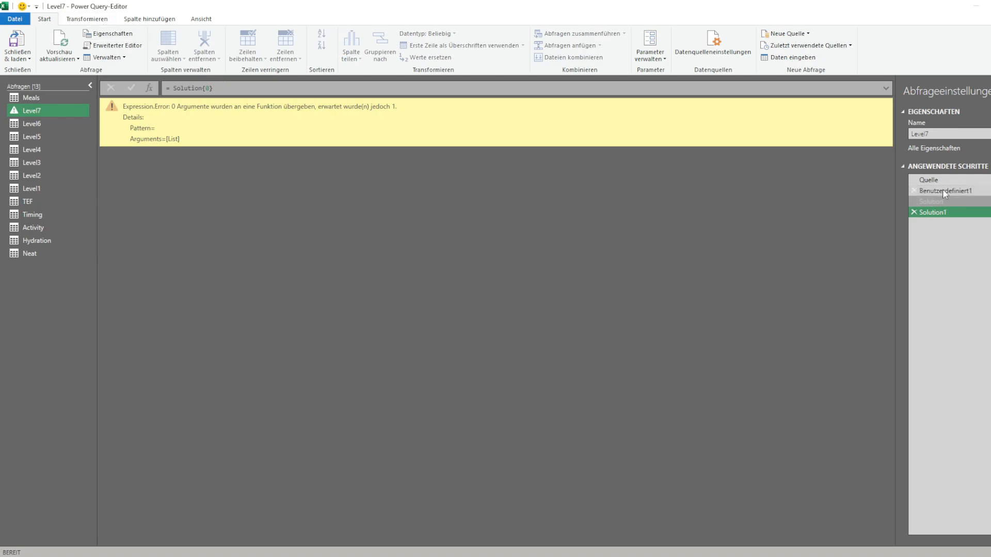
Try a trailing comma after x+1 in the Level7 List.Generate call, and remove it again
{"action": "left_click", "coordinate": [135, 47]}
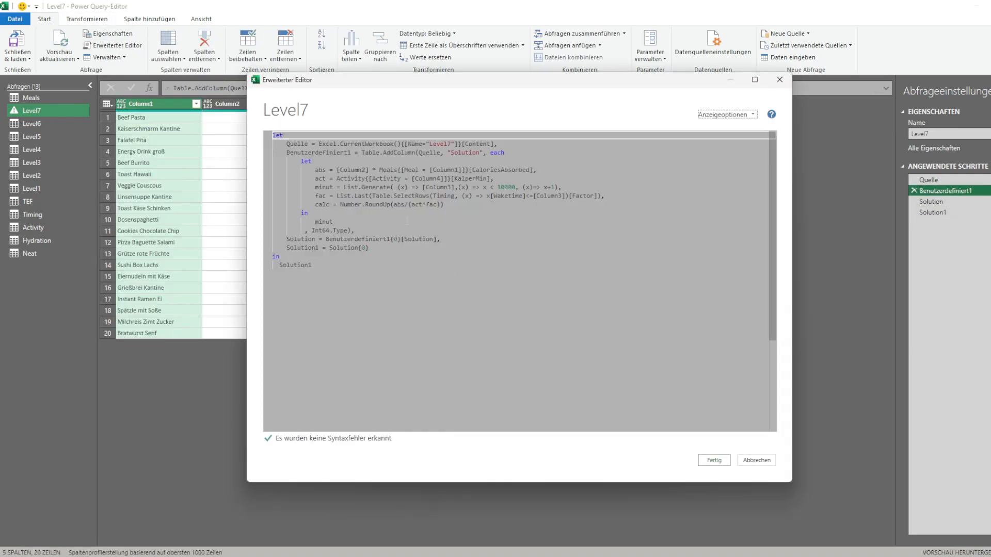
{"action": "left_click", "coordinate": [405, 187]}
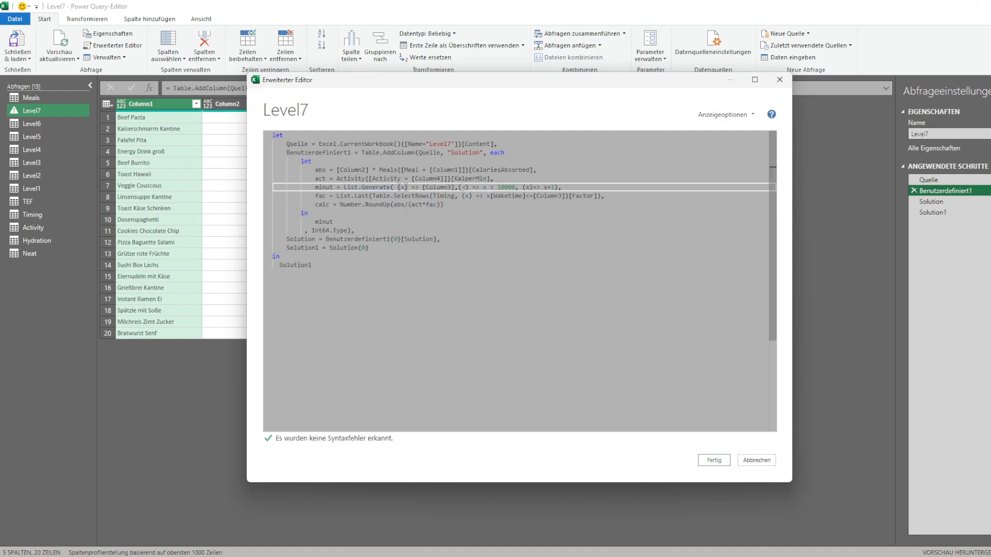
{"action": "left_click", "coordinate": [454, 187]}
{"action": "key", "text": "Left"}
{"action": "key", "text": "Left"}
{"action": "key", "text": "Left"}
{"action": "type", "text": ","}
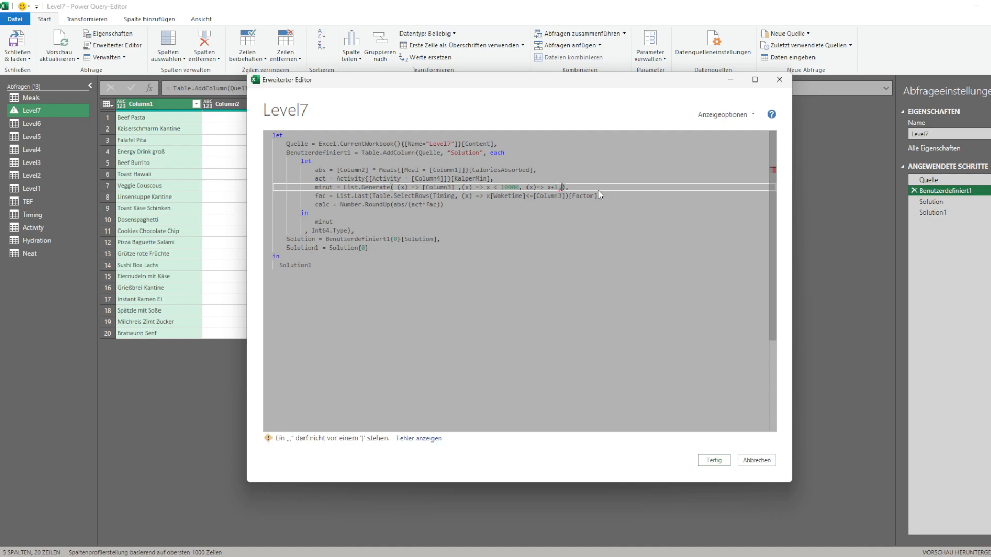
{"action": "key", "text": "BackSpace"}
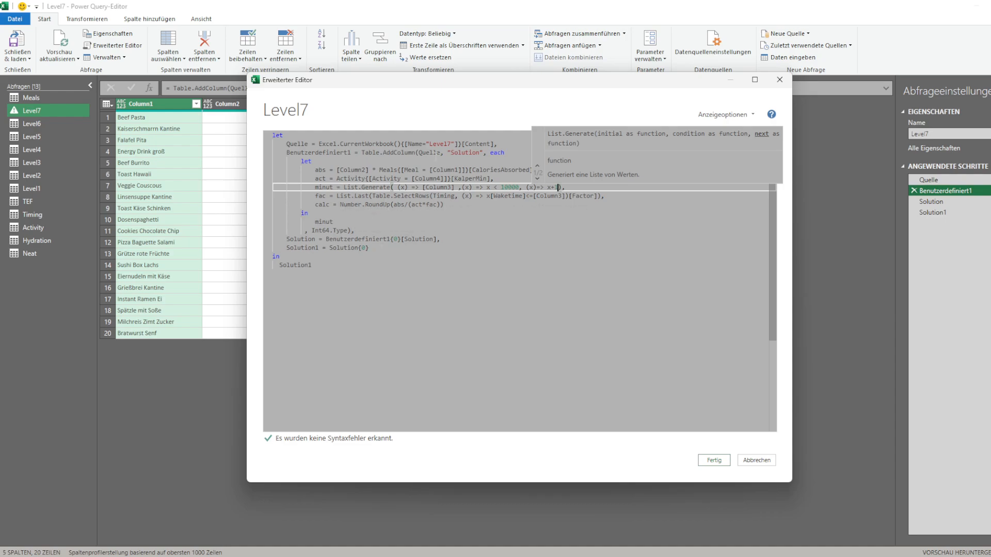
Examine the initial, condition and next arguments of List.Generate in the minut line, and apply the code
{"action": "left_click", "coordinate": [367, 187]}
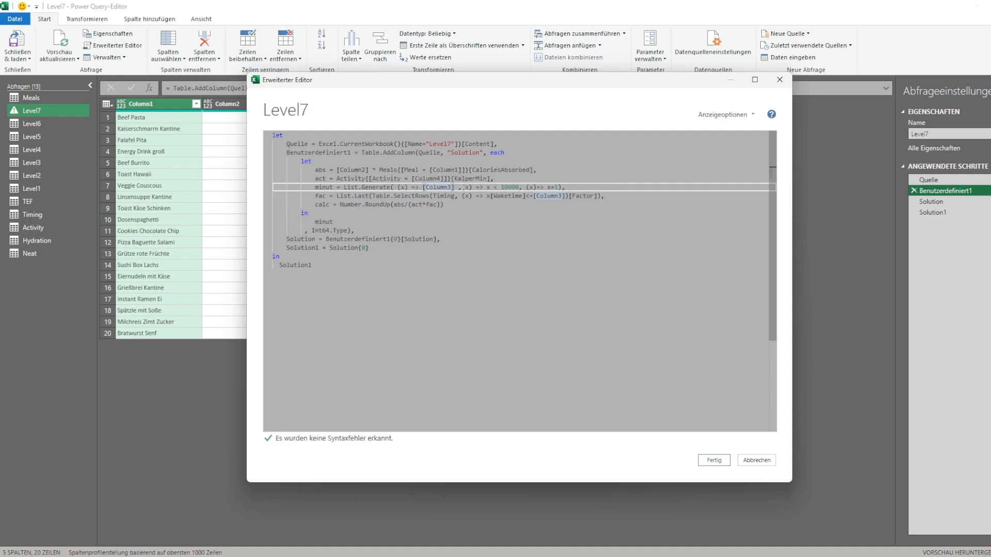
{"action": "left_click_drag", "start_coordinate": [393, 187], "coordinate": [444, 186]}
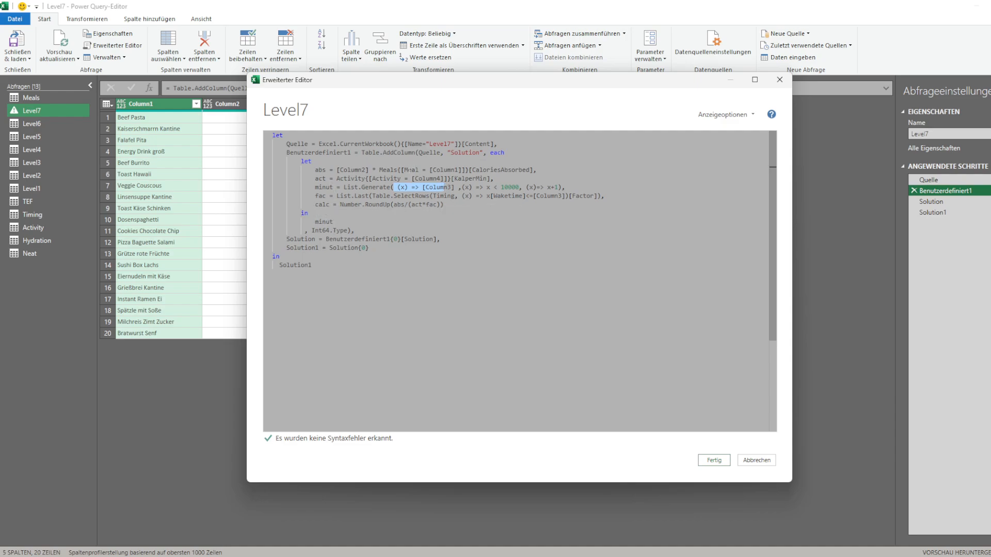
{"action": "double_click", "coordinate": [451, 187]}
{"action": "left_click_drag", "start_coordinate": [462, 187], "coordinate": [480, 186]}
{"action": "left_click_drag", "start_coordinate": [468, 98], "coordinate": [427, 157]}
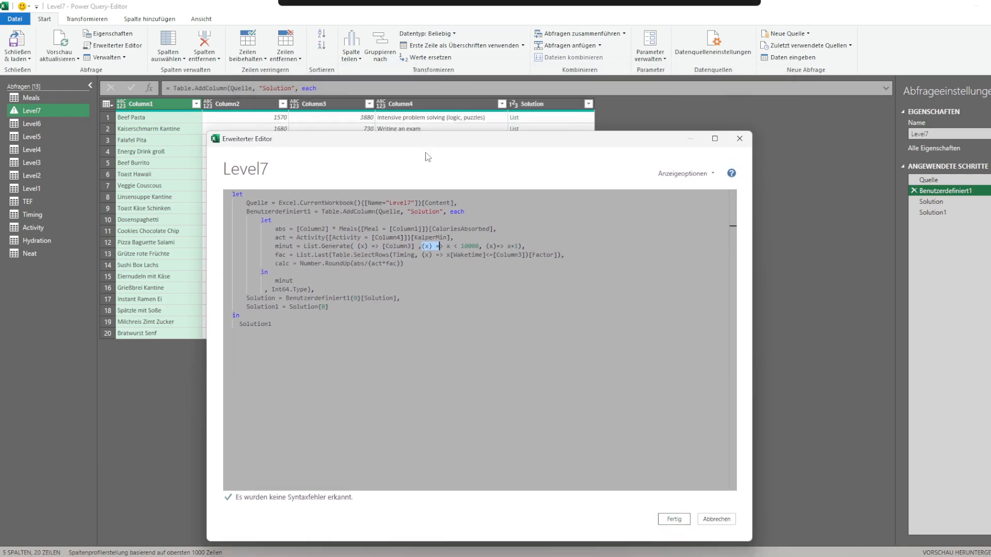
{"action": "left_click_drag", "start_coordinate": [447, 246], "coordinate": [475, 246]}
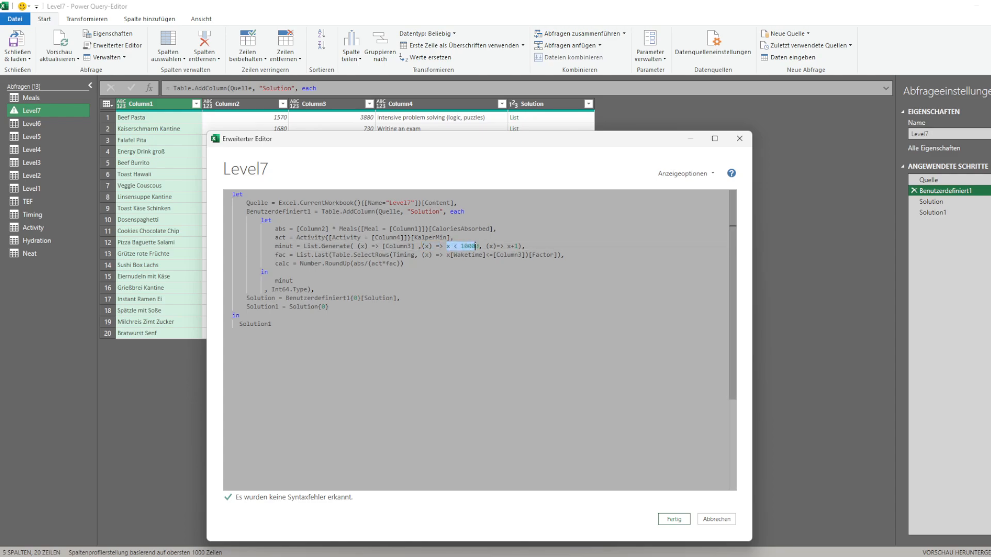
{"action": "double_click", "coordinate": [478, 246]}
{"action": "key", "text": "Right"}
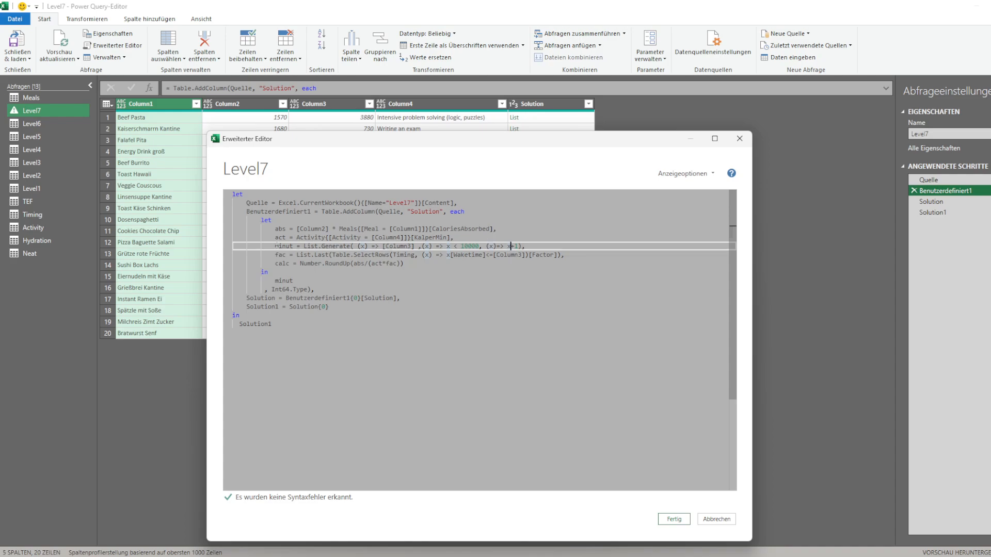
{"action": "left_click", "coordinate": [716, 519]}
{"action": "left_click", "coordinate": [547, 306]}
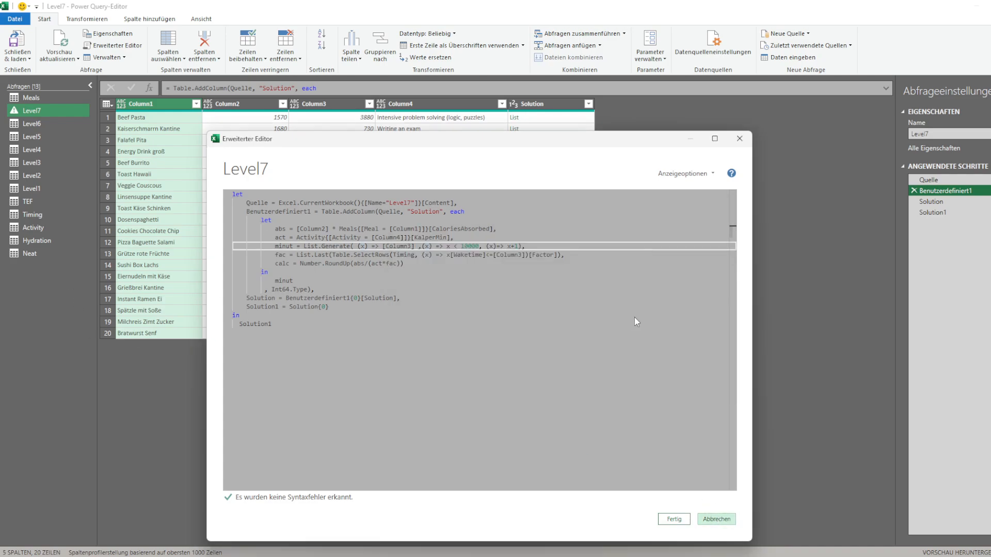
{"action": "left_click", "coordinate": [679, 519]}
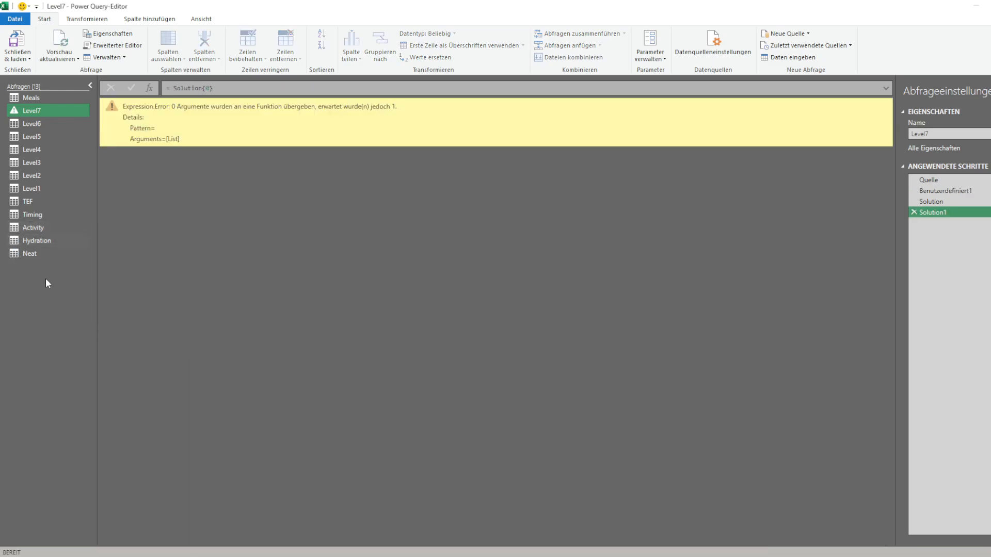
Create a blank test query and set its Quelle expression to the List.Generate function in the code editor
{"action": "right_click", "coordinate": [46, 279]}
{"action": "mouse_move", "coordinate": [91, 301]}
{"action": "mouse_move", "coordinate": [197, 393]}
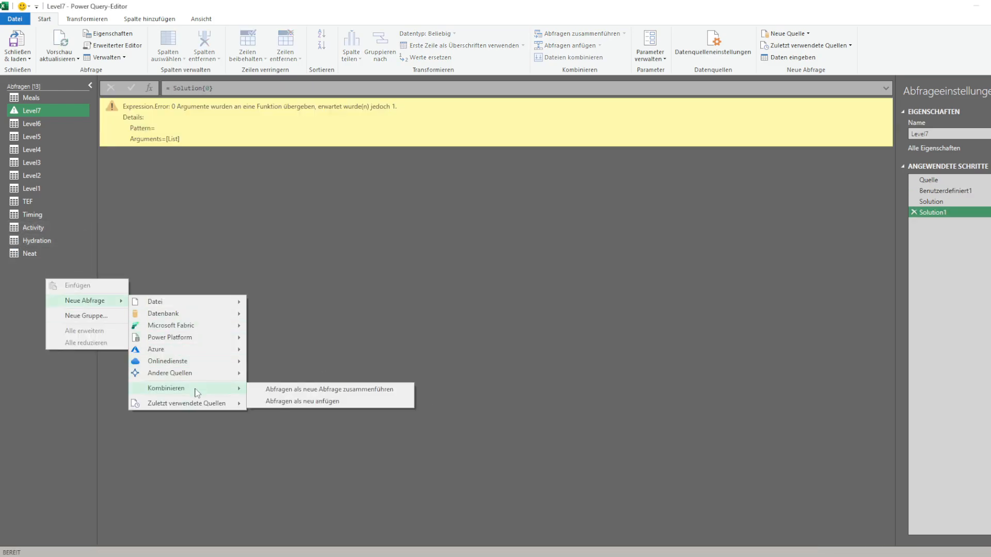
{"action": "mouse_move", "coordinate": [198, 374]}
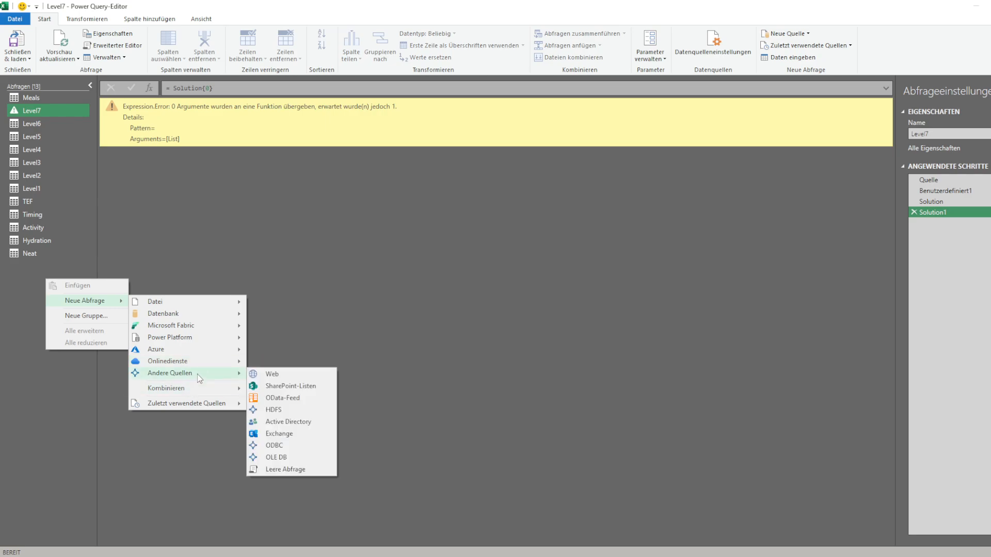
{"action": "left_click", "coordinate": [284, 470]}
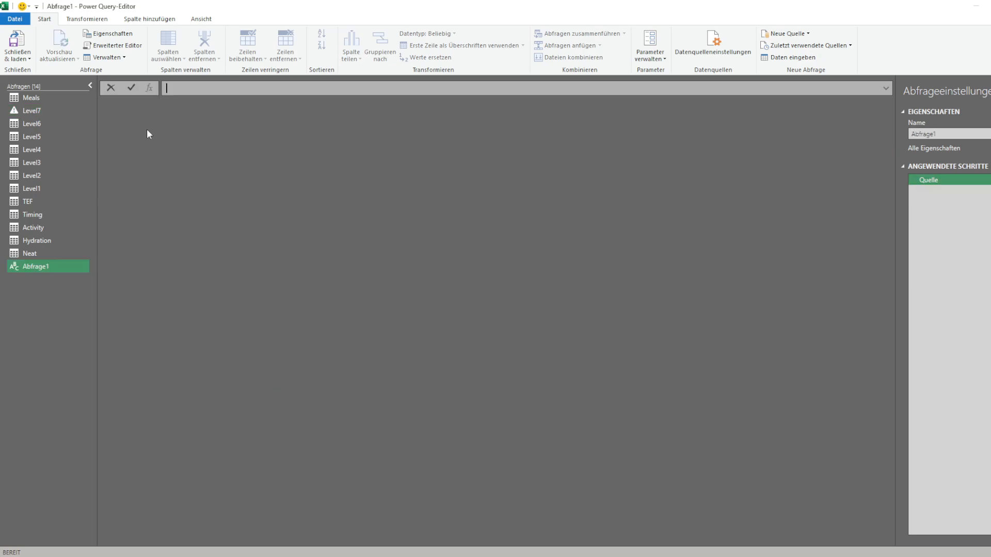
{"action": "left_click", "coordinate": [124, 49]}
{"action": "left_click_drag", "start_coordinate": [326, 145], "coordinate": [318, 144]}
{"action": "type", "text": "Listge"}
{"action": "key", "text": "Tab"}
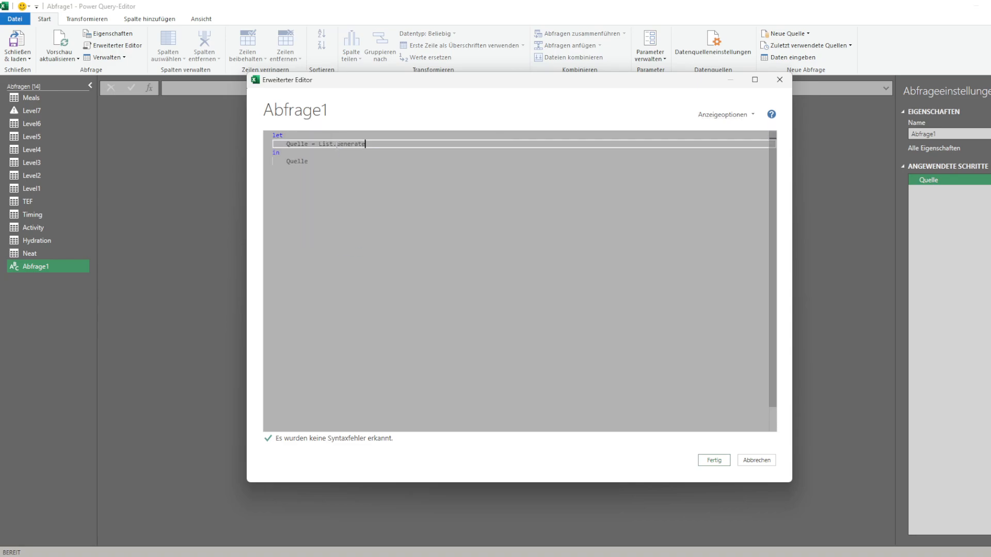
Test List.Generate with the arguments (x) => 1000, (x) => x<2000 and (x) => x+1, and inspect the returned list entry
{"action": "type", "text": "("}
{"action": "type", "text": "(x) => "}
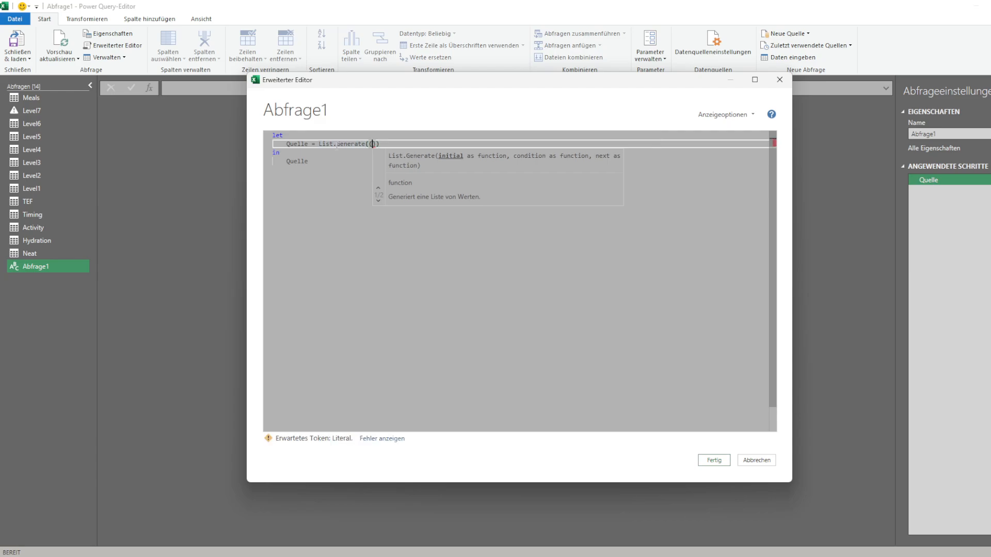
{"action": "type", "text": "1000, "}
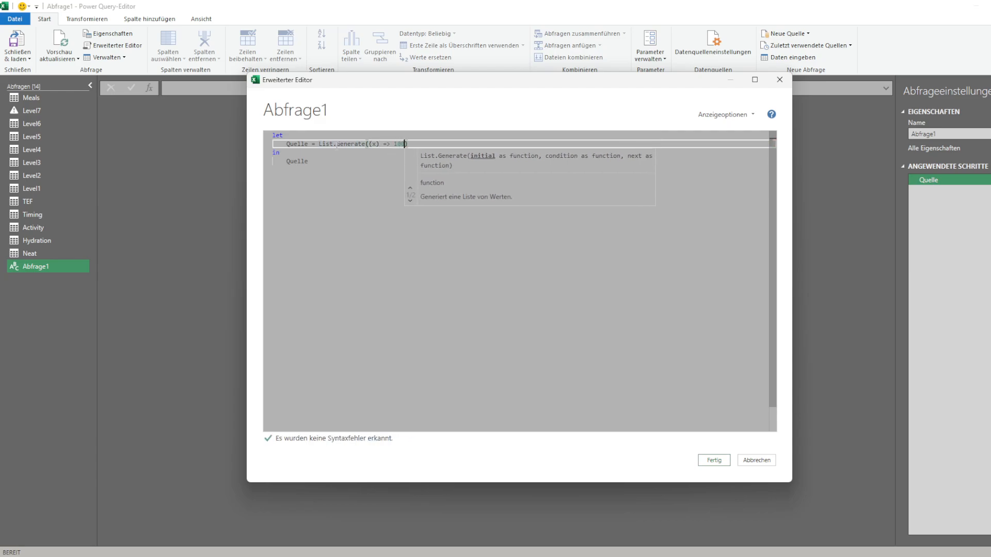
{"action": "type", "text": "(x) => "}
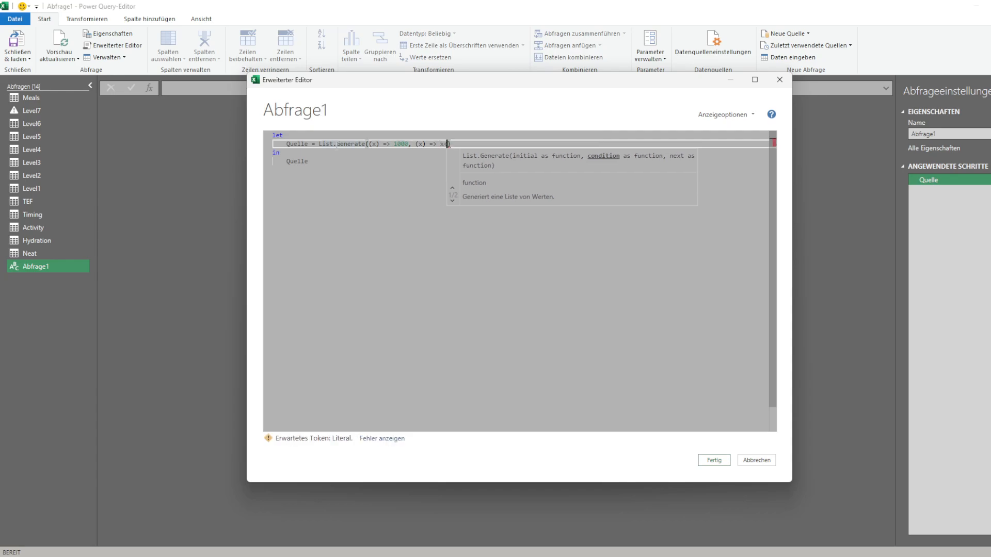
{"action": "type", "text": "x<2000"}
{"action": "type", "text": ", ("}
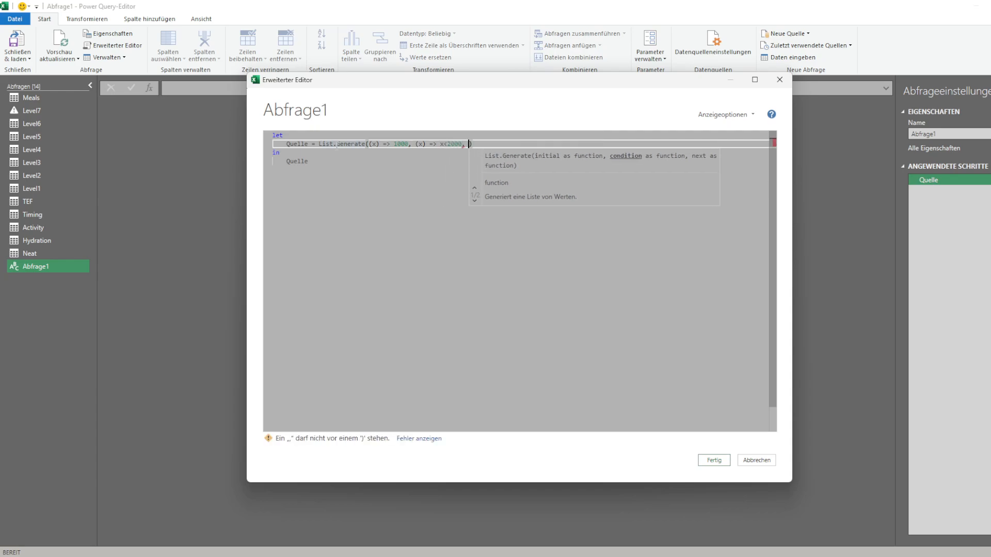
{"action": "type", "text": "x)"}
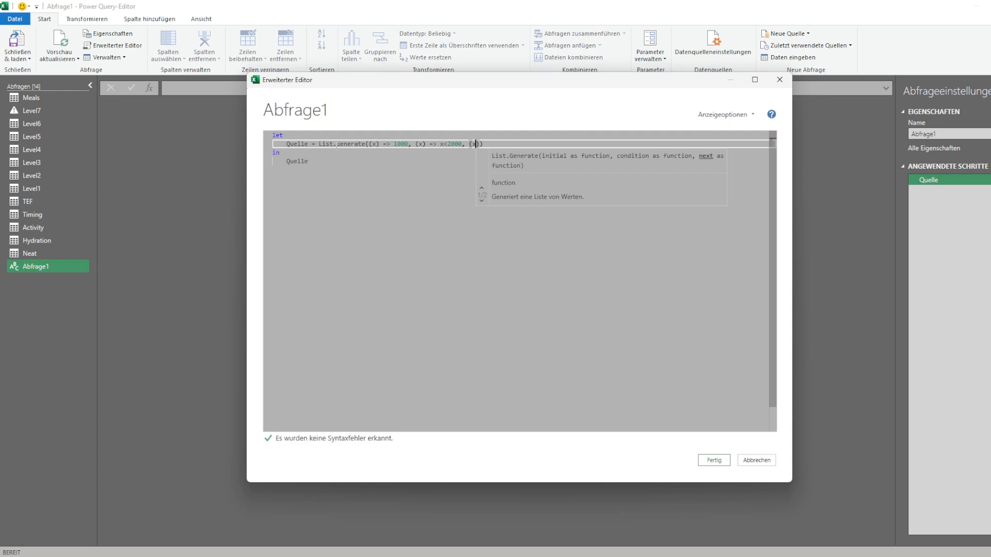
{"action": "type", "text": " => "}
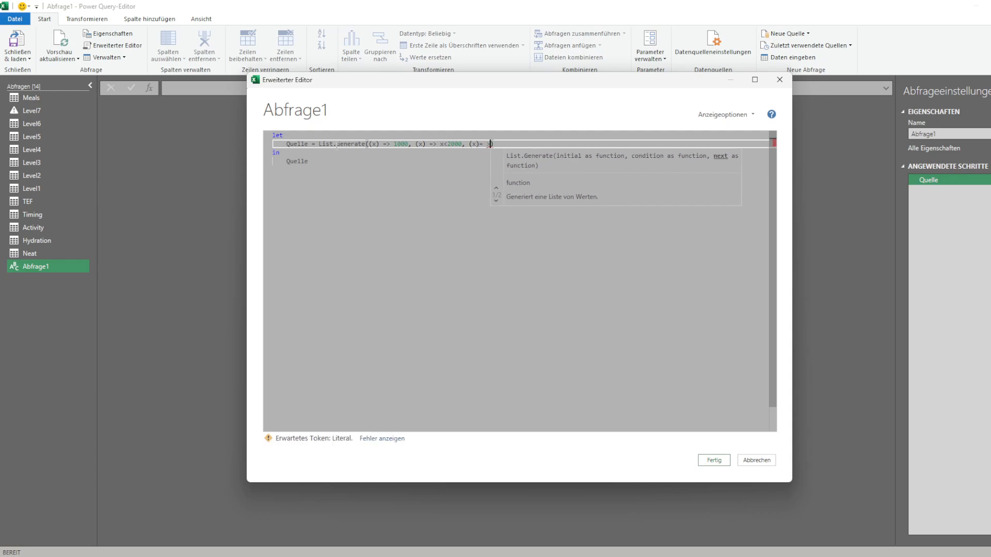
{"action": "type", "text": "x+1"}
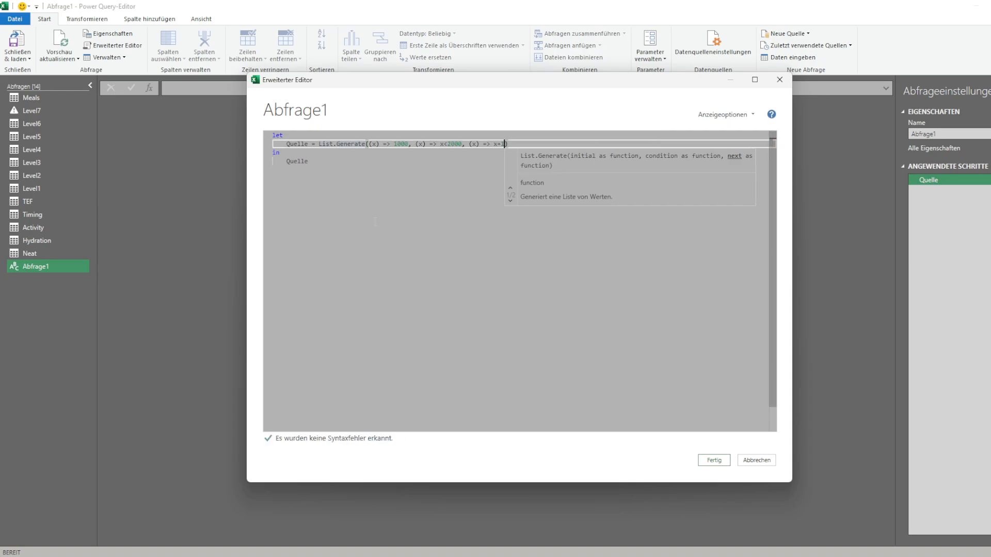
{"action": "left_click", "coordinate": [714, 460]}
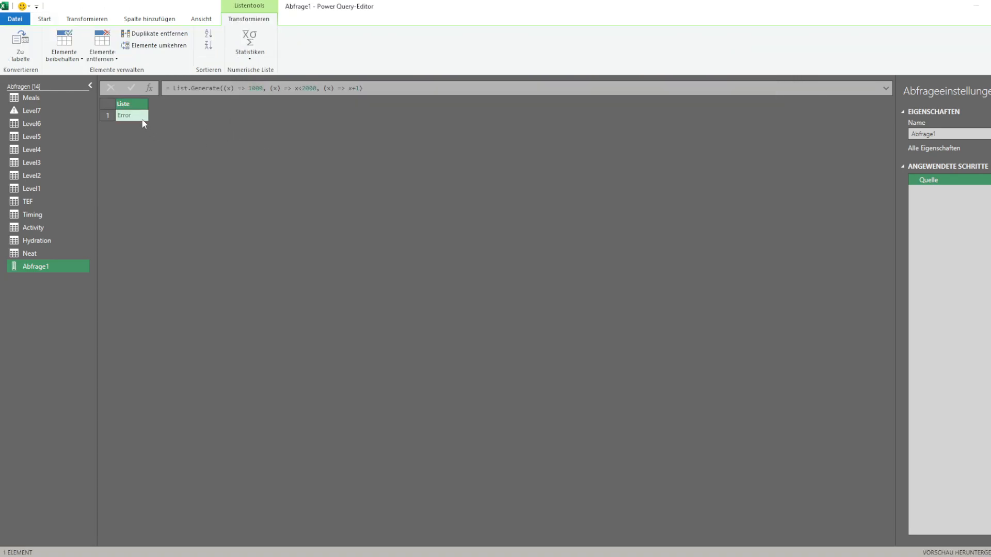
{"action": "left_click", "coordinate": [143, 119]}
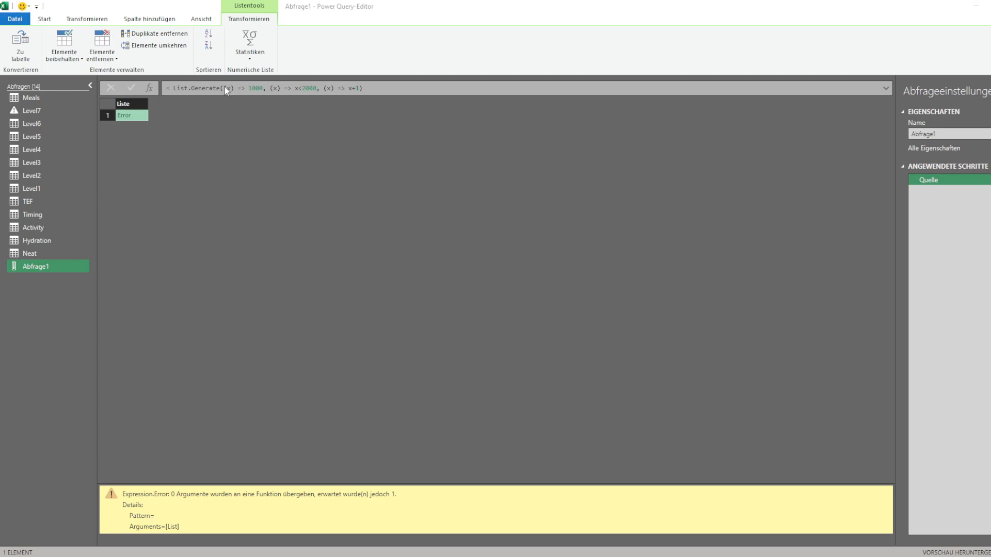
Strip all arguments from the test query's List.Generate formula and study the usage examples in the function documentation
{"action": "left_click_drag", "start_coordinate": [221, 88], "coordinate": [433, 111]}
{"action": "key", "text": "Delete"}
{"action": "key", "text": "Return"}
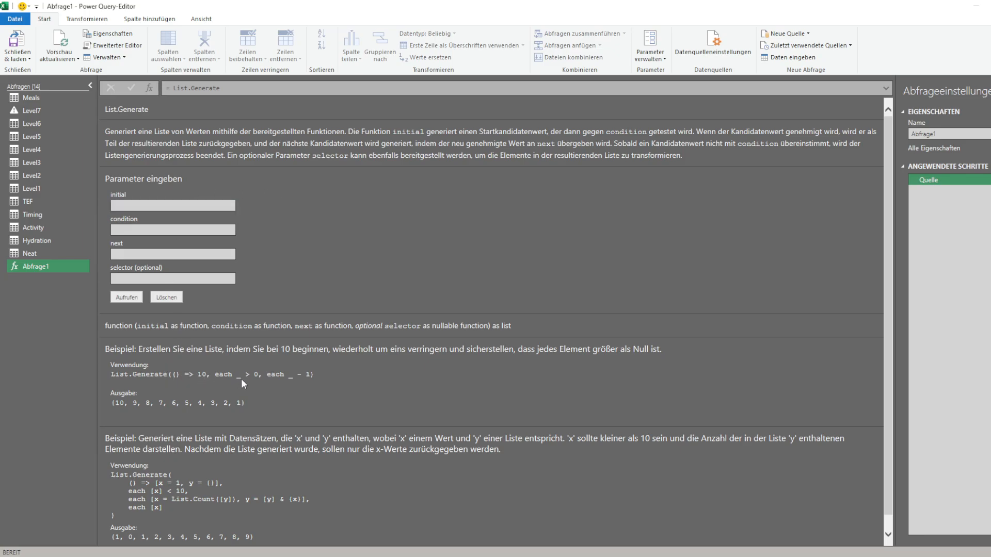
{"action": "mouse_move", "coordinate": [302, 375]}
{"action": "left_mouse_down"}
{"action": "mouse_move", "coordinate": [250, 375]}
{"action": "mouse_move", "coordinate": [297, 377]}
{"action": "left_mouse_up"}
{"action": "left_click", "coordinate": [306, 377]}
{"action": "scroll", "coordinate": [299, 382], "scroll_direction": "down", "scroll_amount": 1}
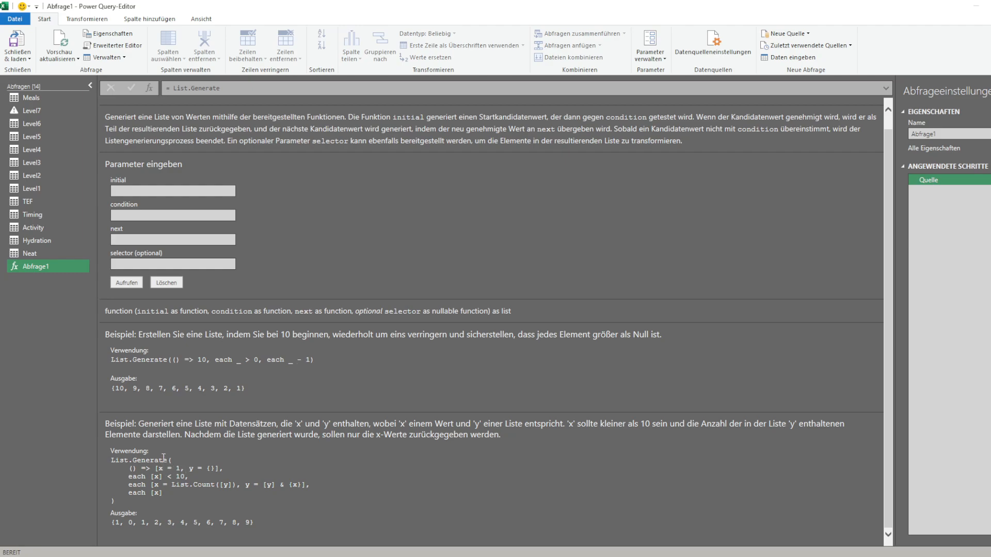
{"action": "left_click", "coordinate": [360, 368]}
{"action": "left_click_drag", "start_coordinate": [172, 360], "coordinate": [180, 361]}
{"action": "left_click", "coordinate": [182, 362]}
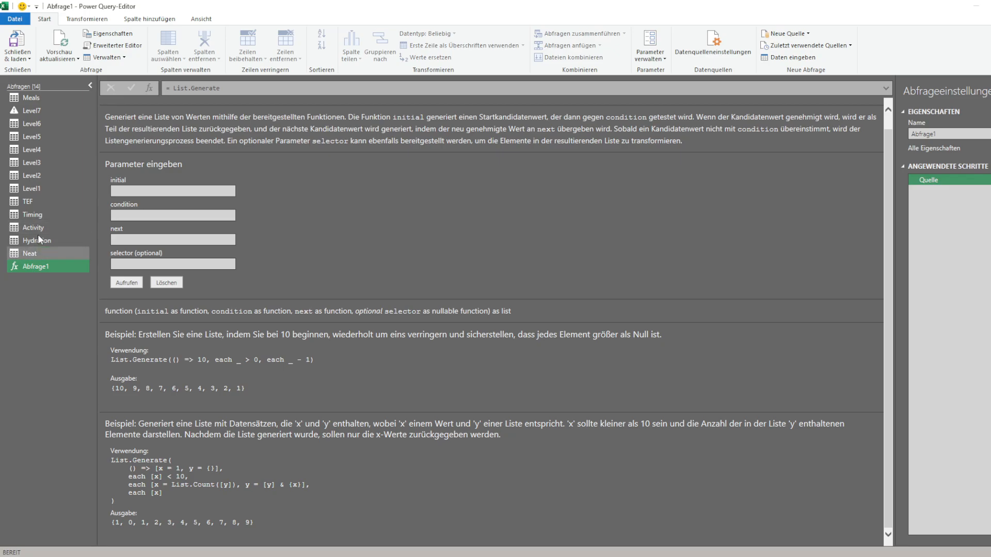
Change the initial function of List.Generate in the Level7 code to () => [Column3], and apply the code
{"action": "left_click", "coordinate": [45, 111]}
{"action": "left_click", "coordinate": [129, 49]}
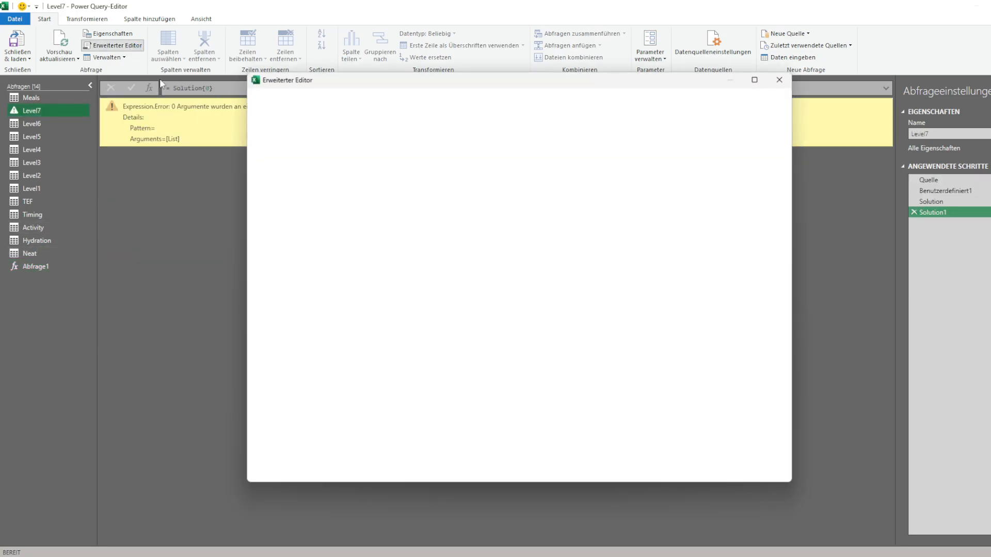
{"action": "left_click", "coordinate": [401, 187]}
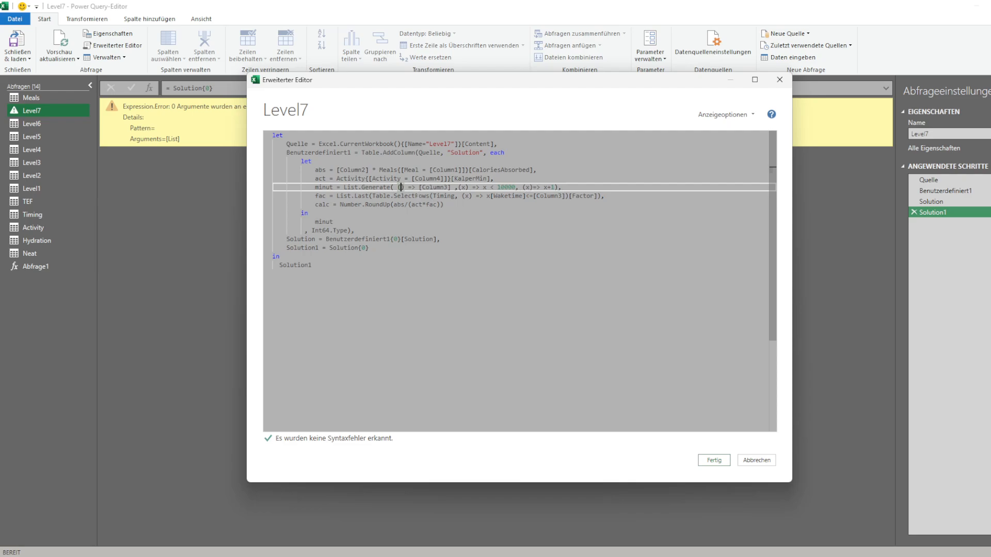
{"action": "left_click", "coordinate": [723, 467]}
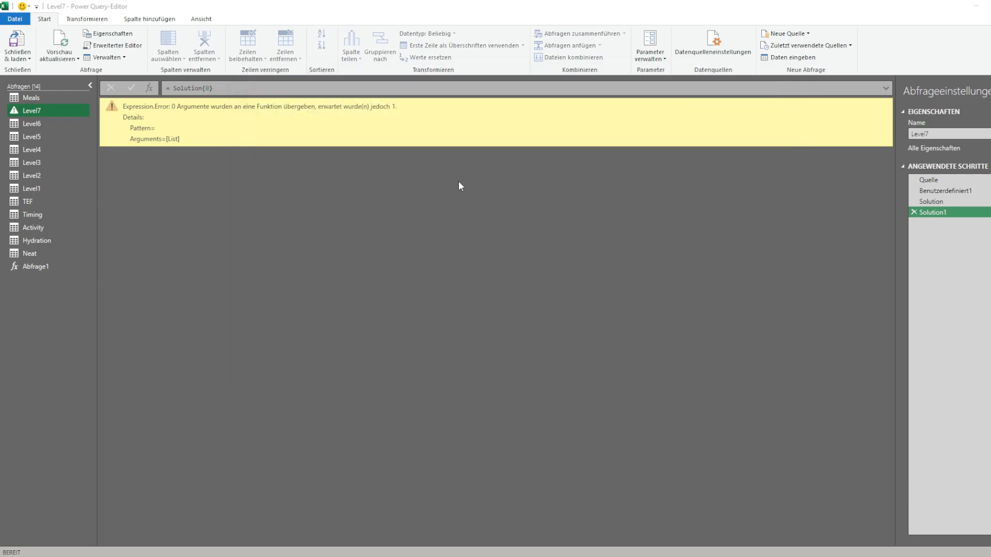
Preview the first Solution list in the Benutzerdefiniert1 step, and delete the applied step Solution1
{"action": "left_click", "coordinate": [949, 193]}
{"action": "left_click", "coordinate": [558, 118]}
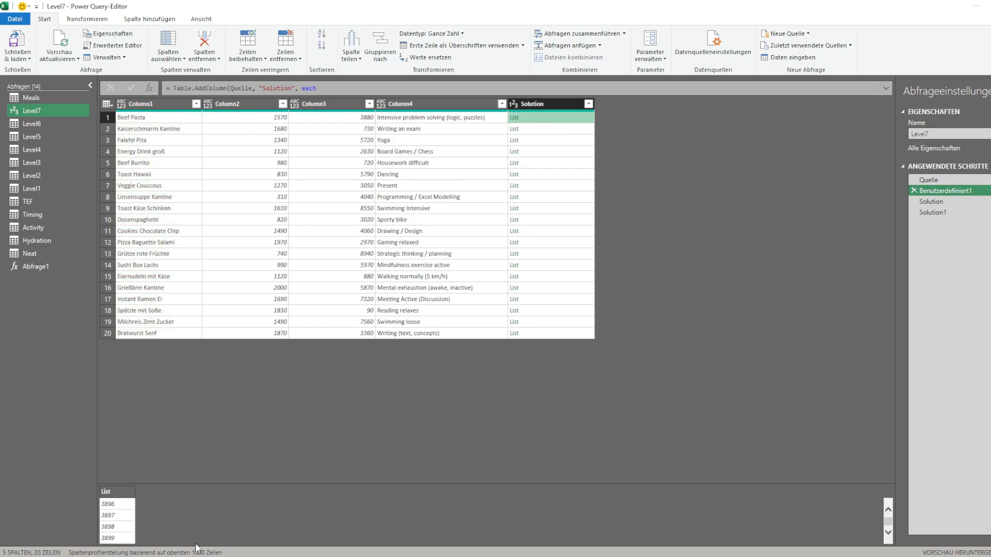
{"action": "left_click", "coordinate": [914, 212]}
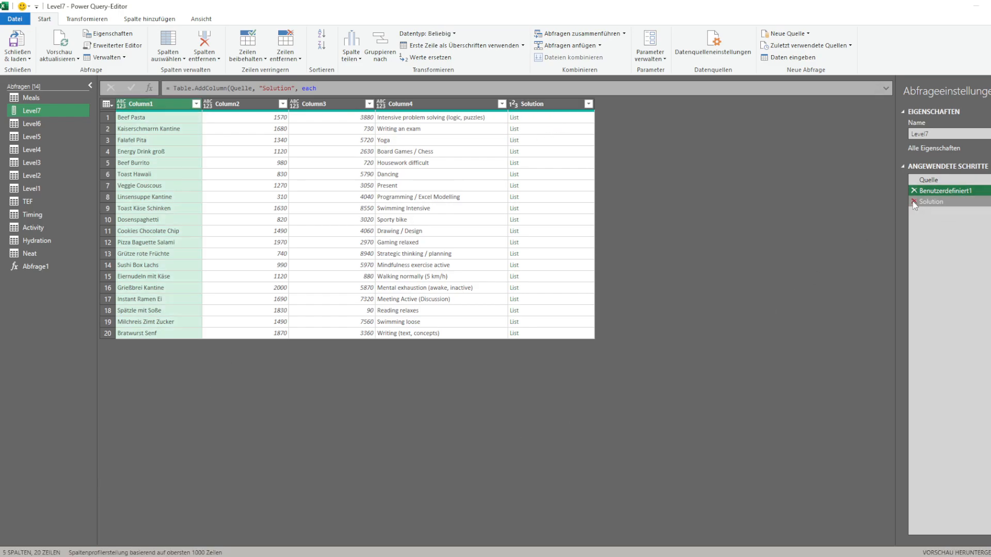
Delete the applied step Solution and preview the first Solution list in the Benutzerdefiniert1 step
{"action": "left_click", "coordinate": [913, 202]}
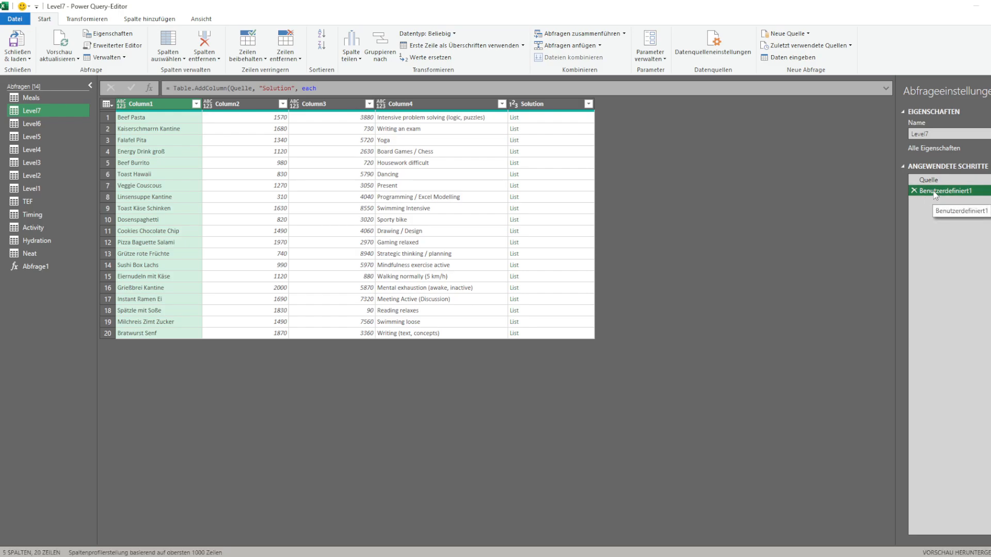
{"action": "left_click", "coordinate": [540, 119]}
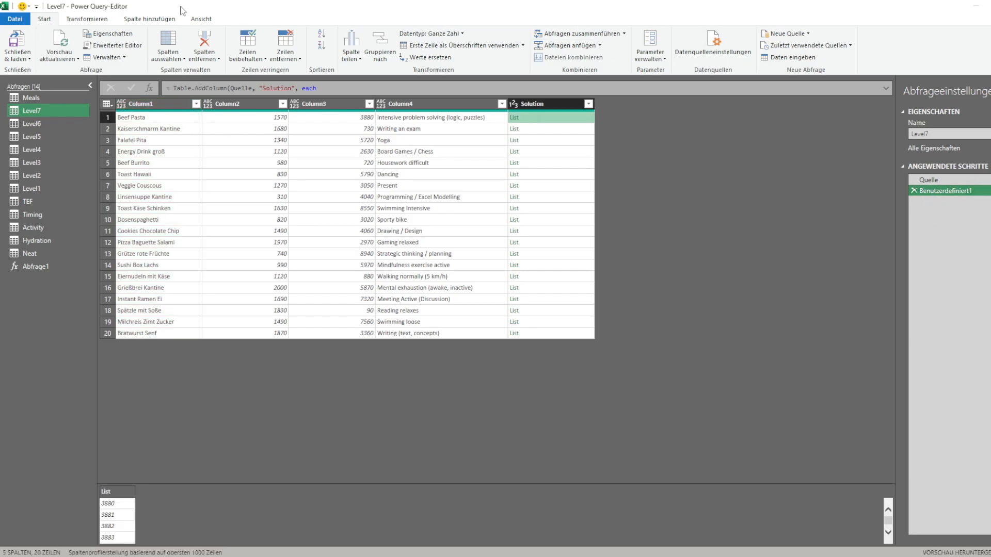
Insert List.Transform(minut, (y) => before List.Last in the fac line of the Level7 code
{"action": "left_click", "coordinate": [139, 47]}
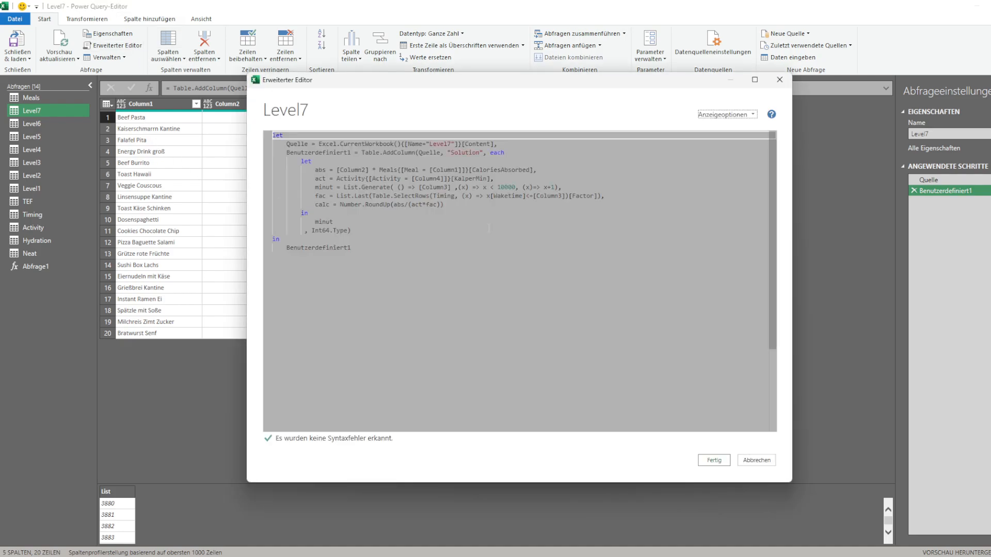
{"action": "left_click", "coordinate": [402, 187]}
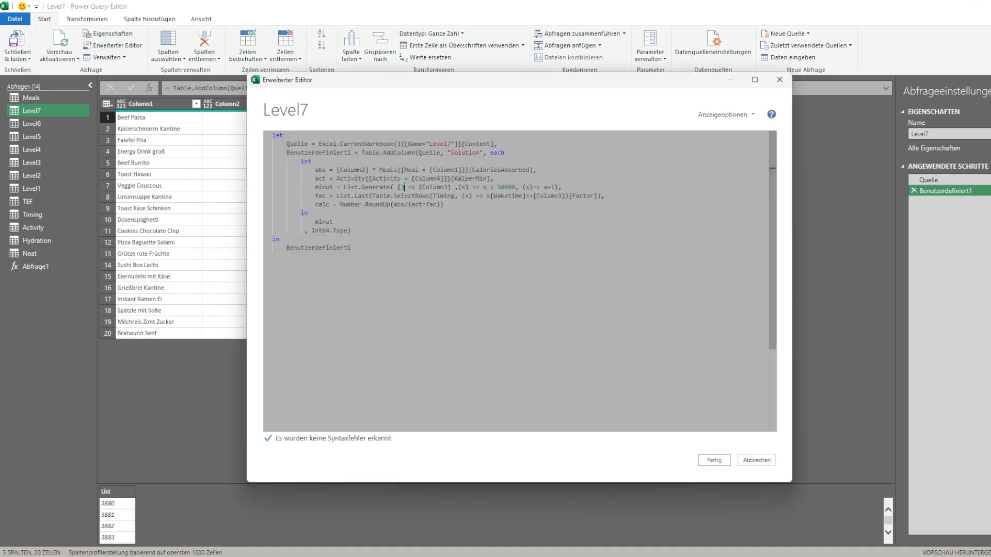
{"action": "left_click", "coordinate": [433, 187]}
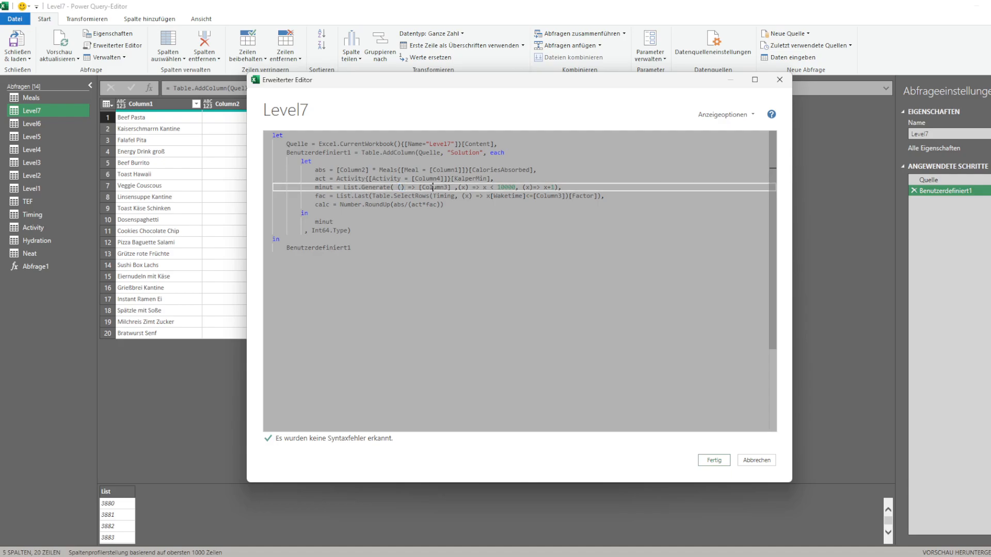
{"action": "left_click_drag", "start_coordinate": [399, 187], "coordinate": [458, 188]}
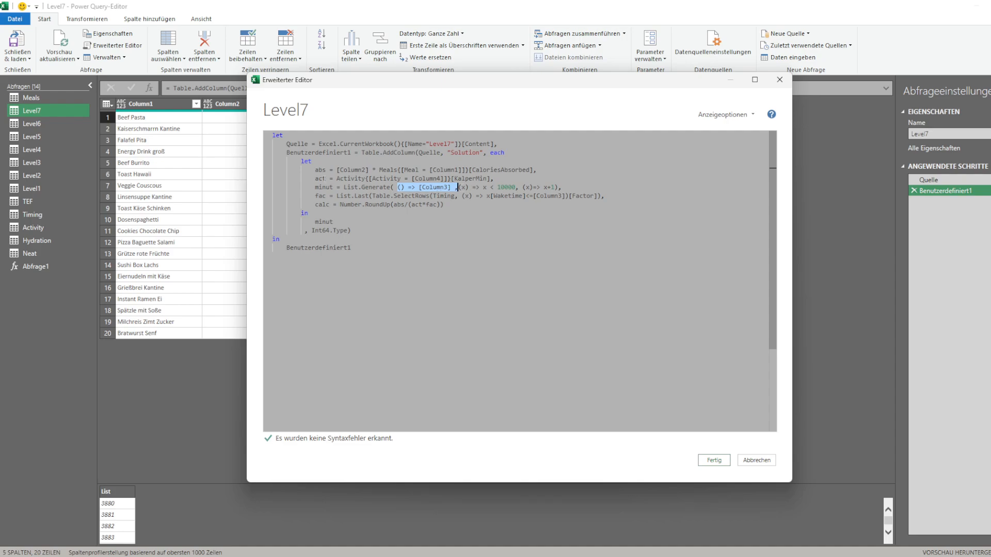
{"action": "double_click", "coordinate": [331, 187]}
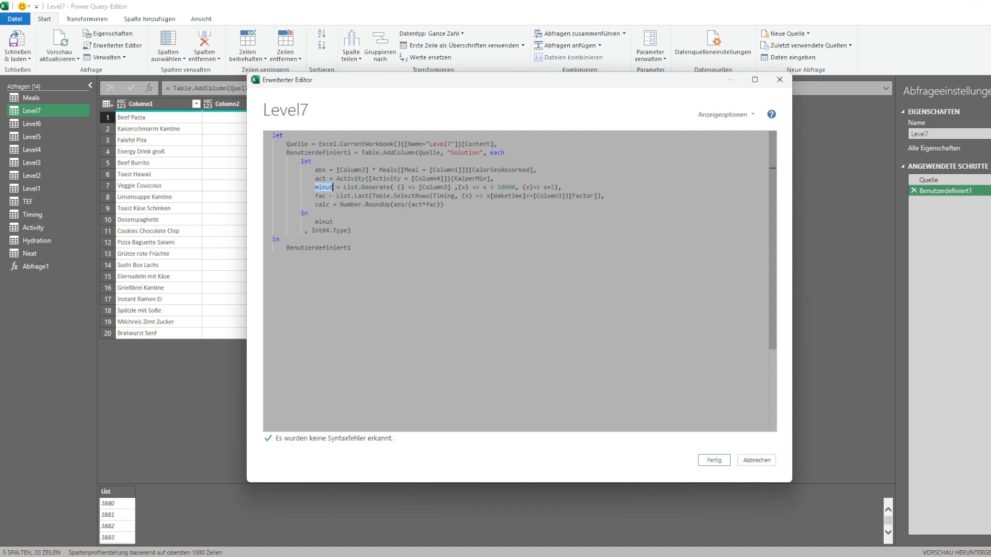
{"action": "left_click", "coordinate": [334, 195]}
{"action": "type", "text": "List"}
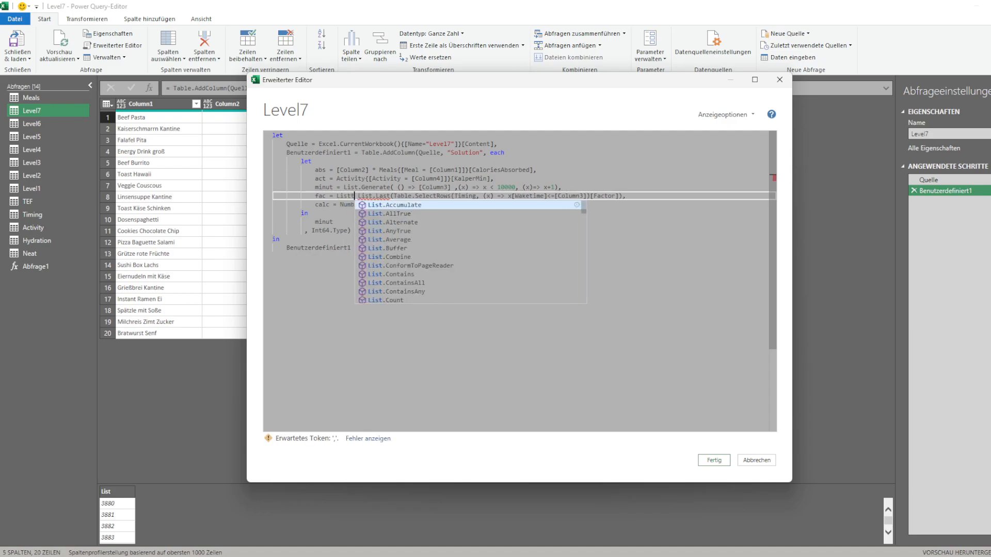
{"action": "type", "text": ".Transform("}
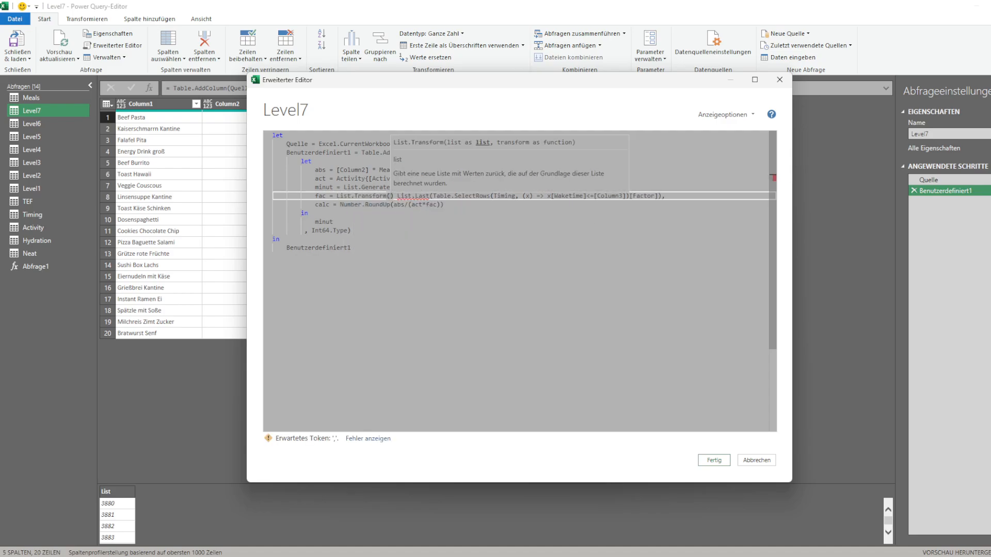
{"action": "key", "text": "Delete"}
{"action": "type", "text": "min"}
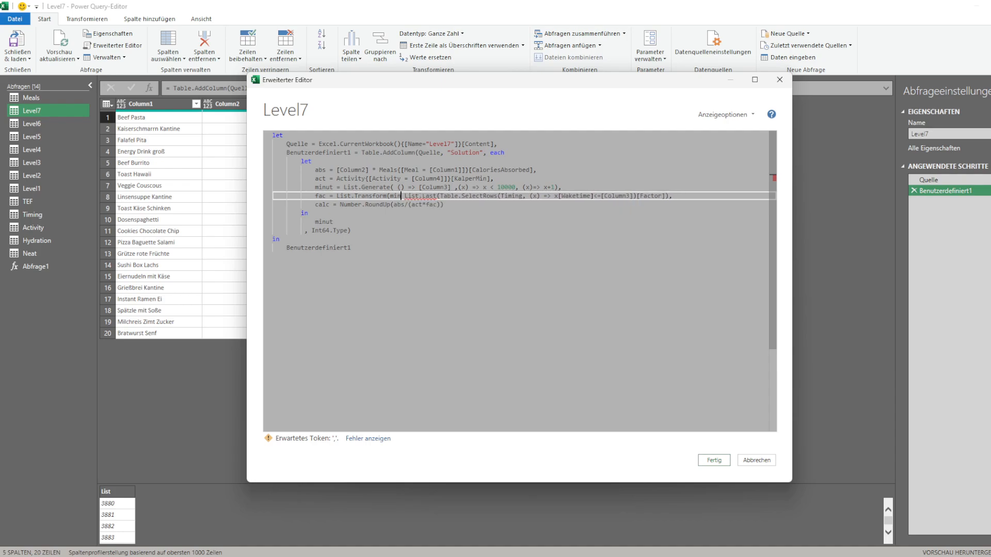
{"action": "type", "text": "ut, (y"}
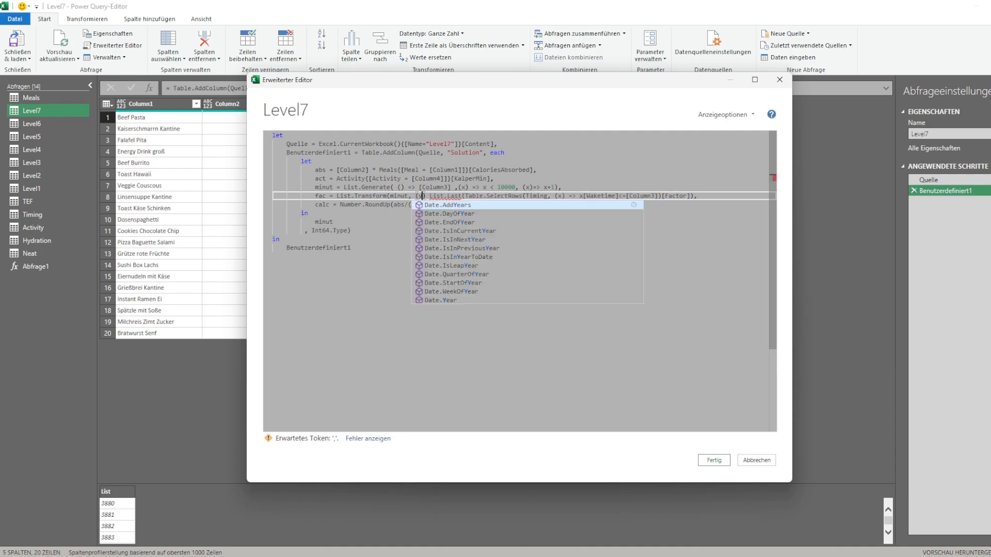
{"action": "type", "text": ") =>"}
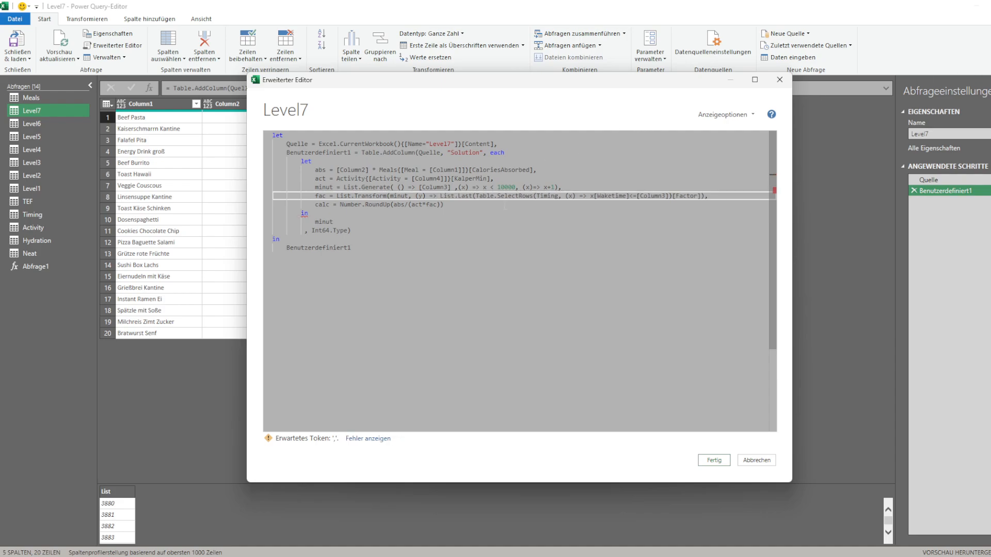
Replace [Column3] with y in the Waketime comparison of the fac line
{"action": "double_click", "coordinate": [323, 187]}
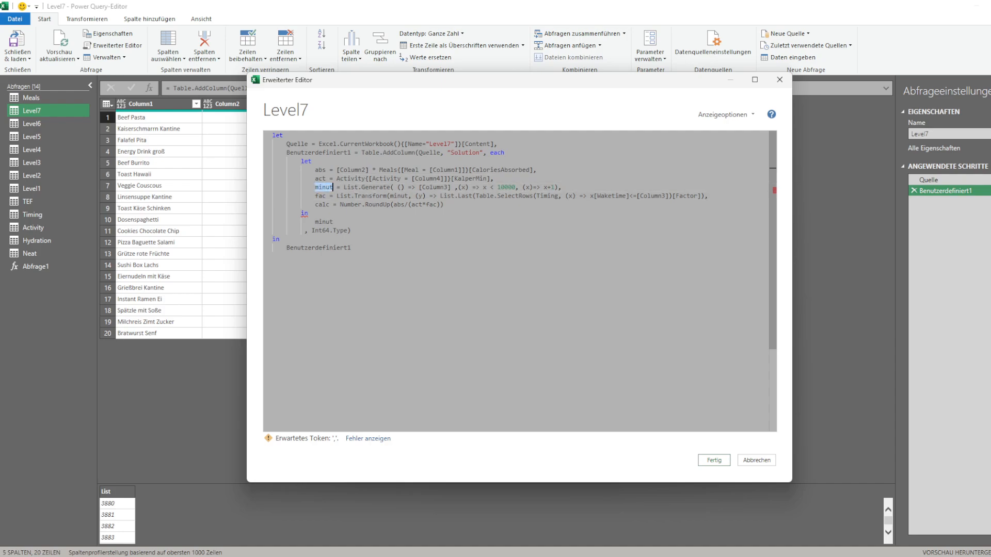
{"action": "double_click", "coordinate": [659, 196]}
{"action": "key", "text": "BackSpace"}
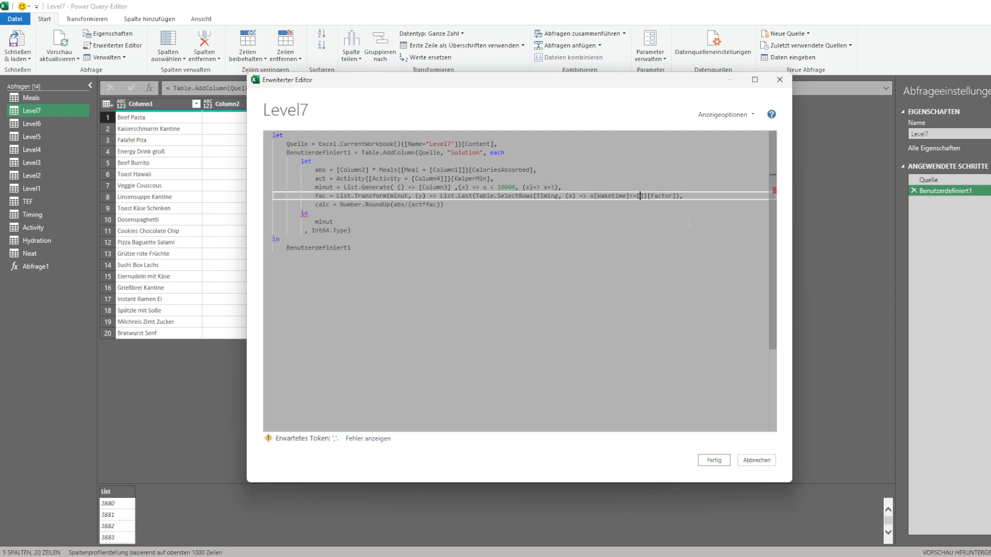
{"action": "key", "text": "BackSpace"}
{"action": "type", "text": "y"}
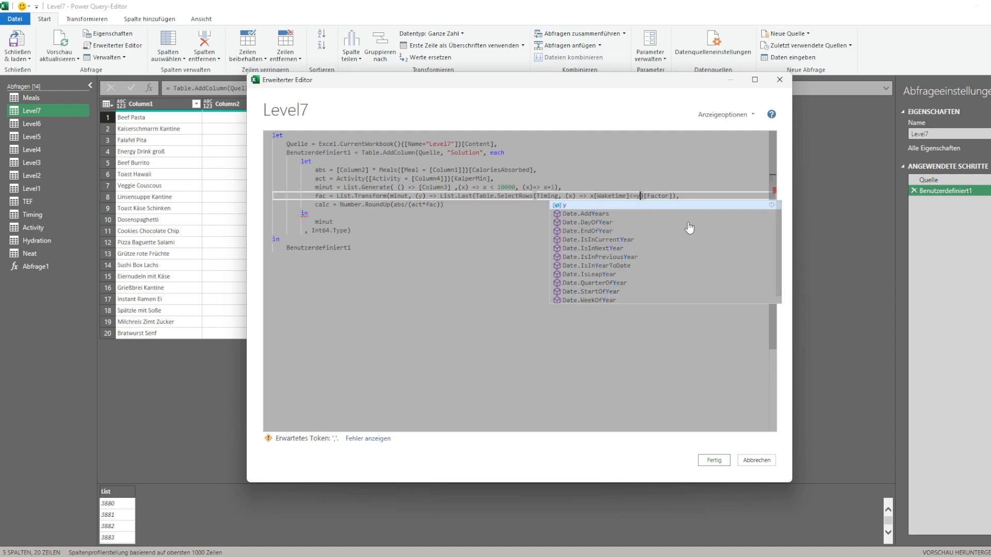
Return fac instead of minut, add the missing closing parenthesis to the fac line, apply the code and preview the first Solution list
{"action": "double_click", "coordinate": [321, 196]}
{"action": "key", "text": "ctrl+c"}
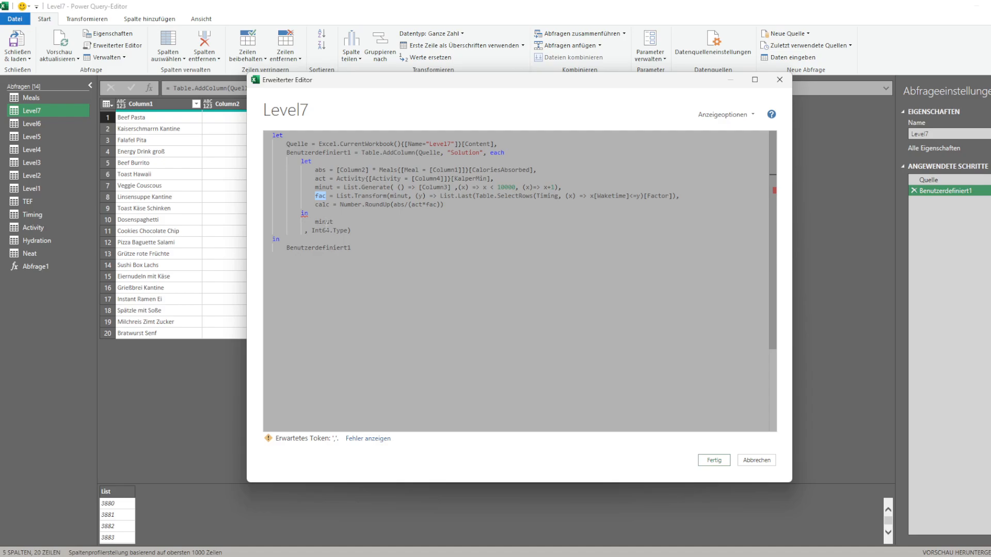
{"action": "double_click", "coordinate": [326, 223]}
{"action": "key", "text": "ctrl+v"}
{"action": "left_click", "coordinate": [676, 197]}
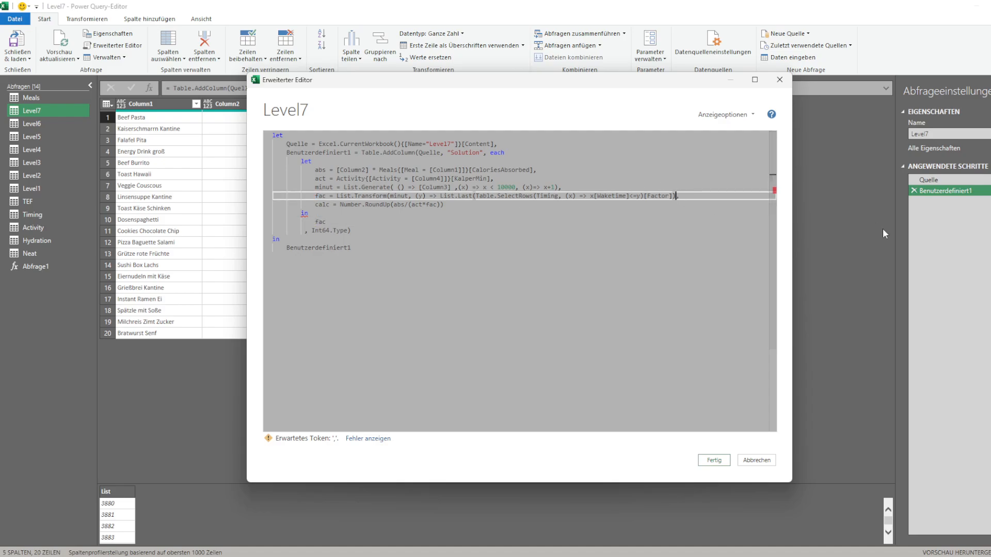
{"action": "key", "text": "Delete"}
{"action": "left_click", "coordinate": [720, 460]}
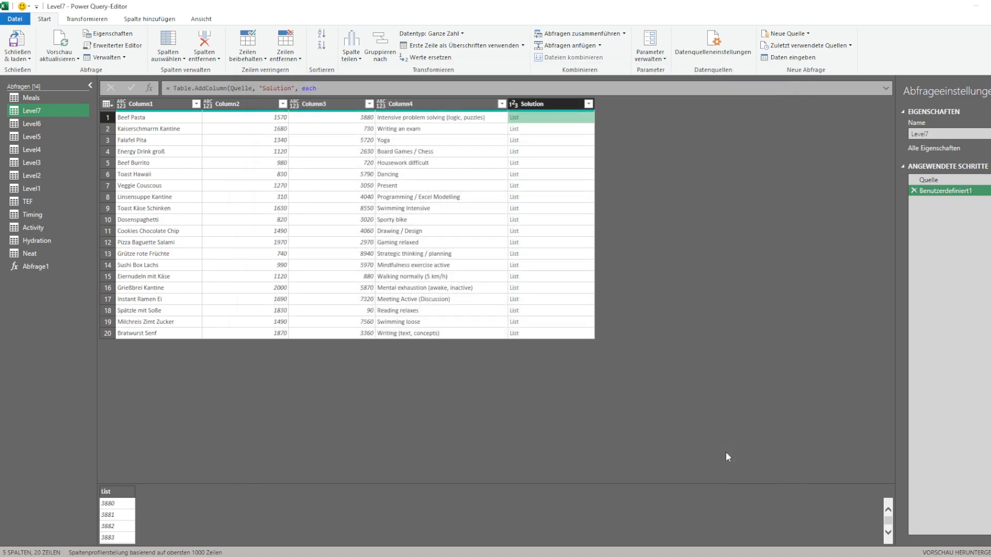
{"action": "left_click", "coordinate": [545, 121]}
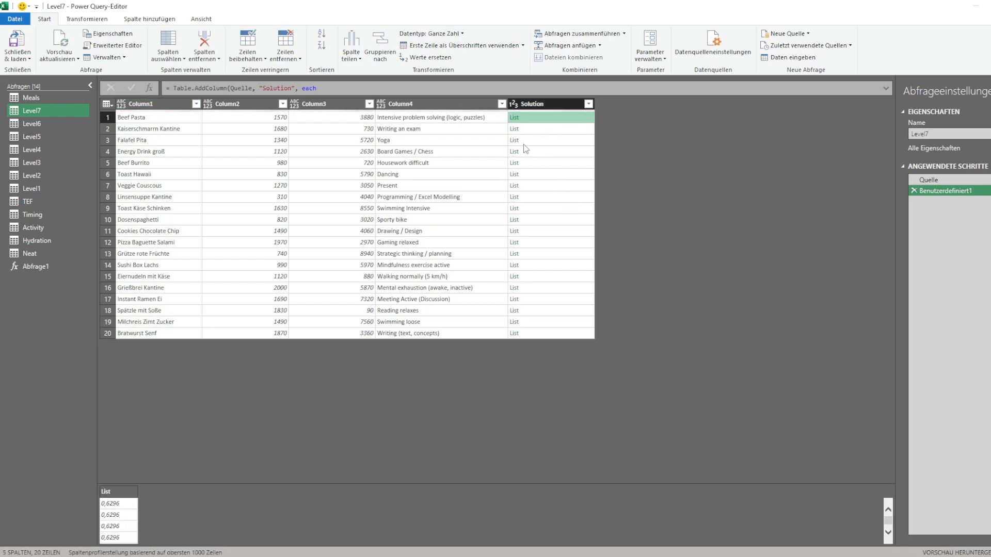
Review the Level7 code without changes, and preview the Solution lists for Veggie Couscous and Instant Ramen Ei
{"action": "left_click", "coordinate": [136, 48]}
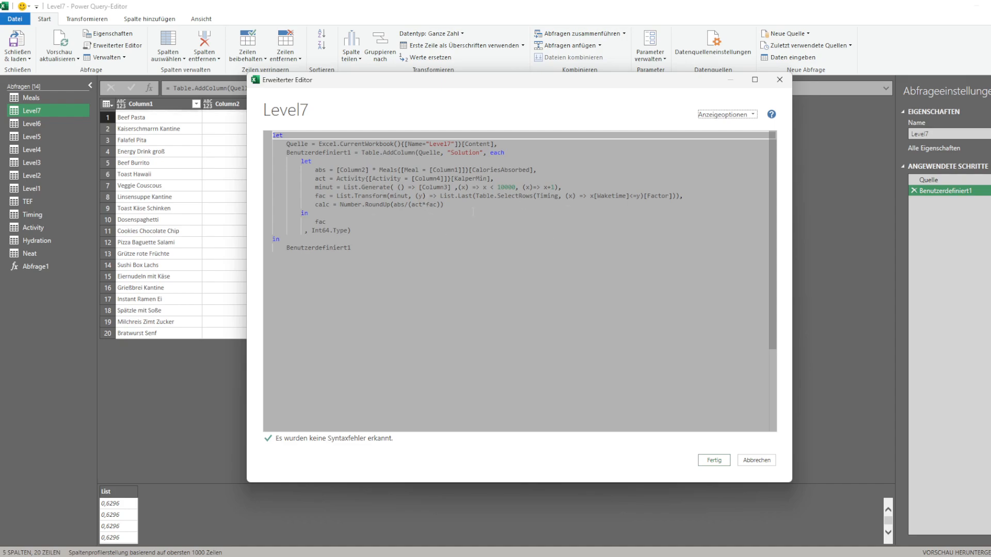
{"action": "left_click", "coordinate": [780, 79]}
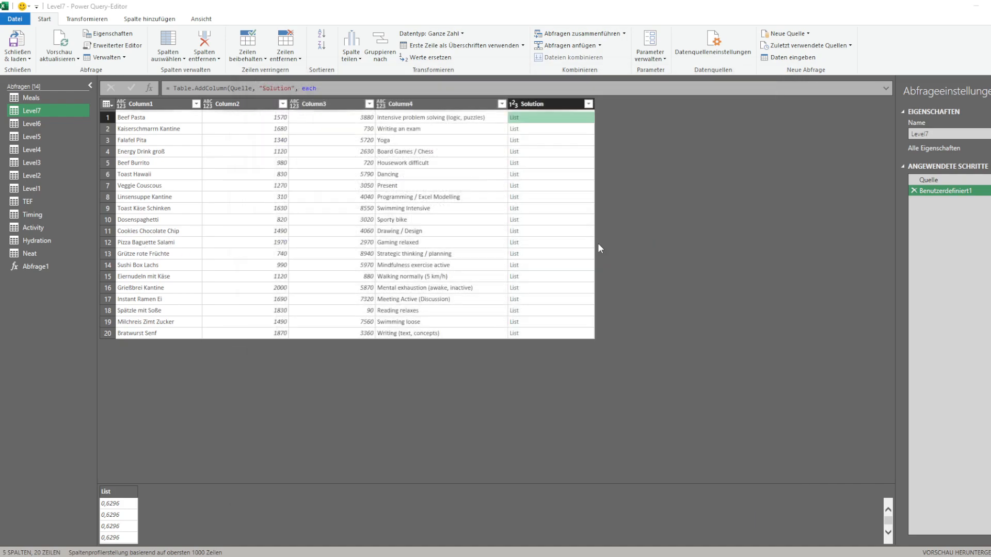
{"action": "left_click", "coordinate": [568, 175]}
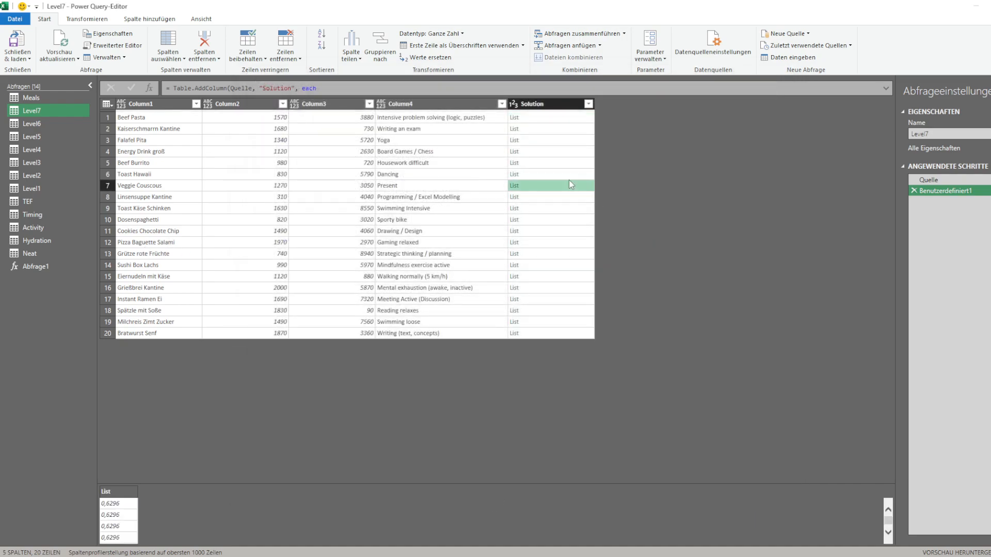
{"action": "left_click", "coordinate": [568, 300]}
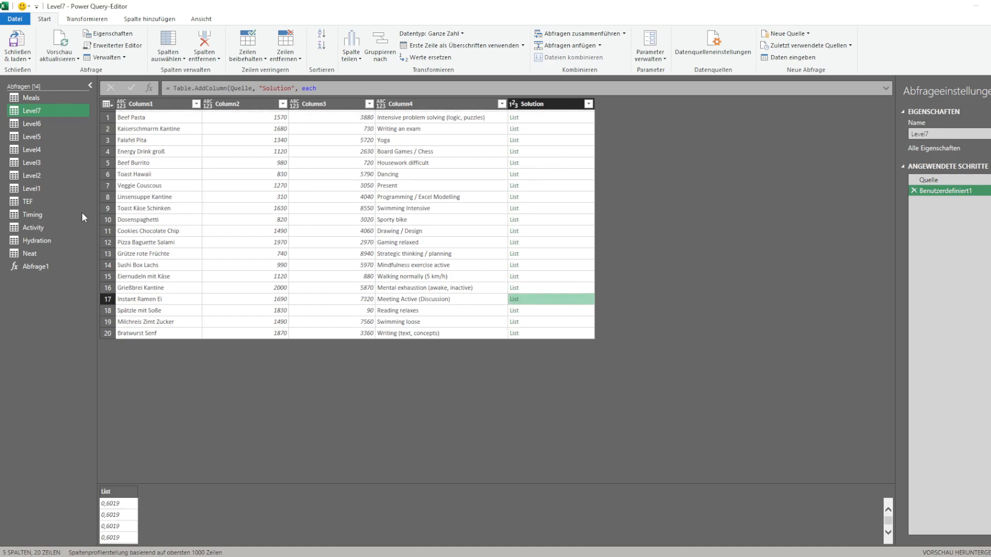
Add a custom step to the Timing query that buffers the previous step with Table.Buffer(#"Geänderter Typ")
{"action": "left_click", "coordinate": [42, 214]}
{"action": "left_click", "coordinate": [150, 88]}
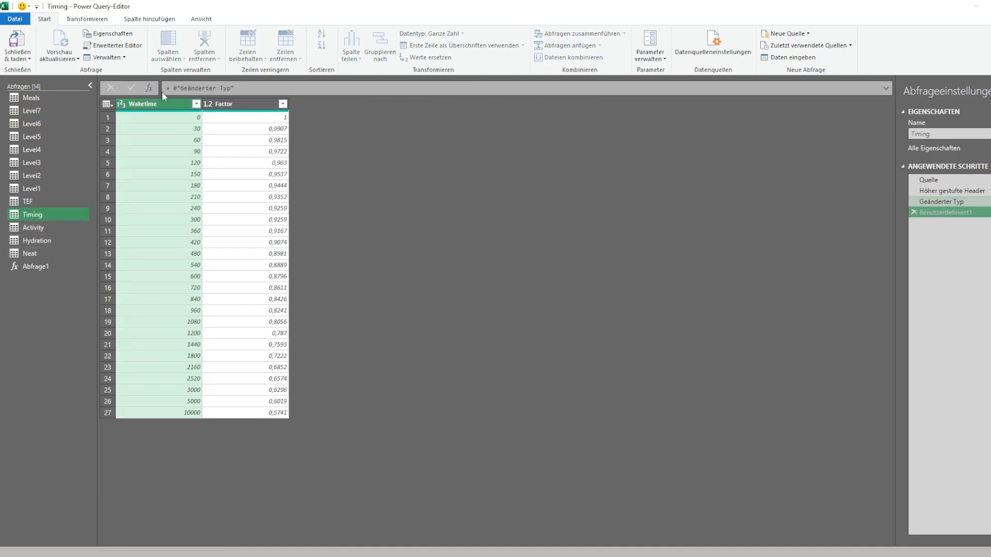
{"action": "left_click", "coordinate": [230, 93]}
{"action": "type", "text": "Ta"}
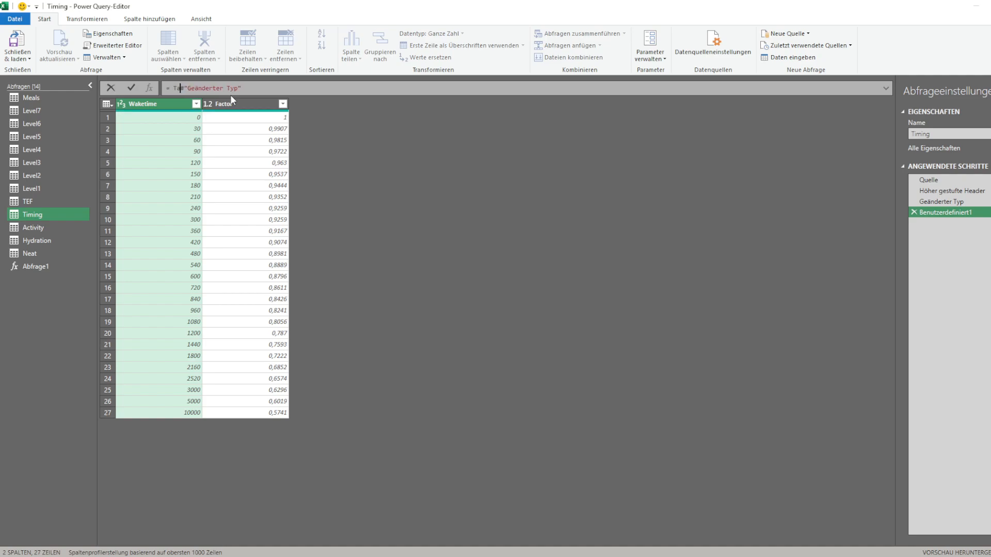
{"action": "type", "text": "able.Buf"}
{"action": "key", "text": "Tab"}
{"action": "type", "text": "("}
{"action": "key", "text": "End"}
{"action": "type", "text": ")"}
{"action": "key", "text": "Return"}
Temporarily remove the argument from Table.Buffer to read the function documentation, and restore (#"Geänderter Typ")
{"action": "left_click", "coordinate": [217, 88]}
{"action": "key", "text": "shift+End"}
{"action": "key", "text": "ctrl+c"}
{"action": "key", "text": "Delete"}
{"action": "key", "text": "Return"}
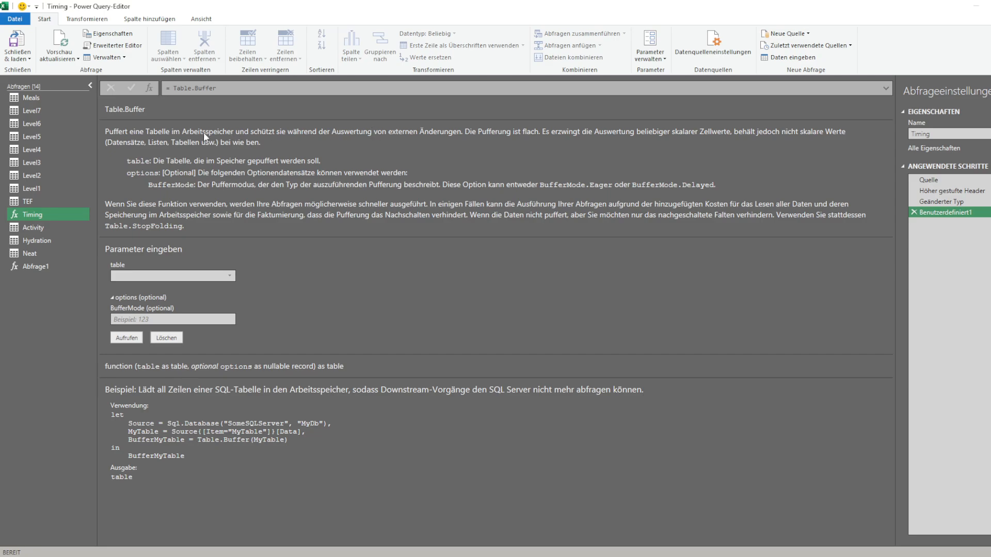
{"action": "left_click", "coordinate": [274, 88]}
{"action": "key", "text": "ctrl+v"}
{"action": "key", "text": "Return"}
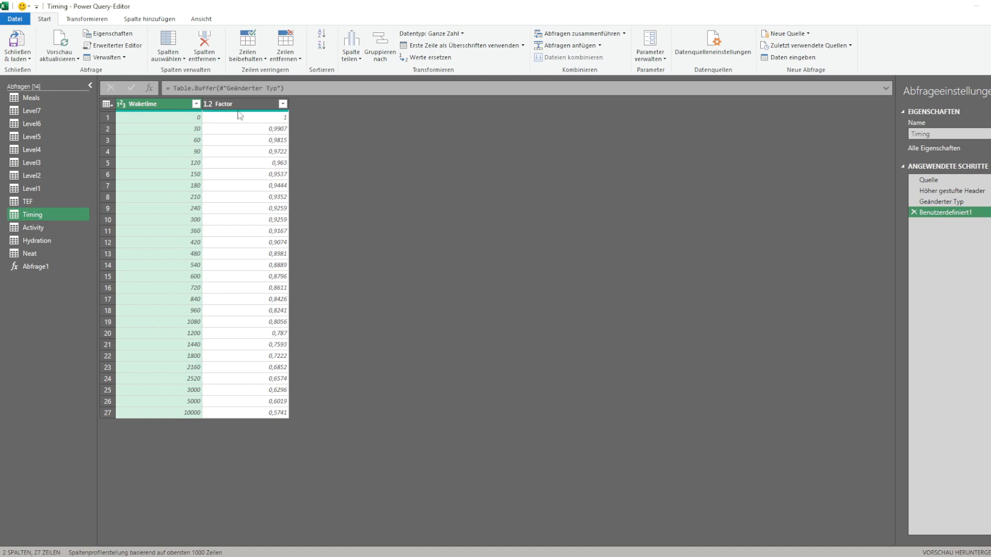
Preview the first Level7 Solution list, then return calc instead of fac in the code and apply it
{"action": "left_click", "coordinate": [37, 110]}
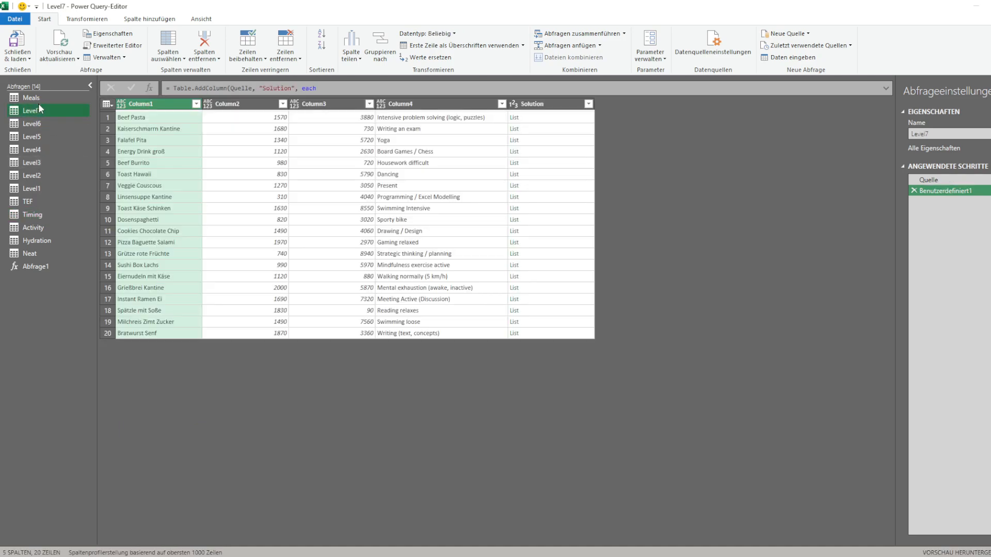
{"action": "left_click", "coordinate": [534, 121]}
{"action": "left_click", "coordinate": [114, 46]}
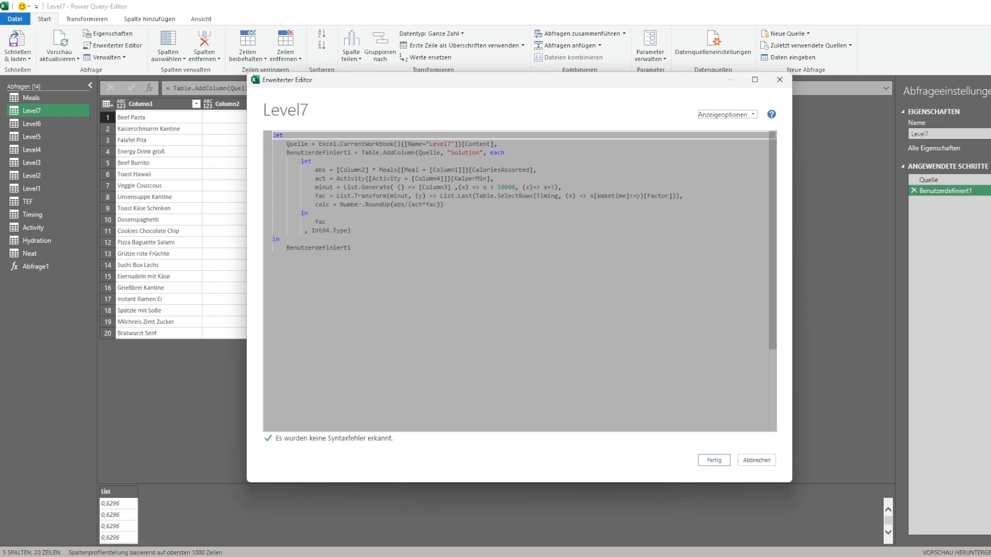
{"action": "double_click", "coordinate": [322, 204]}
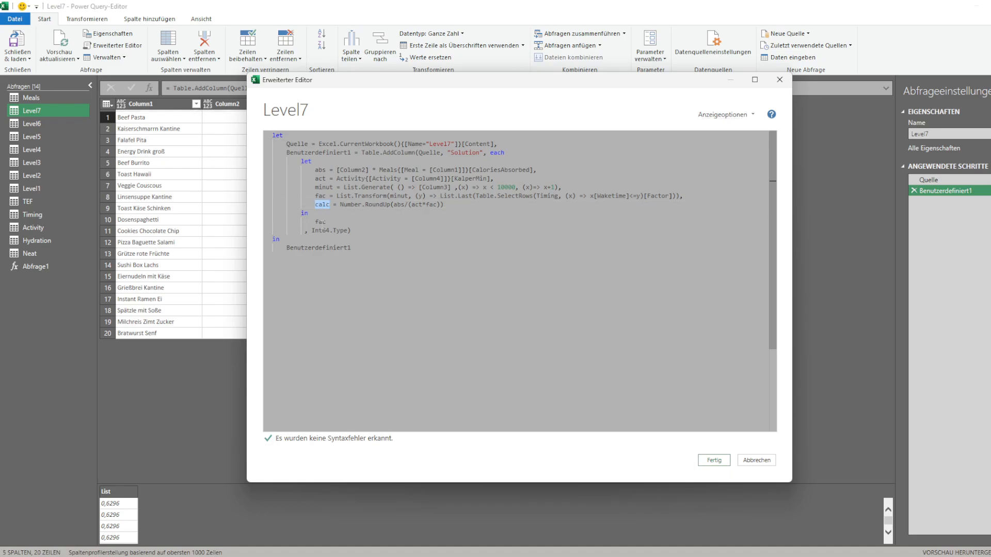
{"action": "left_click", "coordinate": [320, 221]}
{"action": "left_click", "coordinate": [714, 460]}
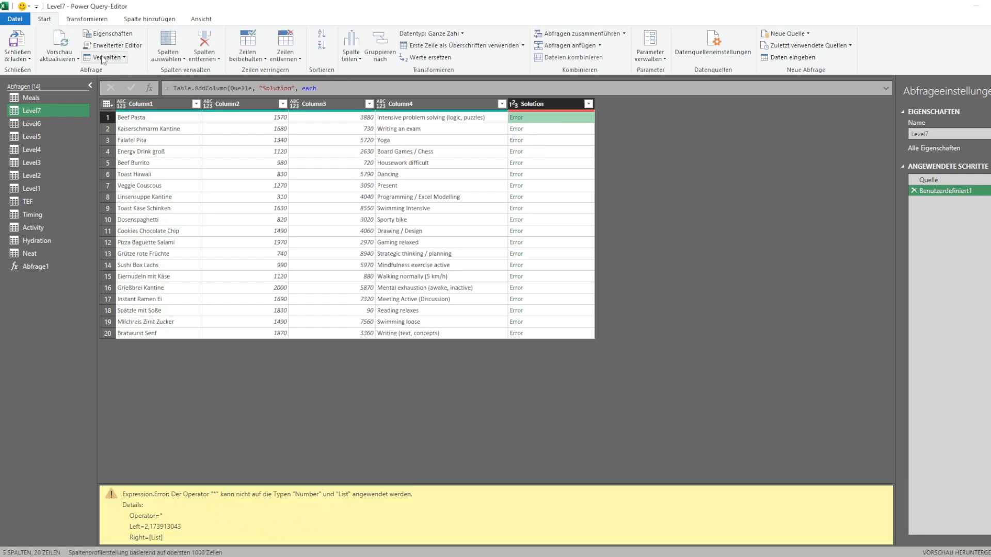
In the Level7 code, multiply the List.Last expression inside the fac List.Transform by act
{"action": "left_click", "coordinate": [112, 46]}
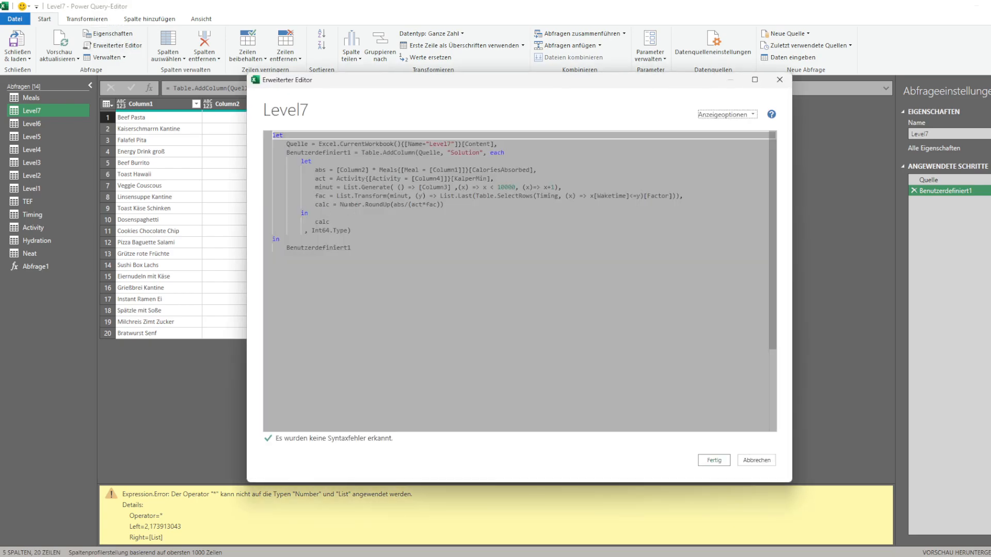
{"action": "left_click", "coordinate": [343, 205]}
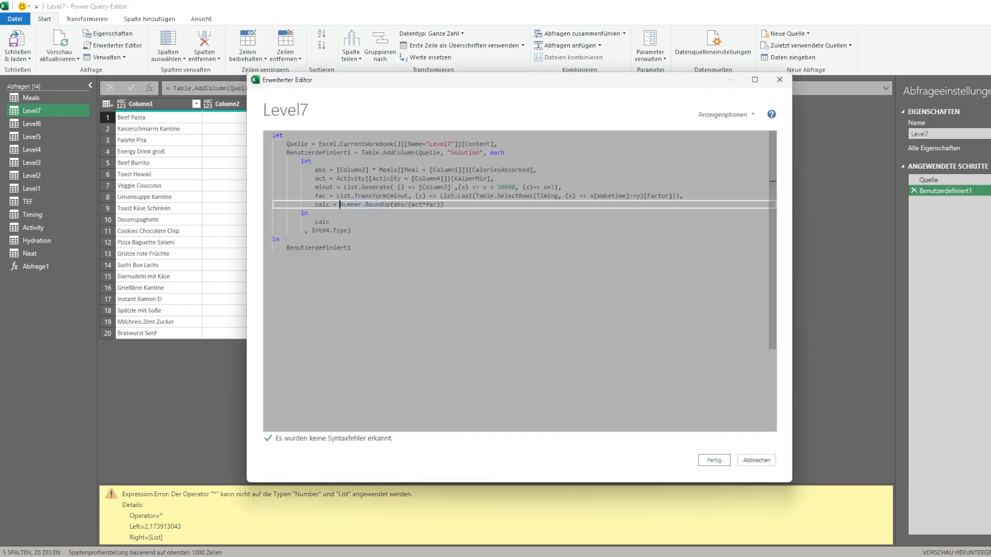
{"action": "double_click", "coordinate": [421, 205]}
{"action": "key", "text": "ctrl+c"}
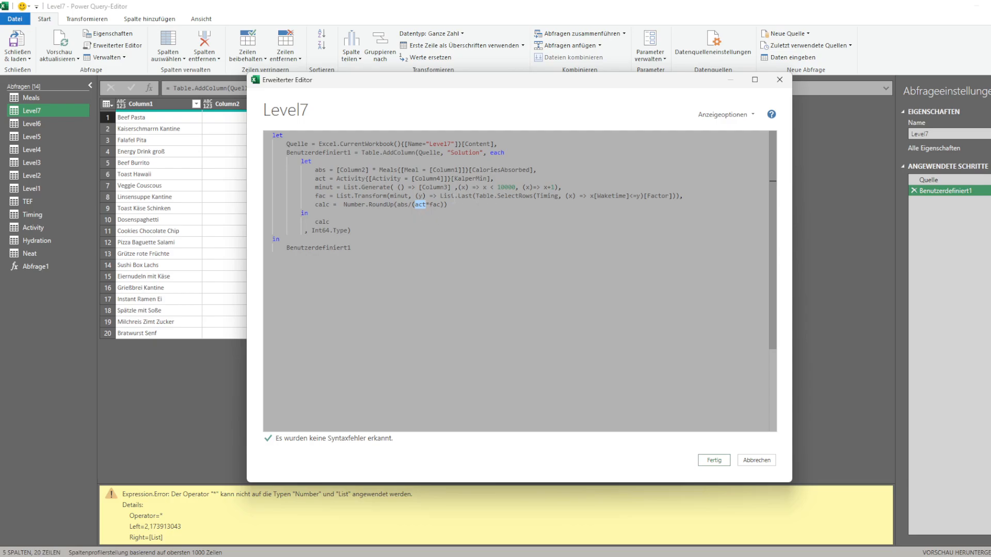
{"action": "left_click", "coordinate": [438, 197]}
{"action": "key", "text": "ctrl+v"}
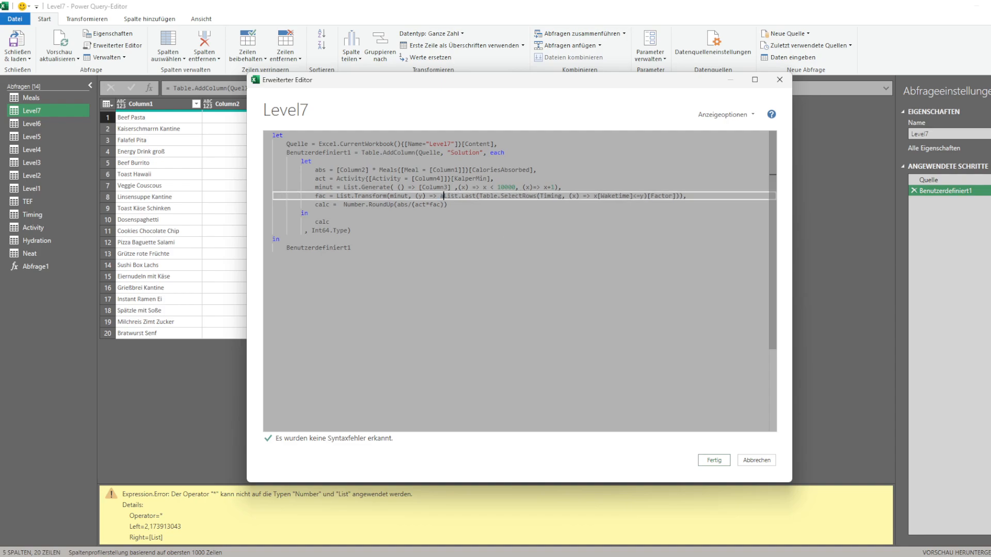
{"action": "type", "text": "*"}
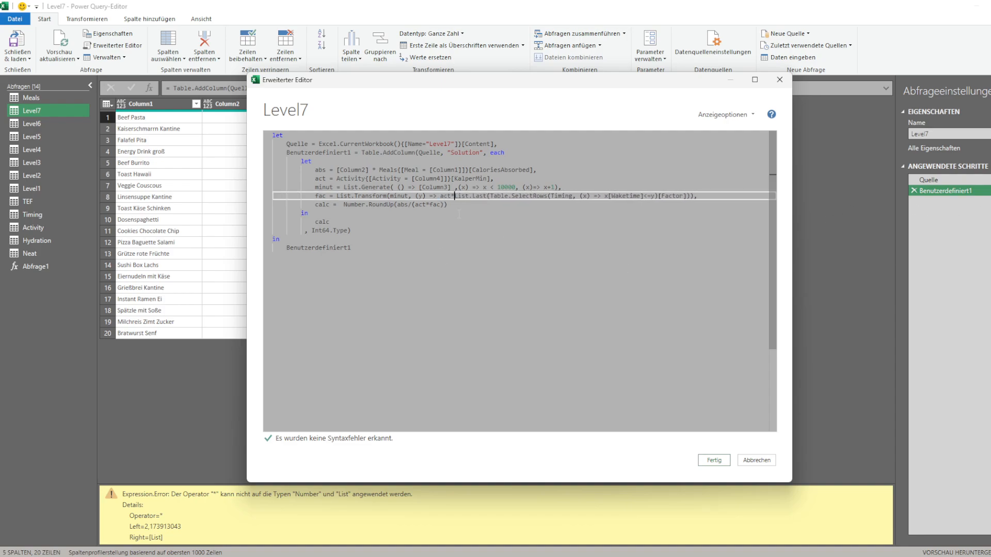
Return fac instead of calc in the Level7 code, apply it, and preview the first Solution list
{"action": "double_click", "coordinate": [320, 196]}
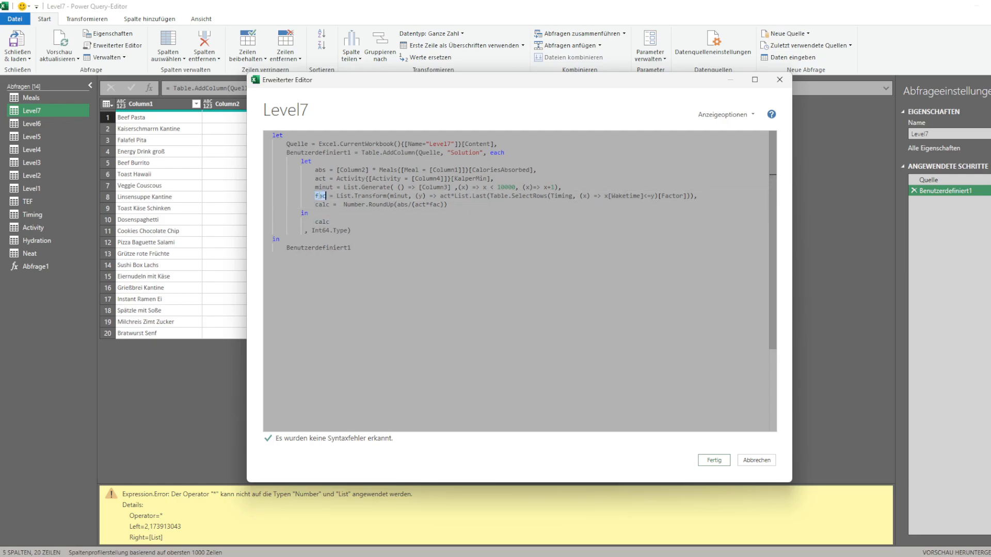
{"action": "left_click", "coordinate": [323, 222]}
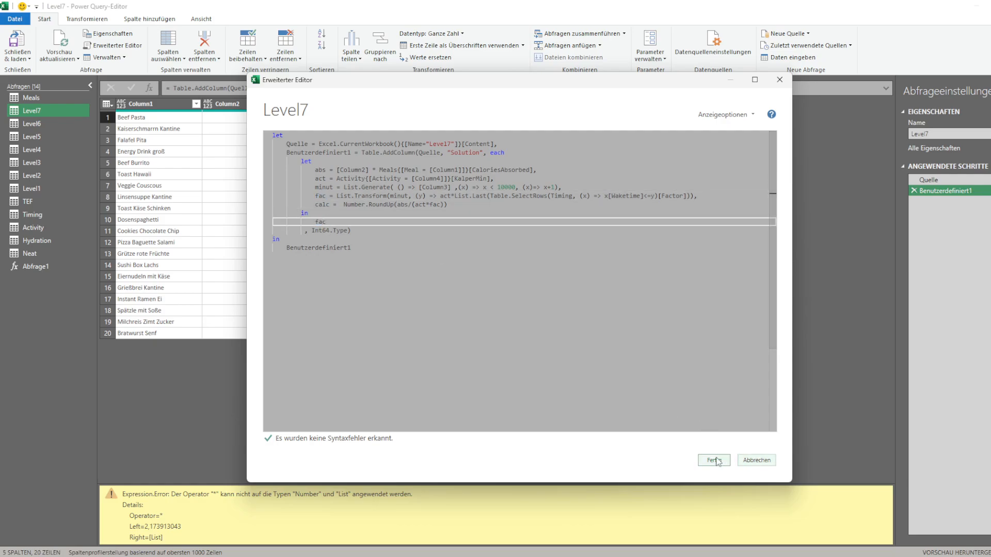
{"action": "left_click", "coordinate": [714, 460]}
{"action": "left_click", "coordinate": [556, 116]}
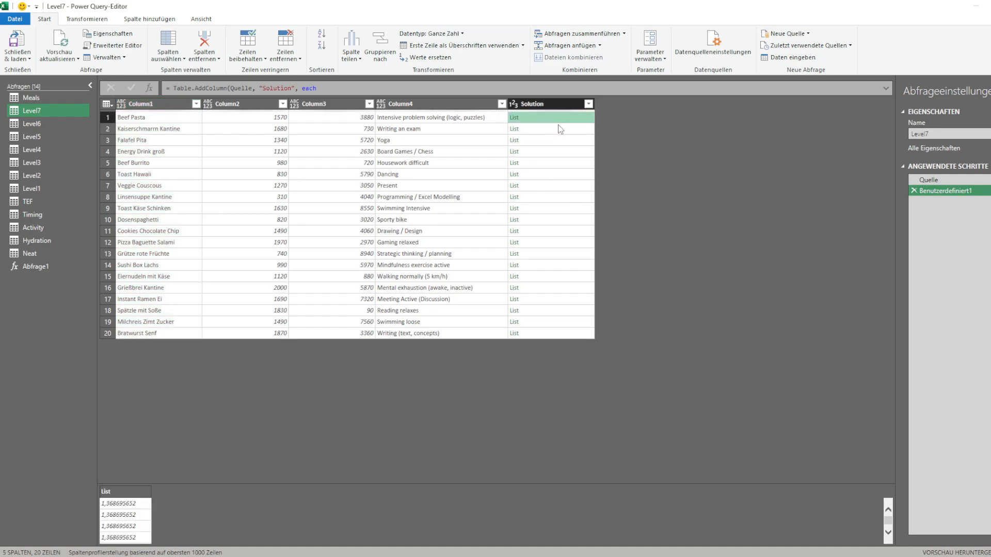
Reopen the Level7 code and remove the Number.RoundUp(abs/(act*fac)) expression from the calc definition
{"action": "left_click", "coordinate": [112, 46]}
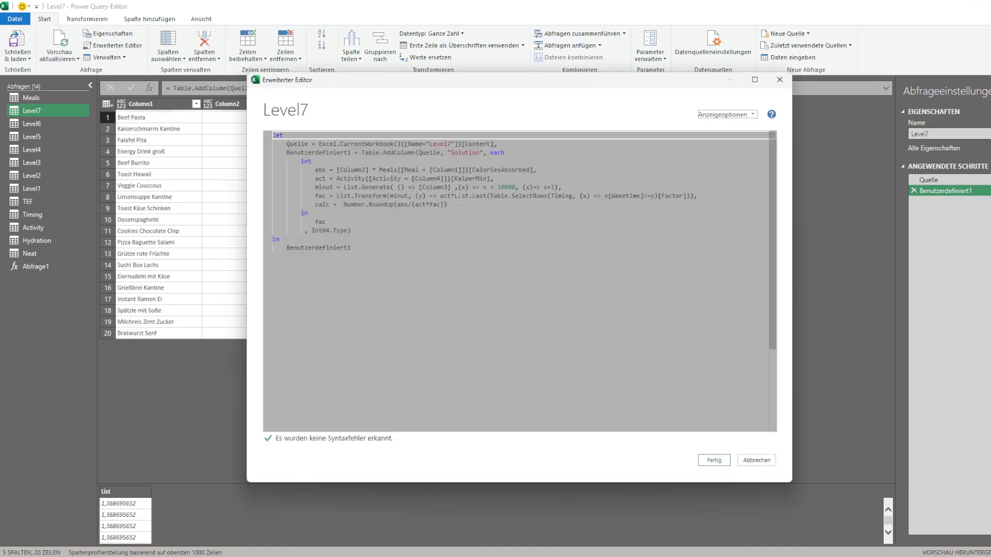
{"action": "left_click_drag", "start_coordinate": [455, 196], "coordinate": [690, 196]}
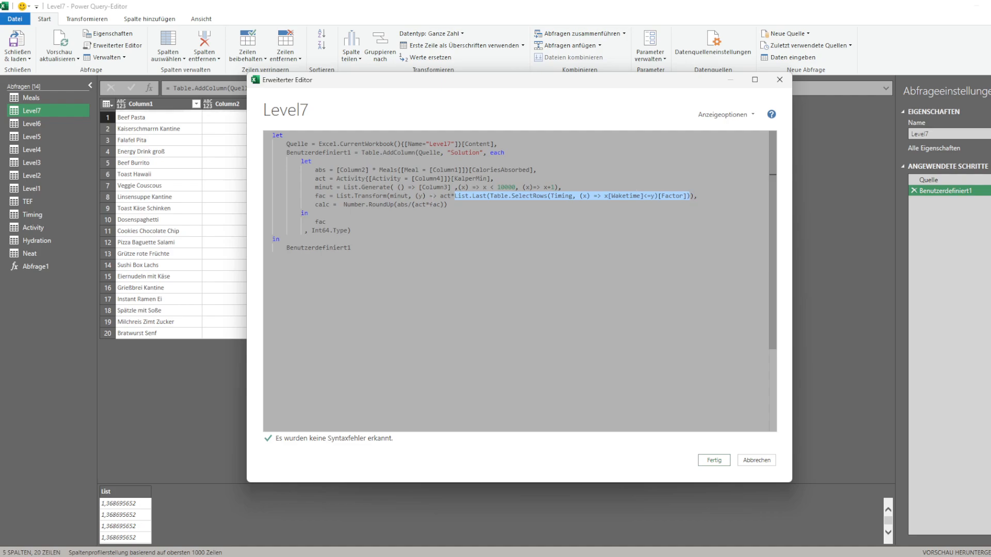
{"action": "left_click", "coordinate": [451, 196]}
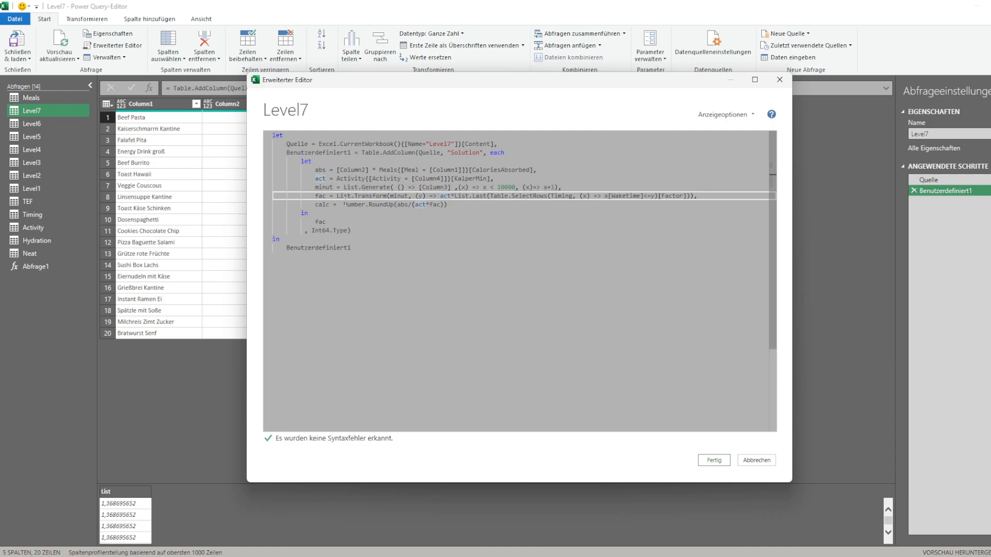
{"action": "mouse_move", "coordinate": [344, 205]}
{"action": "left_mouse_down"}
{"action": "mouse_move", "coordinate": [451, 205]}
{"action": "mouse_move", "coordinate": [340, 205]}
{"action": "left_mouse_up"}
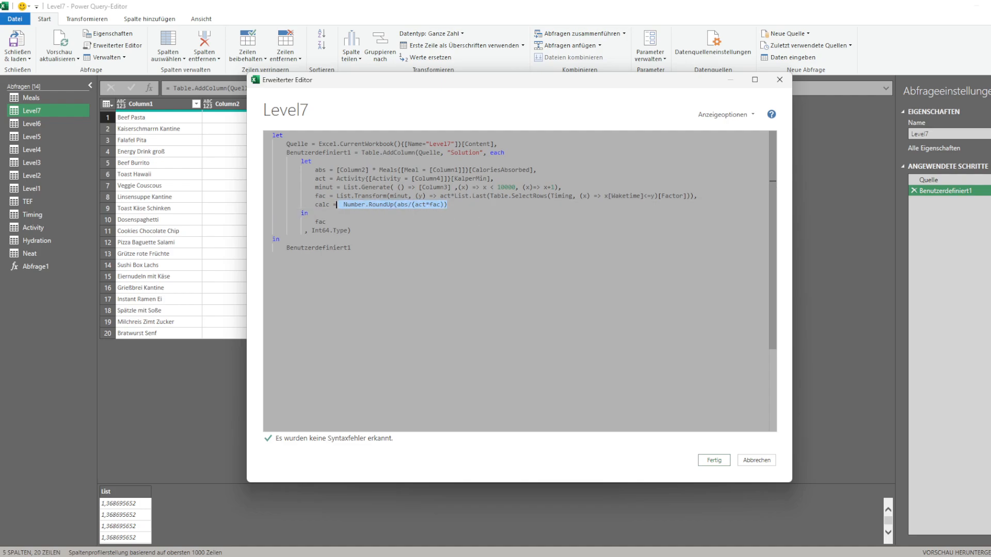
{"action": "key", "text": "BackSpace"}
{"action": "type", "text": "list.trans"}
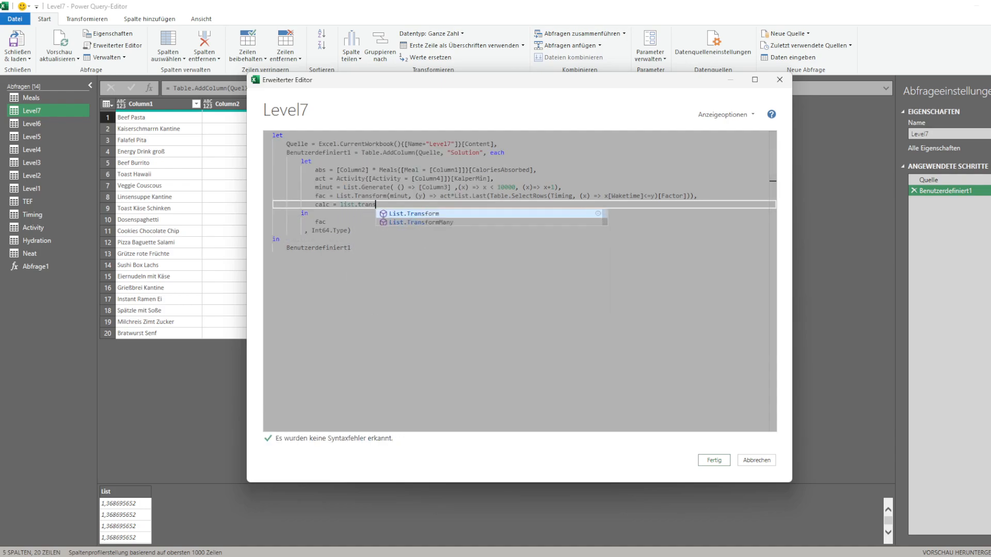
{"action": "key", "text": "Tab"}
{"action": "type", "text": "("}
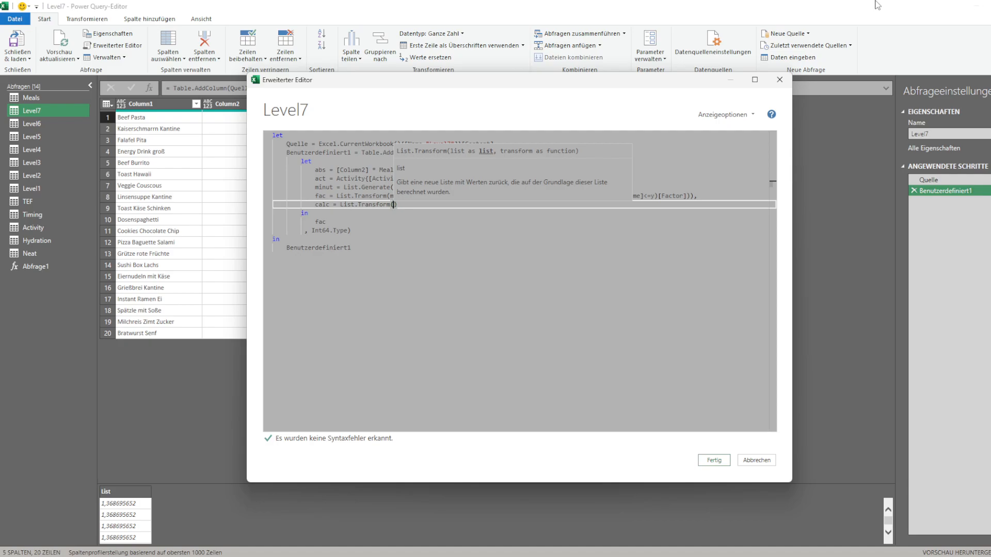
{"action": "key", "text": "BackSpace"}
{"action": "key", "text": "BackSpace"}
{"action": "key", "text": "BackSpace"}
{"action": "key", "text": "BackSpace"}
{"action": "key", "text": "BackSpace"}
{"action": "key", "text": "BackSpace"}
{"action": "key", "text": "BackSpace"}
{"action": "key", "text": "BackSpace"}
{"action": "key", "text": "BackSpace"}
{"action": "key", "text": "BackSpace"}
{"action": "key", "text": "BackSpace"}
{"action": "key", "text": "BackSpace"}
{"action": "key", "text": "BackSpace"}
{"action": "key", "text": "BackSpace"}
{"action": "key", "text": "BackSpace"}
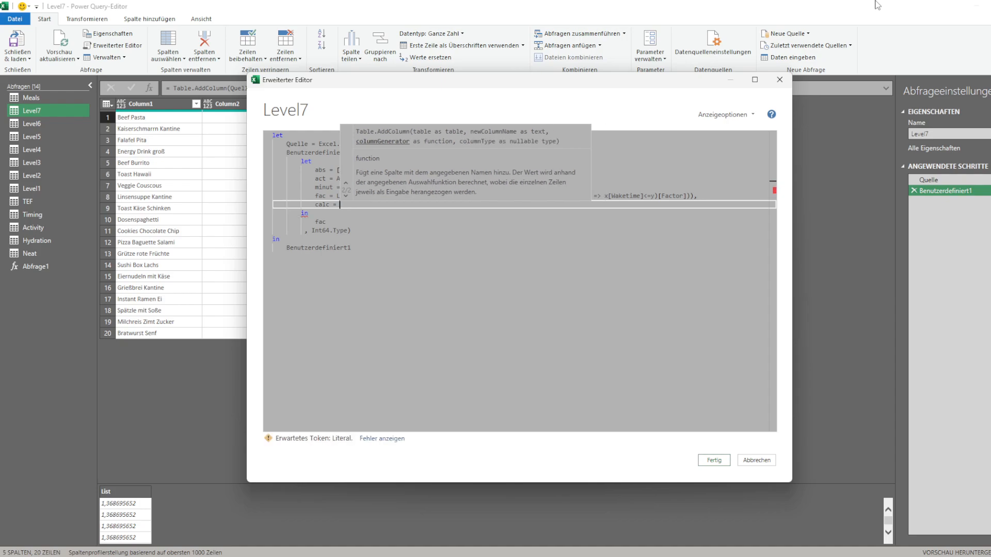
Define calc with List.Accumulate, using fac as the list and () => 0 as the seed
{"action": "type", "text": "List.accumulate"}
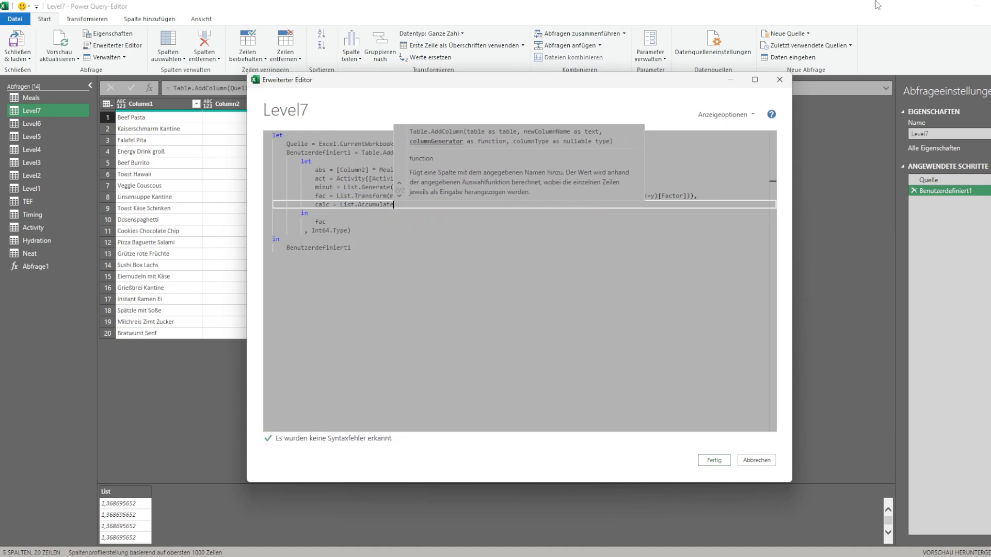
{"action": "key", "text": "Tab"}
{"action": "type", "text": "("}
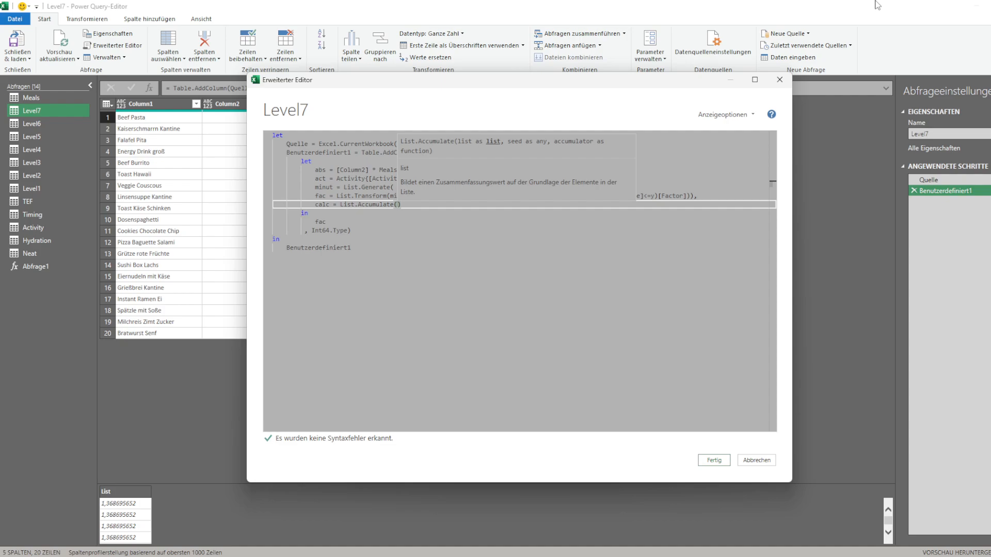
{"action": "type", "text": "fac"}
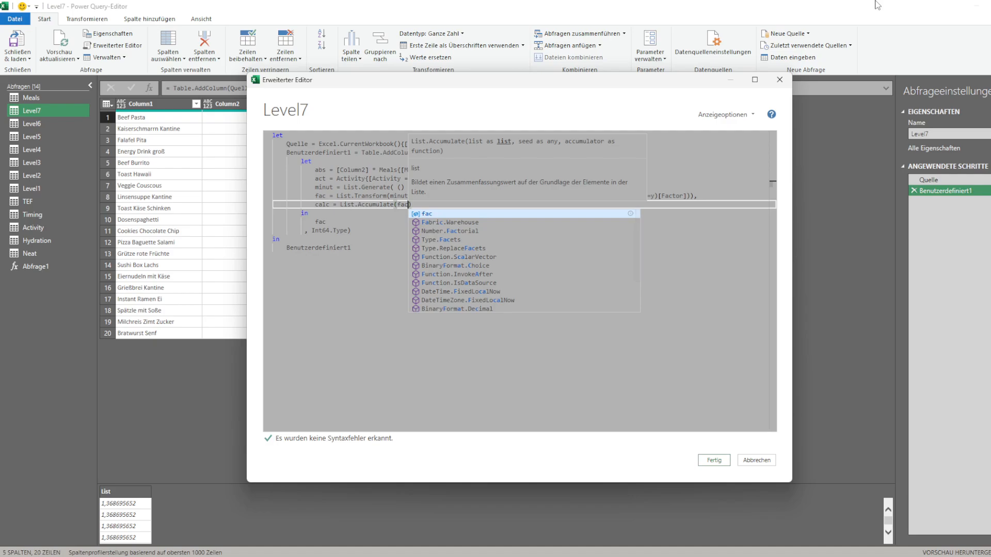
{"action": "type", "text": ","}
{"action": "type", "text": "("}
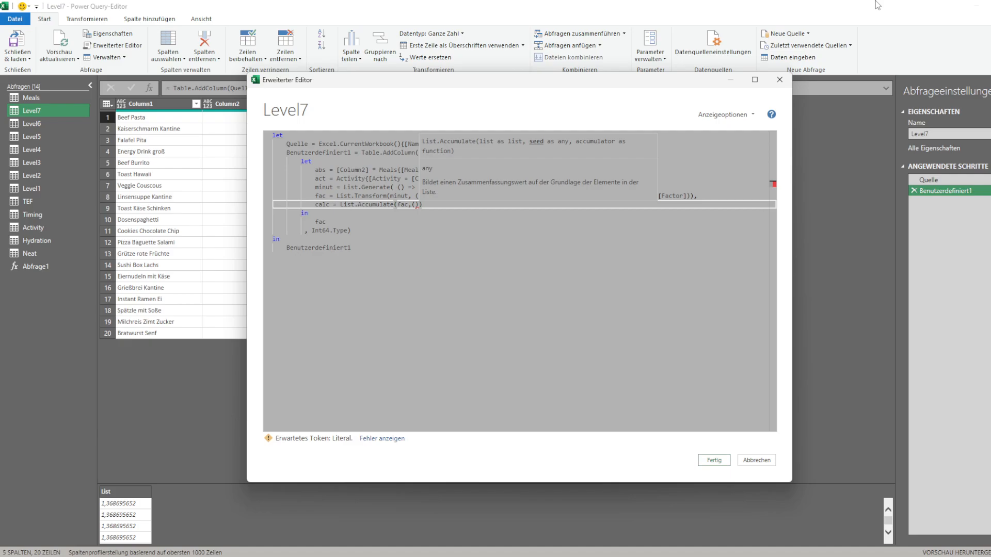
{"action": "type", "text": ") => 0,"}
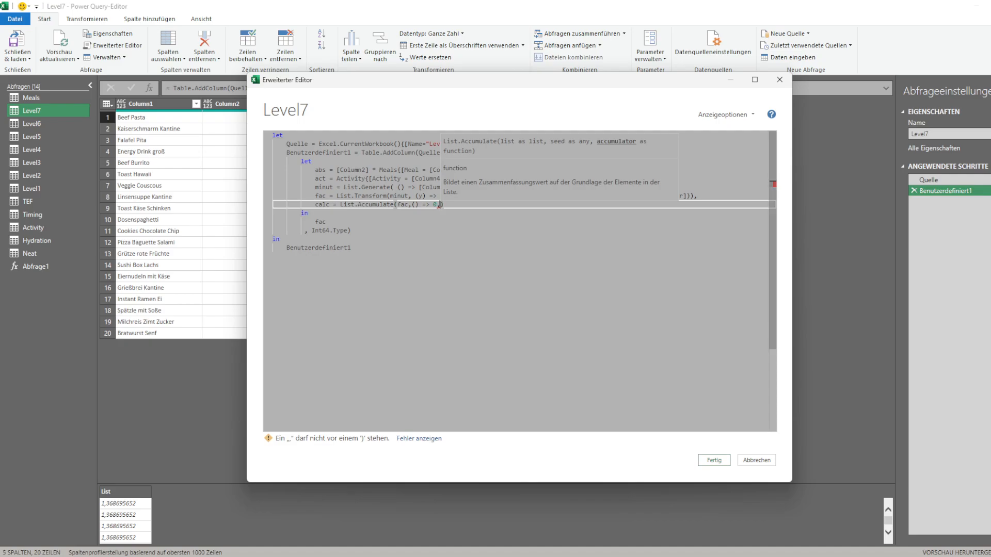
{"action": "key", "text": "alt+Tab"}
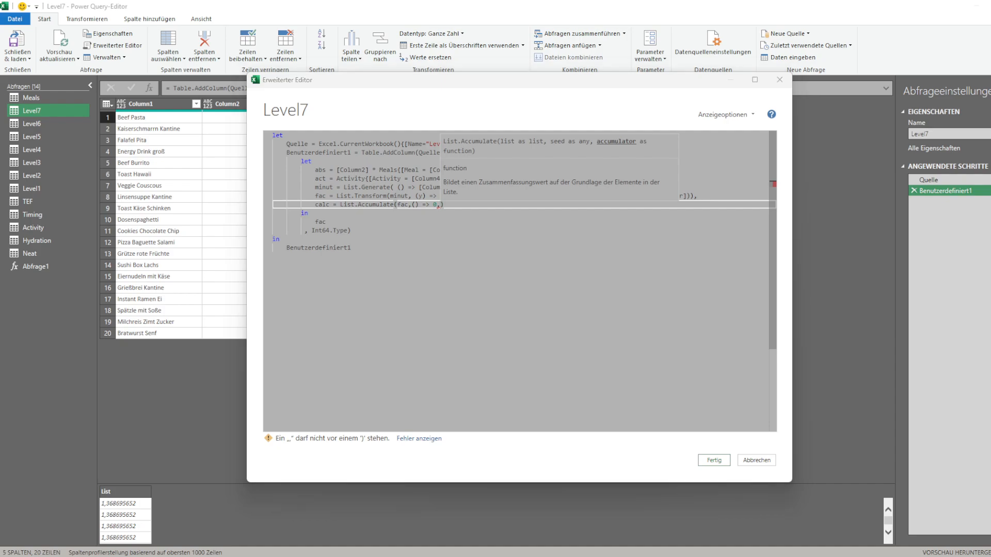
{"action": "key", "text": "alt+Tab"}
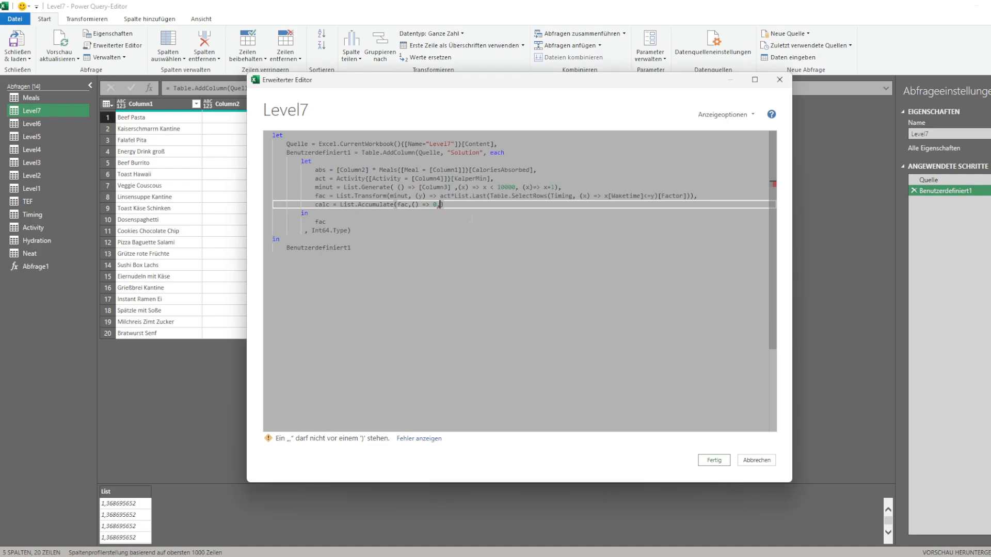
Add (x,y) => x+y as the accumulator function of List.Accumulate in calc
{"action": "type", "text": "(x,m"}
{"action": "key", "text": "BackSpace"}
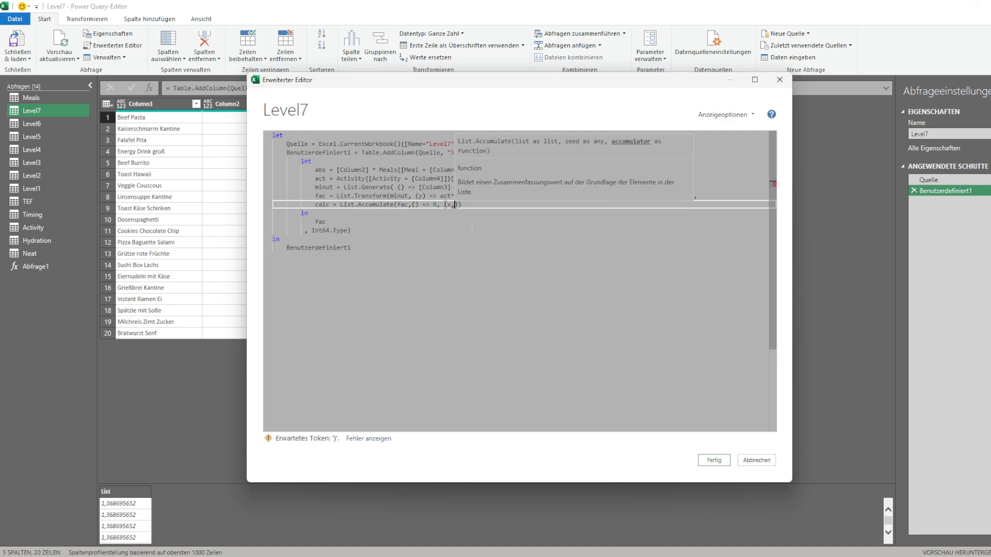
{"action": "type", "text": "y) =>"}
{"action": "type", "text": " x+"}
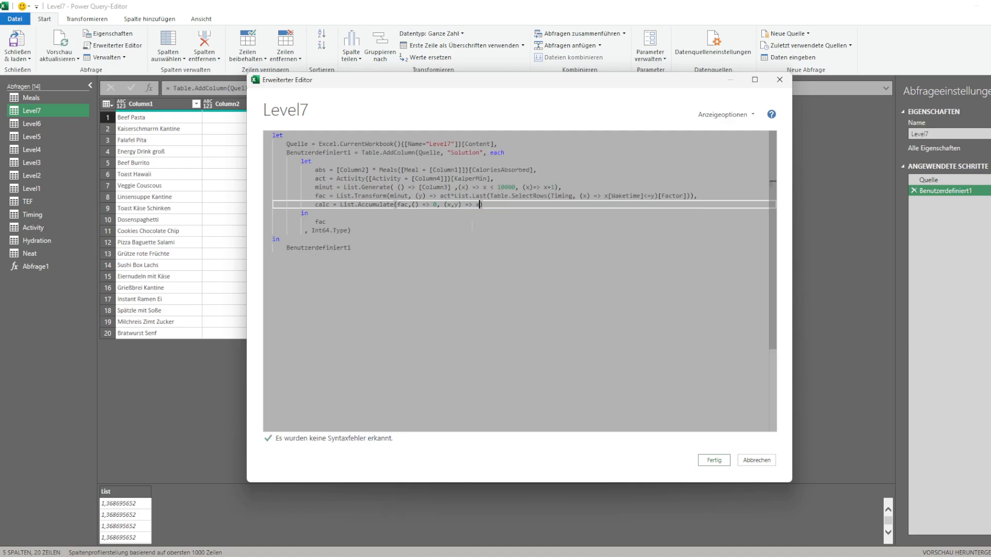
{"action": "type", "text": "y"}
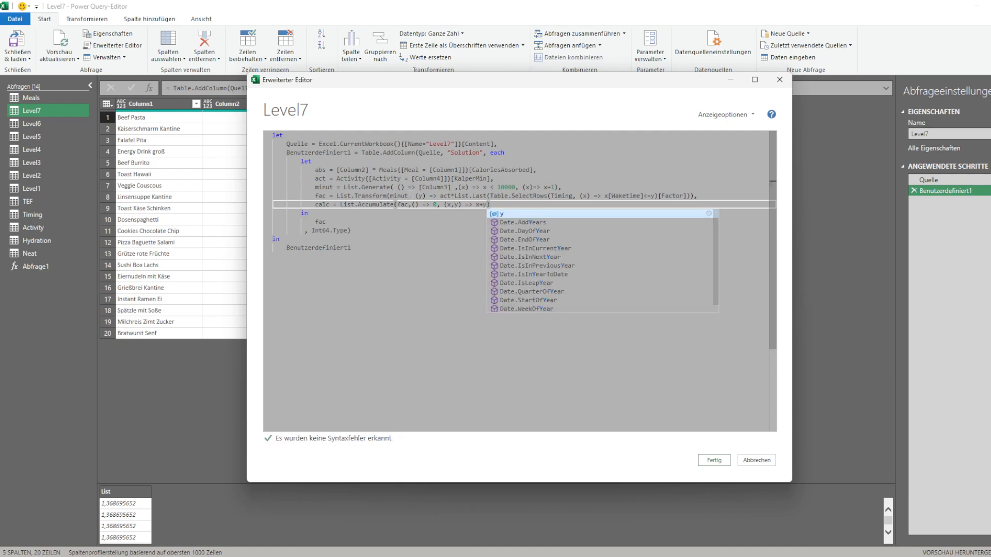
{"action": "key", "text": "Escape"}
Return calc instead of fac in the Level7 code, apply it, and inspect the first Solution cell
{"action": "double_click", "coordinate": [320, 222]}
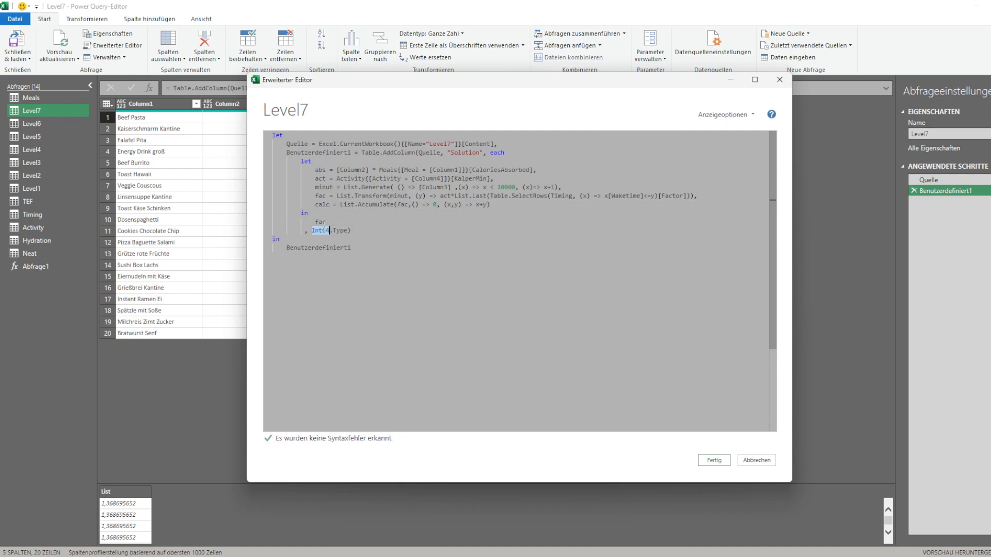
{"action": "type", "text": "calc"}
{"action": "left_click", "coordinate": [716, 461]}
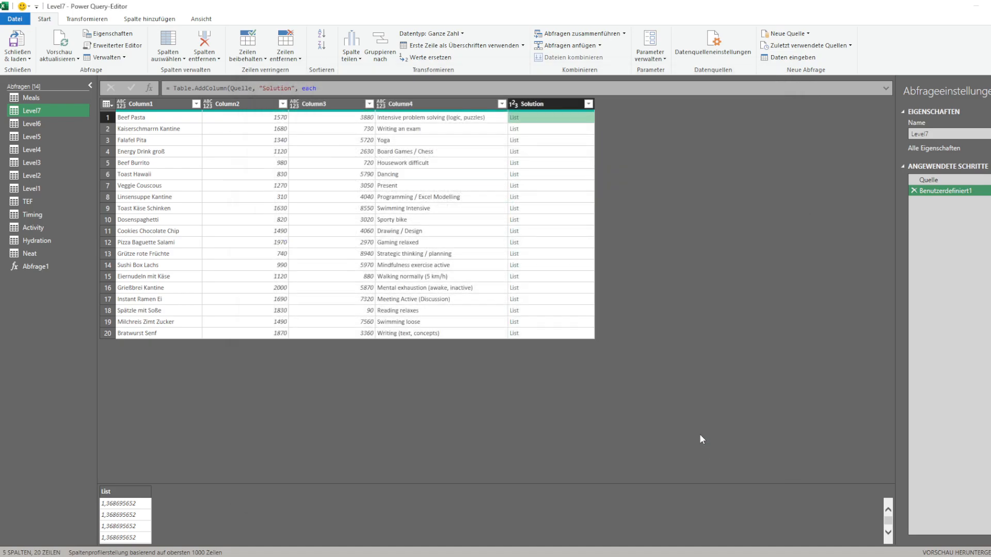
{"action": "left_click", "coordinate": [549, 119]}
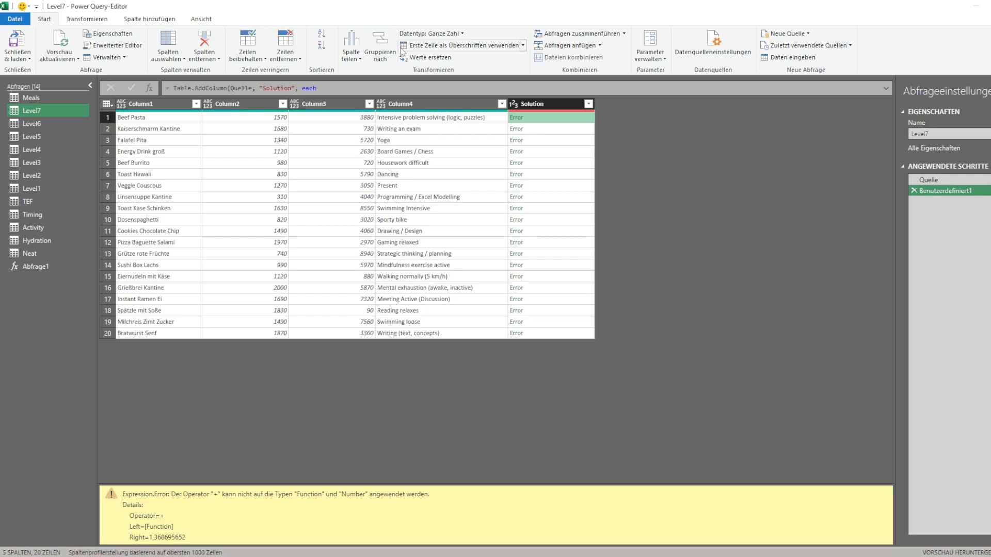
Change the List.Accumulate seed in calc from a function to plain 0, apply the code, and inspect the first Solution value
{"action": "left_click", "coordinate": [137, 46]}
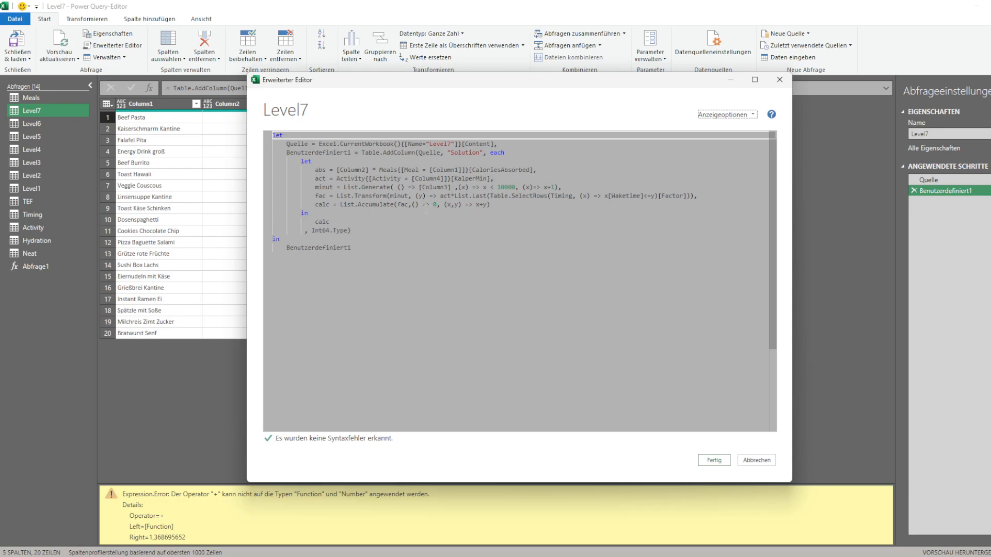
{"action": "left_click", "coordinate": [404, 205]}
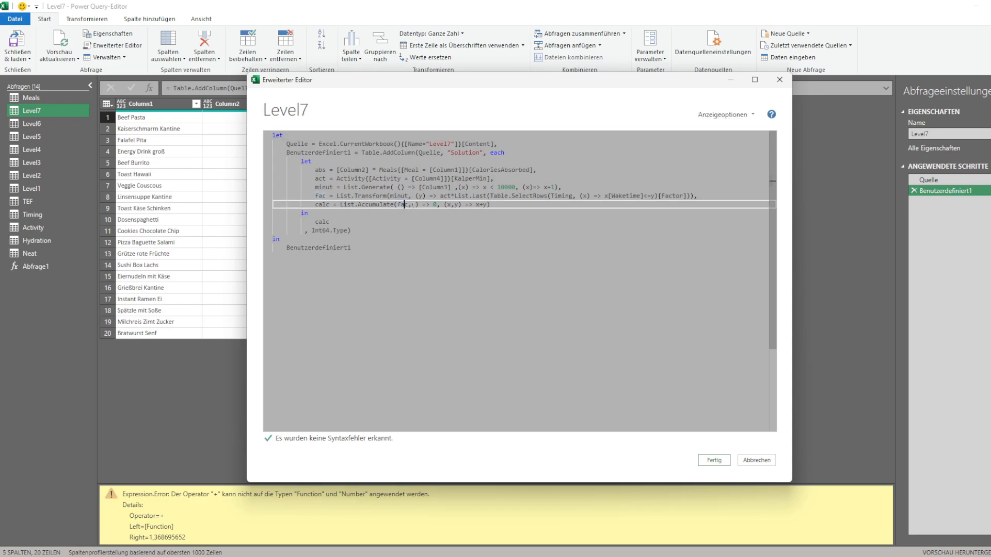
{"action": "left_click_drag", "start_coordinate": [412, 205], "coordinate": [434, 205]}
{"action": "key", "text": "BackSpace"}
{"action": "left_click", "coordinate": [708, 461]}
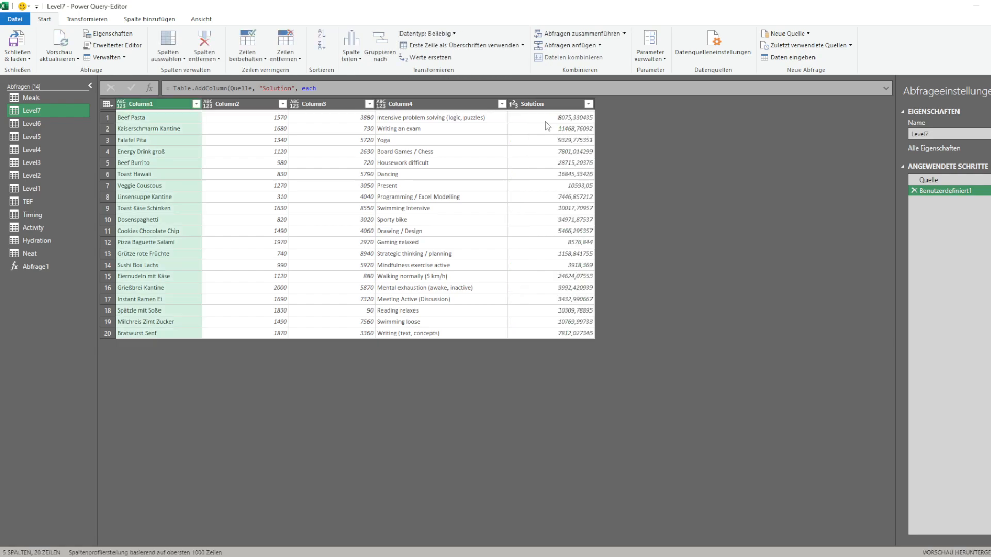
{"action": "left_click", "coordinate": [546, 122]}
Replace the 0 seed of List.Accumulate in the Level7 calc line with the record [step = 0, cals = 0]
{"action": "left_click", "coordinate": [112, 46]}
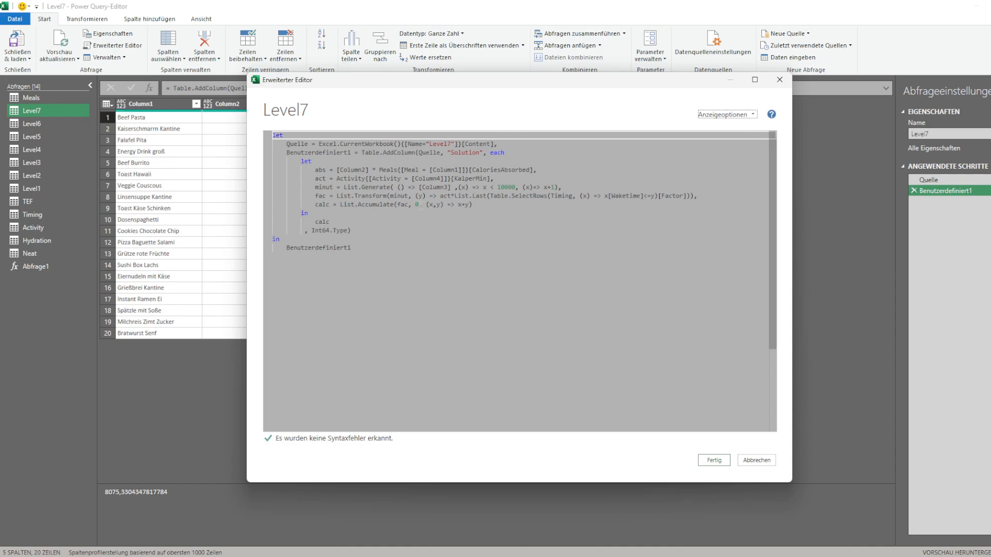
{"action": "left_click", "coordinate": [419, 205]}
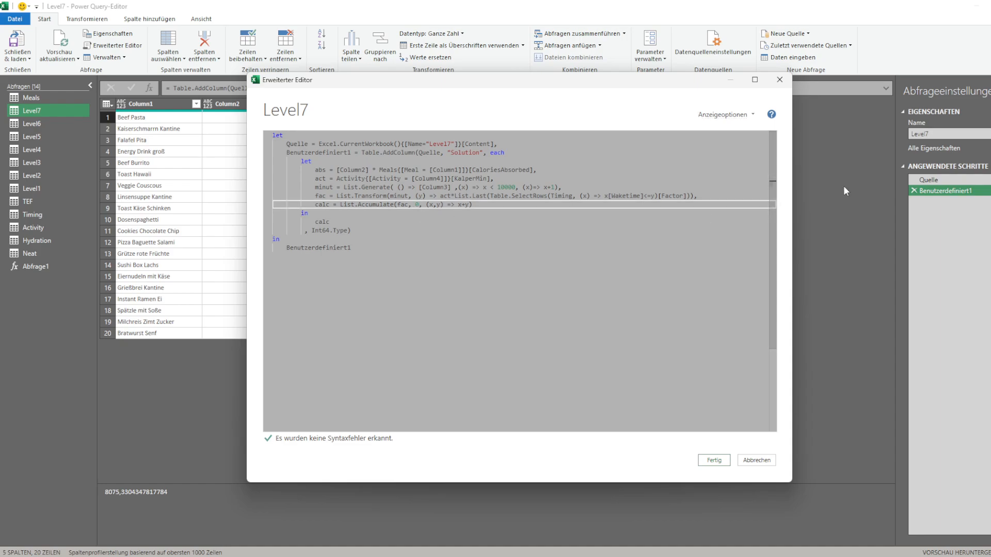
{"action": "type", "text": "["}
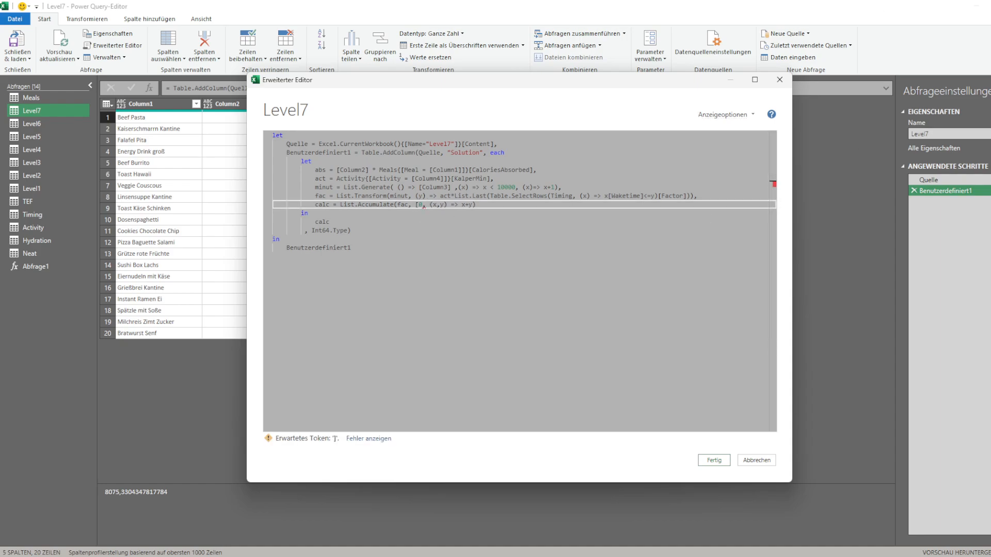
{"action": "type", "text": "step ="}
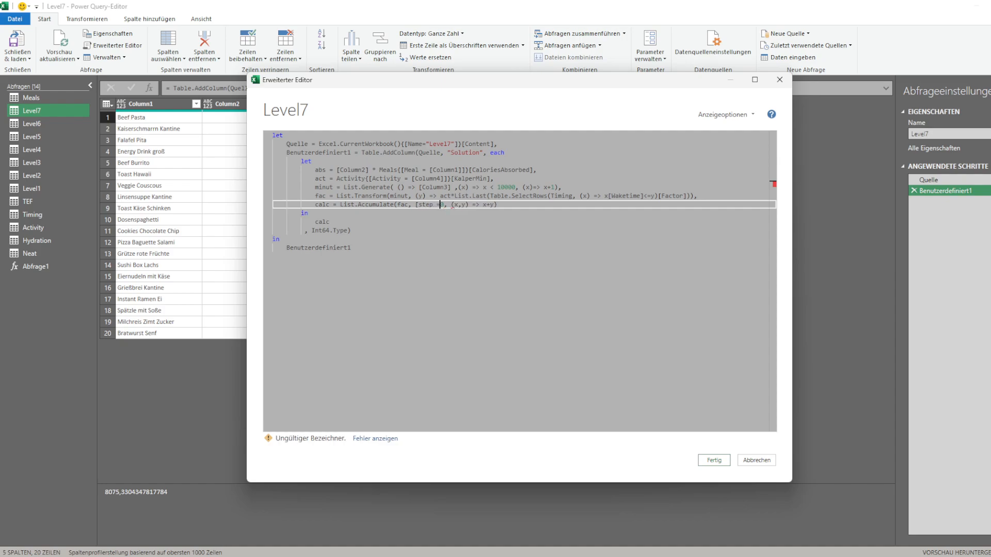
{"action": "key", "text": "Right"}
{"action": "type", "text": ", "}
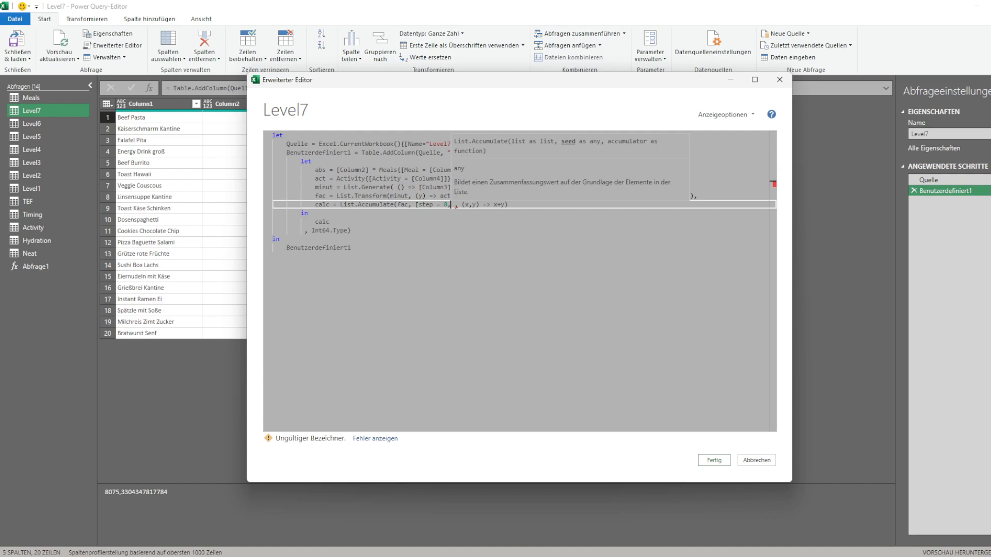
{"action": "type", "text": "cal "}
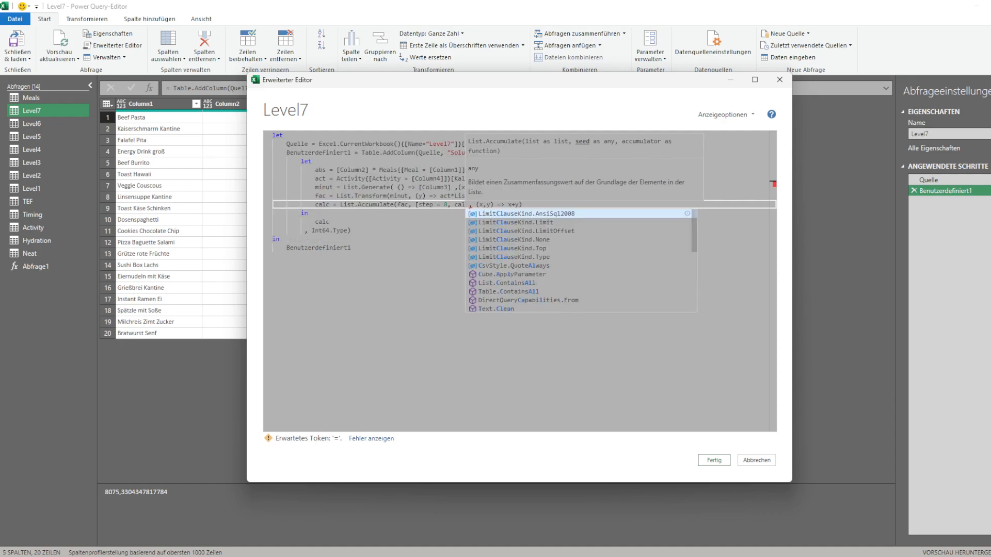
{"action": "type", "text": "s = 0"}
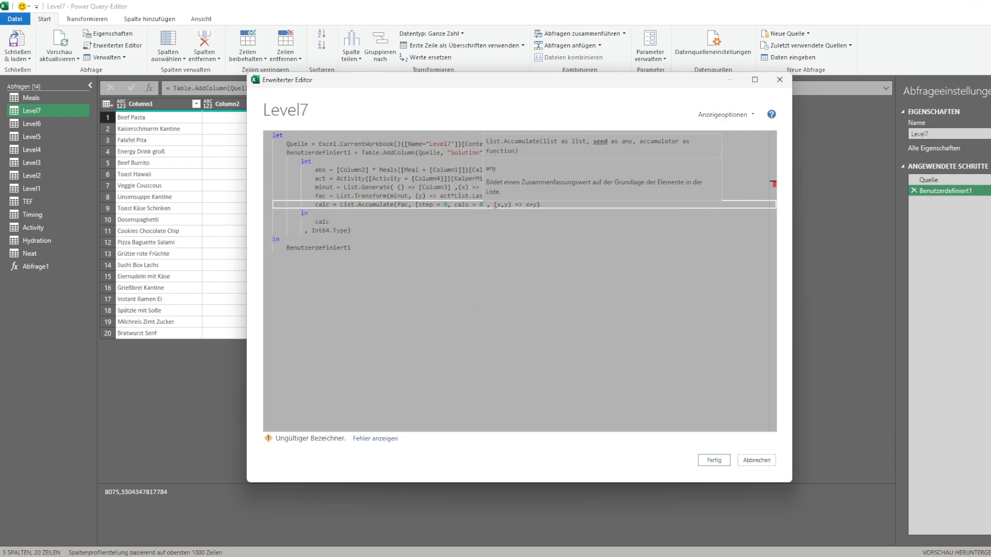
{"action": "type", "text": "]"}
Clear the x+y body from the (x,y) accumulator function in the calc line
{"action": "key", "text": "Right"}
{"action": "key", "text": "Right"}
{"action": "key", "text": "Right"}
{"action": "key", "text": "Right"}
{"action": "key", "text": "Right"}
{"action": "key", "text": "Right"}
{"action": "key", "text": "Right"}
{"action": "key", "text": "Right"}
{"action": "key", "text": "Right"}
{"action": "key", "text": "Right"}
{"action": "key", "text": "Right"}
{"action": "key", "text": "Right"}
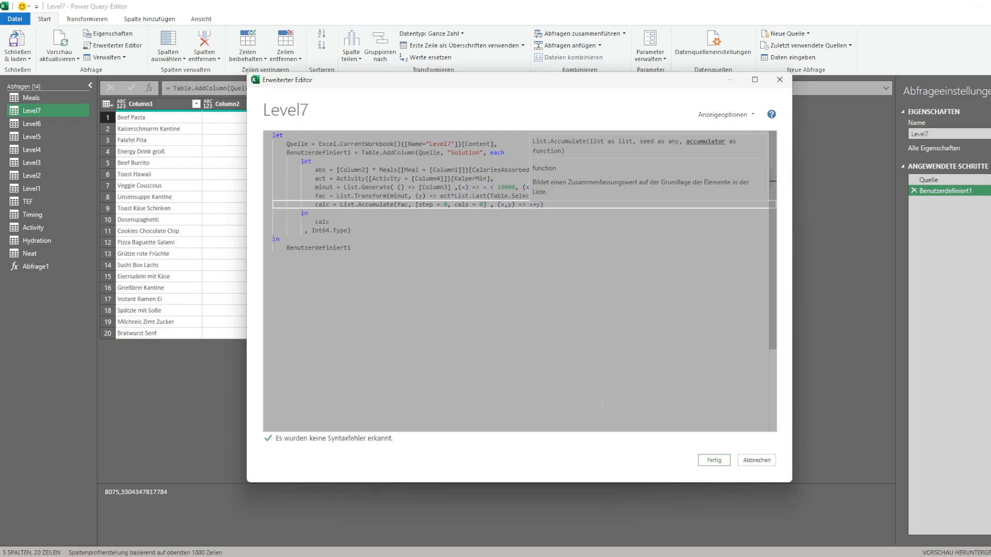
{"action": "type", "text": "if"}
{"action": "key", "text": "Delete"}
{"action": "key", "text": "Delete"}
{"action": "key", "text": "Delete"}
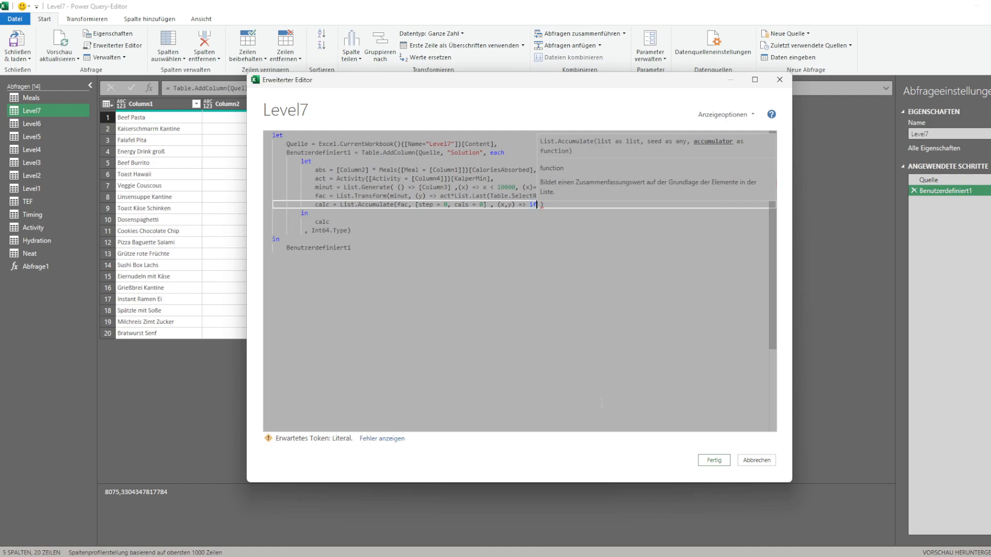
{"action": "key", "text": "BackSpace"}
{"action": "key", "text": "BackSpace"}
{"action": "key", "text": "BackSpace"}
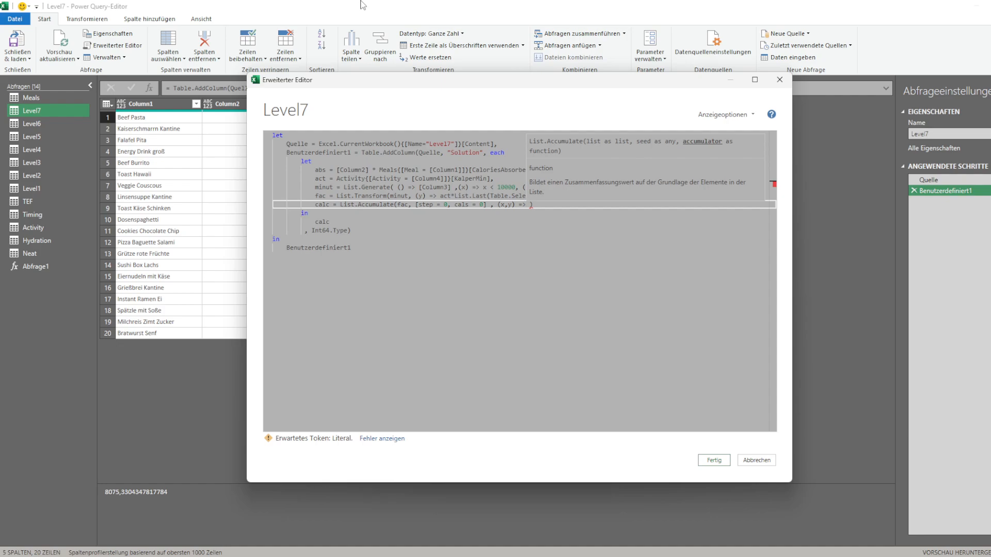
Write a record as the accumulator function's body, with step = x[step]+1 and cals = x[cals] + y
{"action": "type", "text": "x[c"}
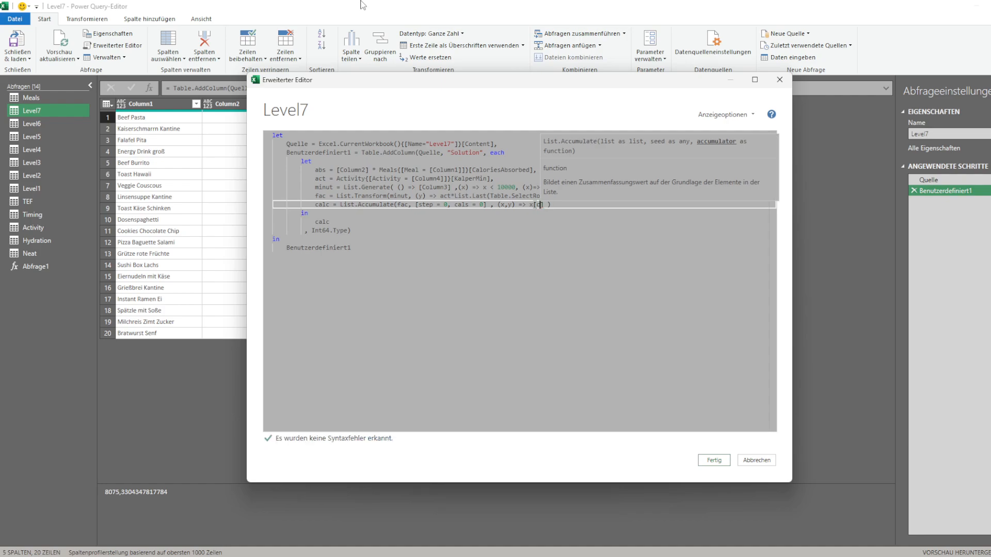
{"action": "key", "text": "BackSpace"}
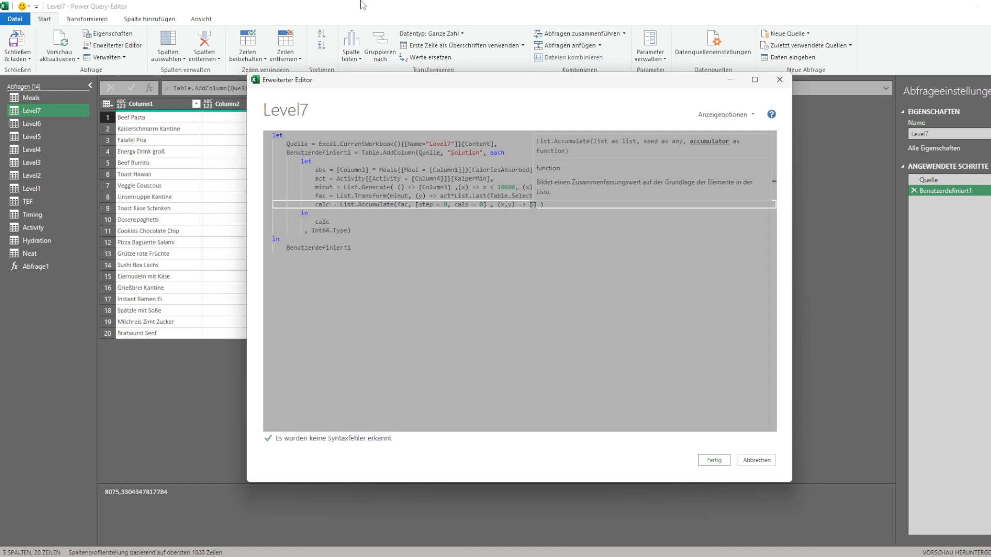
{"action": "type", "text": "step ="}
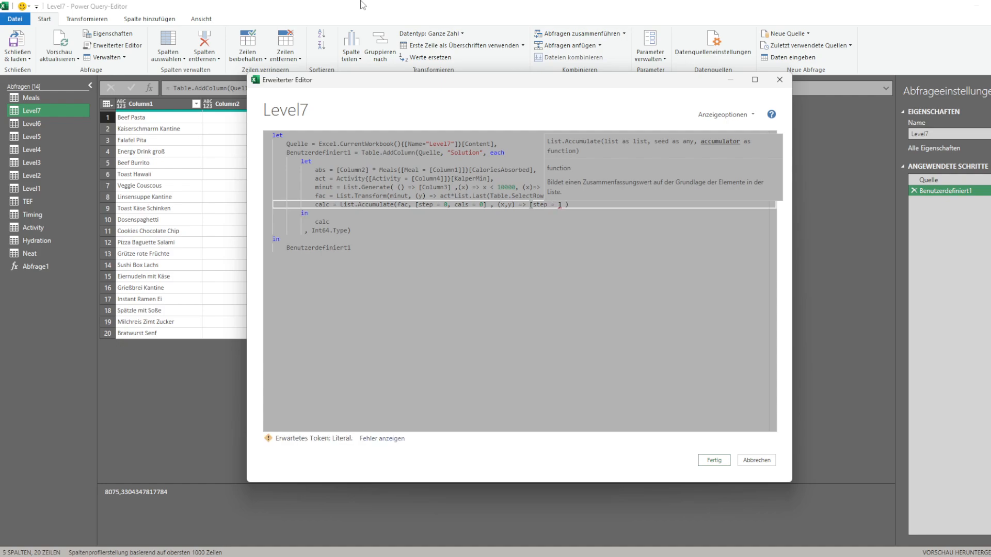
{"action": "type", "text": " x[step"}
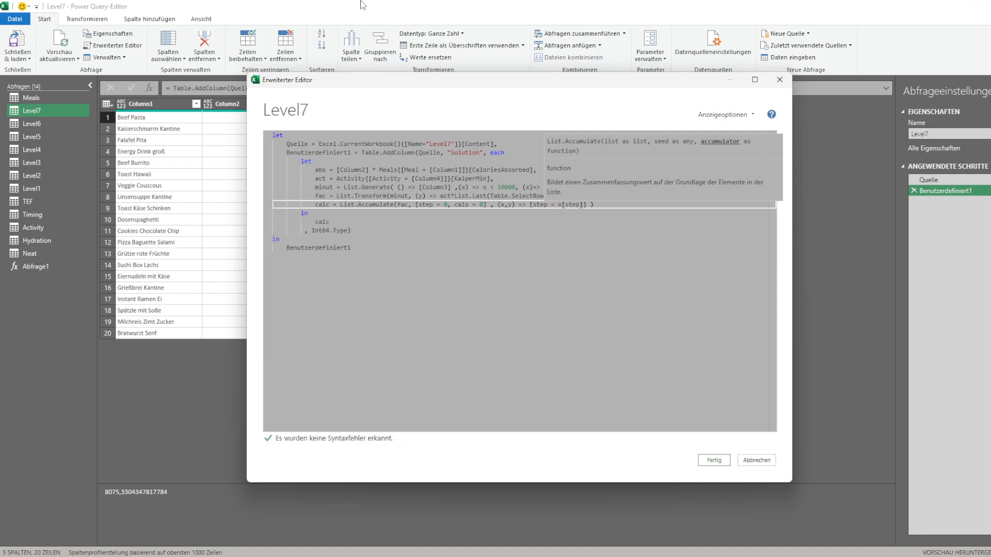
{"action": "key", "text": "BackSpace"}
{"action": "type", "text": "p]+1,["}
{"action": "key", "text": "BackSpace"}
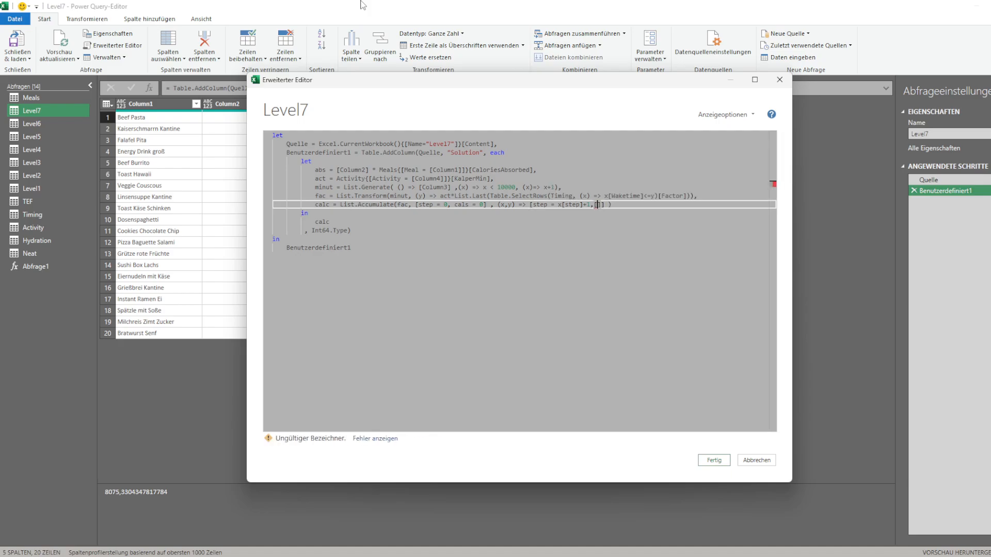
{"action": "key", "text": "BackSpace"}
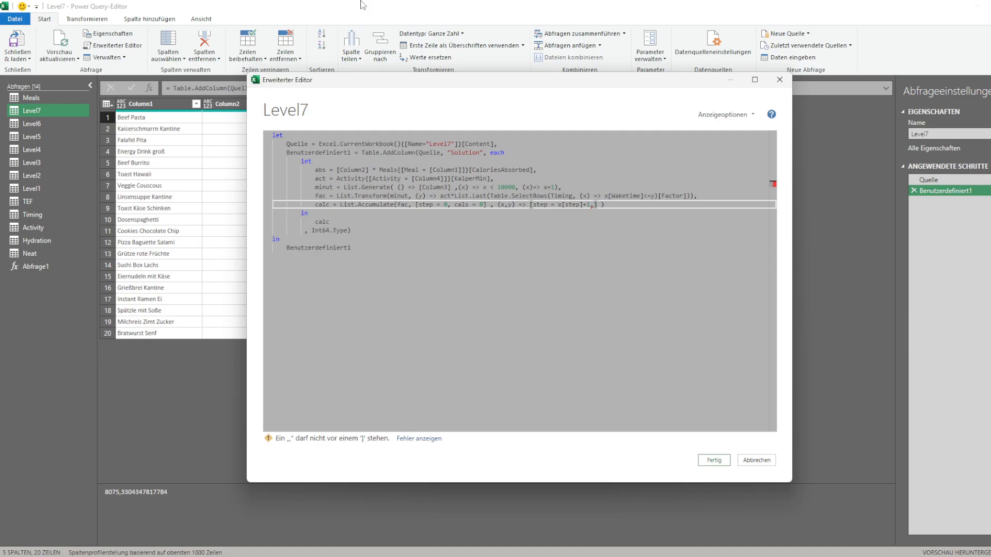
{"action": "type", "text": "["}
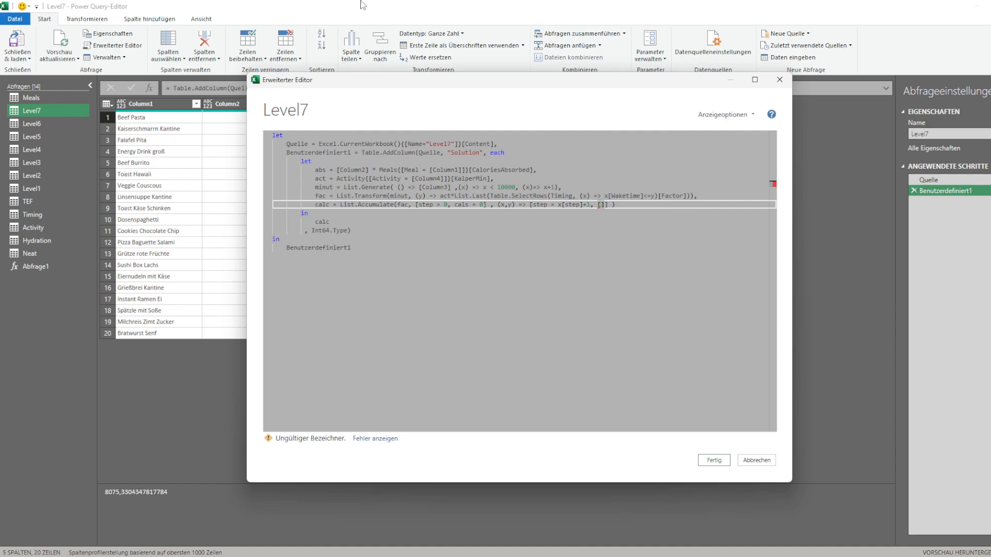
{"action": "type", "text": "cals = x[cals] + y"}
{"action": "key", "text": "Down"}
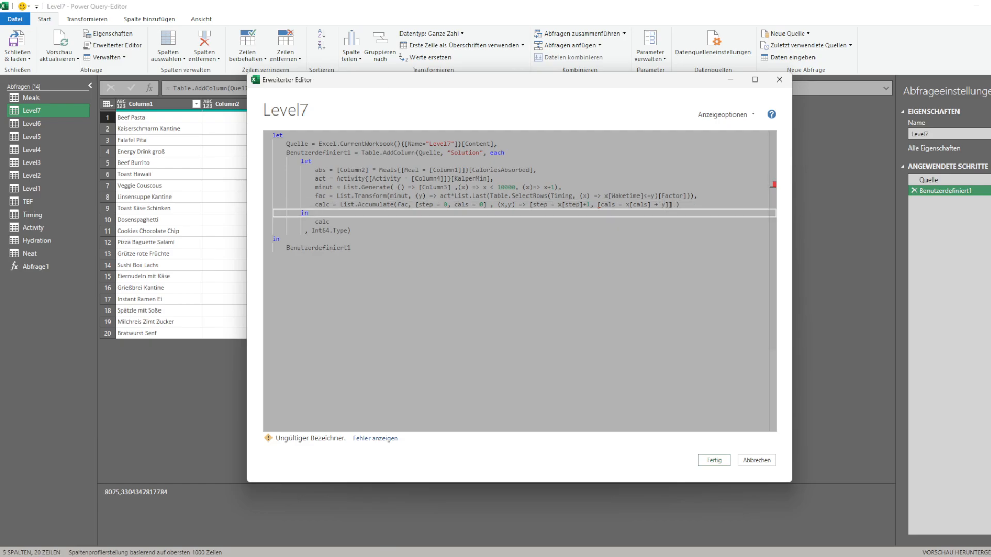
Remove the extra square brackets around the cals field, apply the code, and inspect the first Solution record
{"action": "left_click", "coordinate": [599, 205]}
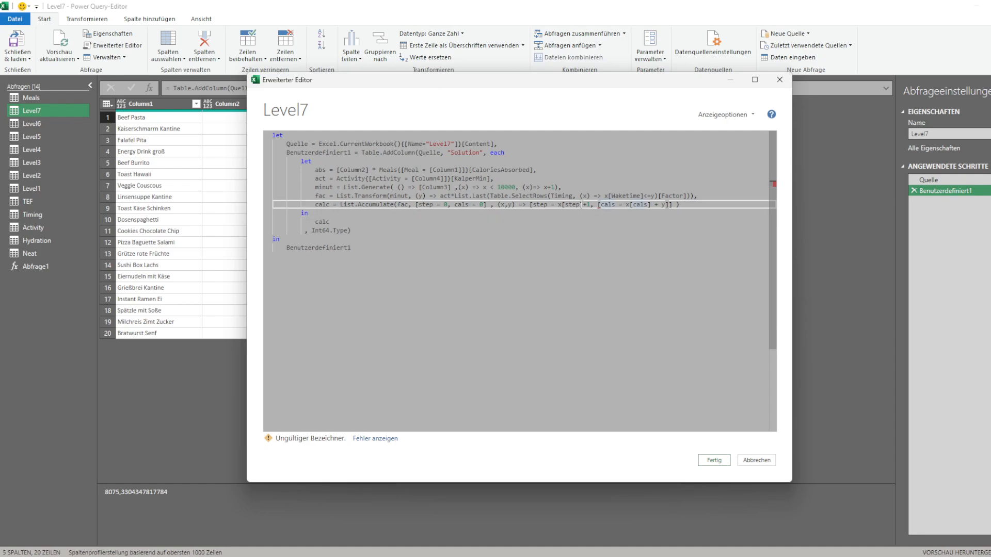
{"action": "key", "text": "Delete"}
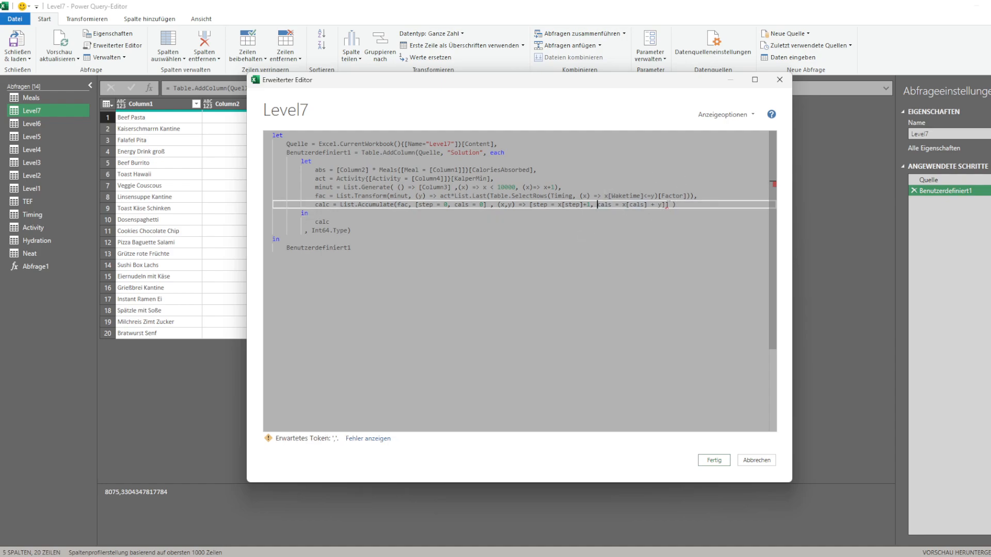
{"action": "left_click", "coordinate": [667, 205]}
{"action": "key", "text": "BackSpace"}
{"action": "left_click", "coordinate": [714, 460]}
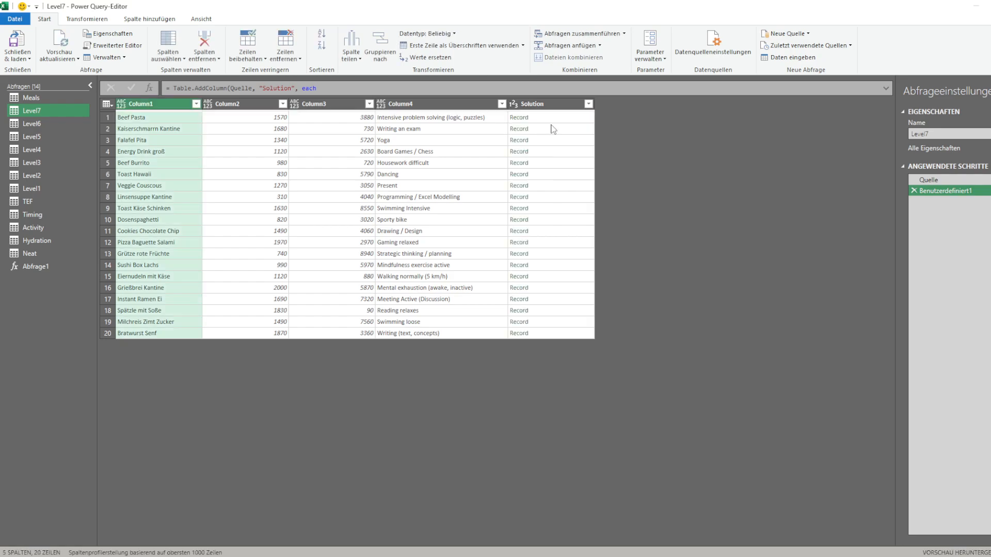
{"action": "left_click", "coordinate": [570, 117]}
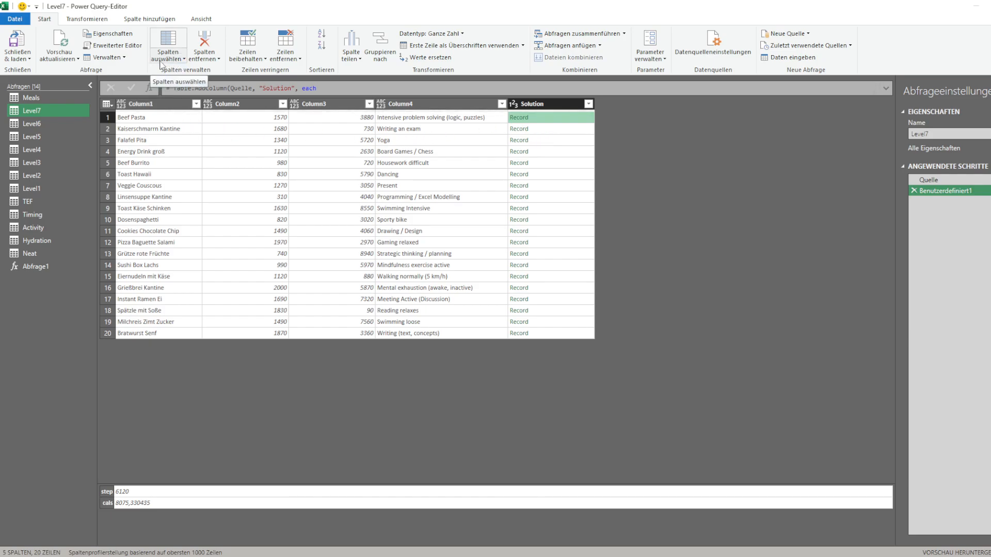
Reopen the Level7 code and turn the accumulator's step value into the list {x[step]+1}
{"action": "left_click", "coordinate": [121, 47]}
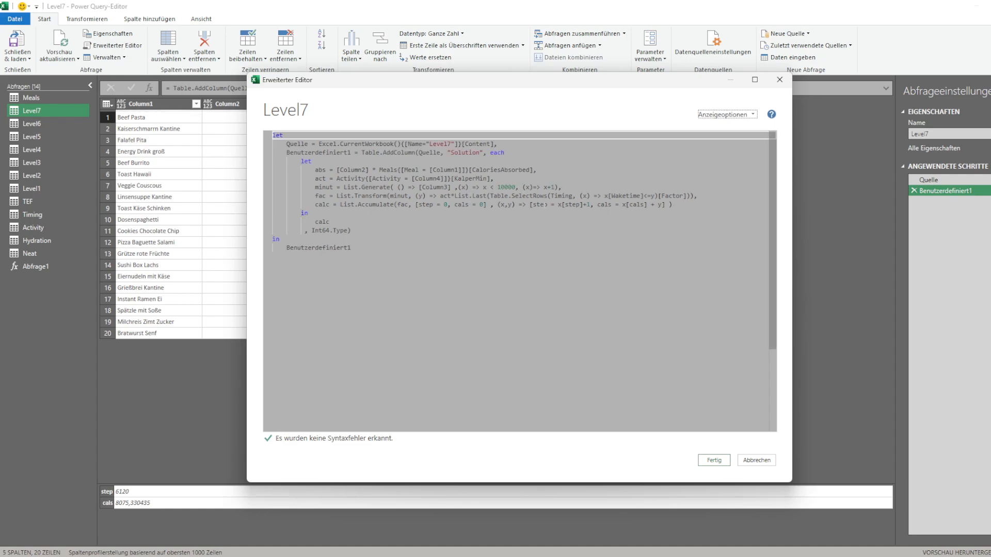
{"action": "left_click", "coordinate": [533, 205]}
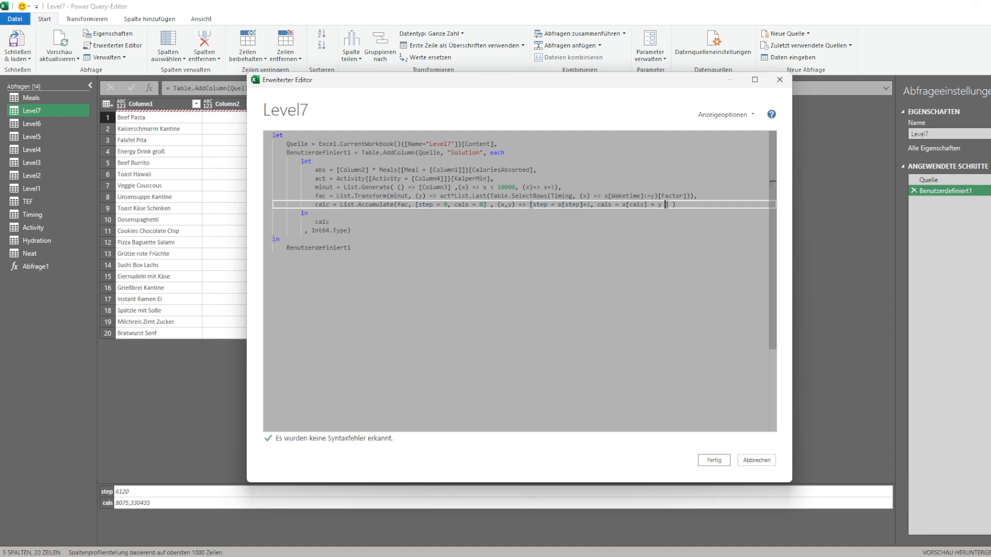
{"action": "key", "text": "BackSpace"}
{"action": "type", "text": "x"}
{"action": "type", "text": "{"}
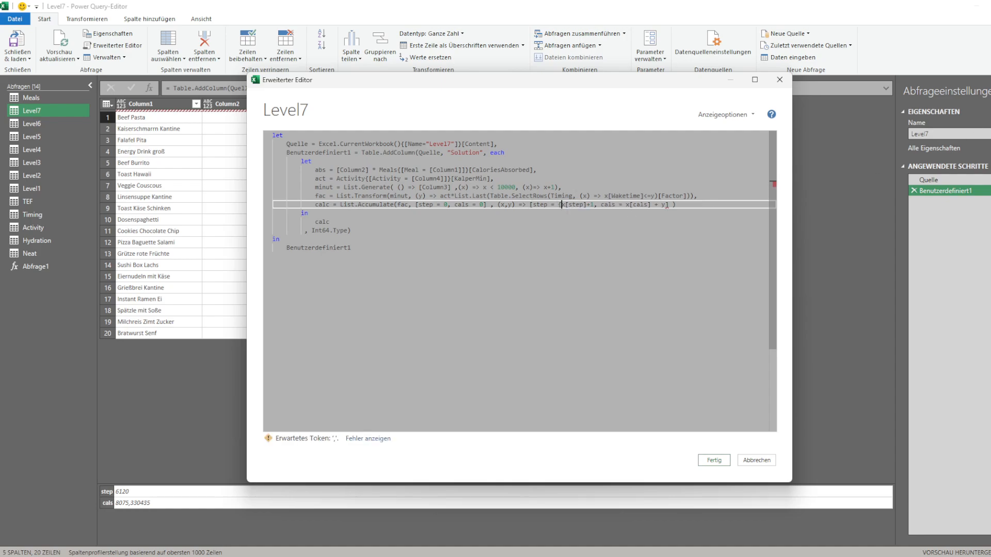
{"action": "key", "text": "Right"}
{"action": "key", "text": "Right"}
{"action": "key", "text": "Right"}
{"action": "key", "text": "Right"}
{"action": "key", "text": "Right"}
{"action": "key", "text": "Right"}
{"action": "key", "text": "Right"}
{"action": "key", "text": "Right"}
{"action": "key", "text": "Right"}
{"action": "type", "text": "}"}
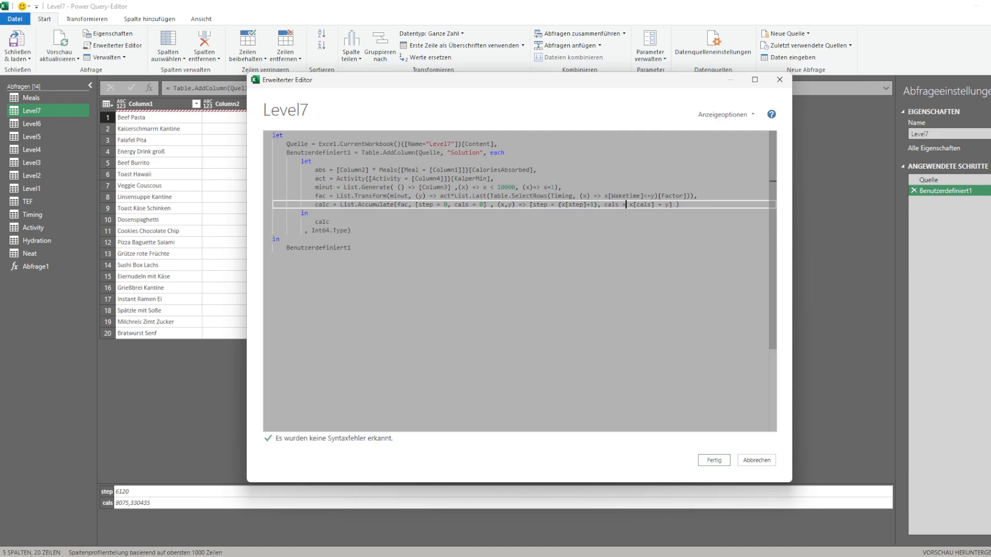
Turn the accumulator's cals value into the list {x[cals] + y}
{"action": "type", "text": "{"}
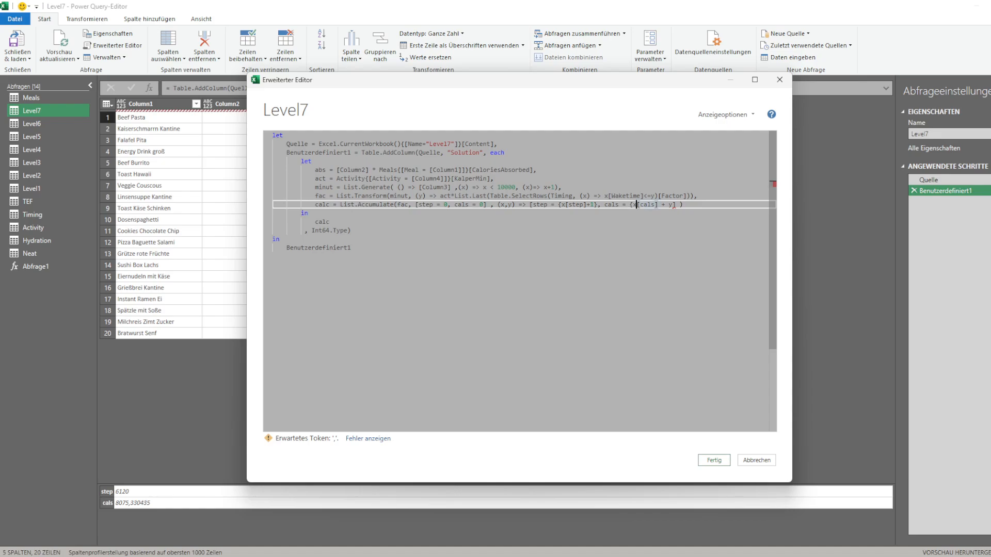
{"action": "key", "text": "Return"}
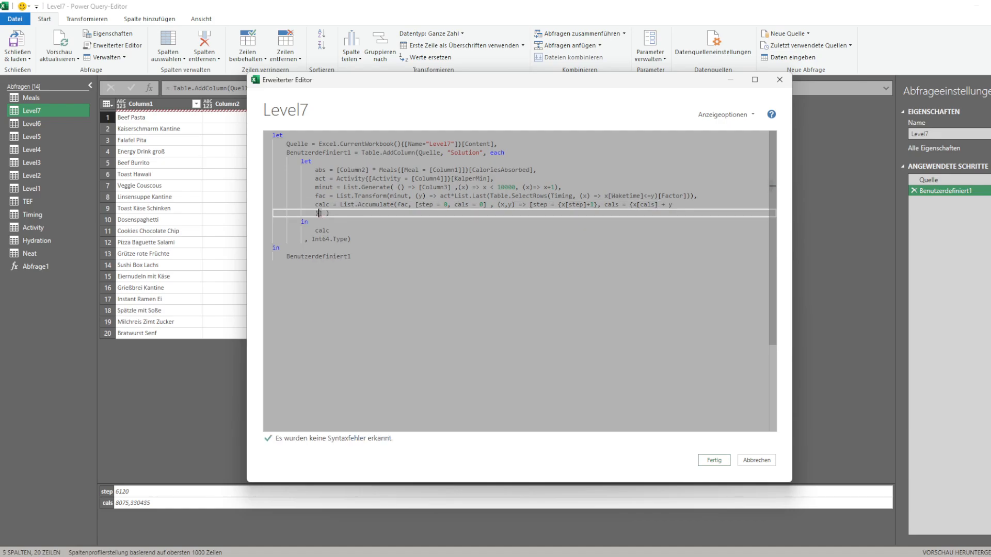
{"action": "key", "text": "BackSpace"}
{"action": "key", "text": "BackSpace"}
{"action": "key", "text": "BackSpace"}
{"action": "key", "text": "BackSpace"}
{"action": "key", "text": "BackSpace"}
{"action": "key", "text": "BackSpace"}
{"action": "key", "text": "BackSpace"}
{"action": "key", "text": "BackSpace"}
{"action": "key", "text": "BackSpace"}
{"action": "key", "text": "BackSpace"}
{"action": "key", "text": "BackSpace"}
{"action": "key", "text": "BackSpace"}
{"action": "key", "text": "BackSpace"}
{"action": "key", "text": "BackSpace"}
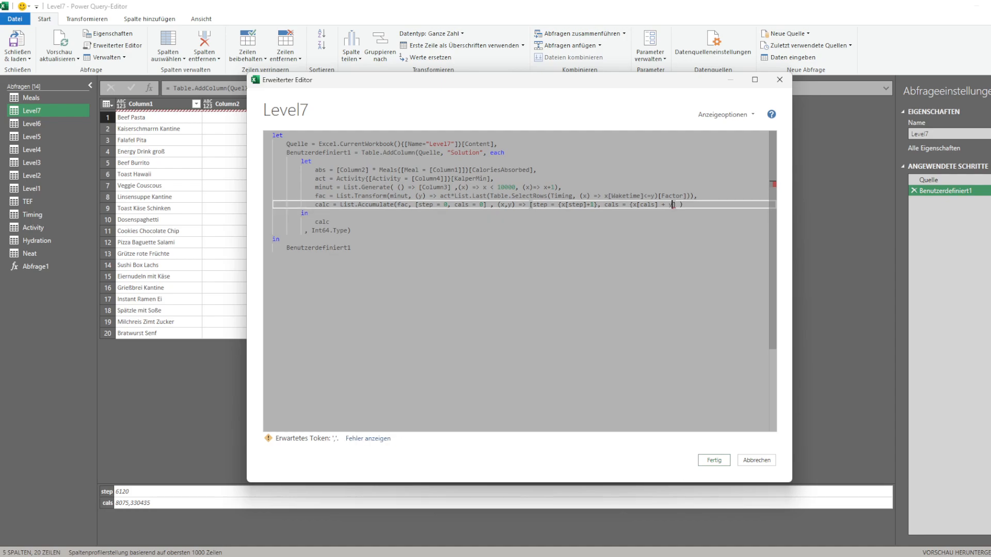
{"action": "type", "text": "y}"}
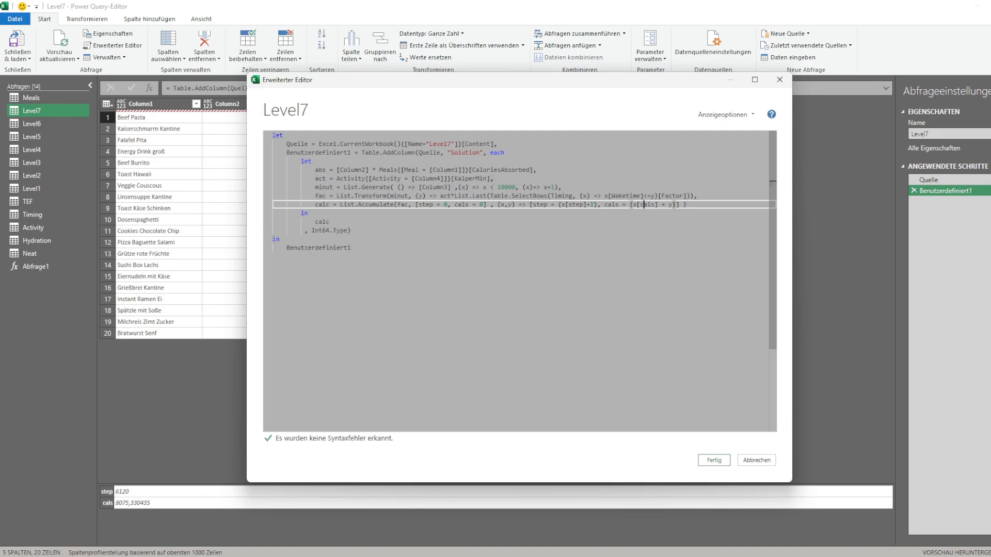
Prepend step & to the {x[step]+1} list in the accumulator record's step field
{"action": "key", "text": "shift+Left"}
{"action": "key", "text": "shift+Left"}
{"action": "key", "text": "shift+Left"}
{"action": "key", "text": "Left"}
{"action": "key", "text": "Left"}
{"action": "key", "text": "shift+Left"}
{"action": "key", "text": "shift+Left"}
{"action": "key", "text": "shift+Left"}
{"action": "key", "text": "shift+Left"}
{"action": "key", "text": "shift+Left"}
{"action": "key", "text": "shift+Left"}
{"action": "key", "text": "shift+Left"}
{"action": "type", "text": "step &"}
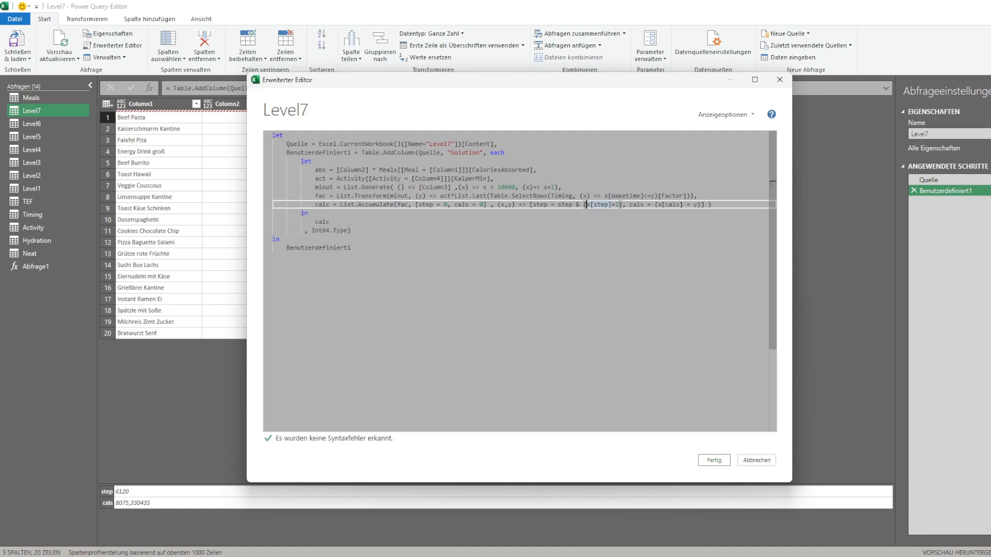
Wrap x[step] in List.Last so the appended step item reads {List.Last(x[step])+1}
{"action": "type", "text": "List.Last"}
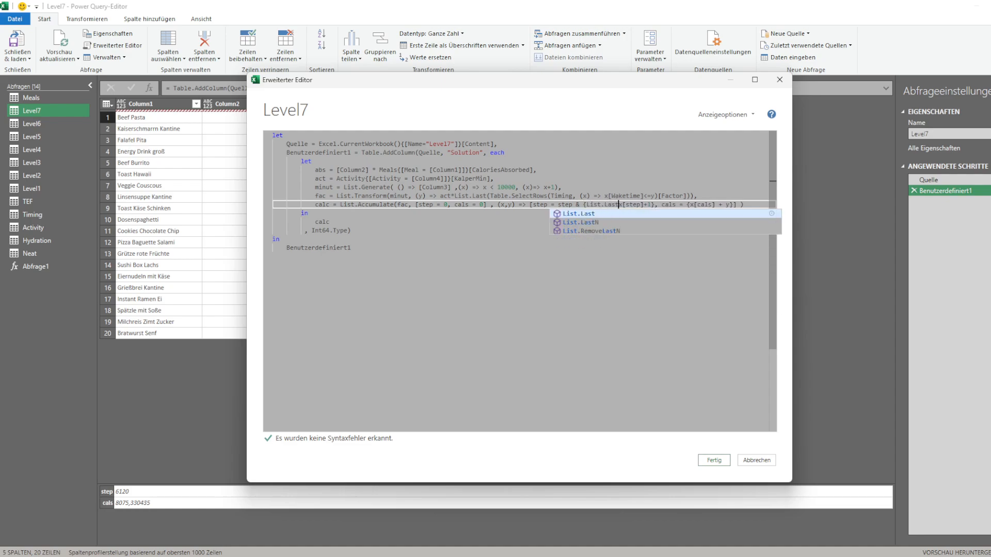
{"action": "type", "text": "("}
{"action": "key", "text": "Right"}
{"action": "key", "text": "Right"}
{"action": "key", "text": "Right"}
{"action": "key", "text": "Right"}
{"action": "key", "text": "Right"}
{"action": "key", "text": "Right"}
{"action": "key", "text": "Right"}
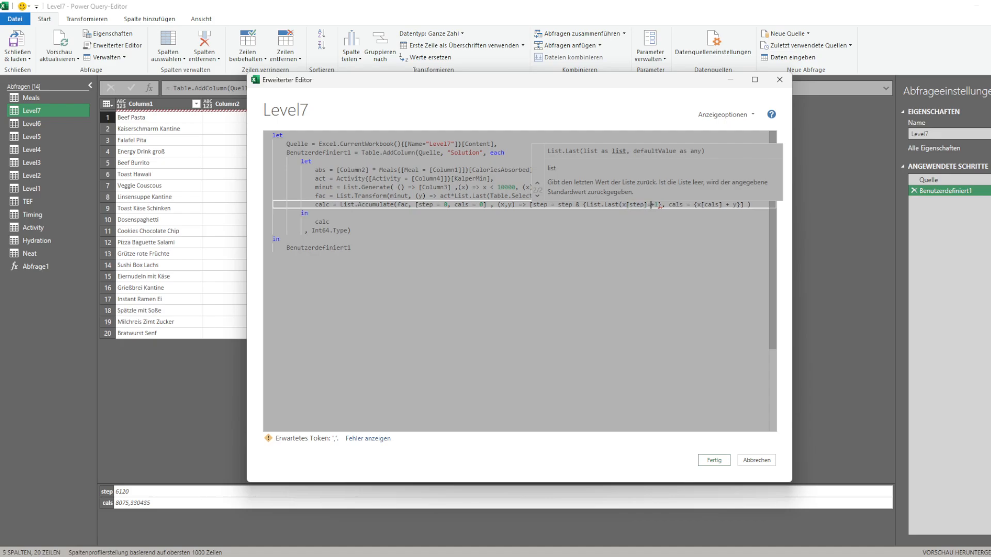
{"action": "type", "text": ")"}
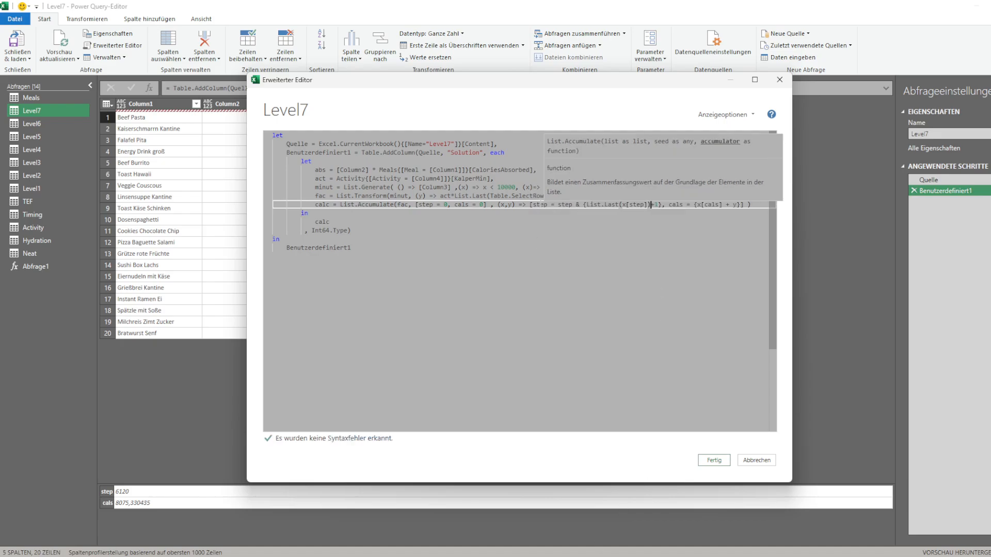
Prepend cals & to the {x[cals] + y} list in the accumulator record's cals field
{"action": "left_click", "coordinate": [691, 205]}
{"action": "type", "text": "Cals"}
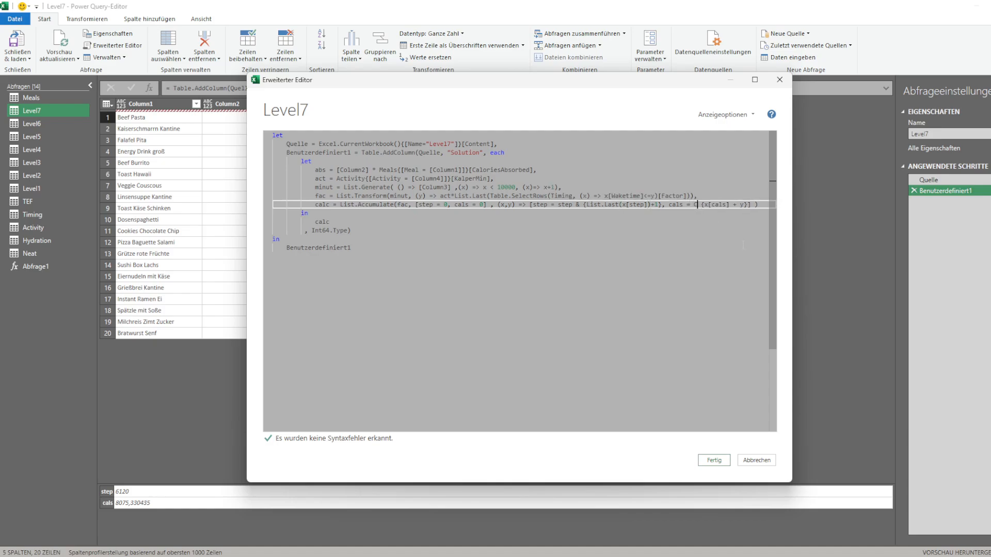
{"action": "key", "text": "BackSpace"}
{"action": "key", "text": "BackSpace"}
{"action": "key", "text": "BackSpace"}
{"action": "key", "text": "BackSpace"}
{"action": "type", "text": "cals "}
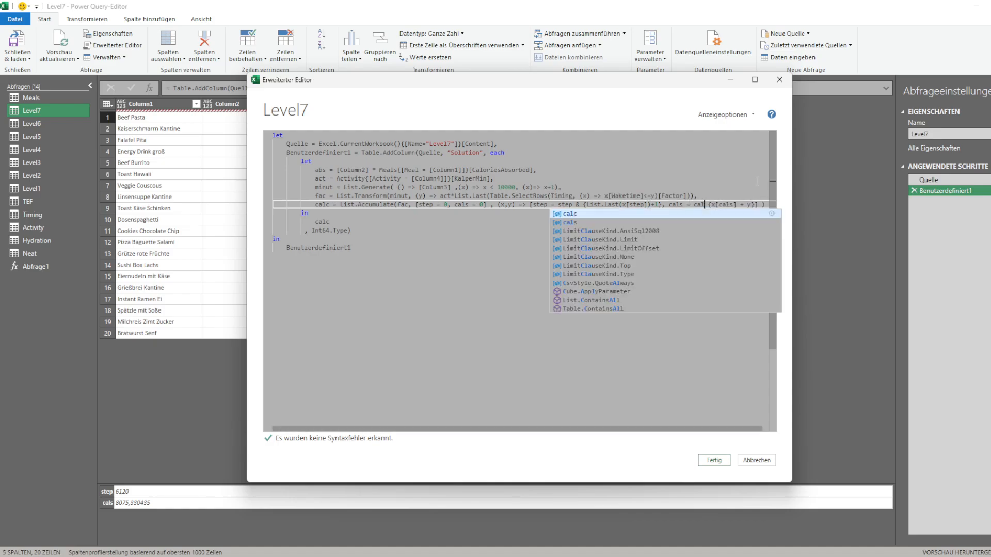
{"action": "type", "text": "& {"}
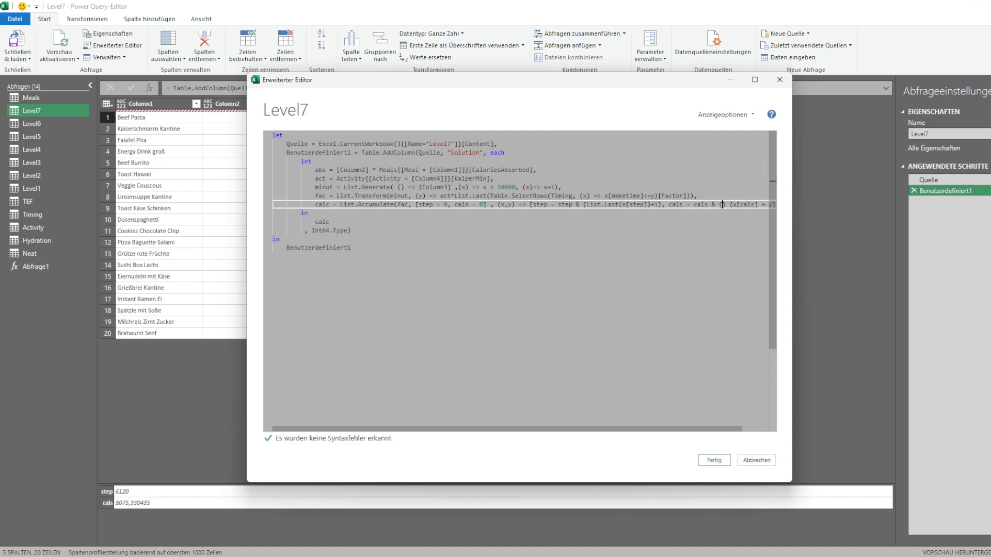
Wrap x[cals] + y in List.Last so the appended cals item reads {List.Last(x[cals] + y)}, and apply the code
{"action": "key", "text": "BackSpace"}
{"action": "type", "text": "List.Last("}
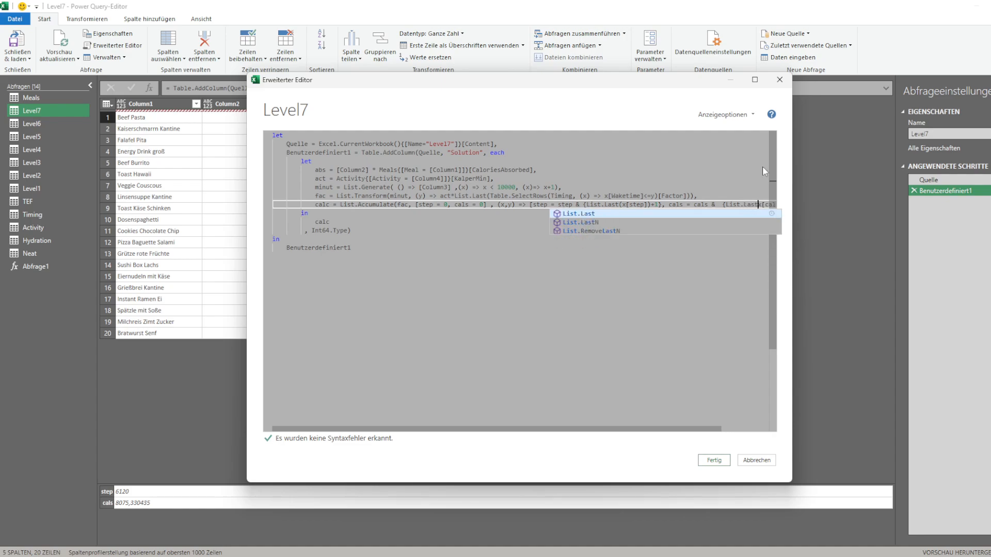
{"action": "key", "text": "Right"}
{"action": "key", "text": "Right"}
{"action": "key", "text": "Right"}
{"action": "key", "text": "Right"}
{"action": "key", "text": "Right"}
{"action": "key", "text": "Right"}
{"action": "key", "text": "Right"}
{"action": "key", "text": "Right"}
{"action": "key", "text": "Right"}
{"action": "key", "text": "Right"}
{"action": "key", "text": "Right"}
{"action": "key", "text": "Right"}
{"action": "key", "text": "Right"}
{"action": "key", "text": "Right"}
{"action": "key", "text": "Right"}
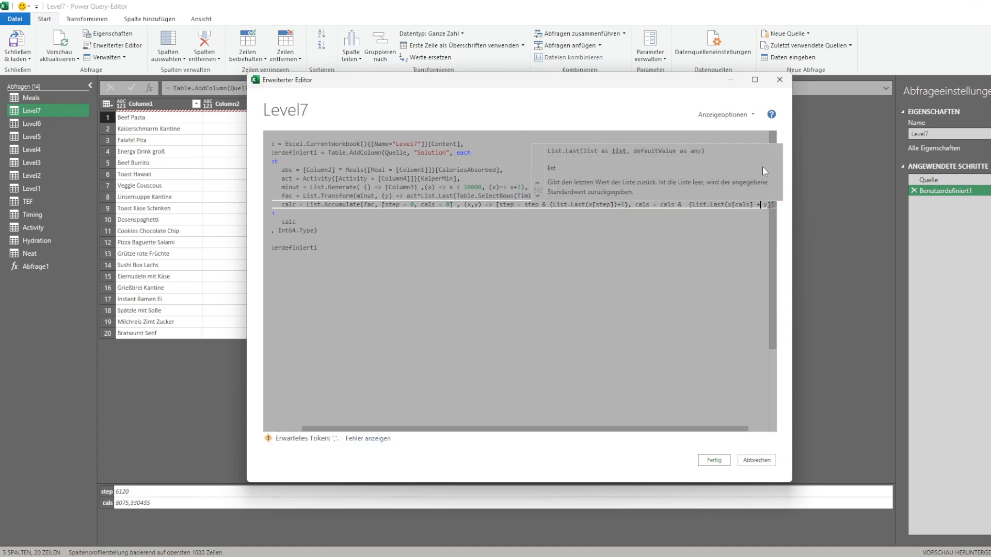
{"action": "key", "text": "Left"}
{"action": "key", "text": "Left"}
{"action": "key", "text": "Left"}
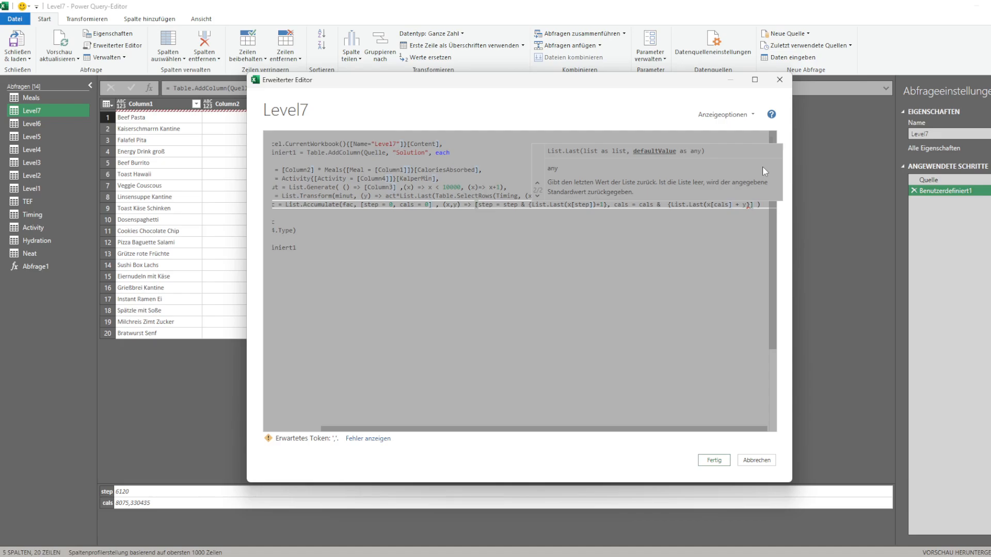
{"action": "type", "text": ")"}
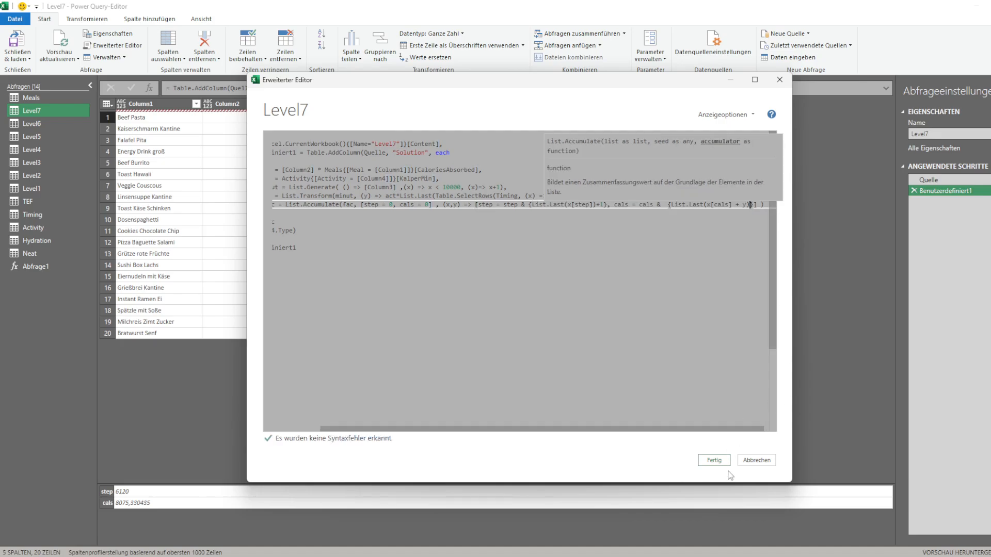
{"action": "left_click", "coordinate": [715, 459]}
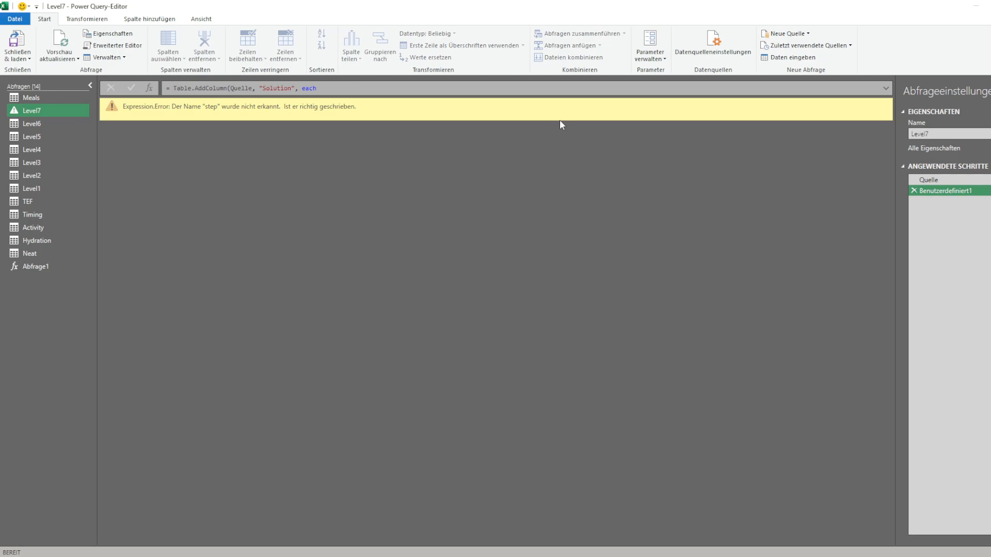
Reopen the Level7 code in an enlarged editor and change the bare step reference before the & to x[step]
{"action": "left_click", "coordinate": [115, 46]}
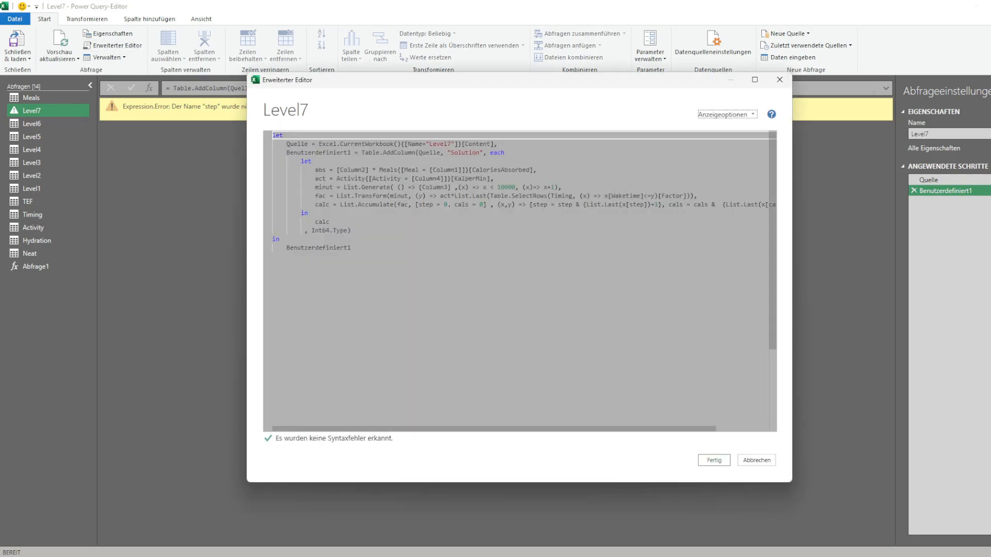
{"action": "double_click", "coordinate": [499, 83]}
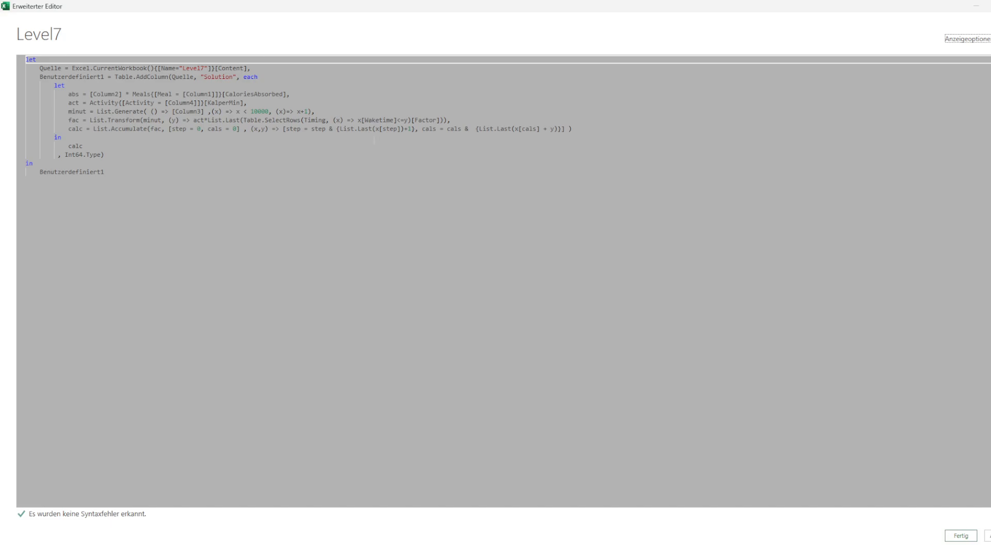
{"action": "left_click", "coordinate": [312, 120]}
{"action": "left_click", "coordinate": [298, 129]}
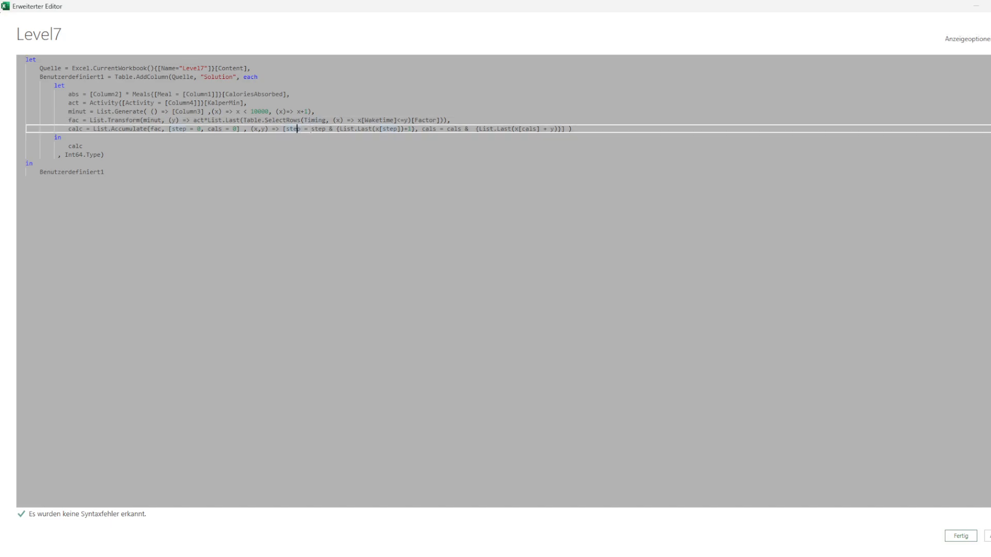
{"action": "left_click", "coordinate": [311, 129]}
{"action": "type", "text": "x"}
{"action": "left_click", "coordinate": [457, 129]}
{"action": "left_click_drag", "start_coordinate": [383, 129], "coordinate": [405, 129]}
{"action": "left_click", "coordinate": [315, 129]}
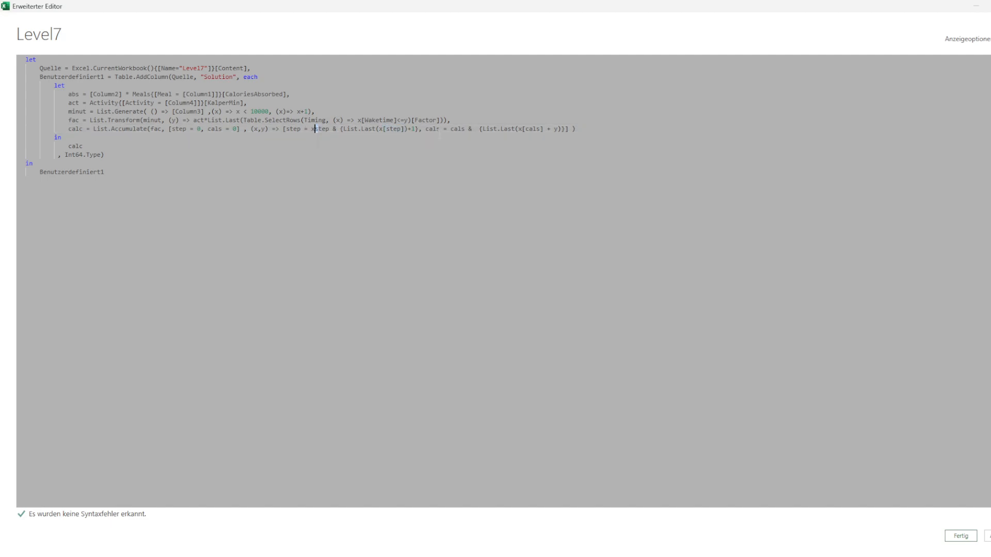
{"action": "type", "text": "["}
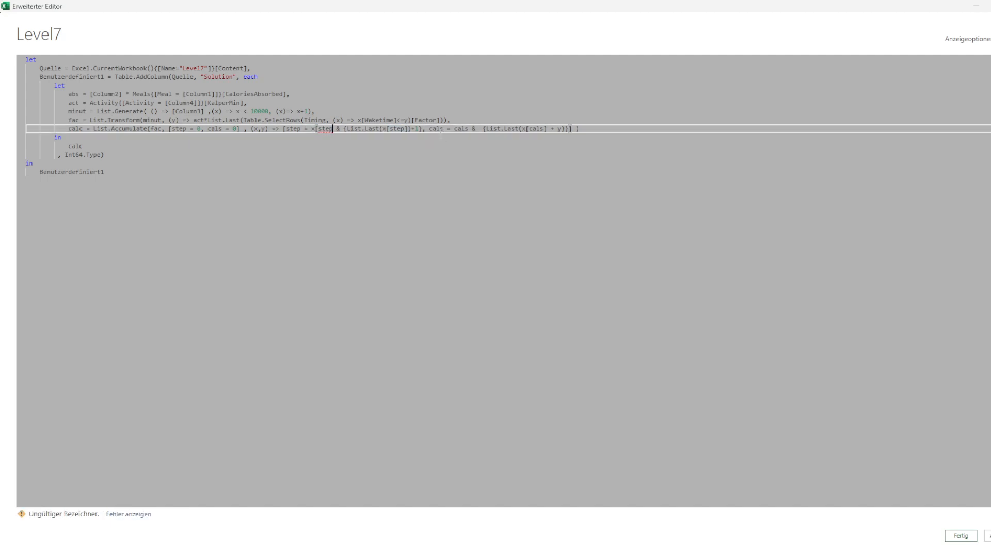
{"action": "type", "text": "]"}
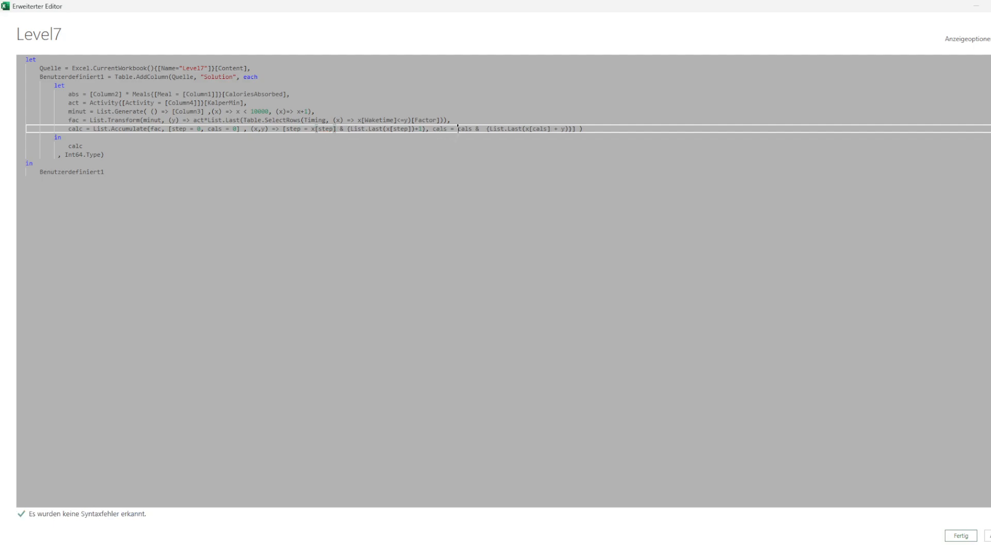
Change the bare cals reference before the & to x[cals] in the accumulator record
{"action": "type", "text": "x["}
{"action": "key", "text": "Right"}
{"action": "key", "text": "Right"}
{"action": "key", "text": "Right"}
{"action": "key", "text": "Right"}
{"action": "type", "text": "]"}
Apply the code and preview the Solution records of the first and third rows
{"action": "left_click", "coordinate": [960, 537]}
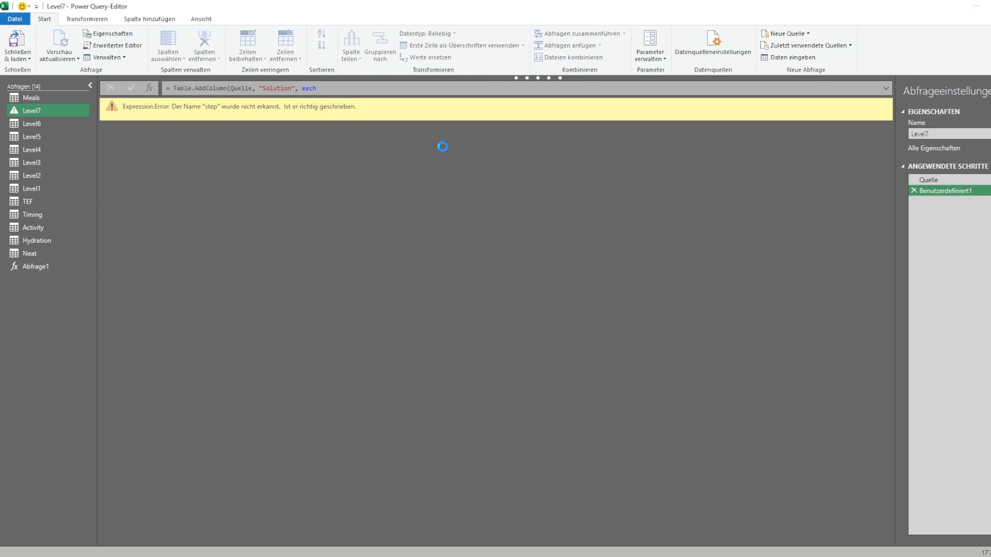
{"action": "left_click", "coordinate": [556, 121]}
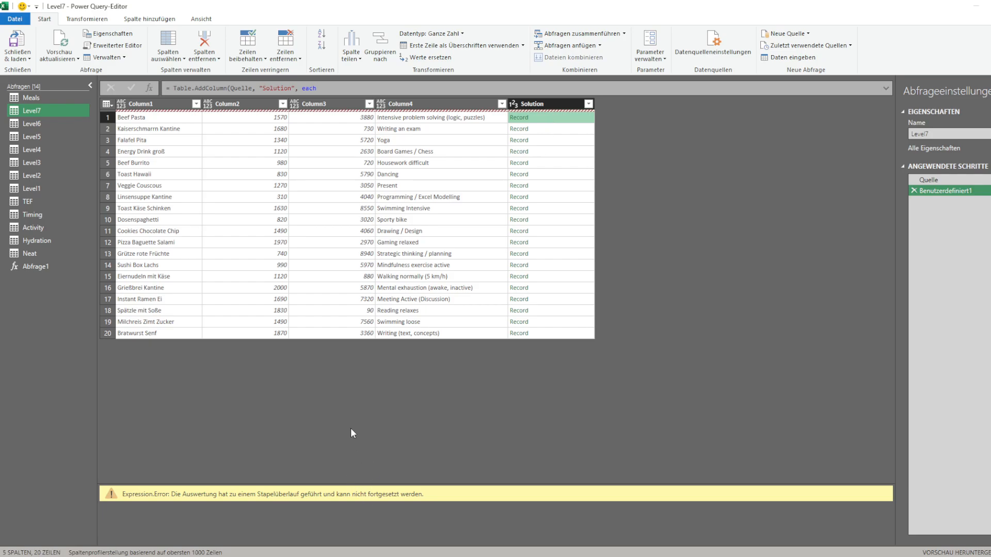
{"action": "left_click", "coordinate": [576, 143]}
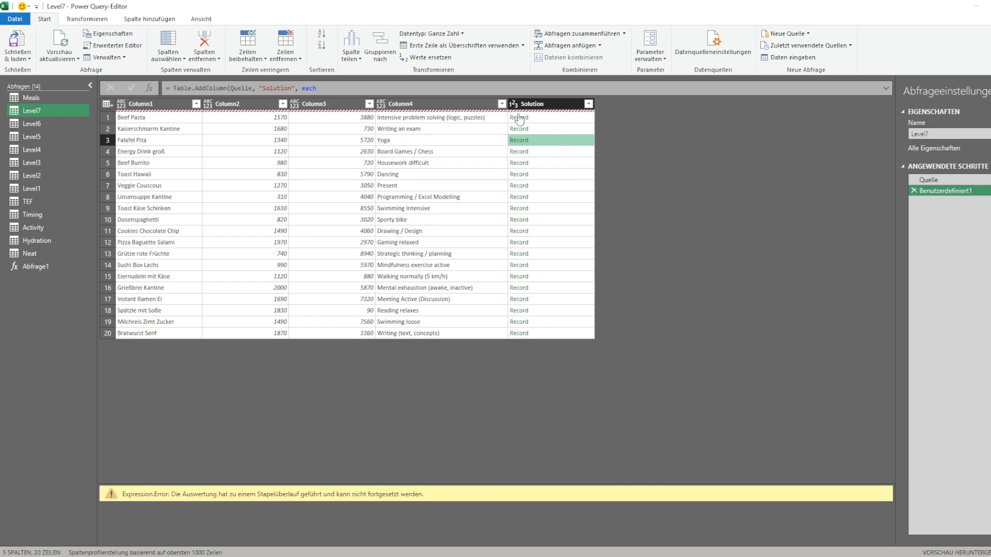
Lower the upper limit in the minut List.Generate condition to 1000, apply it and preview the second row's Solution record
{"action": "left_click", "coordinate": [101, 46]}
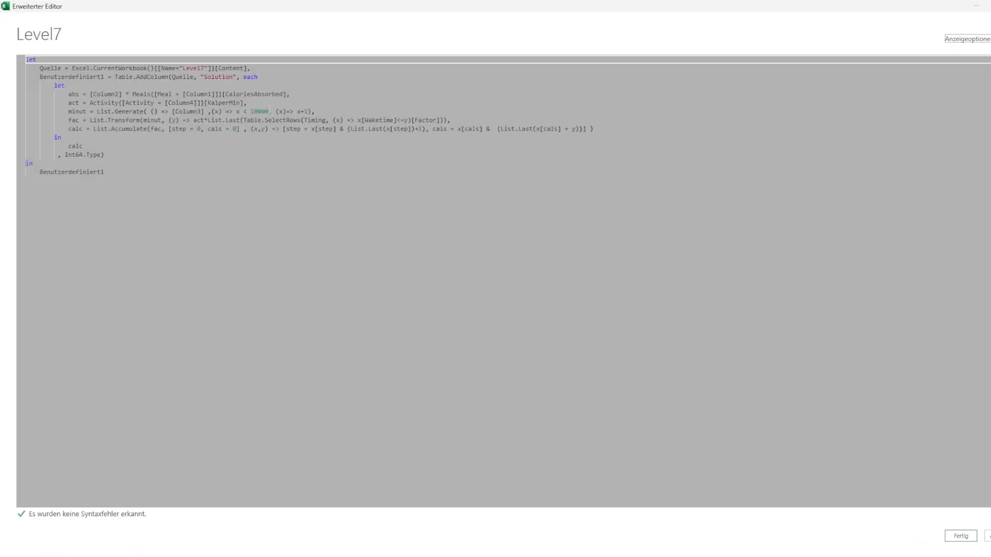
{"action": "mouse_move", "coordinate": [339, 6]}
{"action": "left_mouse_down"}
{"action": "mouse_move", "coordinate": [389, 78]}
{"action": "mouse_move", "coordinate": [622, 314]}
{"action": "mouse_move", "coordinate": [340, 2]}
{"action": "left_mouse_up"}
{"action": "left_click", "coordinate": [268, 120]}
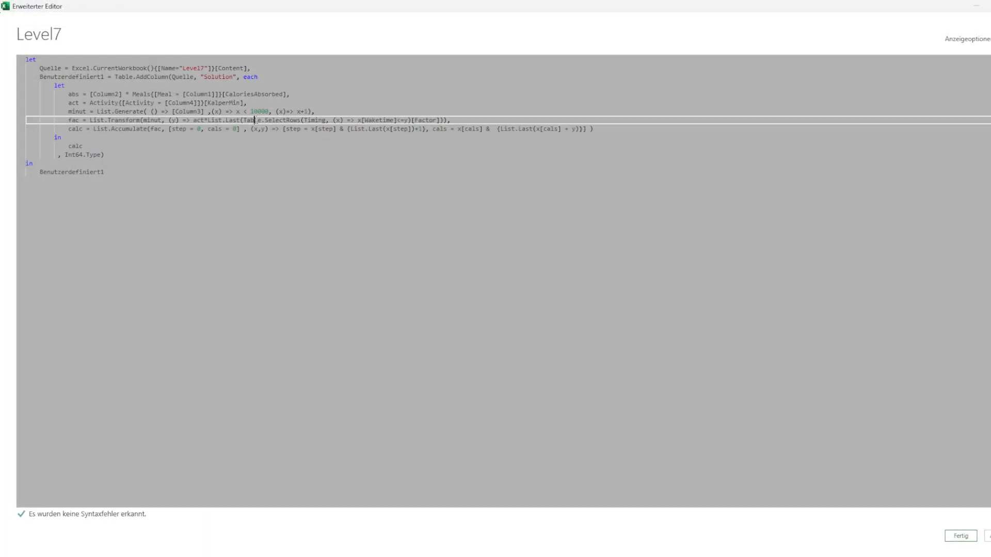
{"action": "left_click", "coordinate": [268, 112]}
{"action": "key", "text": "BackSpace"}
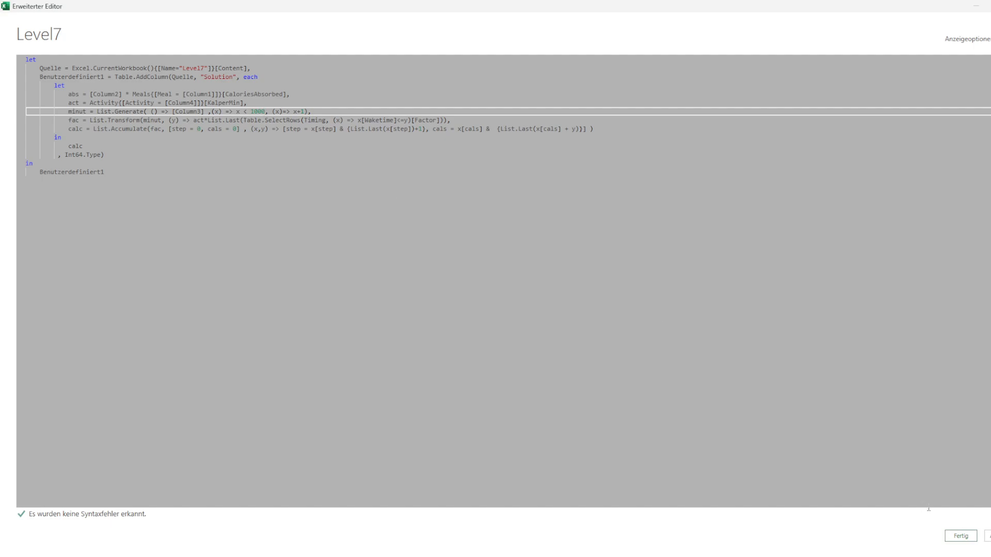
{"action": "left_click", "coordinate": [961, 536]}
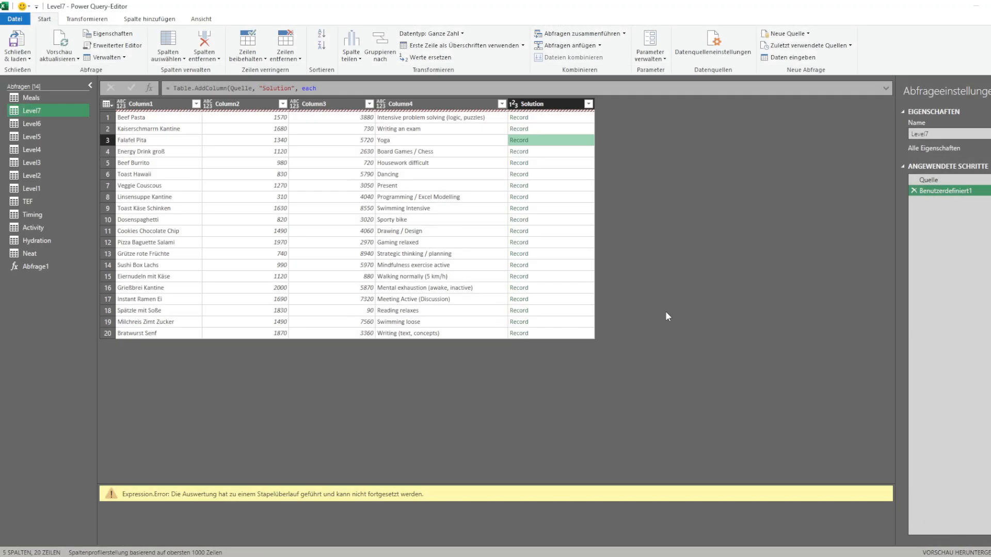
{"action": "left_click", "coordinate": [556, 132]}
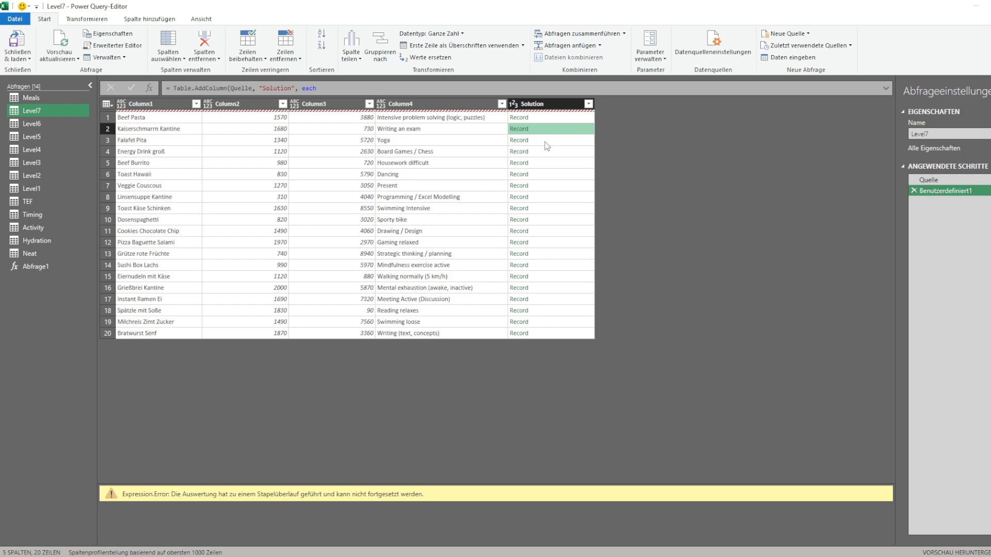
Reopen the Level7 code and reduce the accumulator record's step field to the plain expression x[step]+1
{"action": "left_click", "coordinate": [114, 46]}
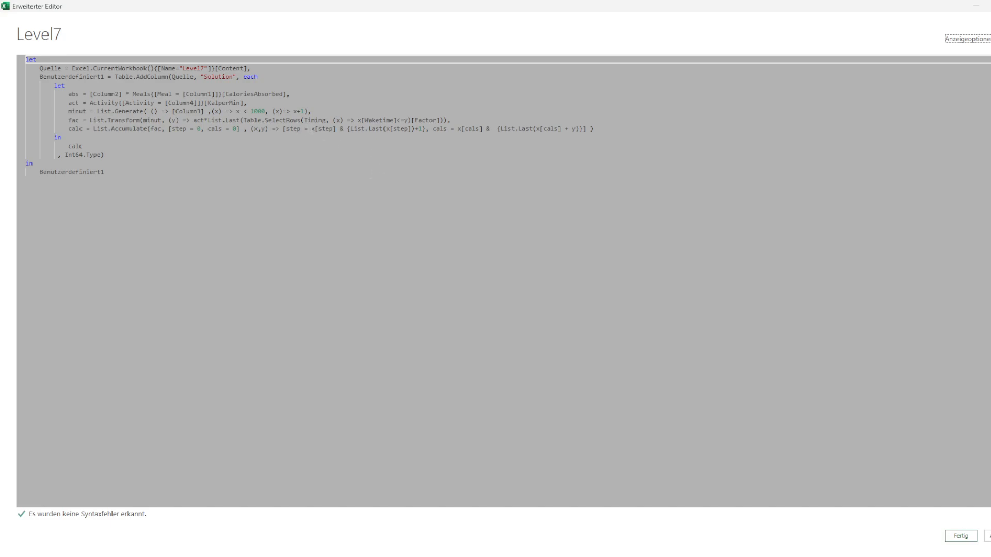
{"action": "left_click", "coordinate": [314, 129]}
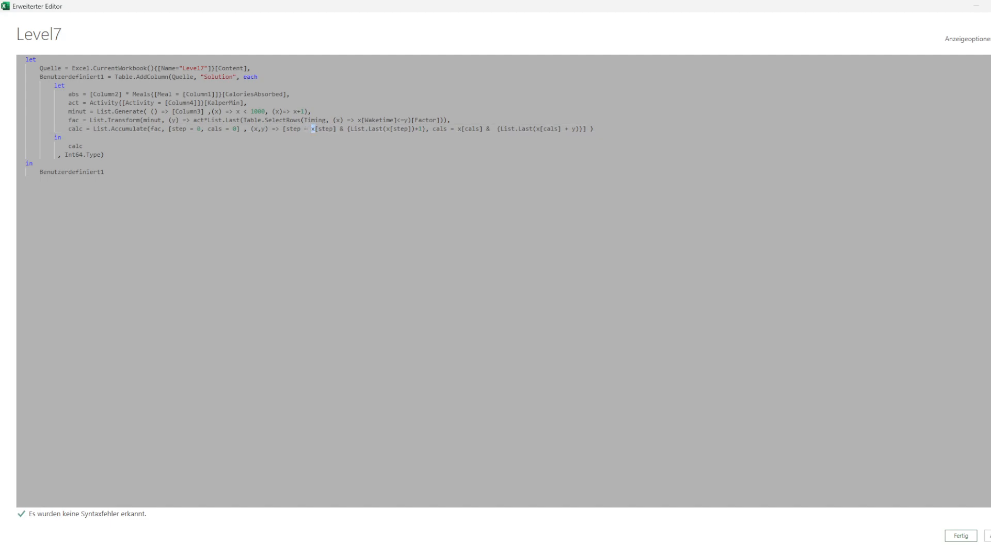
{"action": "left_click_drag", "start_coordinate": [312, 129], "coordinate": [387, 129]}
{"action": "key", "text": "BackSpace"}
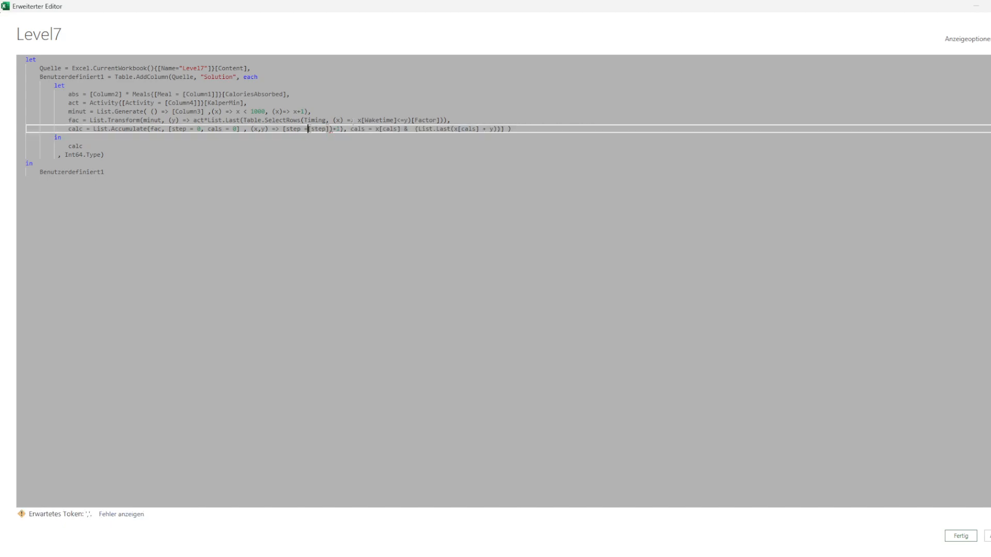
{"action": "type", "text": "x"}
{"action": "left_click", "coordinate": [346, 129]}
{"action": "key", "text": "BackSpace"}
{"action": "key", "text": "Delete"}
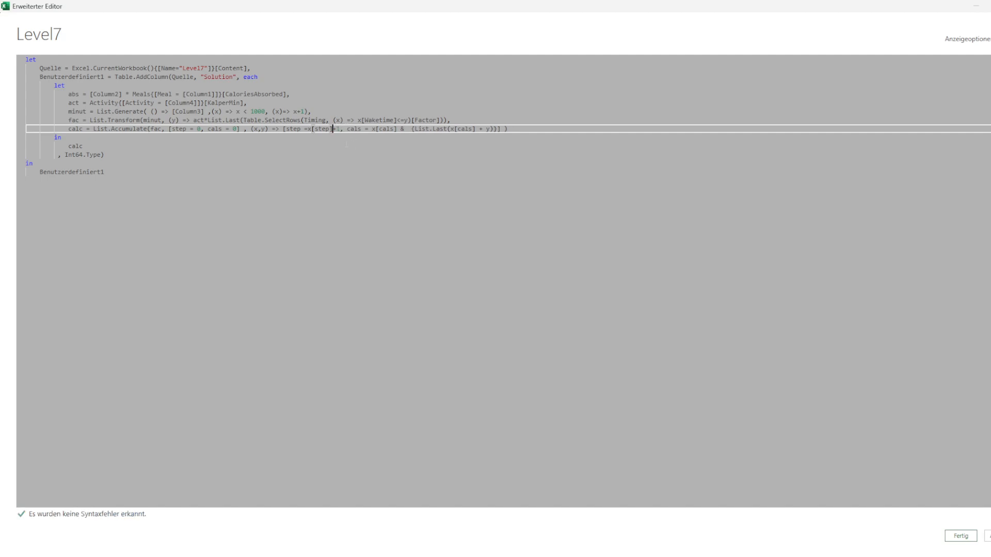
Reduce the accumulator record's cals field to the plain expression x[cals] + y
{"action": "left_click_drag", "start_coordinate": [372, 129], "coordinate": [447, 129]}
{"action": "key", "text": "BackSpace"}
{"action": "left_click", "coordinate": [408, 129]}
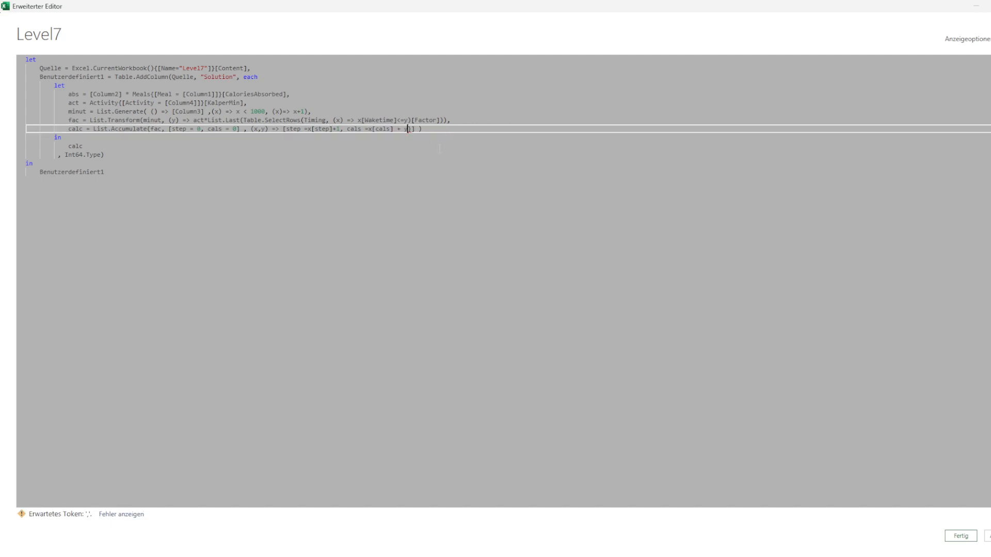
{"action": "key", "text": "Delete"}
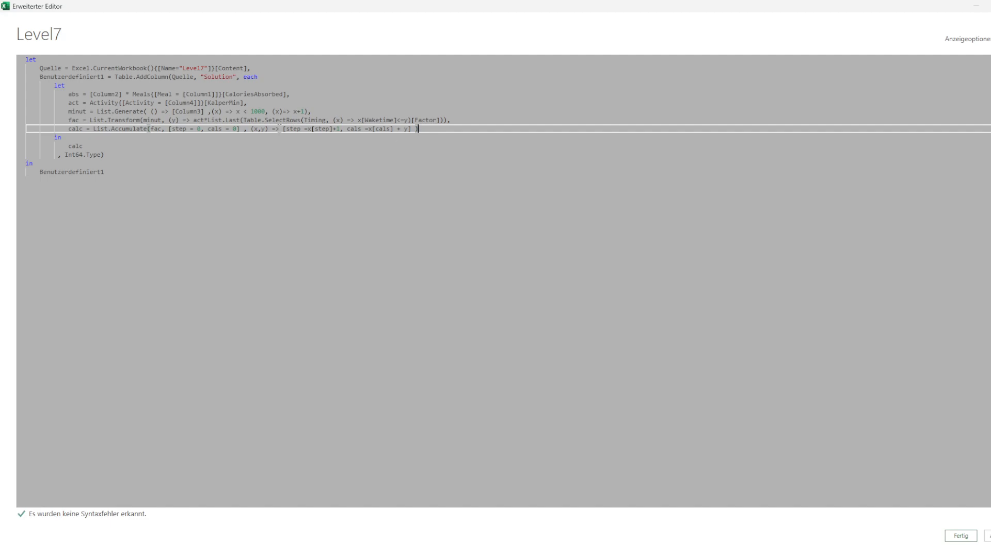
Insert let start = before the accumulator's result record
{"action": "type", "text": "let str"}
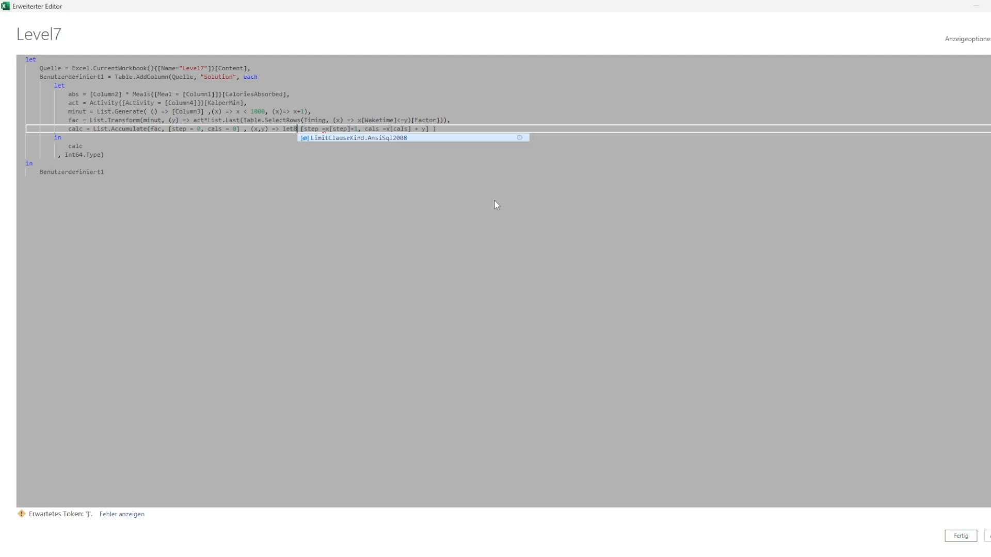
{"action": "key", "text": "BackSpace"}
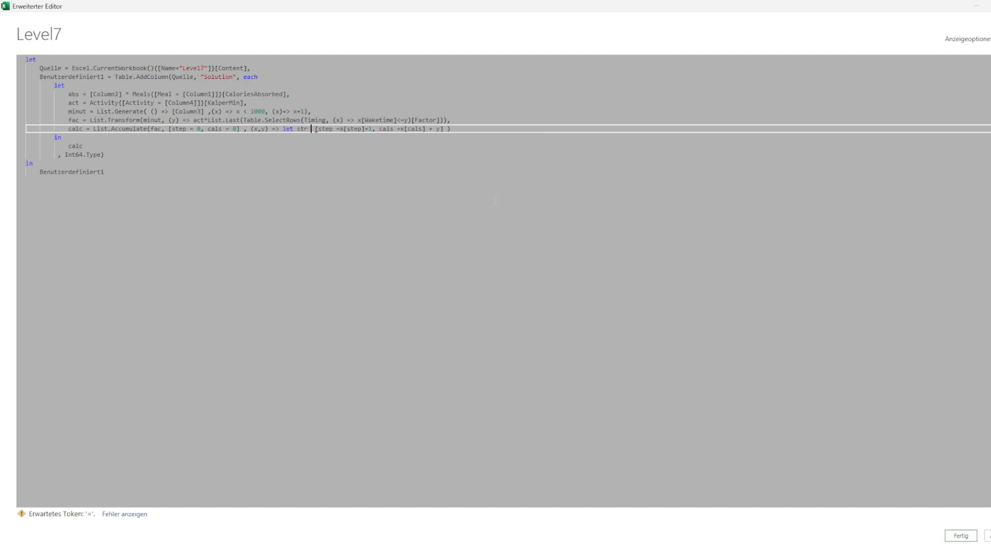
{"action": "type", "text": "art ="}
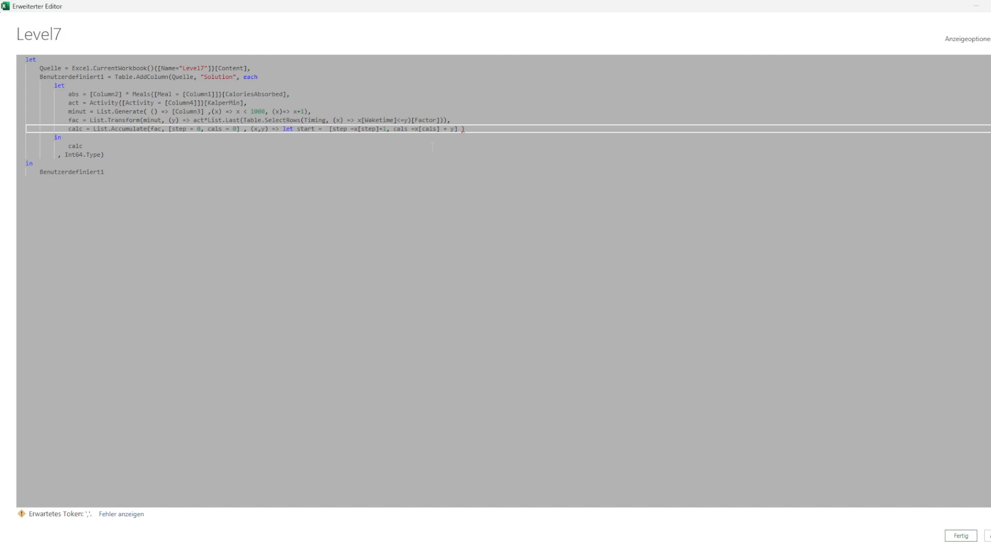
Put the let start expression on its own line below (x,y) => and add blank lines before the closing parenthesis
{"action": "key", "text": "Return"}
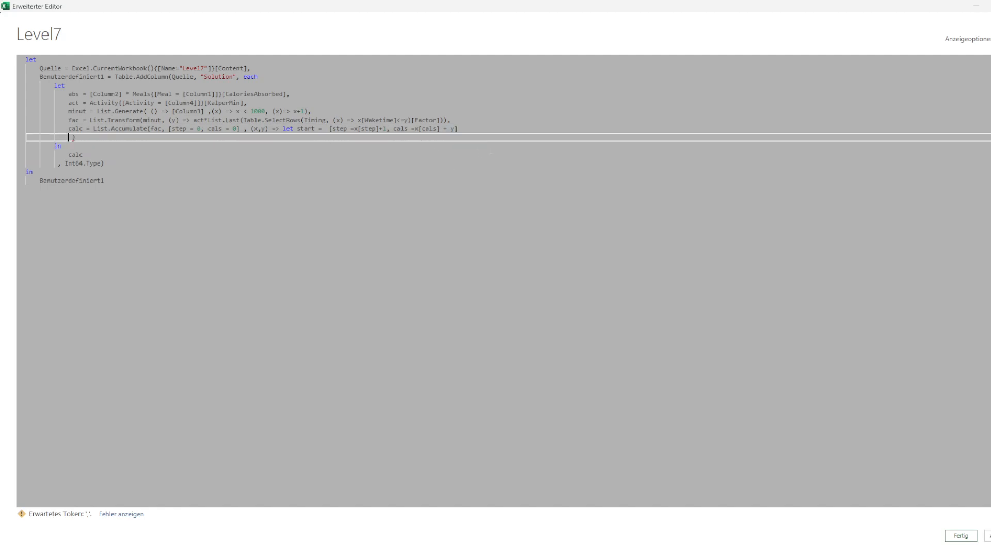
{"action": "left_click", "coordinate": [284, 129]}
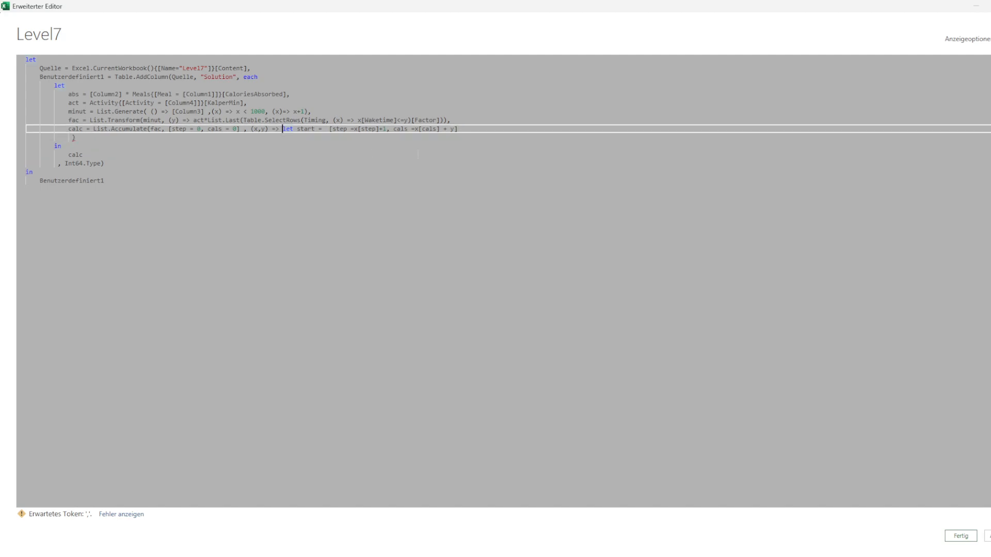
{"action": "key", "text": "Return"}
{"action": "key", "text": "Down"}
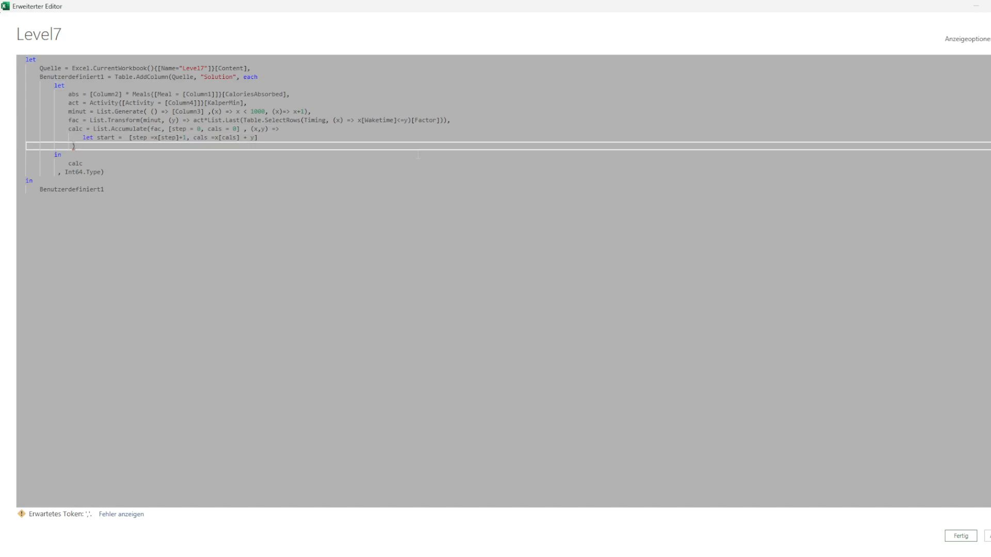
{"action": "key", "text": "Return"}
{"action": "key", "text": "Return"}
{"action": "key", "text": "Up"}
{"action": "key", "text": "Up"}
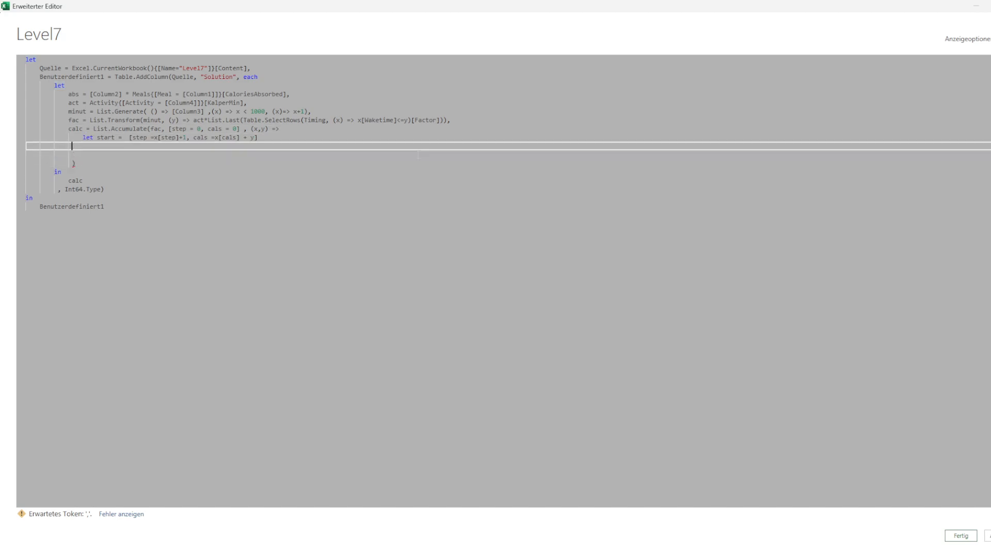
Close the accumulator's let block with in start and put let, the start expression, in and start on separate lines
{"action": "type", "text": "in start"}
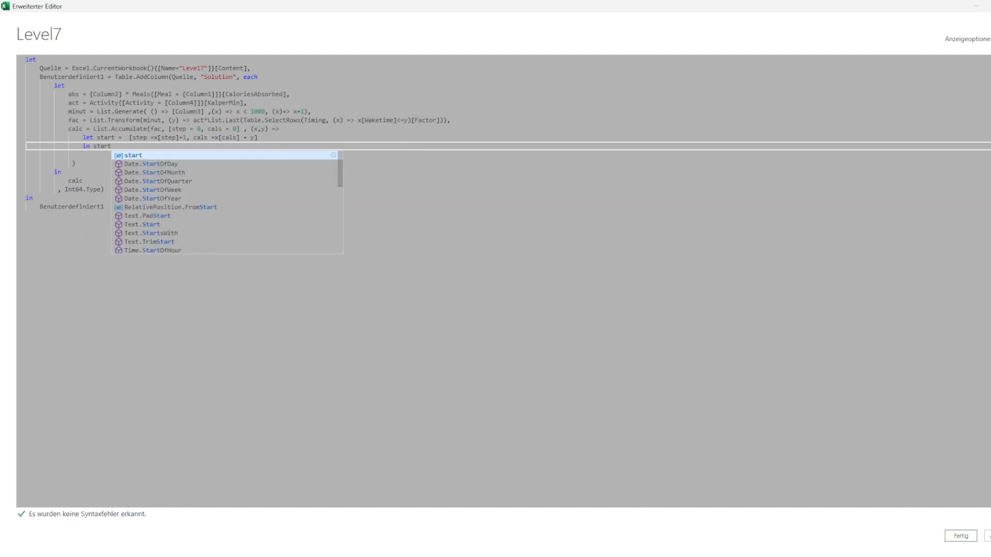
{"action": "left_click_drag", "start_coordinate": [98, 138], "coordinate": [101, 138]}
{"action": "key", "text": "Left"}
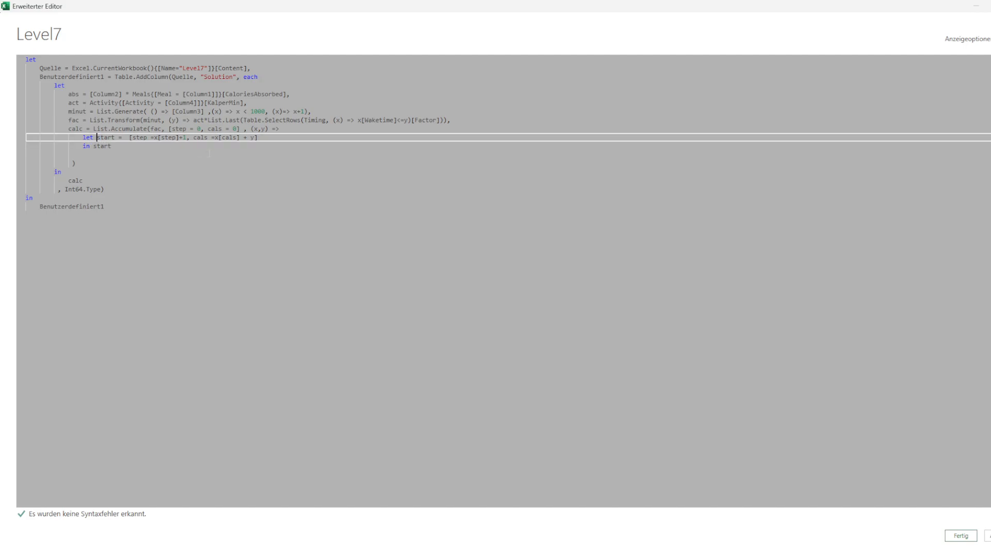
{"action": "key", "text": "Return"}
{"action": "key", "text": "Down"}
{"action": "key", "text": "Left"}
{"action": "key", "text": "Return"}
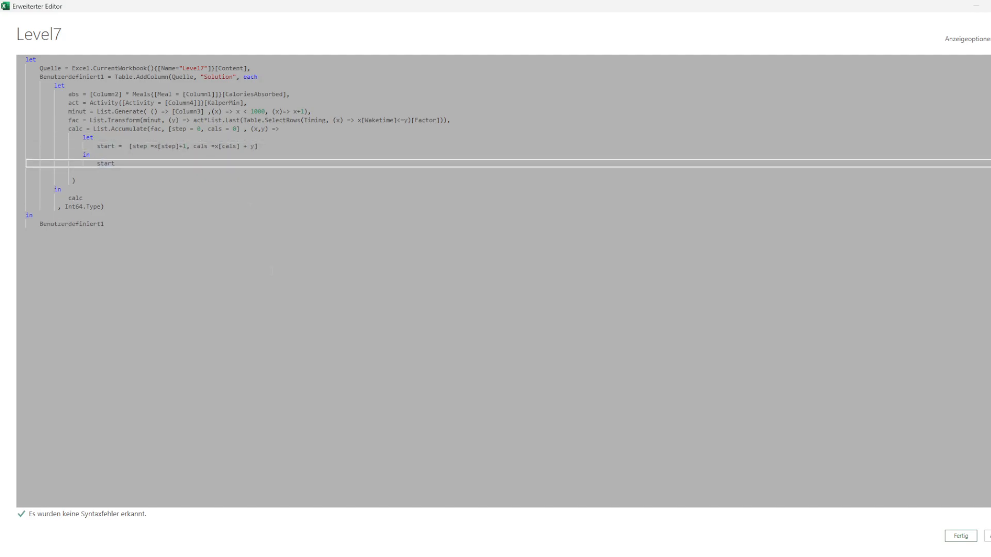
Apply the Level7 code and inspect the Solution record in the Falafel Pita row
{"action": "left_click", "coordinate": [959, 537]}
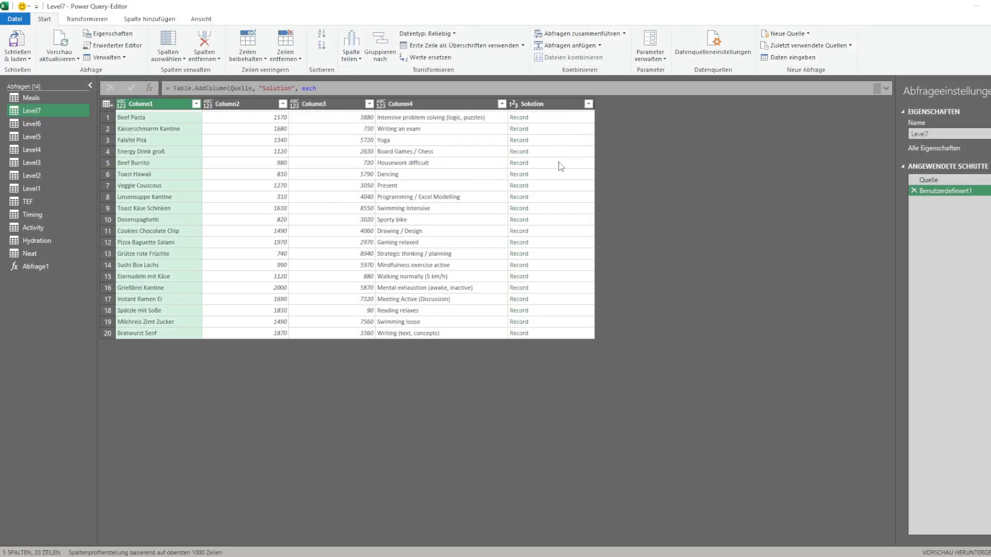
{"action": "left_click", "coordinate": [559, 141]}
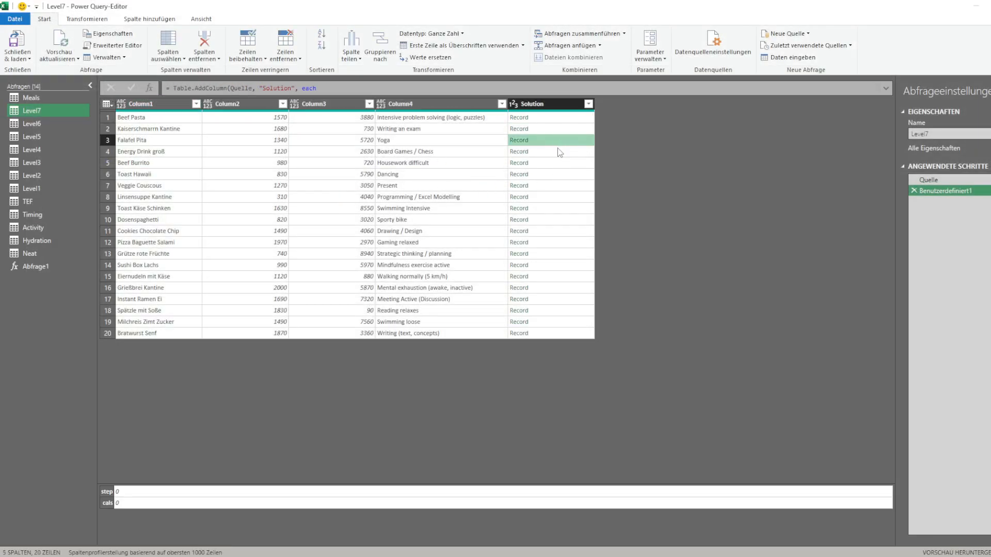
{"action": "left_click", "coordinate": [556, 118]}
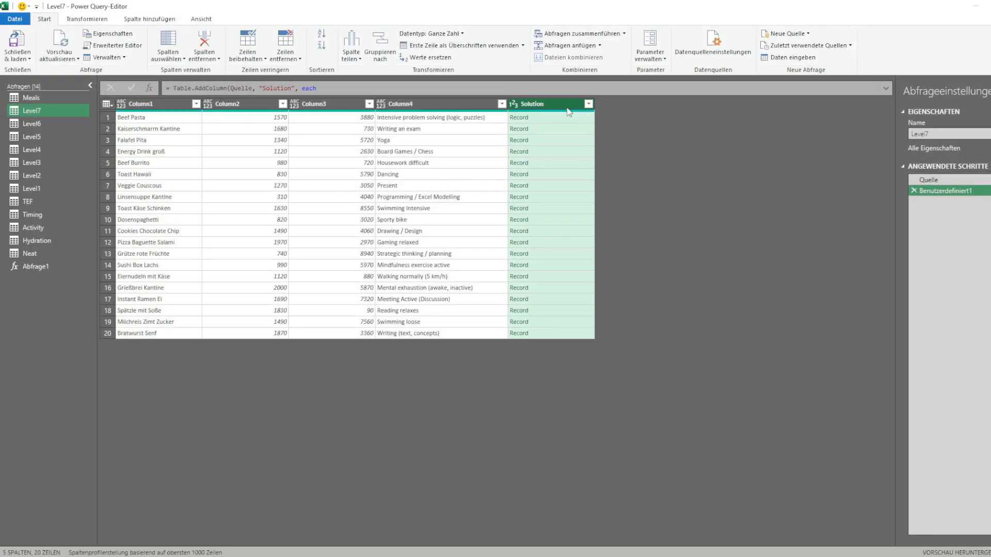
Try an upper limit of 10000 in the minut List.Generate condition and preview the Solution record in row 2
{"action": "left_click", "coordinate": [113, 46]}
{"action": "left_click", "coordinate": [254, 111]}
{"action": "type", "text": "0000, (x)=> x+1),"}
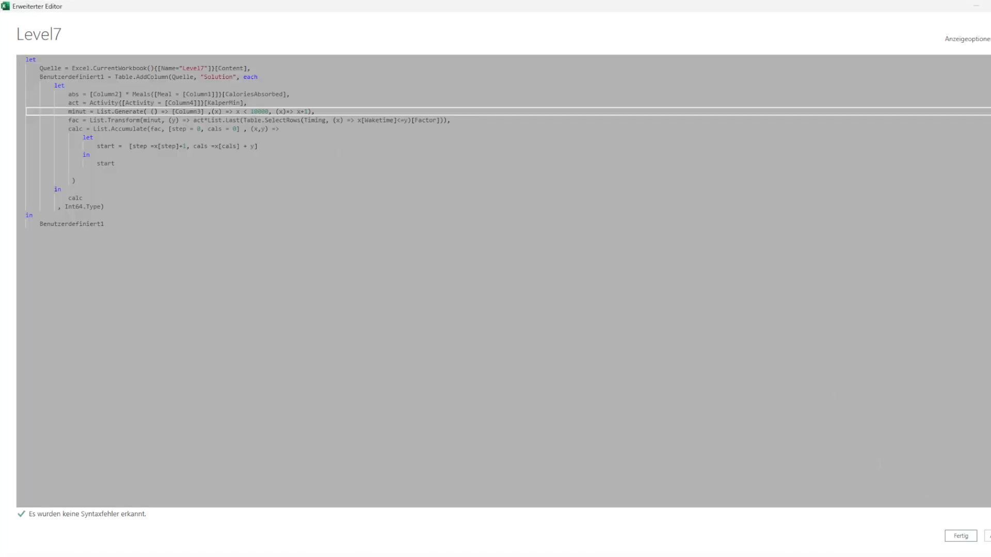
{"action": "left_click", "coordinate": [950, 535]}
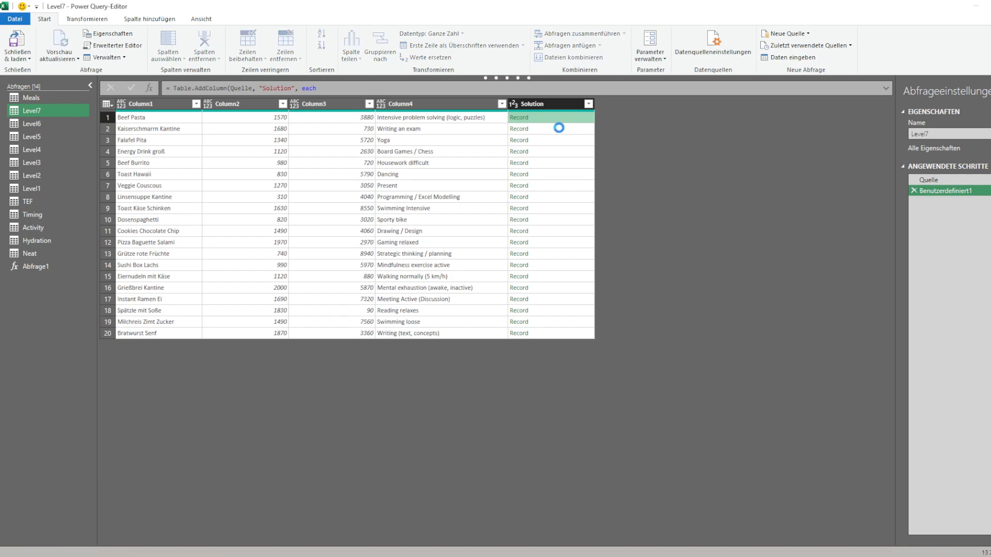
{"action": "left_click", "coordinate": [560, 129]}
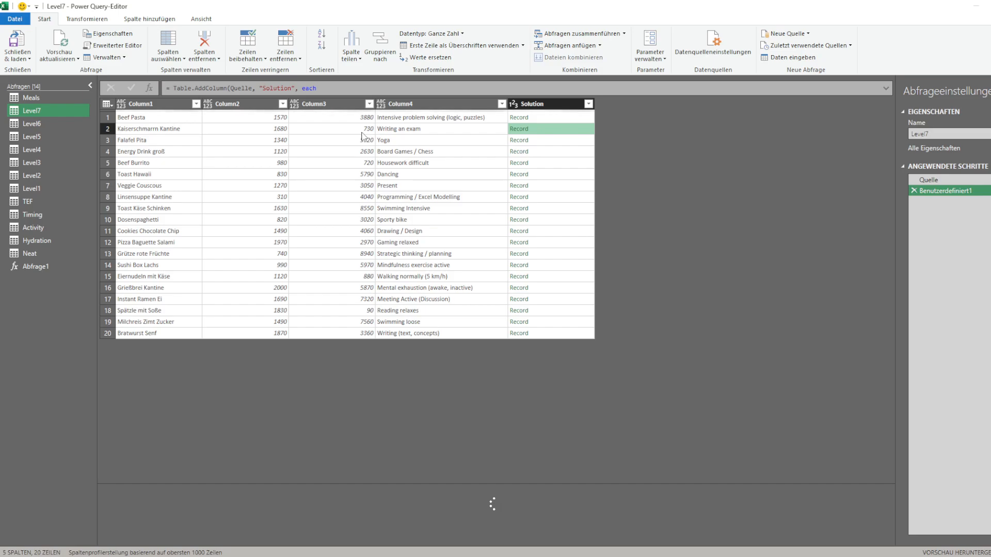
Reopen the Level7 code and replace the limit in the minut List.Generate condition with [Column3]
{"action": "left_click", "coordinate": [114, 46]}
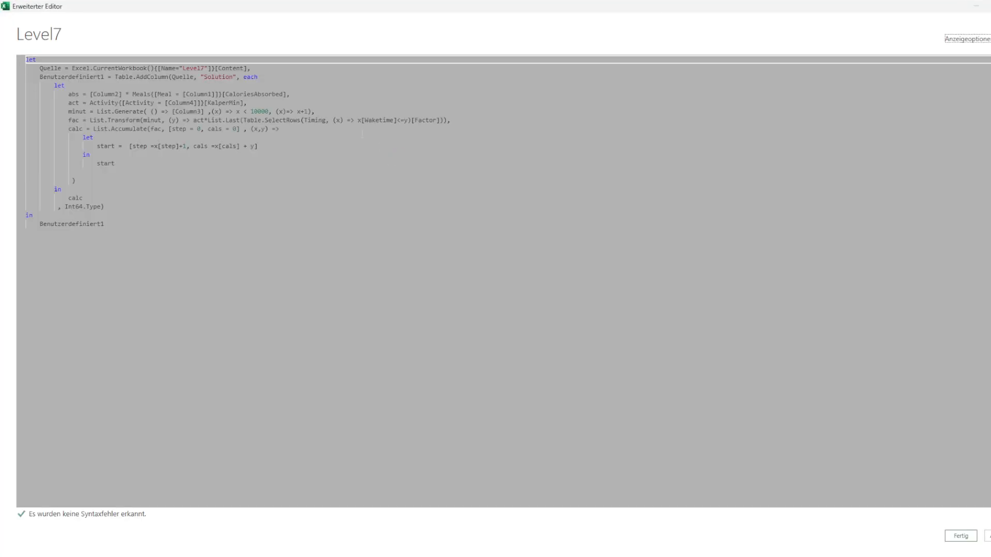
{"action": "double_click", "coordinate": [267, 112]}
{"action": "double_click", "coordinate": [199, 112]}
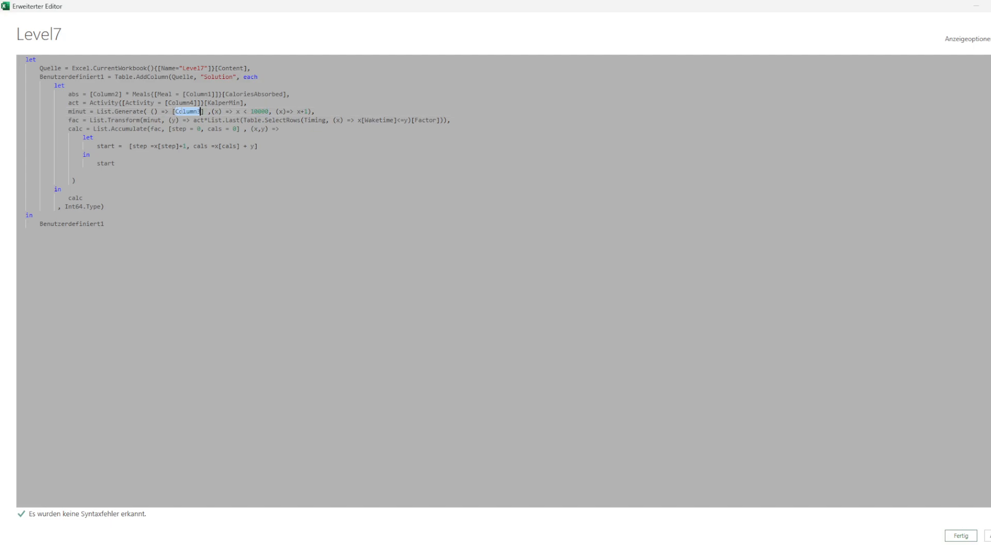
{"action": "left_click", "coordinate": [176, 112]}
{"action": "double_click", "coordinate": [201, 112]}
{"action": "left_click", "coordinate": [174, 112]}
{"action": "left_click", "coordinate": [208, 111], "text": "shift"}
{"action": "double_click", "coordinate": [268, 111]}
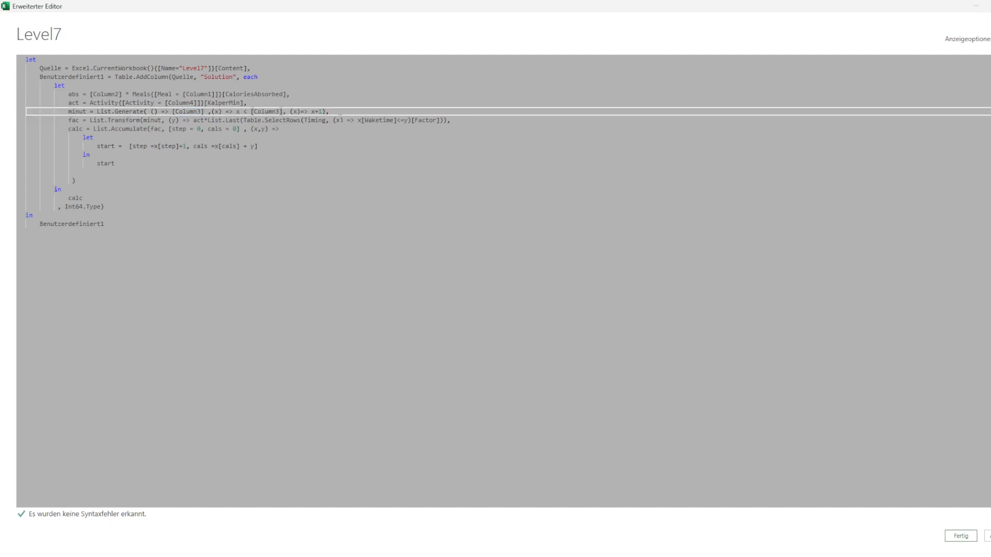
Extend the minut limit to [Column3]+2000, apply the code and preview the Beef Pasta row's Solution record
{"action": "type", "text": "+10"}
{"action": "key", "text": "BackSpace"}
{"action": "key", "text": "BackSpace"}
{"action": "type", "text": "2000"}
{"action": "left_click", "coordinate": [952, 536]}
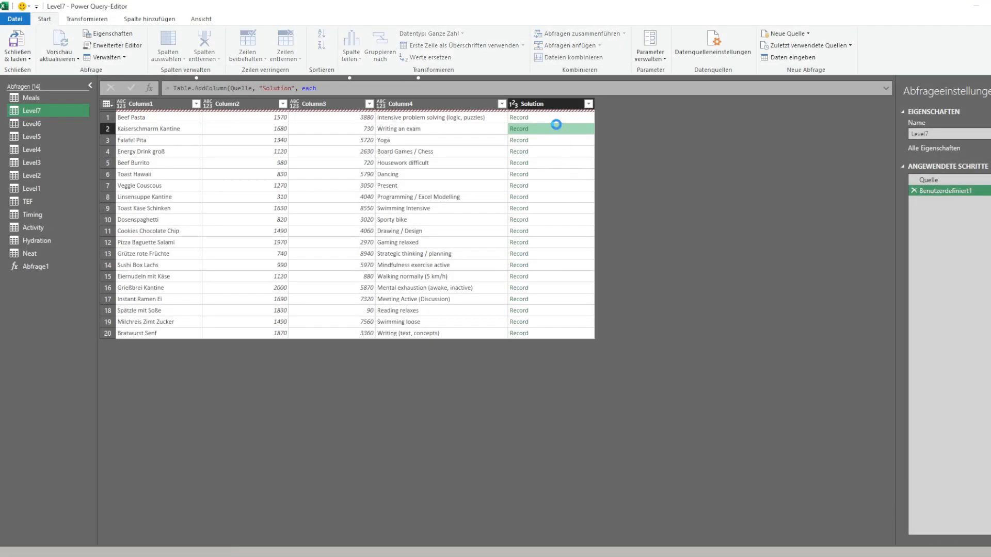
{"action": "left_click", "coordinate": [552, 121]}
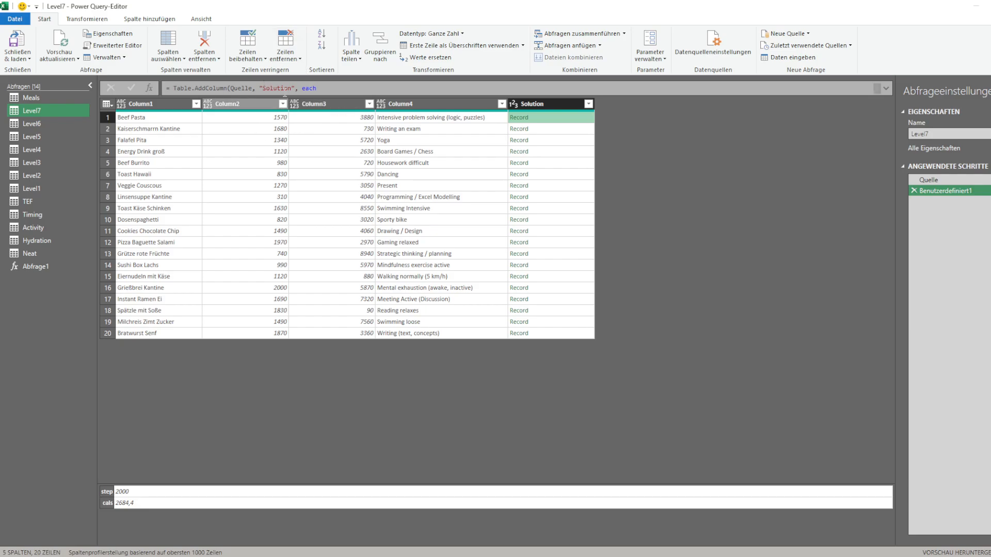
Reopen the Level7 code and add a new line below the start expression in the accumulator's let block
{"action": "left_click", "coordinate": [121, 48]}
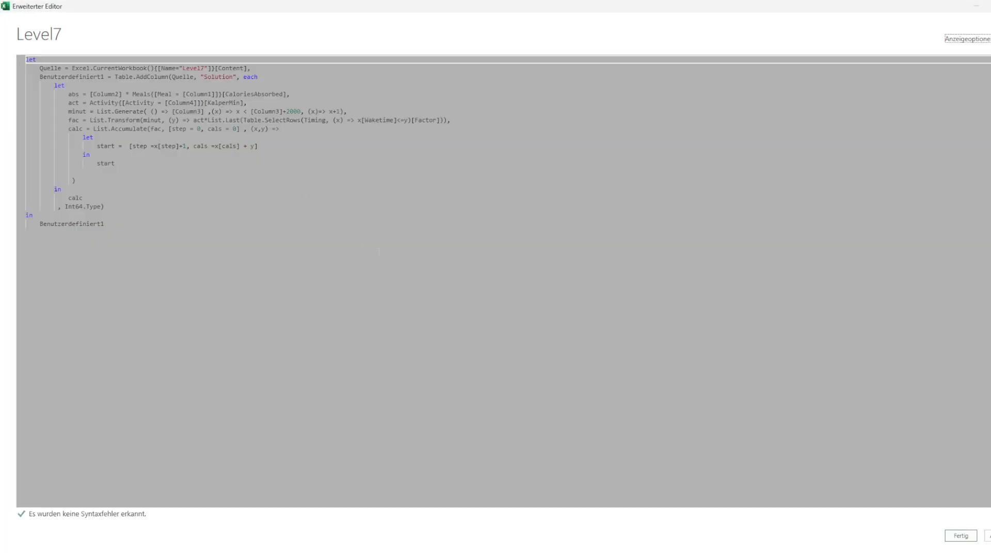
{"action": "left_click", "coordinate": [273, 147]}
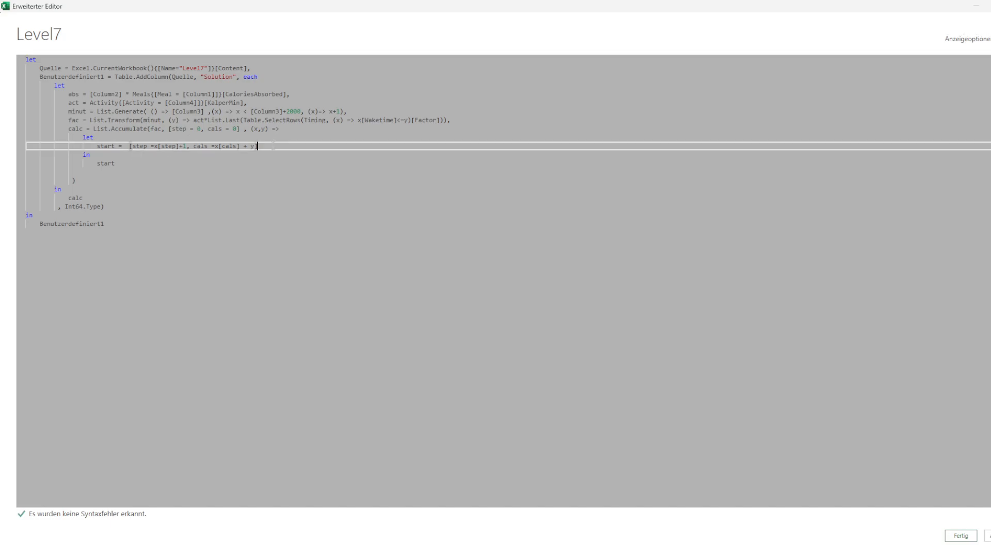
{"action": "type", "text": ","}
{"action": "key", "text": "Return"}
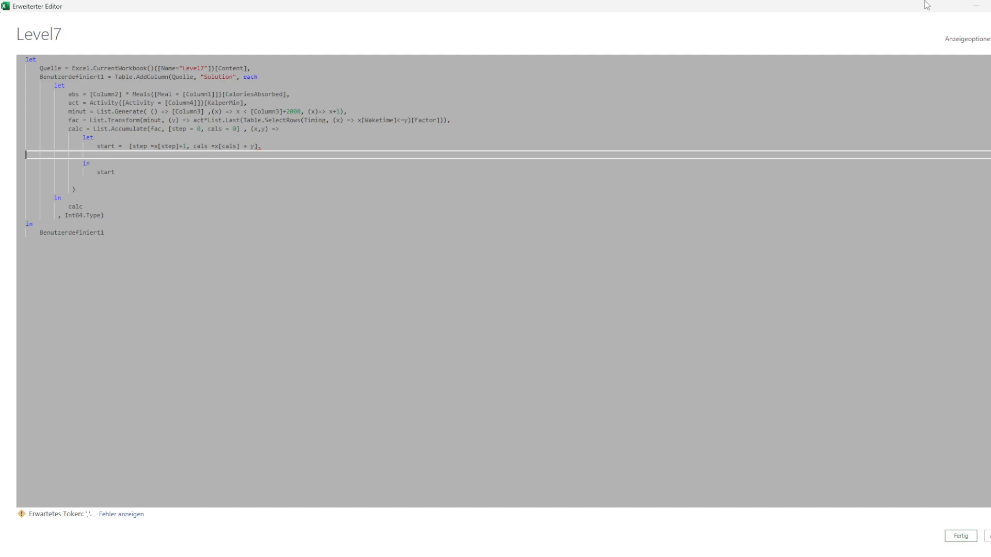
{"action": "key", "text": "Up"}
{"action": "key", "text": "End"}
{"action": "key", "text": "BackSpace"}
{"action": "key", "text": "Return"}
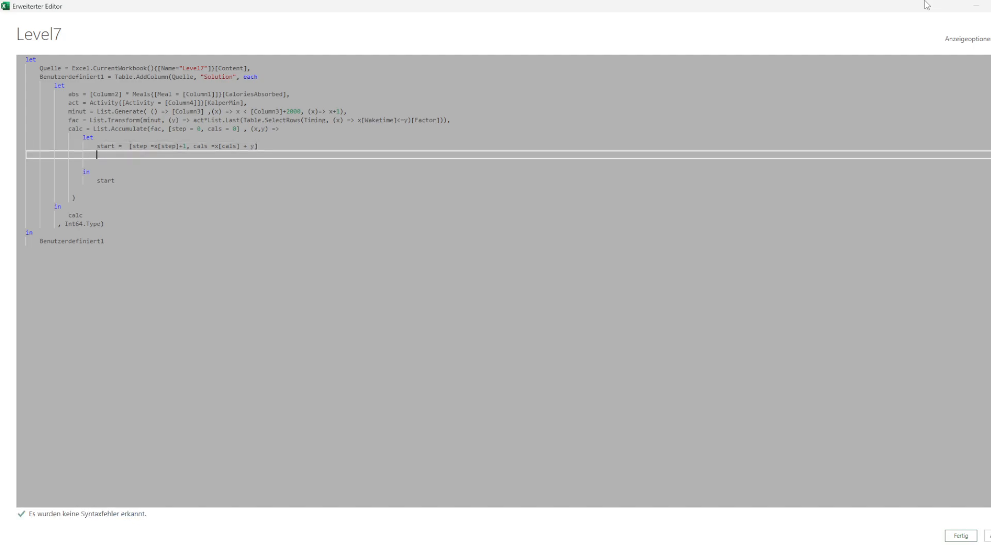
Begin a check variable with if start[] on the new line and end the start expression with a comma
{"action": "type", "text": "check "}
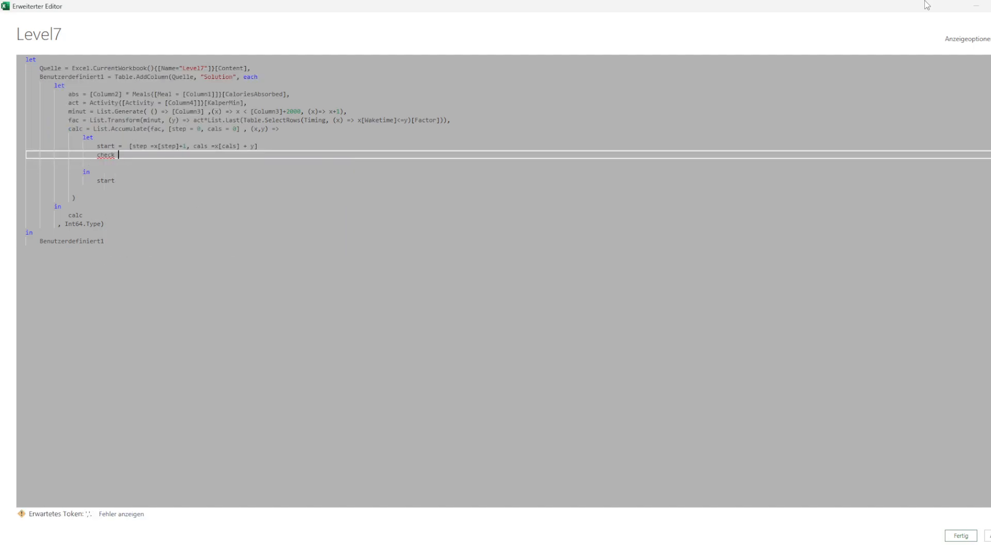
{"action": "type", "text": "= if start["}
{"action": "key", "text": "Up"}
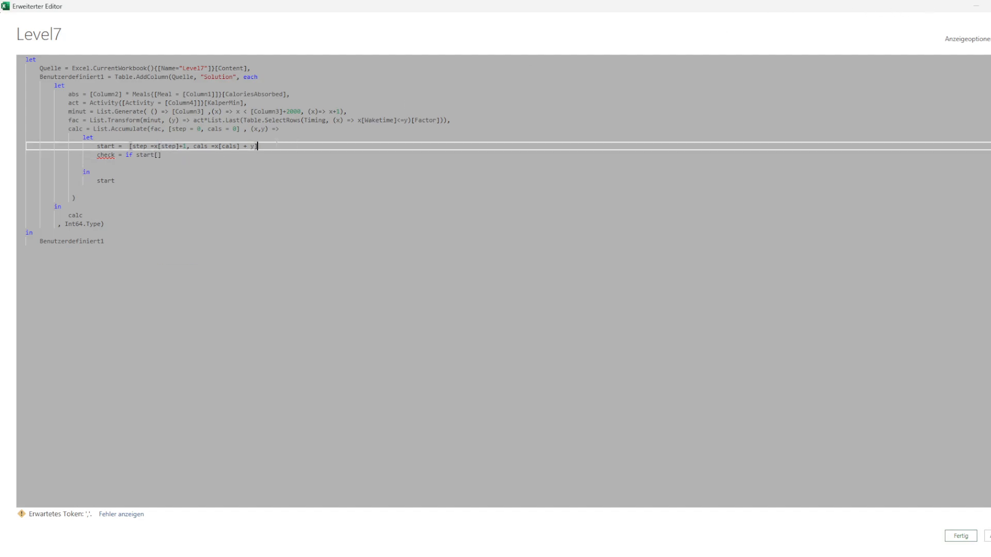
{"action": "key", "text": "Down"}
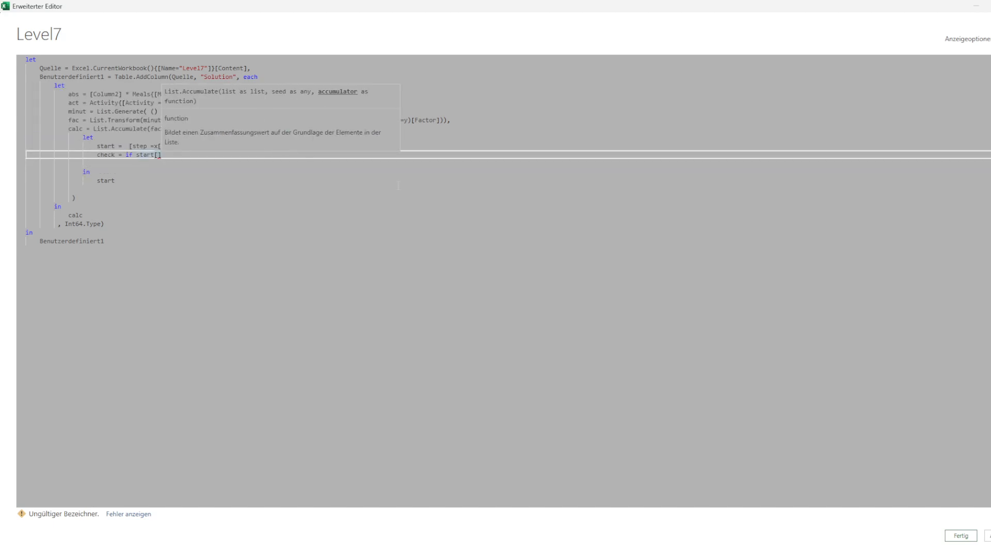
{"action": "key", "text": "Down"}
{"action": "key", "text": "Down"}
{"action": "key", "text": "Up"}
{"action": "key", "text": "Up"}
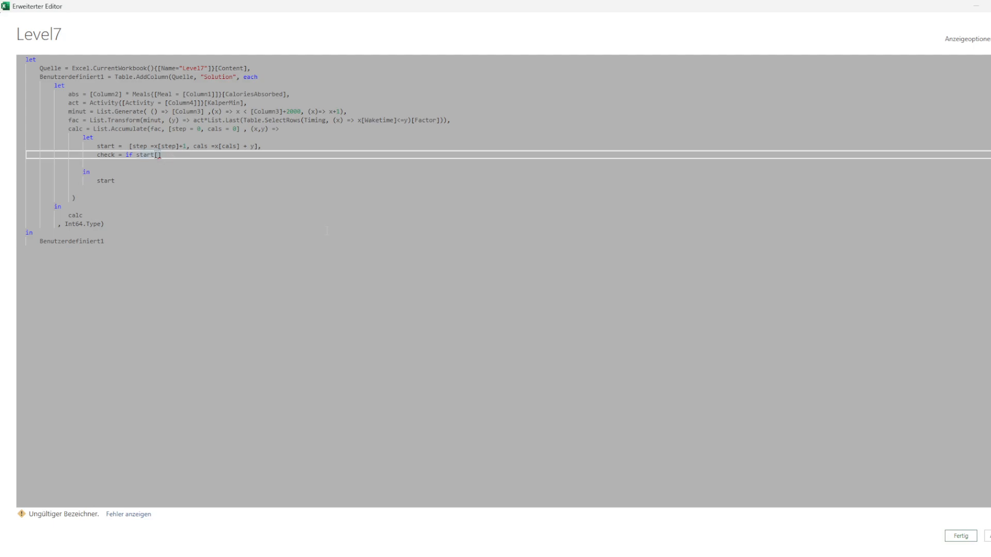
Complete the check expression as if start[cals]>= abs then start[step] else start
{"action": "type", "text": "cals]"}
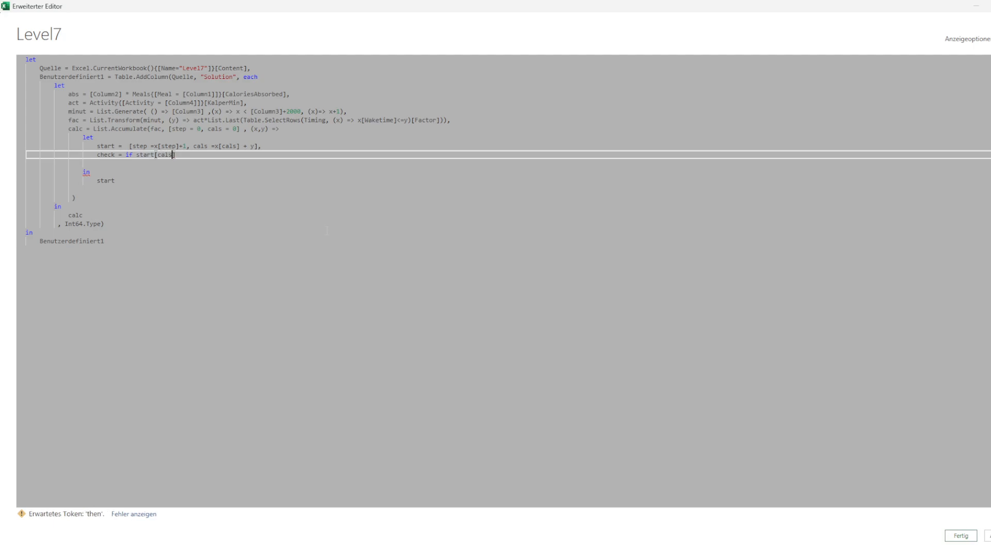
{"action": "type", "text": ">"}
{"action": "type", "text": "= abs then"}
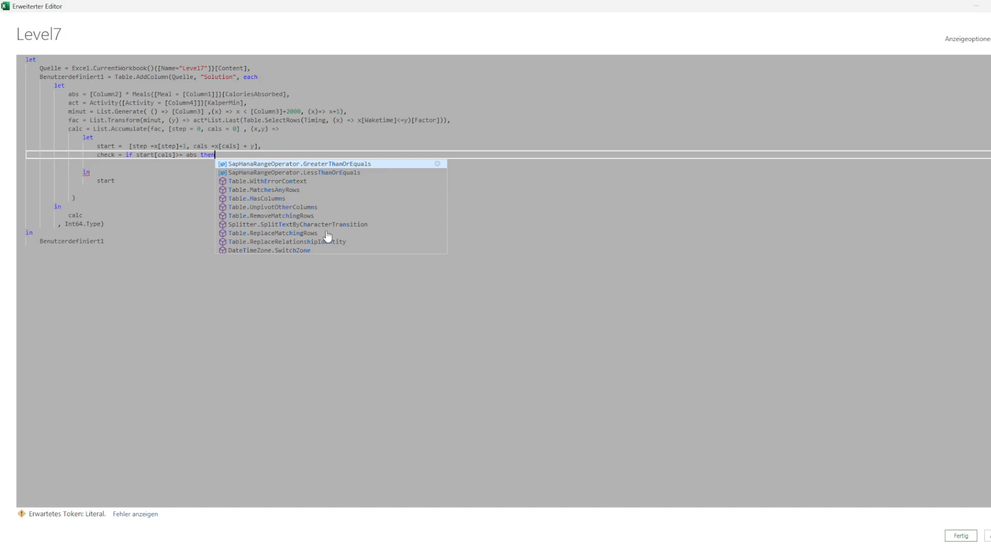
{"action": "type", "text": " start[step"}
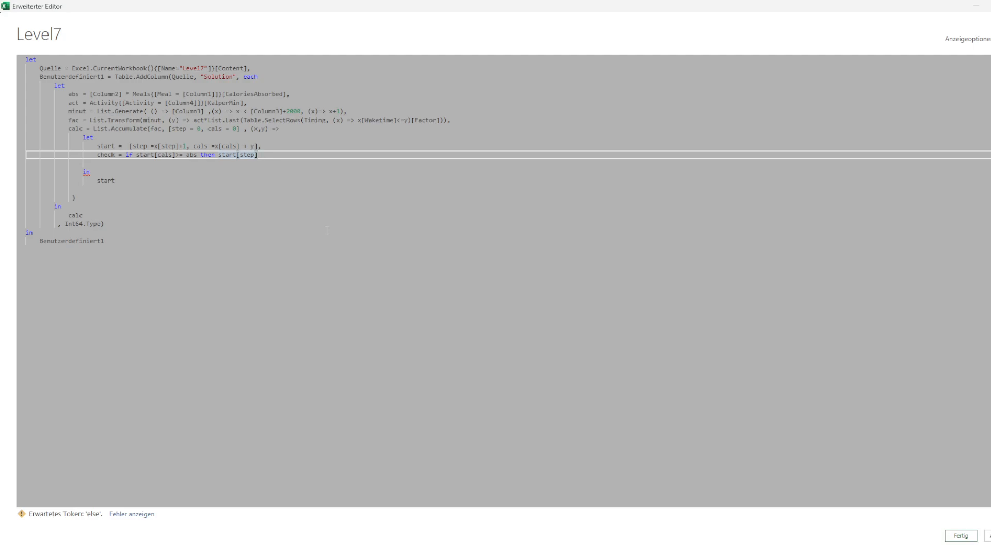
{"action": "type", "text": "] else start"}
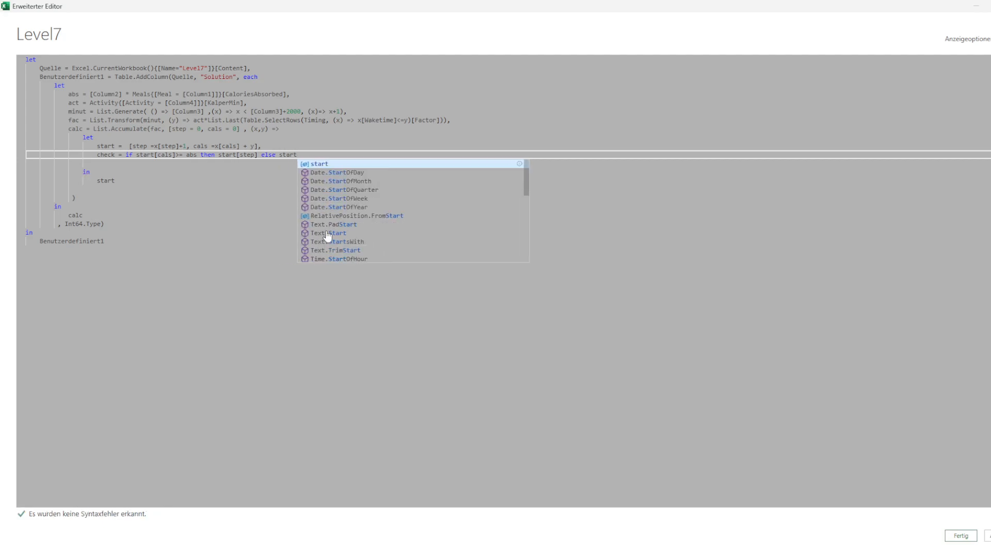
{"action": "key", "text": "Escape"}
Replace start with check as the returned result of the accumulator's let block
{"action": "key", "text": "Up"}
{"action": "key", "text": "Up"}
{"action": "key", "text": "Up"}
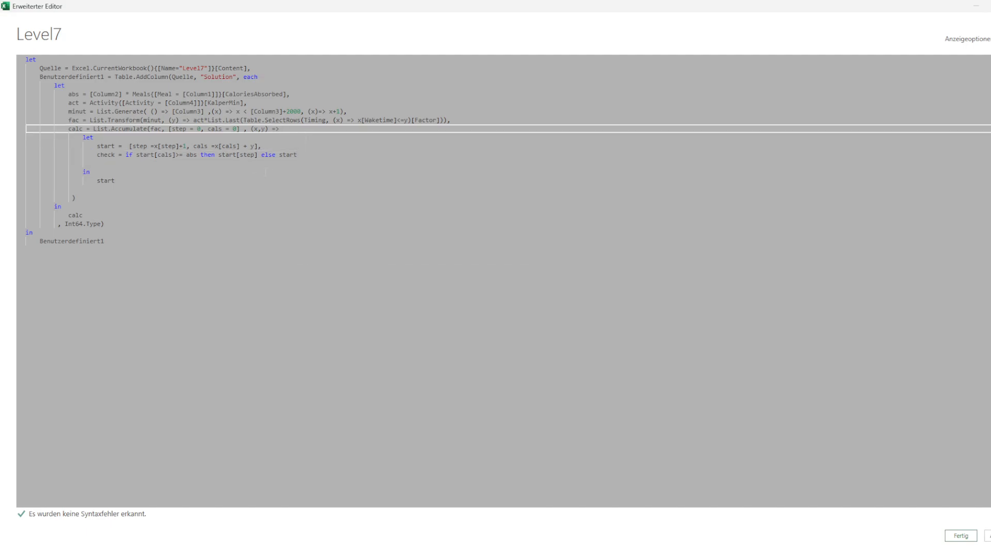
{"action": "key", "text": "Down"}
{"action": "key", "text": "Down"}
{"action": "key", "text": "Down"}
{"action": "key", "text": "Home"}
{"action": "key", "text": "ctrl+shift+Right"}
{"action": "key", "text": "ctrl+c"}
{"action": "key", "text": "Down"}
{"action": "key", "text": "Down"}
{"action": "key", "text": "Down"}
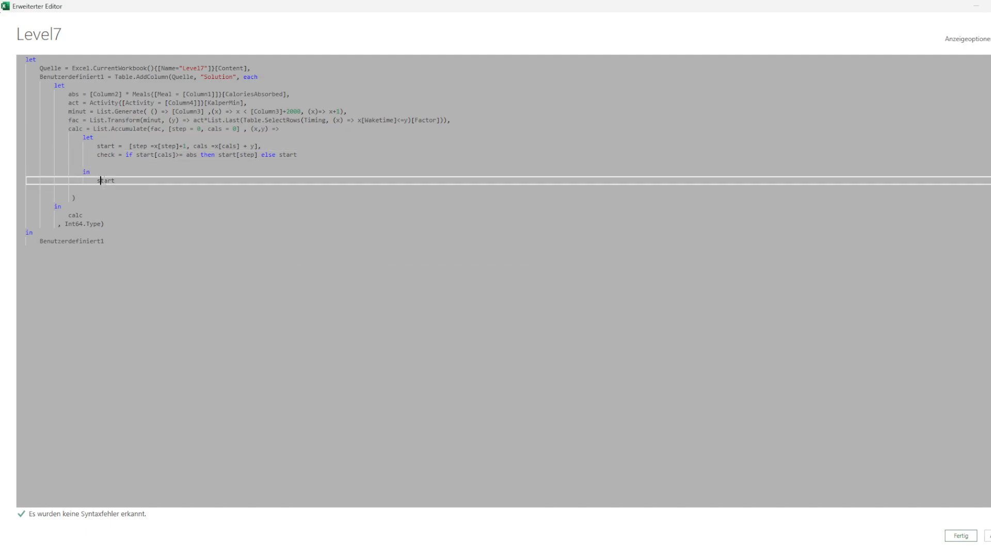
{"action": "key", "text": "ctrl+shift+Left"}
{"action": "key", "text": "ctrl+v"}
Insert the condition if x is record then after (x,y) => in List.Accumulate
{"action": "left_click", "coordinate": [297, 130]}
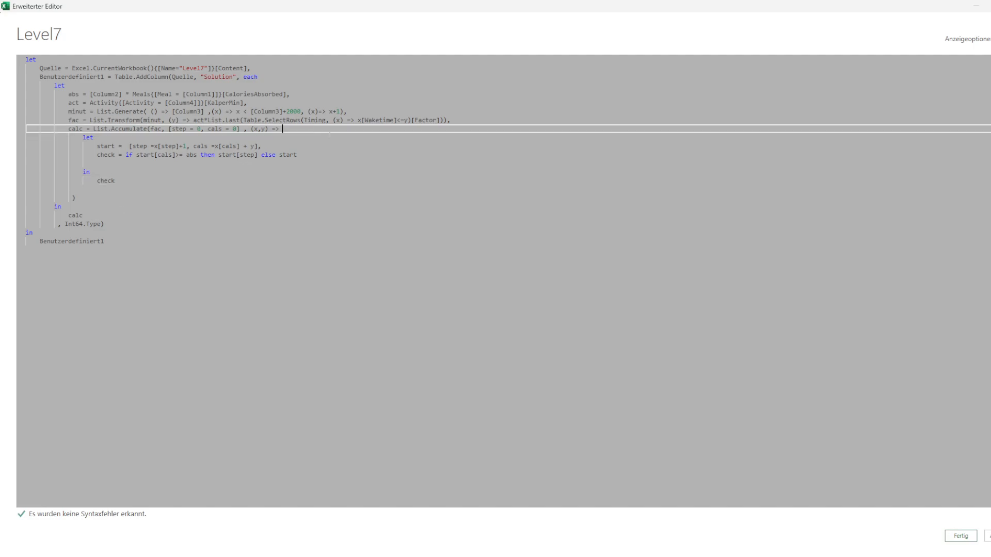
{"action": "type", "text": "if "}
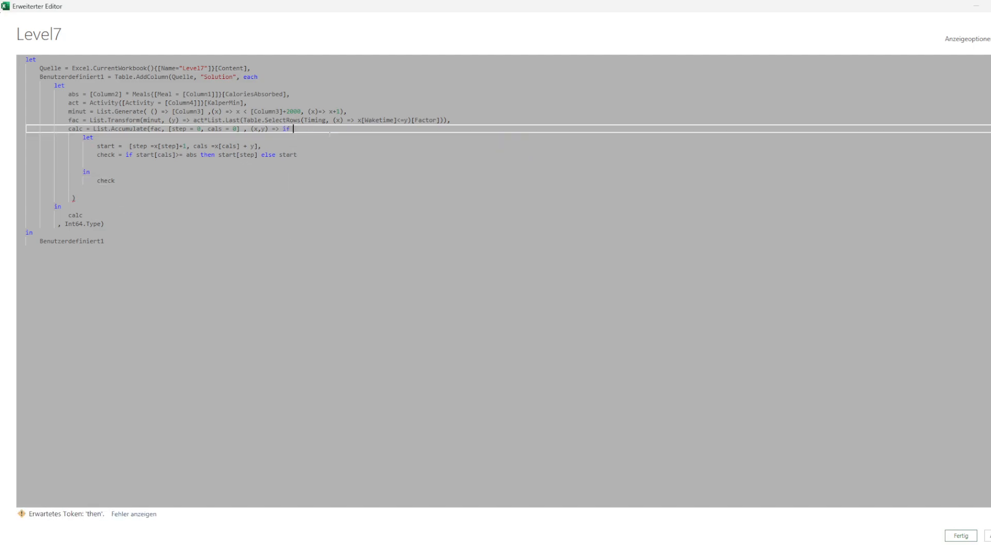
{"action": "type", "text": "is "}
{"action": "type", "text": "record "}
{"action": "type", "text": " x"}
{"action": "key", "text": "Right"}
{"action": "key", "text": "Right"}
{"action": "key", "text": "Right"}
{"action": "key", "text": "Right"}
{"action": "key", "text": "Right"}
{"action": "type", "text": "then"}
Add else x on a new line below check and apply the Level7 code
{"action": "left_click", "coordinate": [156, 183]}
{"action": "key", "text": "Return"}
{"action": "type", "text": "el"}
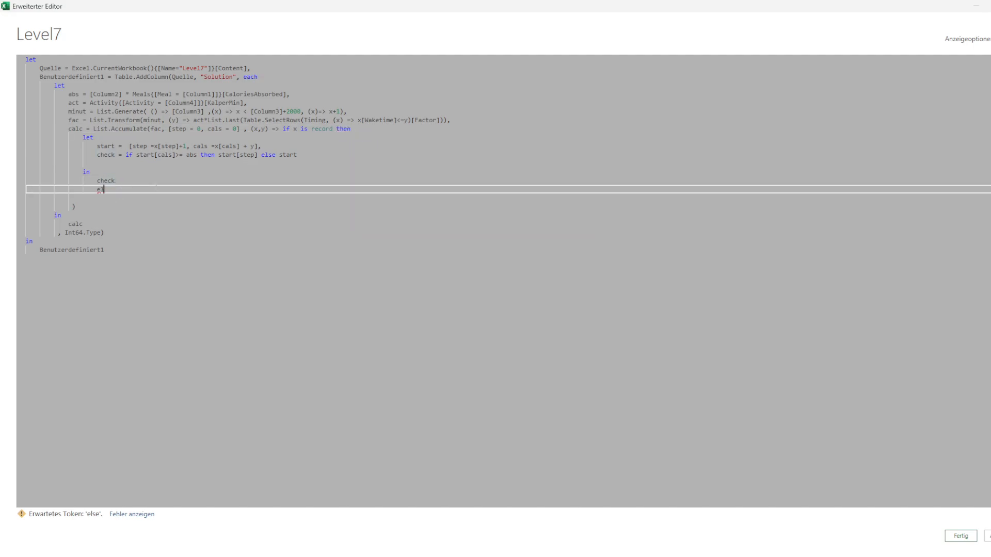
{"action": "type", "text": "se x"}
{"action": "left_click", "coordinate": [156, 175]}
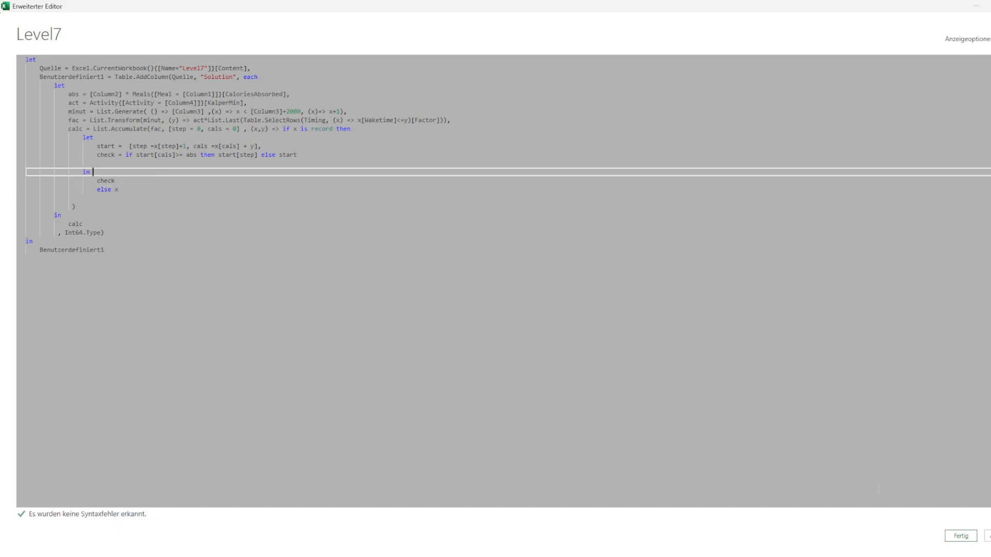
{"action": "left_click", "coordinate": [961, 540]}
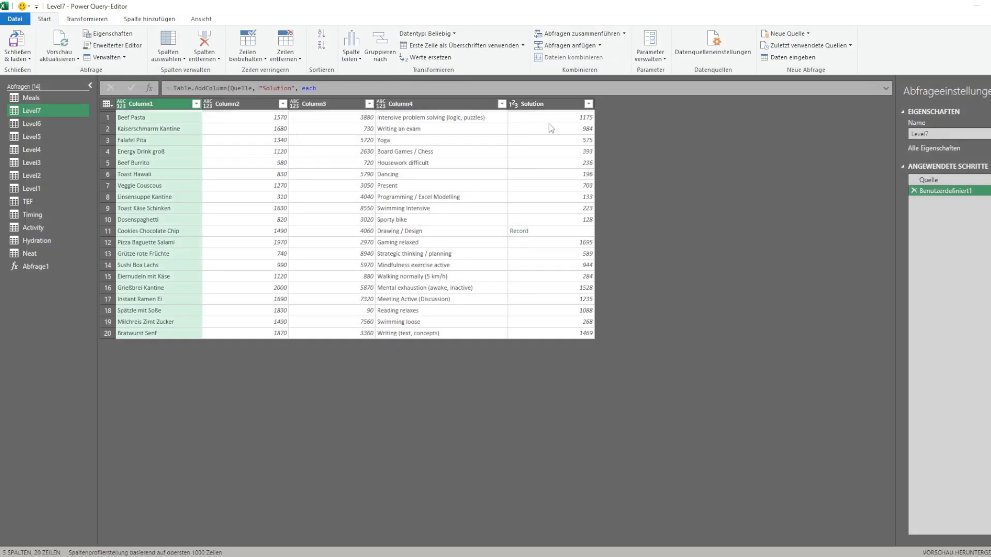
Inspect the remaining Solution record in the Cookies Chocolate Chip row and reopen the Level7 code
{"action": "left_click", "coordinate": [555, 229]}
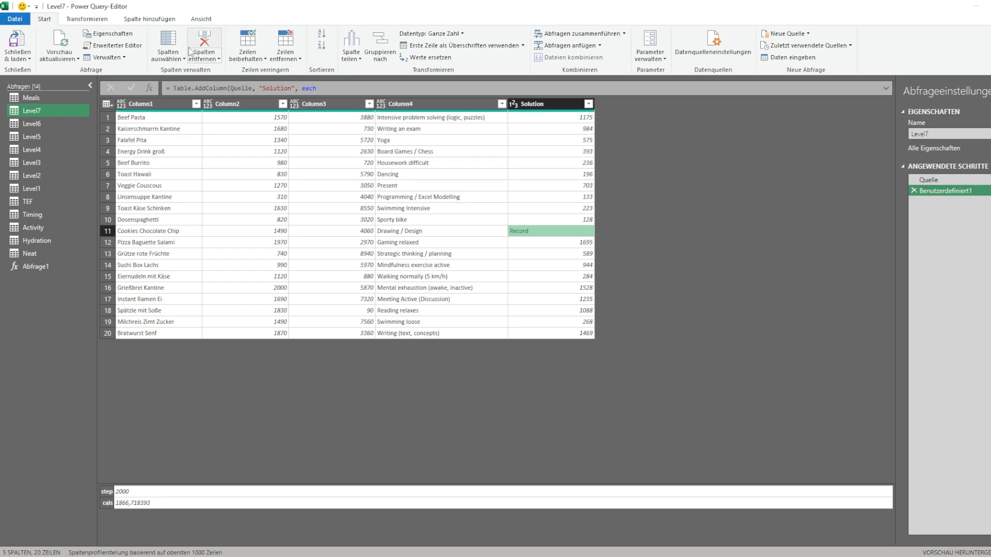
{"action": "left_click", "coordinate": [114, 46]}
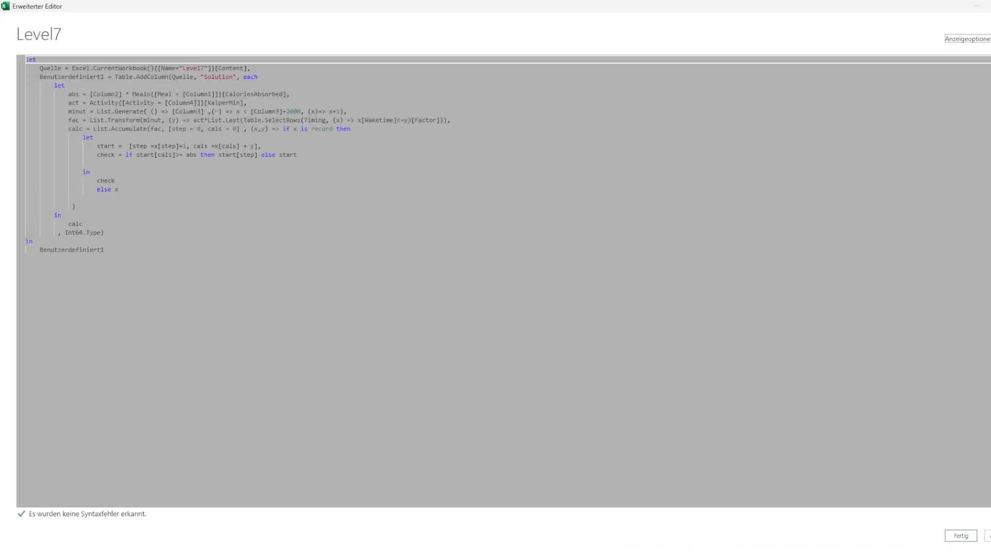
Raise the List.Generate limit in minut to [Column3]+3000, apply the code and inspect the Cookies Chocolate Chip record
{"action": "left_click", "coordinate": [290, 112]}
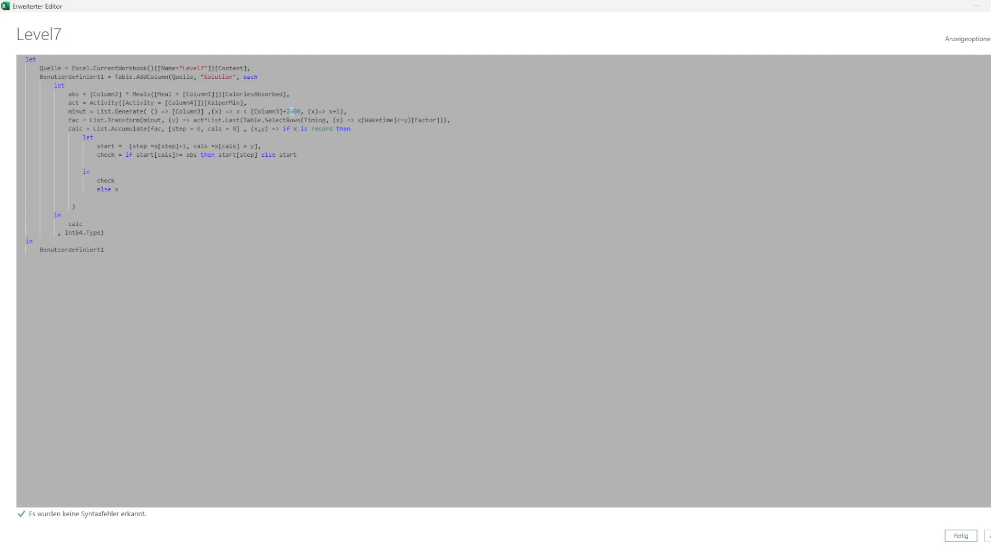
{"action": "left_click", "coordinate": [961, 536]}
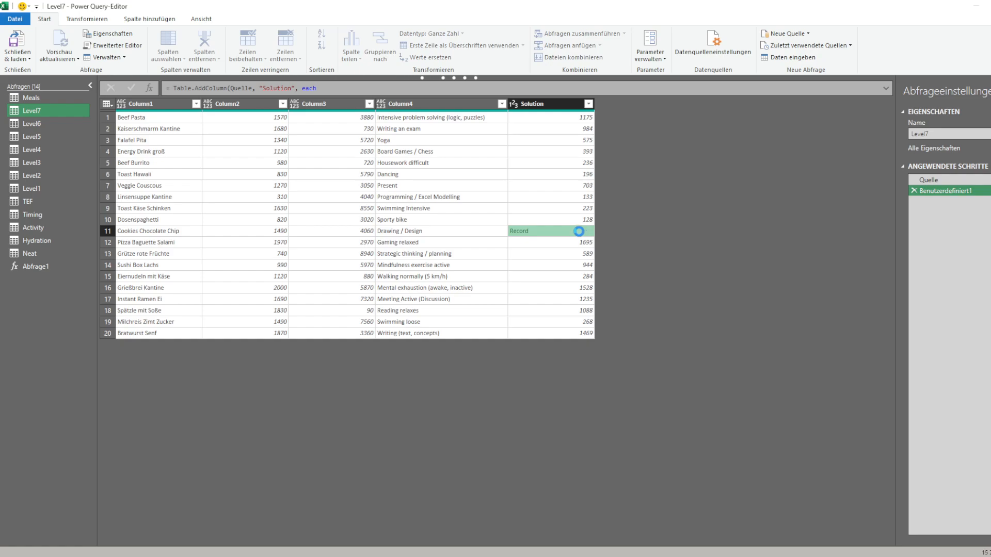
{"action": "left_click", "coordinate": [566, 233]}
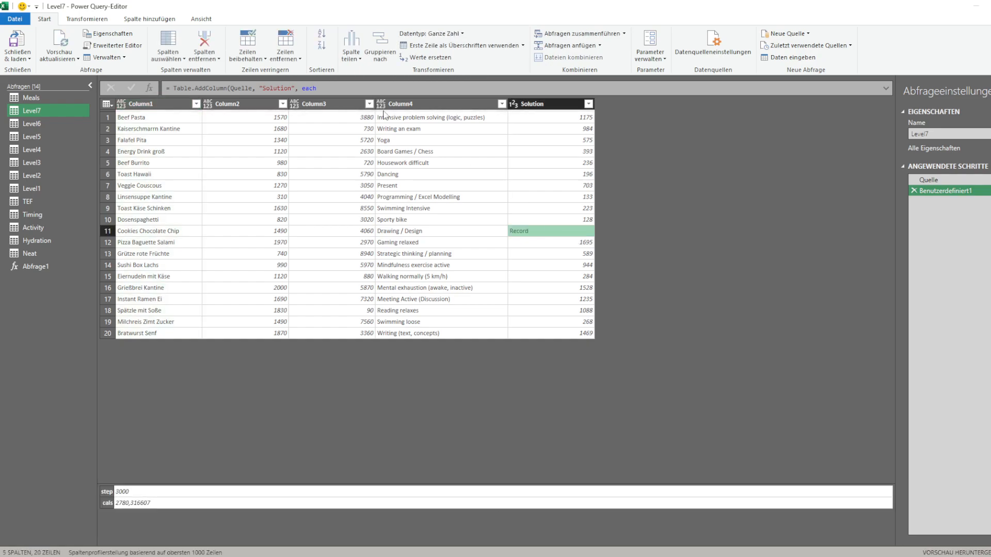
Set the List.Generate limit in the Level7 query's minut step to [Column3]+4000 and apply the code
{"action": "left_click", "coordinate": [137, 46]}
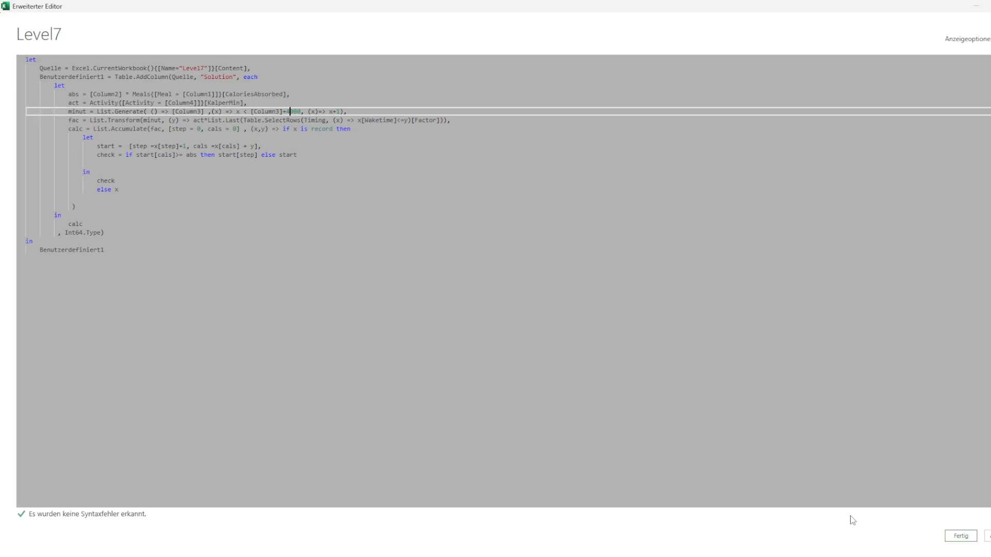
{"action": "left_click", "coordinate": [961, 536]}
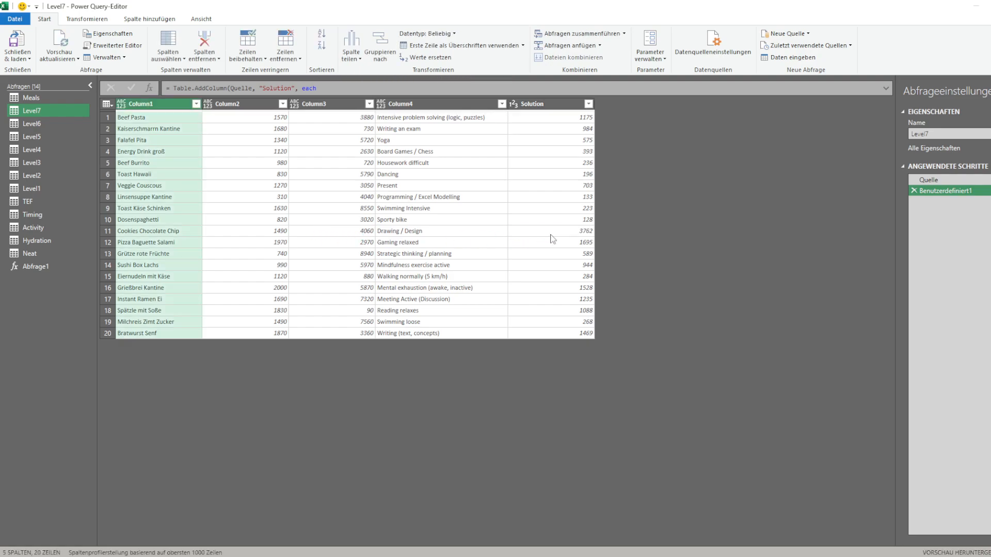
Remove all Level7 columns except Solution, load the query into the workbook and check the Level 7 answers
{"action": "right_click", "coordinate": [556, 104]}
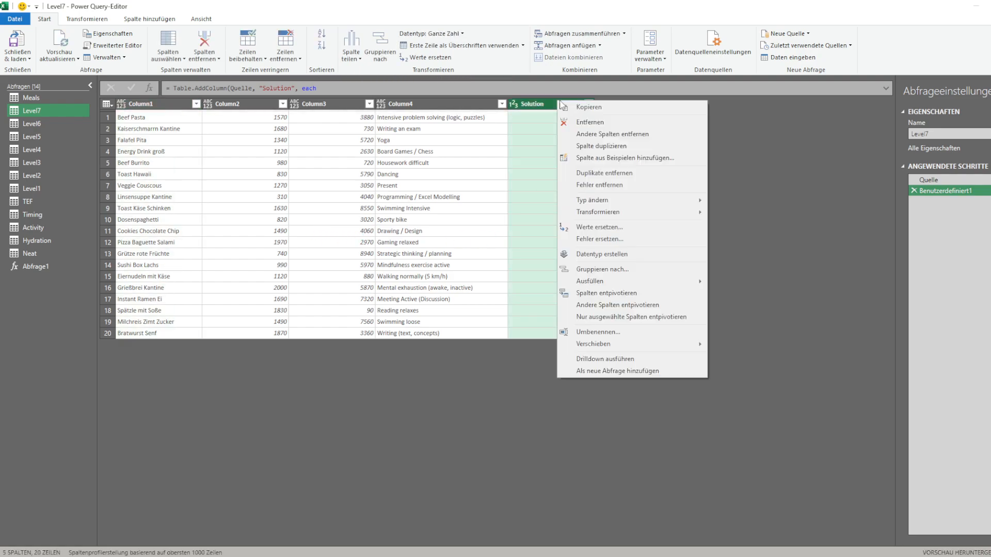
{"action": "left_click", "coordinate": [602, 133]}
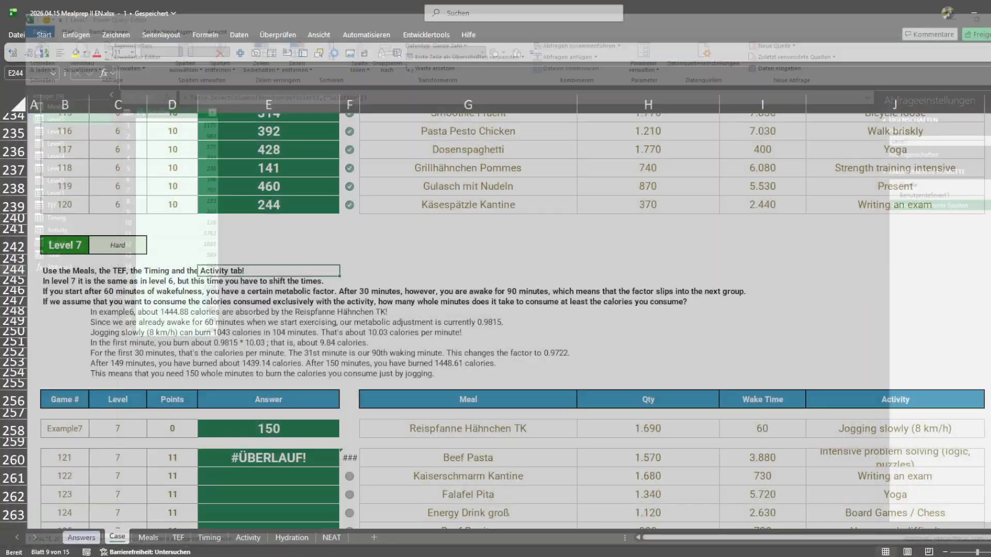
{"action": "left_click", "coordinate": [17, 44]}
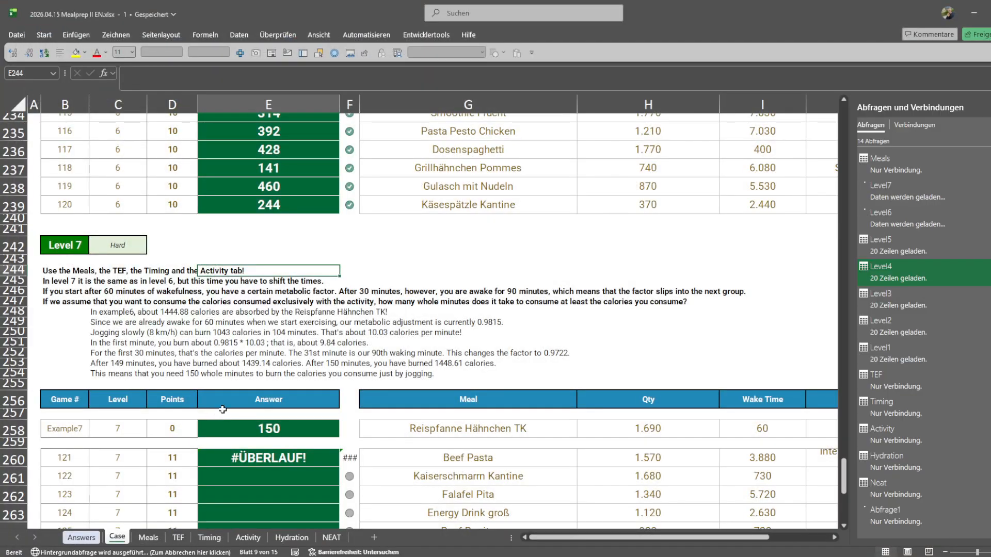
{"action": "scroll", "coordinate": [248, 387], "scroll_direction": "down", "scroll_amount": 2}
{"action": "scroll", "coordinate": [247, 387], "scroll_direction": "down", "scroll_amount": 5}
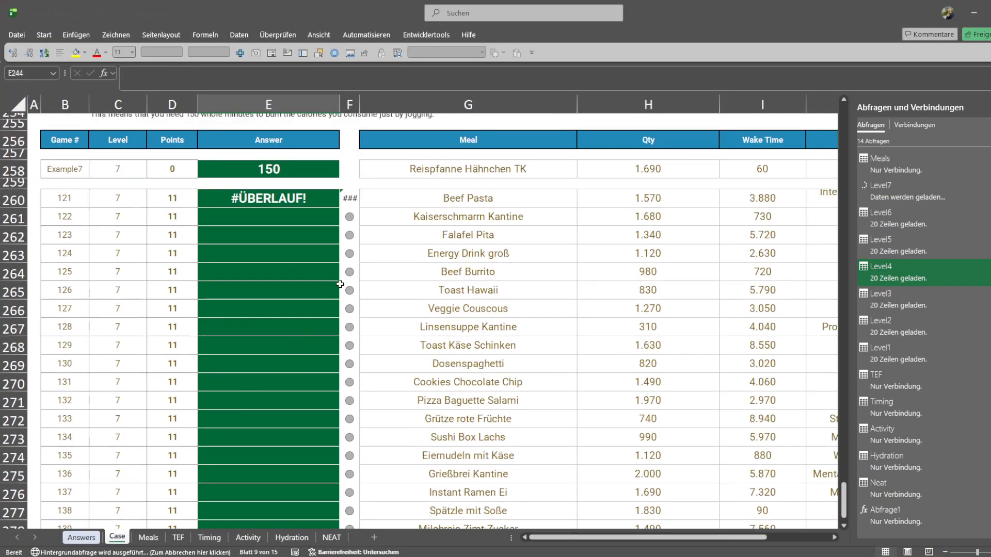
{"action": "scroll", "coordinate": [342, 286], "scroll_direction": "down", "scroll_amount": 1}
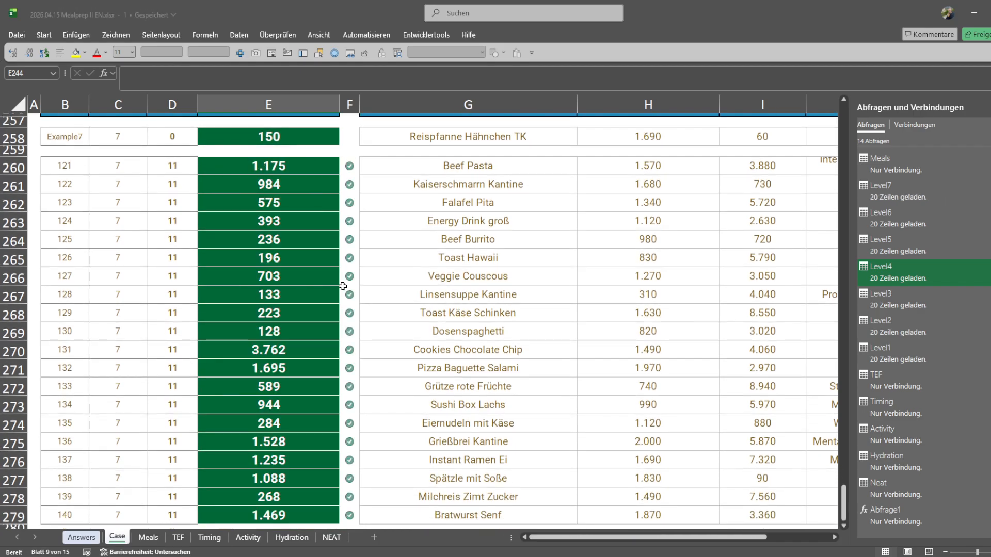
Review the introduction and the five bonus questions on the Case sheet, including the Bonus 2 vowel-points question
{"action": "key", "text": "ctrl+Home"}
{"action": "scroll", "coordinate": [376, 283], "scroll_direction": "down", "scroll_amount": 3}
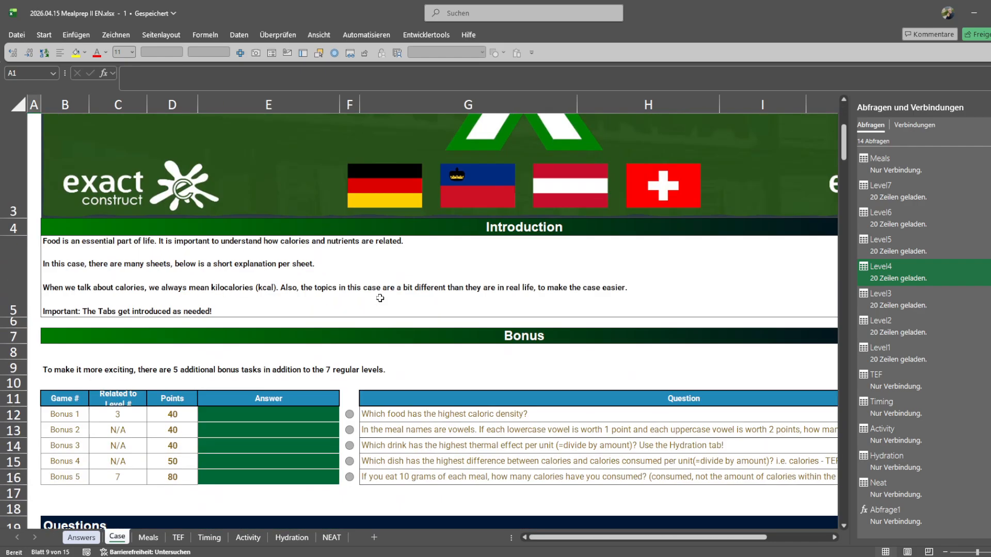
{"action": "left_click_drag", "start_coordinate": [428, 317], "coordinate": [385, 360]}
{"action": "left_click", "coordinate": [368, 394]}
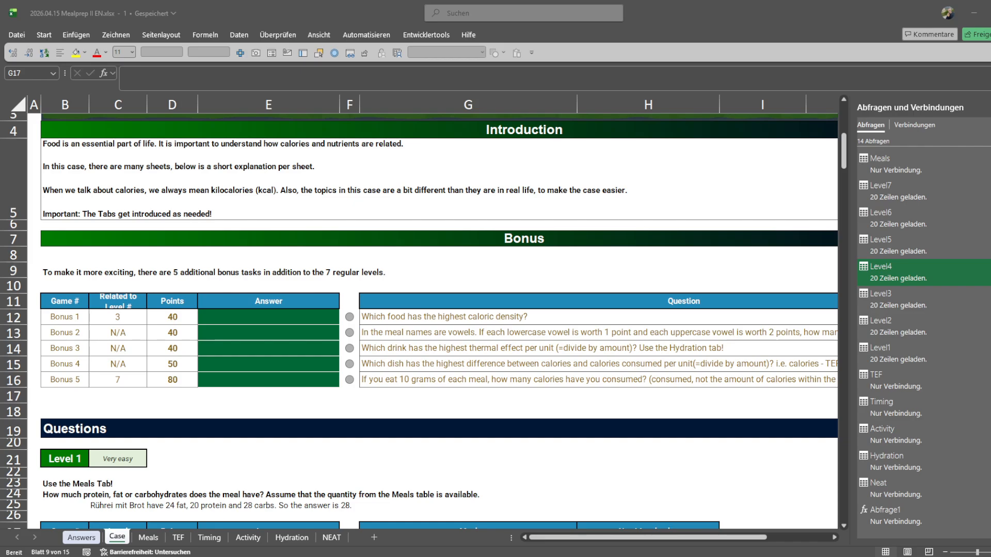
{"action": "left_click", "coordinate": [361, 328]}
{"action": "scroll", "coordinate": [315, 382], "scroll_direction": "down", "scroll_amount": 1}
{"action": "scroll", "coordinate": [313, 381], "scroll_direction": "down", "scroll_amount": 2}
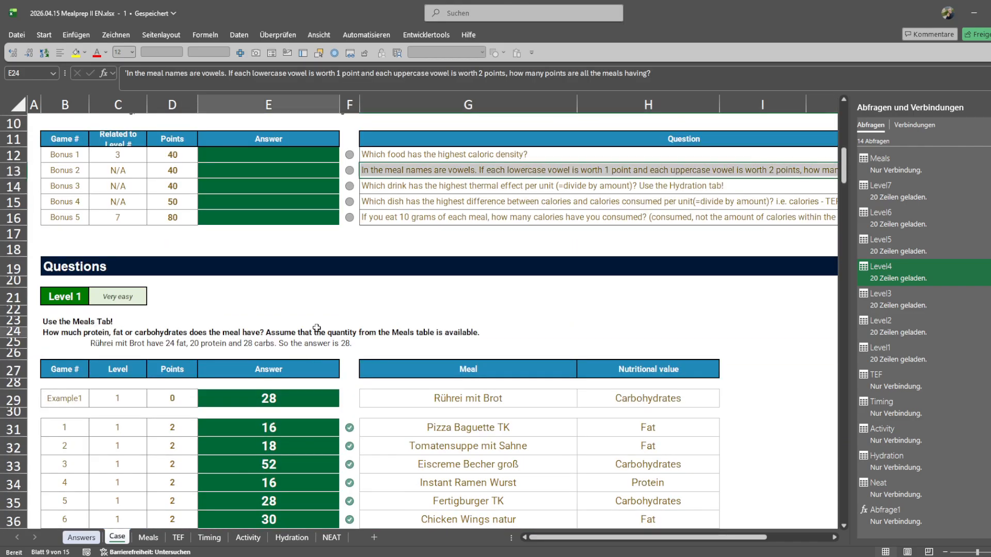
{"action": "left_click", "coordinate": [263, 303]}
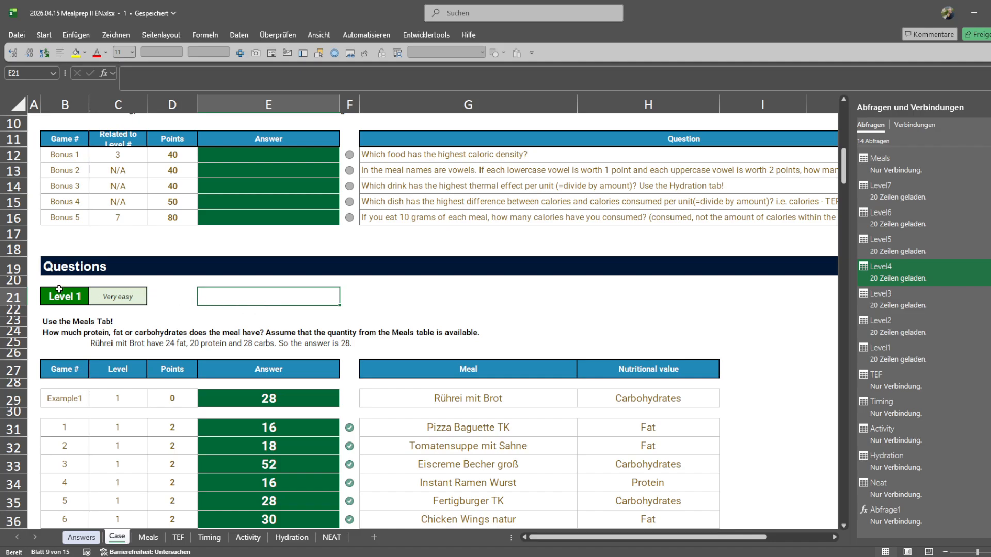
{"action": "left_click", "coordinate": [13, 298]}
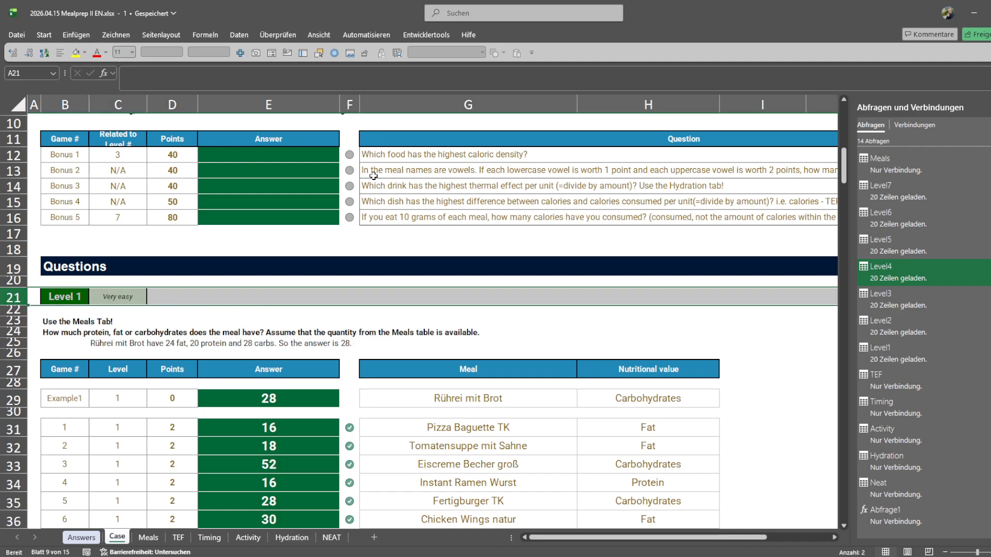
{"action": "scroll", "coordinate": [313, 188], "scroll_direction": "up", "scroll_amount": 5}
{"action": "scroll", "coordinate": [314, 188], "scroll_direction": "up", "scroll_amount": 1}
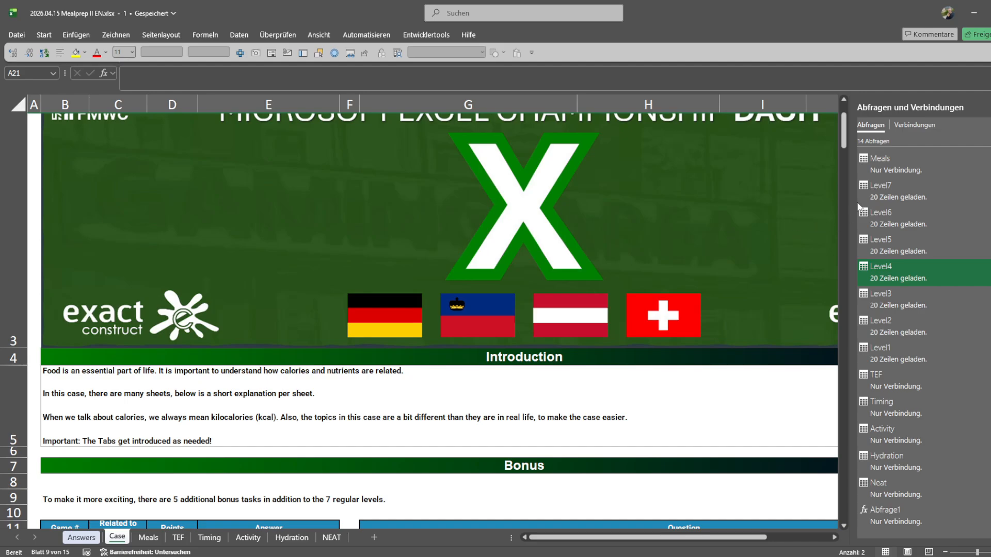